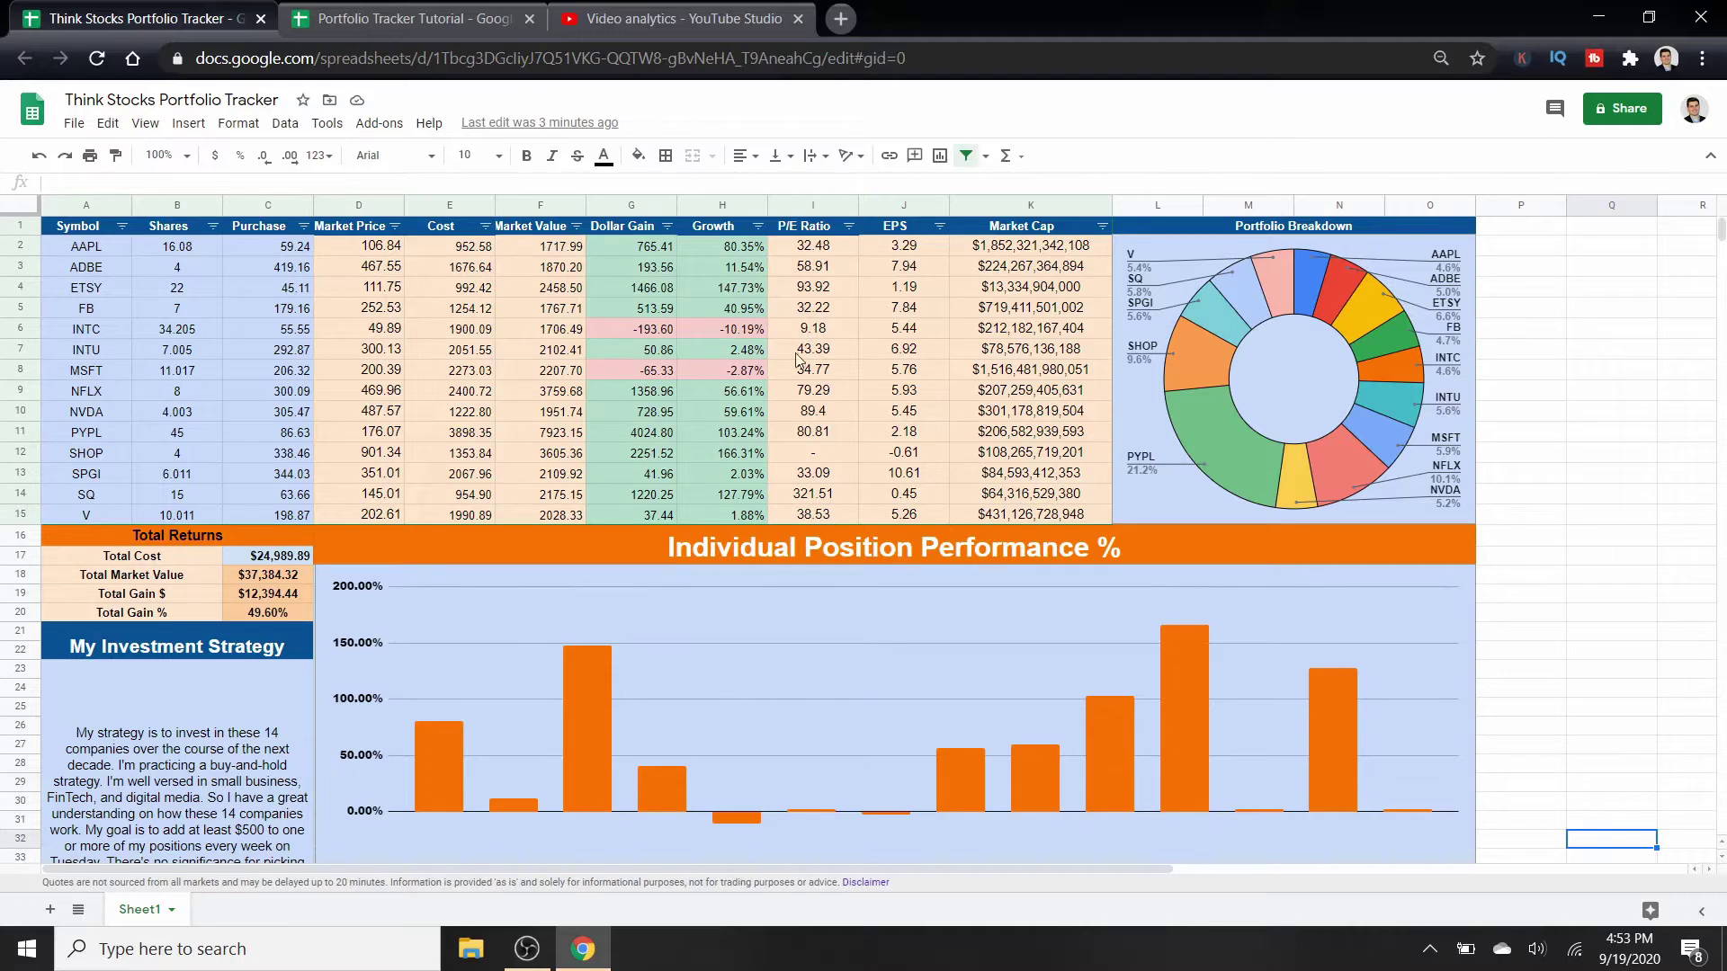
# Glance at the analytics page and the blank tutorial sheet, then return to the finished tracker
pyautogui.click(683, 18)
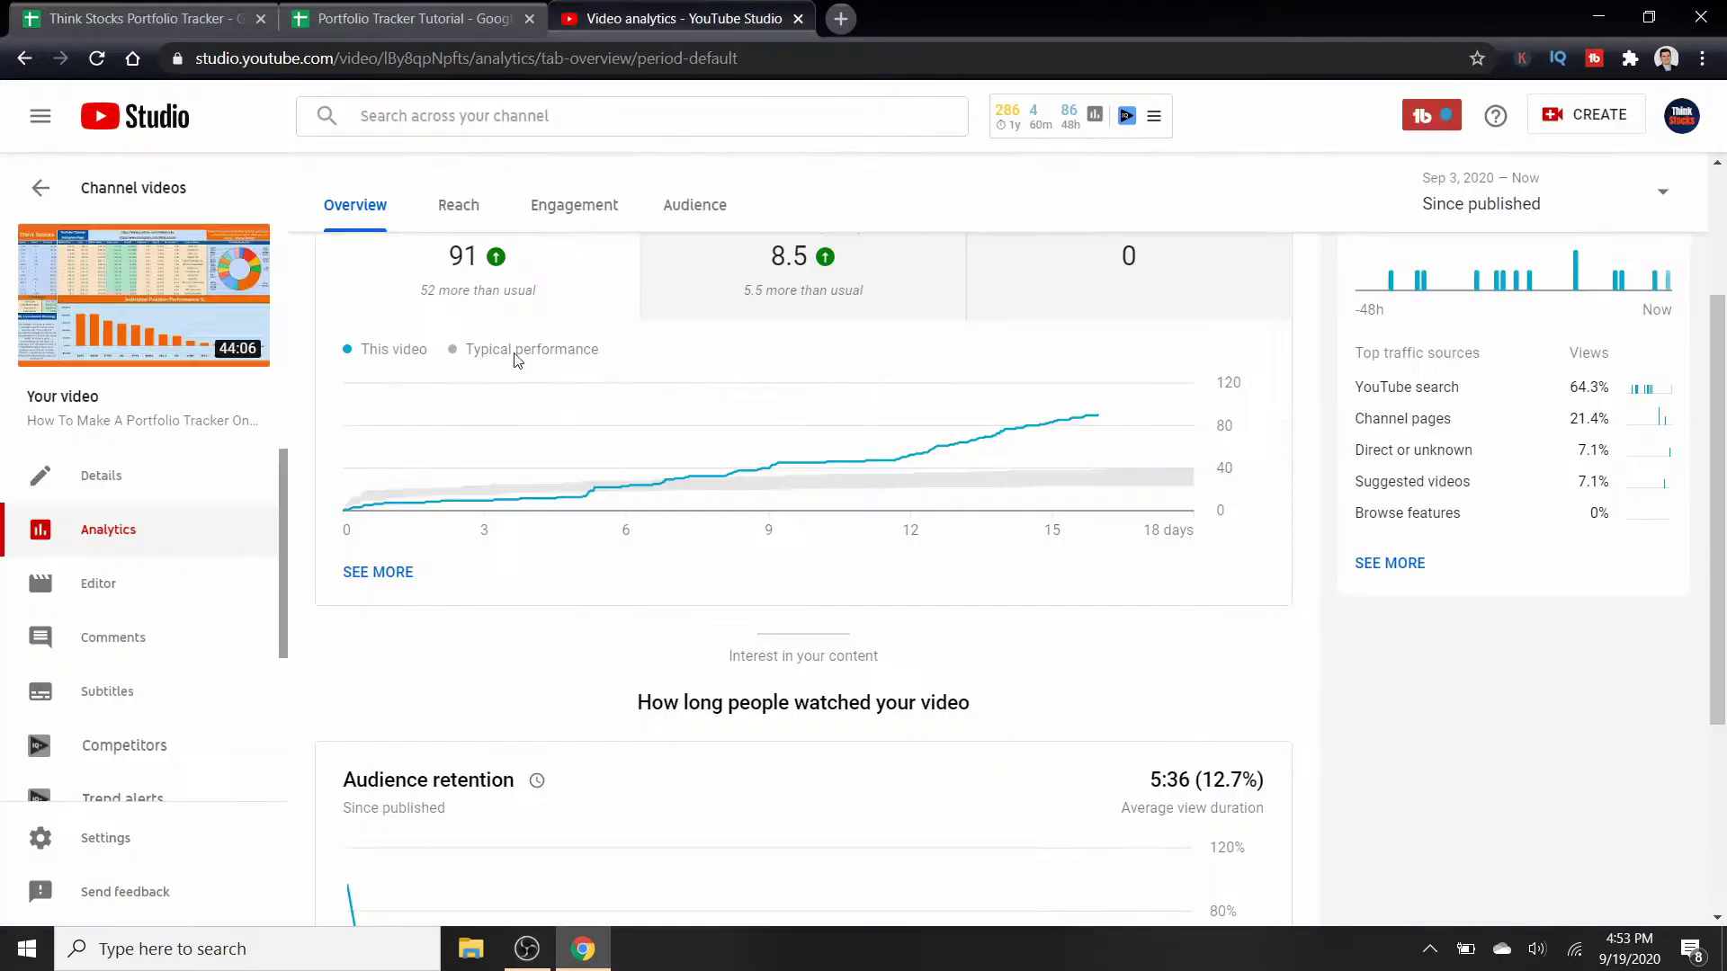
pyautogui.moveTo(148, 308)
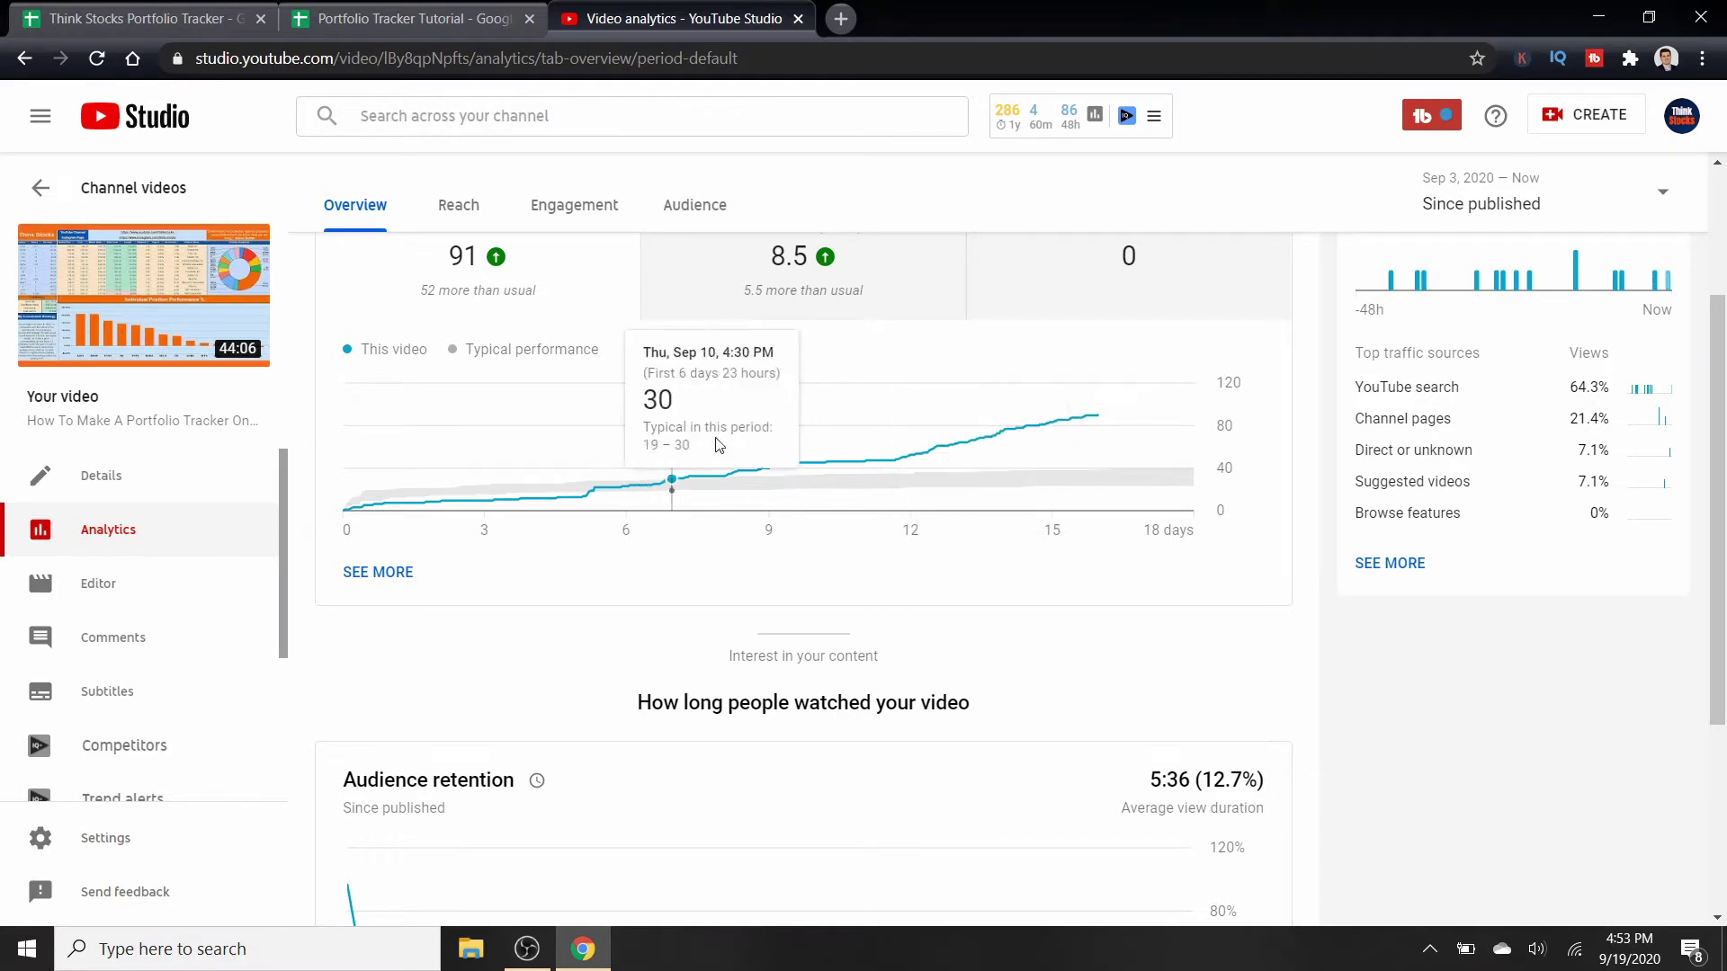
pyautogui.scroll(-3, 784, 547)
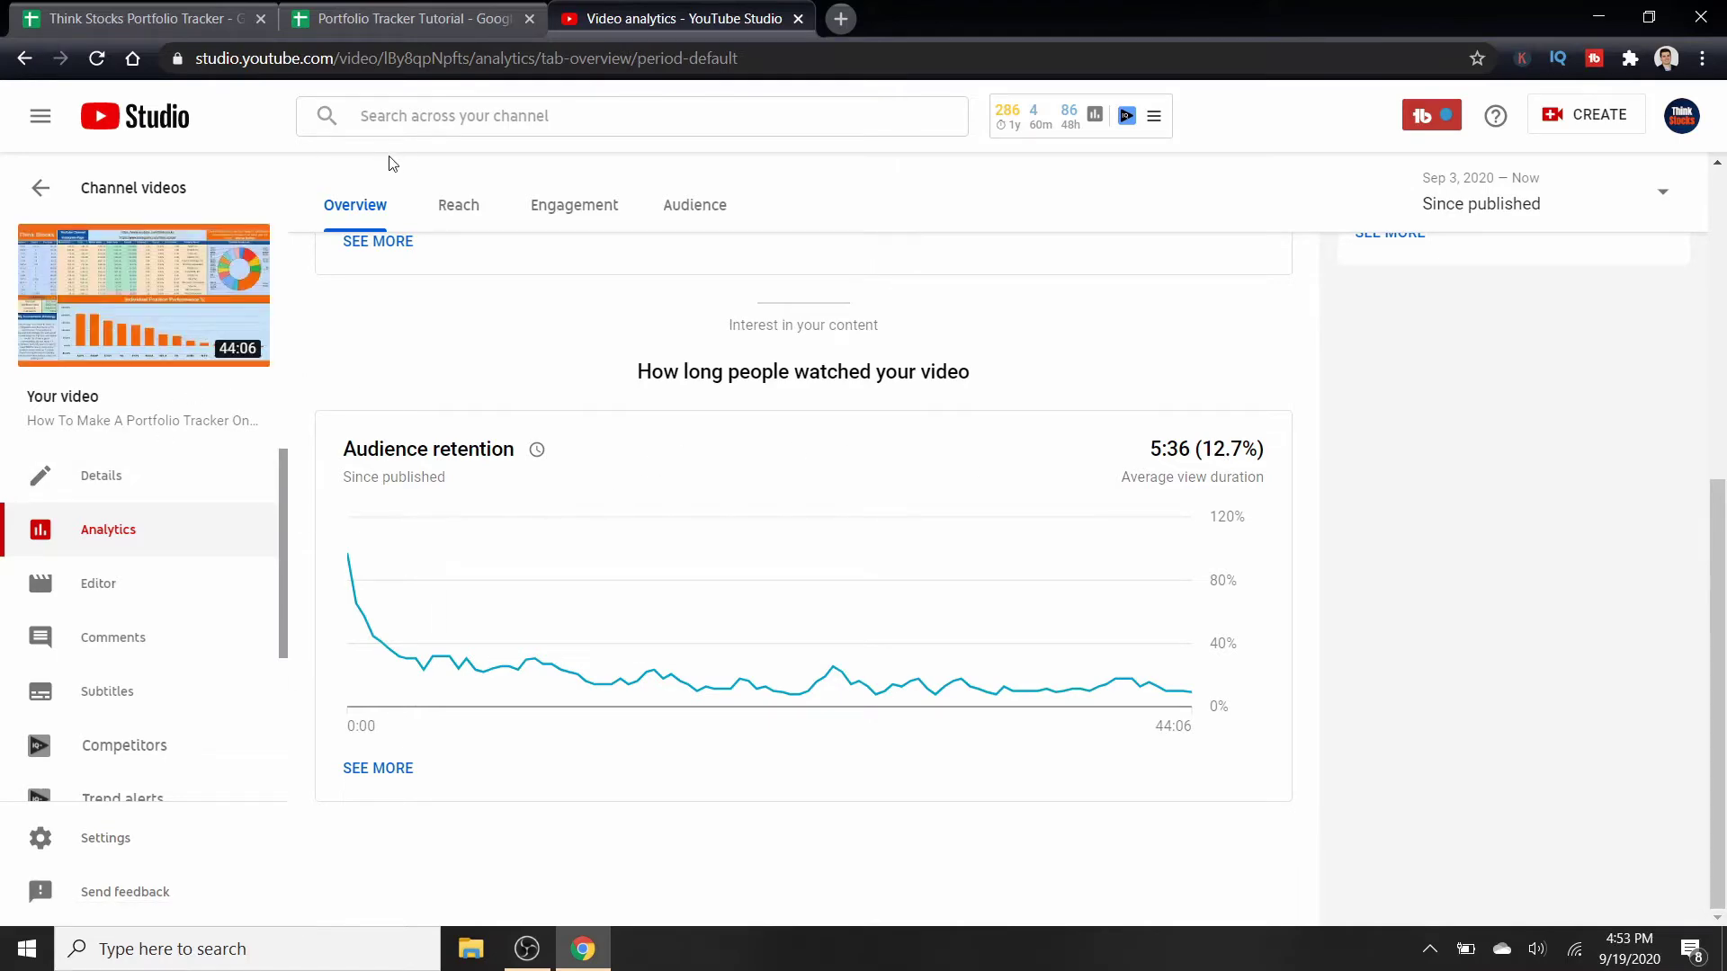
pyautogui.click(504, 15)
pyautogui.hotkey('ctrl', 'shift', 'Tab')
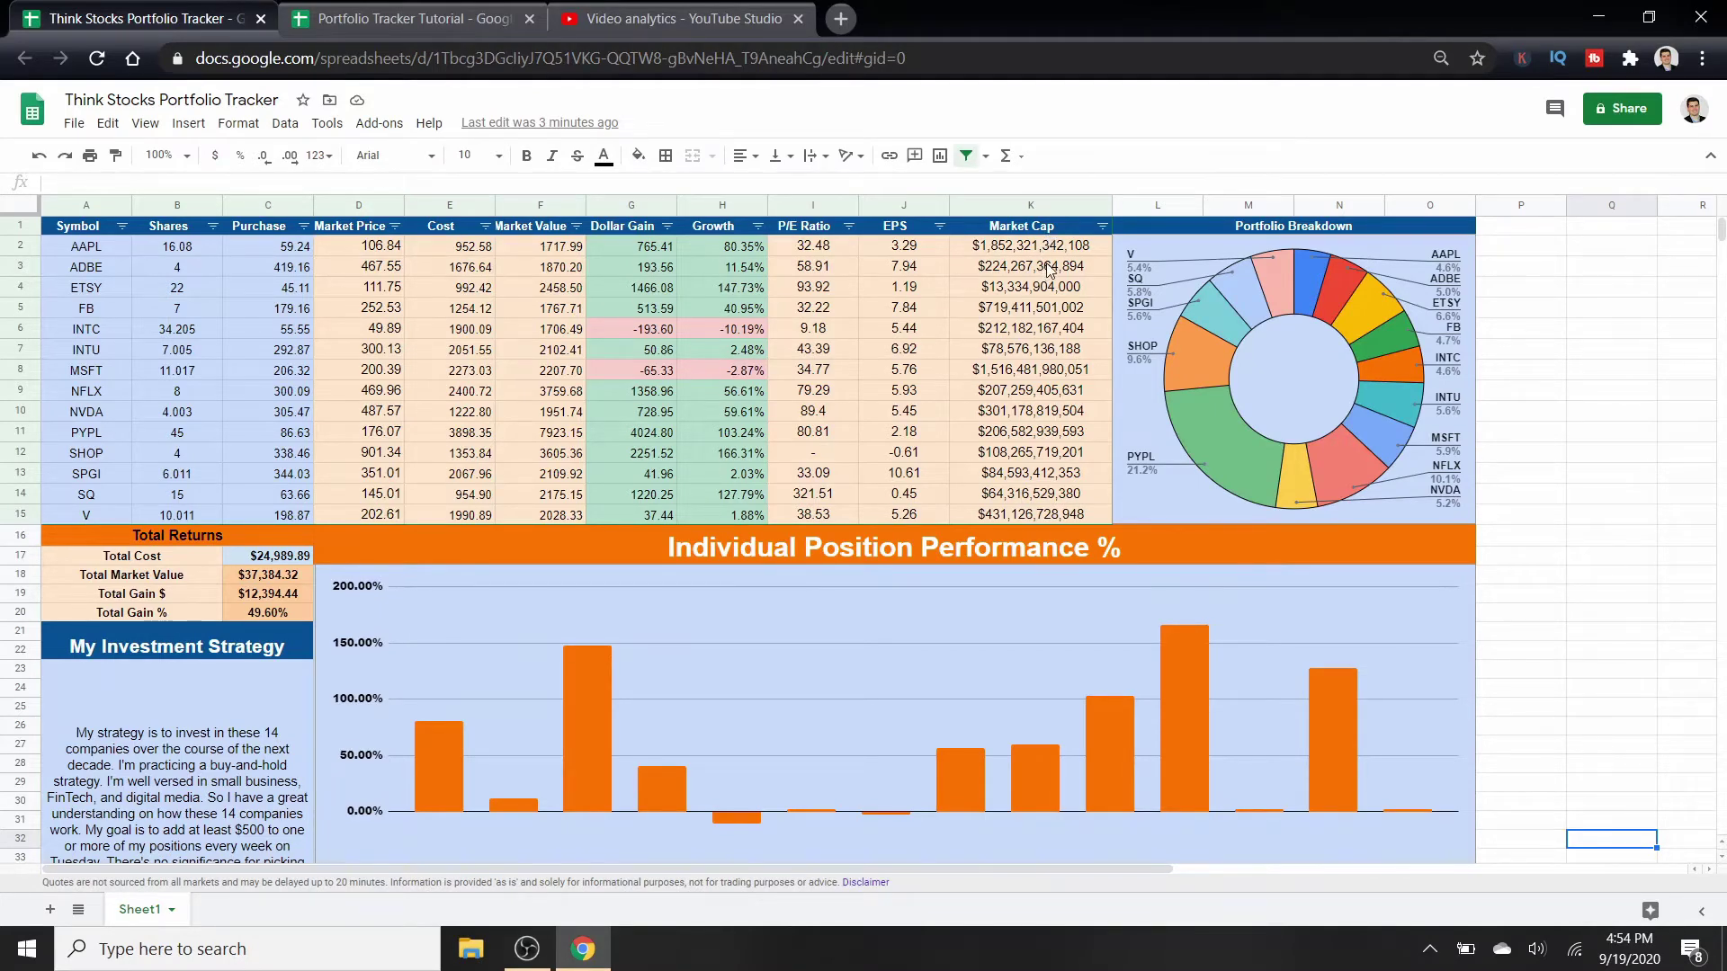
# Review the tracker's data table A2:K15, I11's GOOGLEFINANCE P/E formula, and the performance chart
pyautogui.moveTo(1057, 247); pyautogui.dragTo(49, 521)
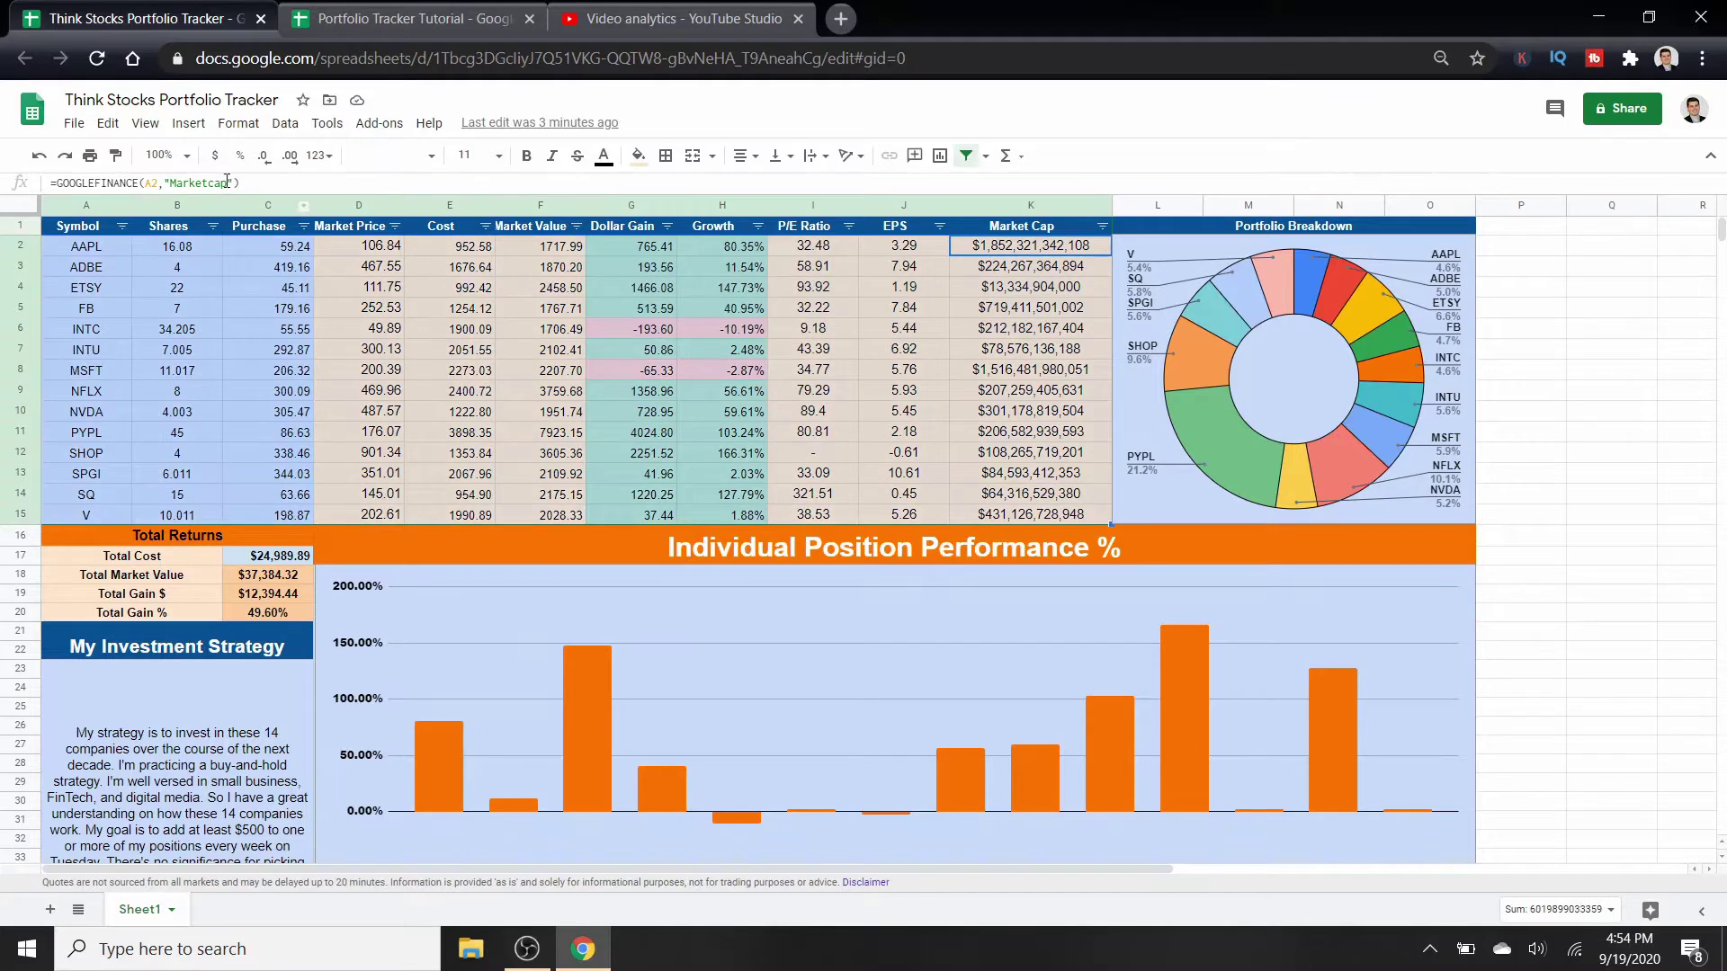
pyautogui.click(828, 434)
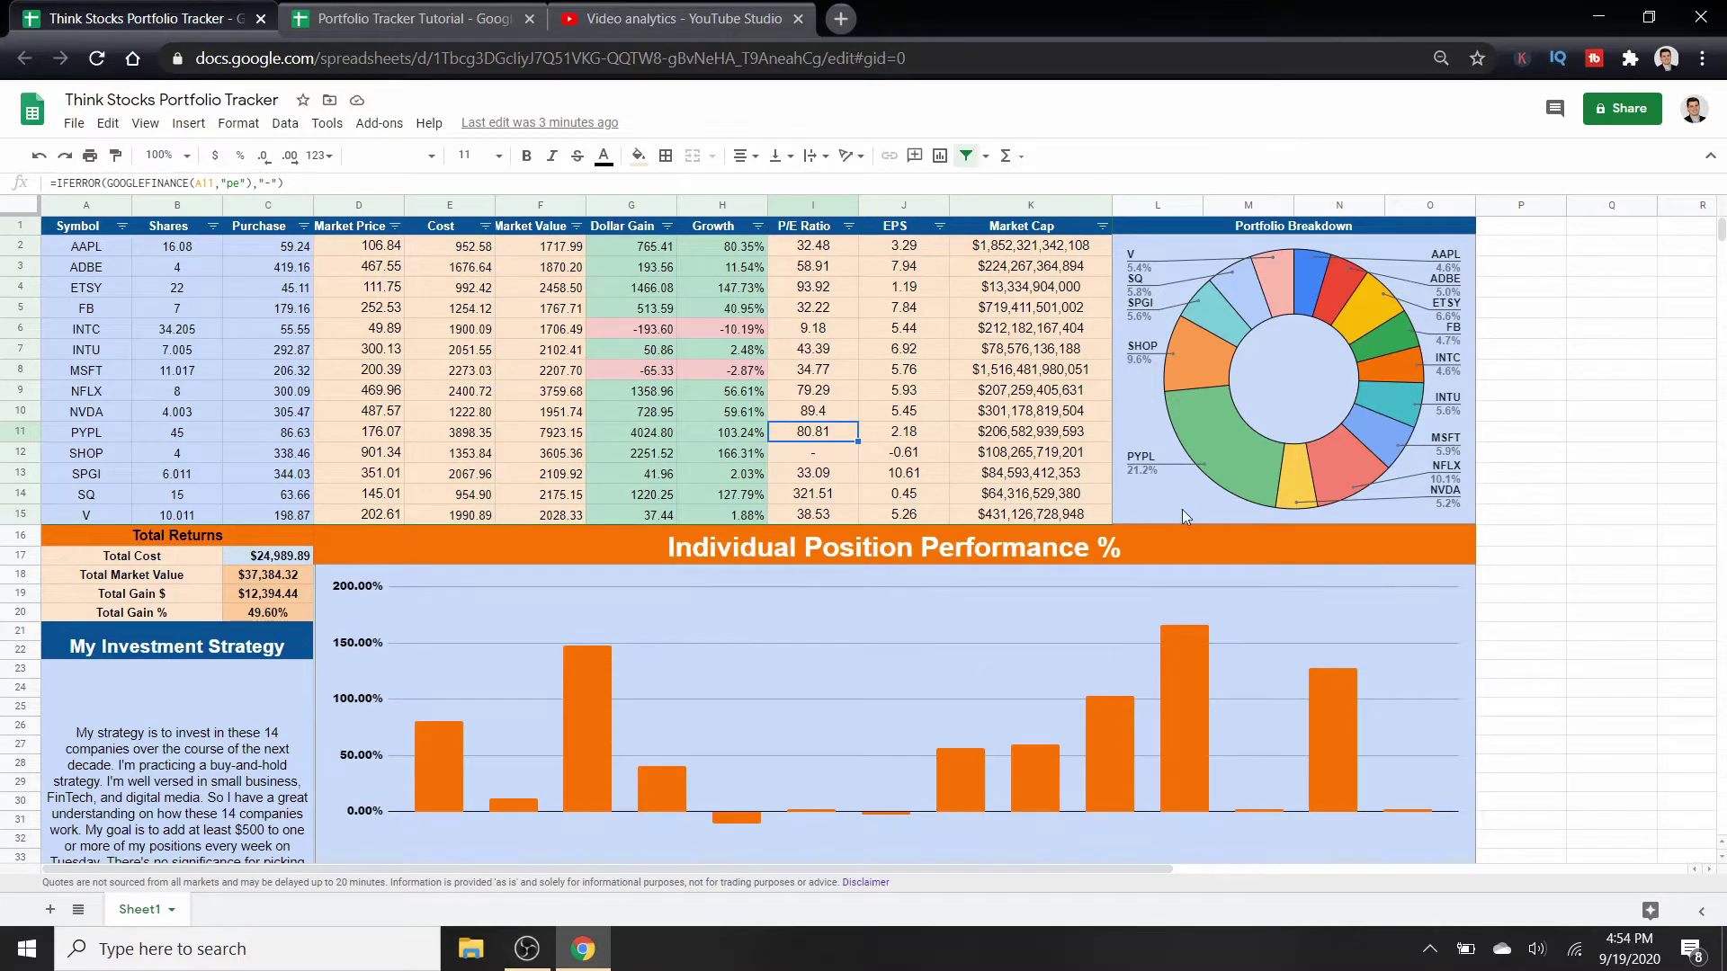
pyautogui.moveTo(111, 557); pyautogui.dragTo(296, 649)
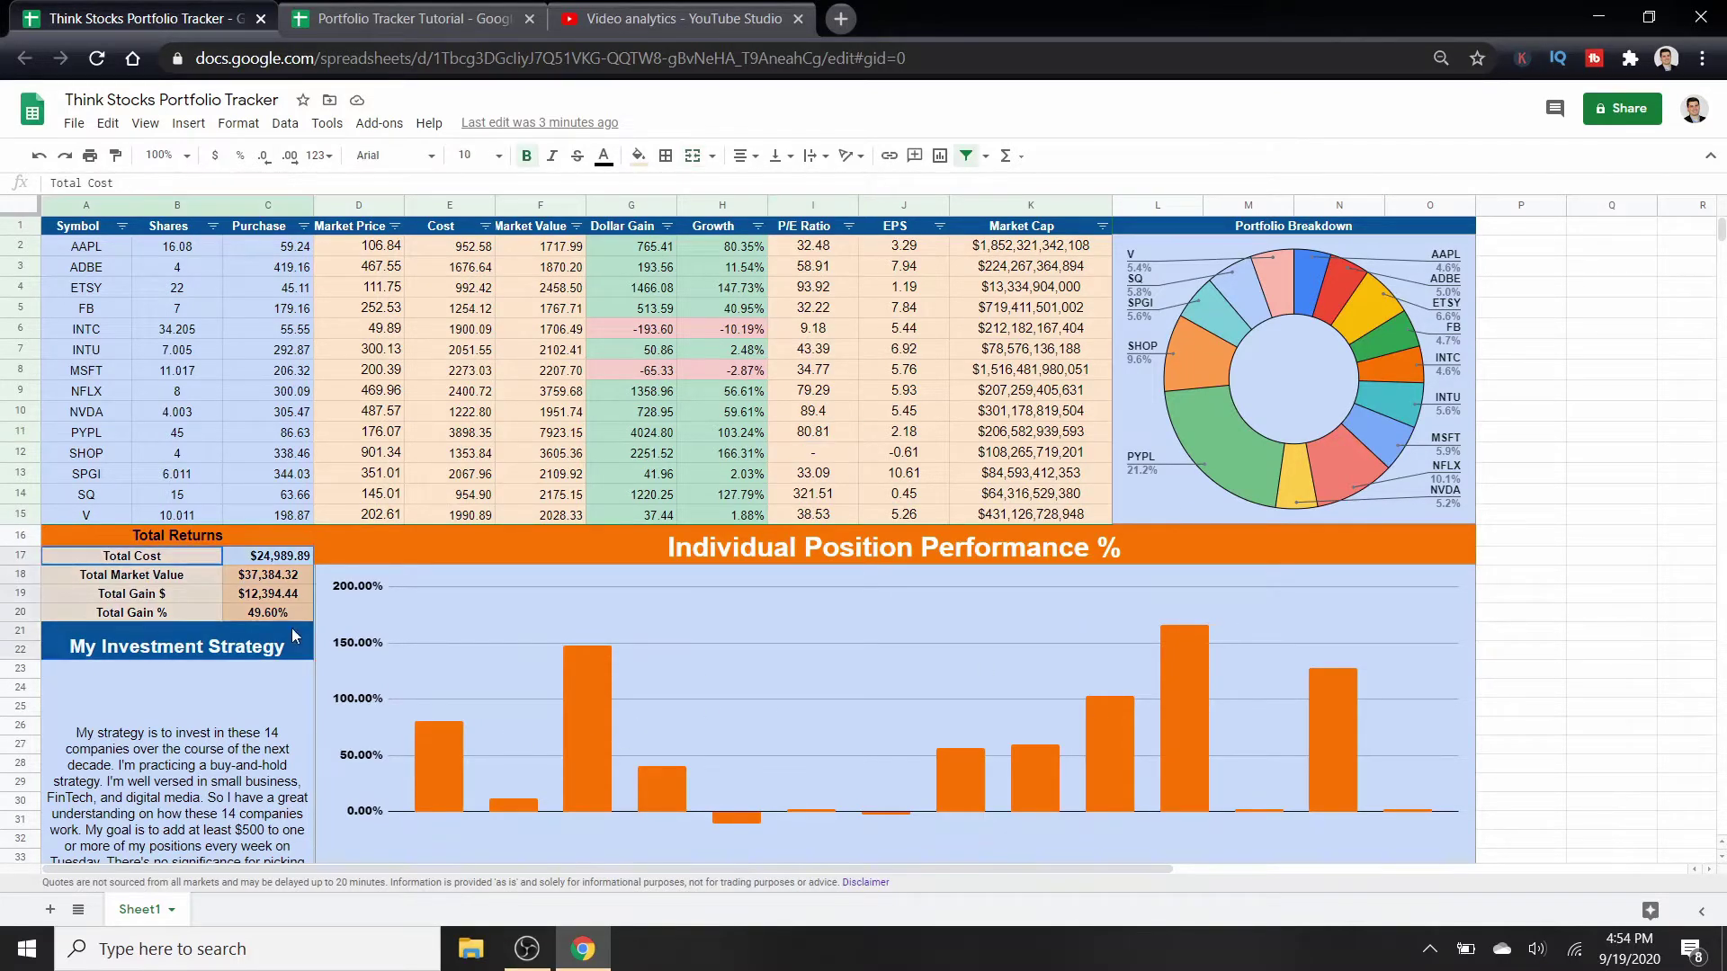
pyautogui.click(657, 635)
pyautogui.scroll(-1, 656, 635)
pyautogui.scroll(1, 475, 519)
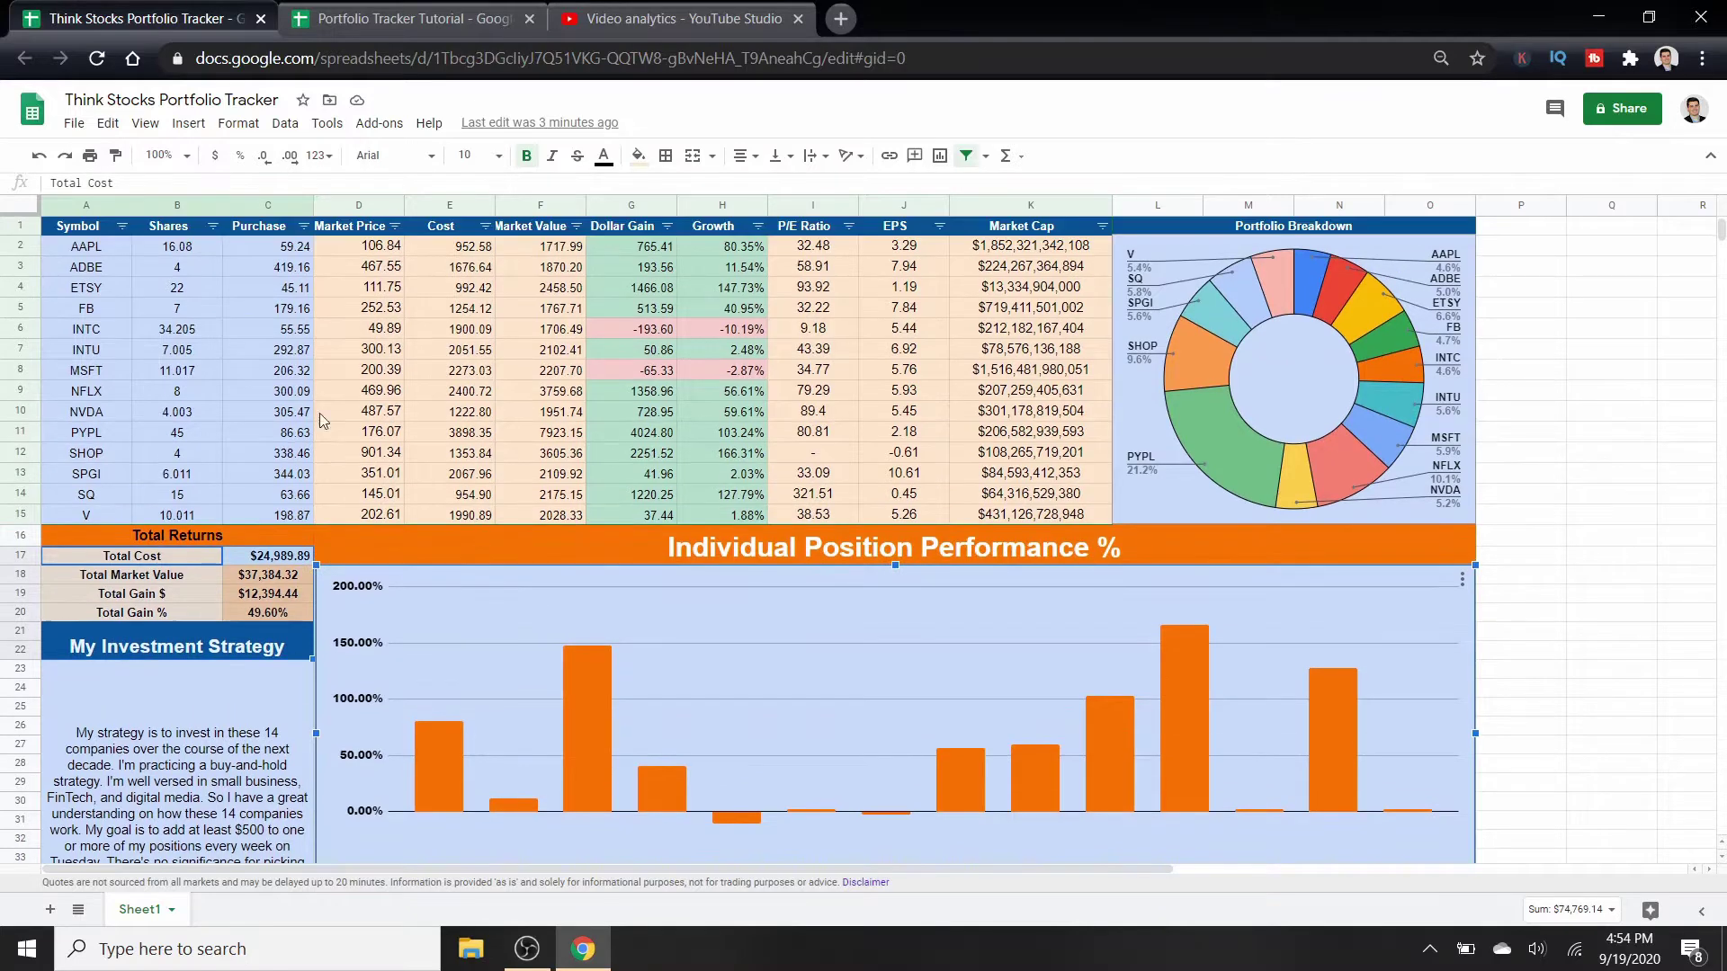
# Copy the Symbol, Shares and Purchase headers into A1:C1 of the tutorial sheet
pyautogui.click(403, 26)
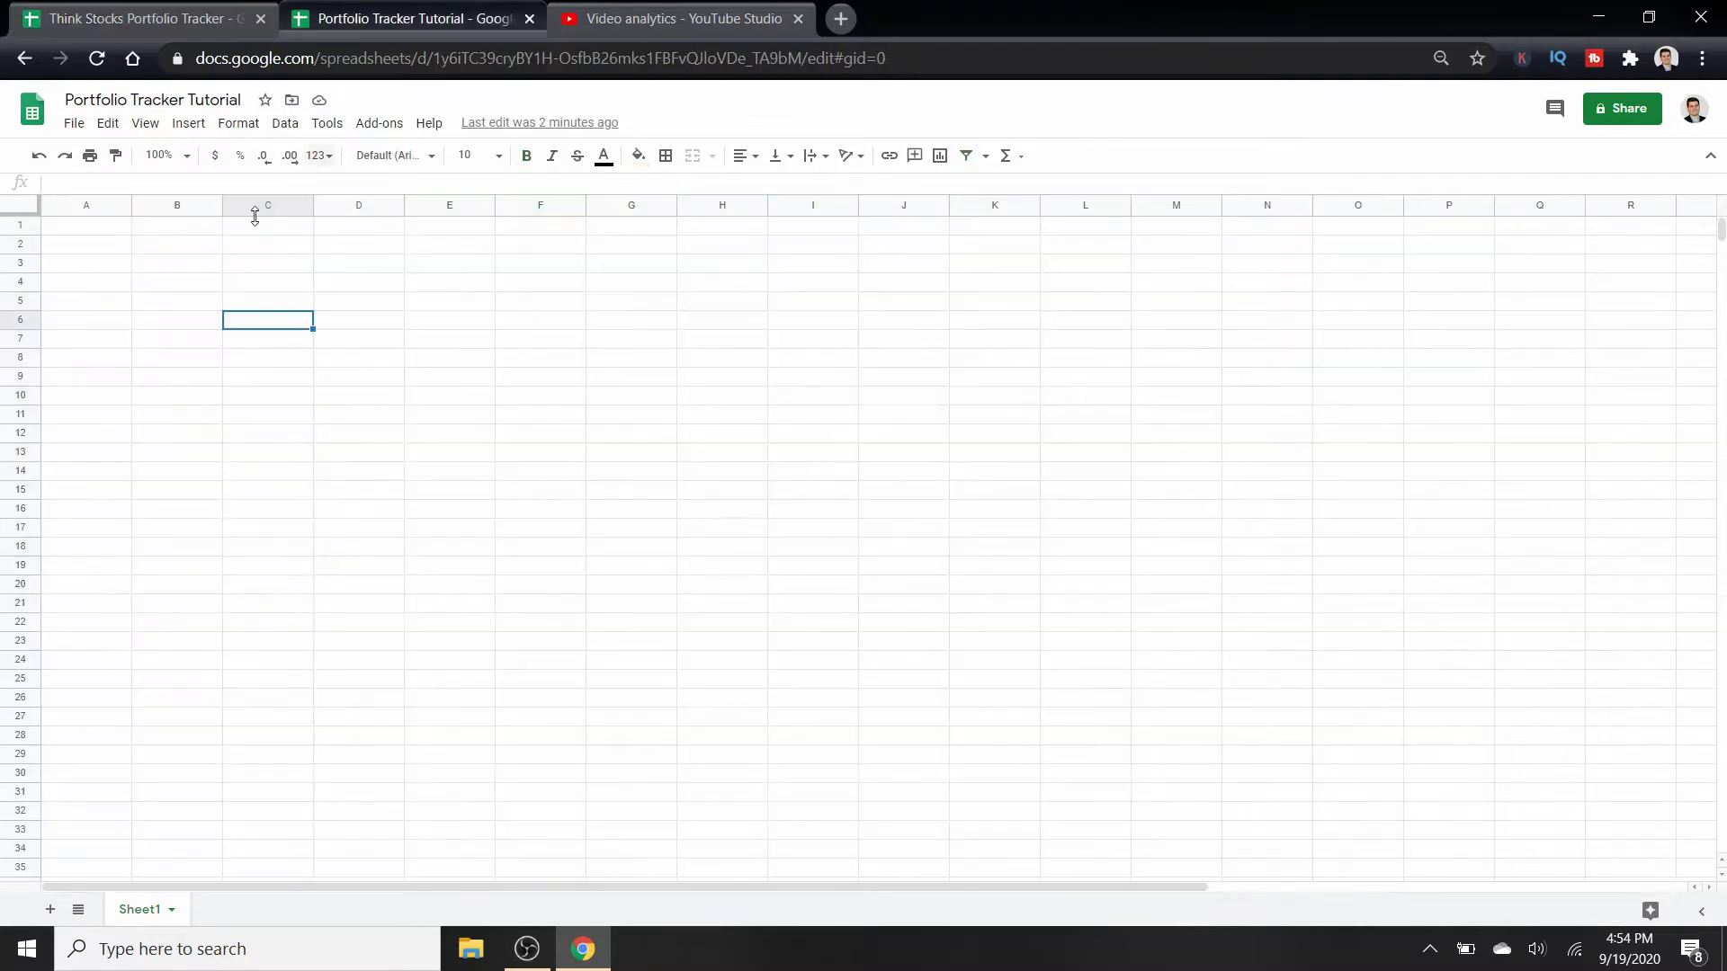
pyautogui.click(70, 230)
pyautogui.click(169, 11)
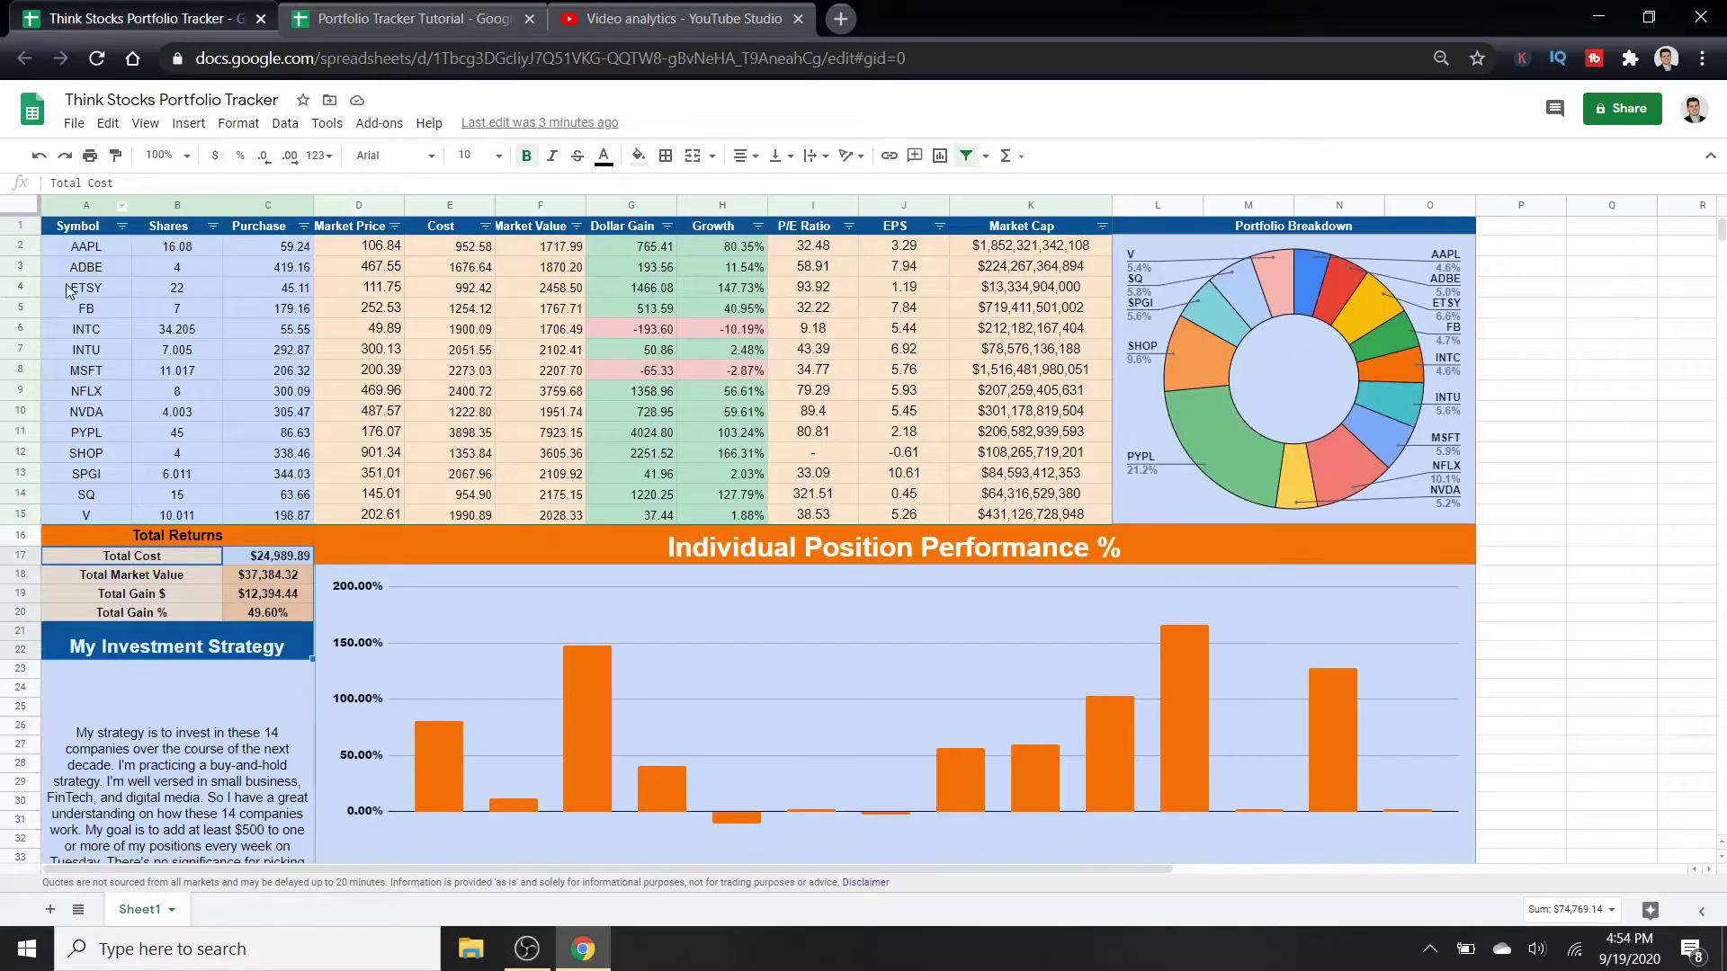
pyautogui.moveTo(103, 235); pyautogui.dragTo(262, 516)
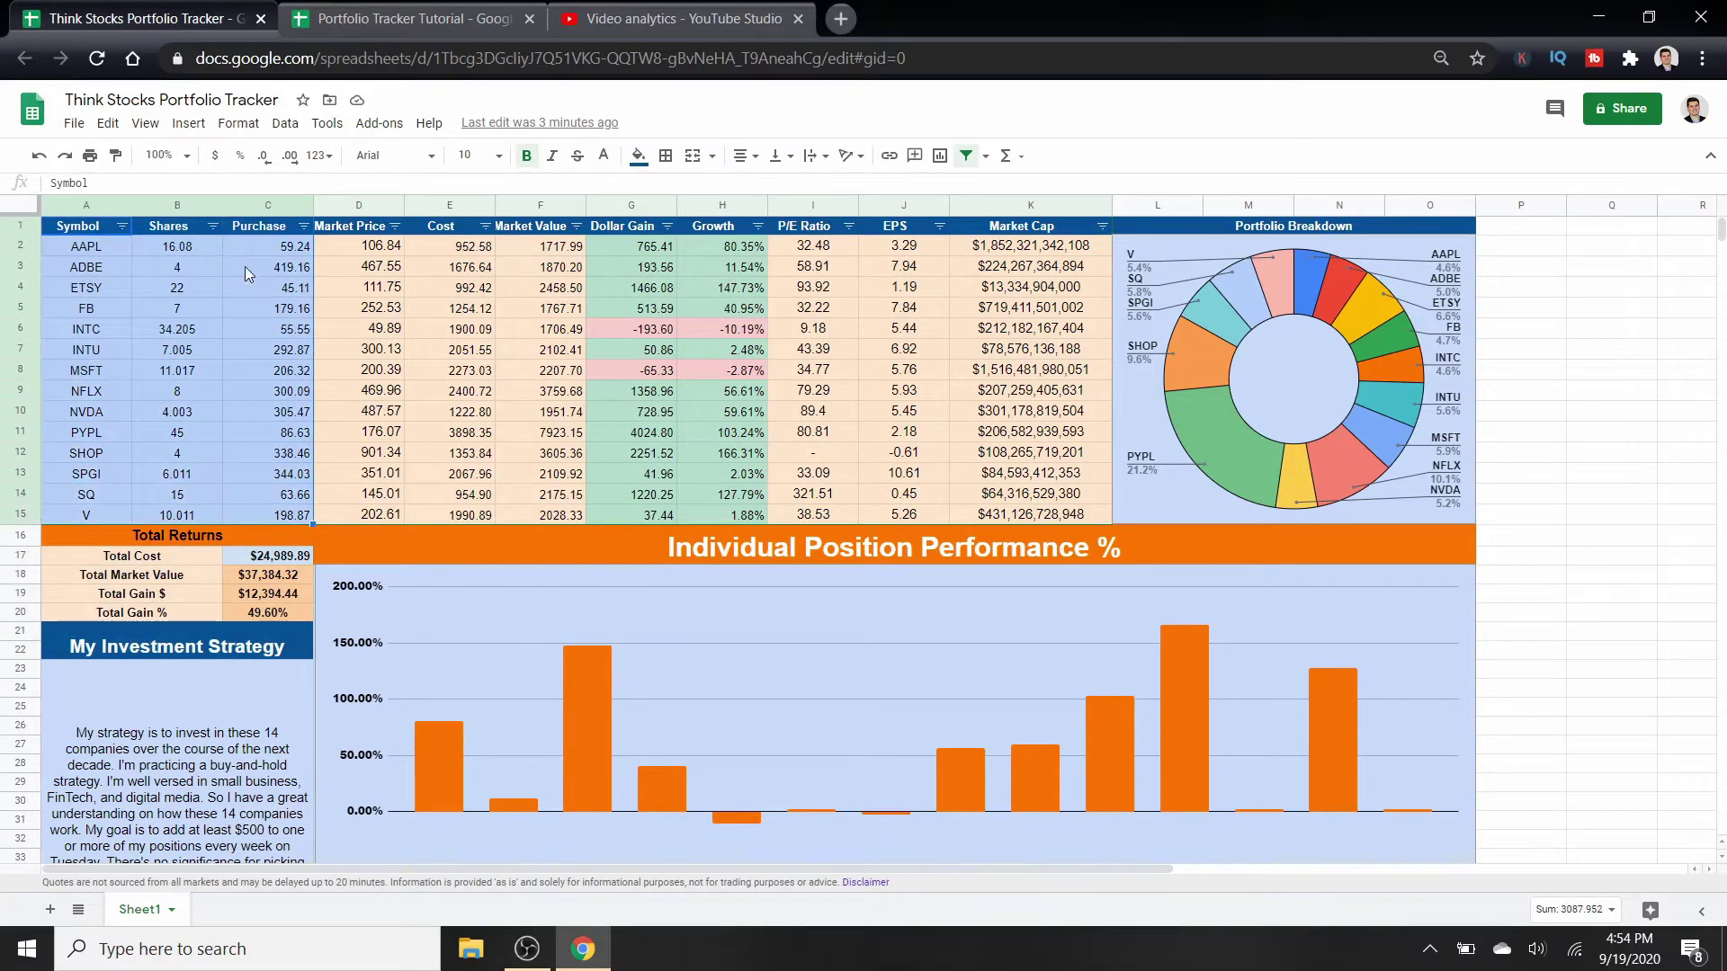
pyautogui.click(202, 358)
pyautogui.moveTo(87, 226); pyautogui.dragTo(256, 227)
pyautogui.hotkey('ctrl', 'c')
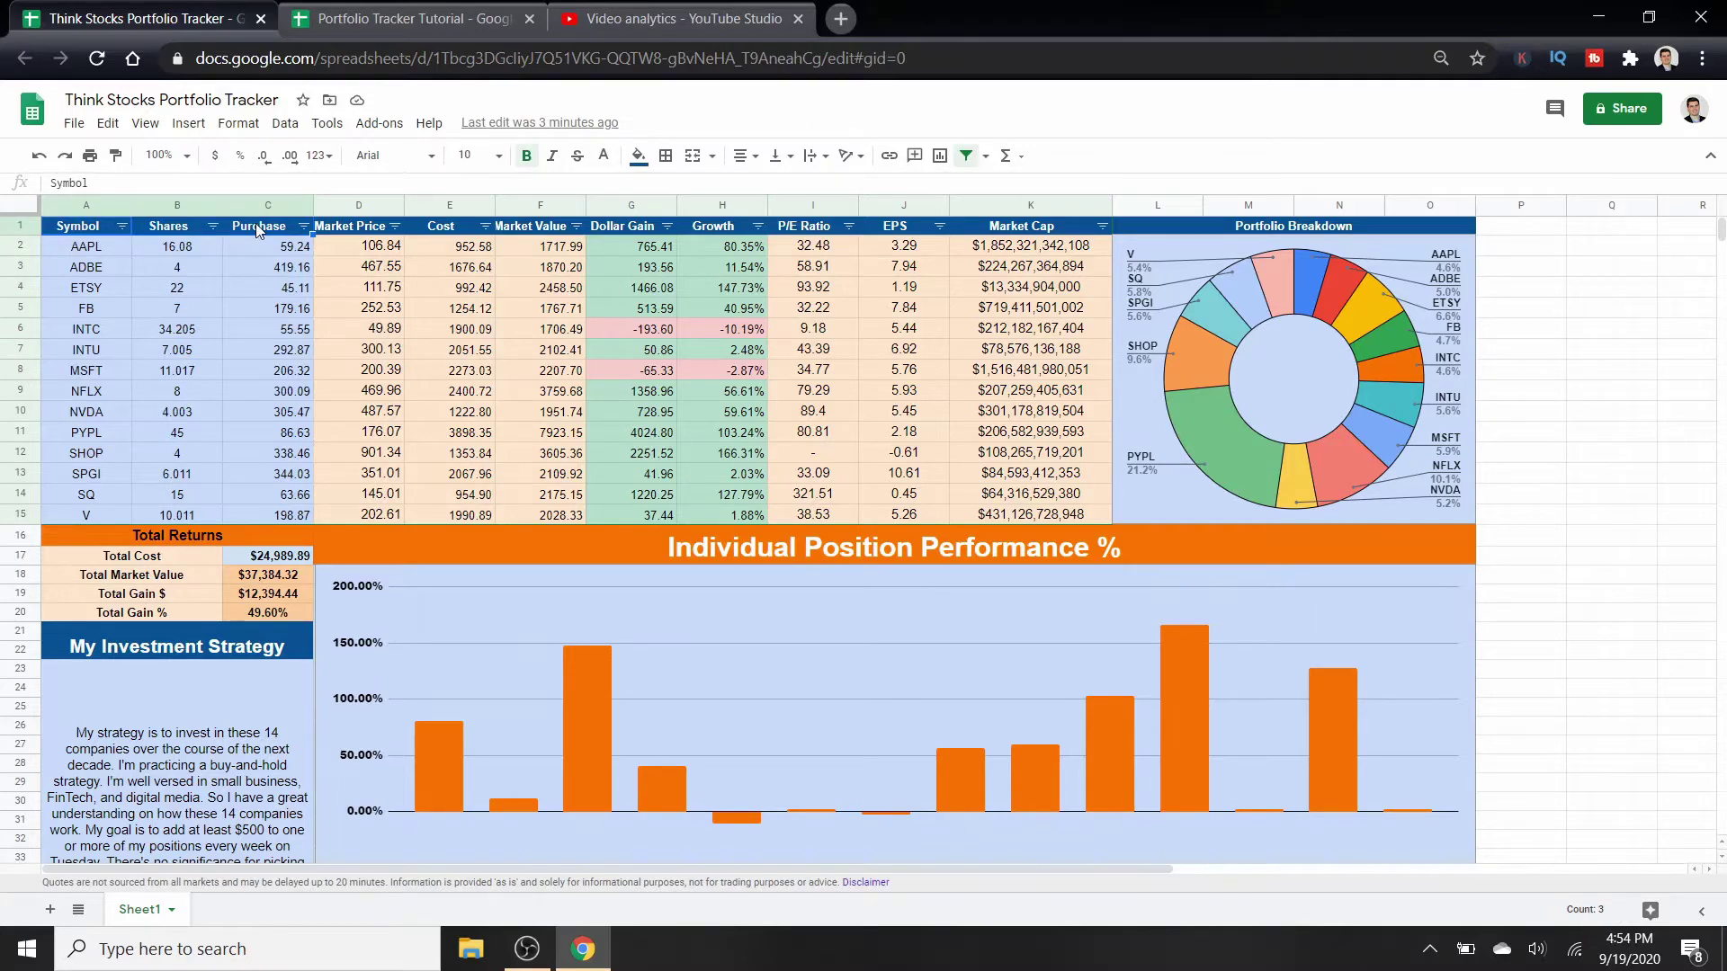
pyautogui.click(385, 17)
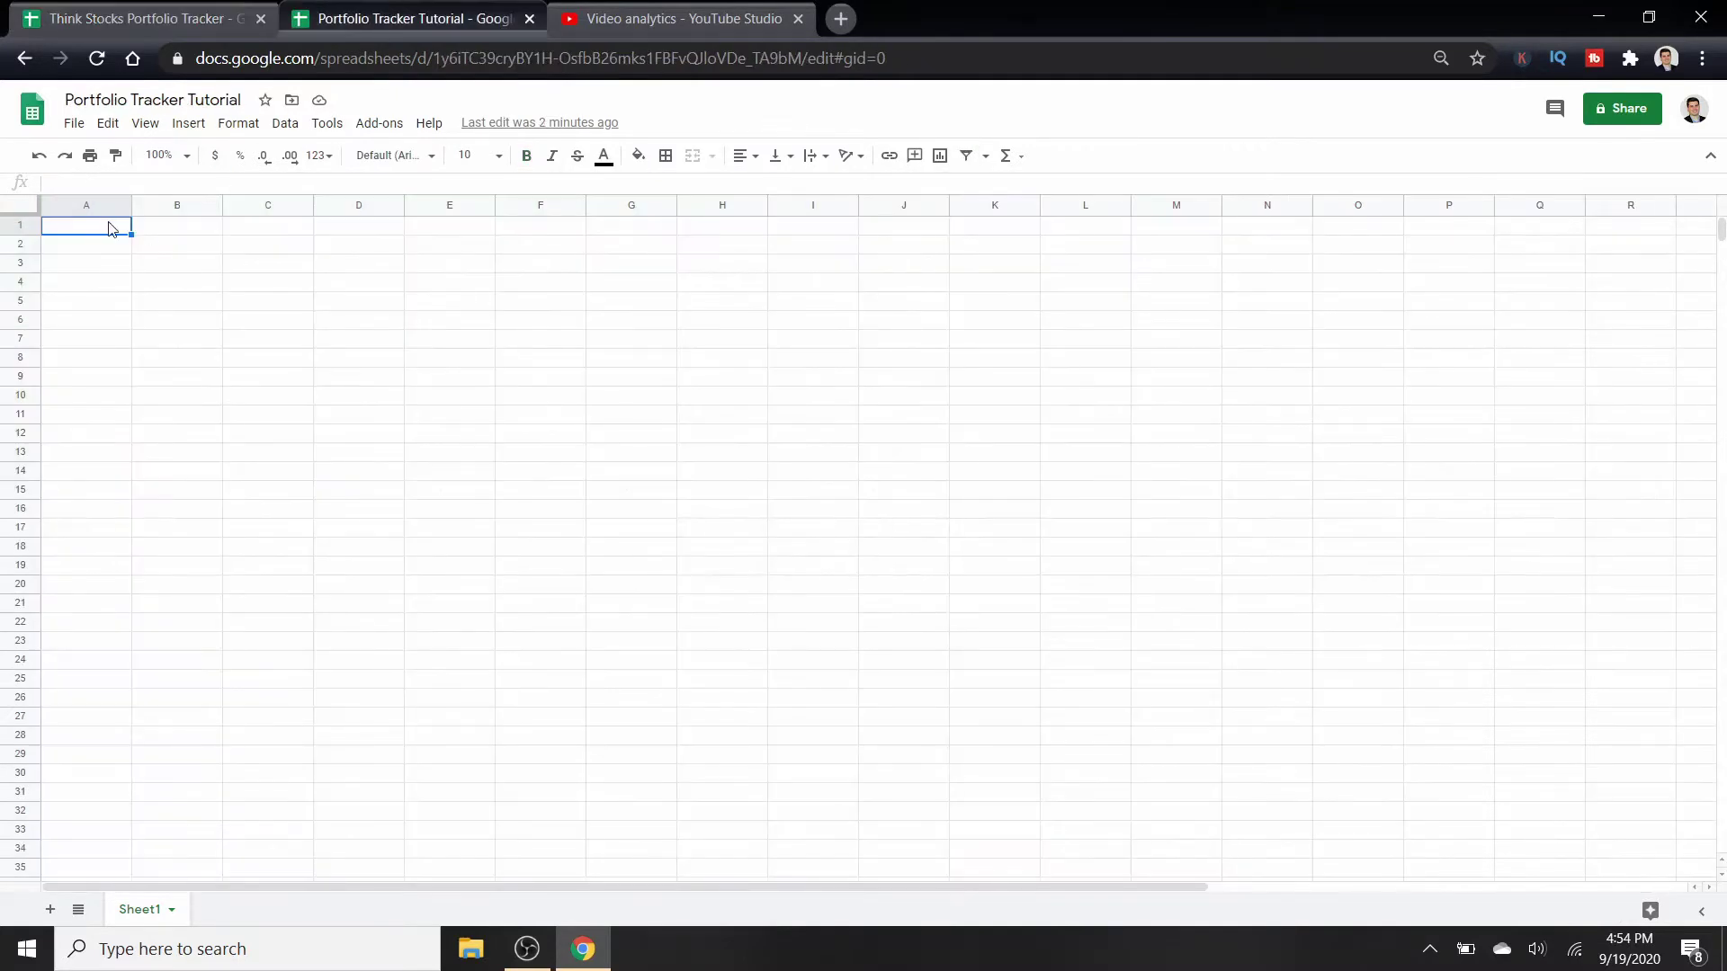
pyautogui.hotkey('ctrl', 'v')
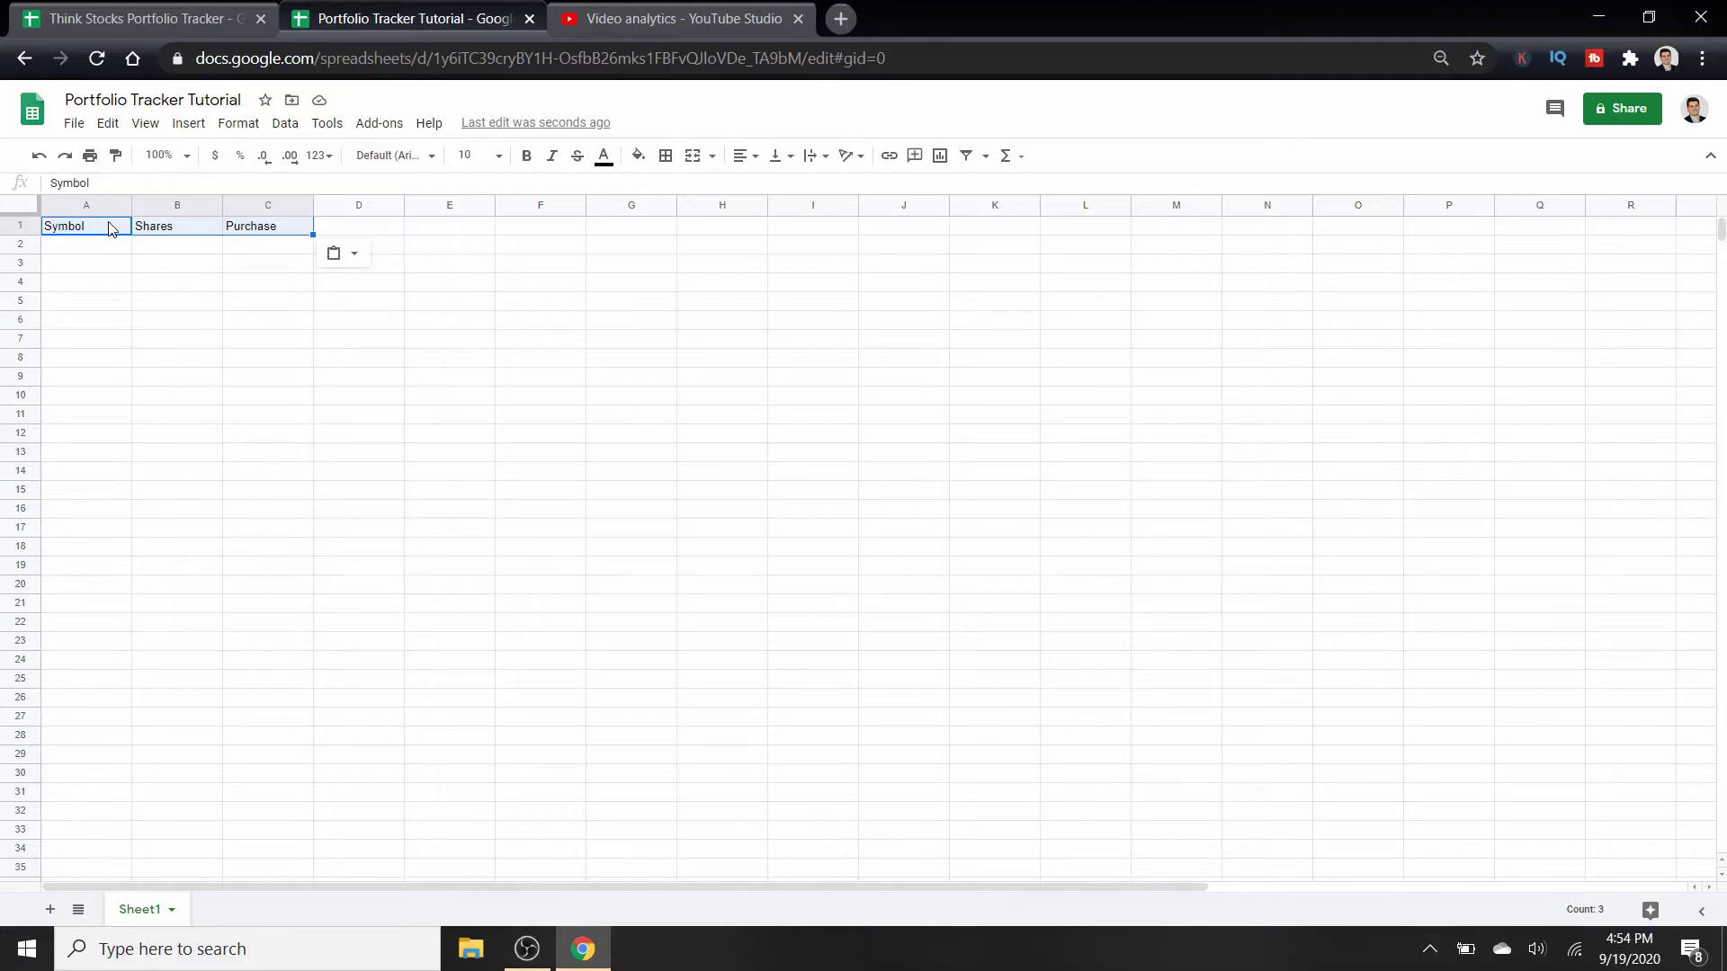
# Back in the tracker, select the symbols, shares and purchase prices in A2:C15 for copying
pyautogui.click(142, 18)
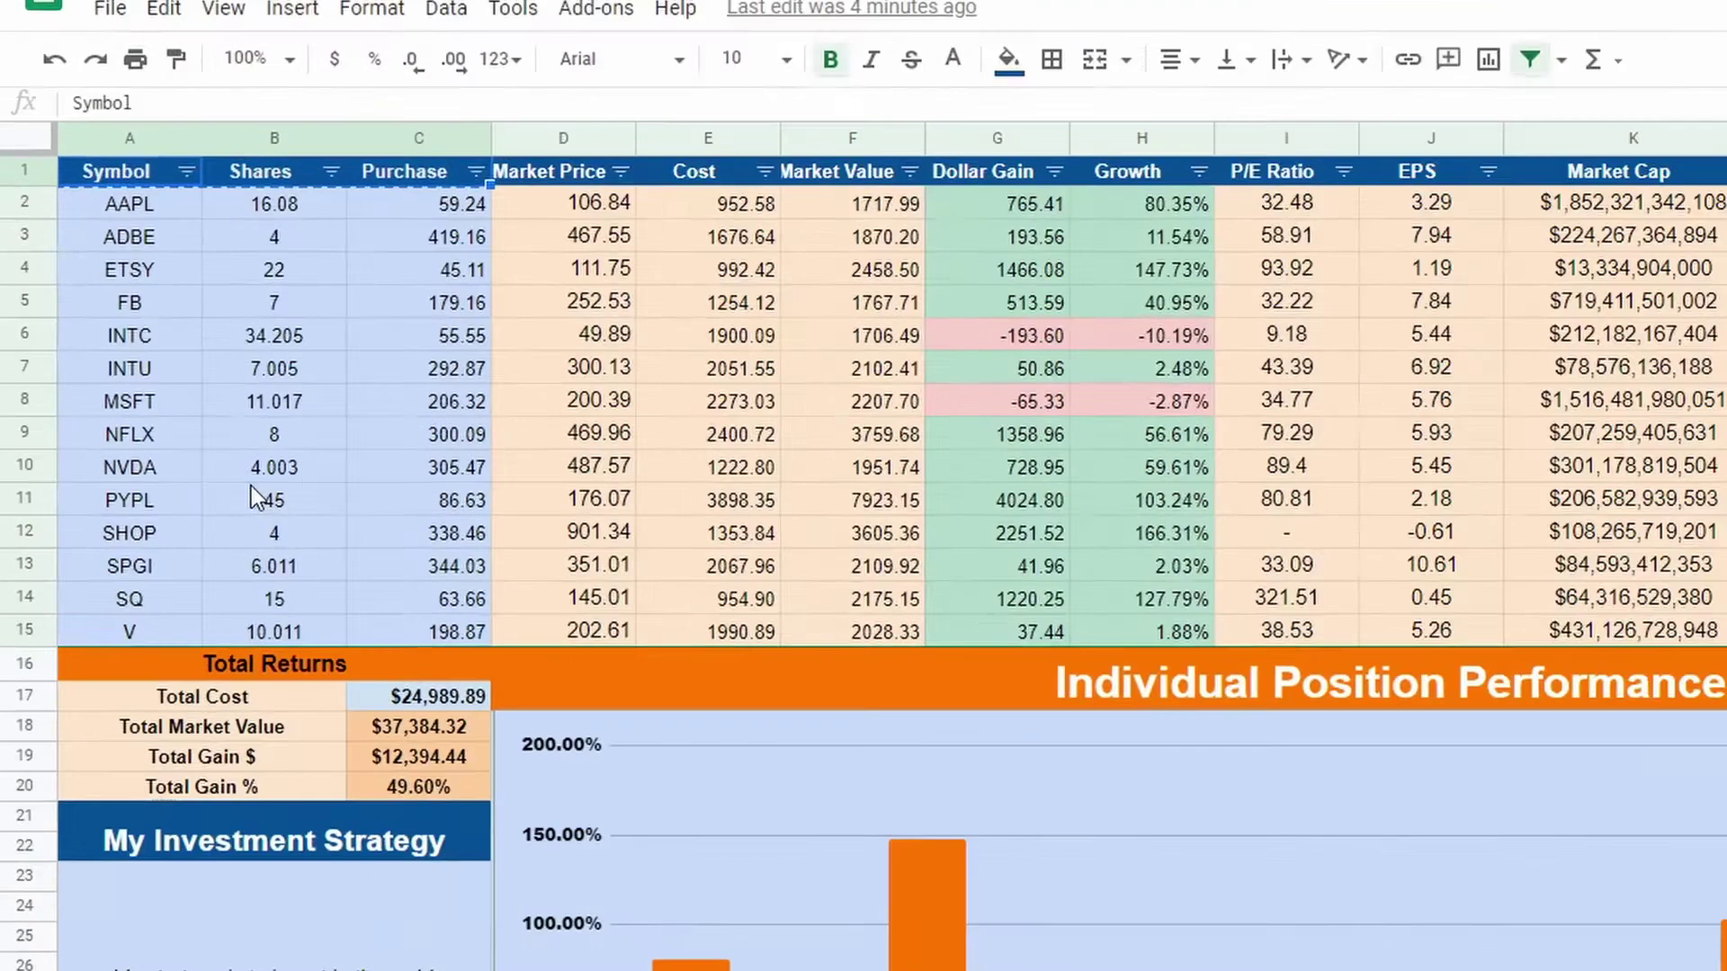
pyautogui.click(177, 413)
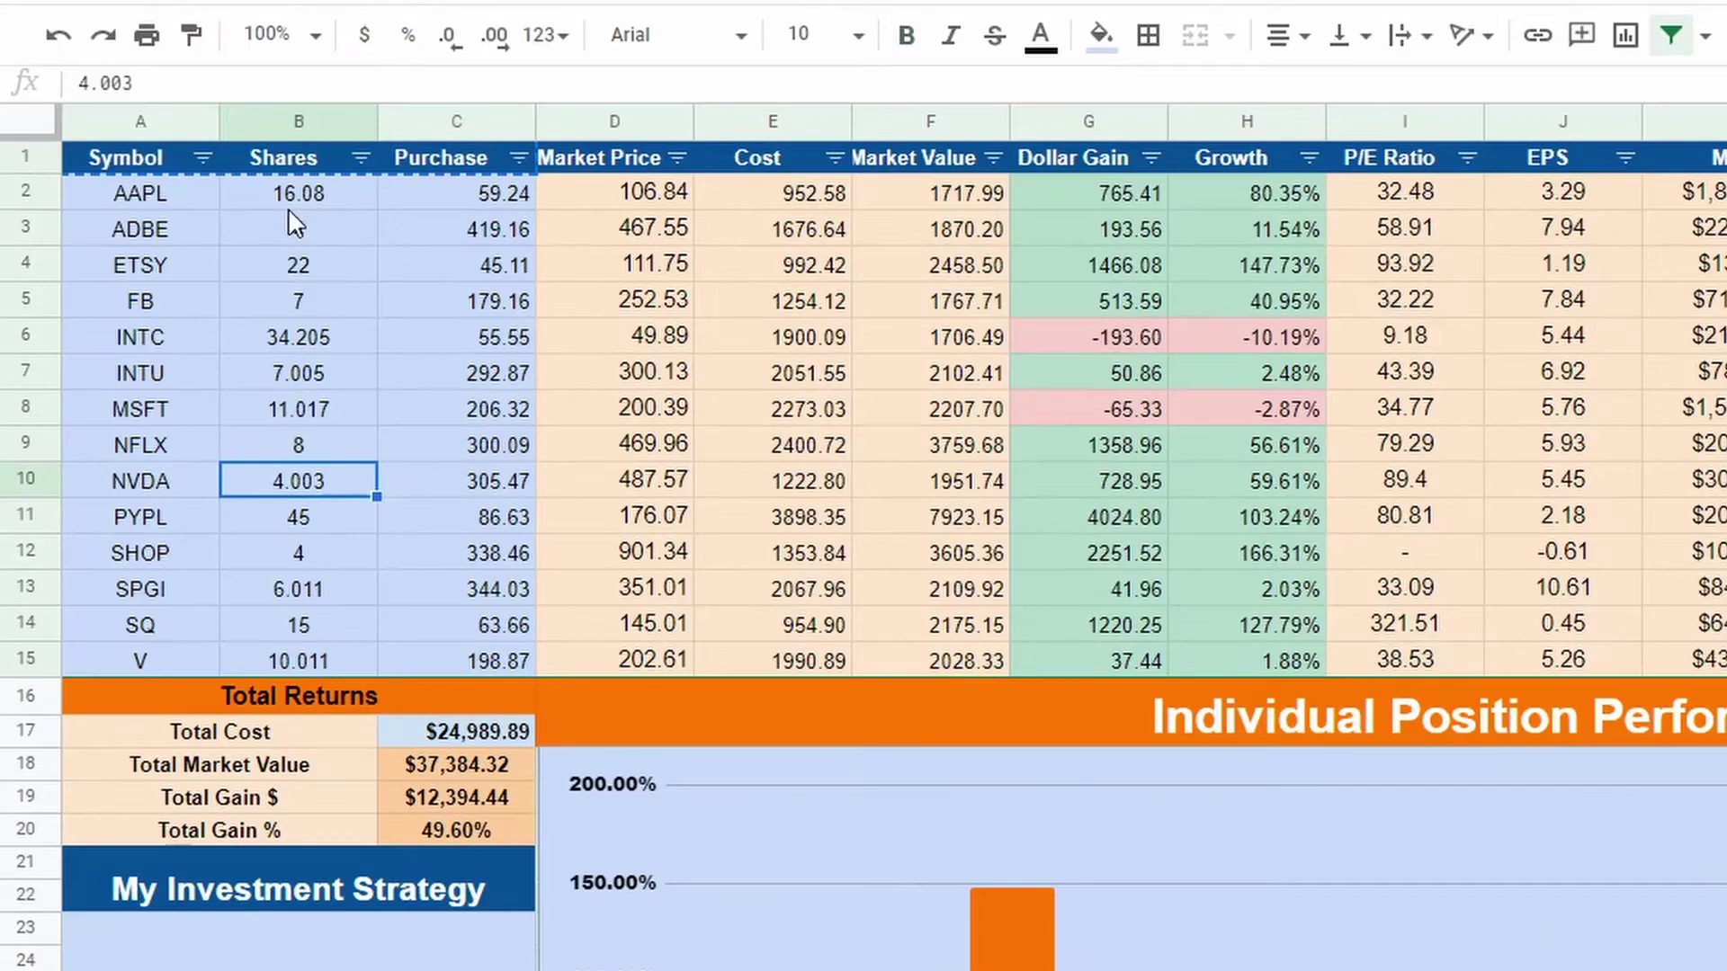
pyautogui.moveTo(174, 251); pyautogui.dragTo(184, 432)
pyautogui.moveTo(315, 531); pyautogui.dragTo(317, 533)
pyautogui.click(408, 378)
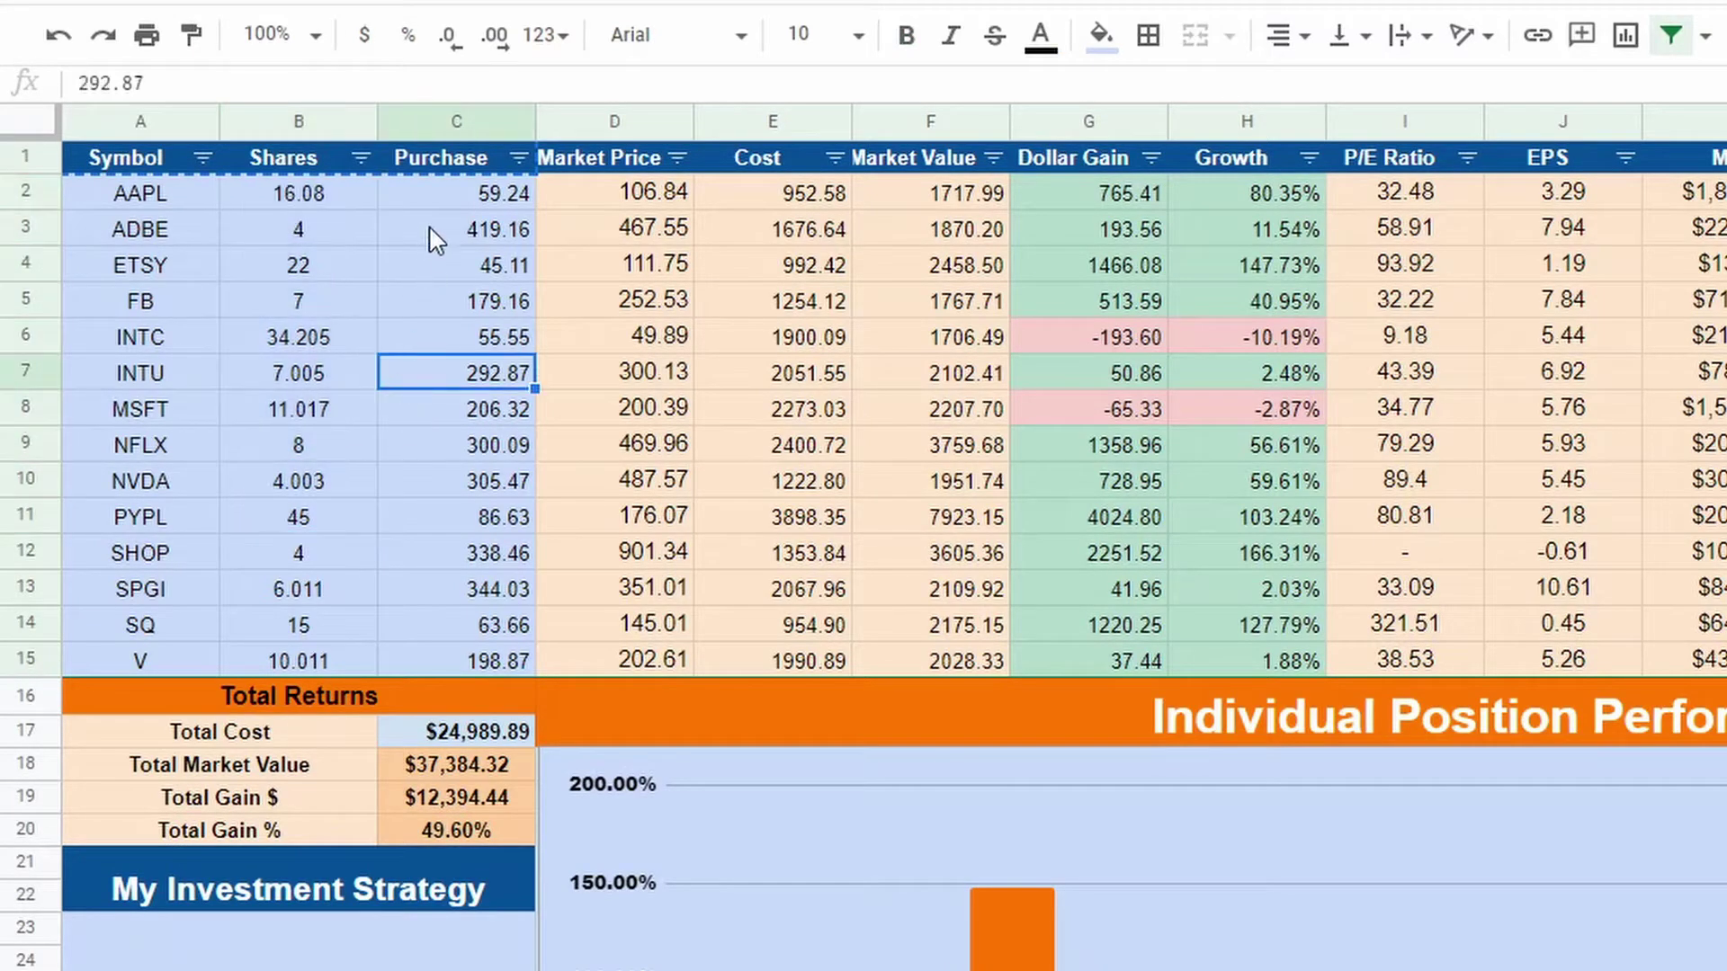
pyautogui.moveTo(450, 205); pyautogui.dragTo(436, 552)
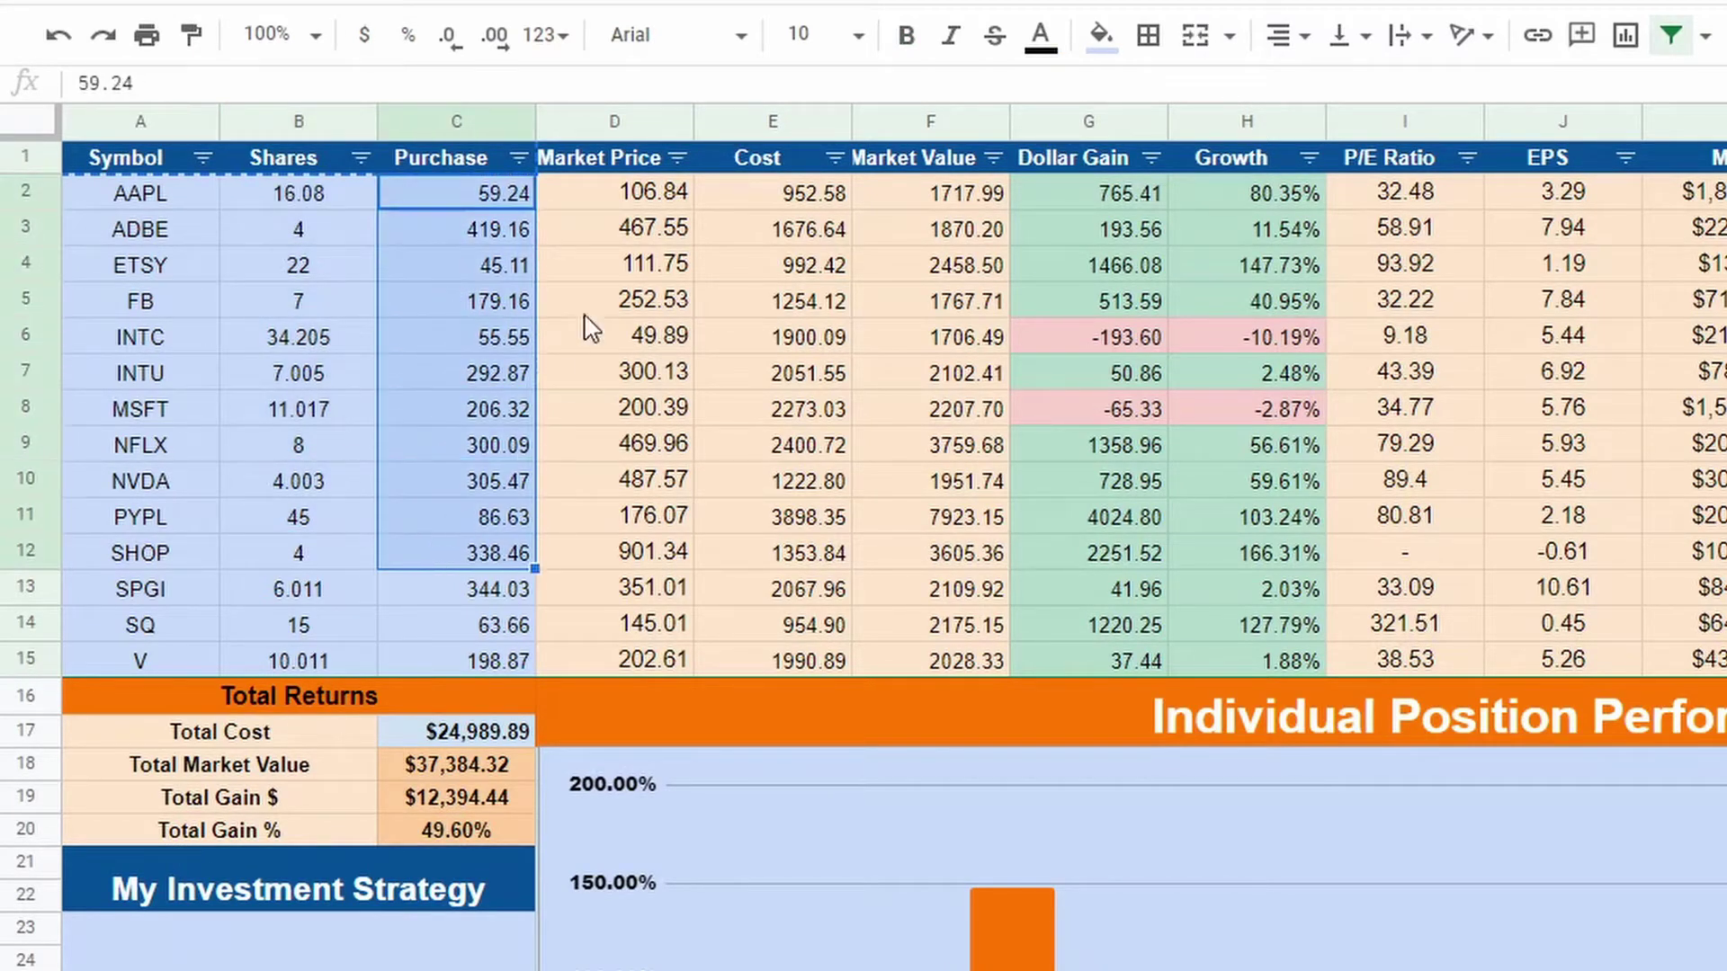
pyautogui.moveTo(608, 202); pyautogui.dragTo(661, 481)
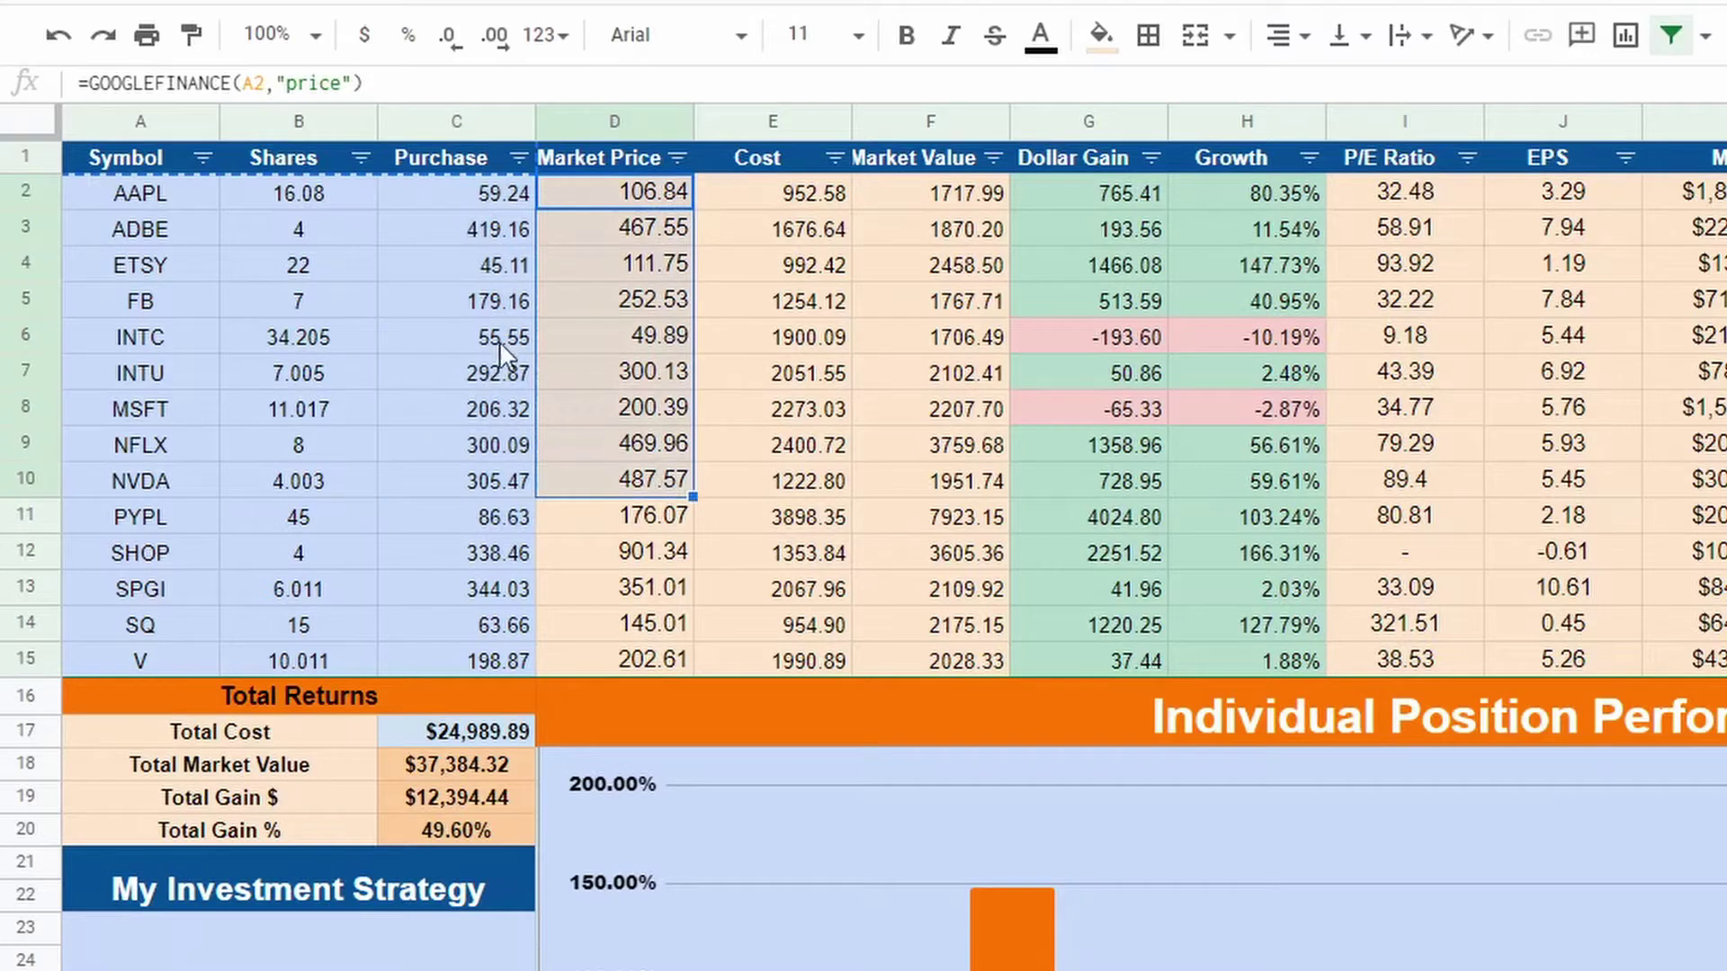
pyautogui.moveTo(432, 203); pyautogui.dragTo(430, 445)
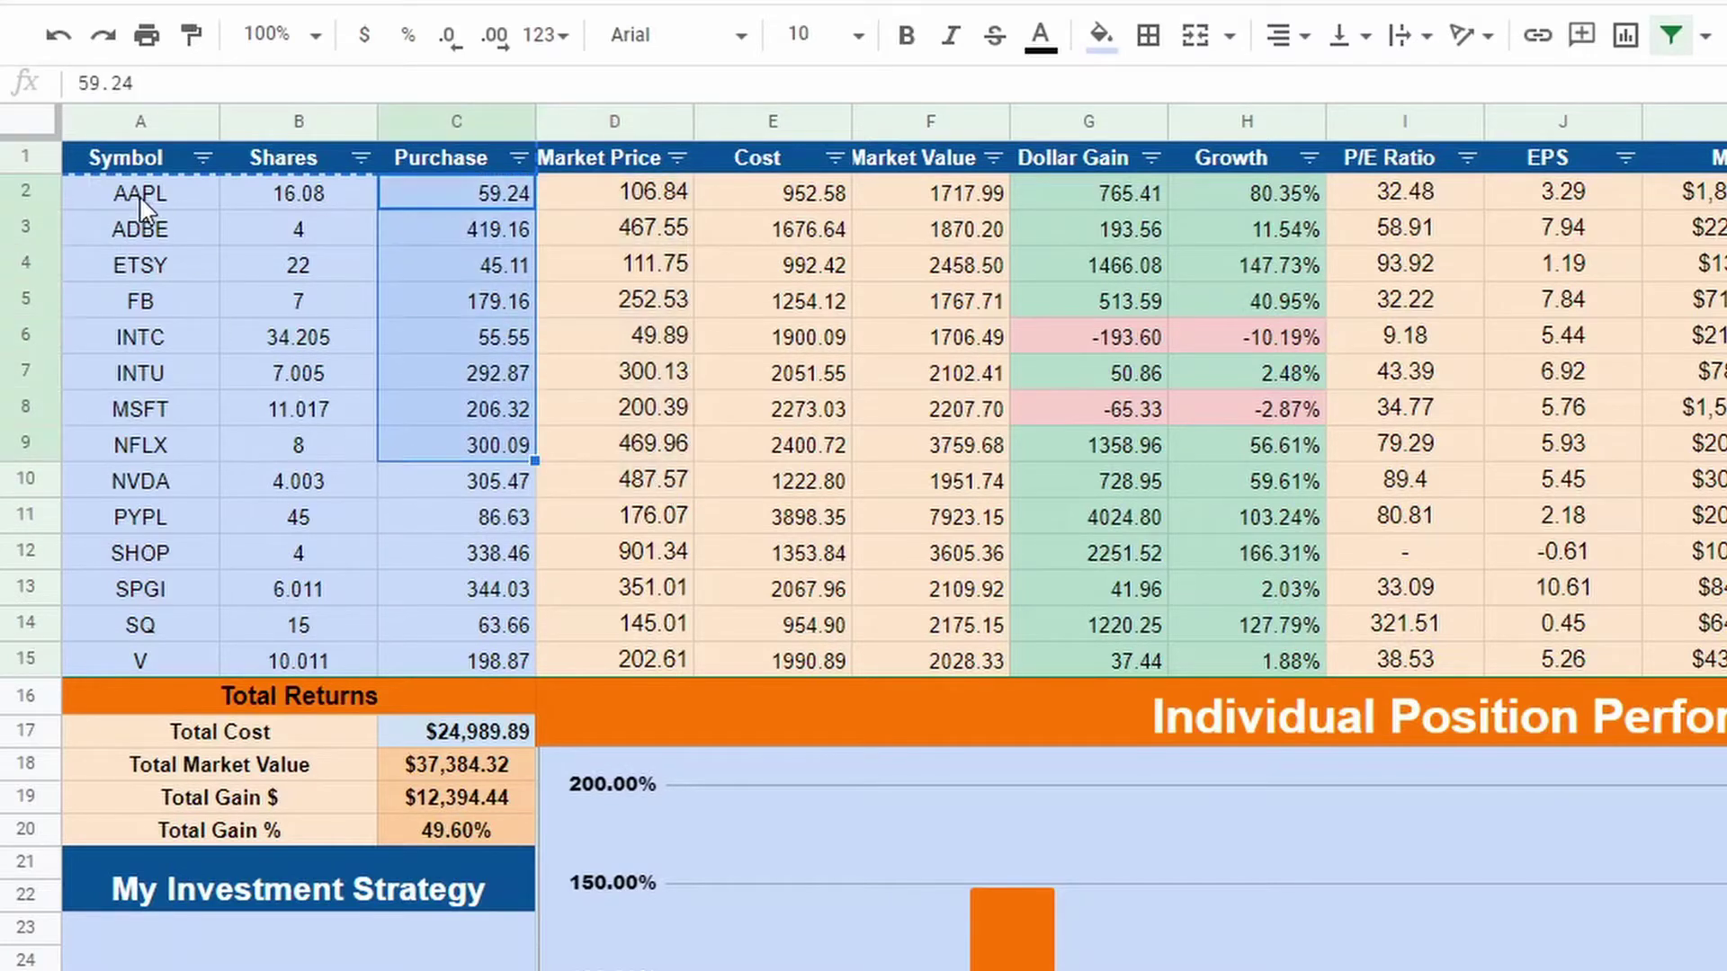
pyautogui.moveTo(142, 205); pyautogui.dragTo(473, 651)
pyautogui.hotkey('ctrl', 'c')
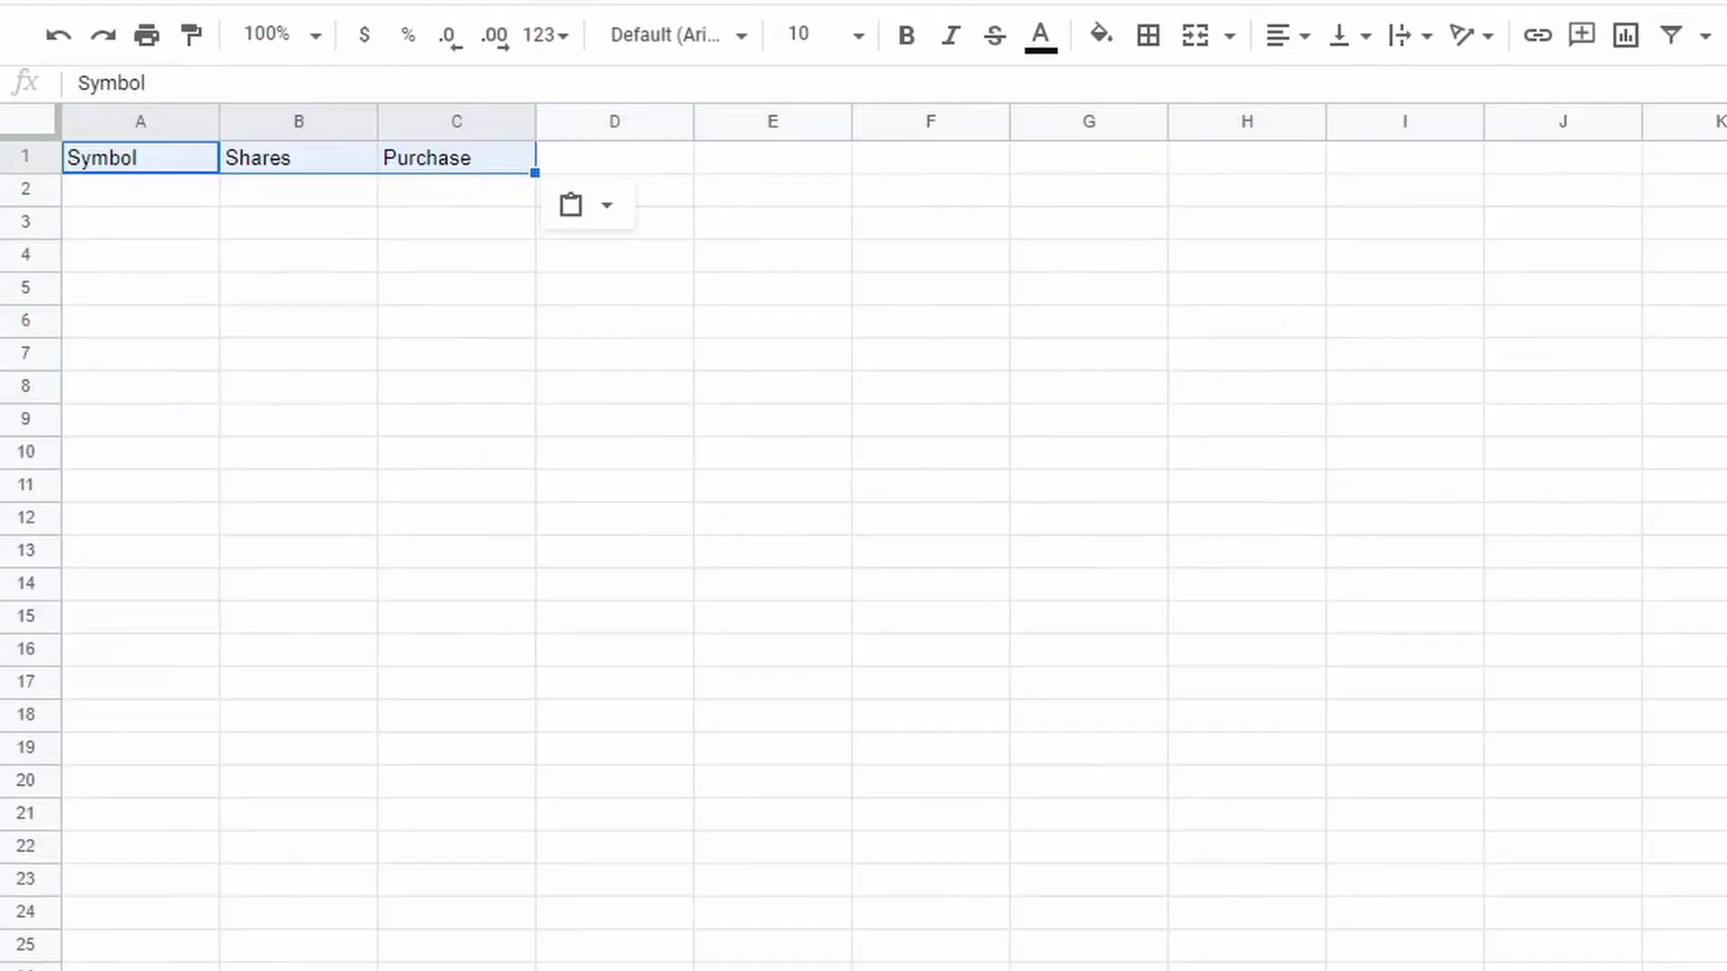
# Paste the 14 holdings at A2 and centre columns A through C
pyautogui.click(104, 193)
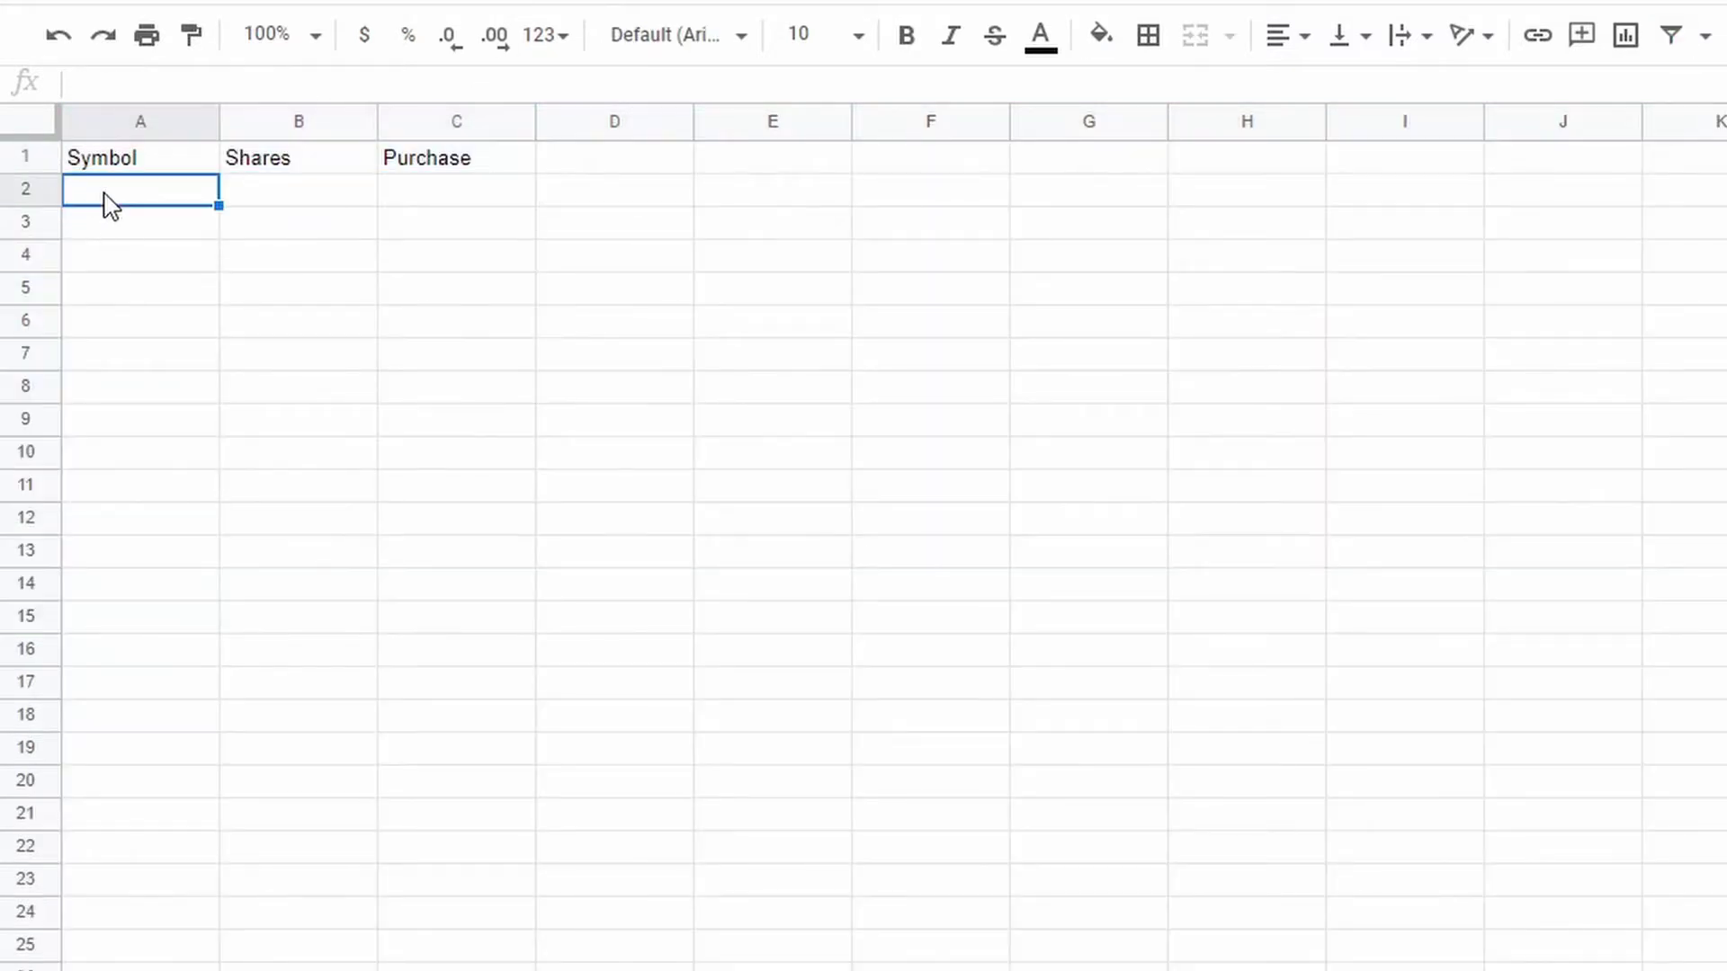
pyautogui.hotkey('ctrl', 'v')
pyautogui.click(670, 256)
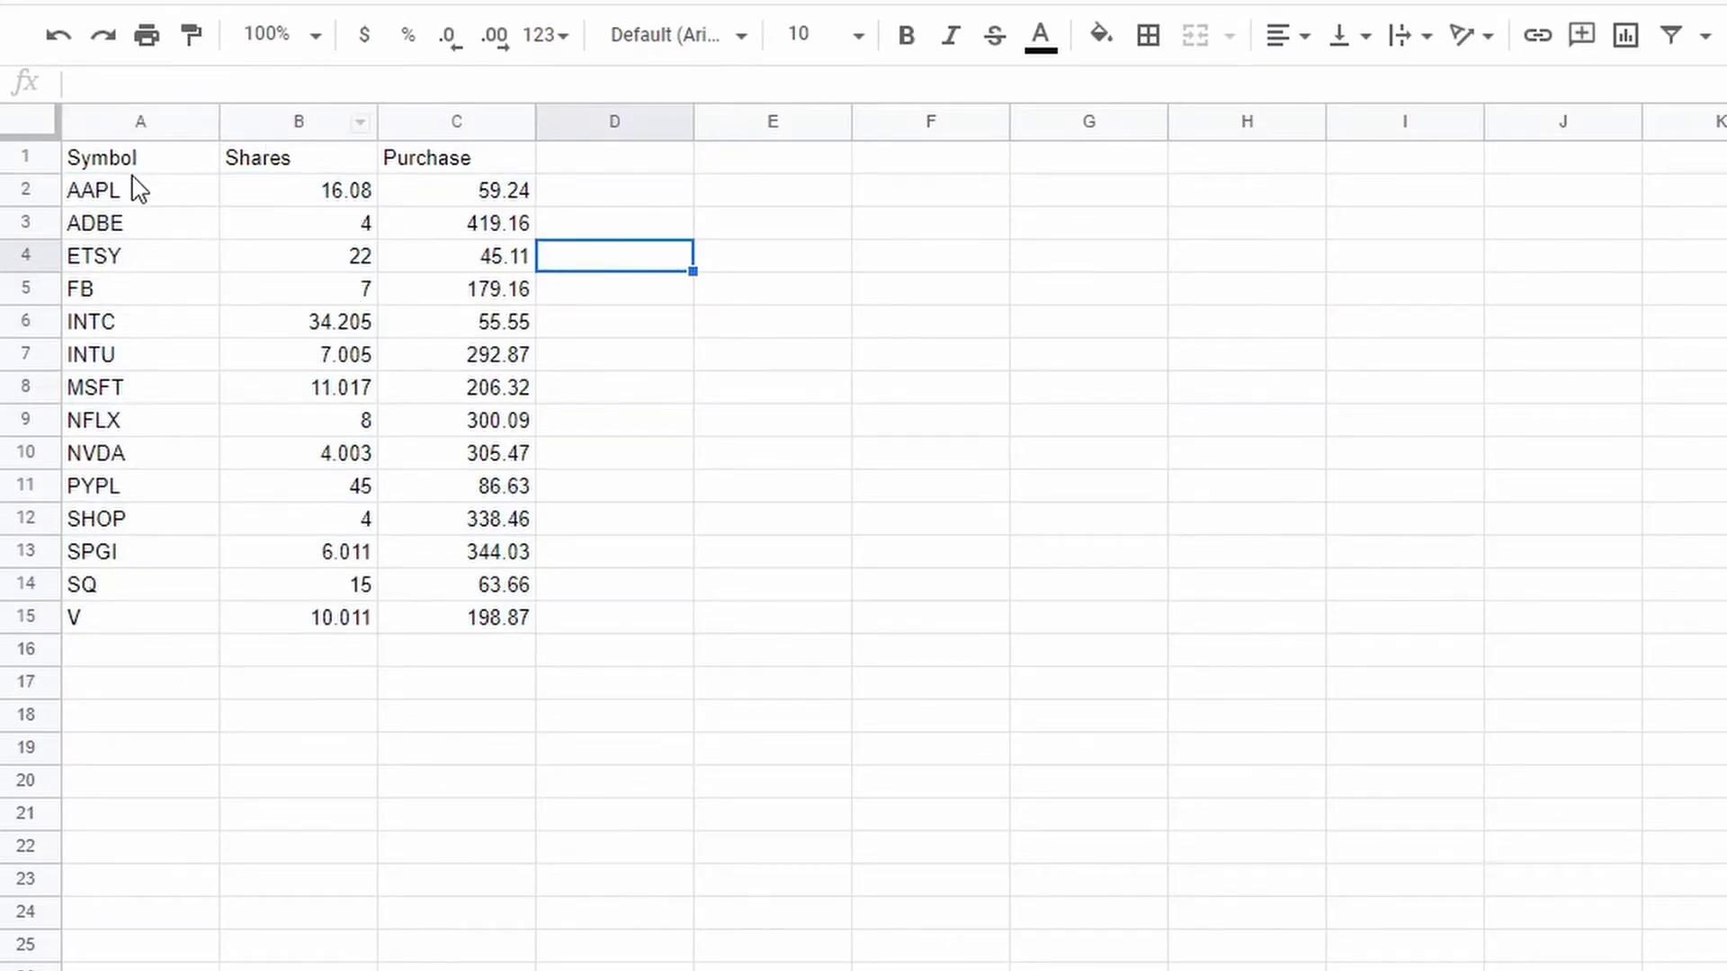
pyautogui.click(137, 123)
pyautogui.moveTo(321, 217); pyautogui.dragTo(435, 451)
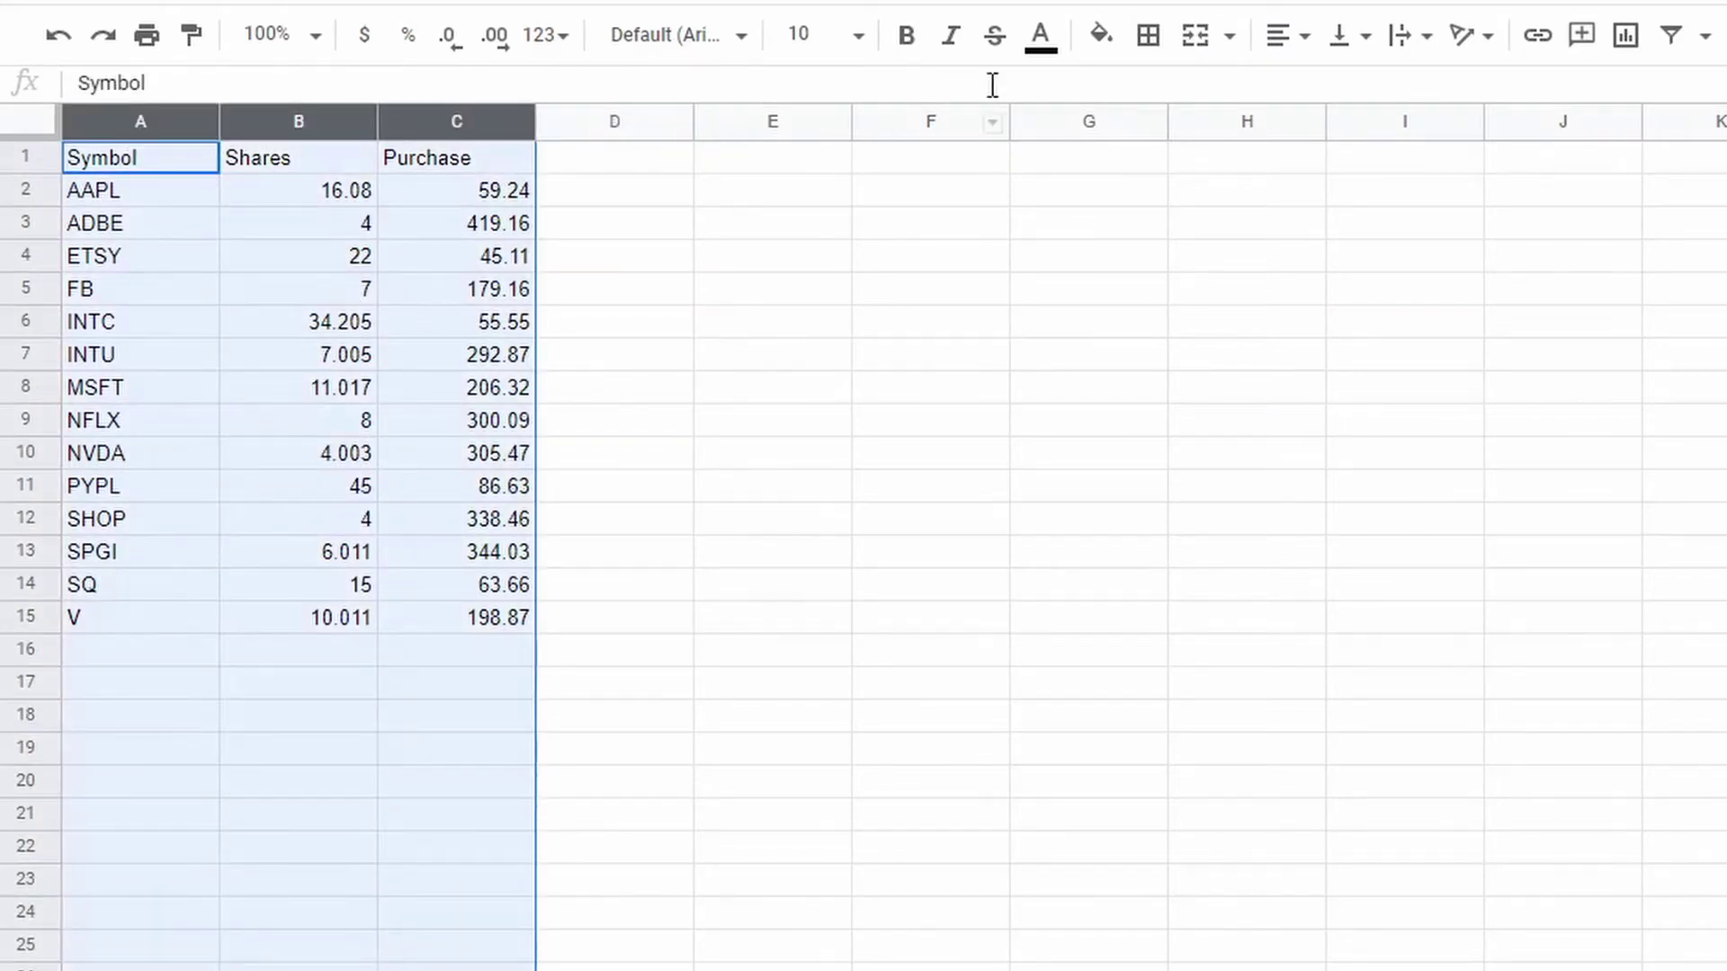
pyautogui.click(1278, 36)
pyautogui.click(1319, 85)
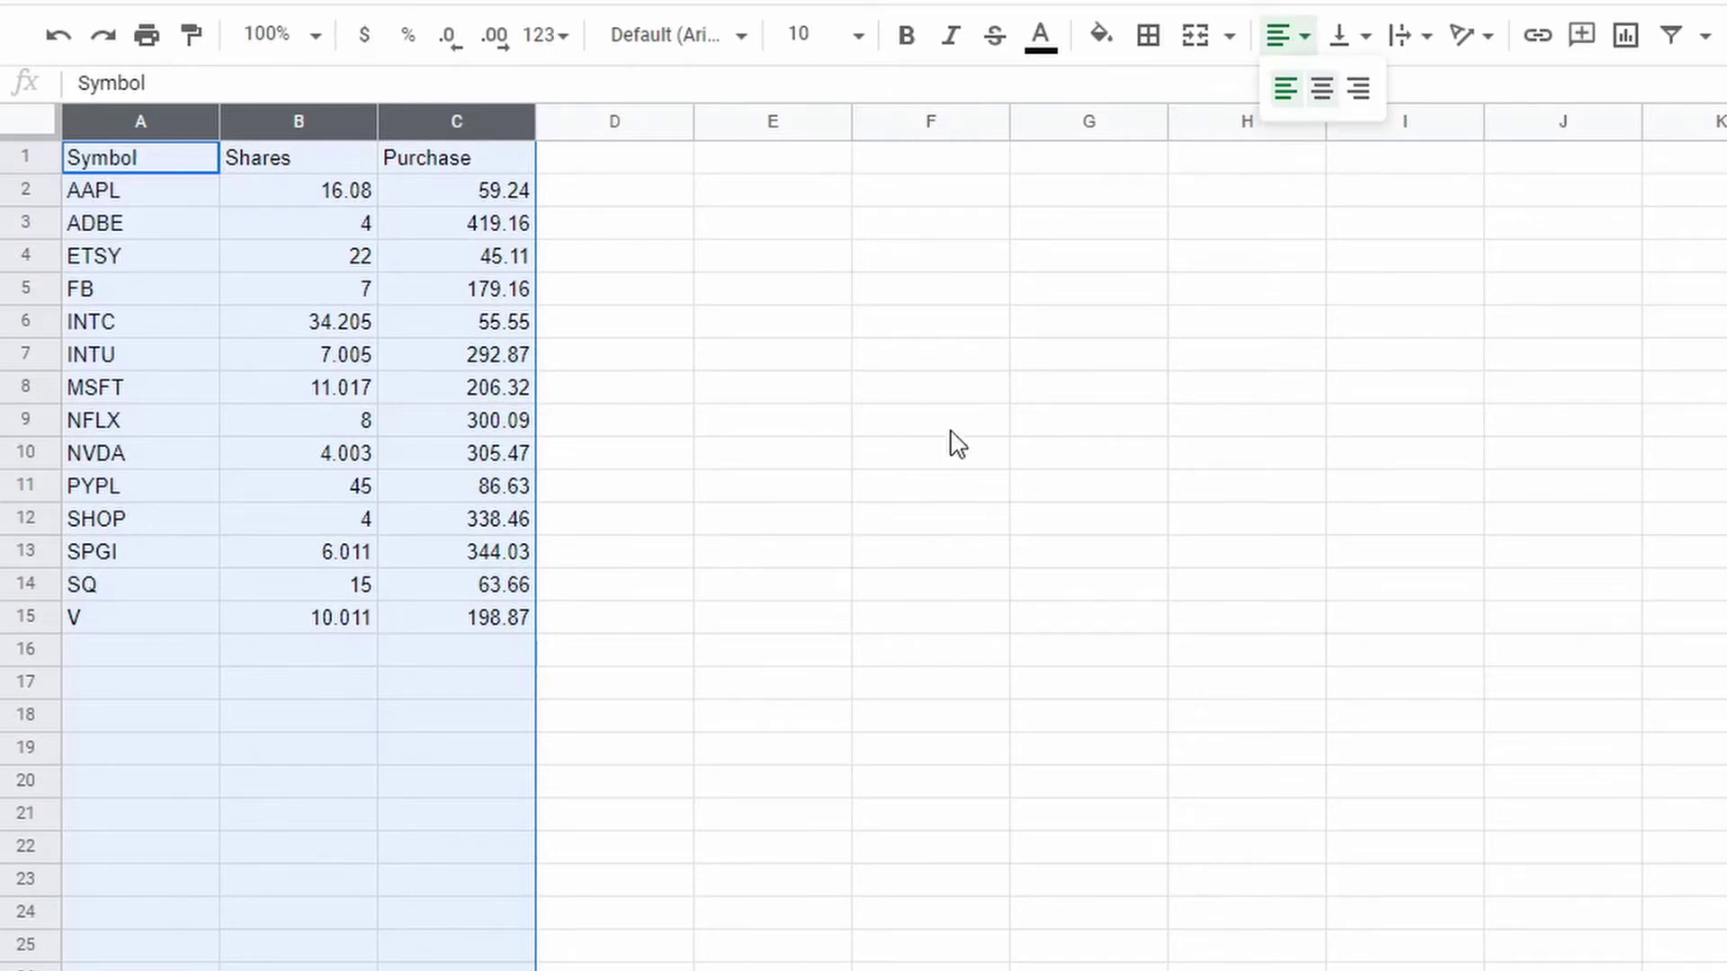
pyautogui.click(884, 447)
pyautogui.scroll(-15, 332, 396)
pyautogui.scroll(15, 324, 396)
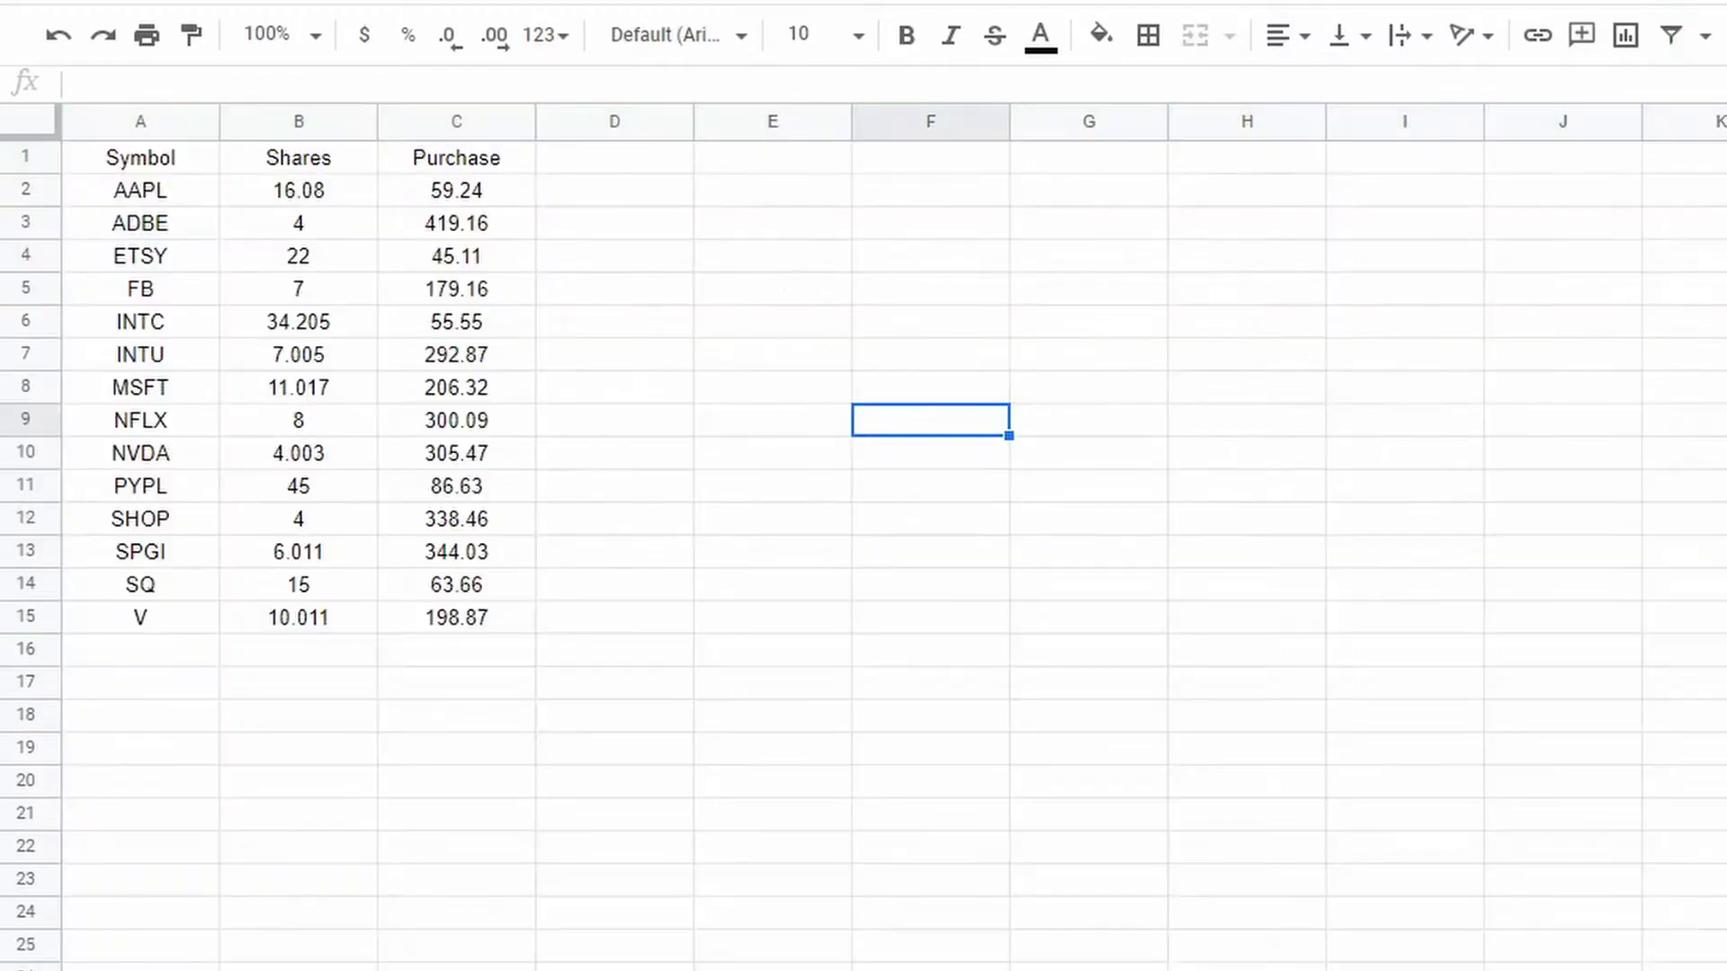
# Make the Symbol, Shares and Purchase headers in A1:C1 bold
pyautogui.click(140, 321)
pyautogui.moveTo(127, 162); pyautogui.dragTo(401, 167)
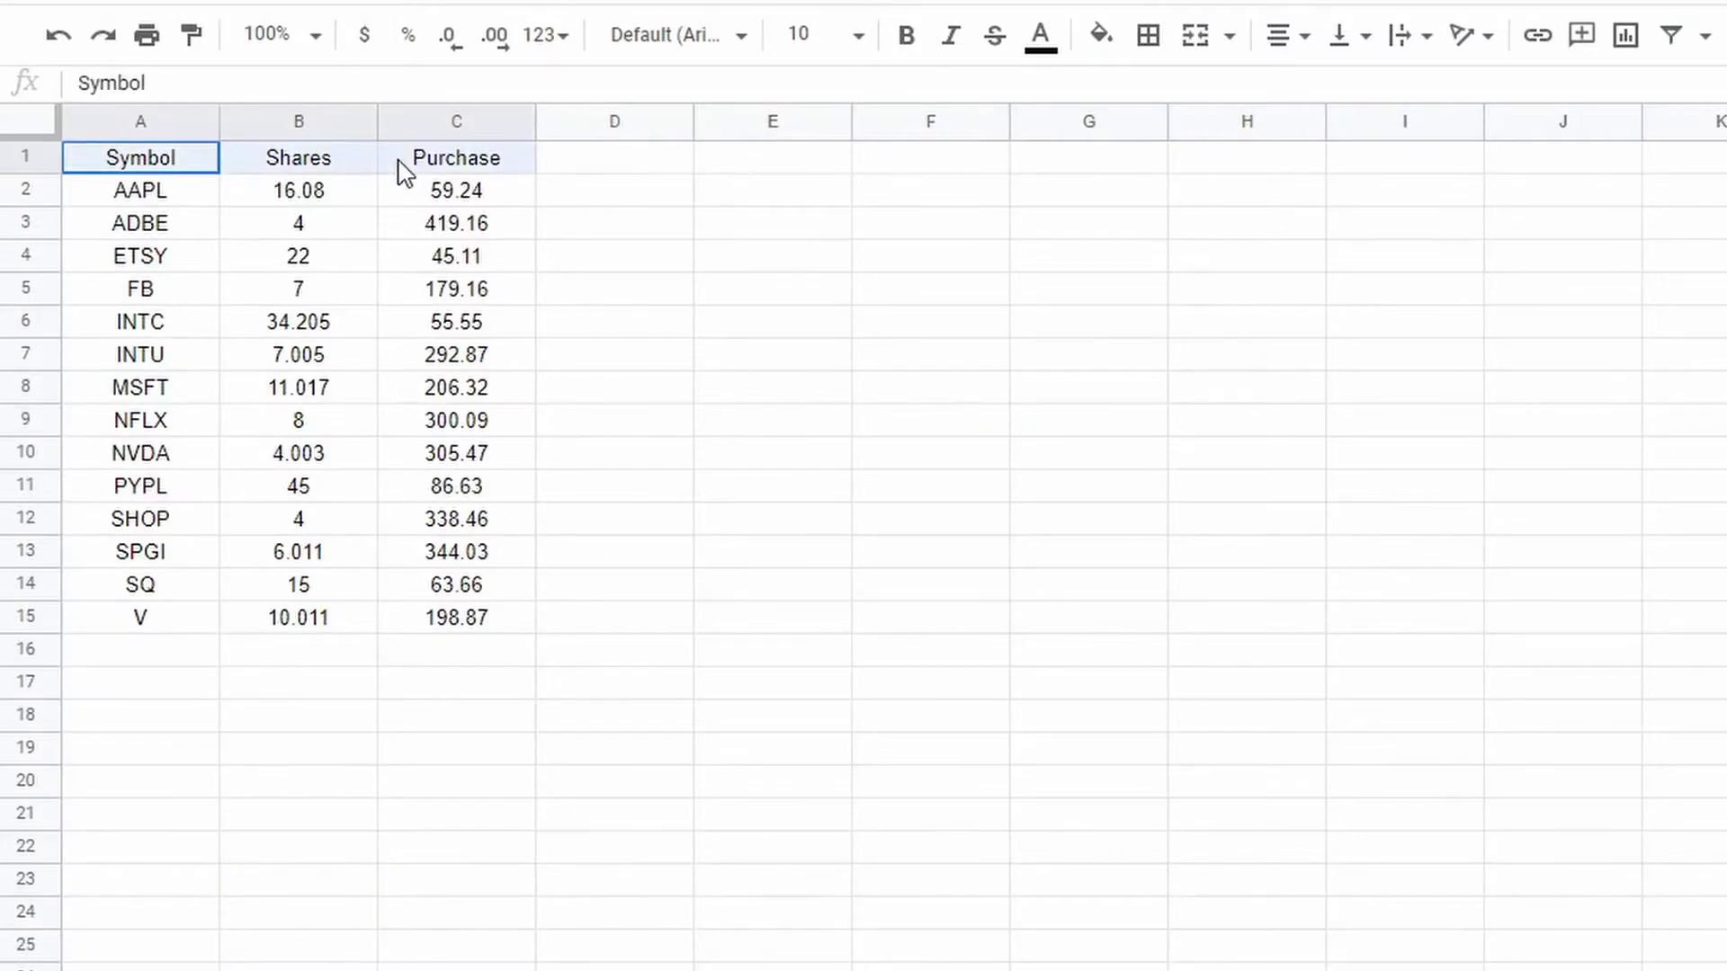
pyautogui.click(905, 36)
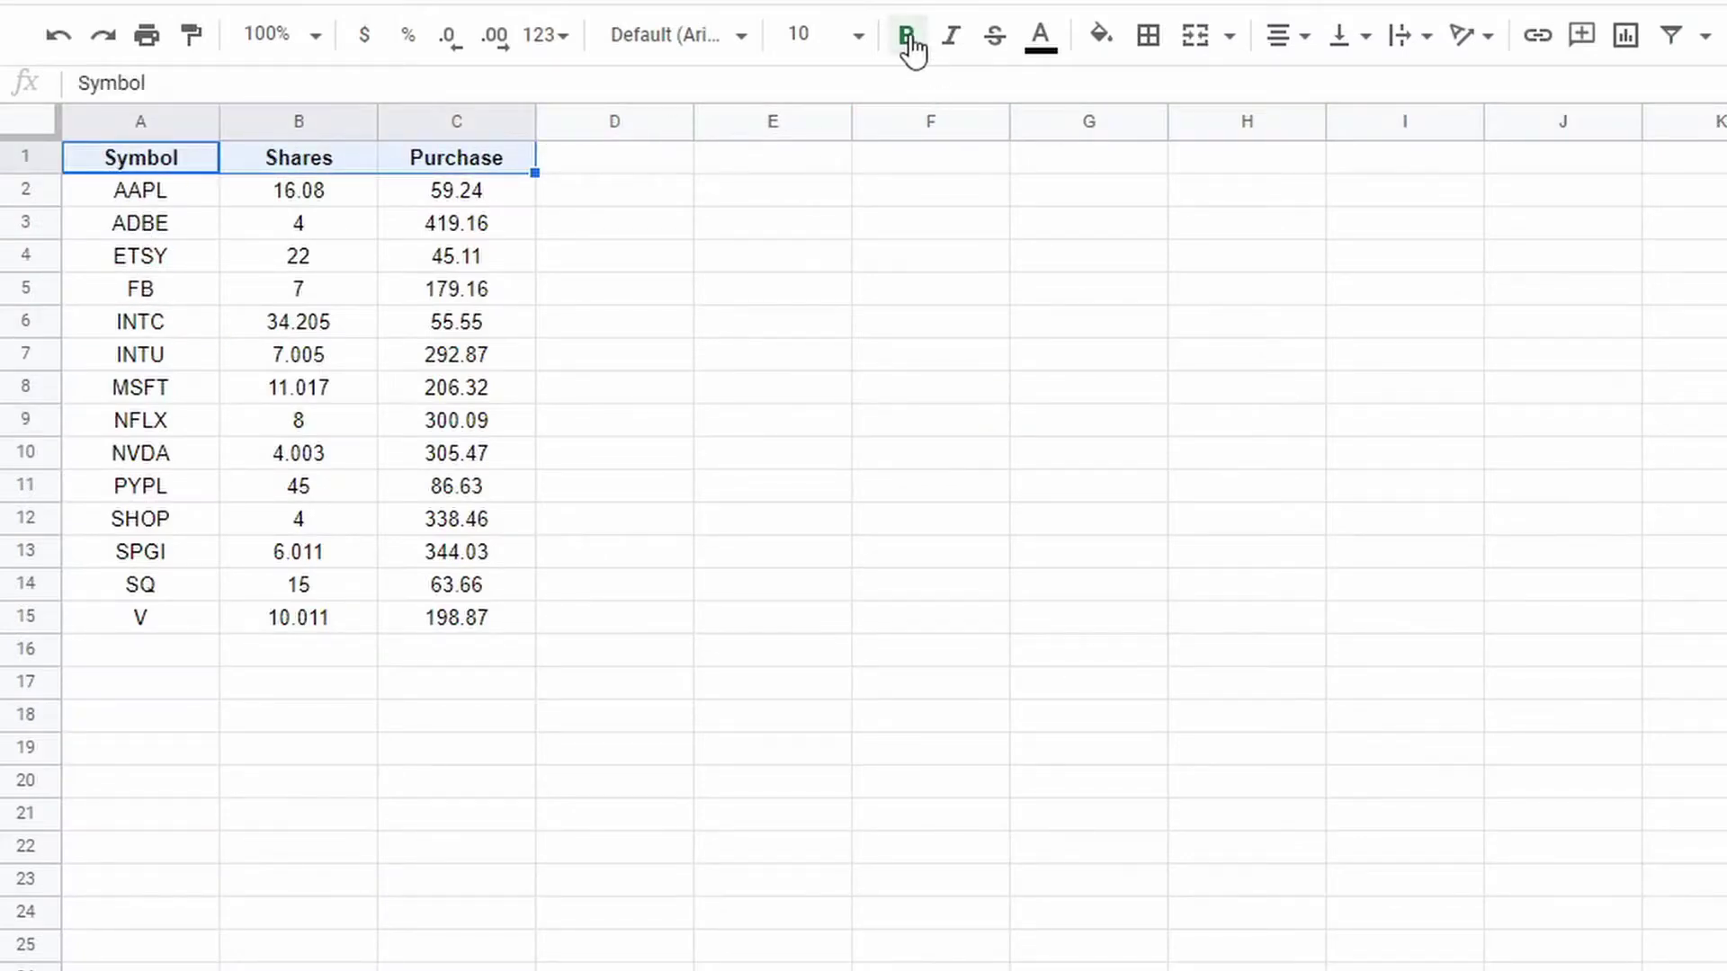
pyautogui.click(511, 486)
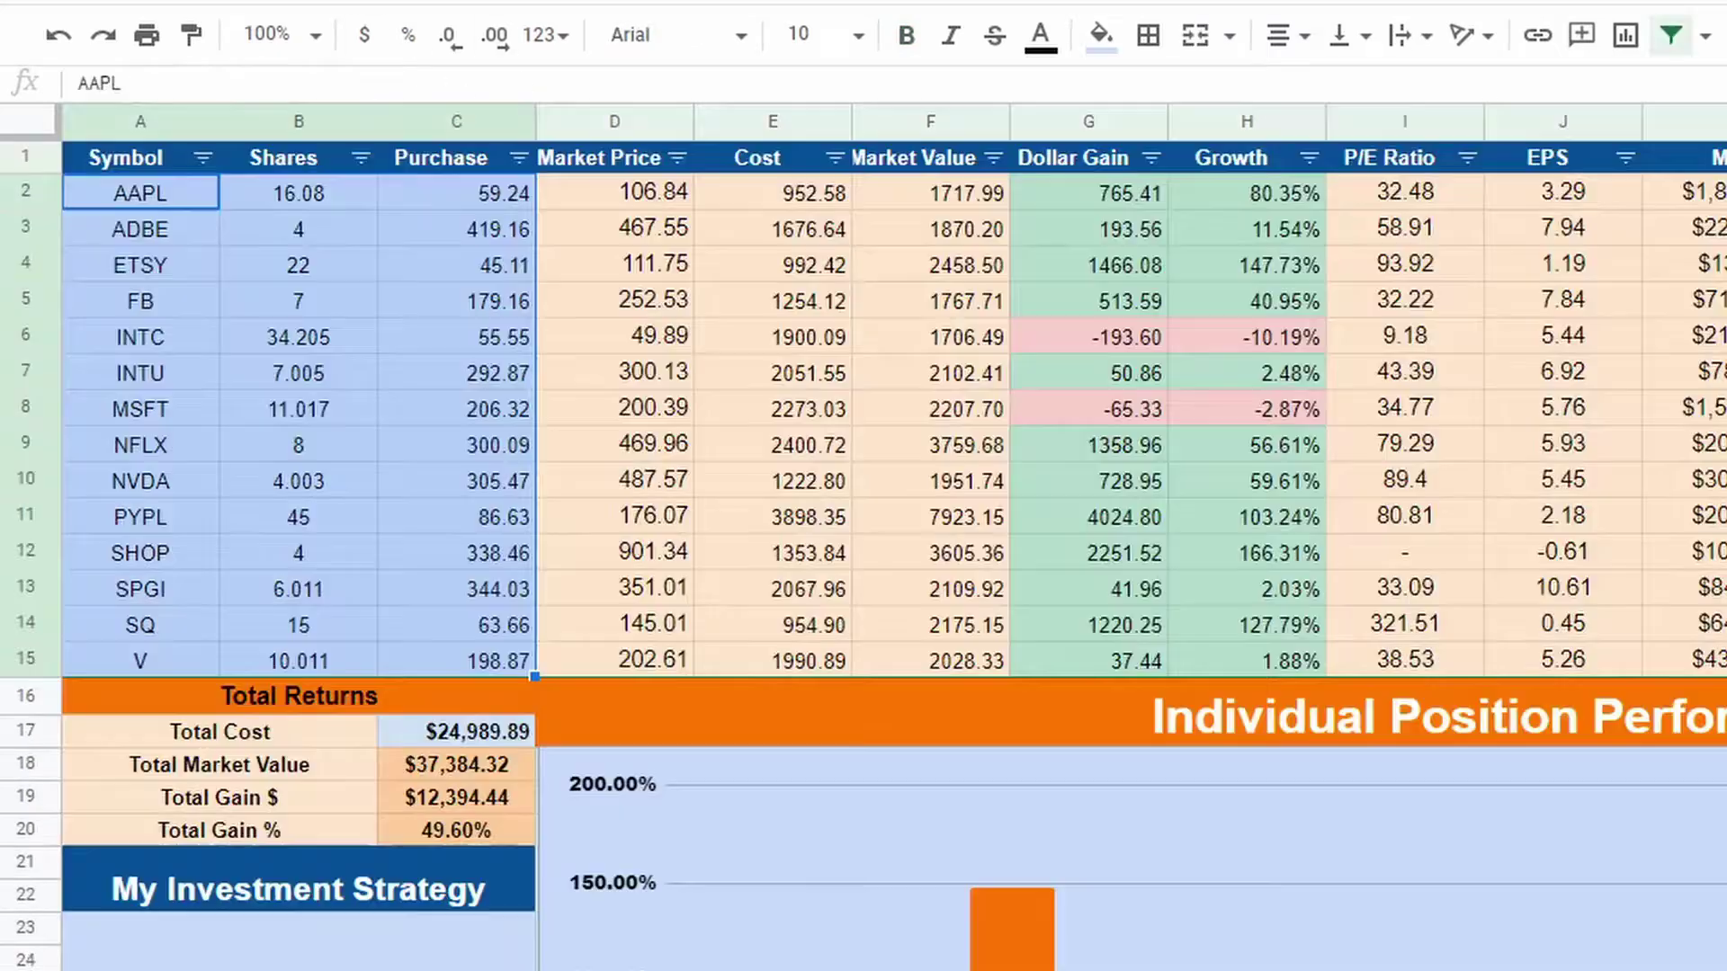
# In the tracker, look over the headers and select Market Price through Market Cap (D1:K1)
pyautogui.click(622, 155)
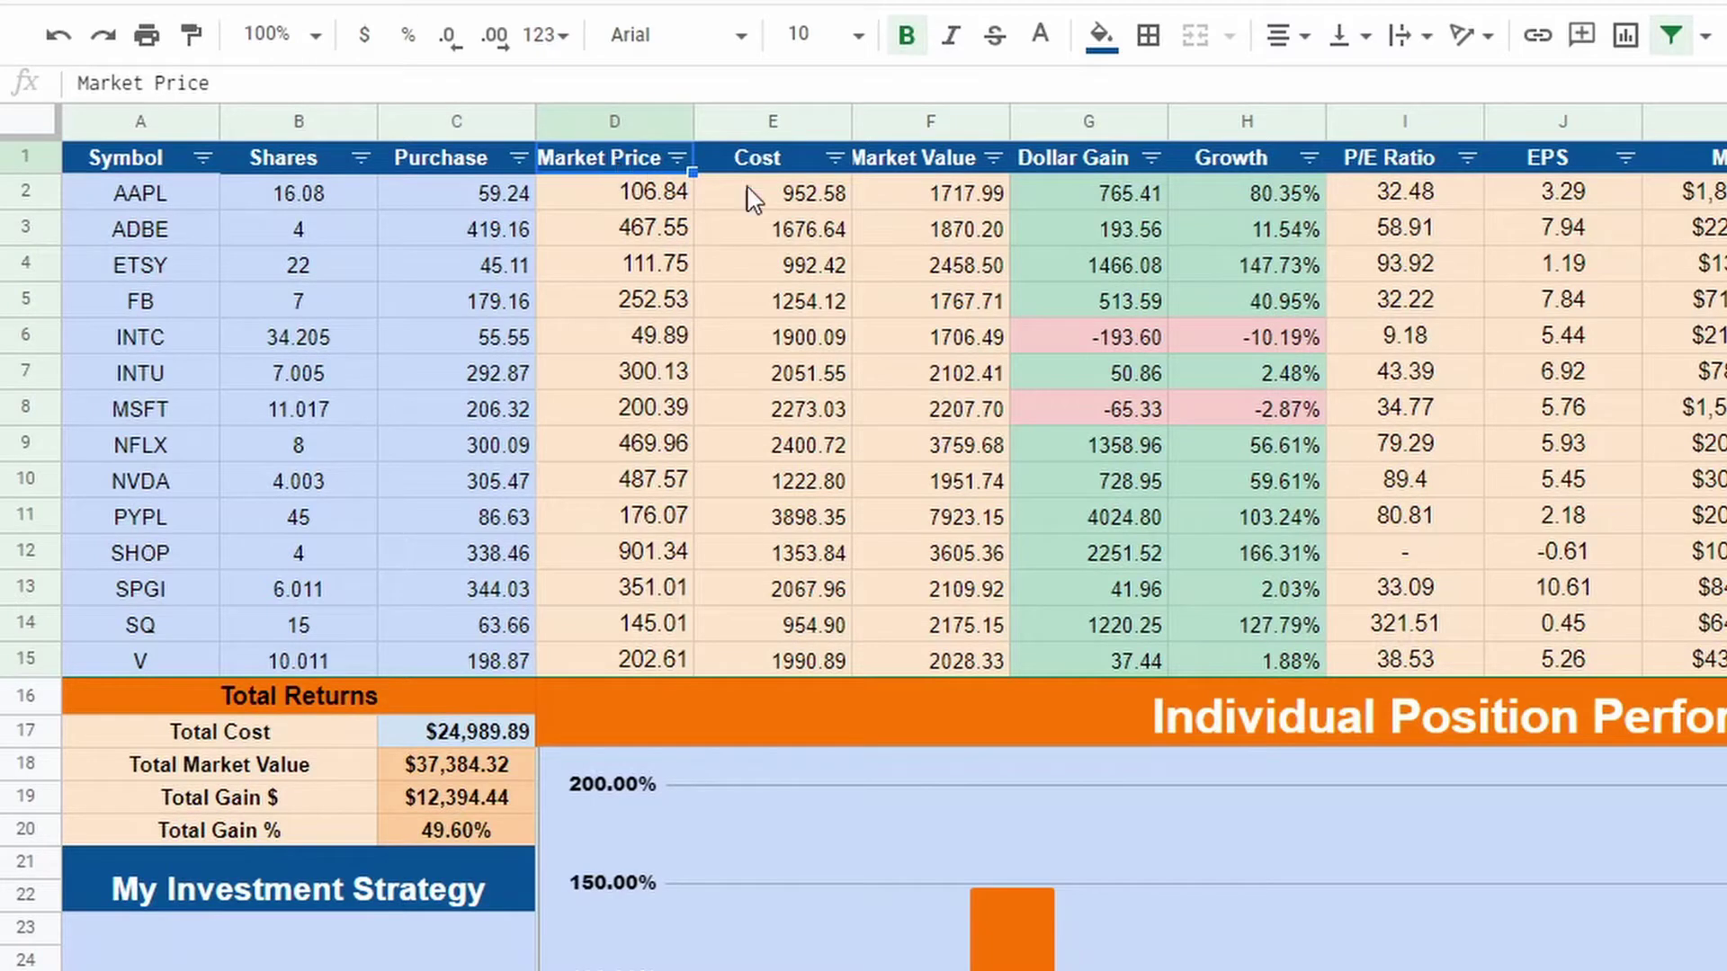
pyautogui.click(770, 167)
pyautogui.click(928, 167)
pyautogui.click(1079, 164)
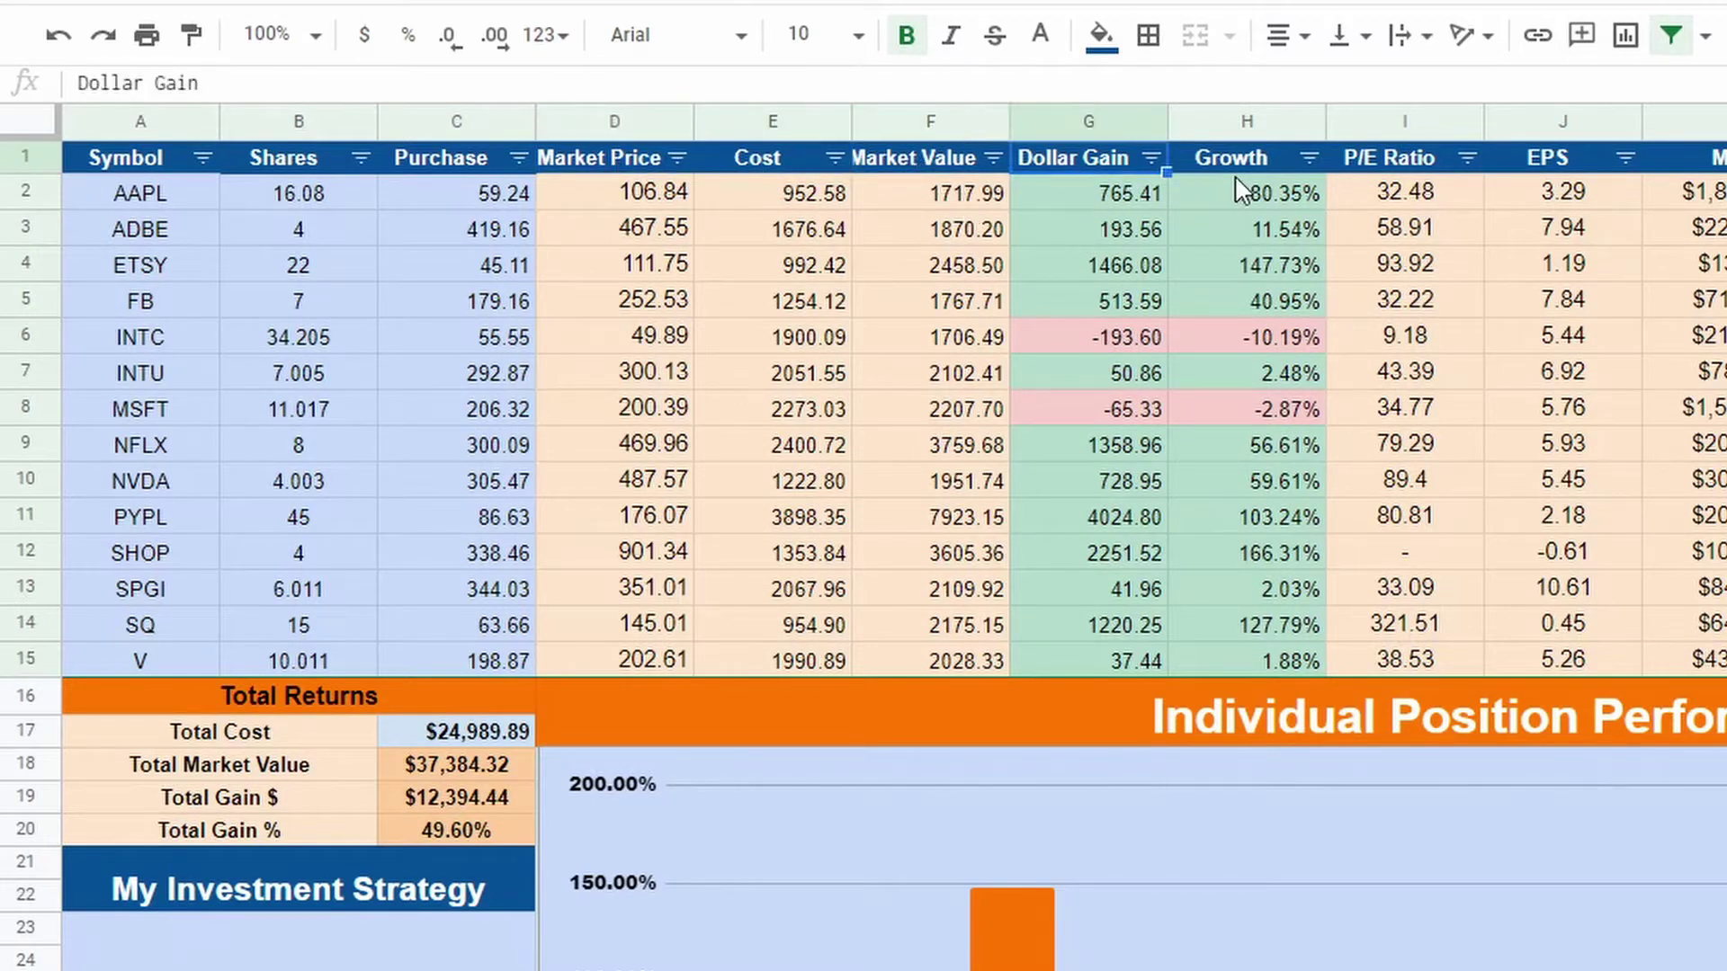
pyautogui.click(1232, 163)
pyautogui.click(1388, 159)
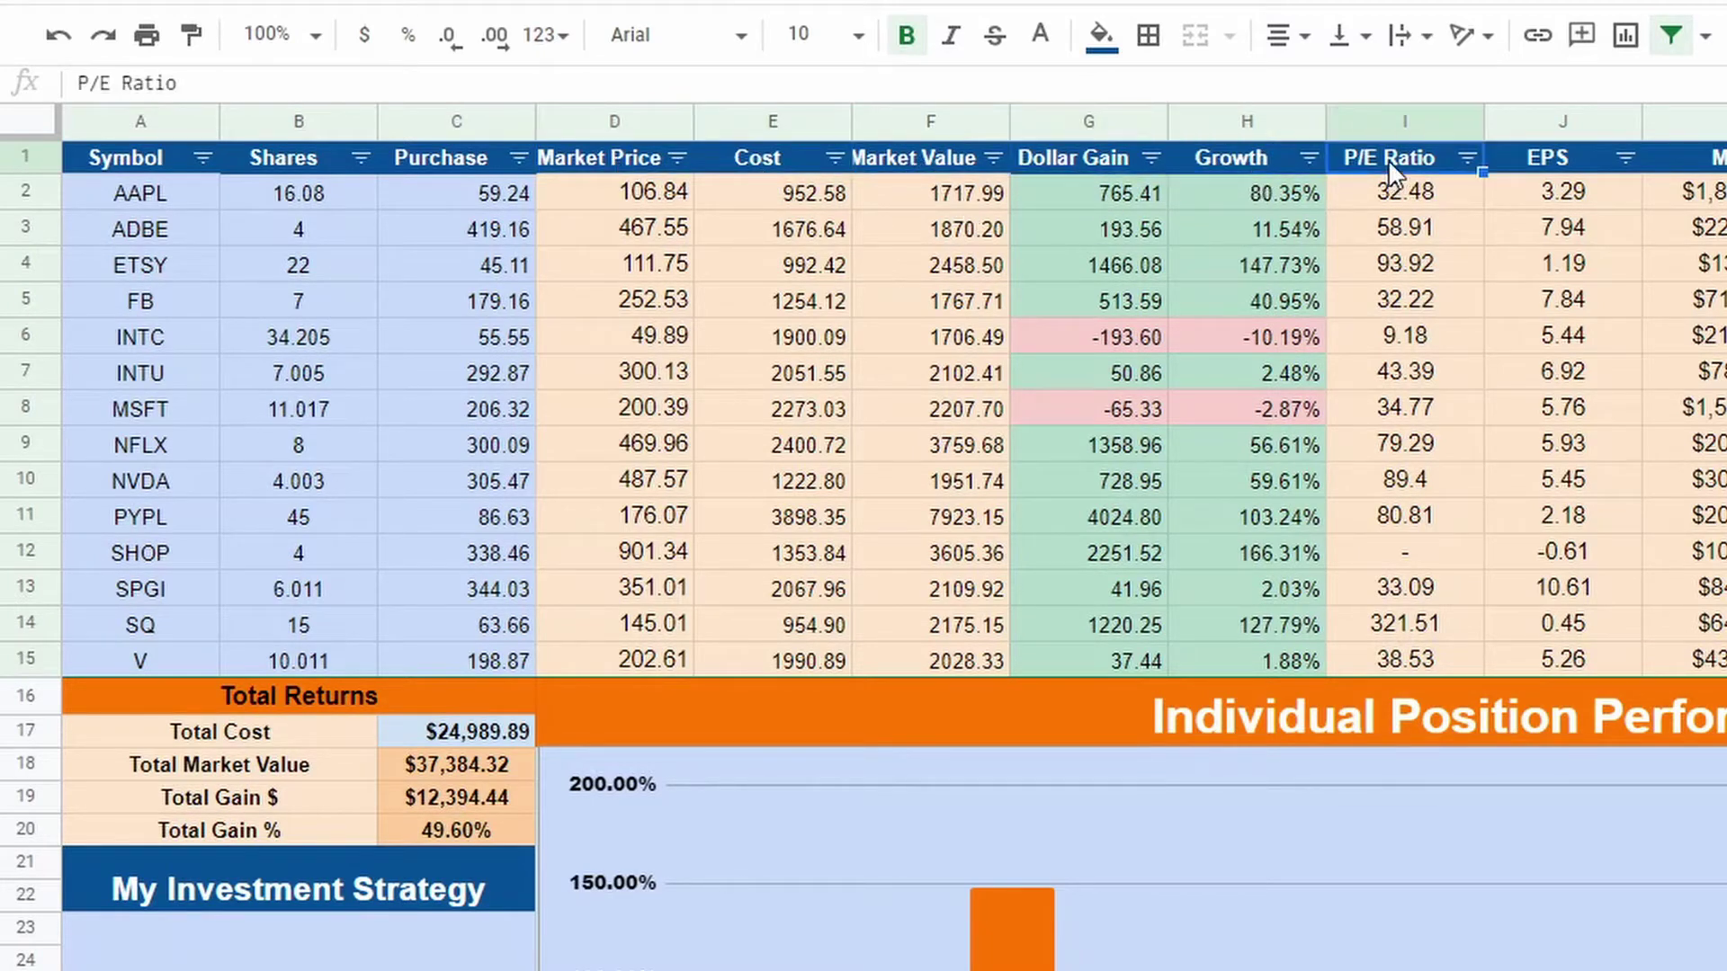
pyautogui.click(1531, 164)
pyautogui.press('Right')
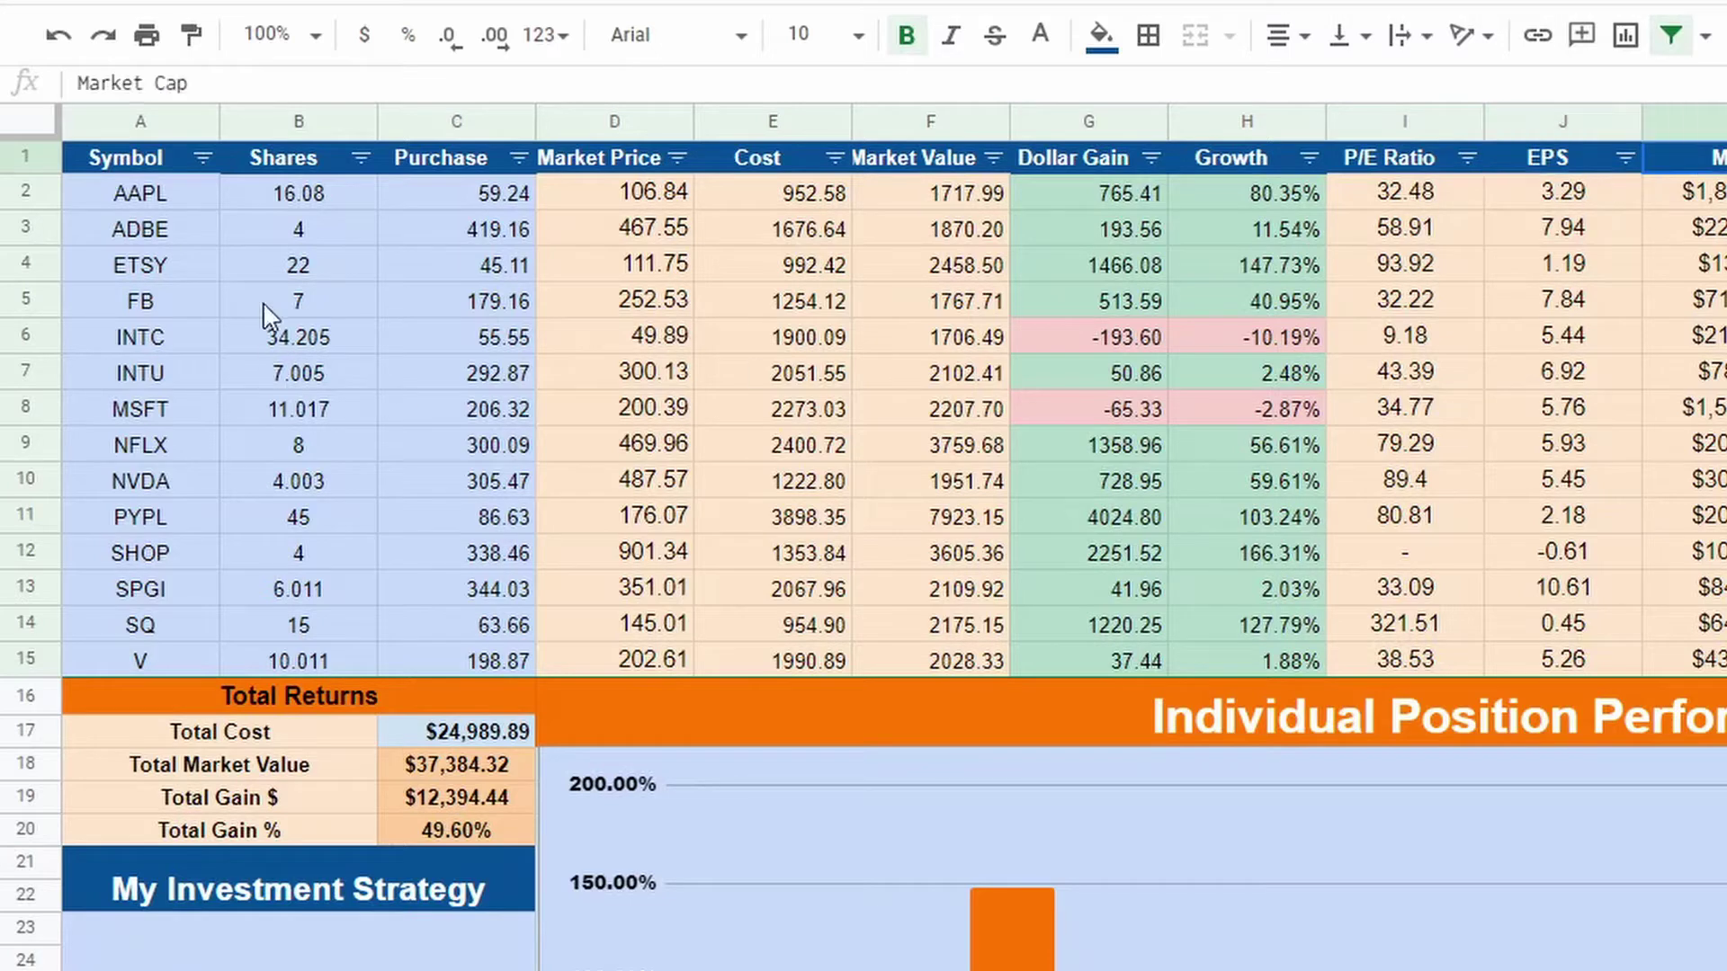
pyautogui.moveTo(123, 168); pyautogui.dragTo(655, 178)
pyautogui.hotkey('ctrl', 'c')
pyautogui.click(1691, 301)
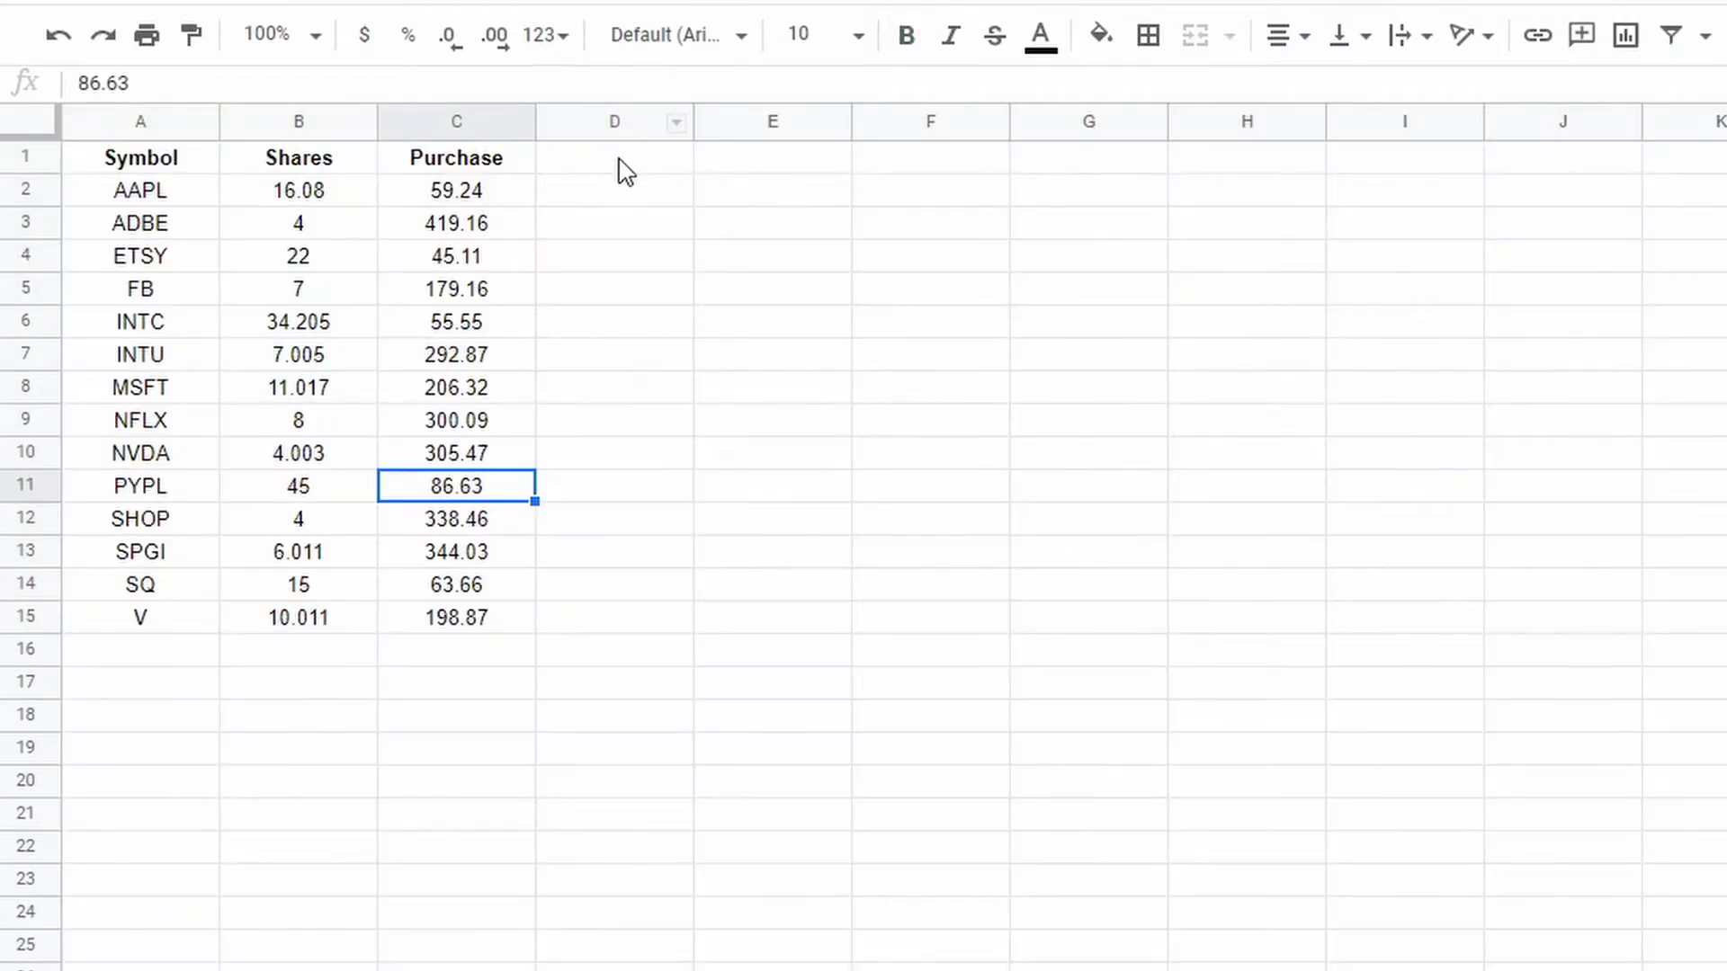
# Paste the headers at D1 of the tutorial sheet, then centre them and make them bold
pyautogui.click(621, 169)
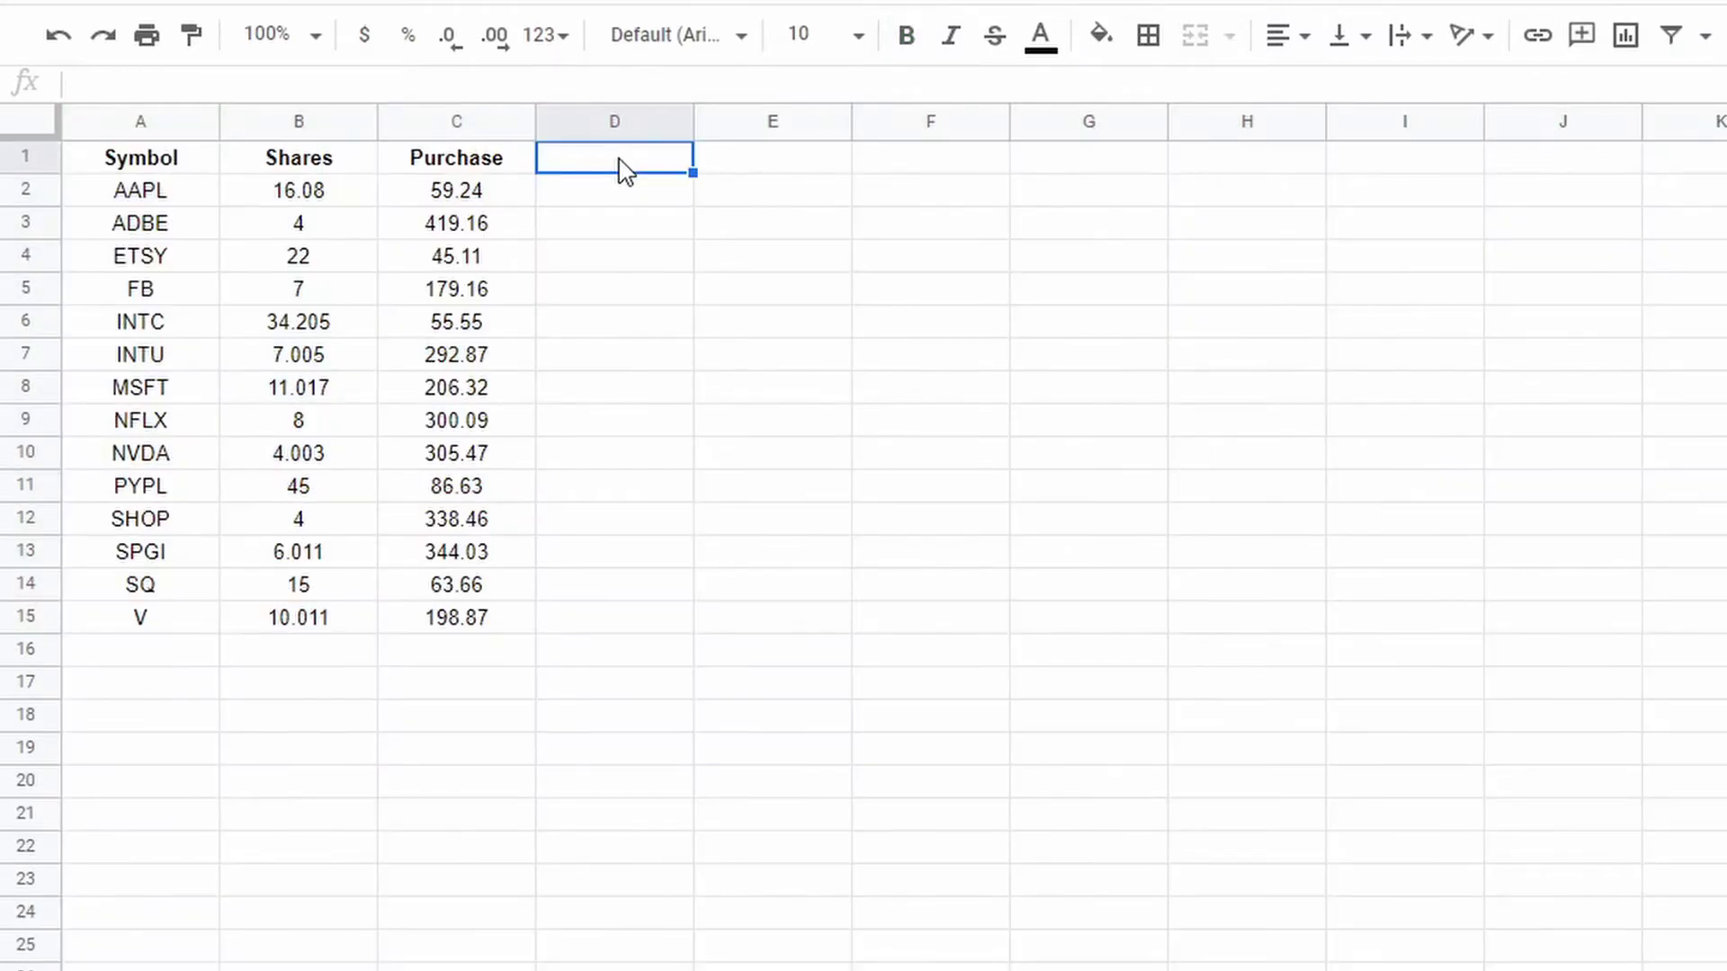
pyautogui.hotkey('ctrl', 'v')
pyautogui.click(796, 324)
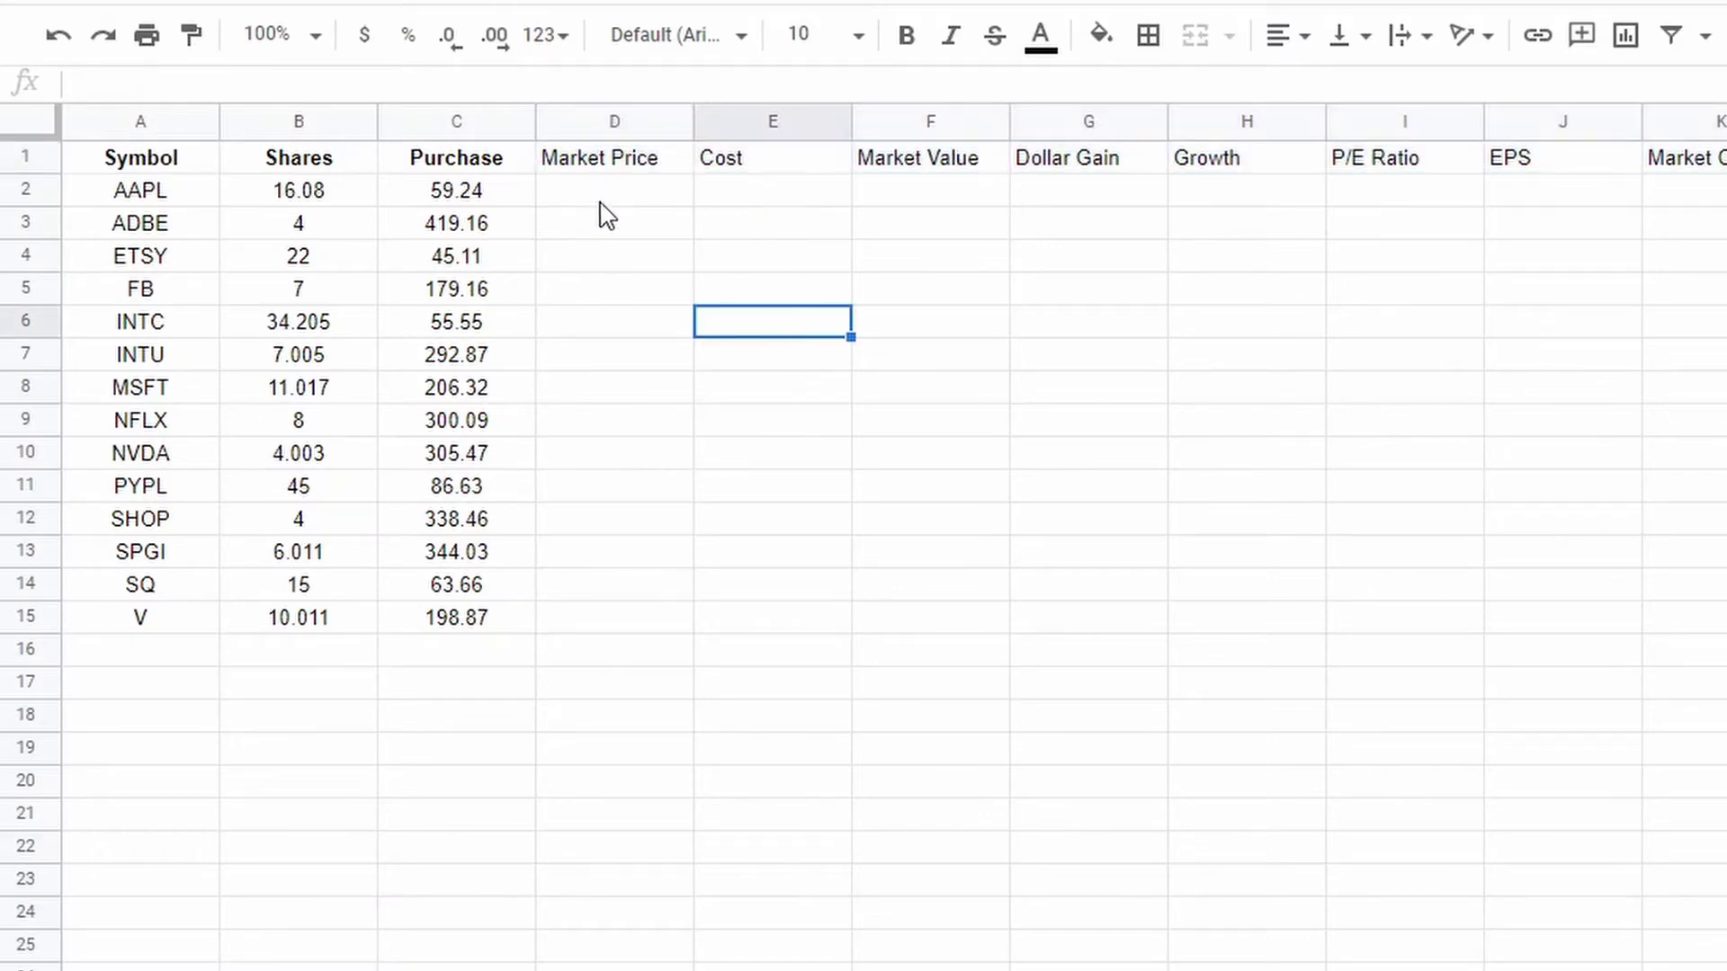
pyautogui.moveTo(607, 176); pyautogui.dragTo(1700, 171)
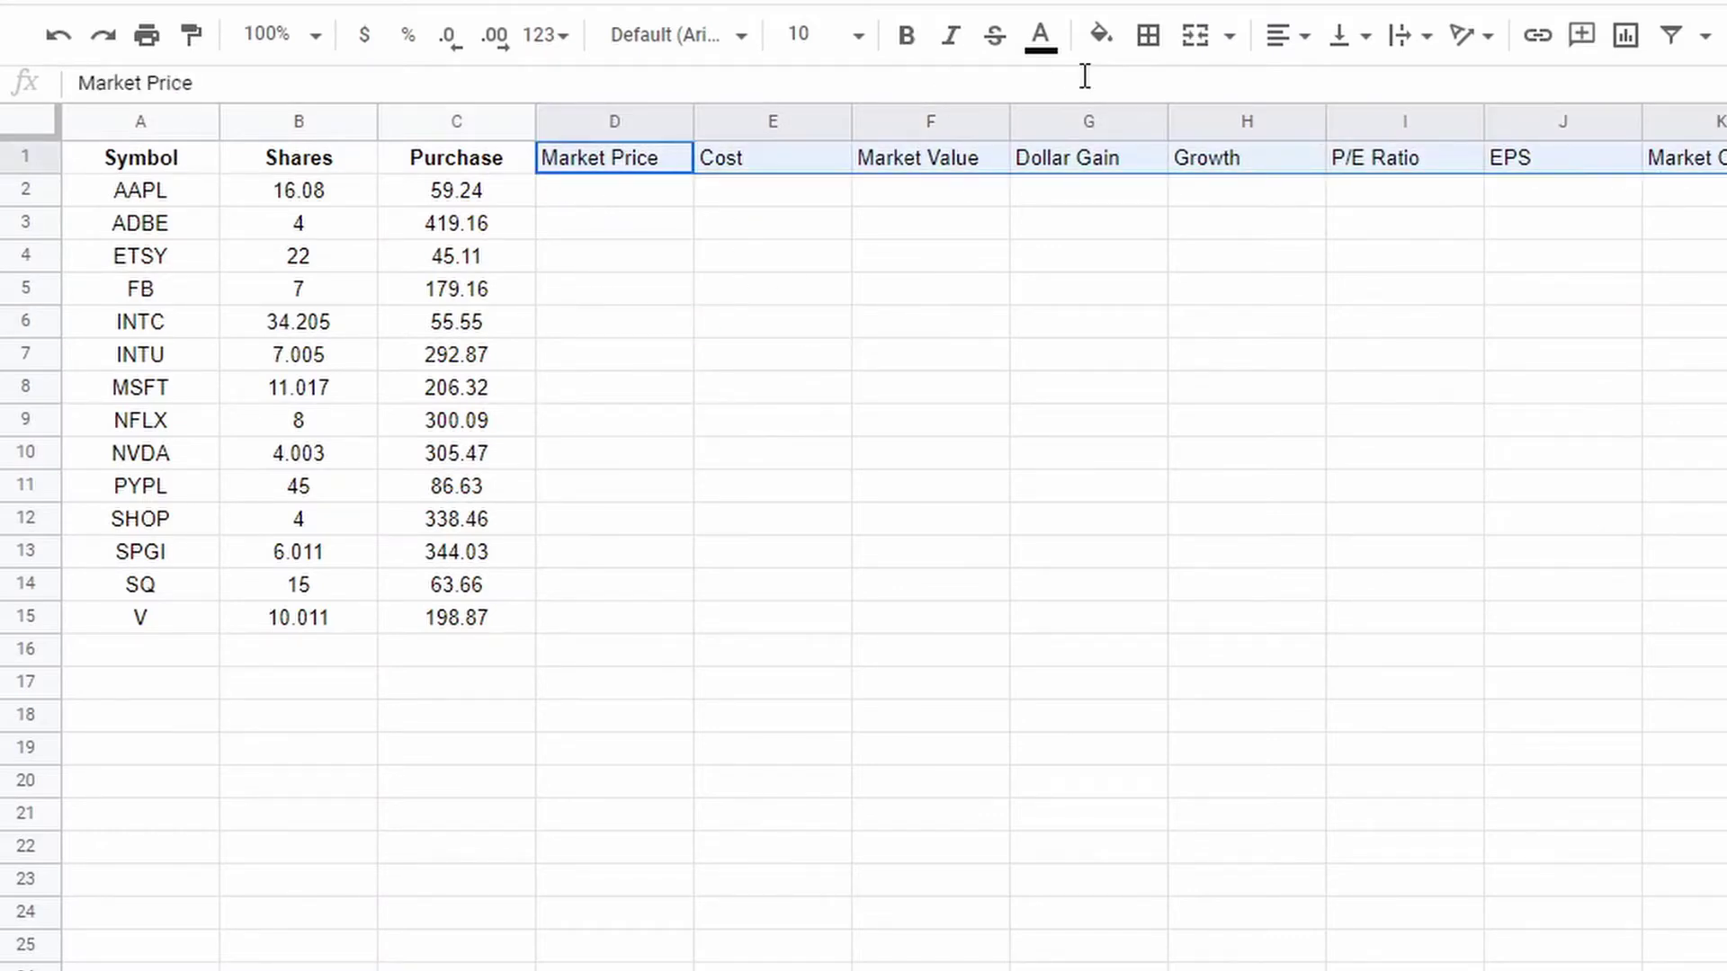
pyautogui.click(1295, 36)
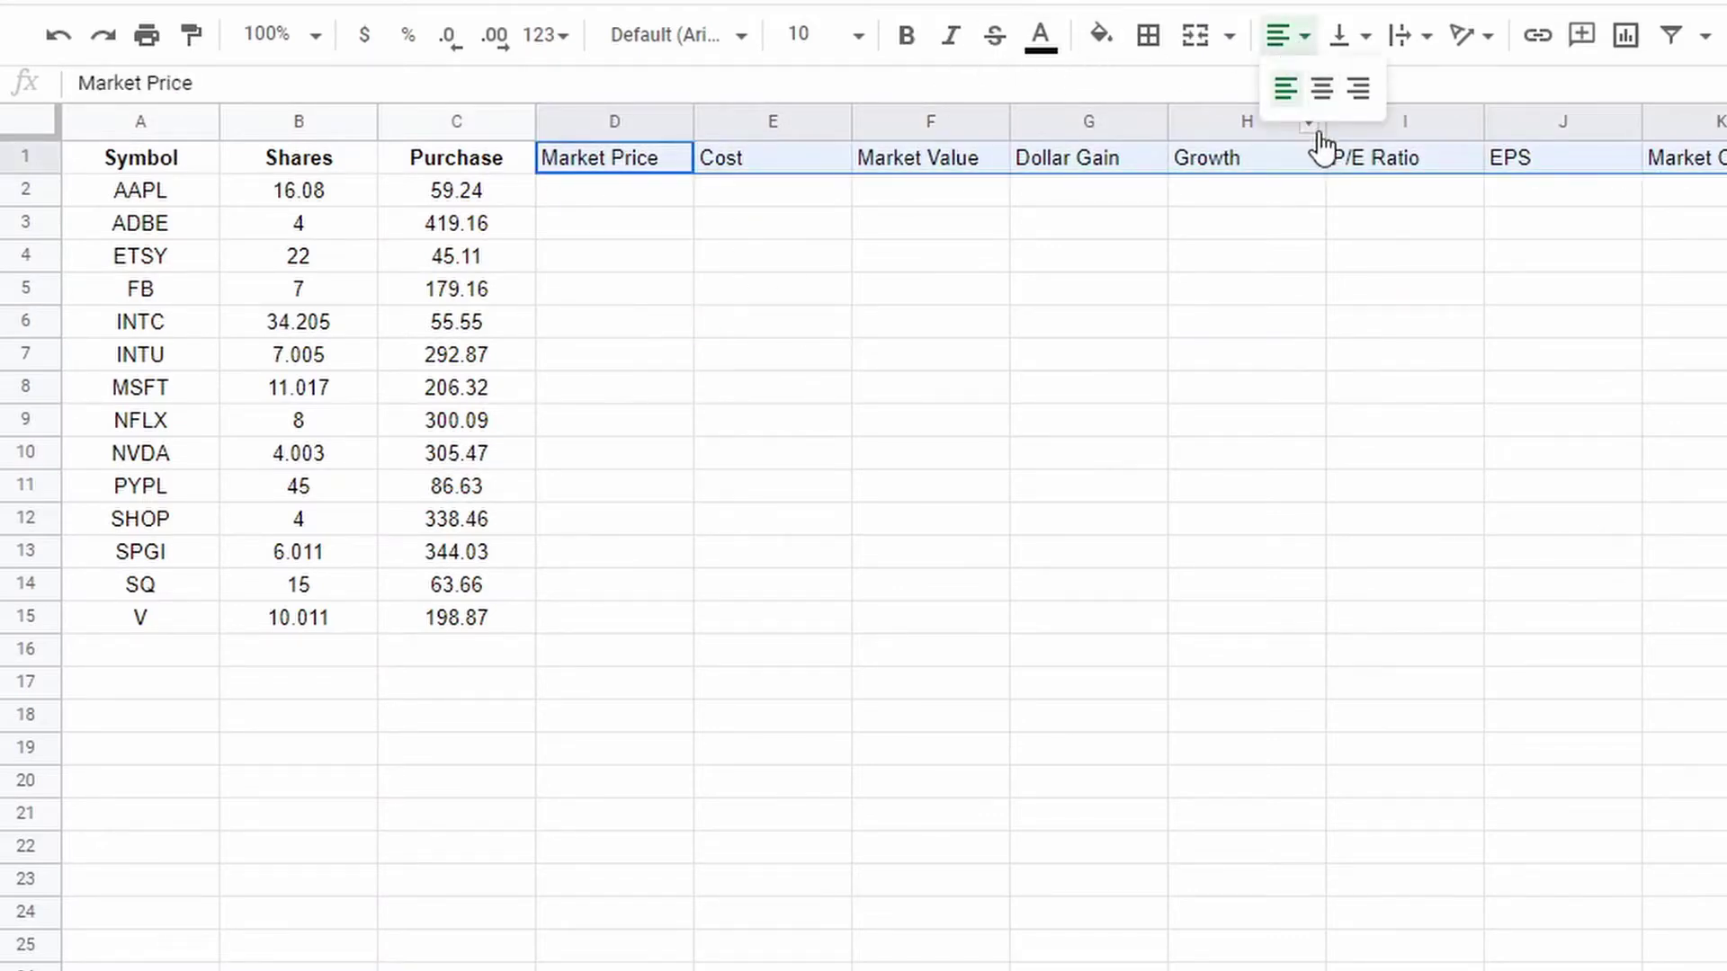
pyautogui.click(1318, 89)
pyautogui.click(907, 52)
pyautogui.click(913, 289)
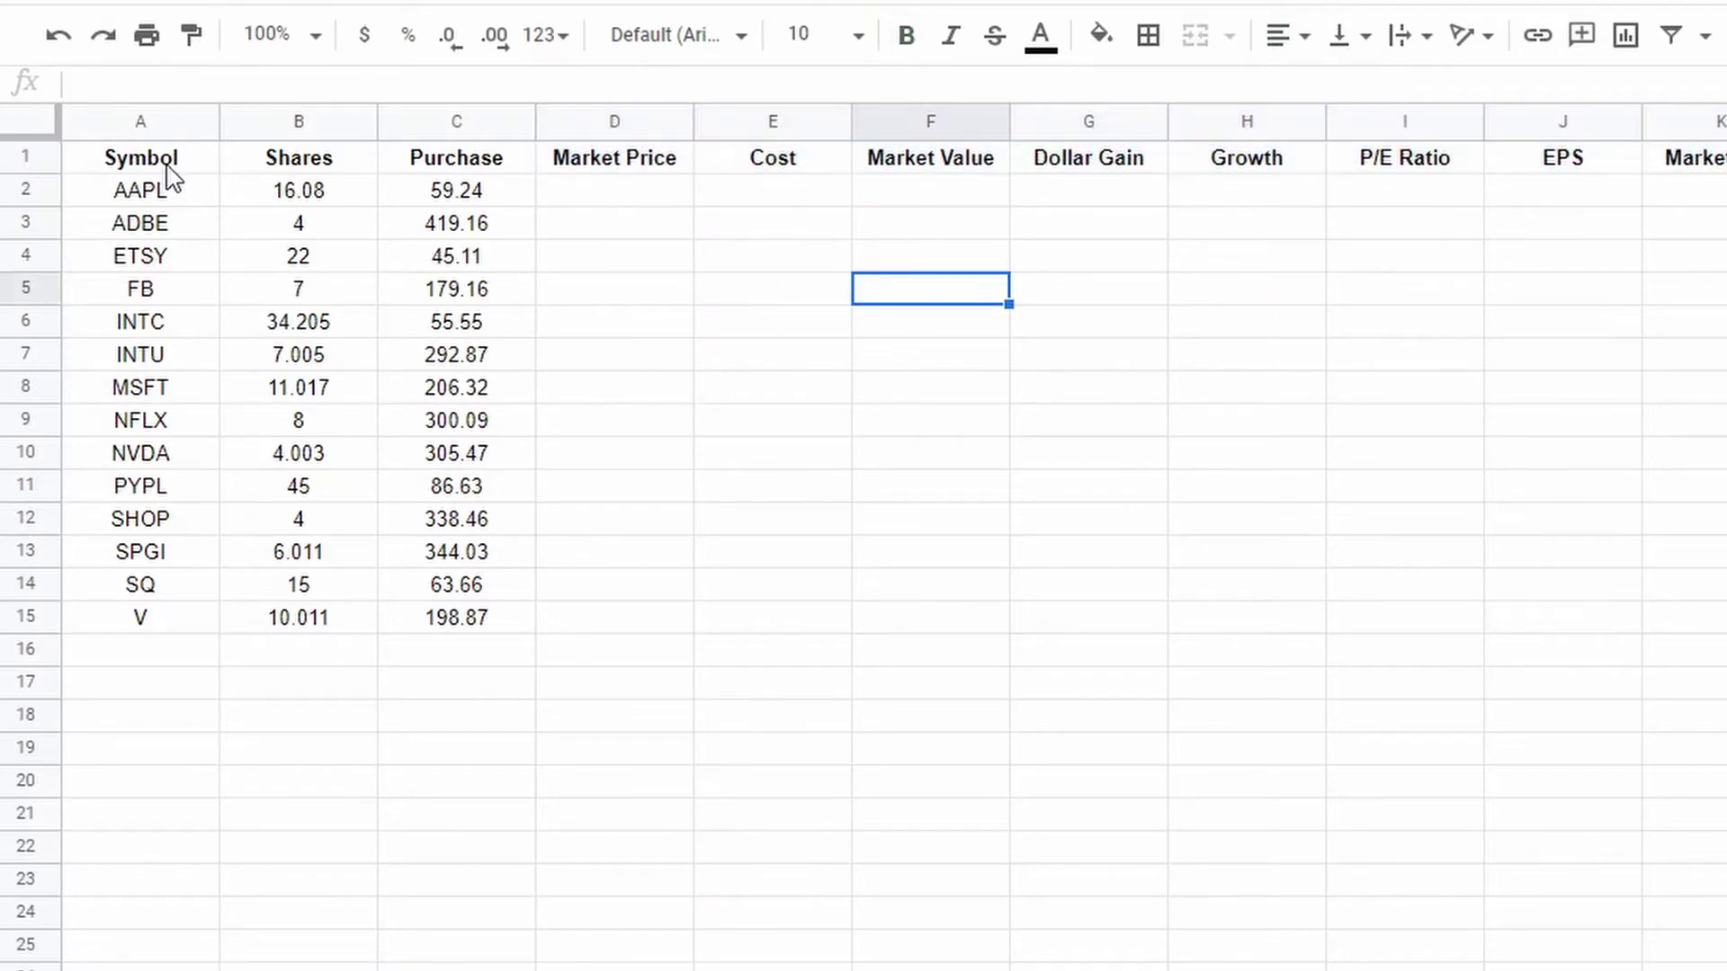
# Give header row A1:K1 a dark blue fill and white text
pyautogui.moveTo(166, 171); pyautogui.dragTo(1680, 180)
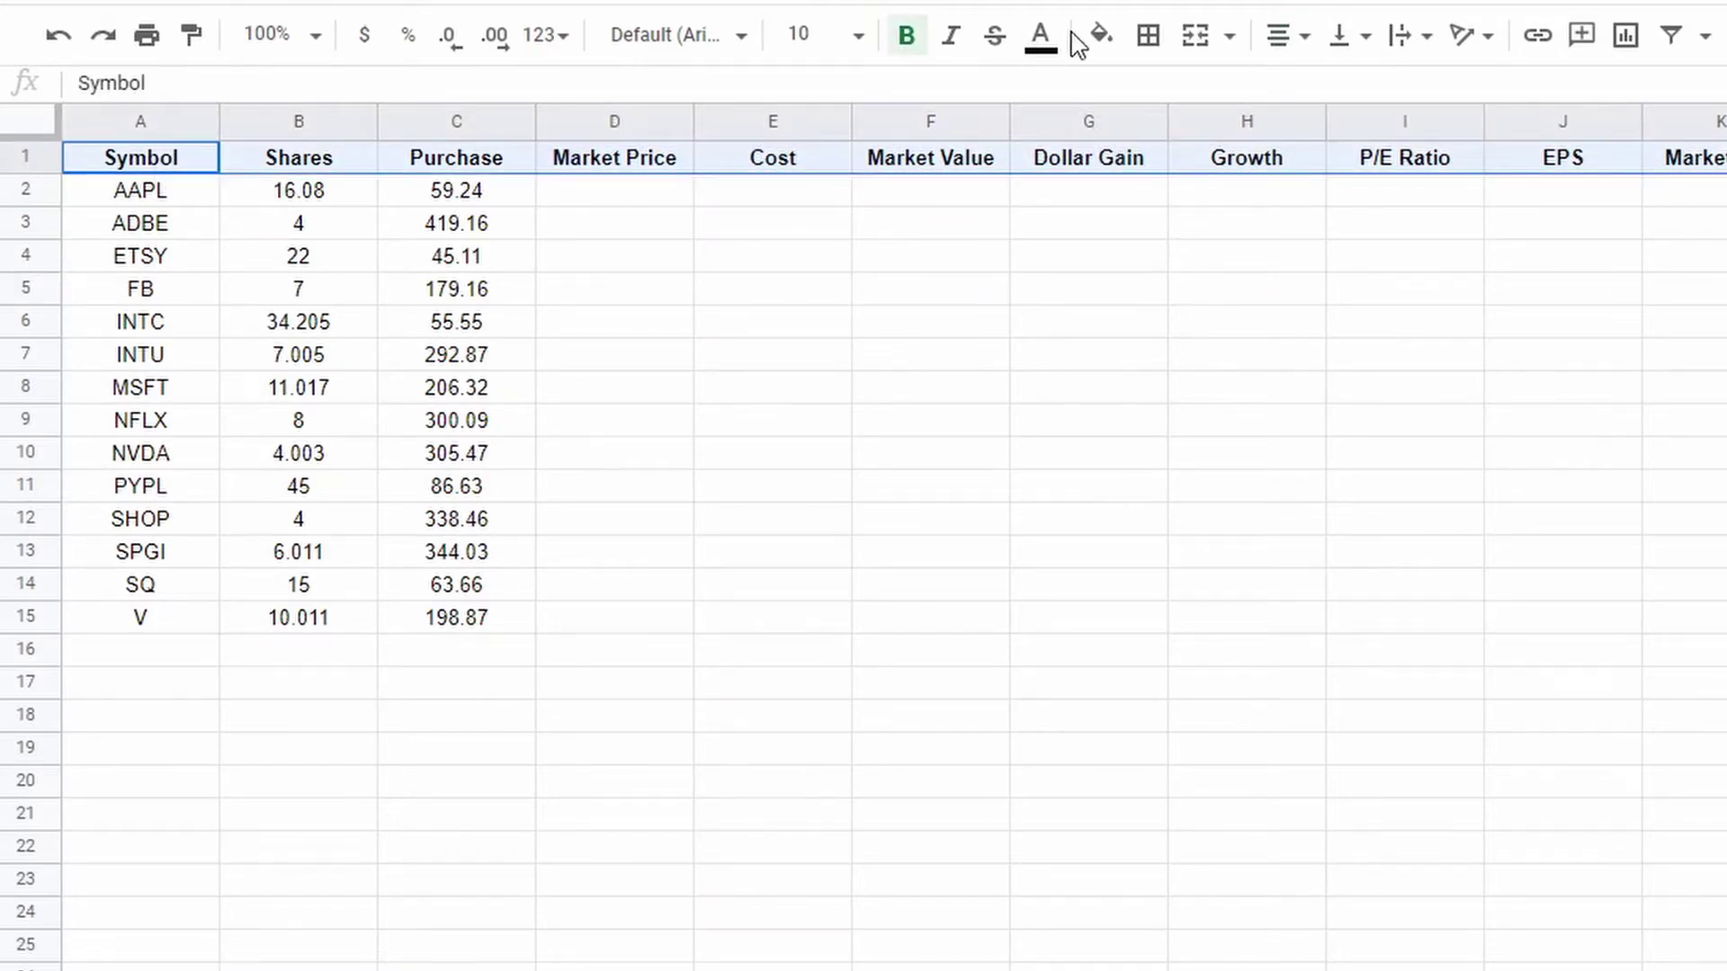
pyautogui.click(1112, 42)
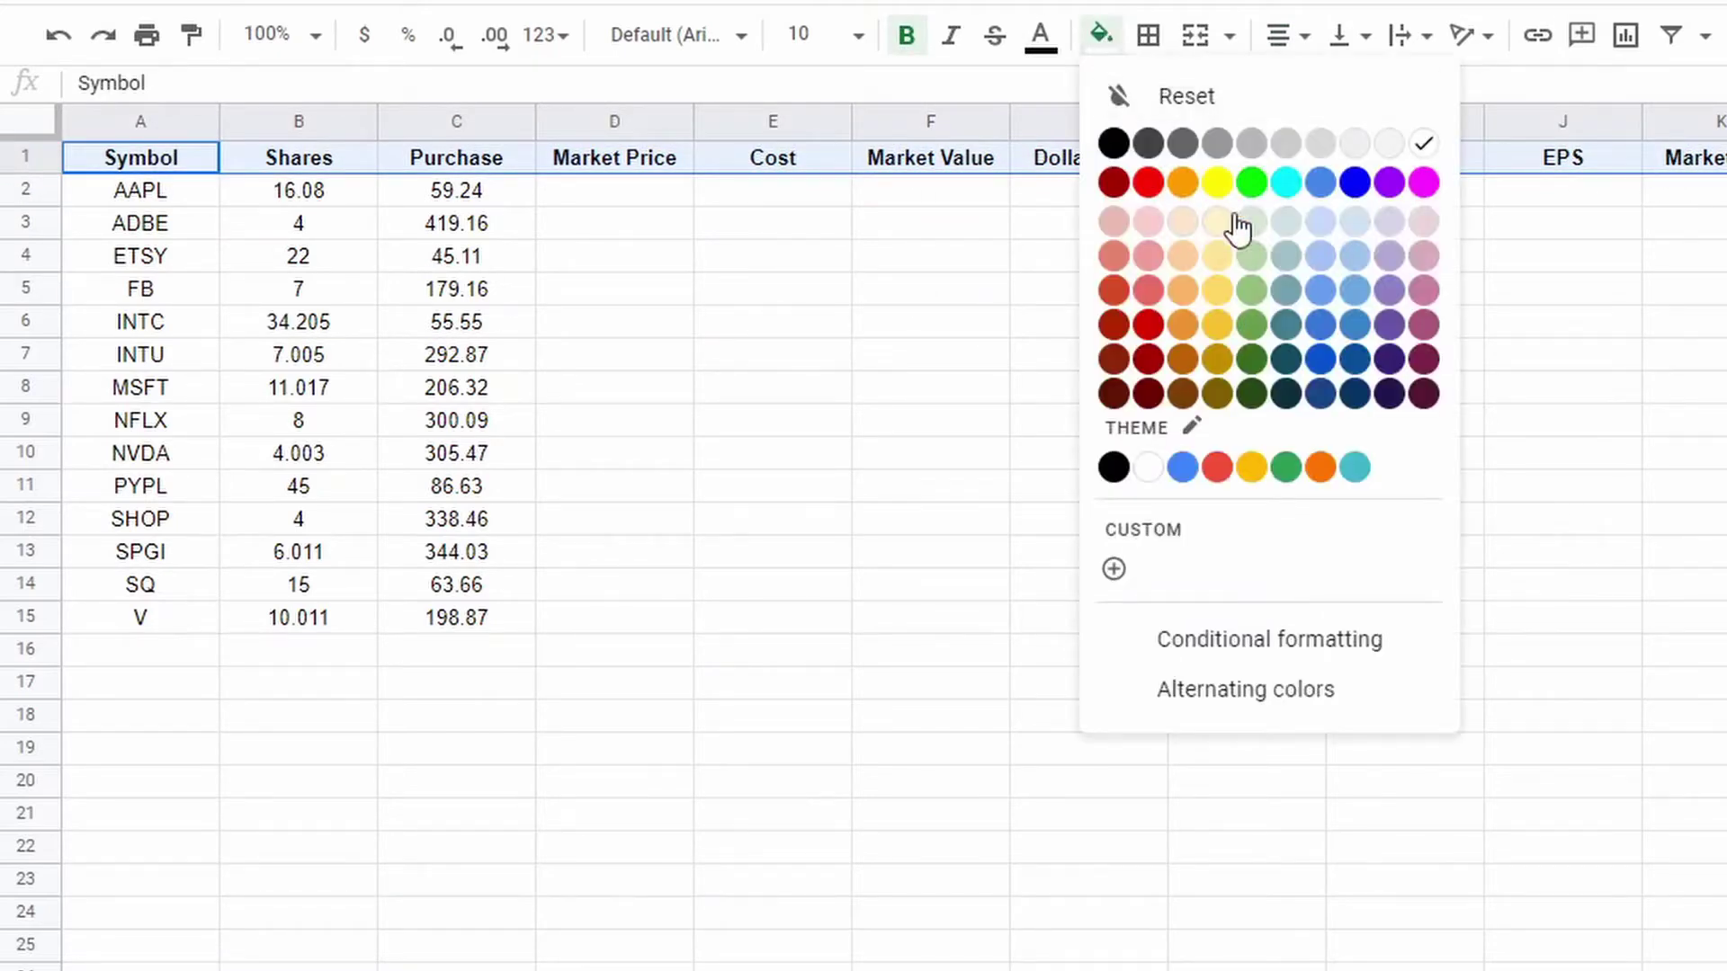
pyautogui.click(1351, 387)
pyautogui.click(1036, 43)
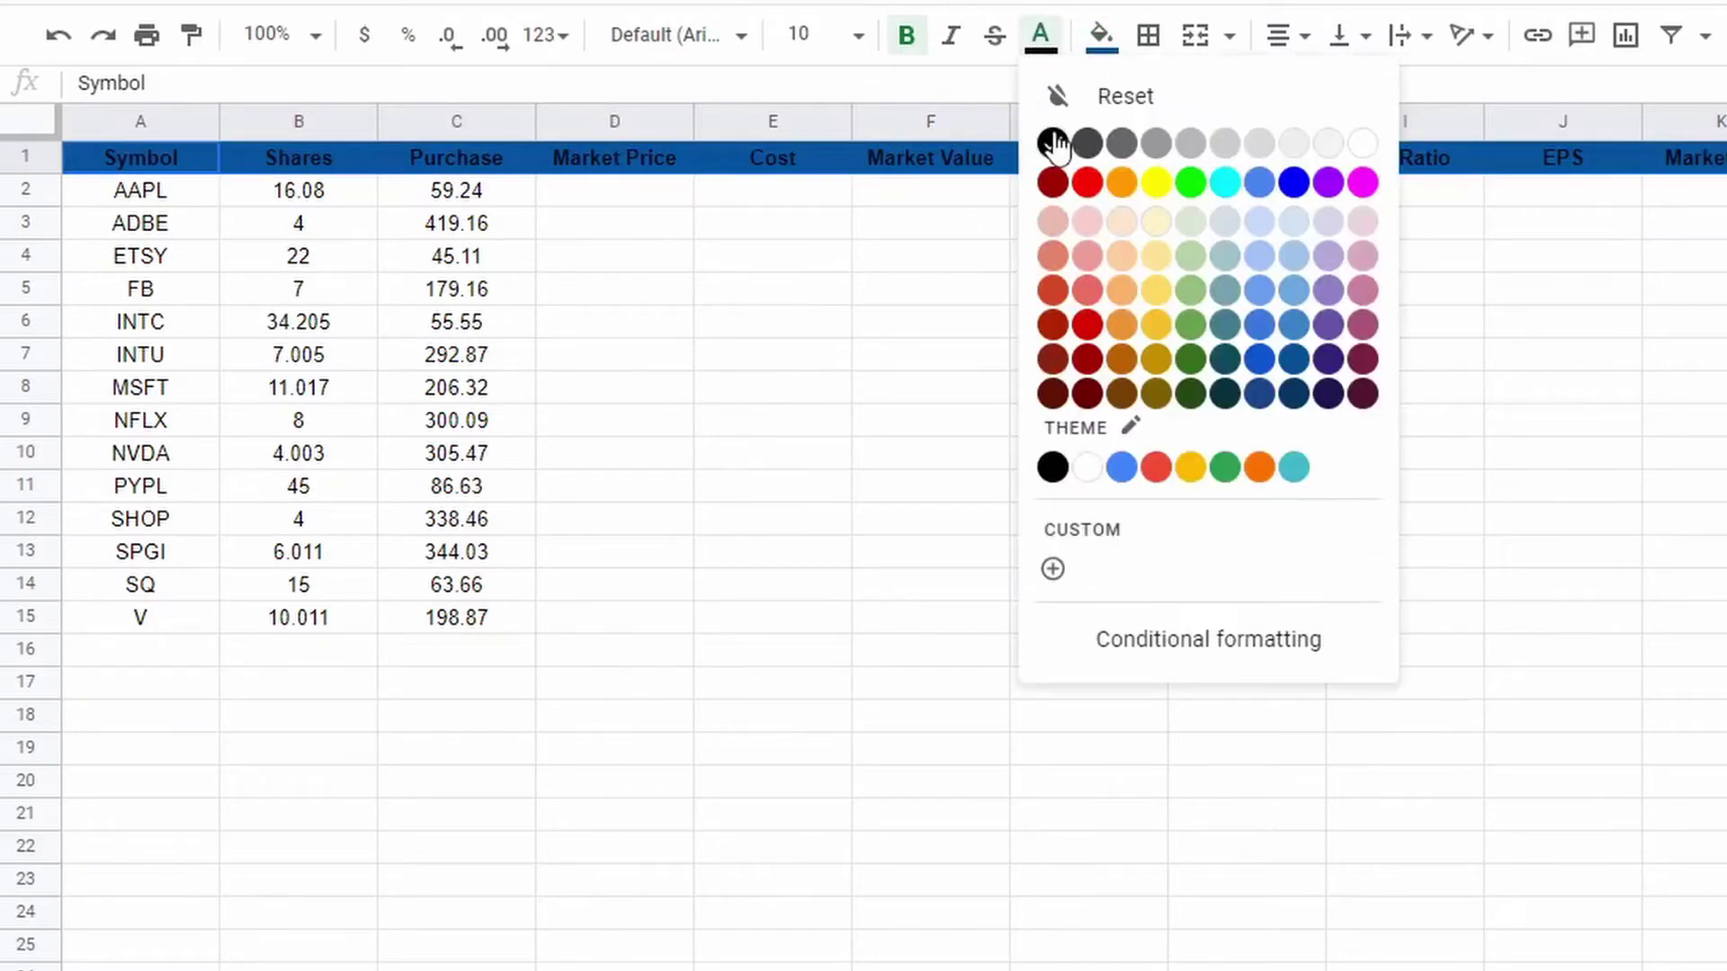
pyautogui.click(1363, 143)
pyautogui.click(779, 236)
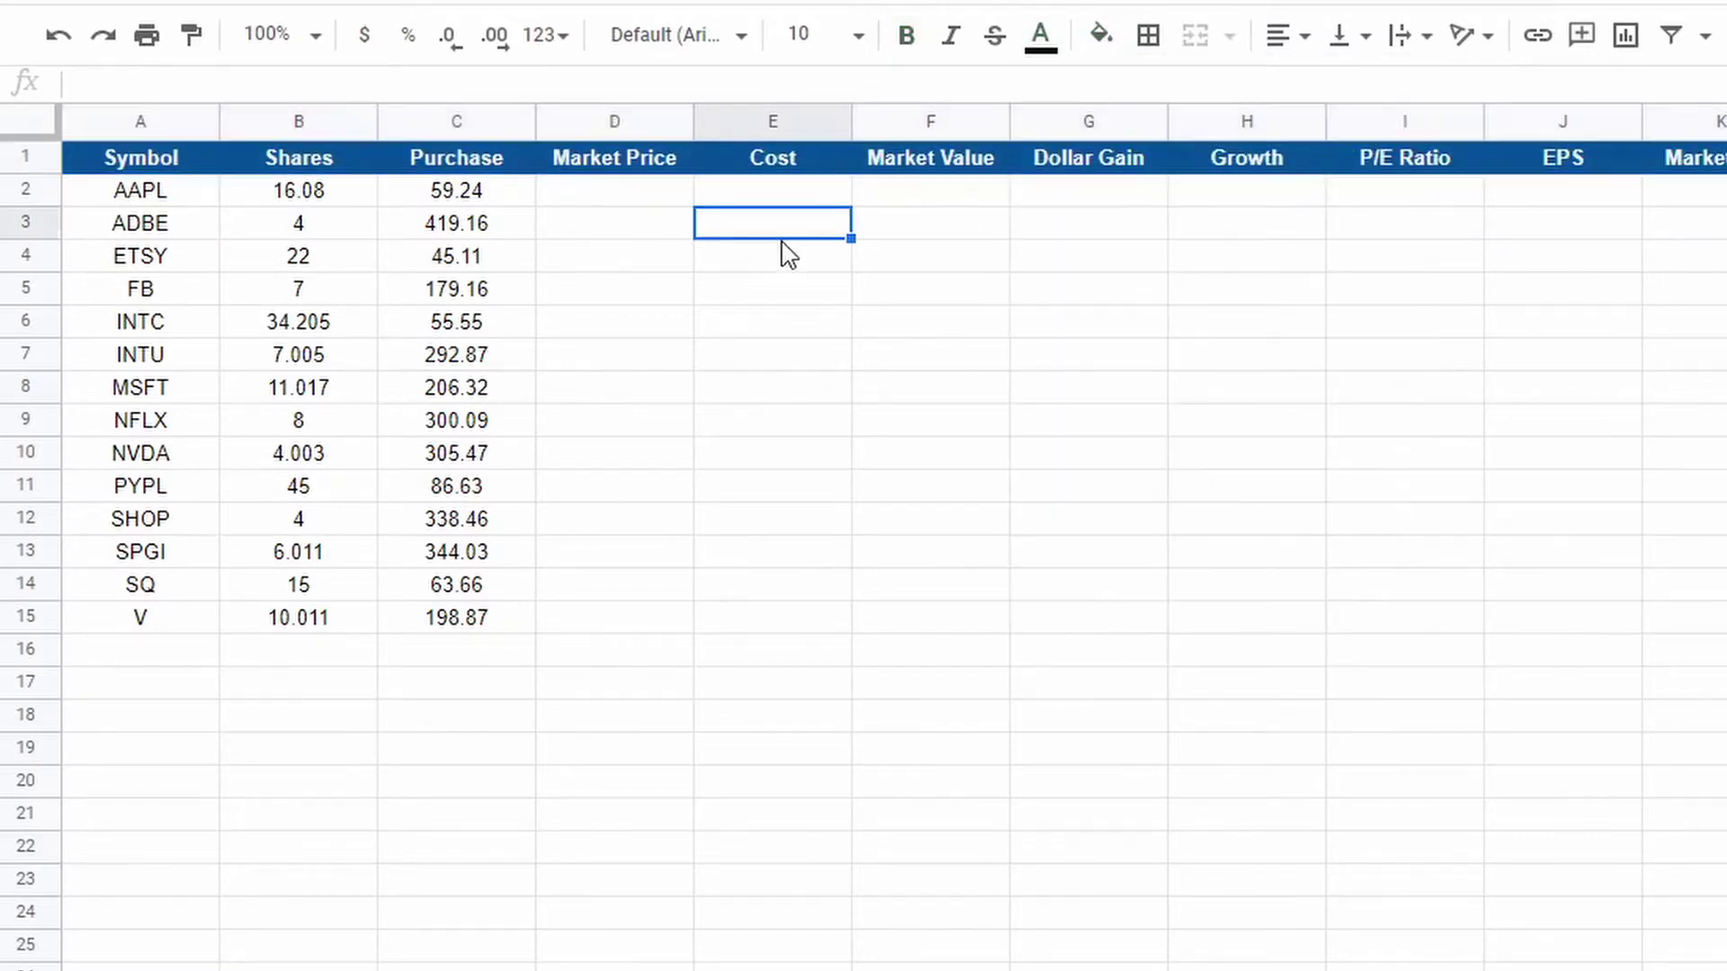
# Select the Symbol, Shares and Purchase data A2:C15 for shading
pyautogui.click(608, 198)
pyautogui.moveTo(450, 191); pyautogui.dragTo(177, 605)
pyautogui.click(1101, 36)
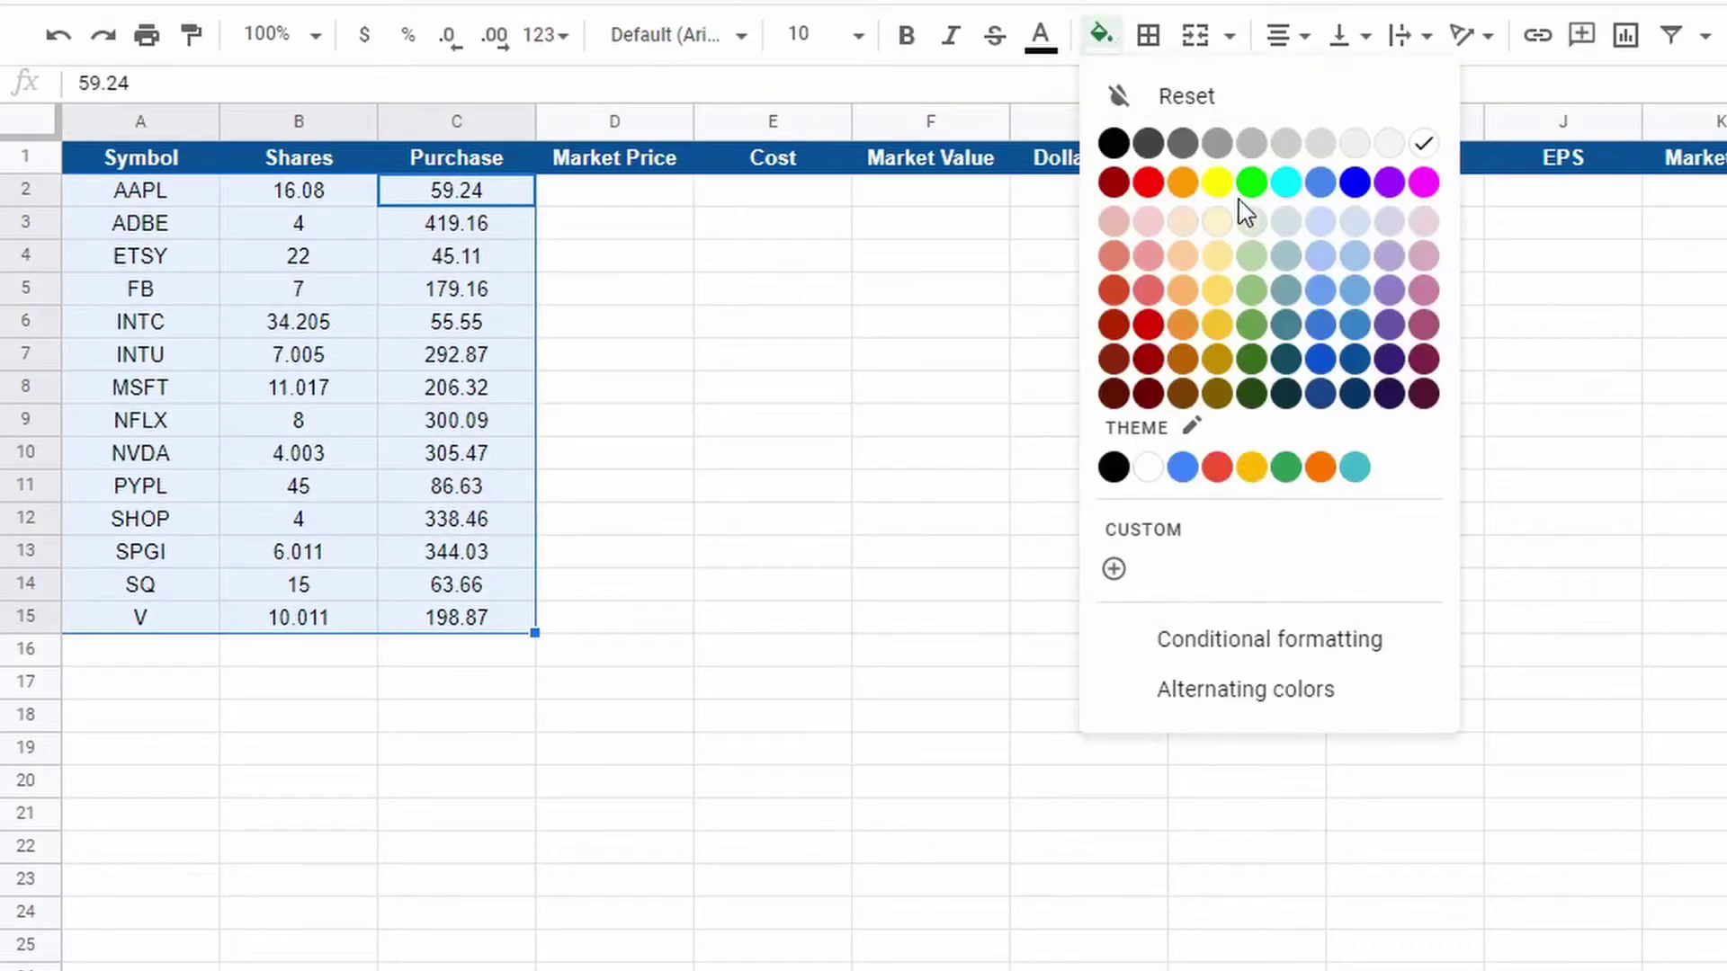
# Shade A2:C15 light blue and enter =GOOGLEFINANCE(A2,"price") in D2, returning 106.84
pyautogui.click(1355, 221)
pyautogui.click(774, 288)
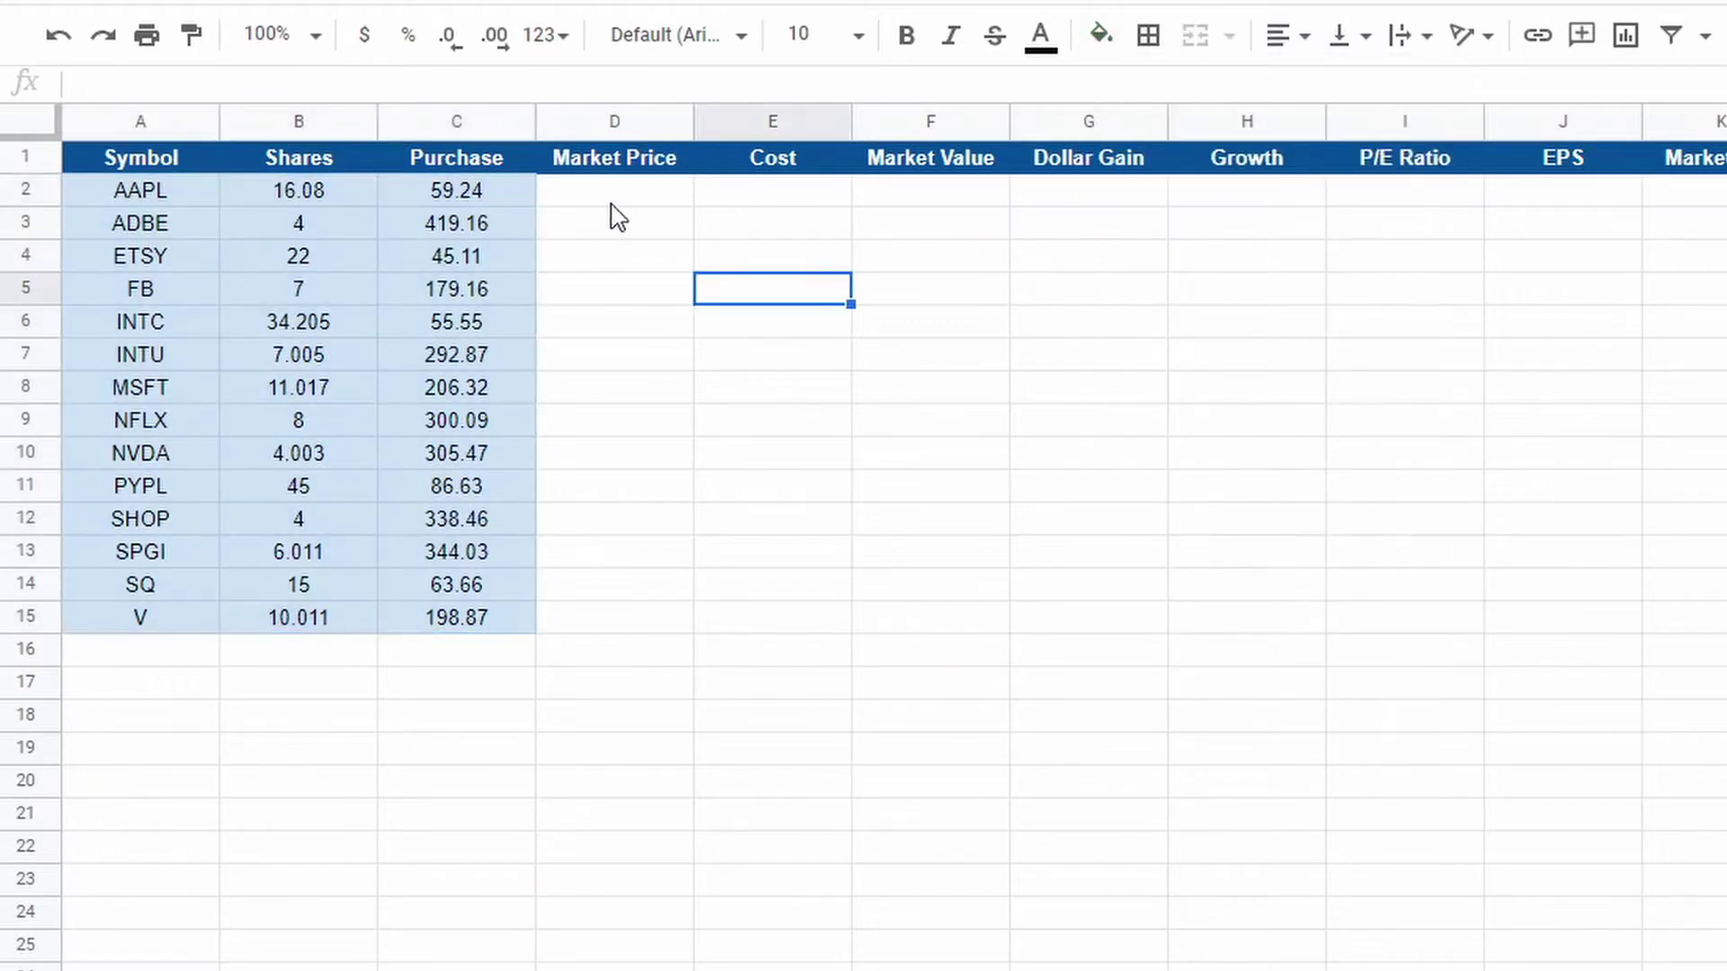
pyautogui.click(619, 194)
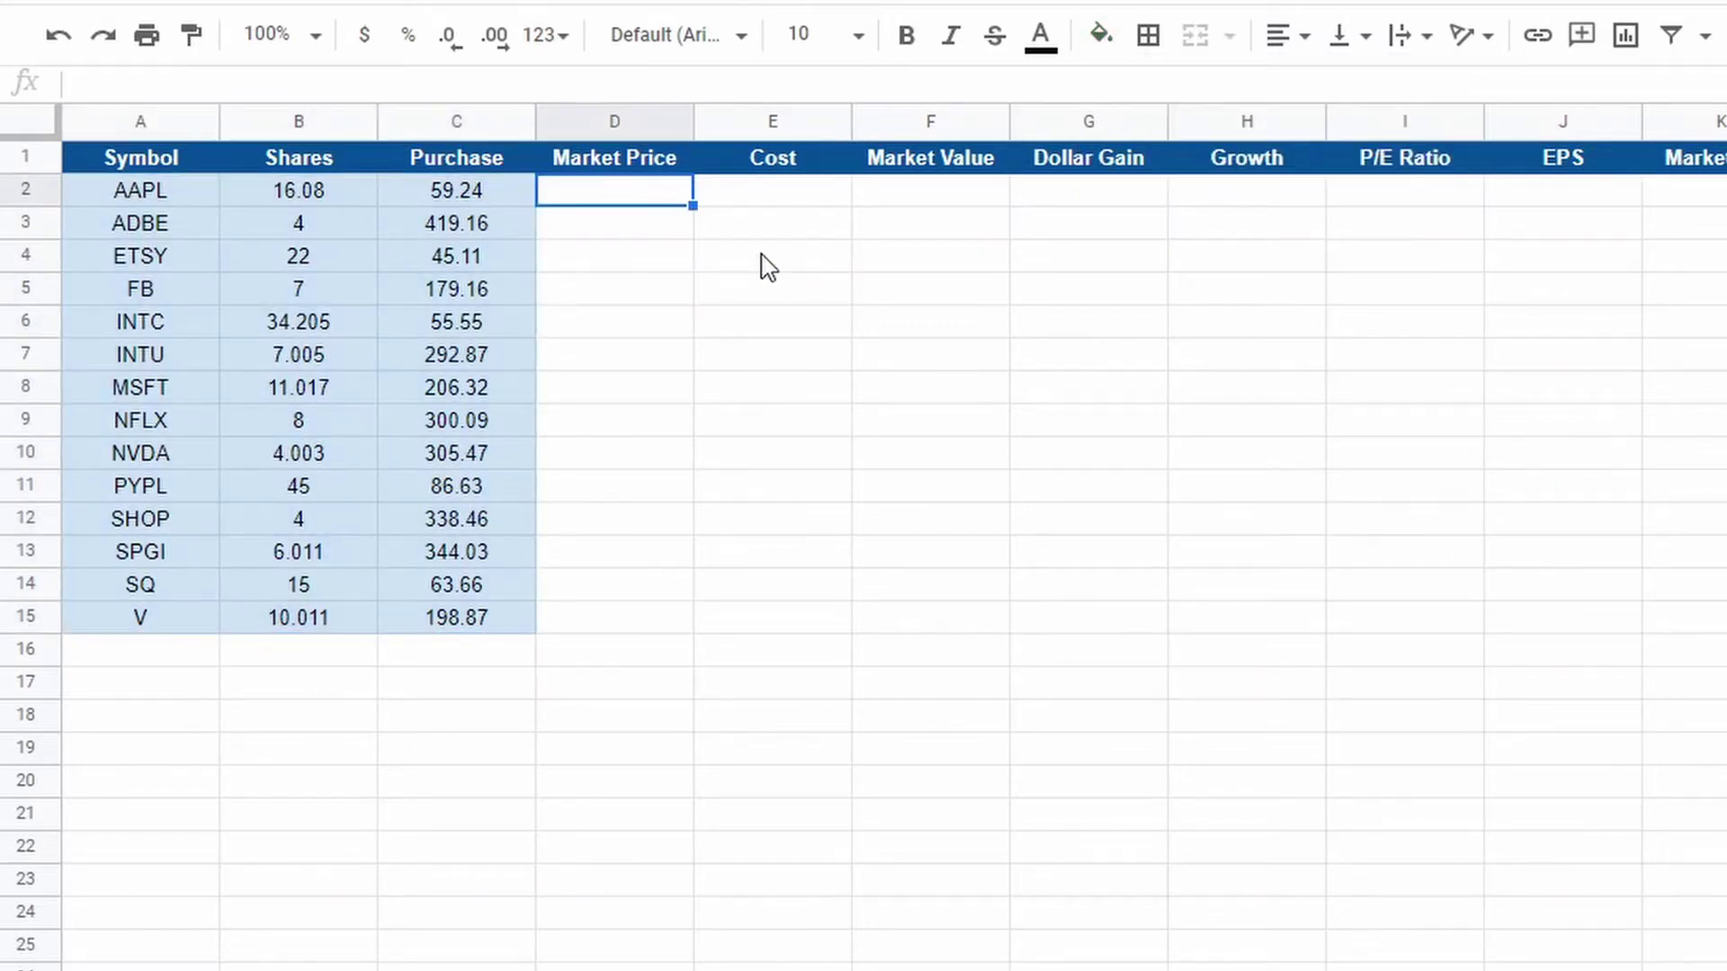
pyautogui.write('=')
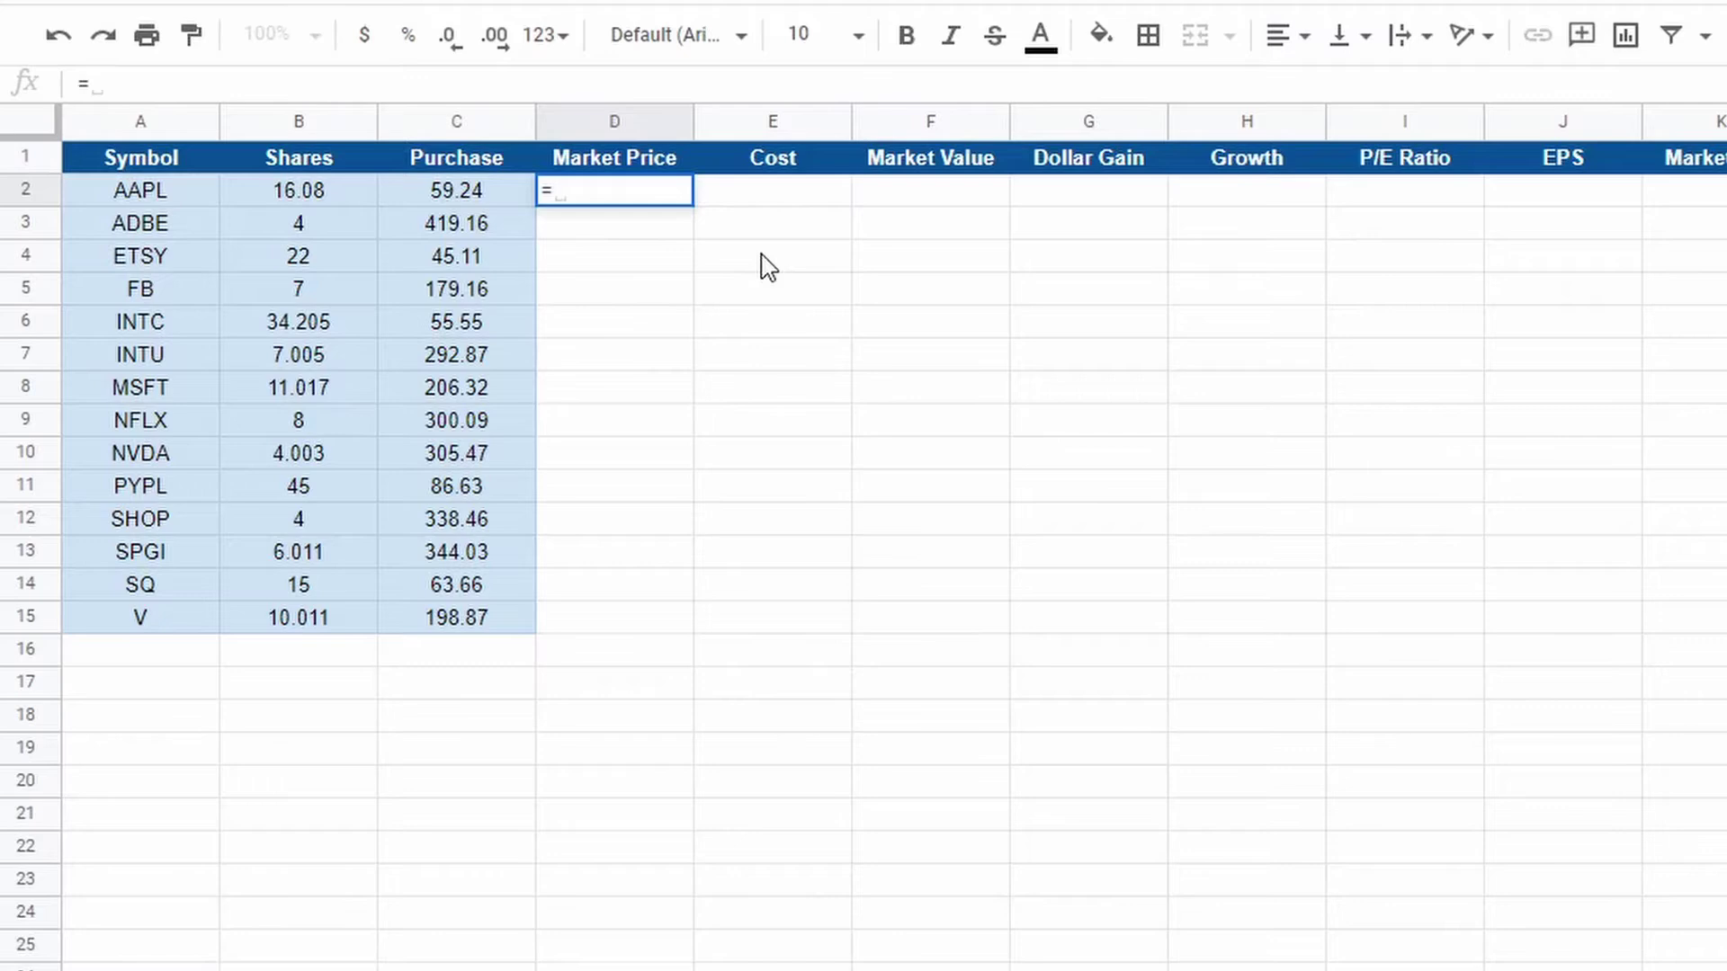
pyautogui.write('(')
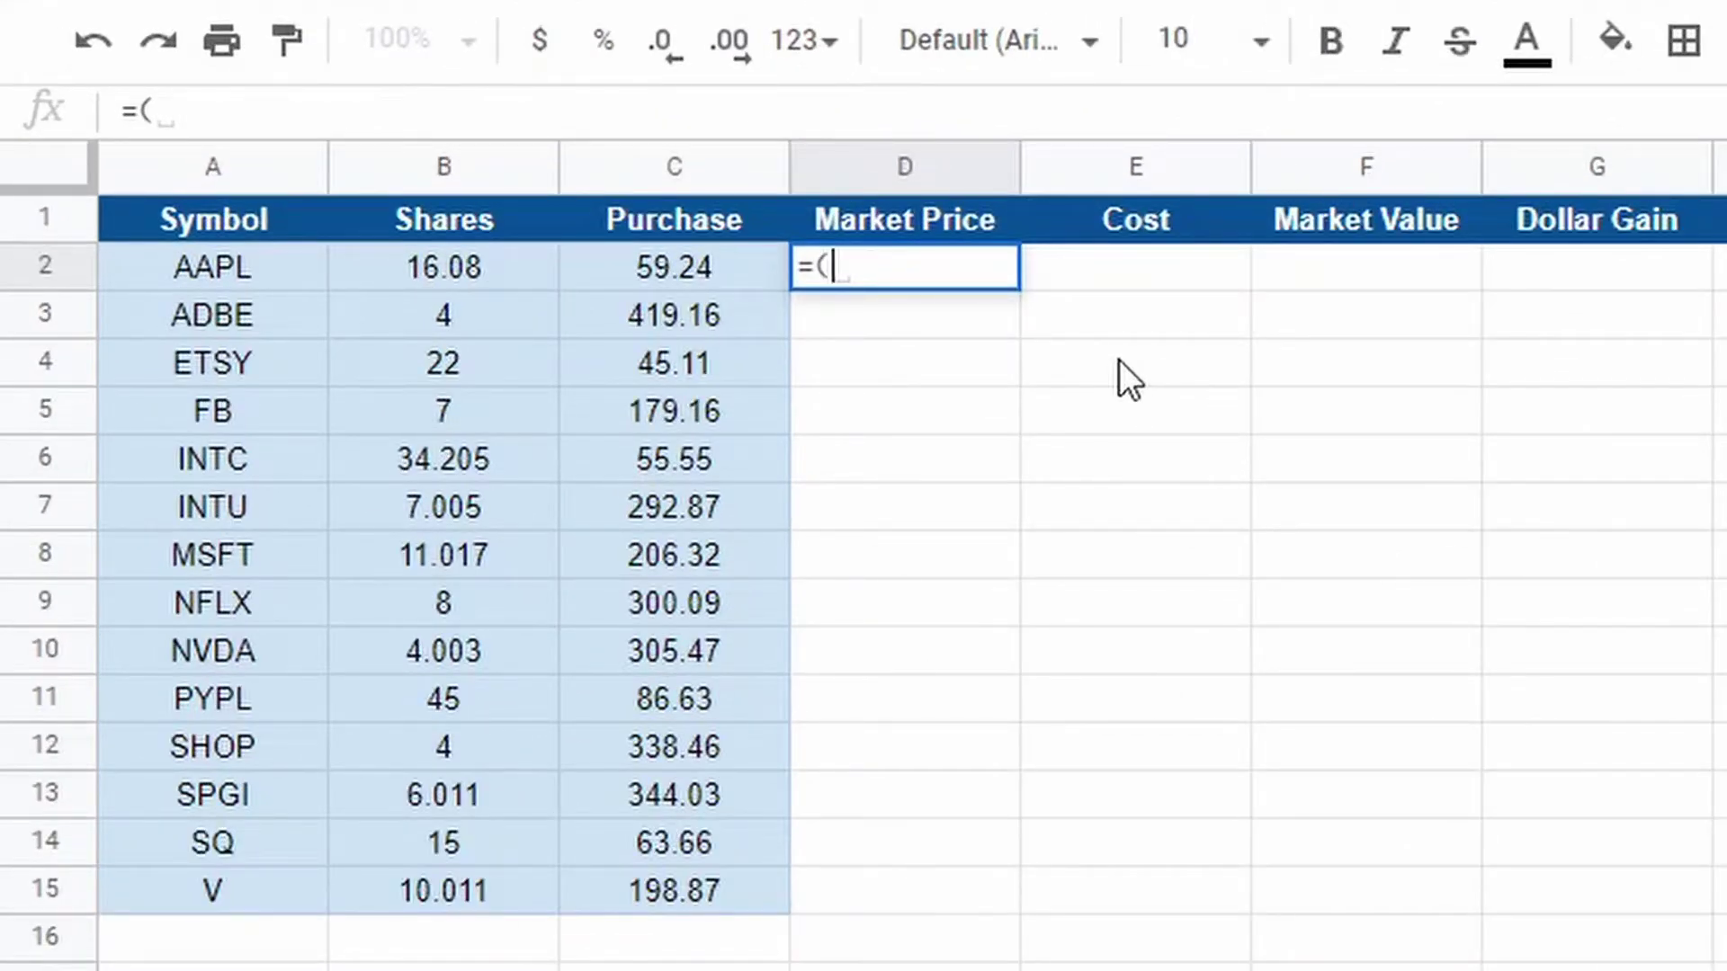
pyautogui.press('BackSpace')
pyautogui.write('goo')
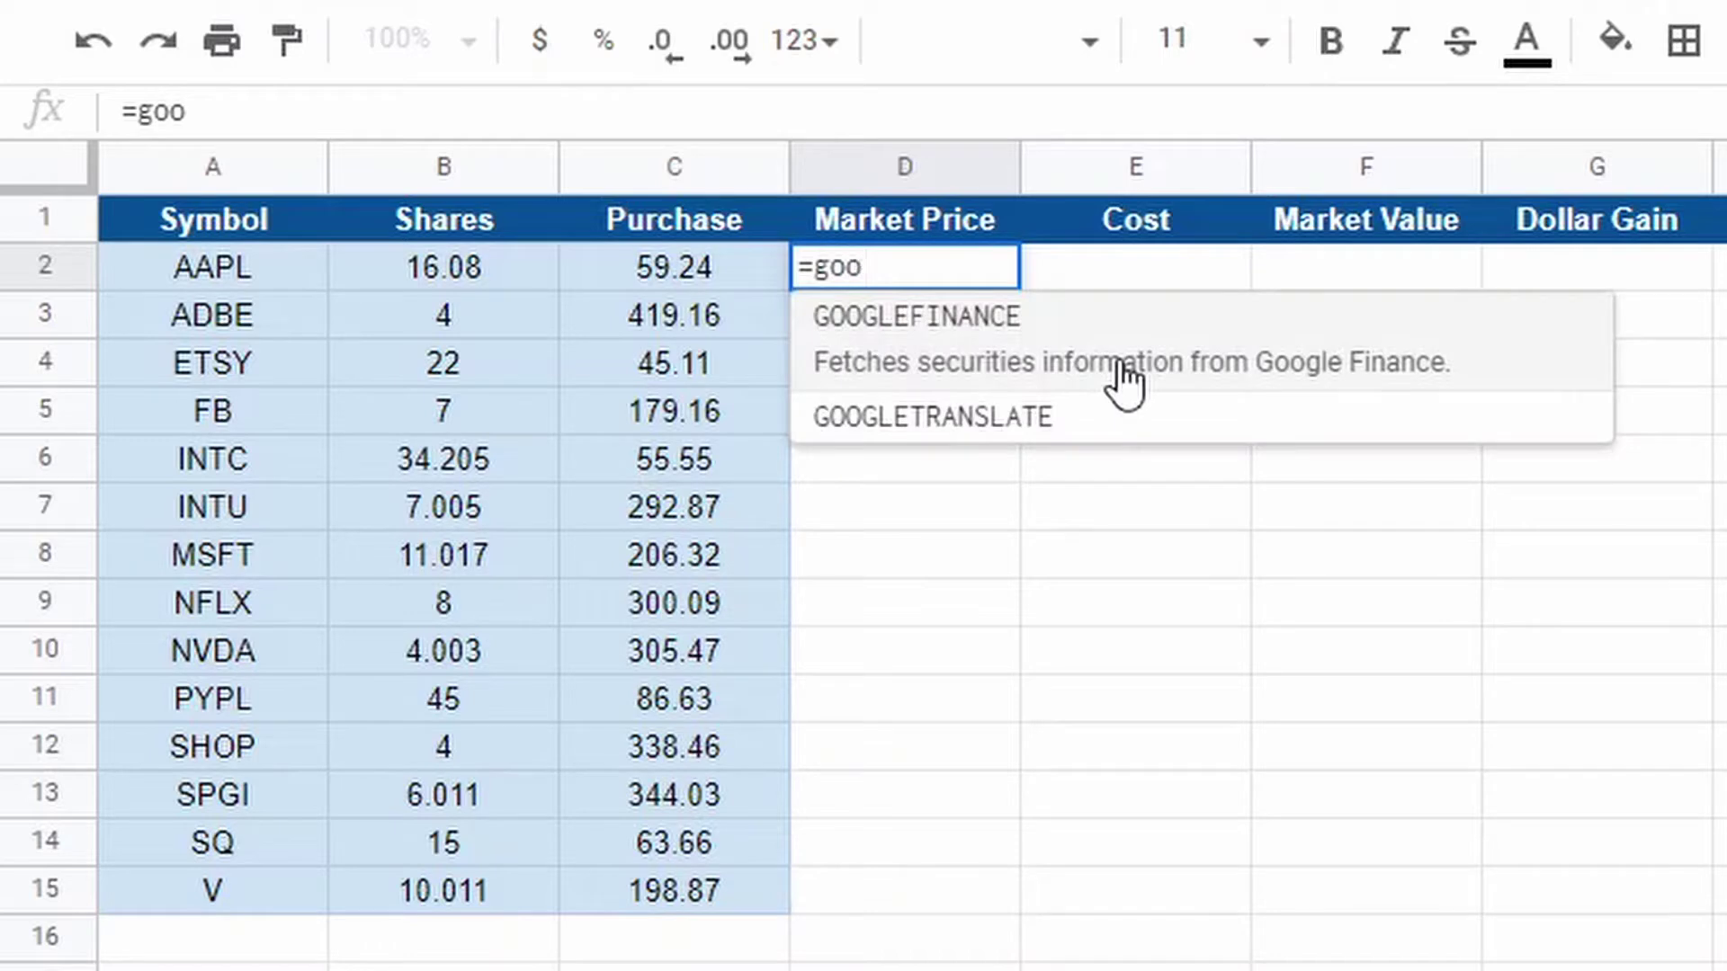
pyautogui.click(1124, 377)
pyautogui.click(189, 277)
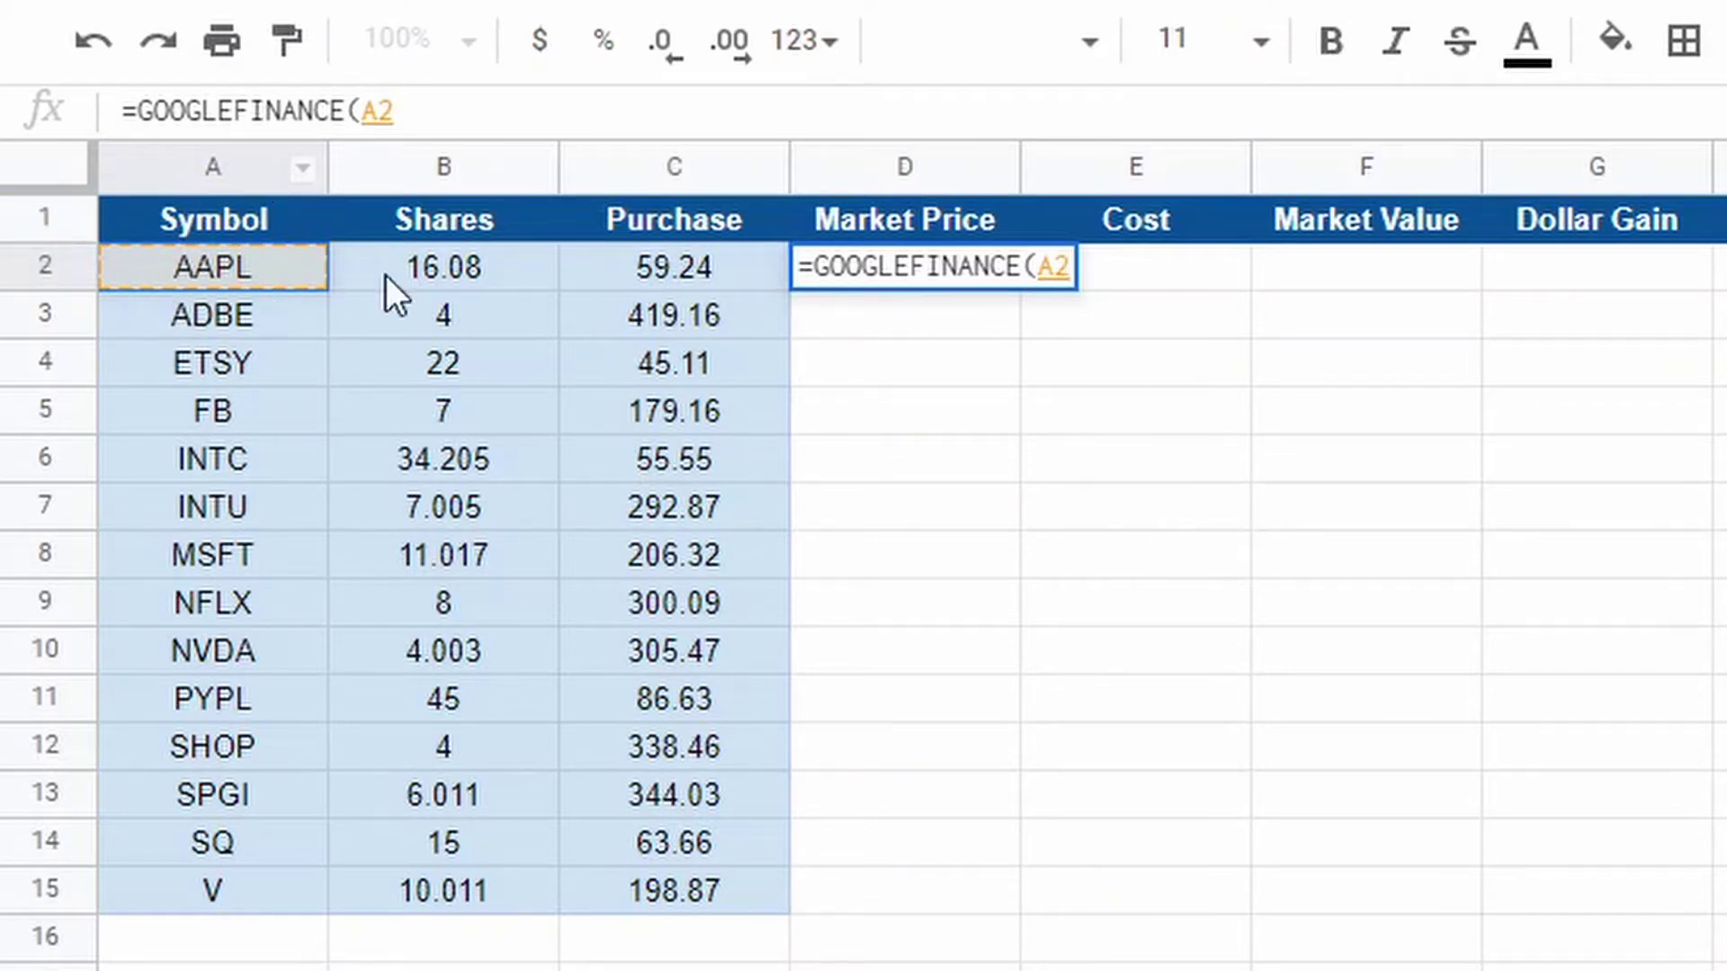
pyautogui.write(',')
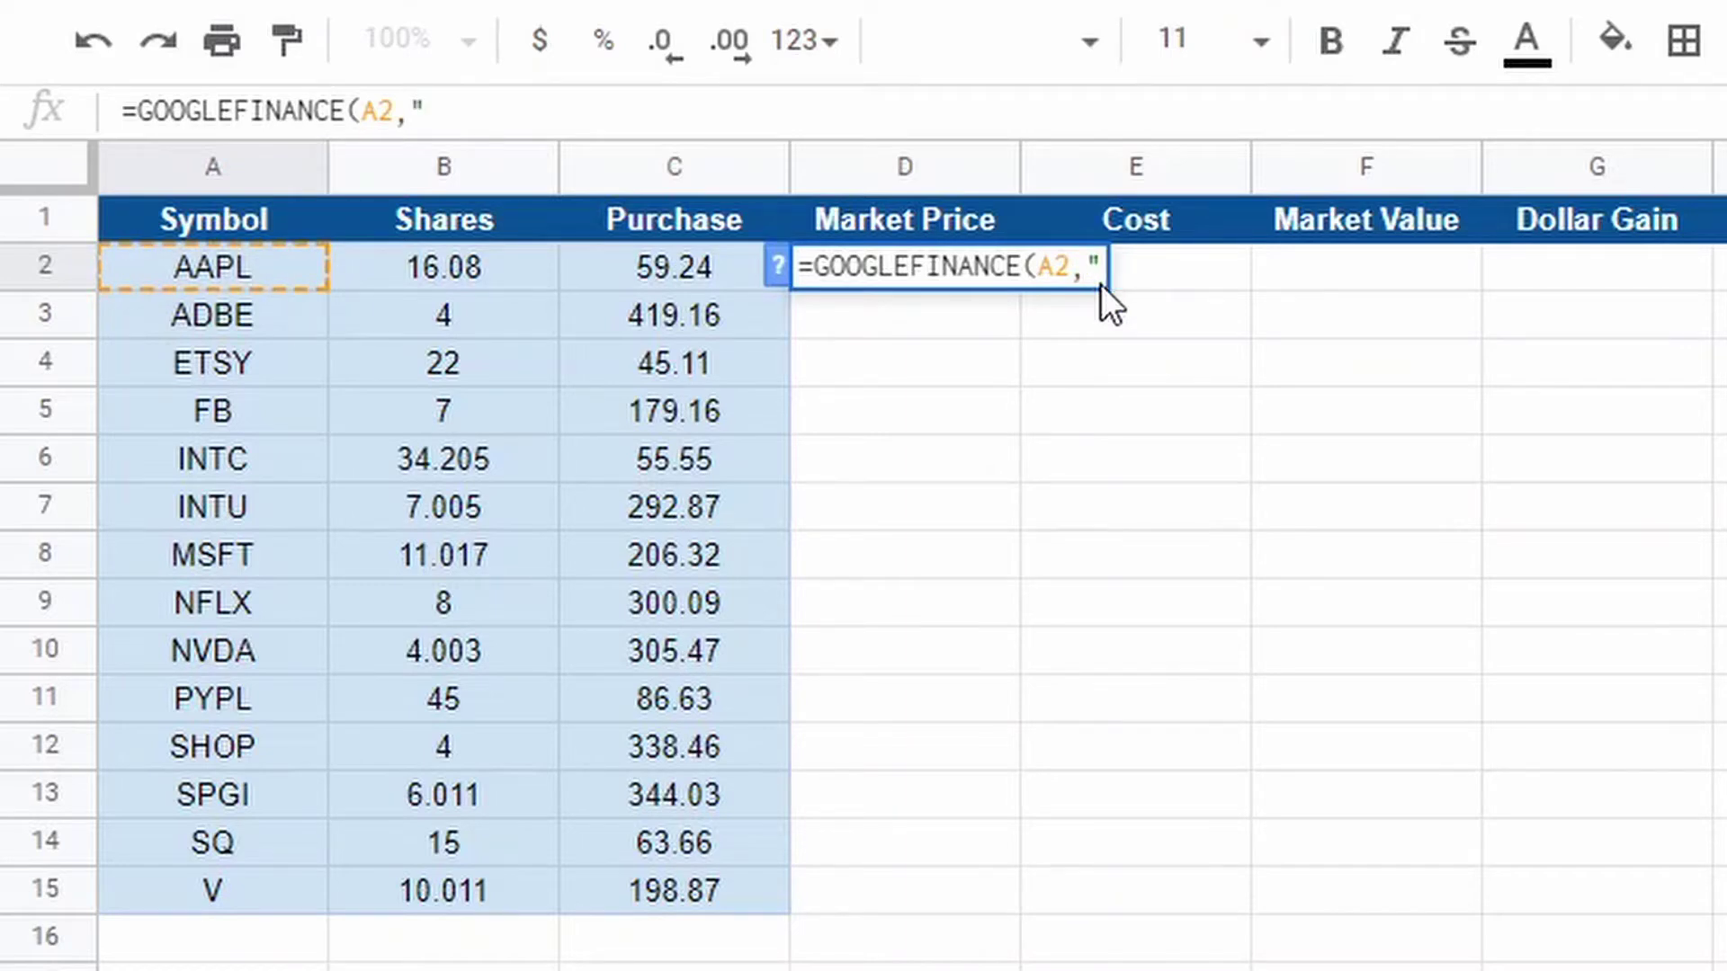
pyautogui.write('"price"')
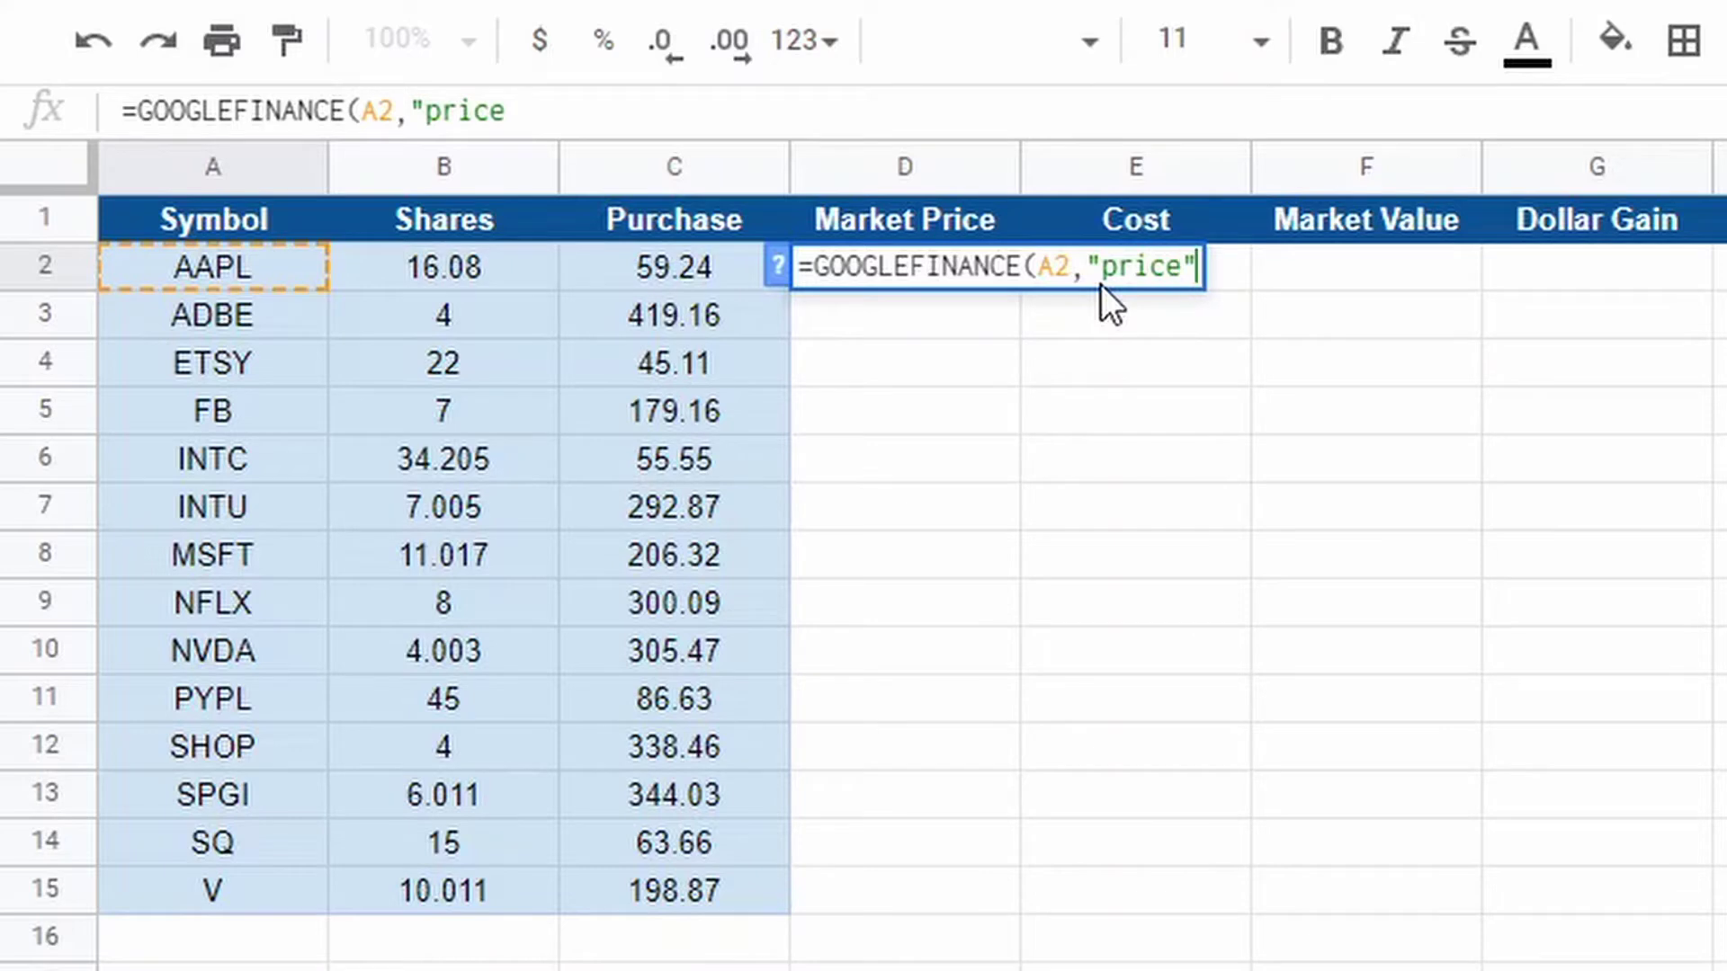
pyautogui.write(')')
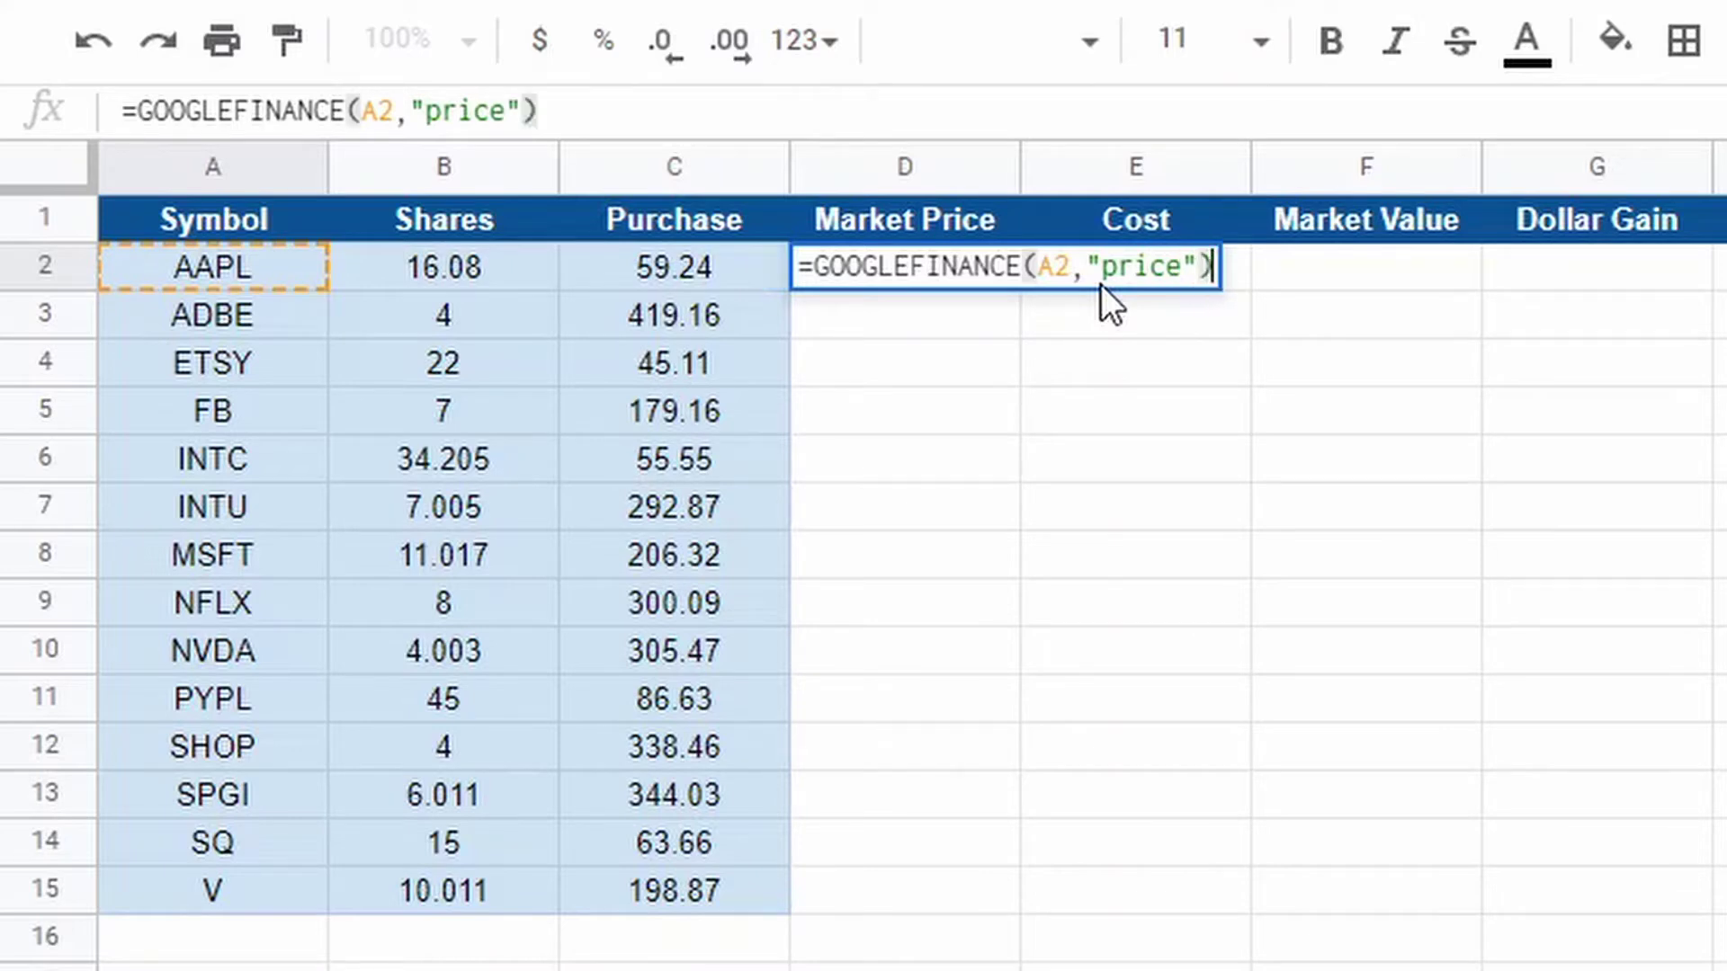
pyautogui.press('Return')
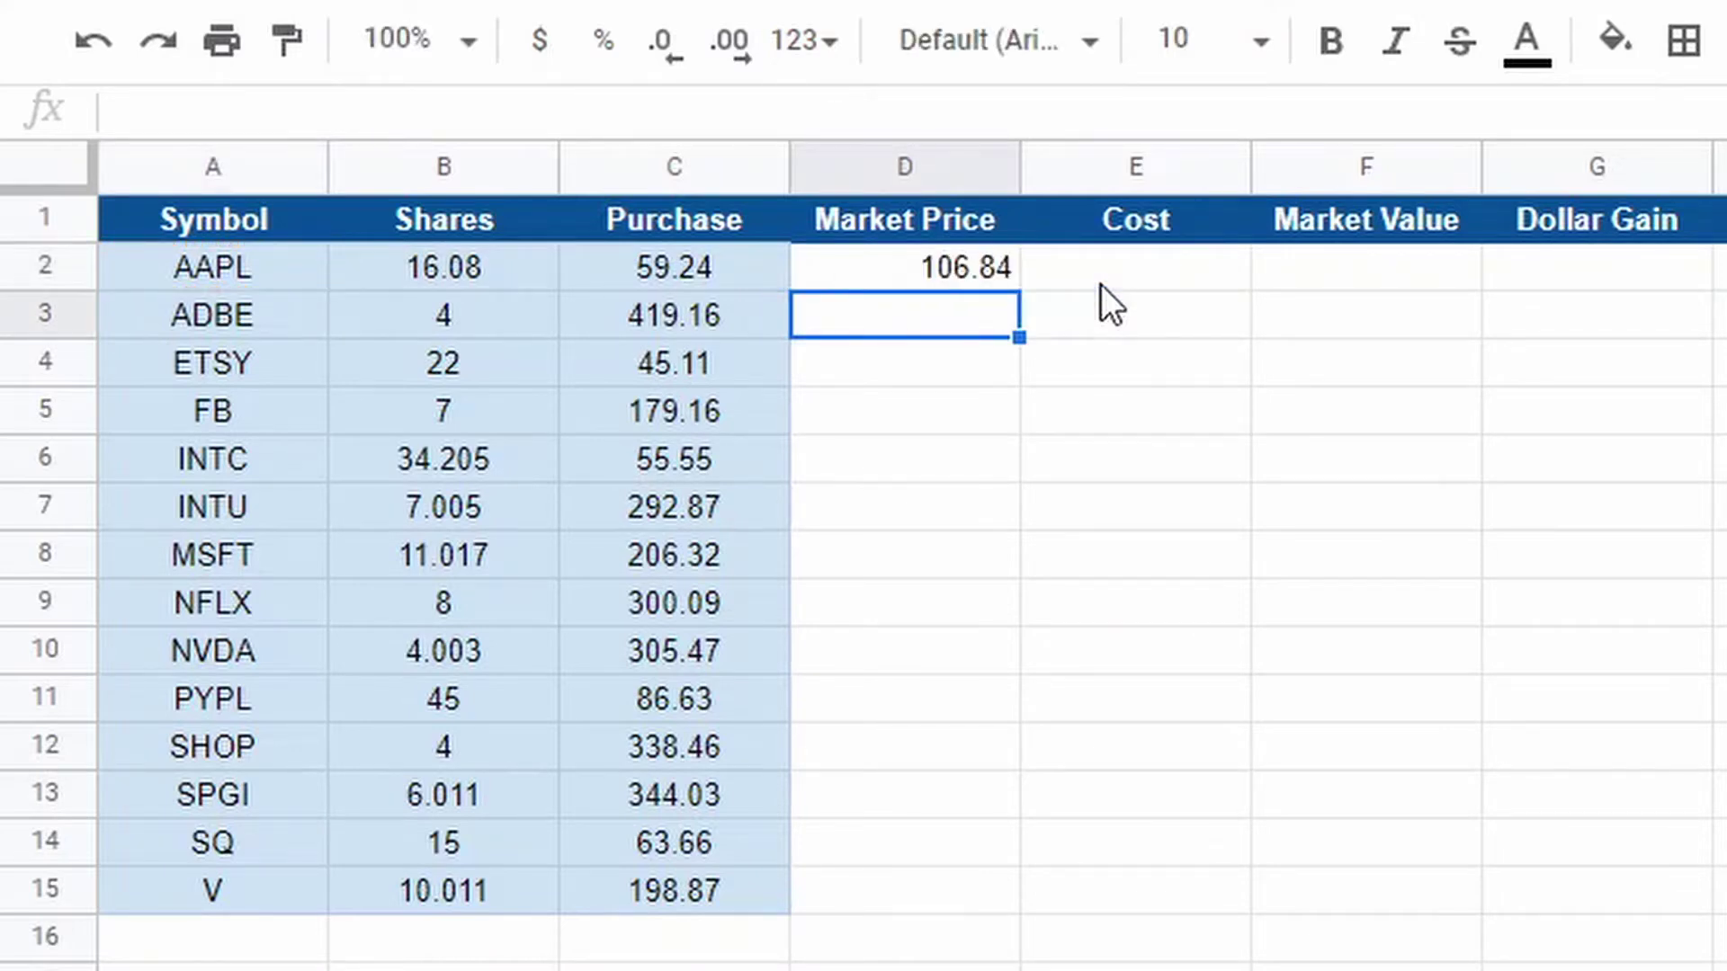
# Fill D2's GOOGLEFINANCE price formula down to D15 and centre prices D2:D15
pyautogui.click(952, 259)
pyautogui.moveTo(1017, 290)
pyautogui.mouseDown()
pyautogui.moveTo(998, 686)
pyautogui.moveTo(997, 267)
pyautogui.mouseUp()
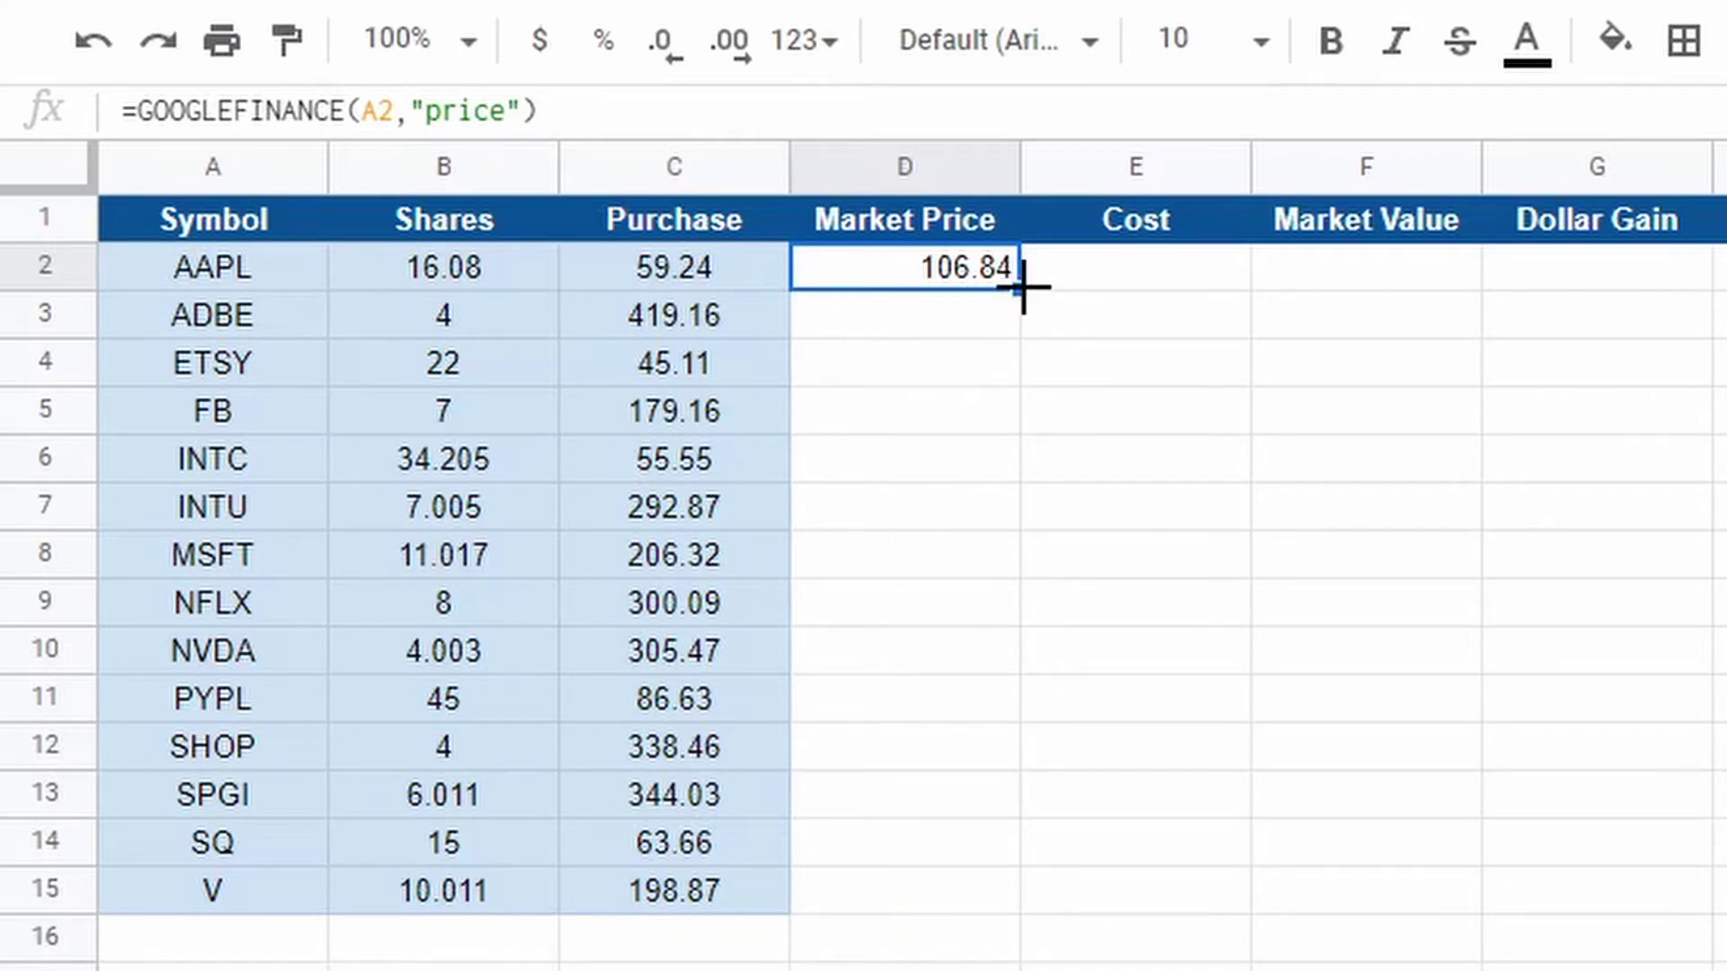
pyautogui.click(1066, 348)
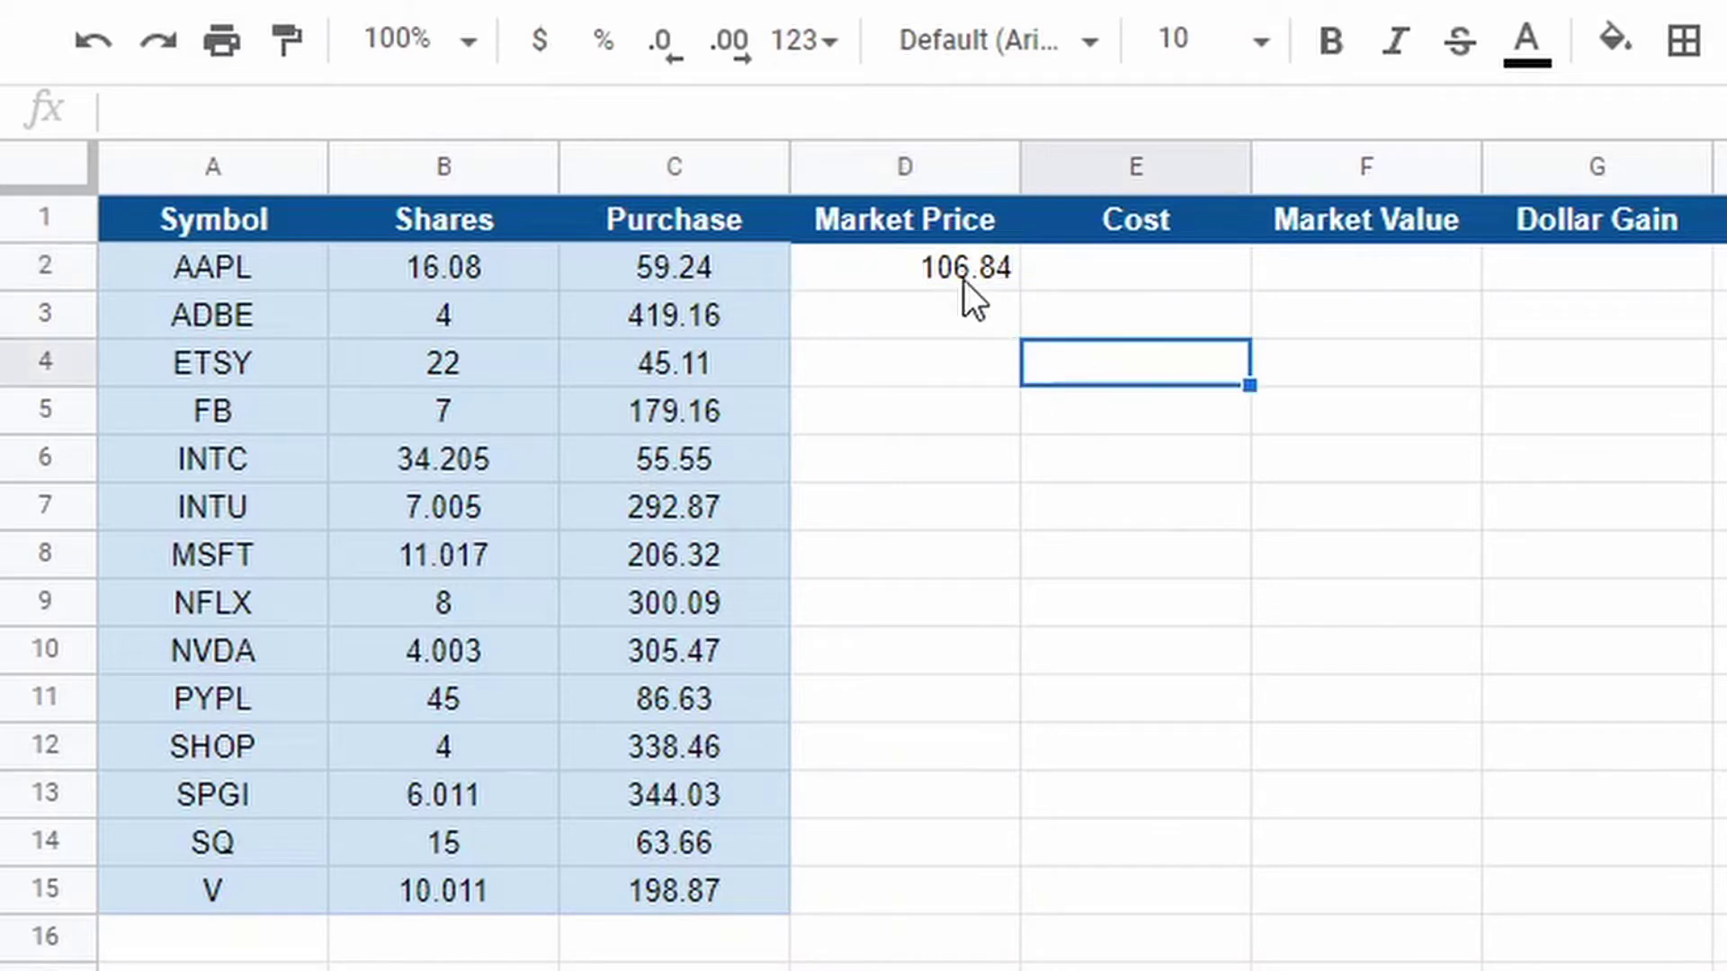
pyautogui.click(967, 281)
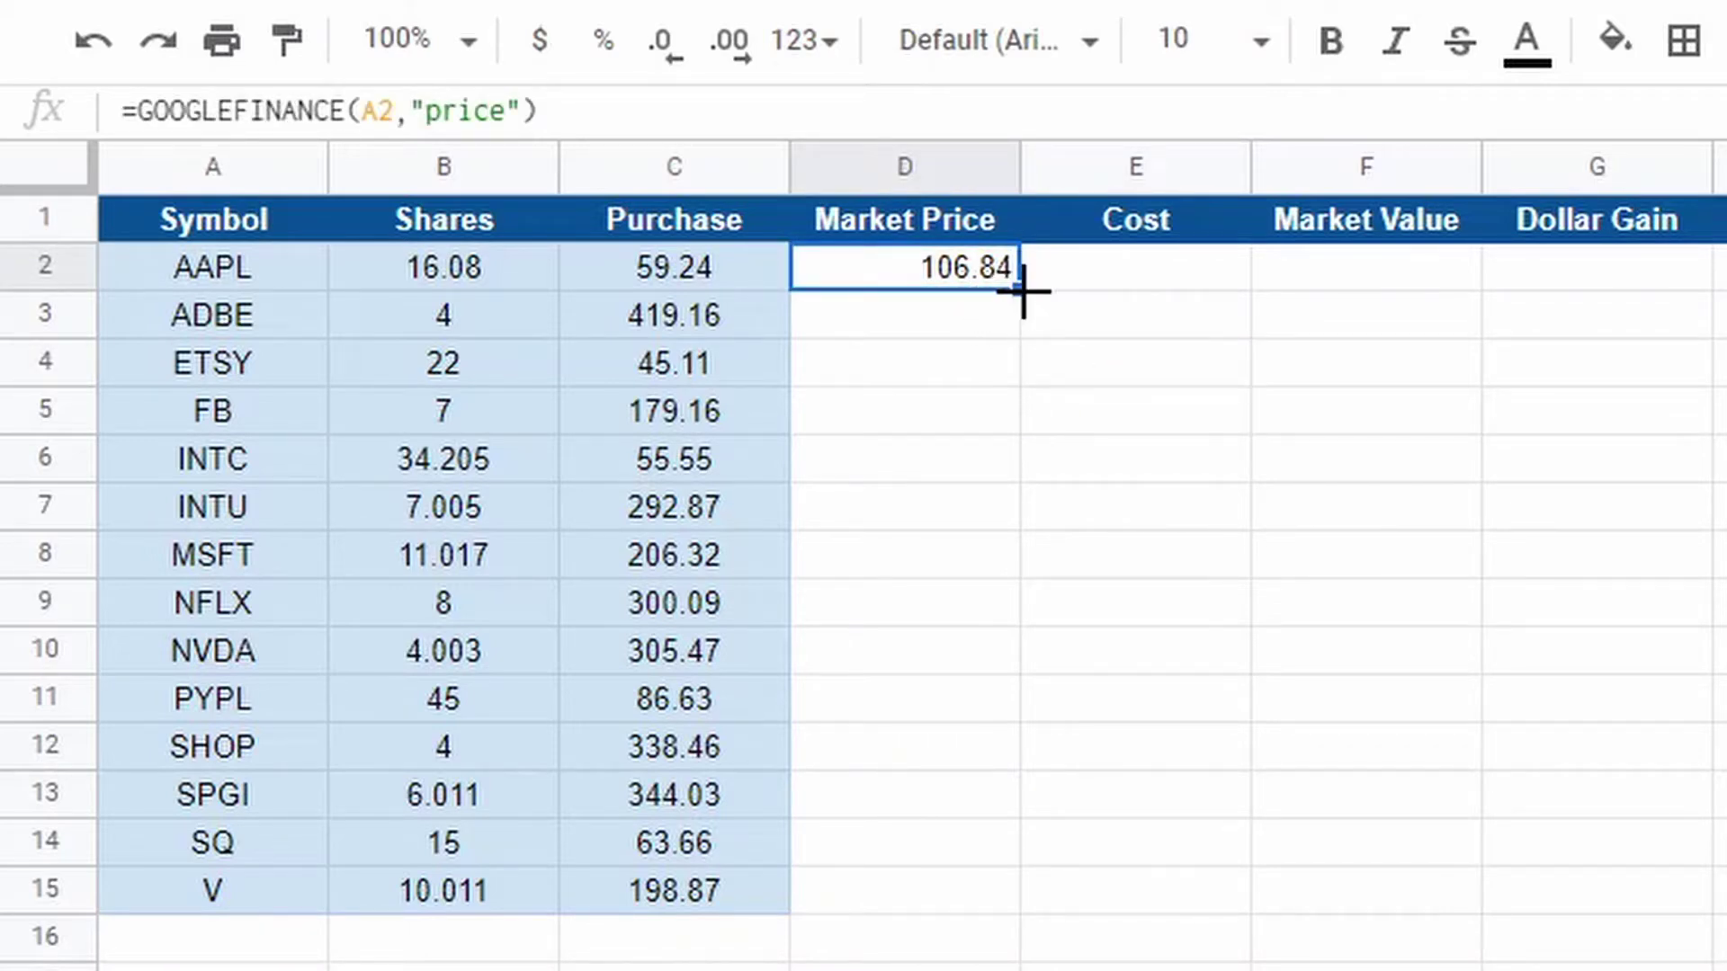
pyautogui.moveTo(1019, 289); pyautogui.dragTo(1006, 889)
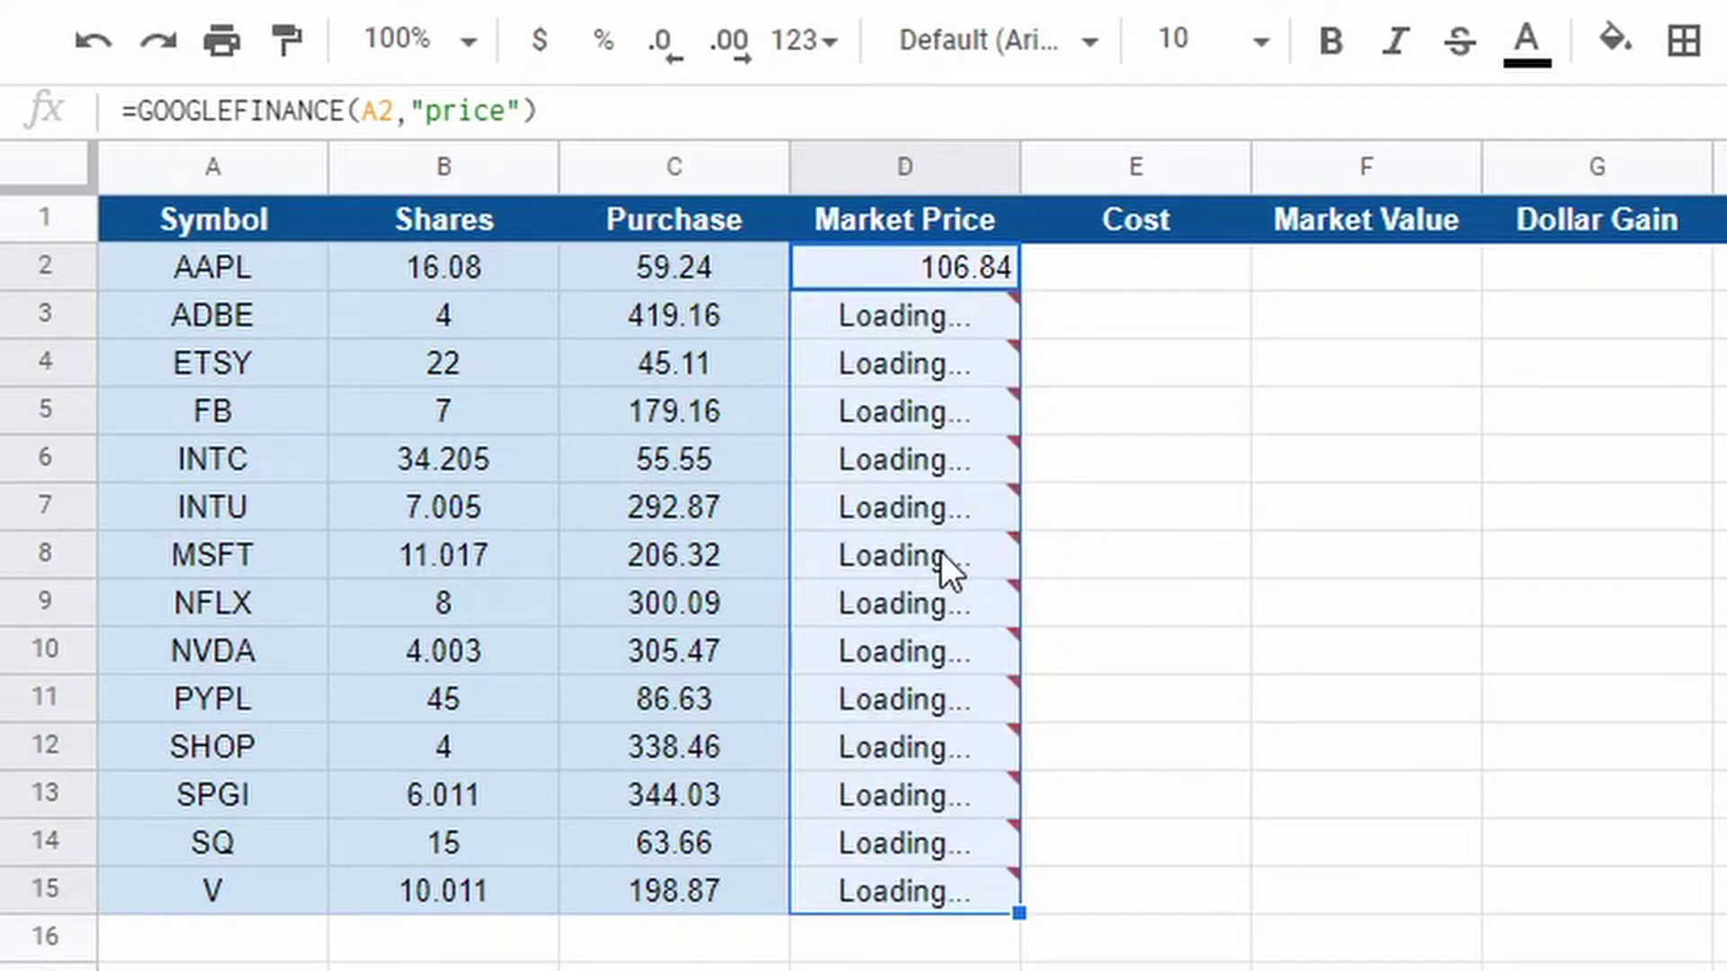
pyautogui.click(1200, 574)
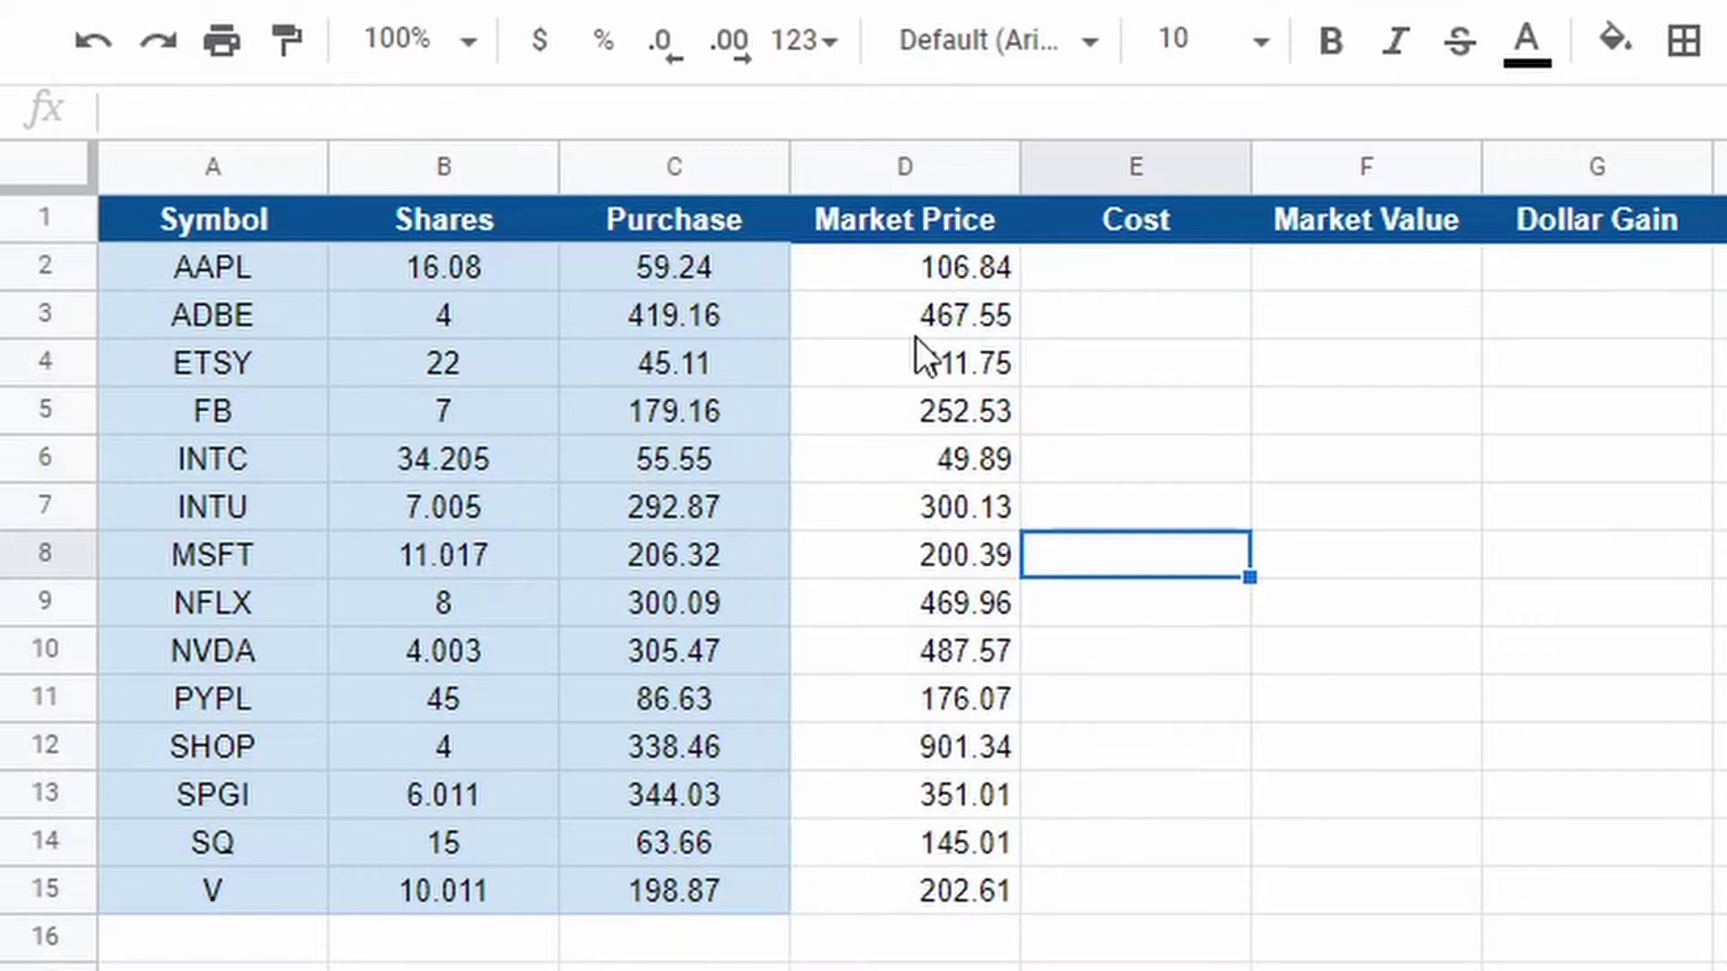
pyautogui.moveTo(948, 268); pyautogui.dragTo(914, 899)
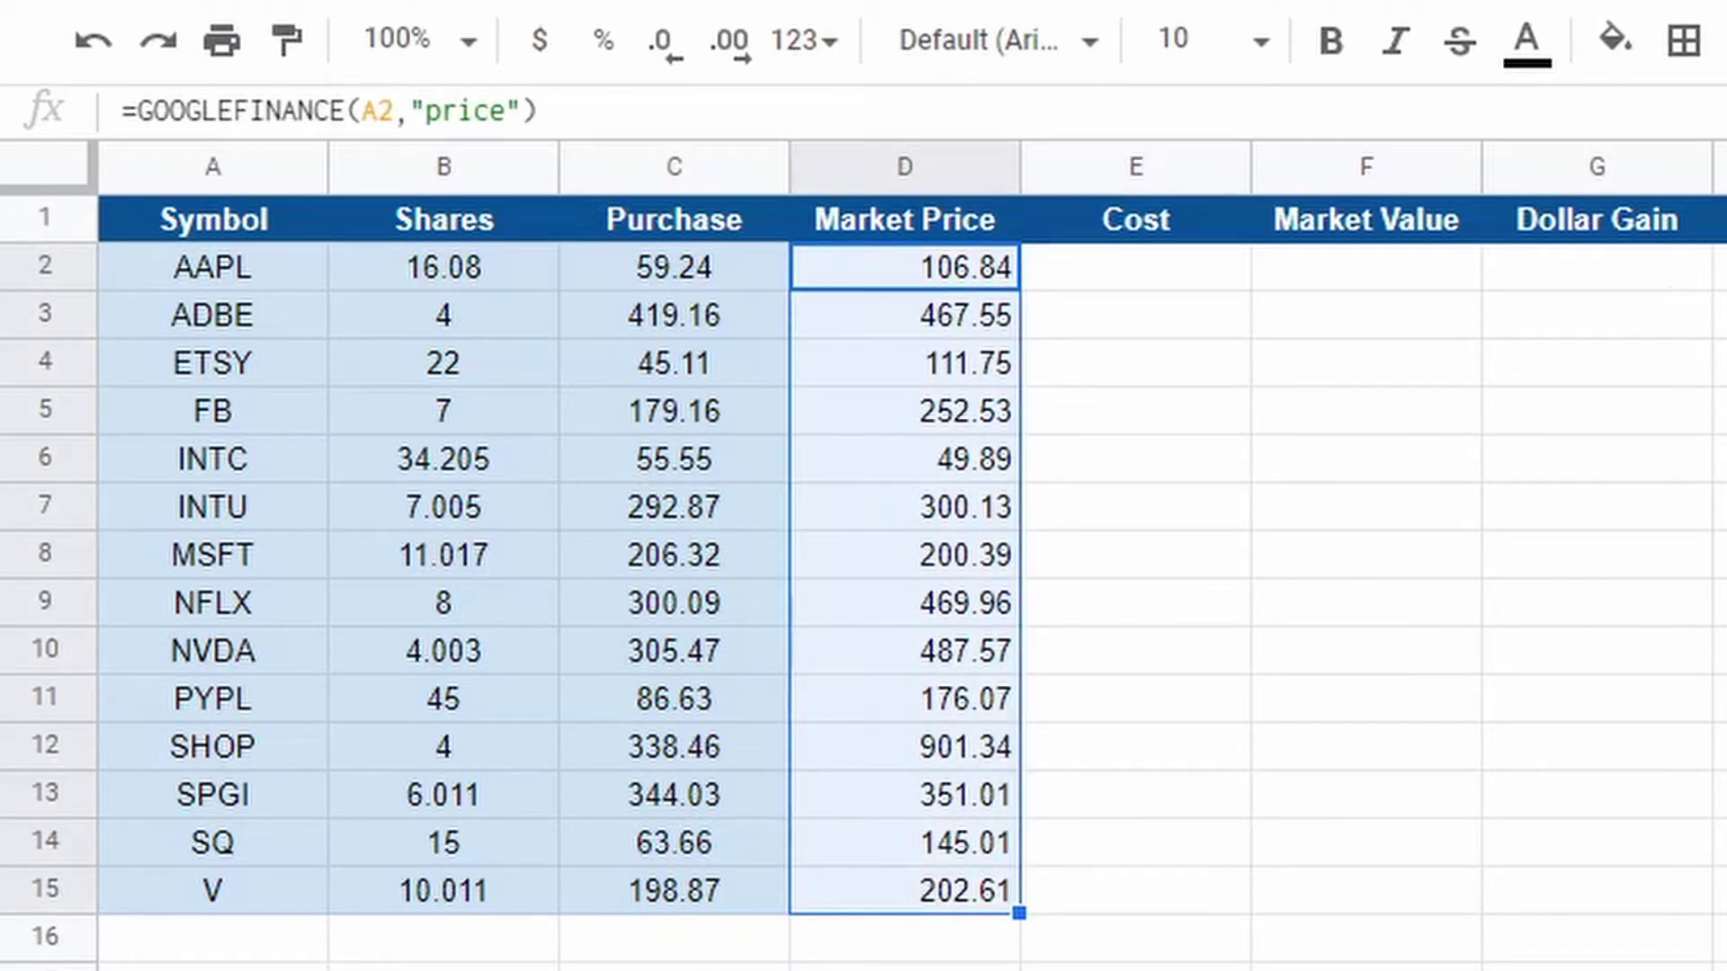
pyautogui.hotkey('ctrl', 'shift', 'e')
pyautogui.click(1363, 650)
pyautogui.click(1168, 263)
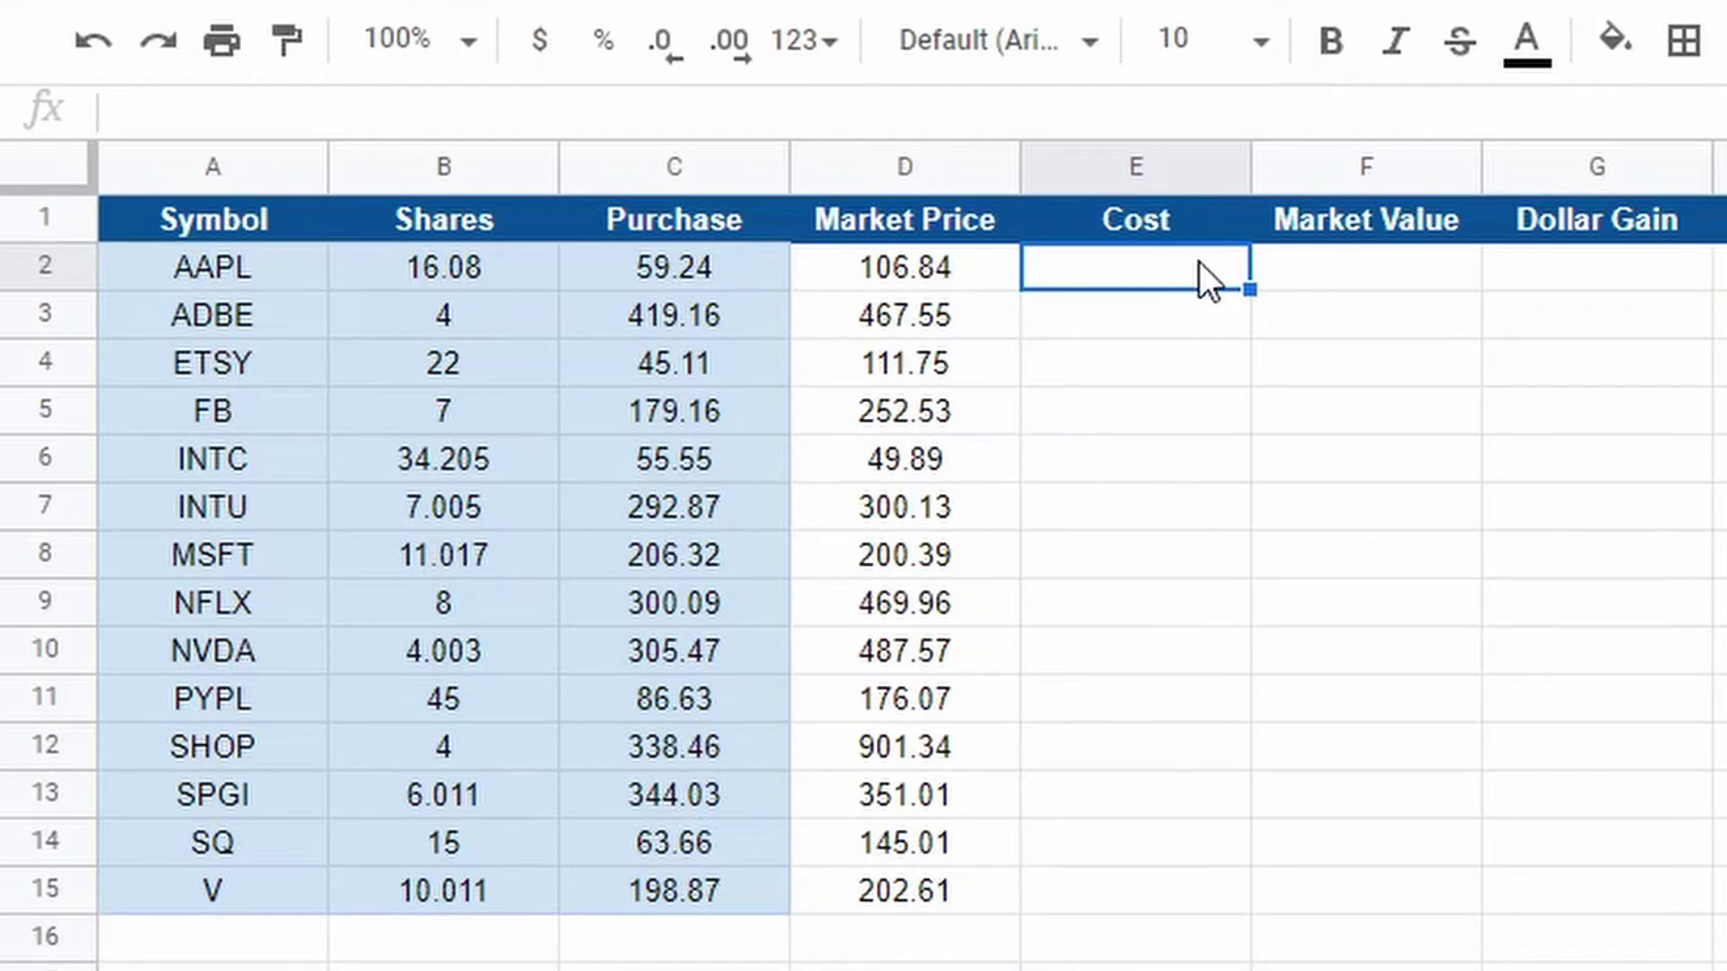
# Enter =B2*C2 in E2 to compute AAPL's cost
pyautogui.write('=')
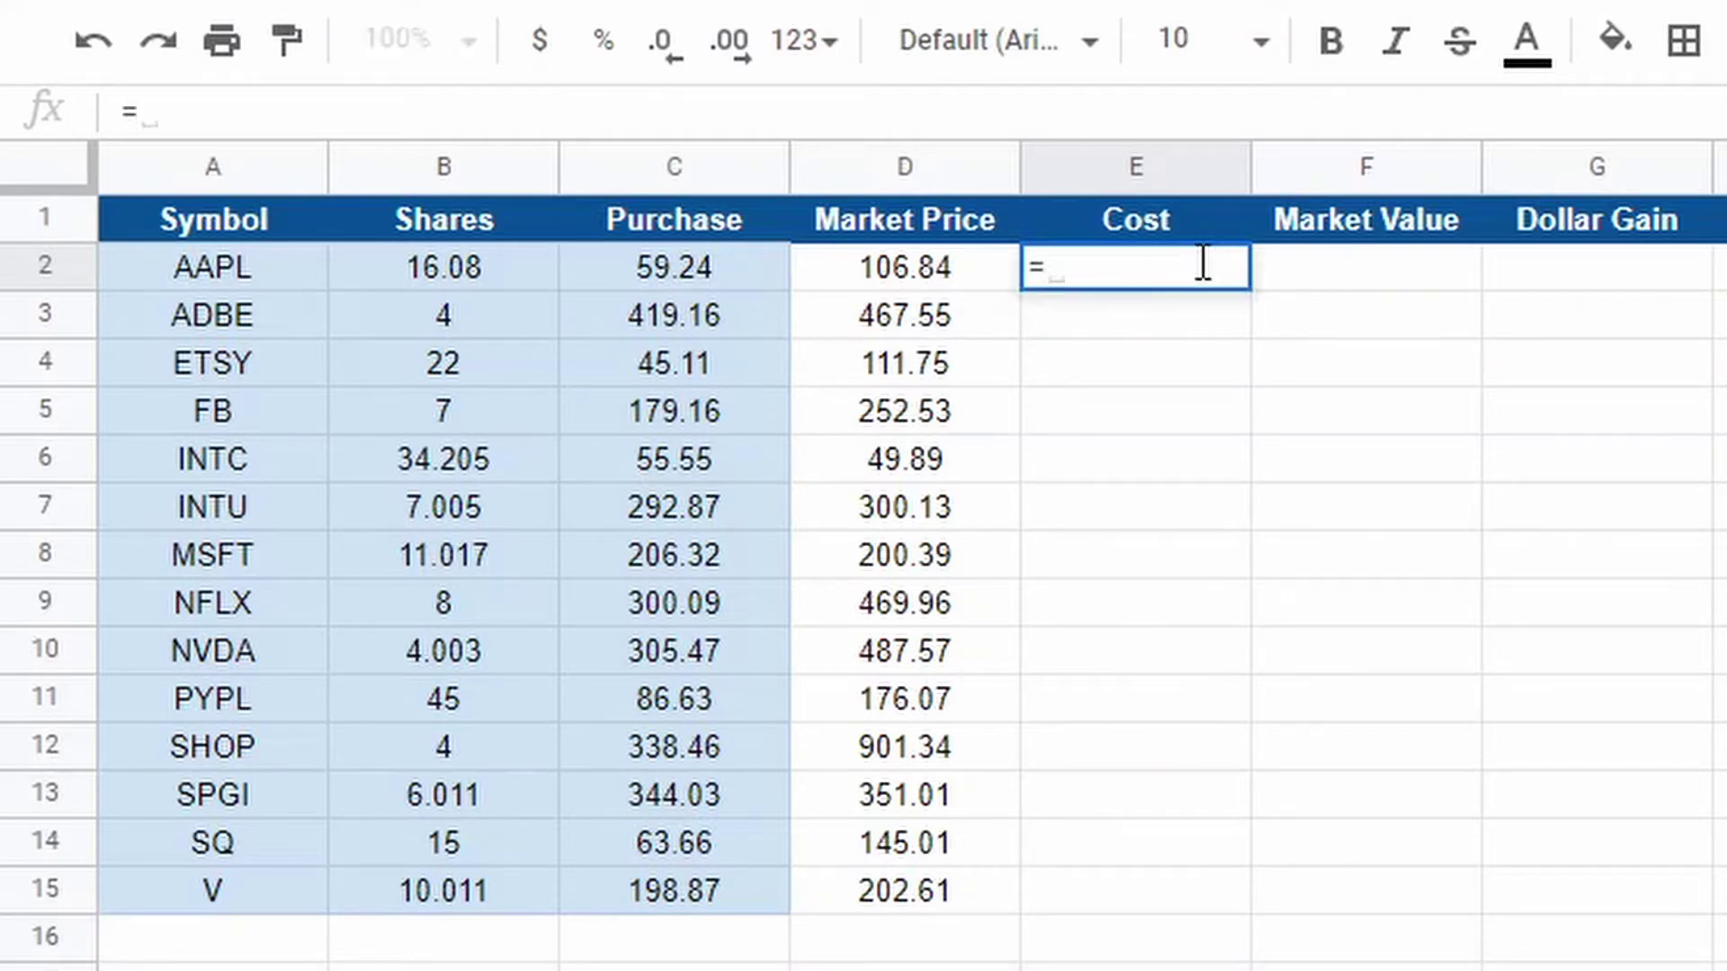
pyautogui.click(488, 268)
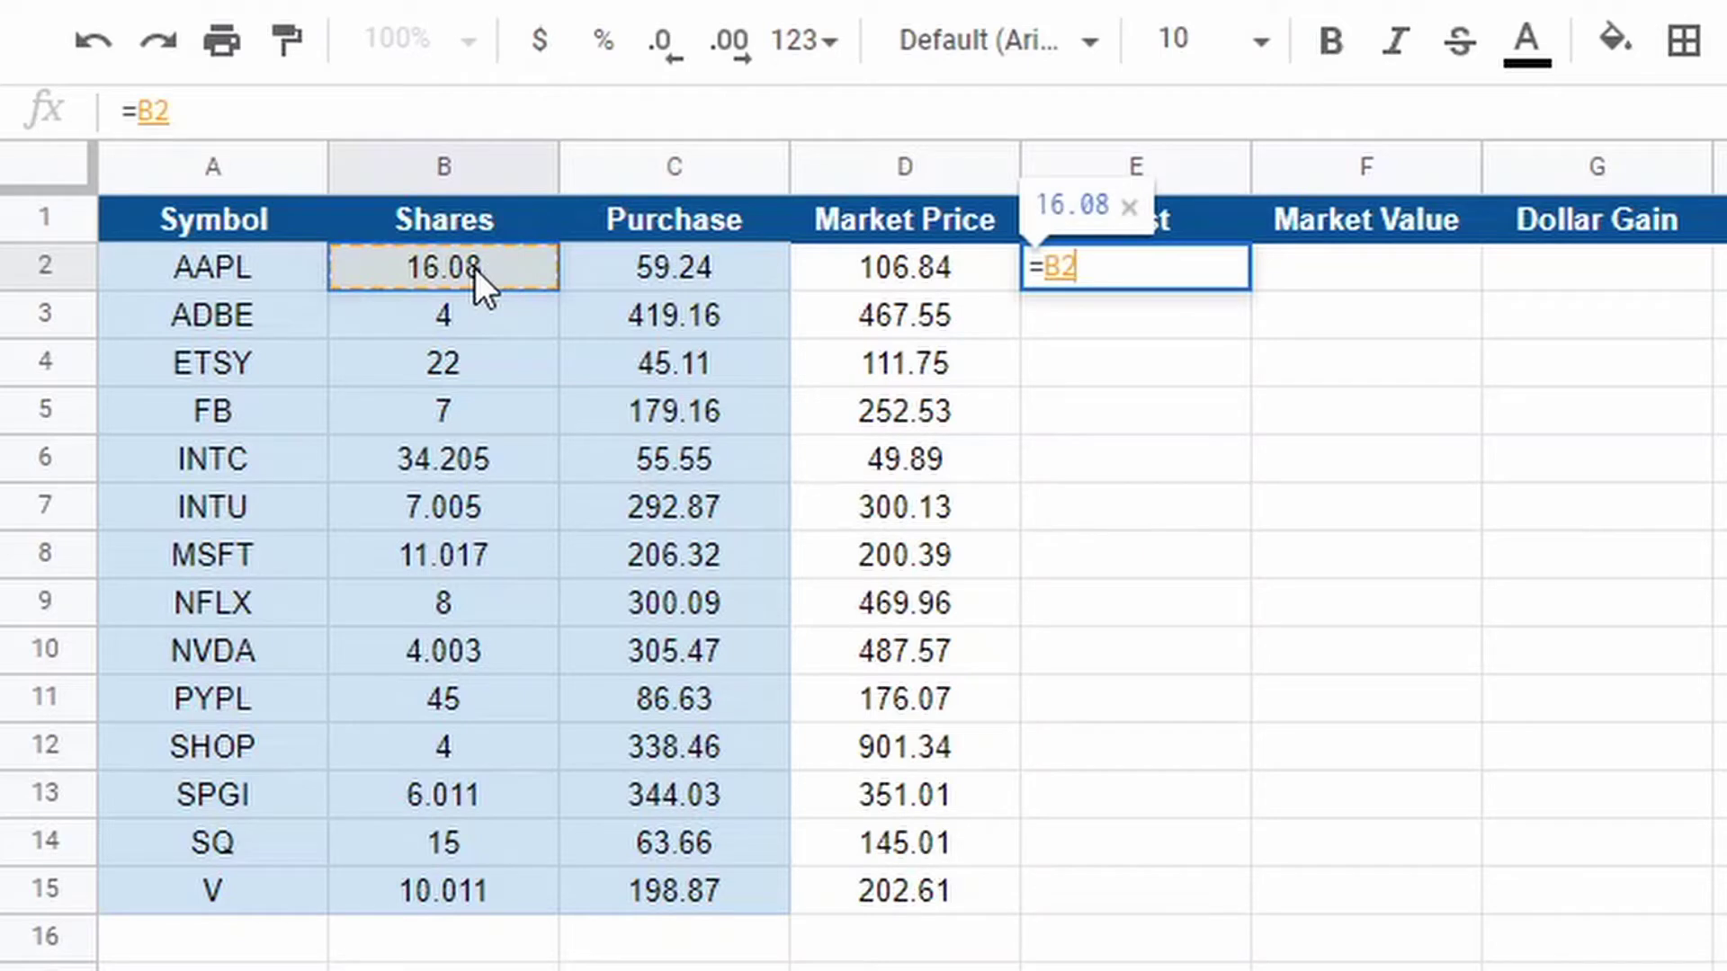
pyautogui.write('*')
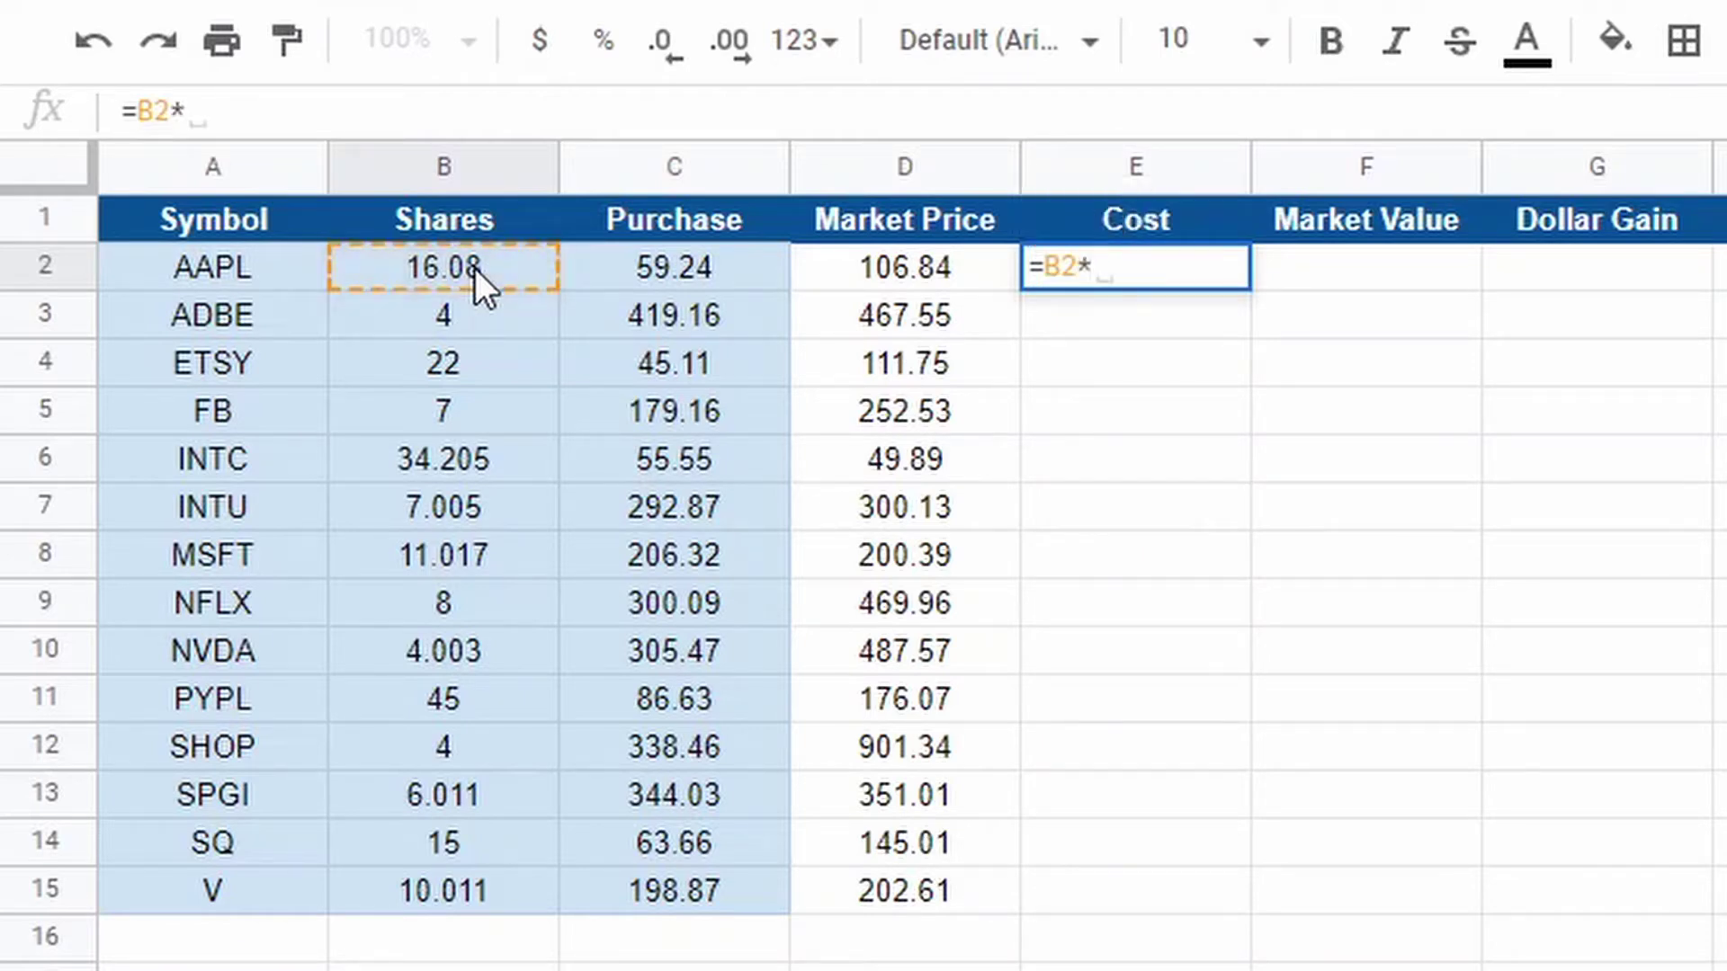
pyautogui.click(665, 275)
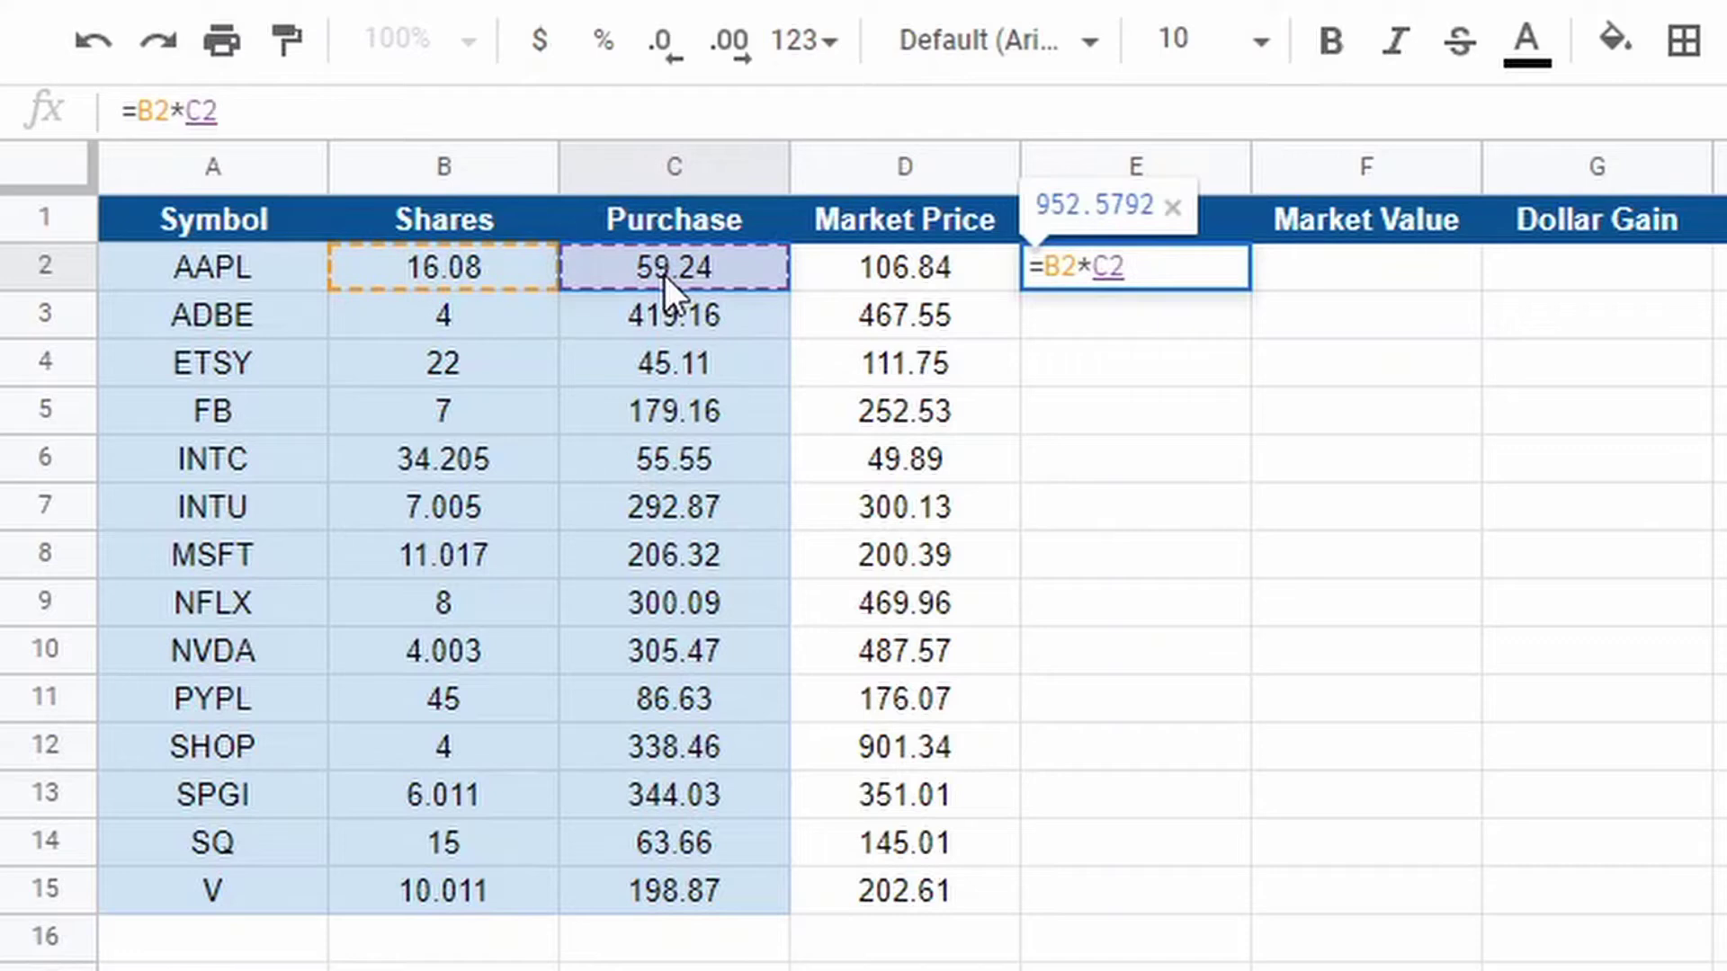
pyautogui.press('Return')
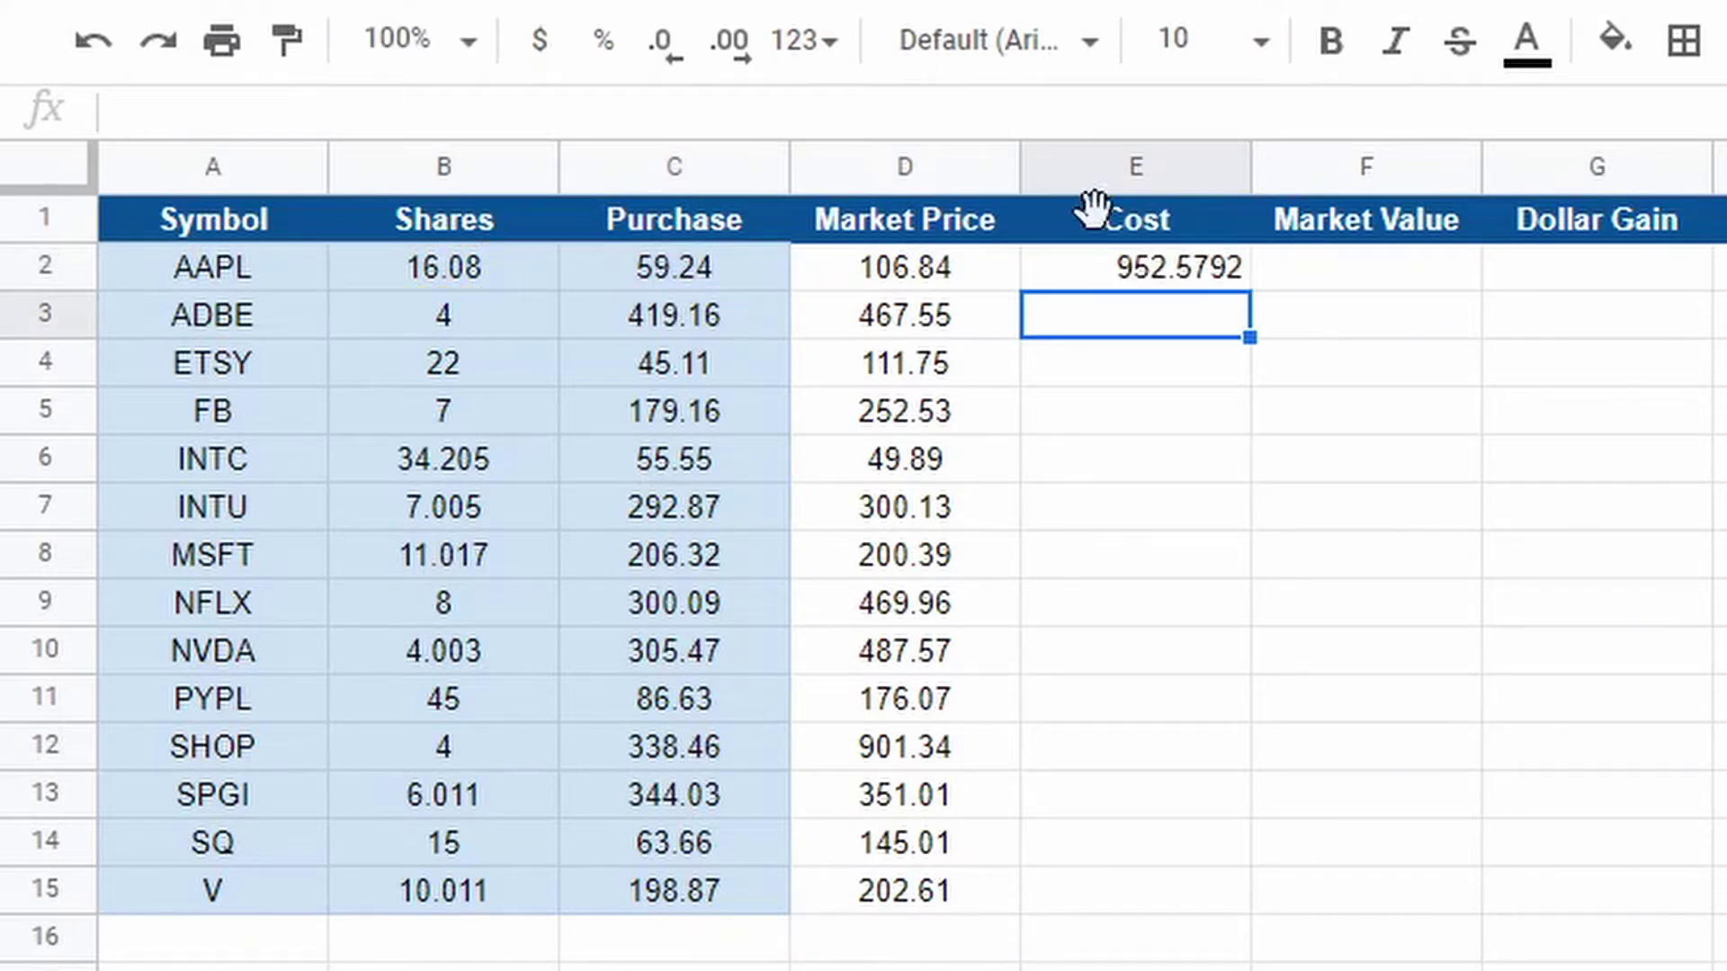
# Fill the cost formula down to E15, show two decimals, and centre the values
pyautogui.click(1196, 279)
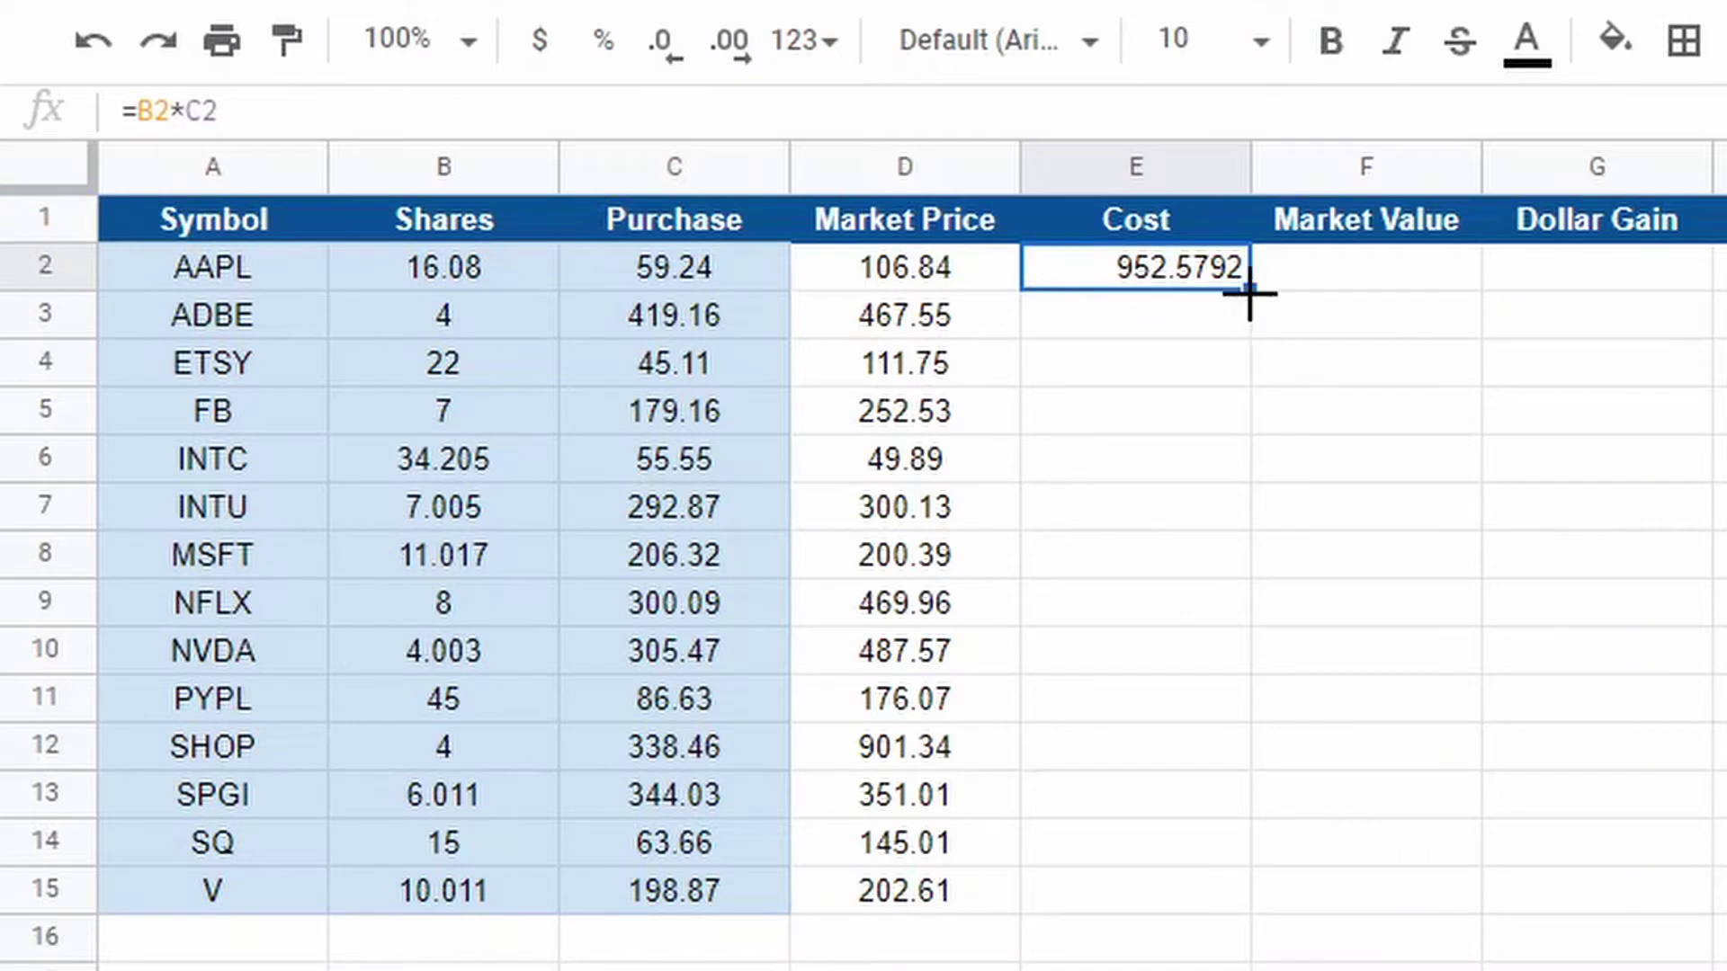
pyautogui.moveTo(1249, 292); pyautogui.dragTo(1265, 907)
pyautogui.click(1489, 643)
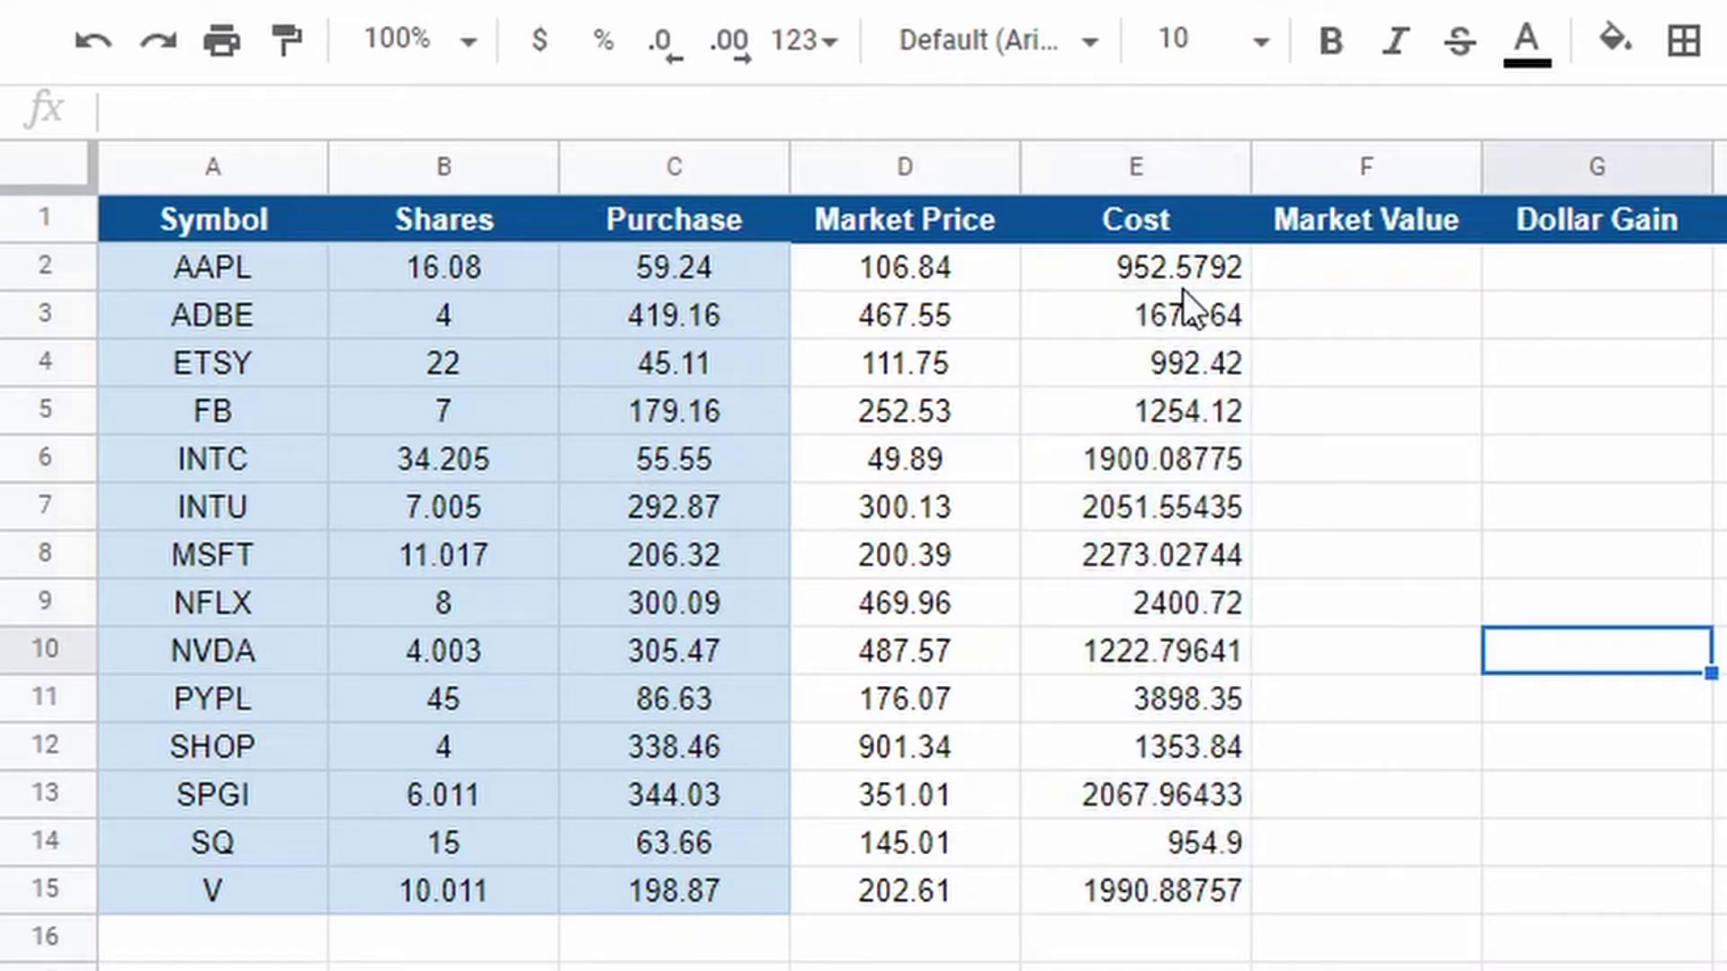
pyautogui.moveTo(1183, 289); pyautogui.dragTo(1147, 888)
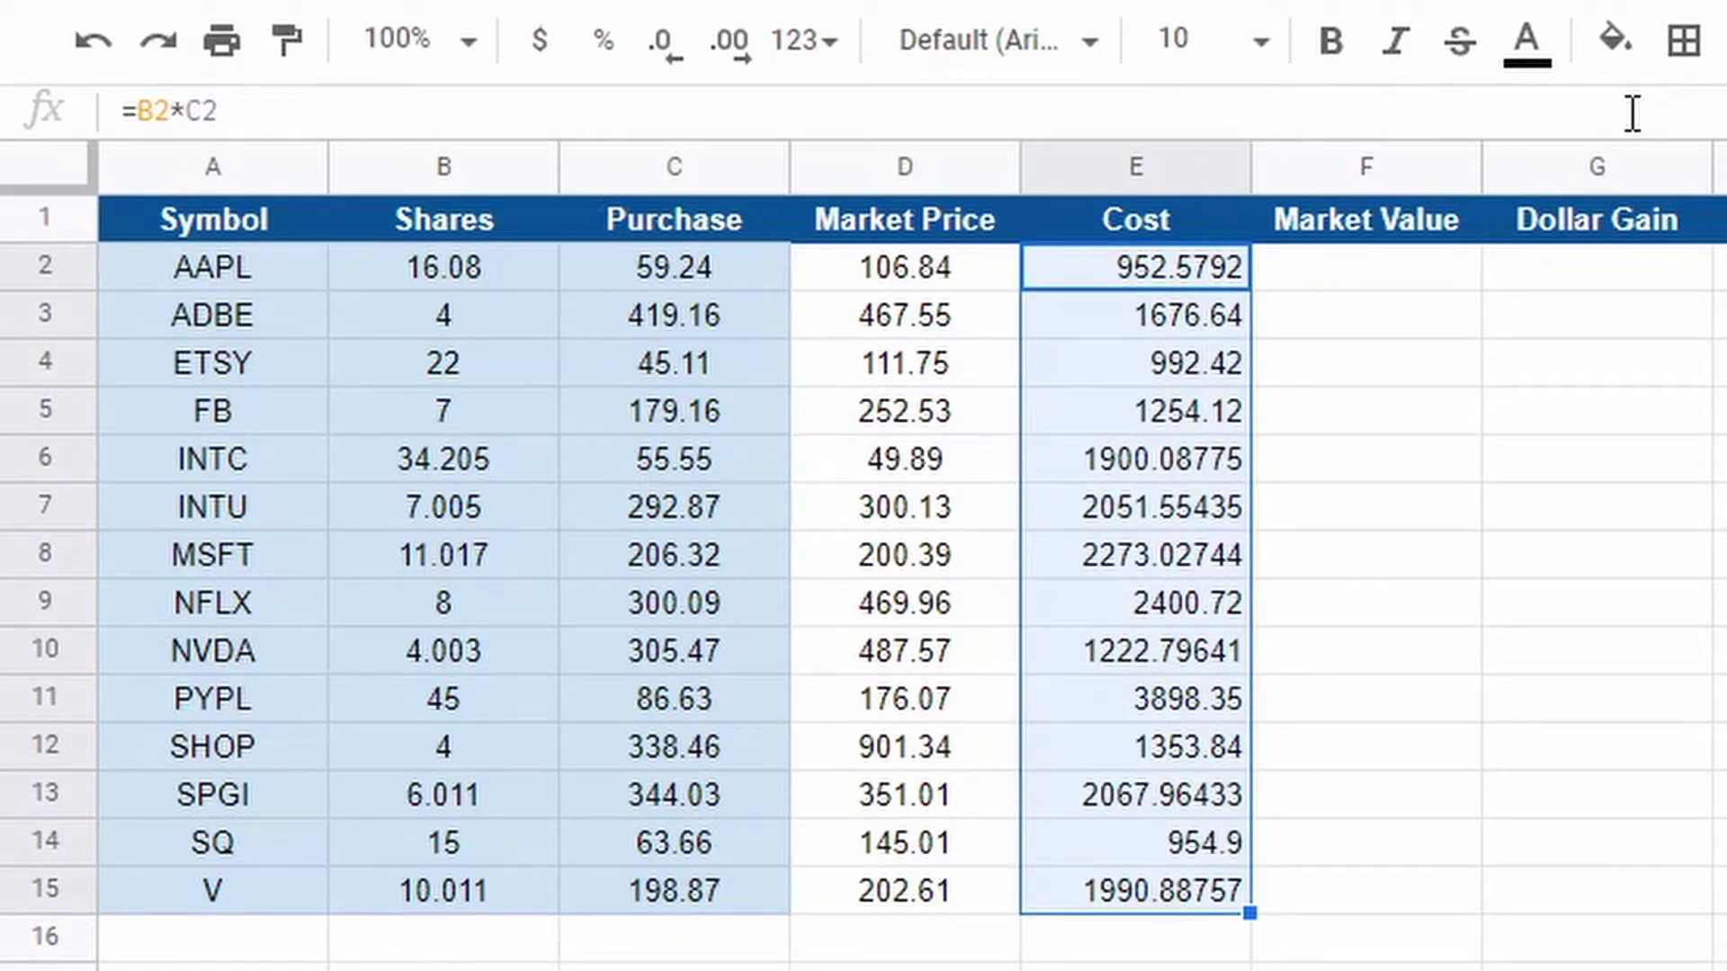
pyautogui.click(661, 44)
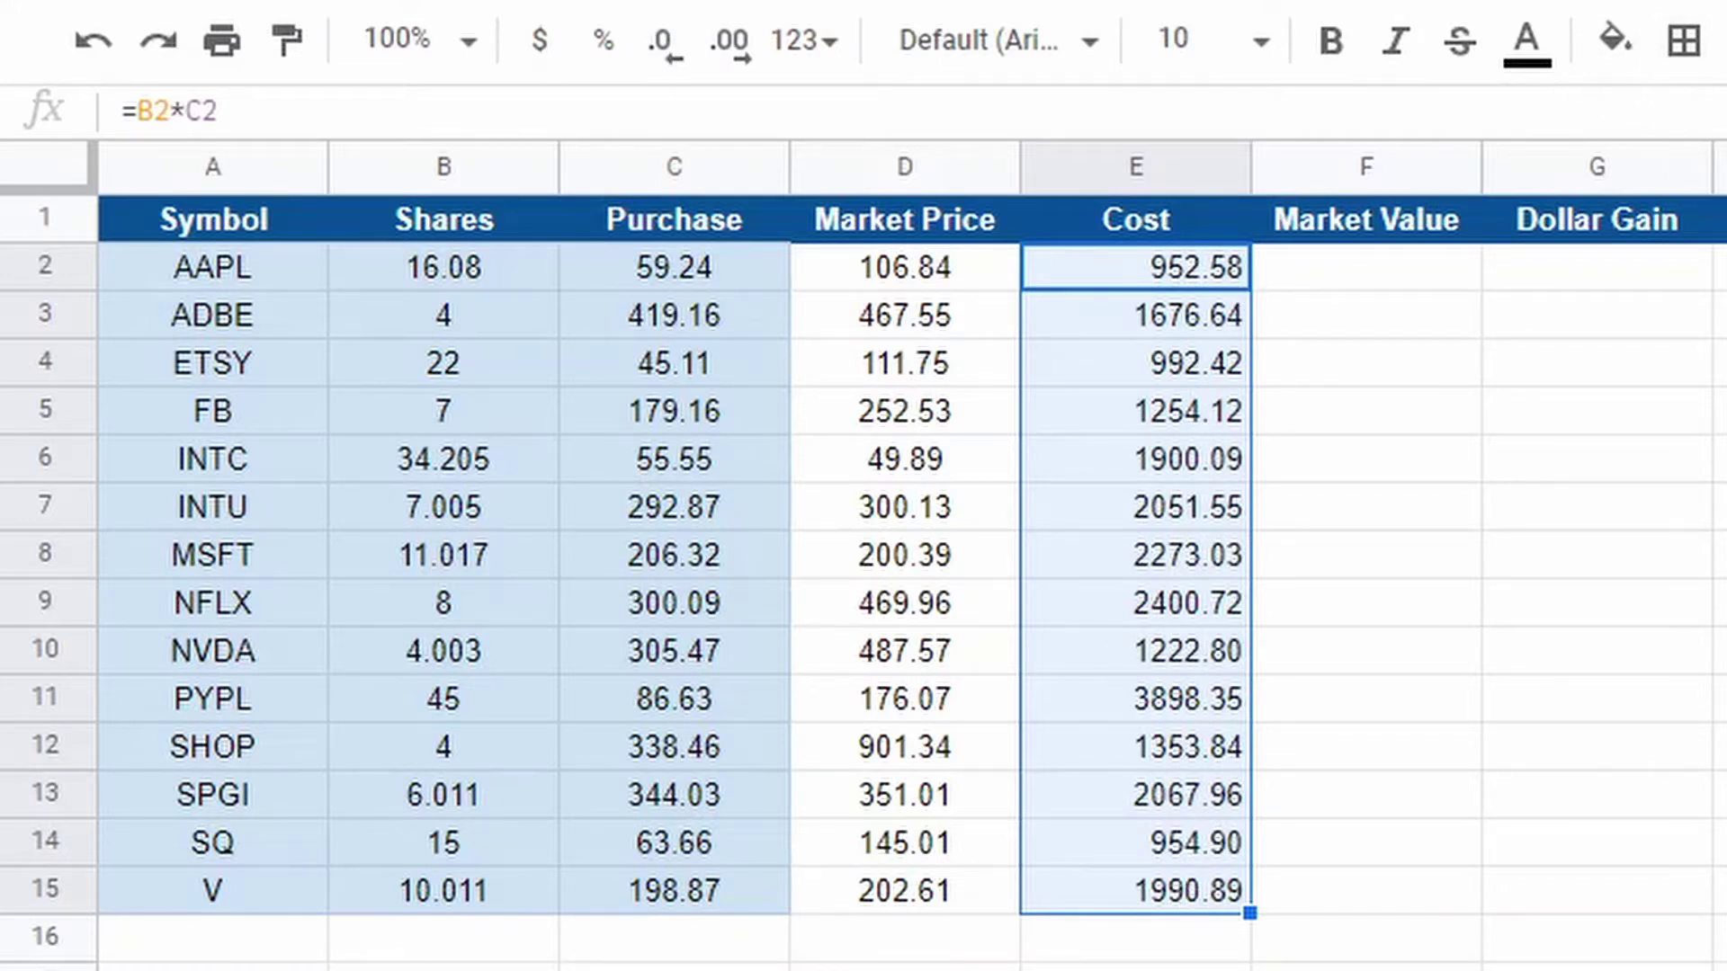
pyautogui.hotkey('ctrl', 'shift', 'e')
pyautogui.click(1583, 699)
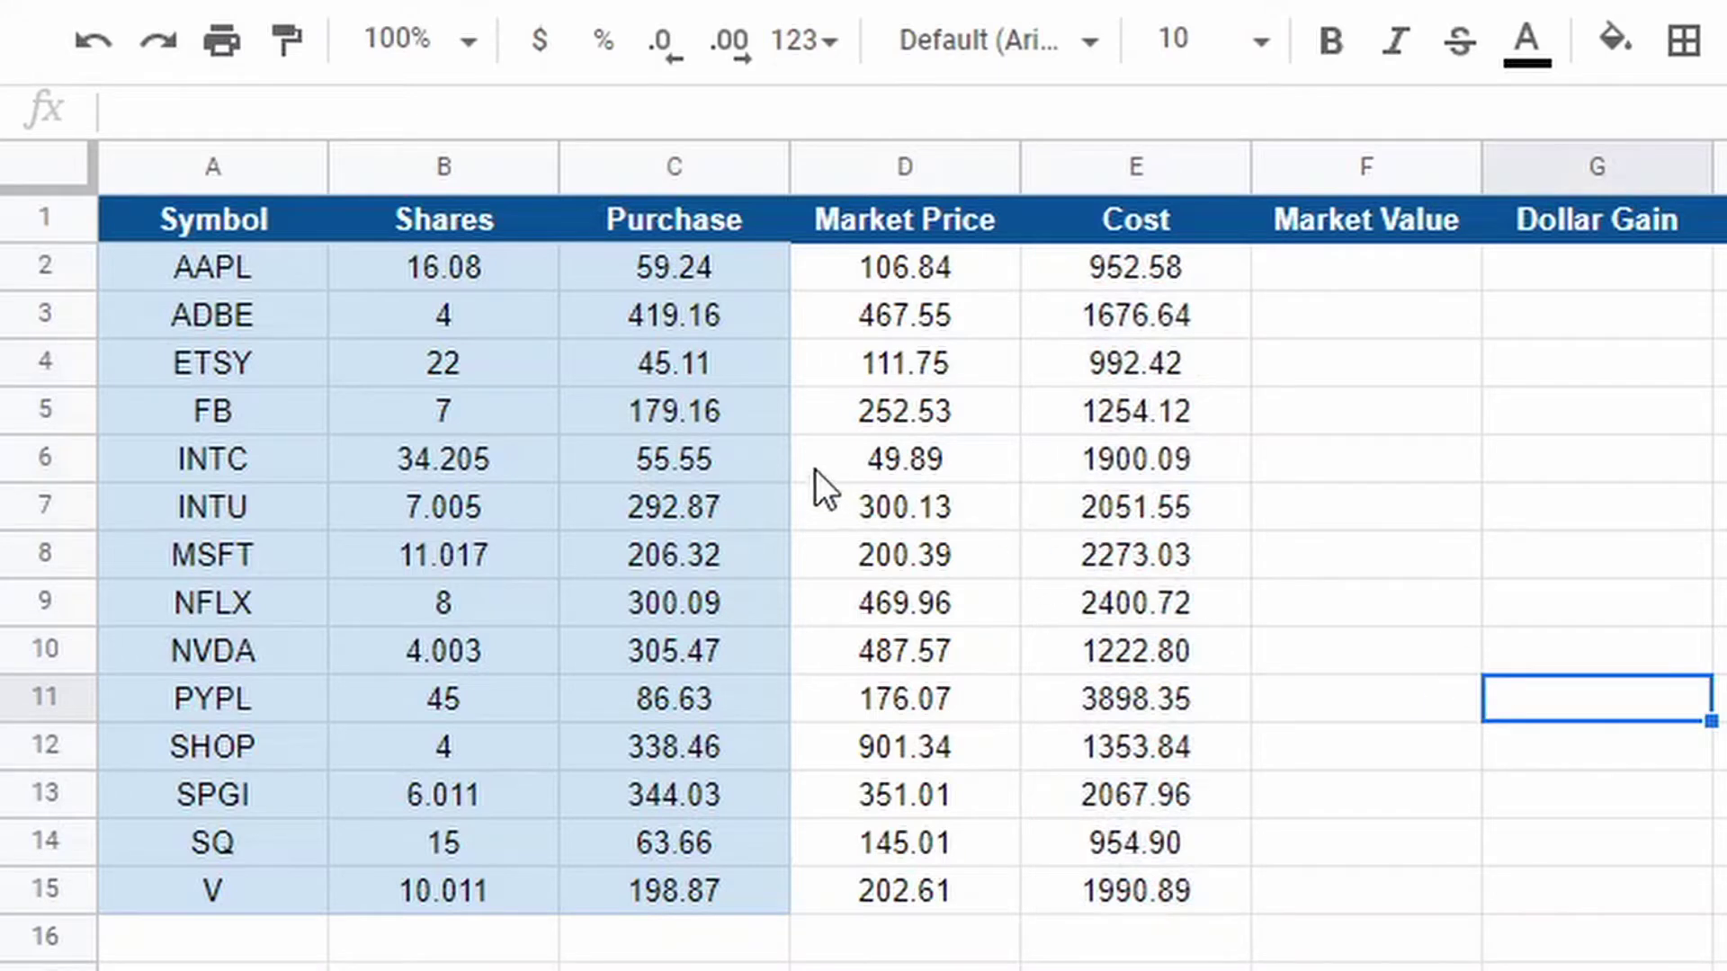
# Format C2:E15 as dollar currency, e.g. $59.24, $106.84, $952.58
pyautogui.moveTo(709, 272); pyautogui.dragTo(1067, 901)
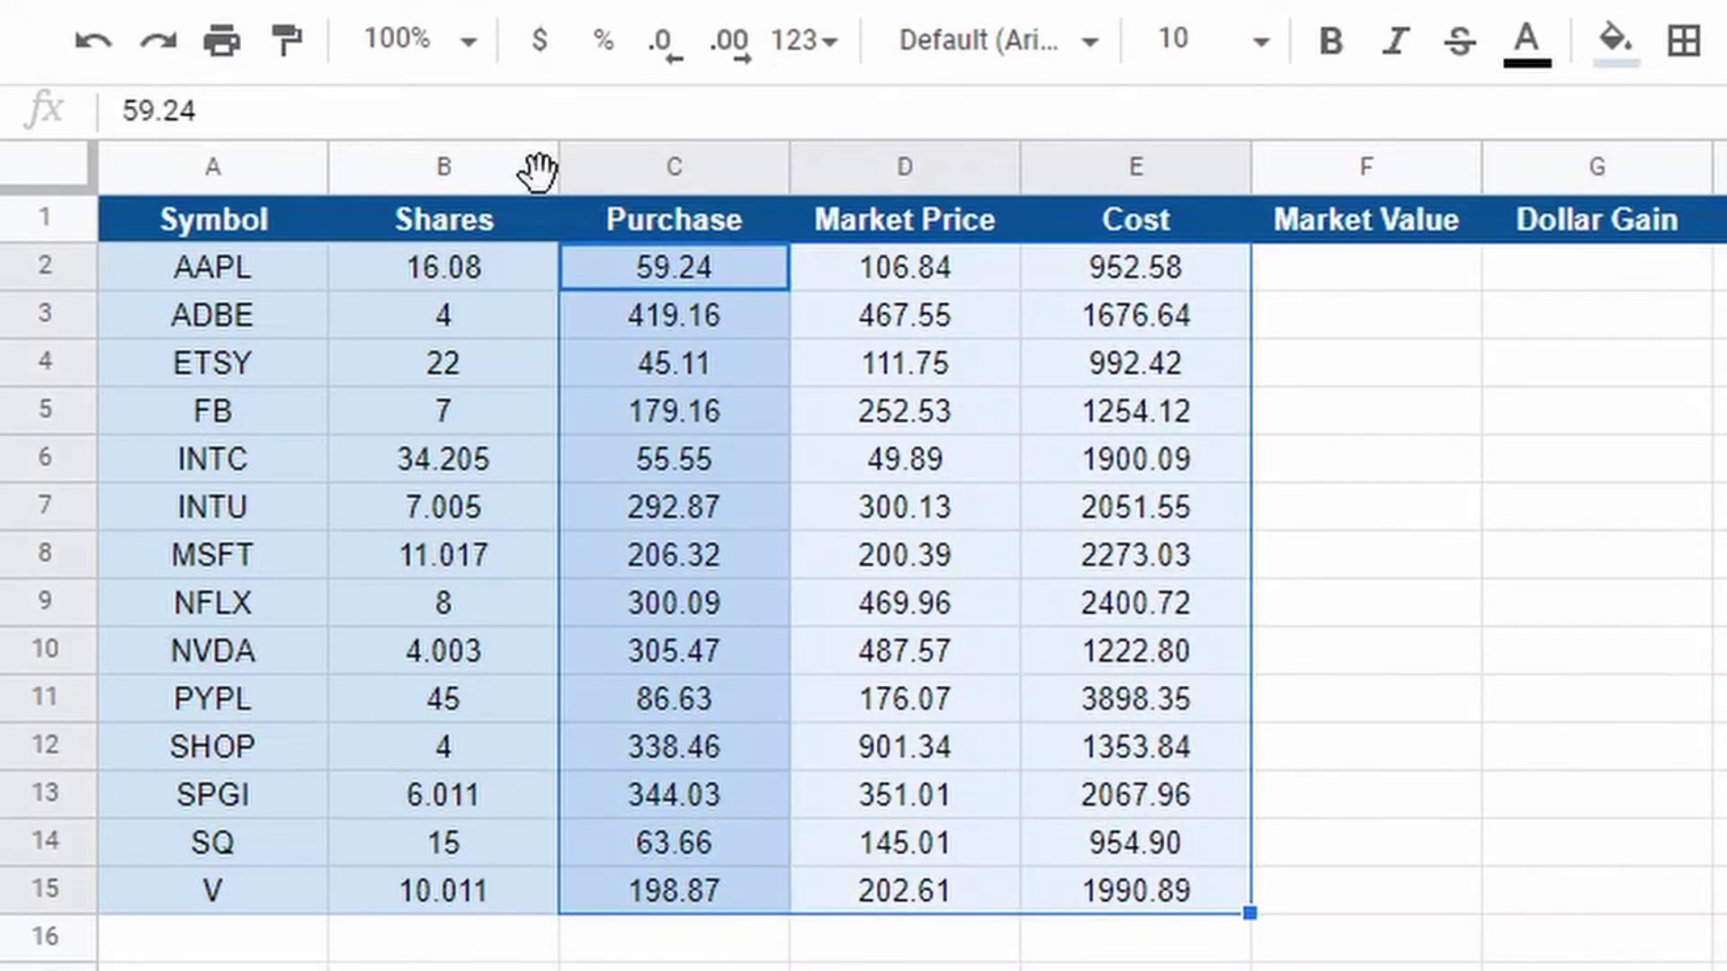
pyautogui.click(552, 27)
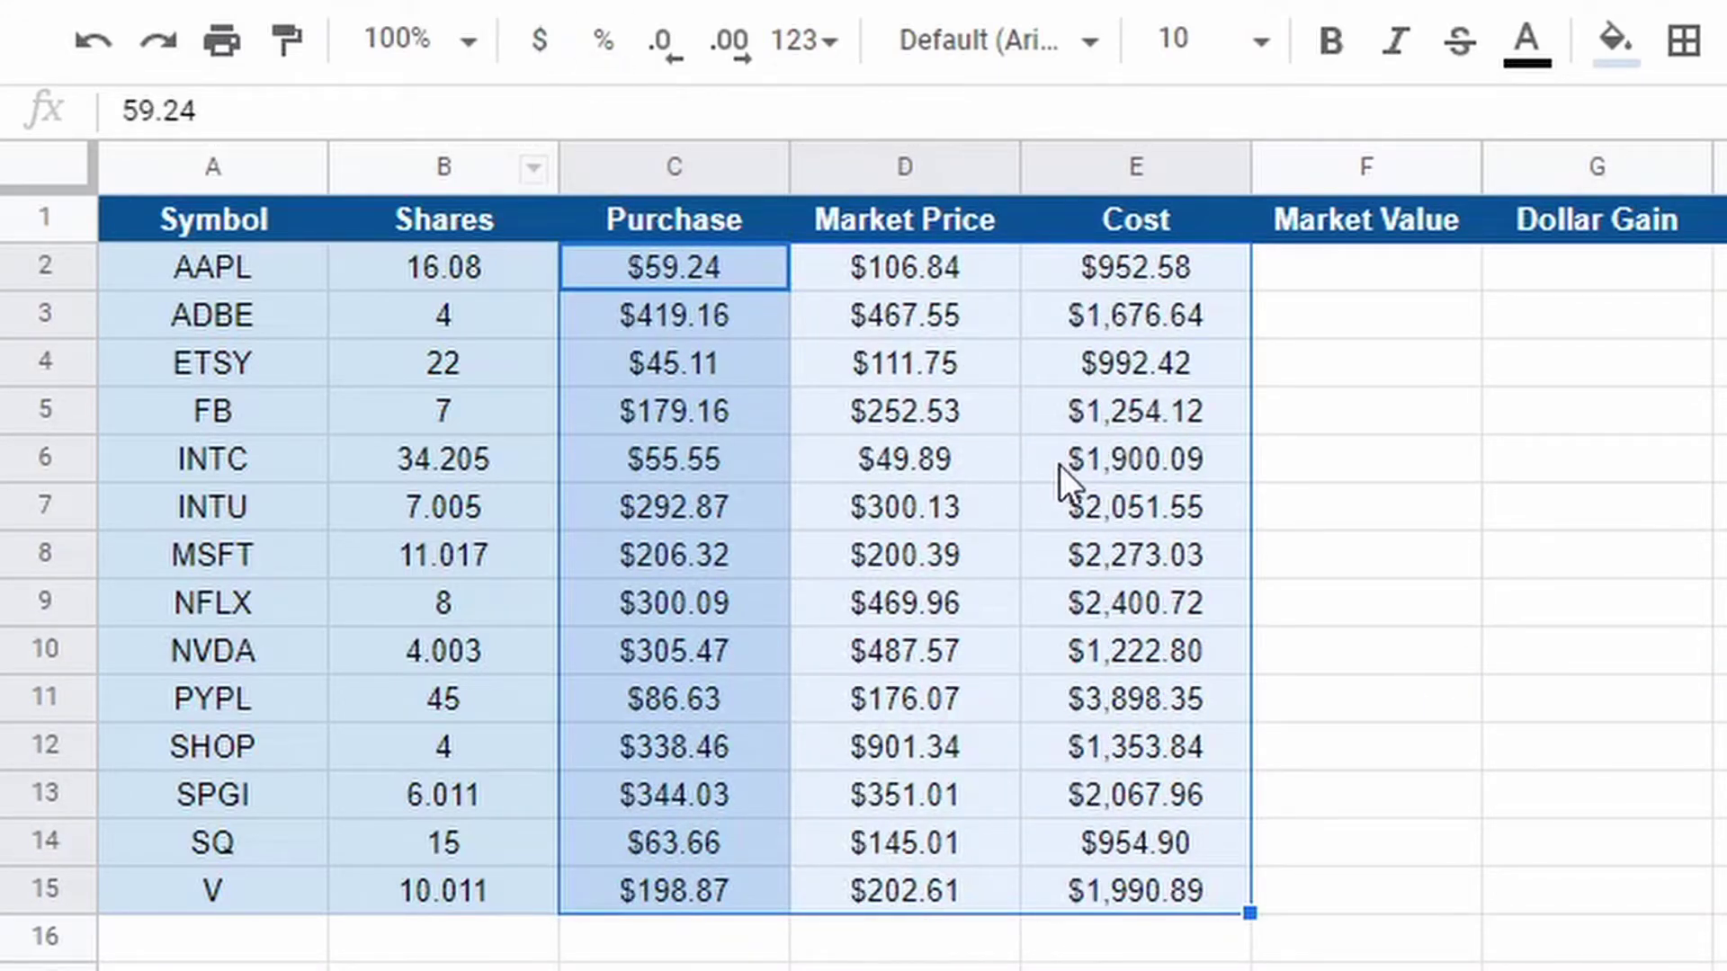
pyautogui.click(1503, 638)
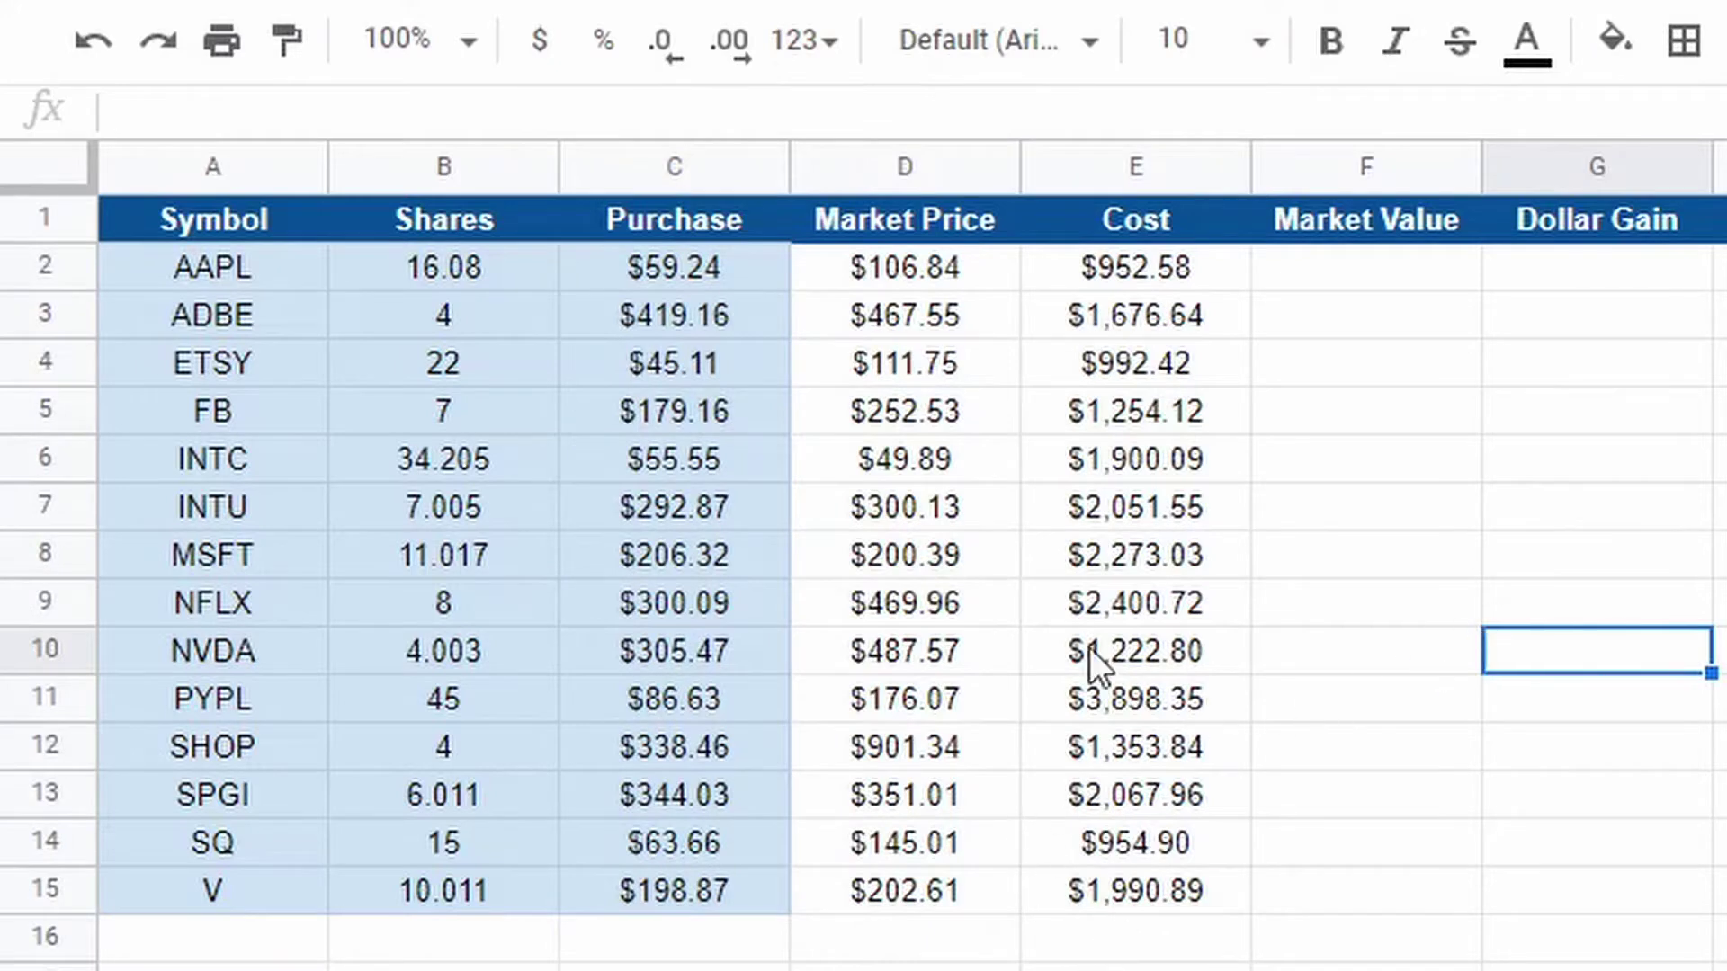
pyautogui.click(1414, 260)
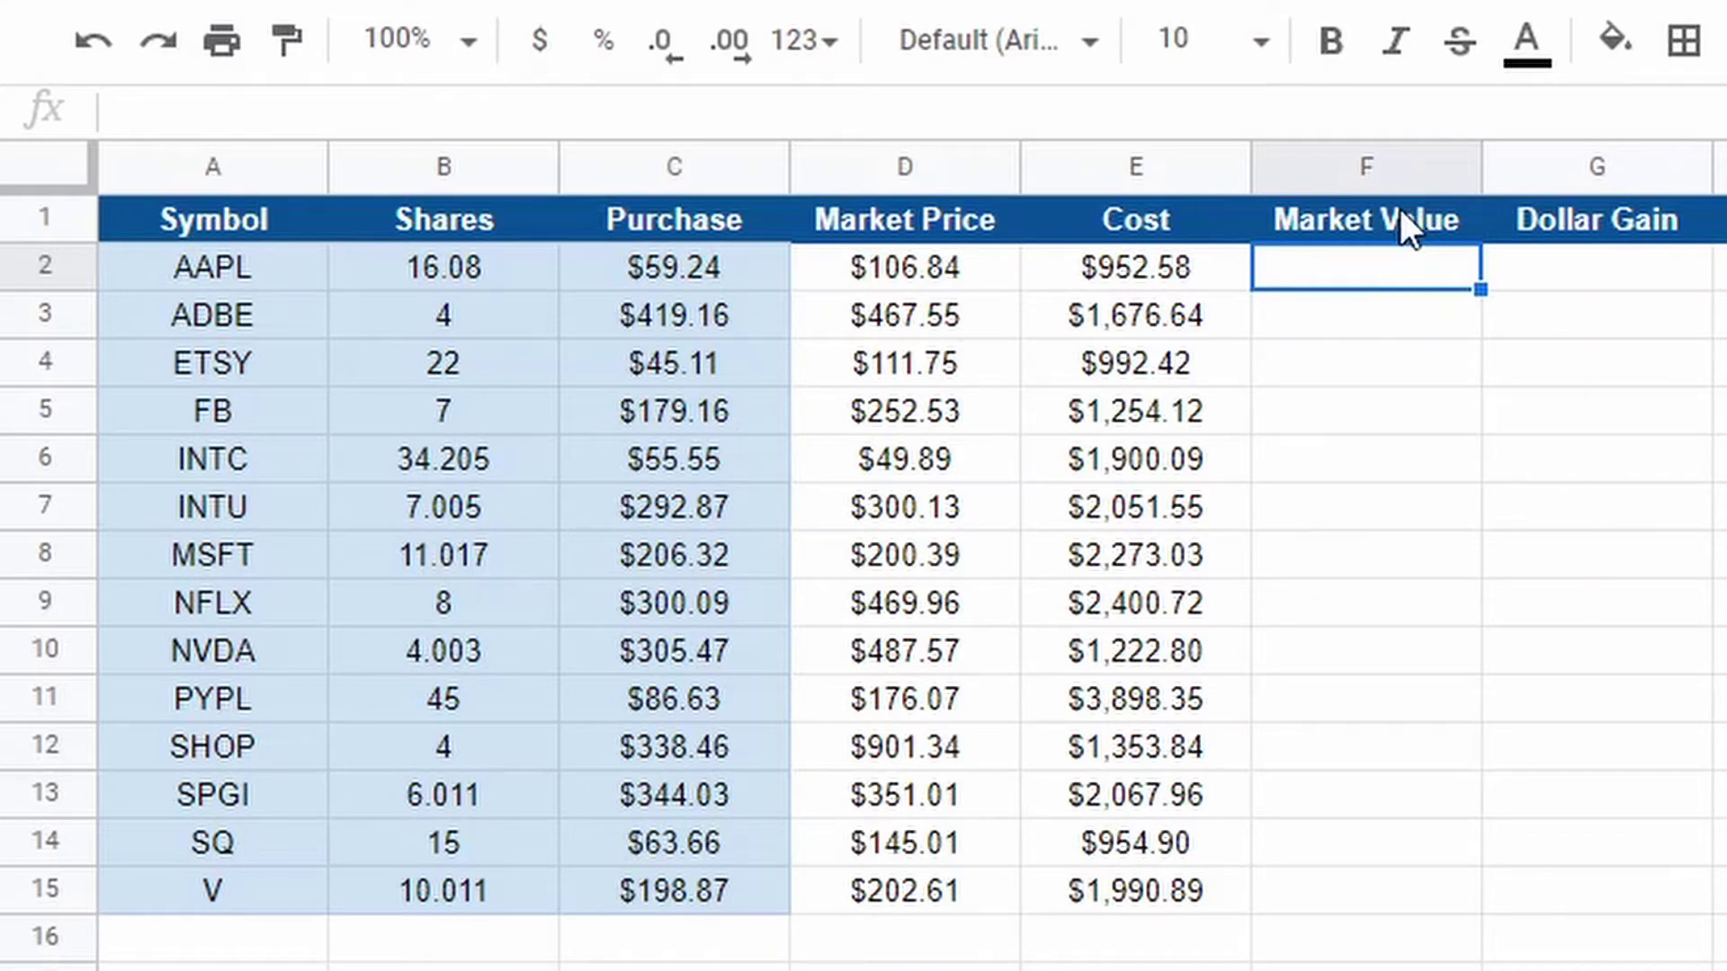
# Enter =B2*D2 in F2 to compute AAPL's market value
pyautogui.click(402, 268)
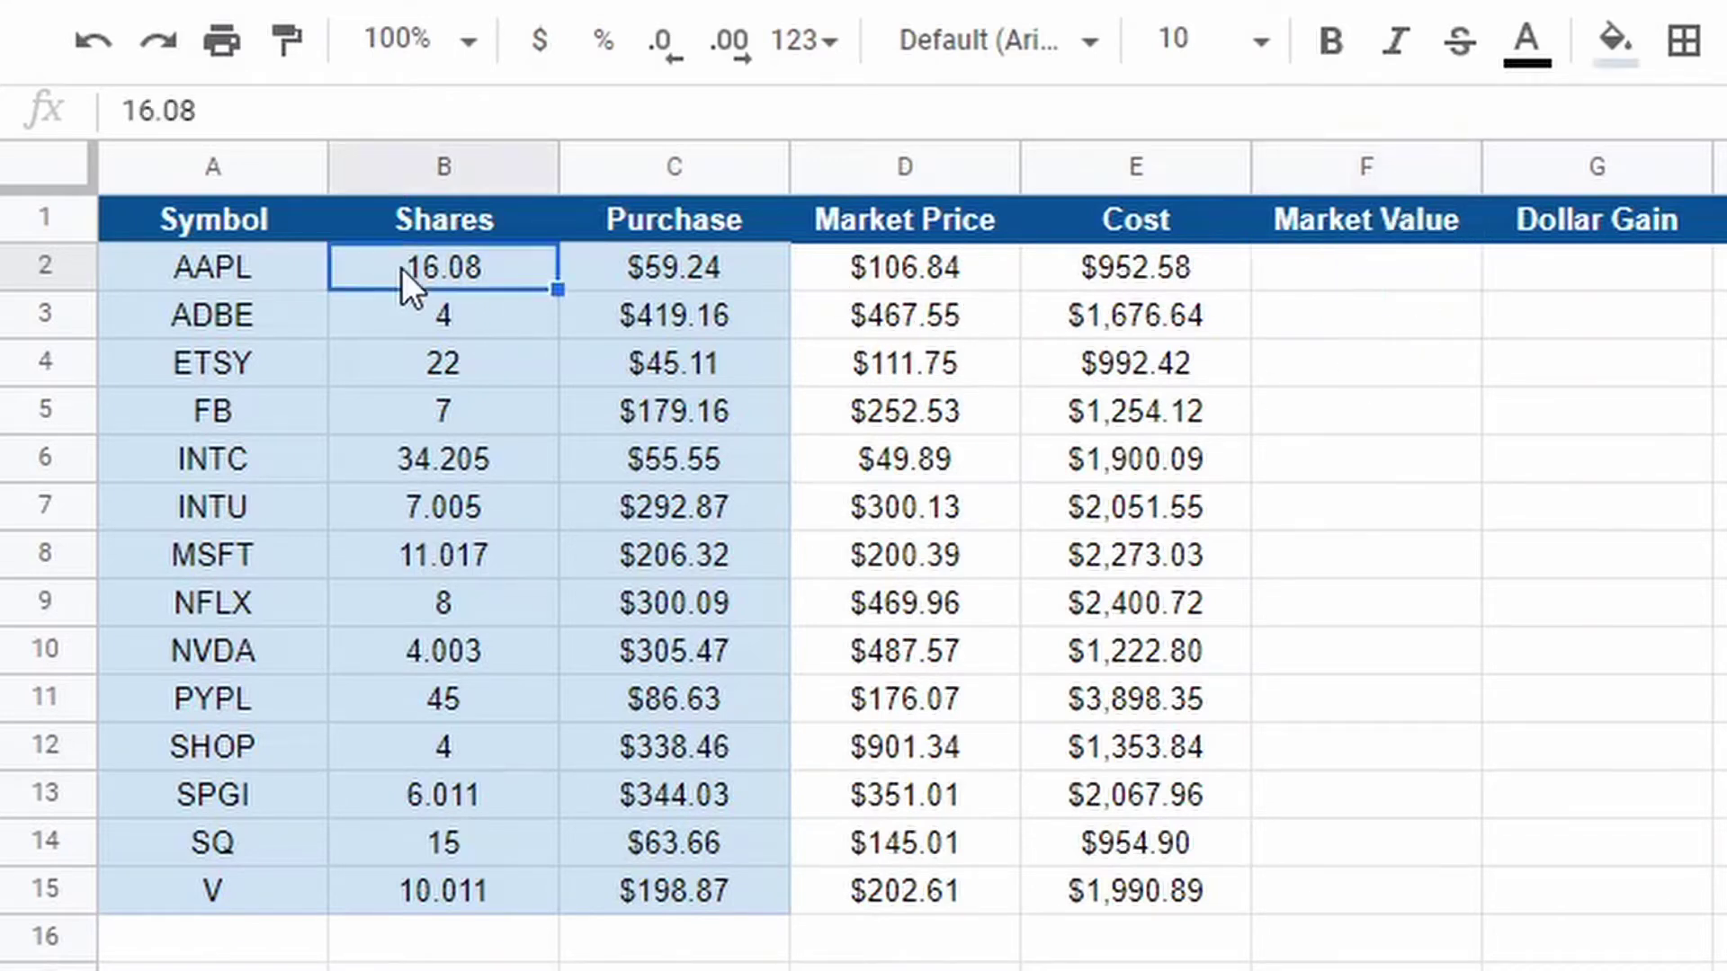
pyautogui.click(886, 270)
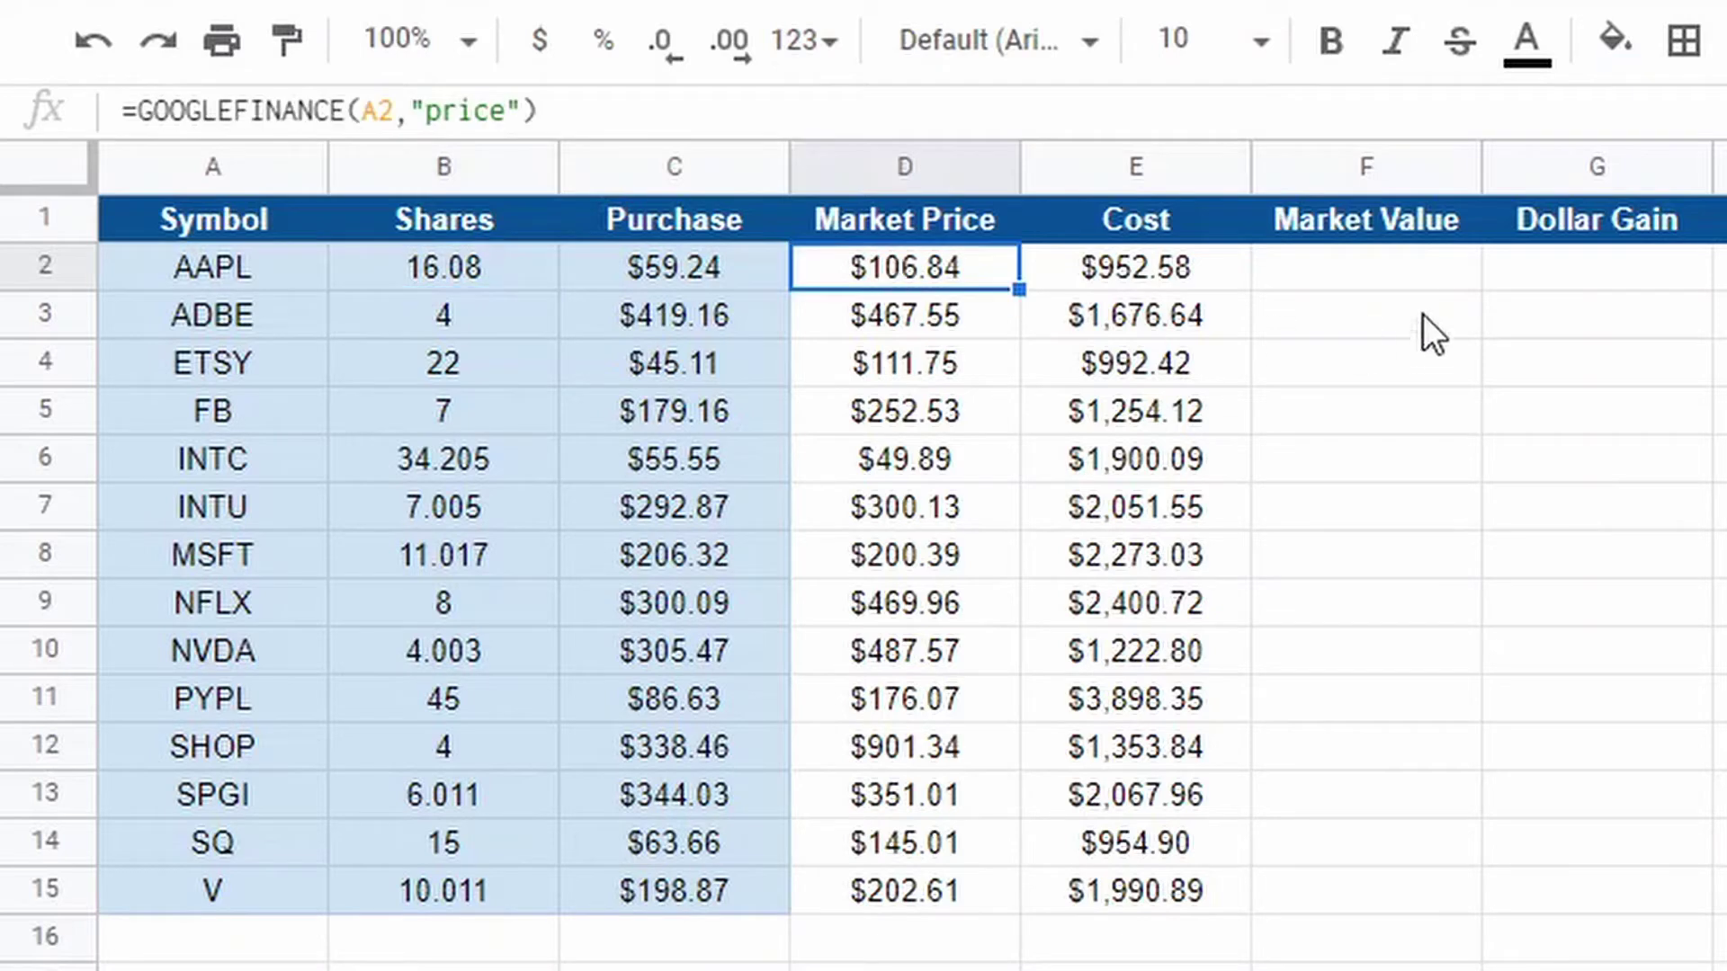
pyautogui.click(1394, 268)
pyautogui.write('=')
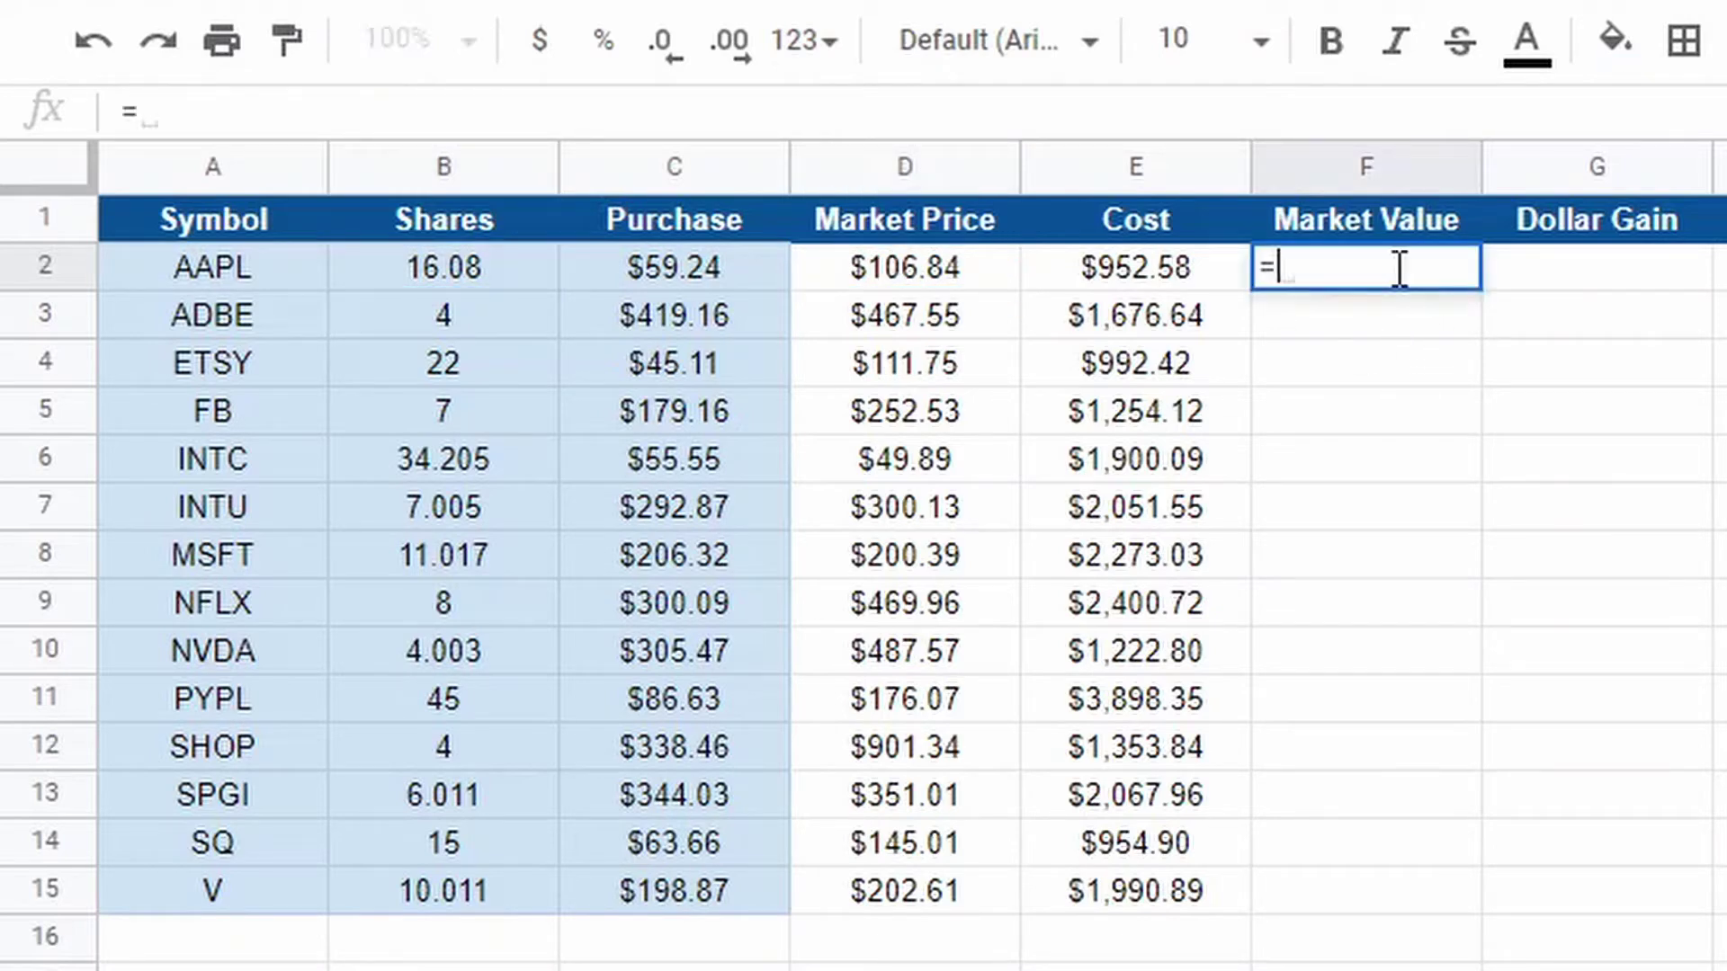
pyautogui.click(427, 273)
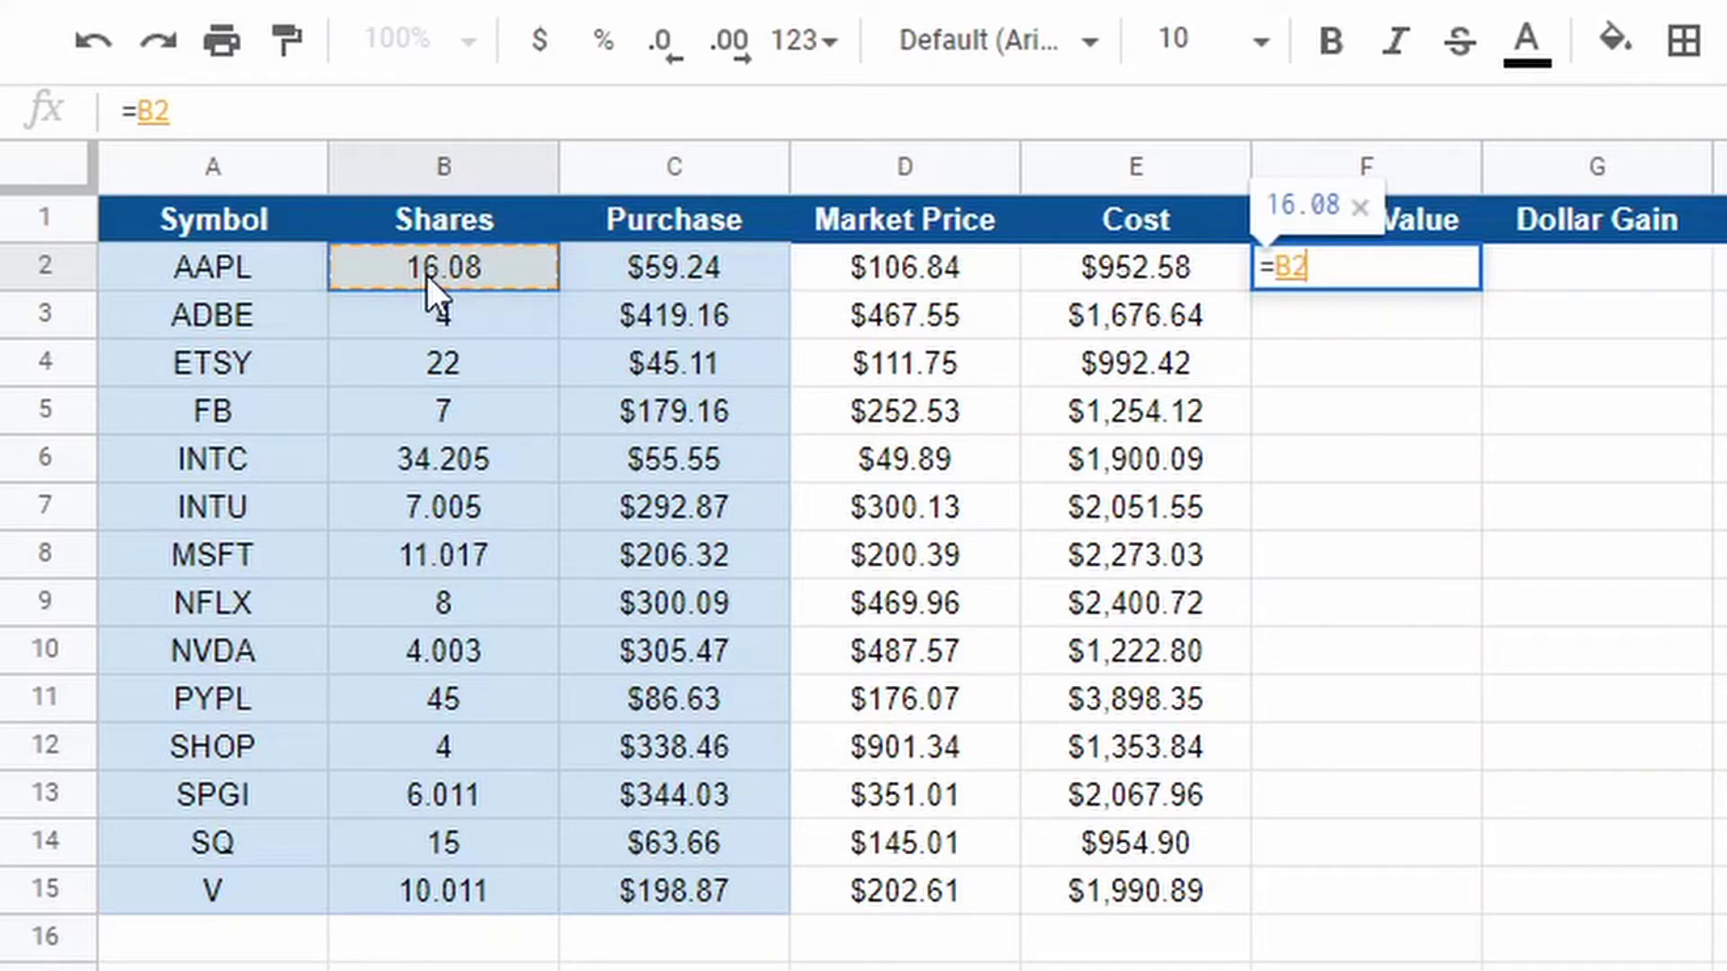
pyautogui.write('*')
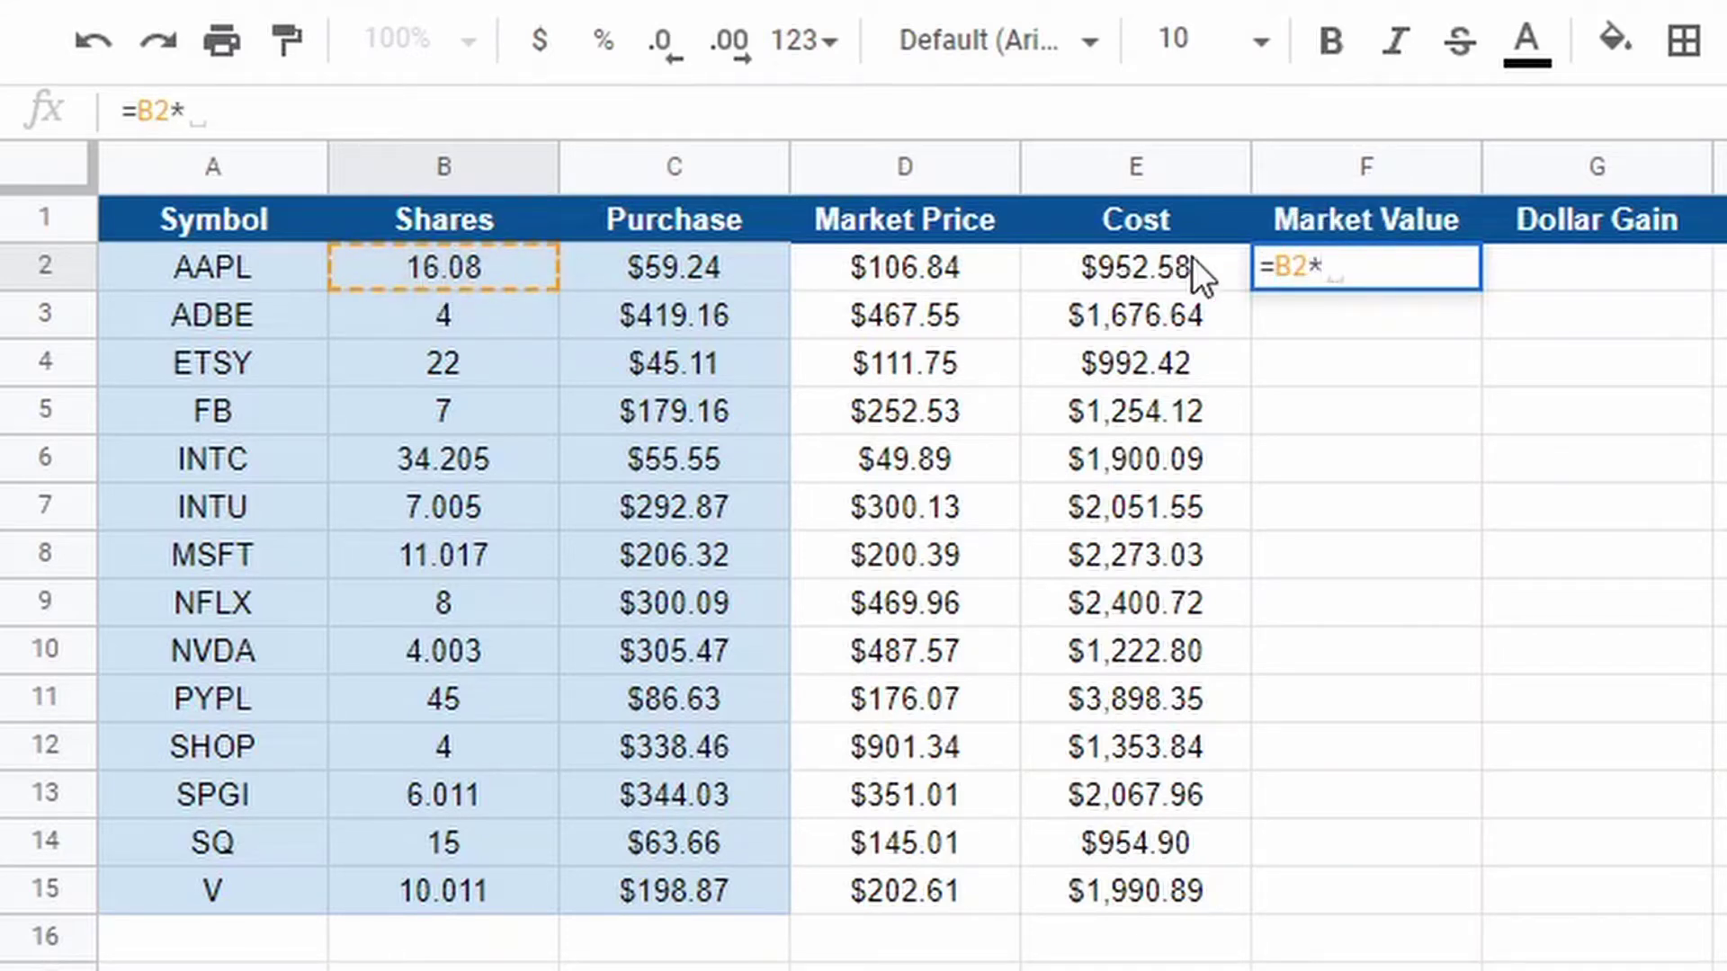
pyautogui.click(916, 268)
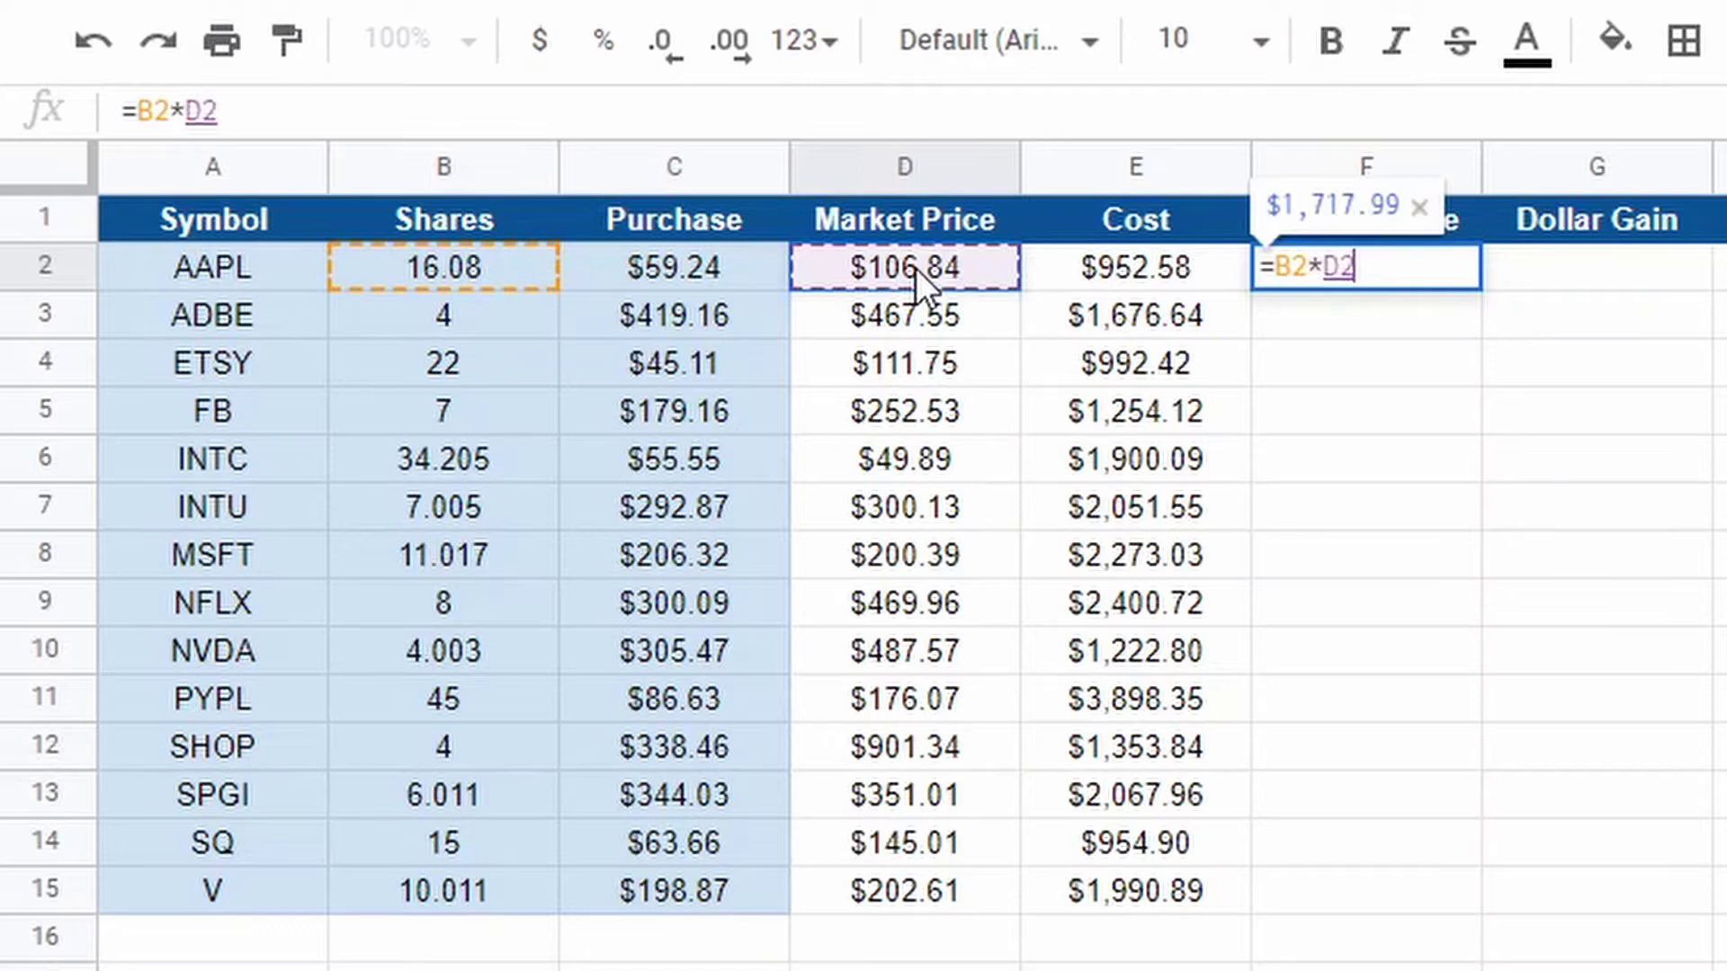
pyautogui.press('Return')
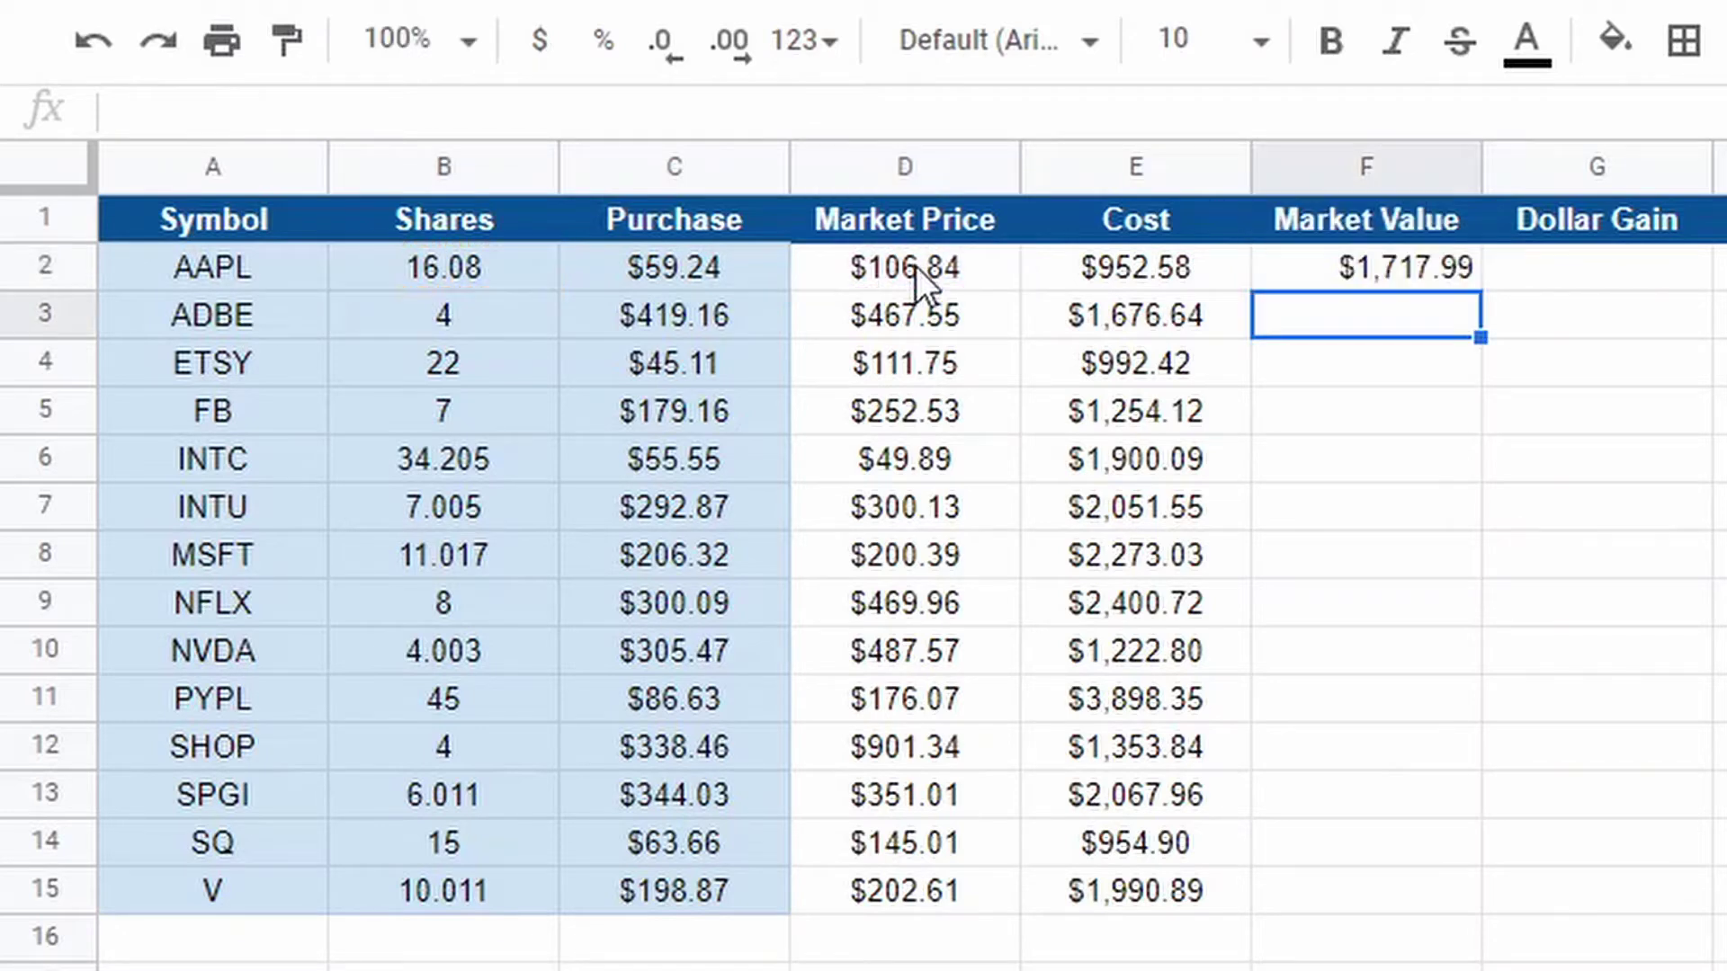
# Fill the market value formula down to F15 and centre F2:F15
pyautogui.click(1401, 261)
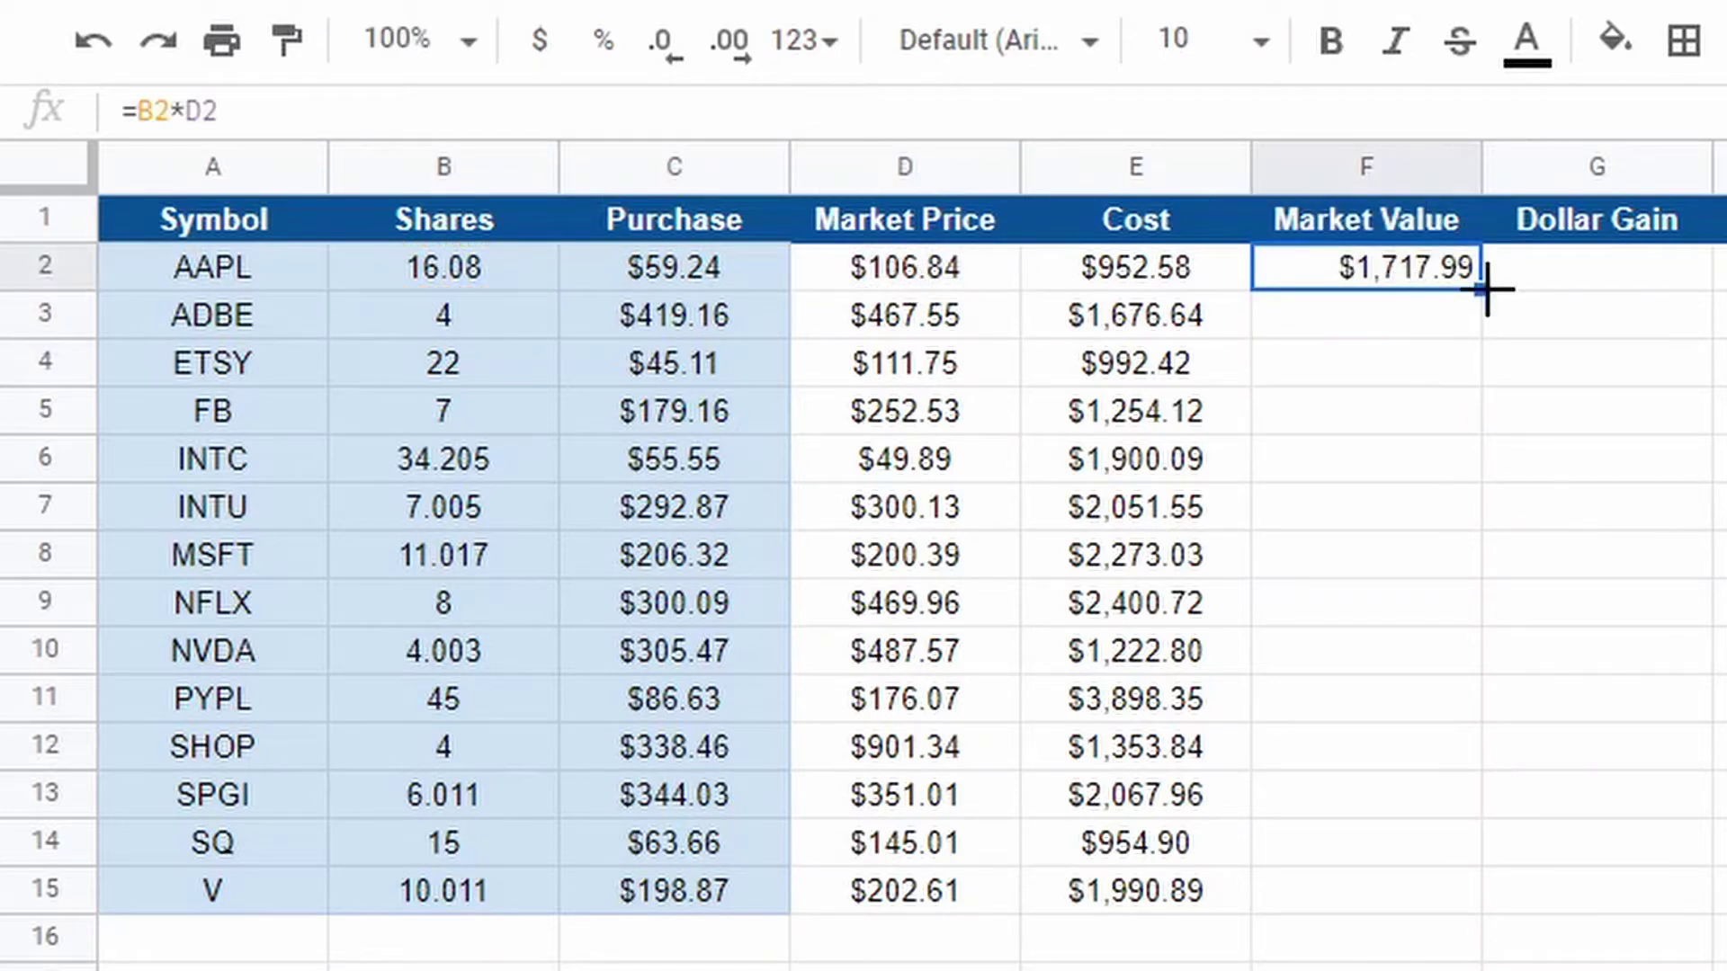
pyautogui.moveTo(1479, 290); pyautogui.dragTo(1503, 882)
pyautogui.click(1495, 651)
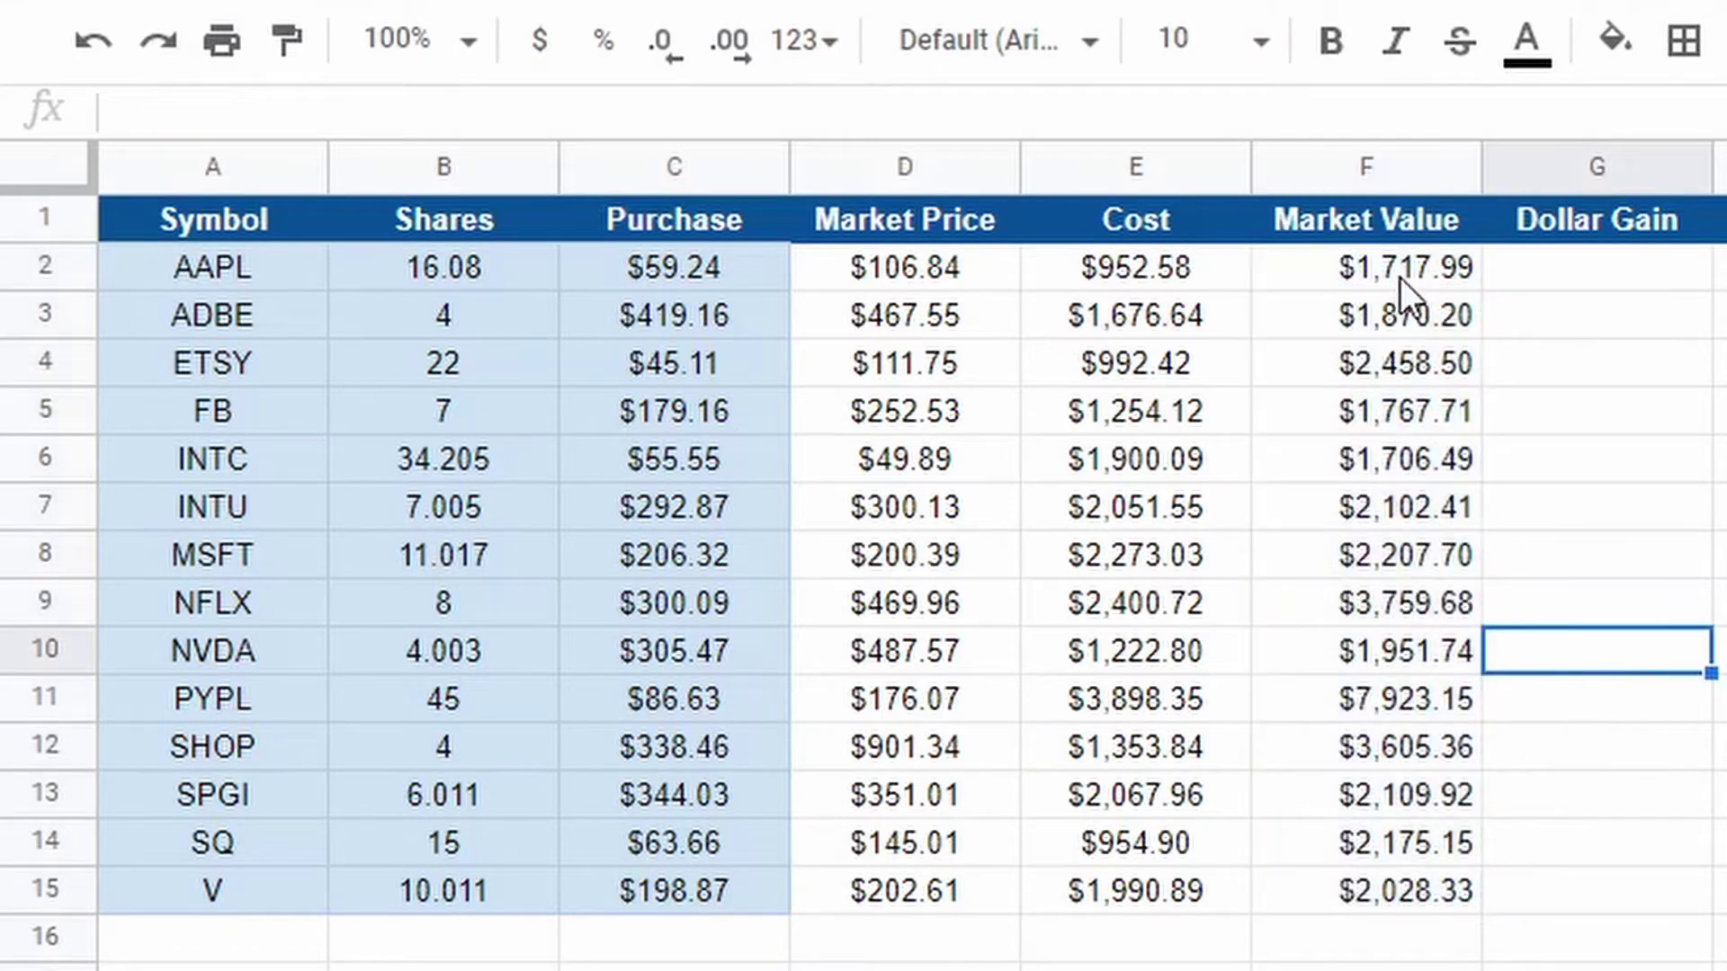
pyautogui.moveTo(1400, 269); pyautogui.dragTo(1389, 885)
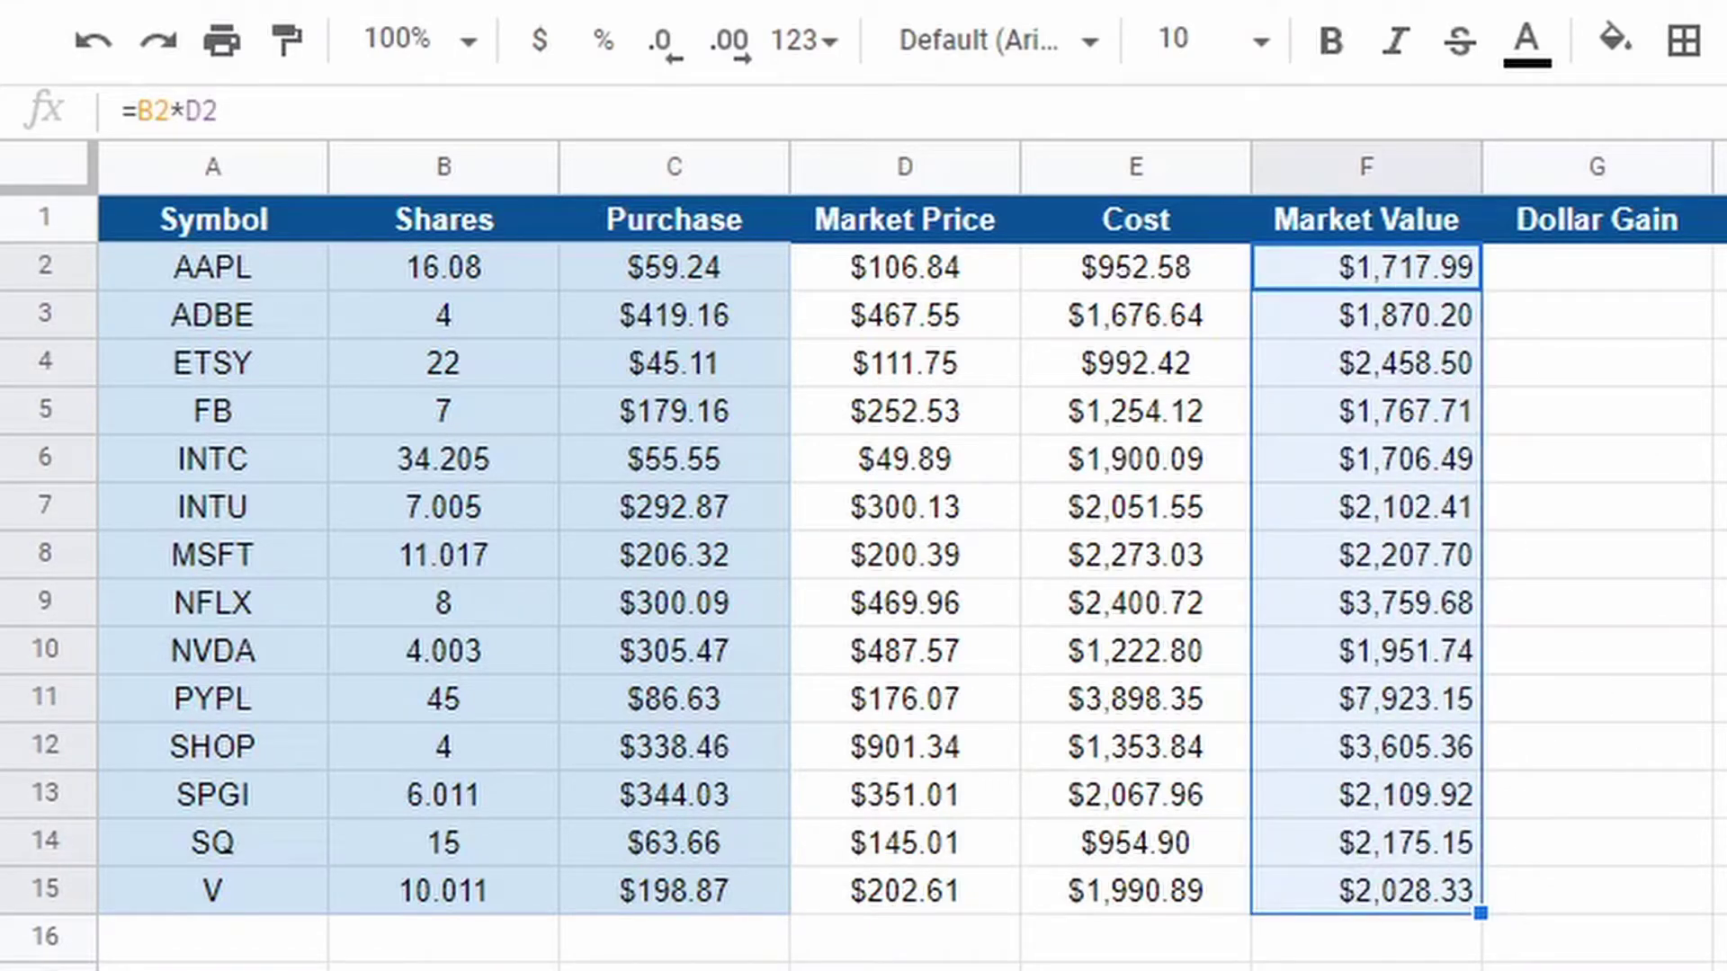
pyautogui.hotkey('ctrl', 'shift', 'e')
pyautogui.click(1720, 553)
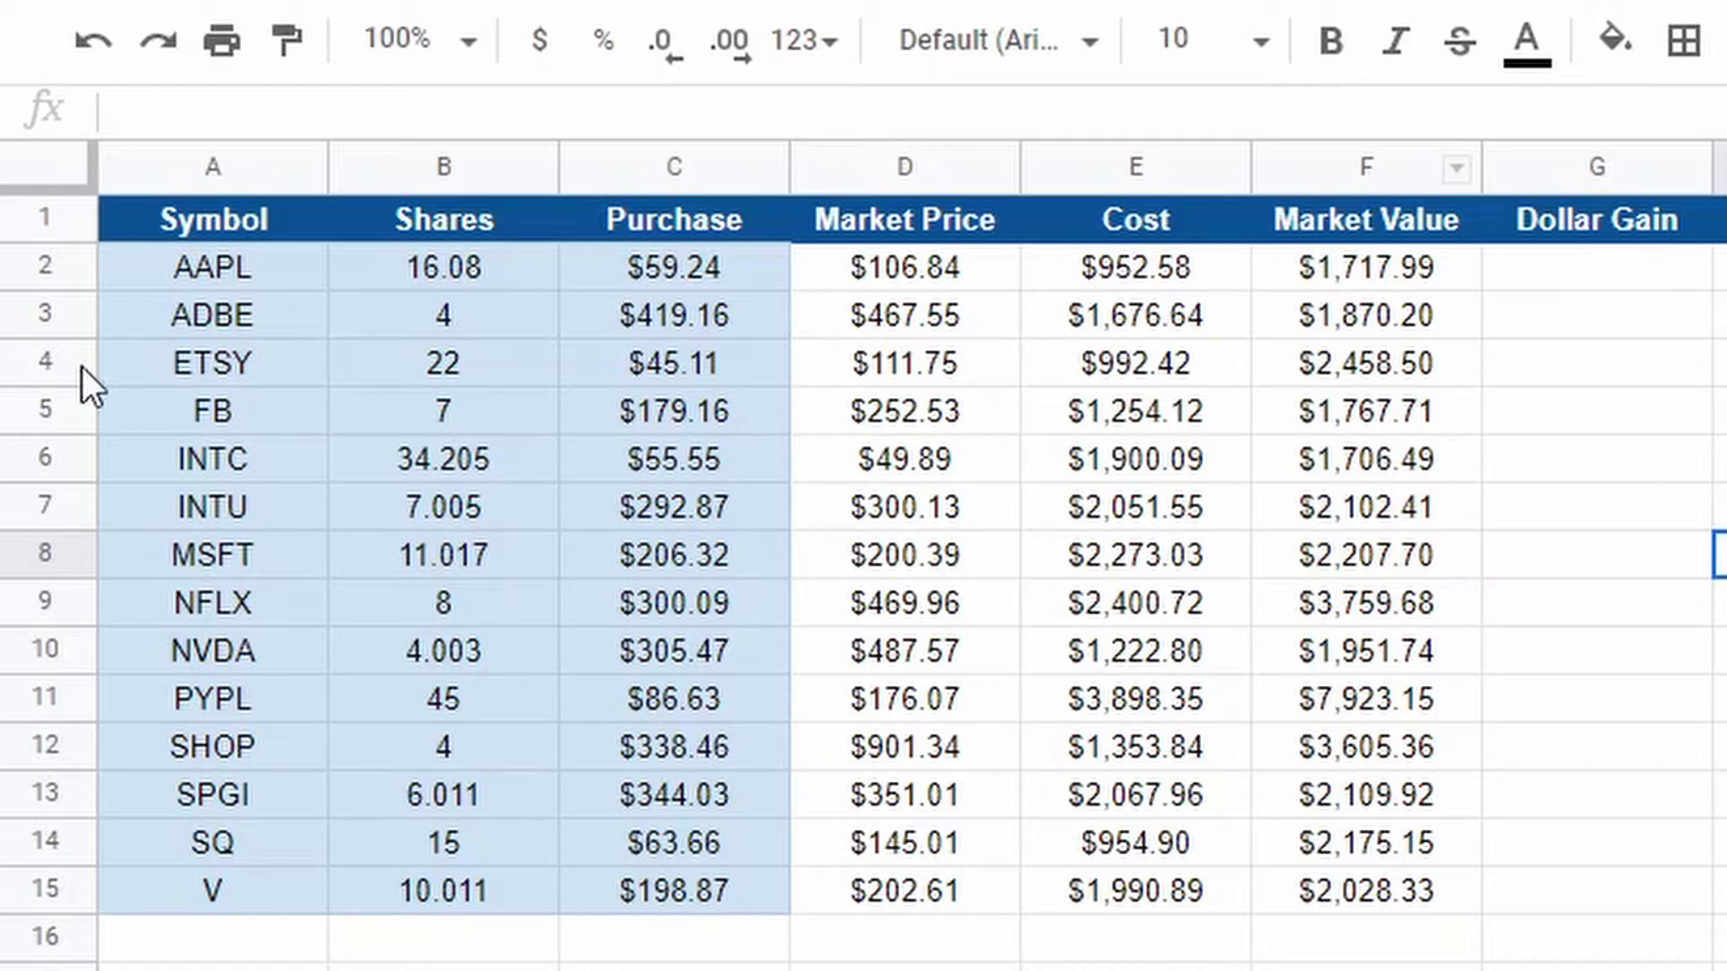
pyautogui.moveTo(940, 283); pyautogui.dragTo(909, 268)
# Fill rows 2–15 from the Market Price column to the right edge with light orange
pyautogui.click(1720, 940)
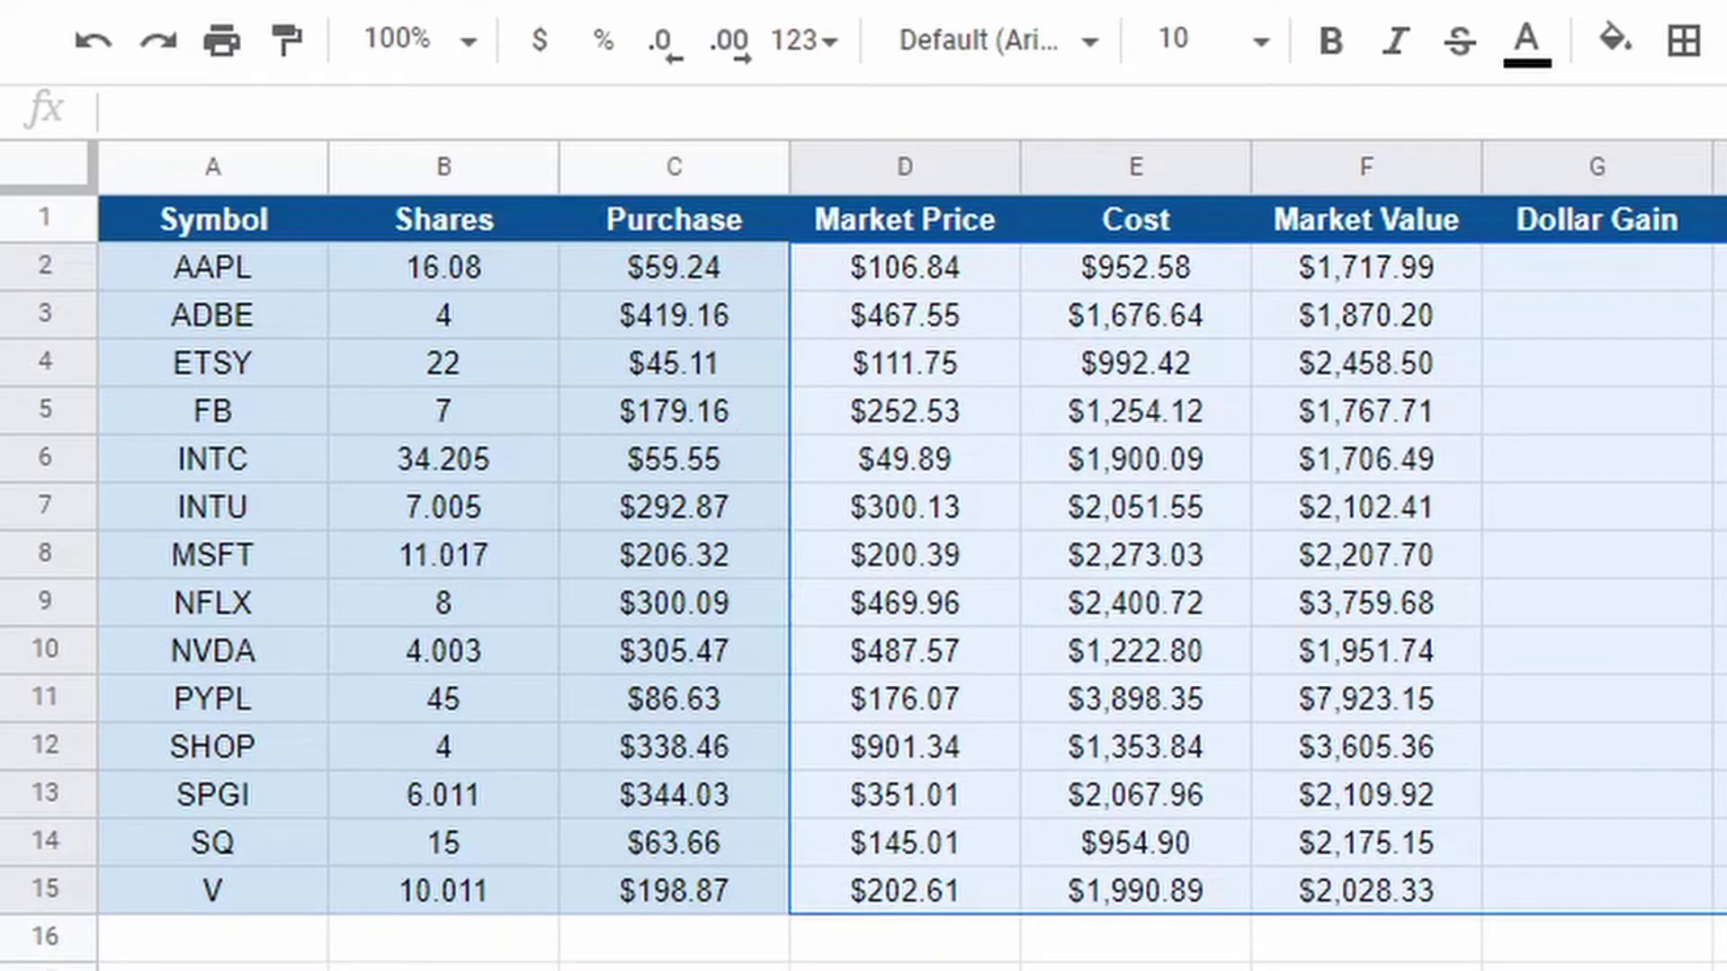
pyautogui.click(1615, 39)
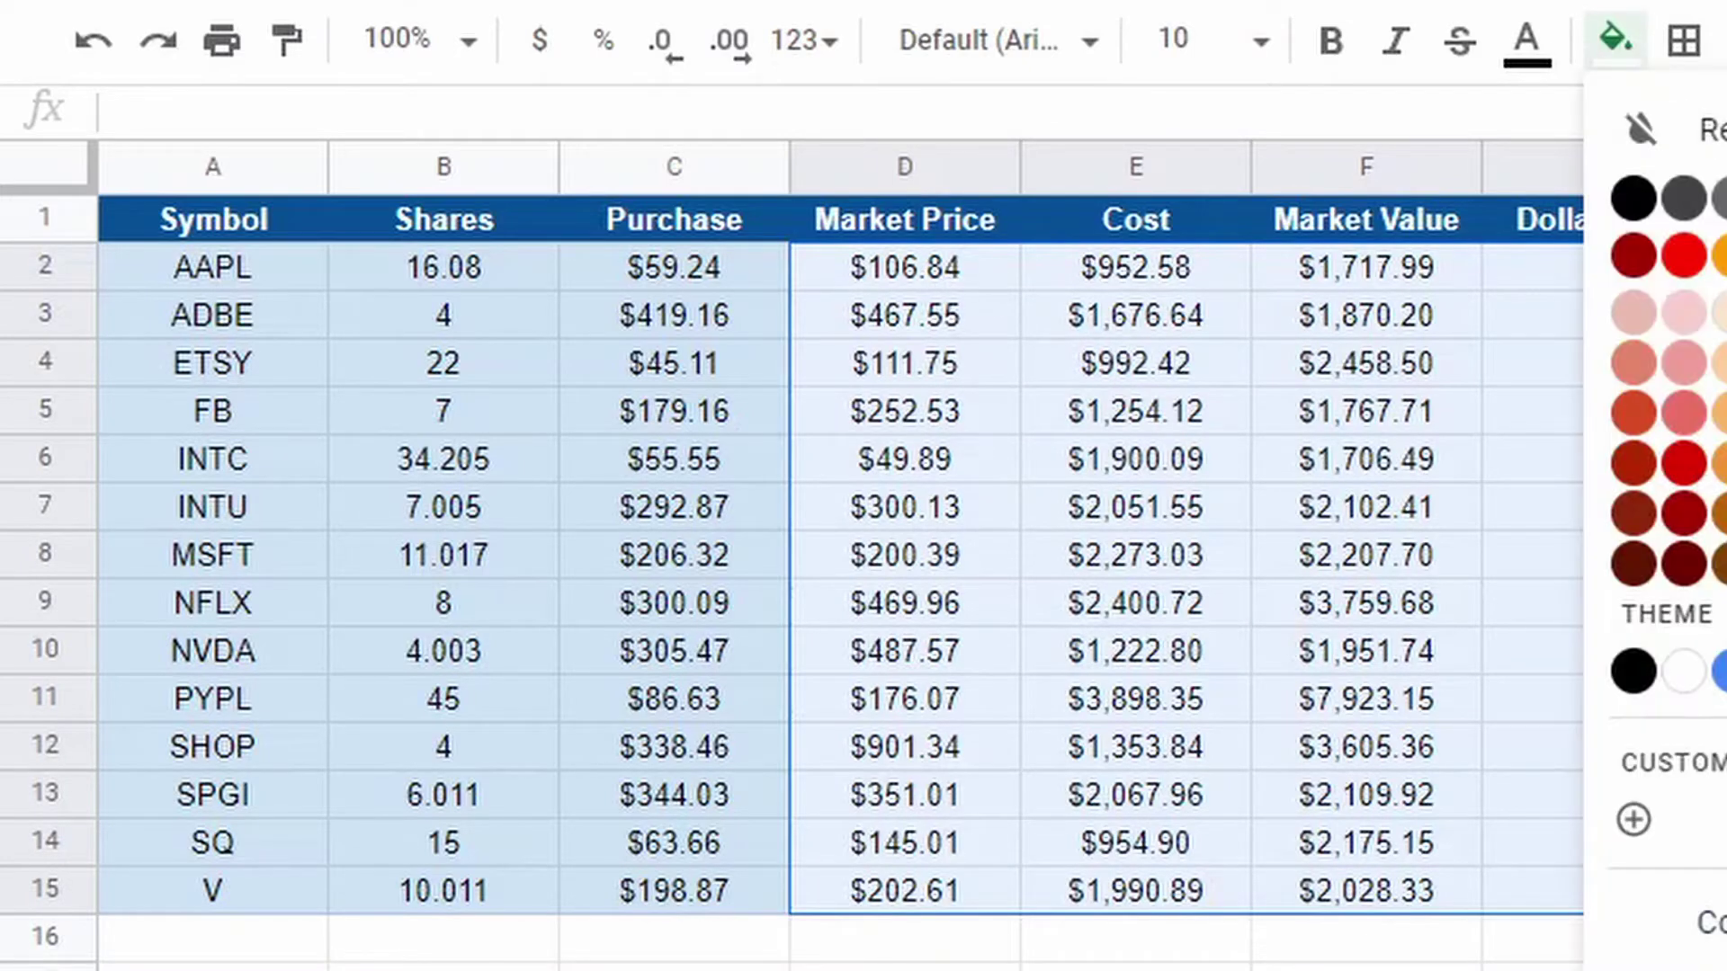
pyautogui.click(1722, 313)
pyautogui.click(1205, 945)
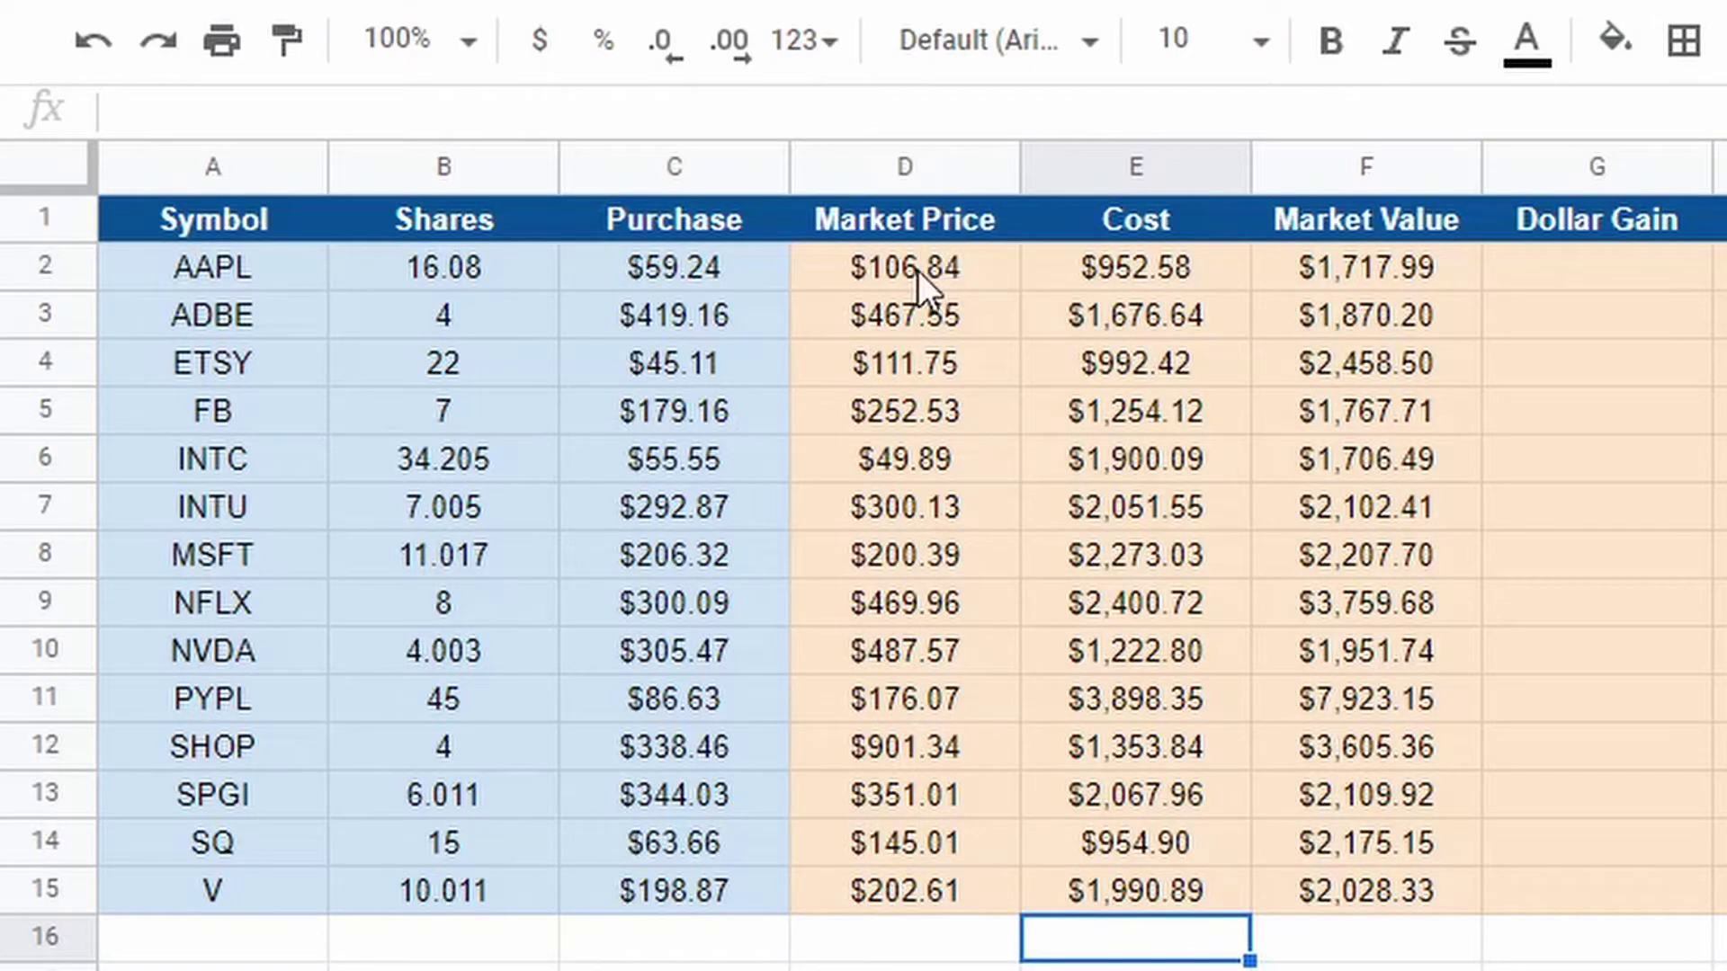
# Copy the Market Price, Cost and Market Value formulas in columns D–F down to row 25
pyautogui.moveTo(919, 271); pyautogui.dragTo(910, 888)
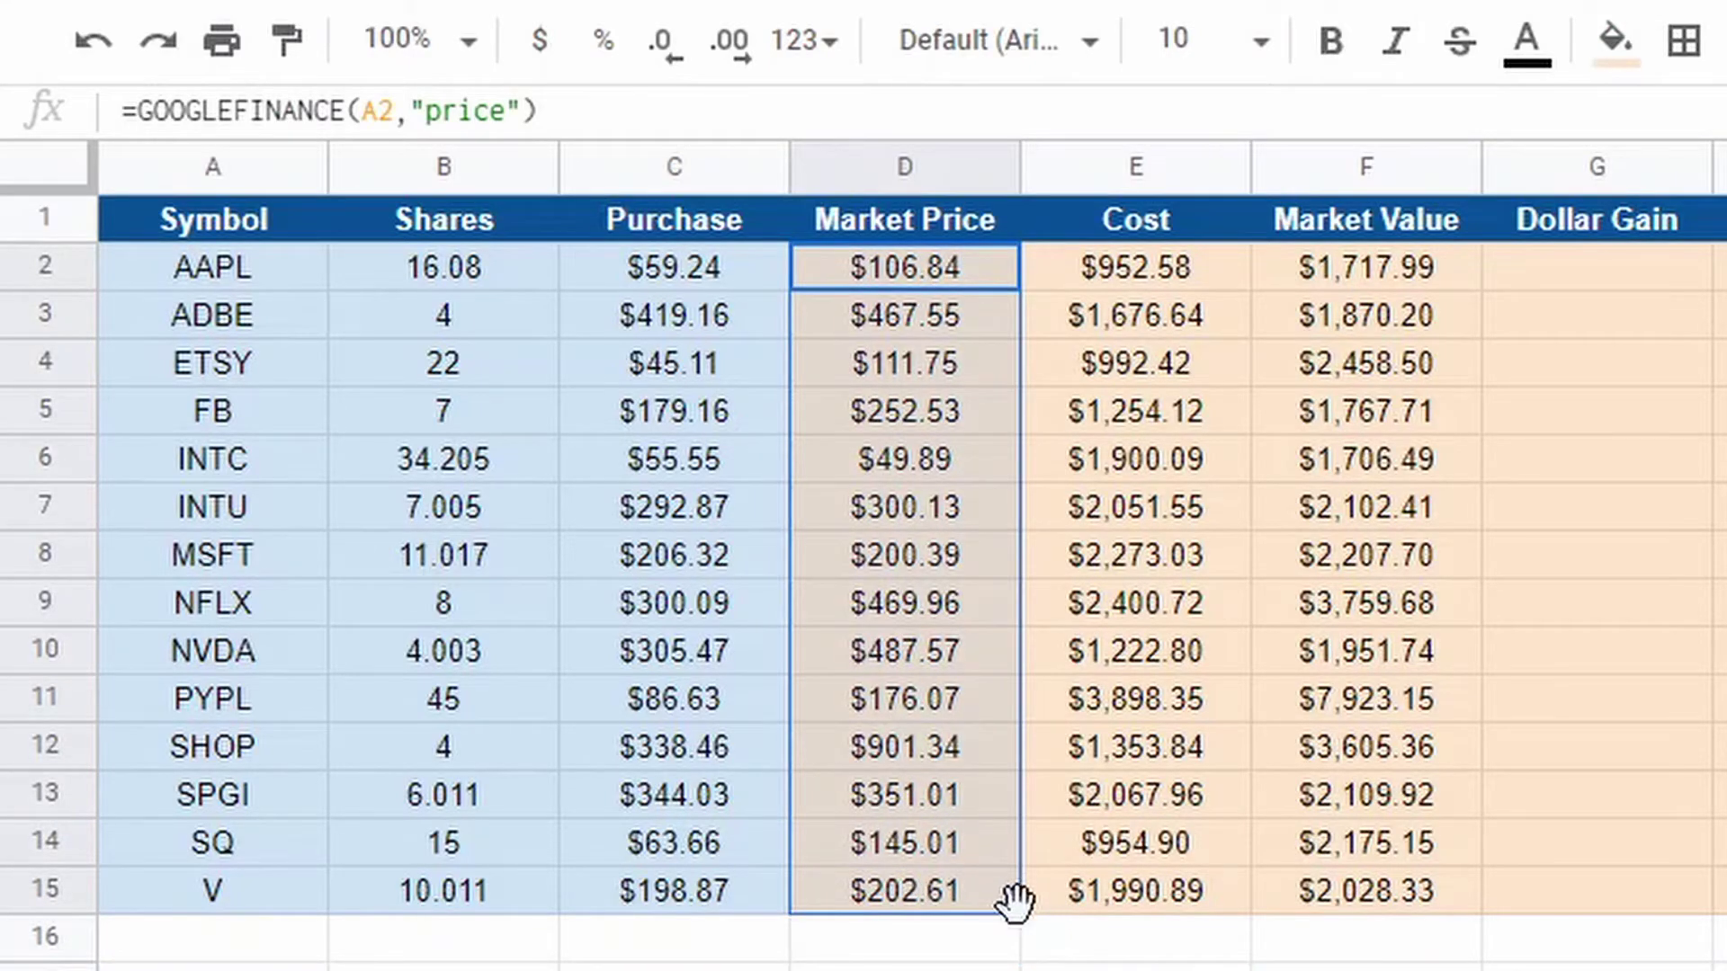
pyautogui.moveTo(1019, 913); pyautogui.dragTo(1019, 970)
pyautogui.moveTo(749, 970); pyautogui.dragTo(773, 970)
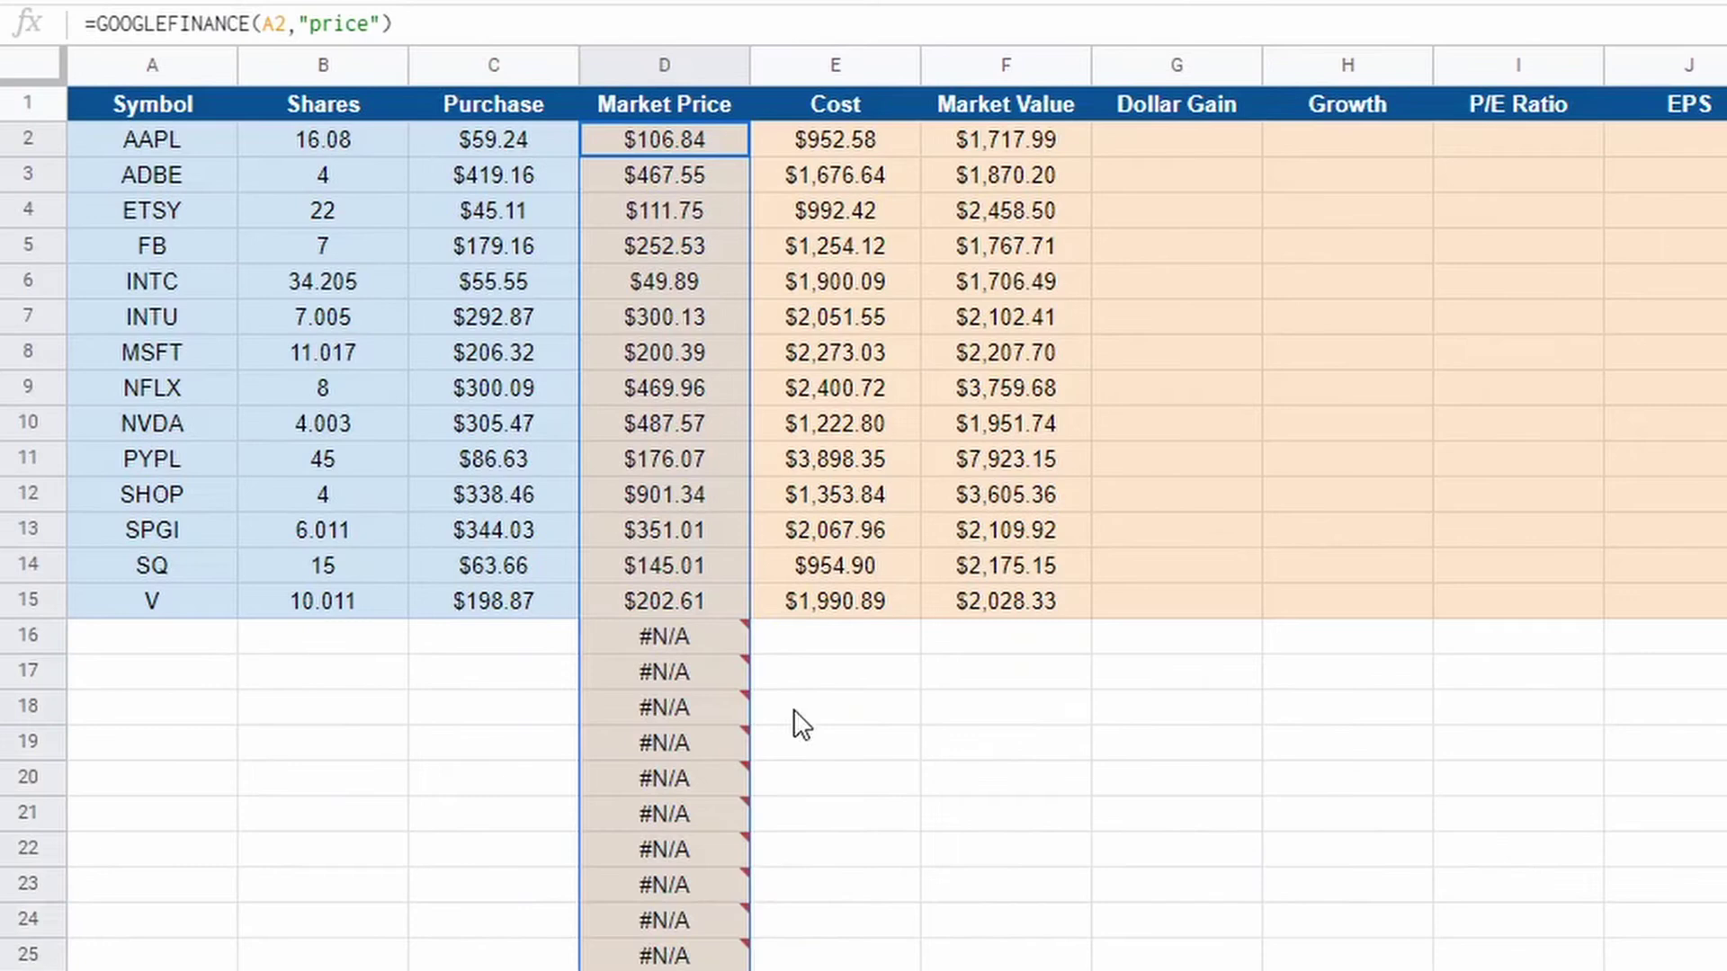
pyautogui.moveTo(878, 144); pyautogui.dragTo(919, 969)
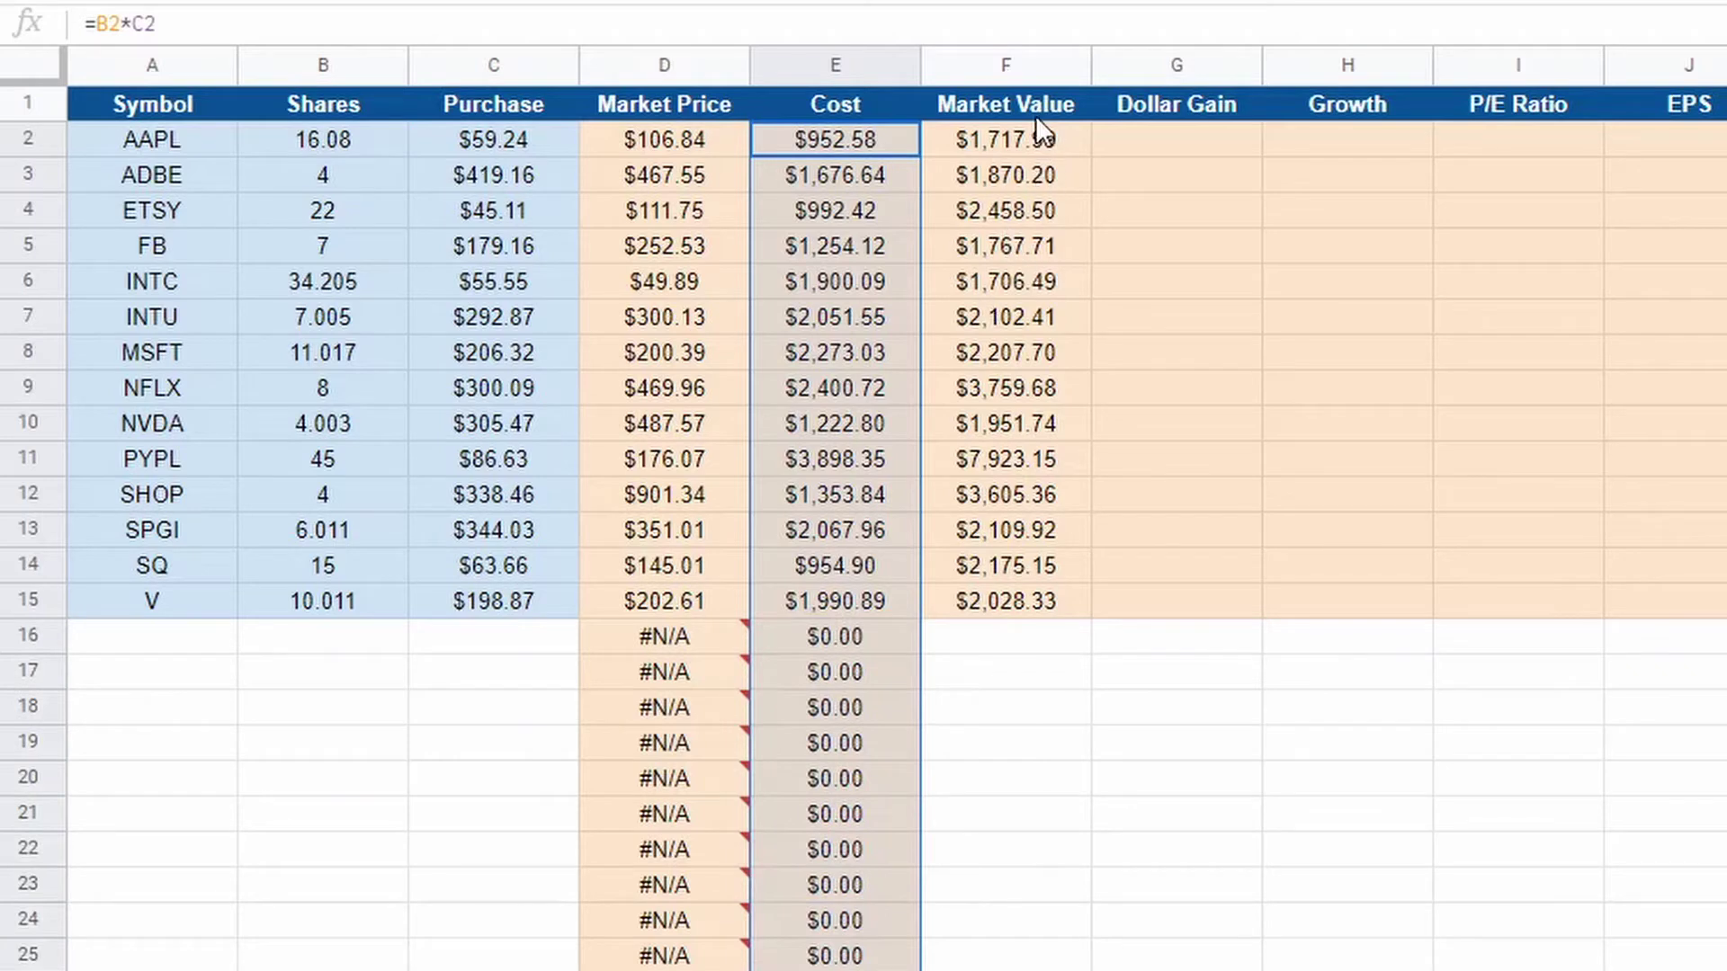
pyautogui.moveTo(1025, 139); pyautogui.dragTo(1093, 970)
pyautogui.click(1286, 960)
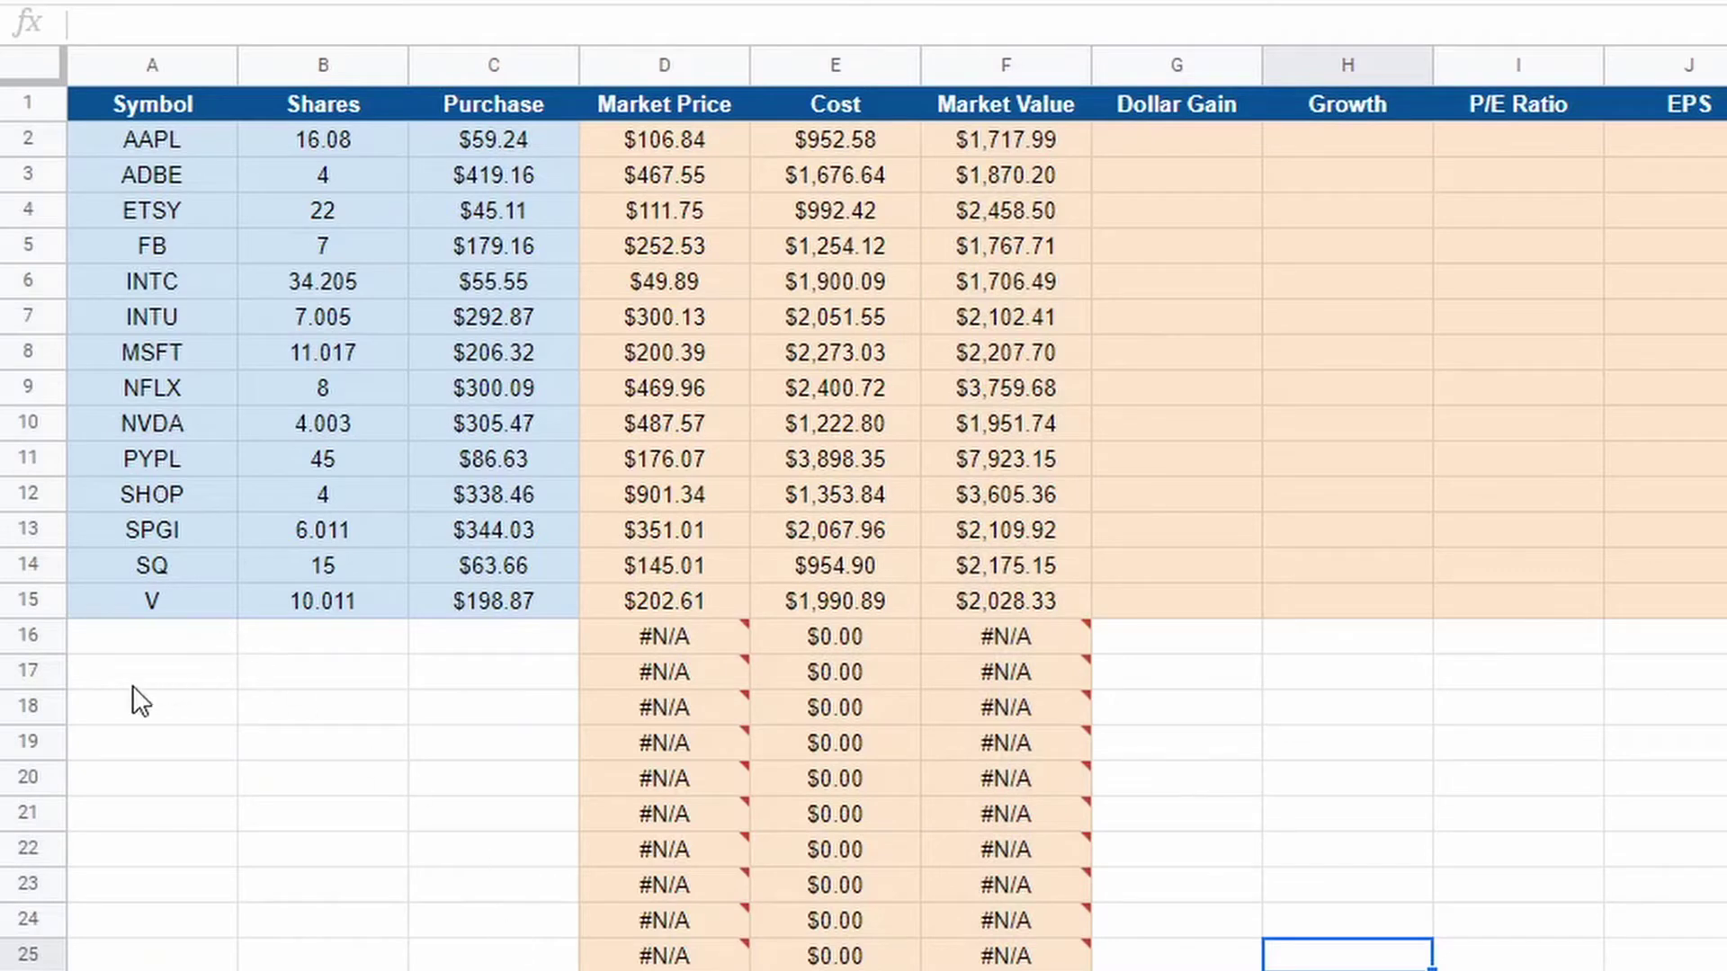
# Enter a test VZ row below the list with 10 shares bought at 50
pyautogui.click(144, 635)
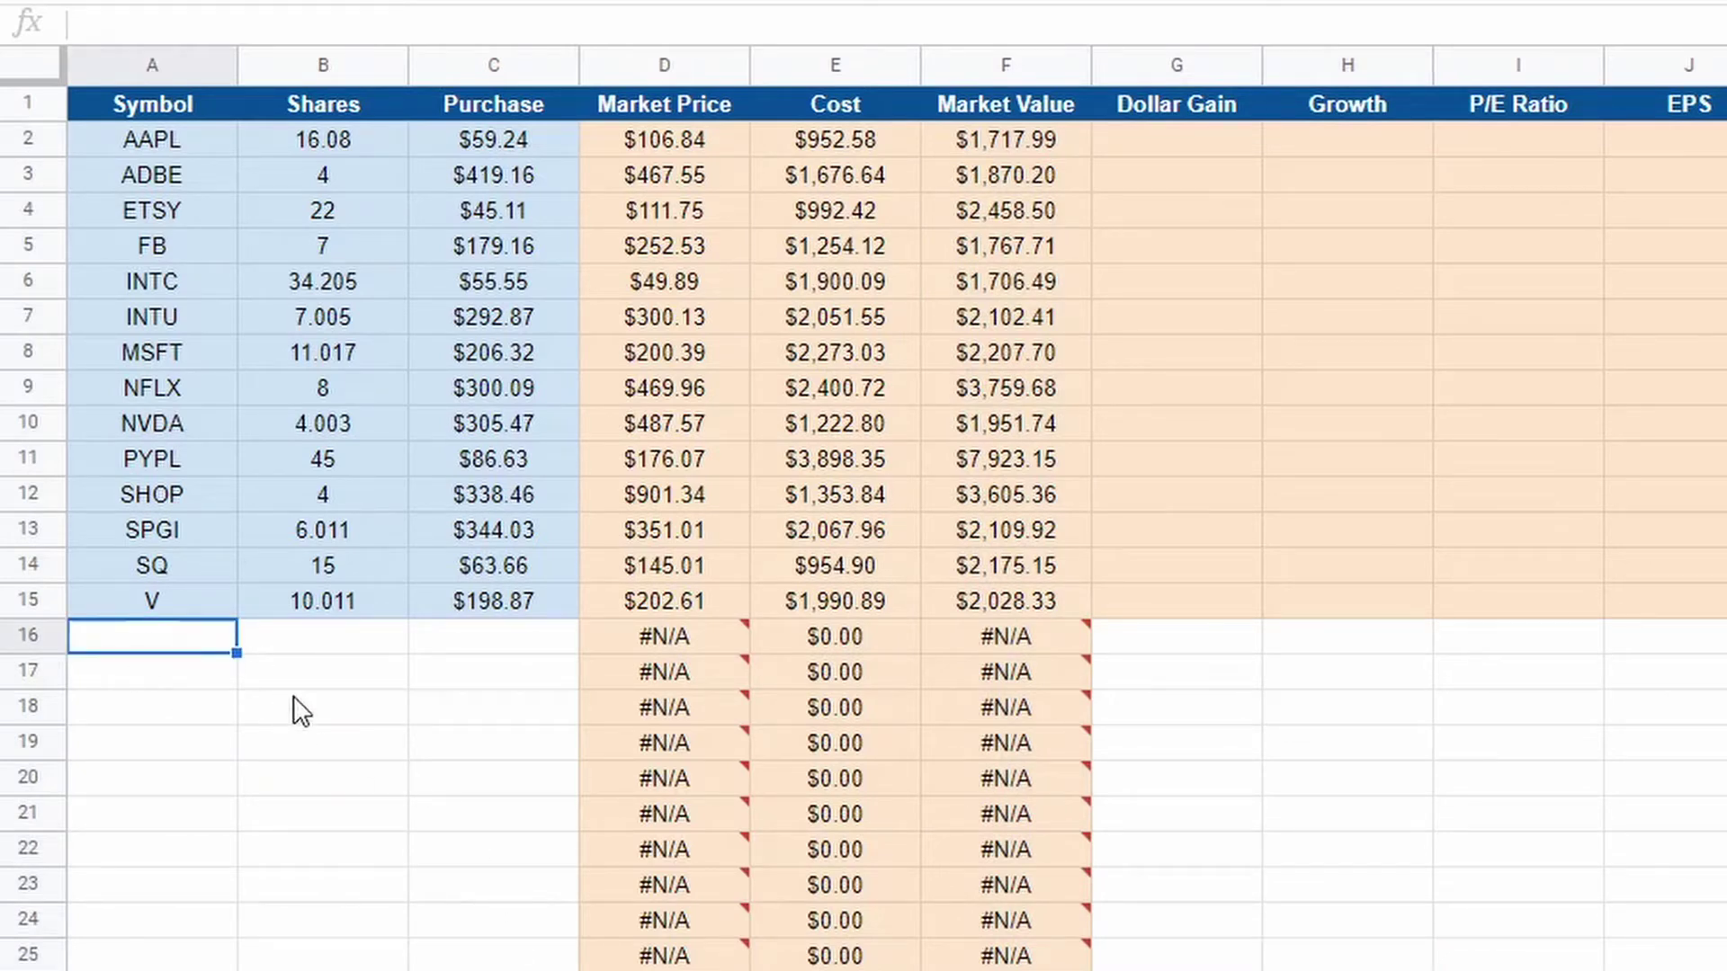
pyautogui.write('vz')
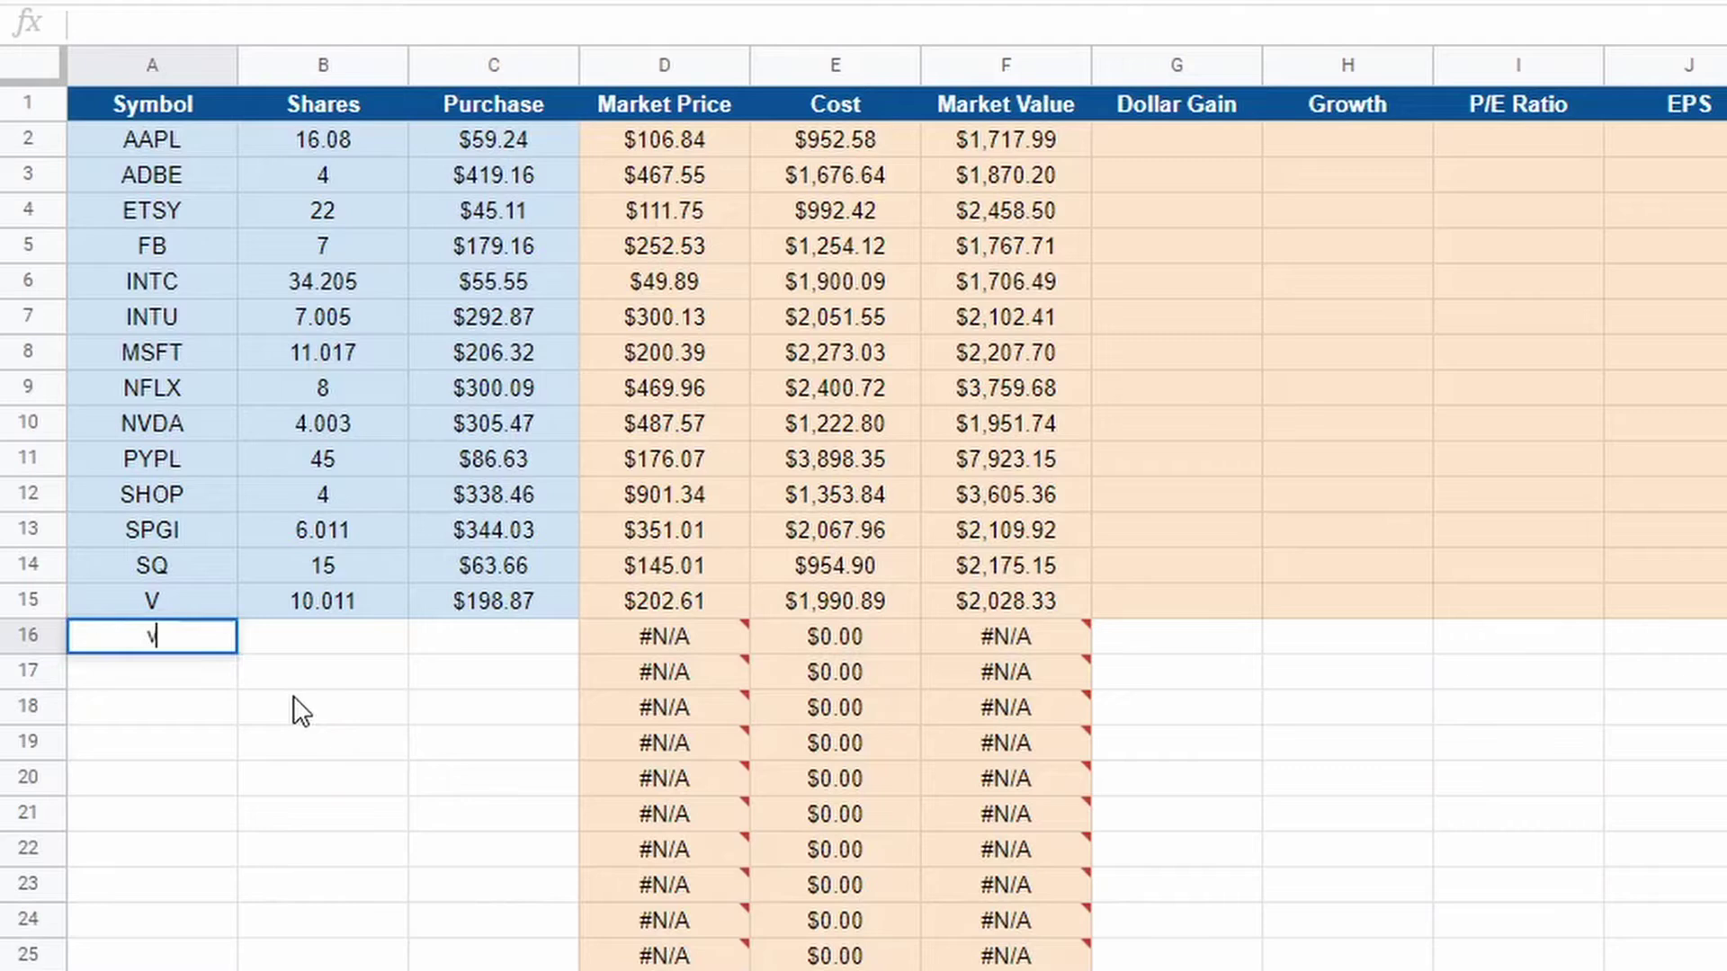
pyautogui.press('BackSpace')
pyautogui.press('BackSpace')
pyautogui.write('VZ')
pyautogui.press('Tab')
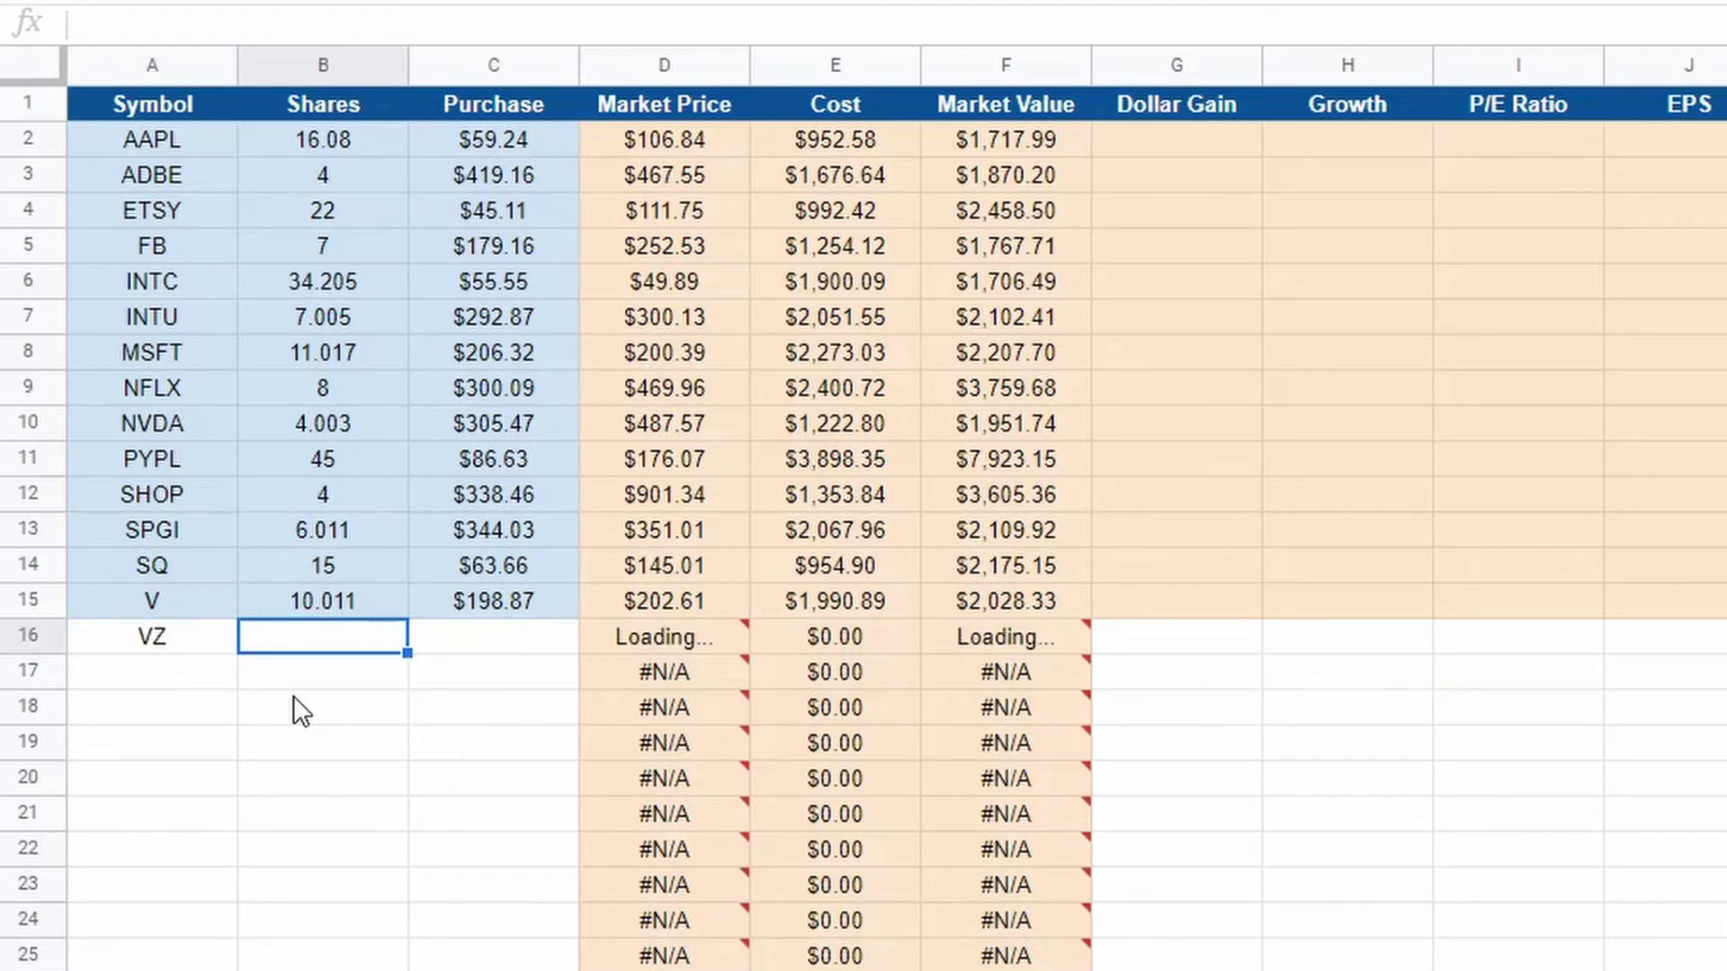
pyautogui.write('10')
pyautogui.press('Tab')
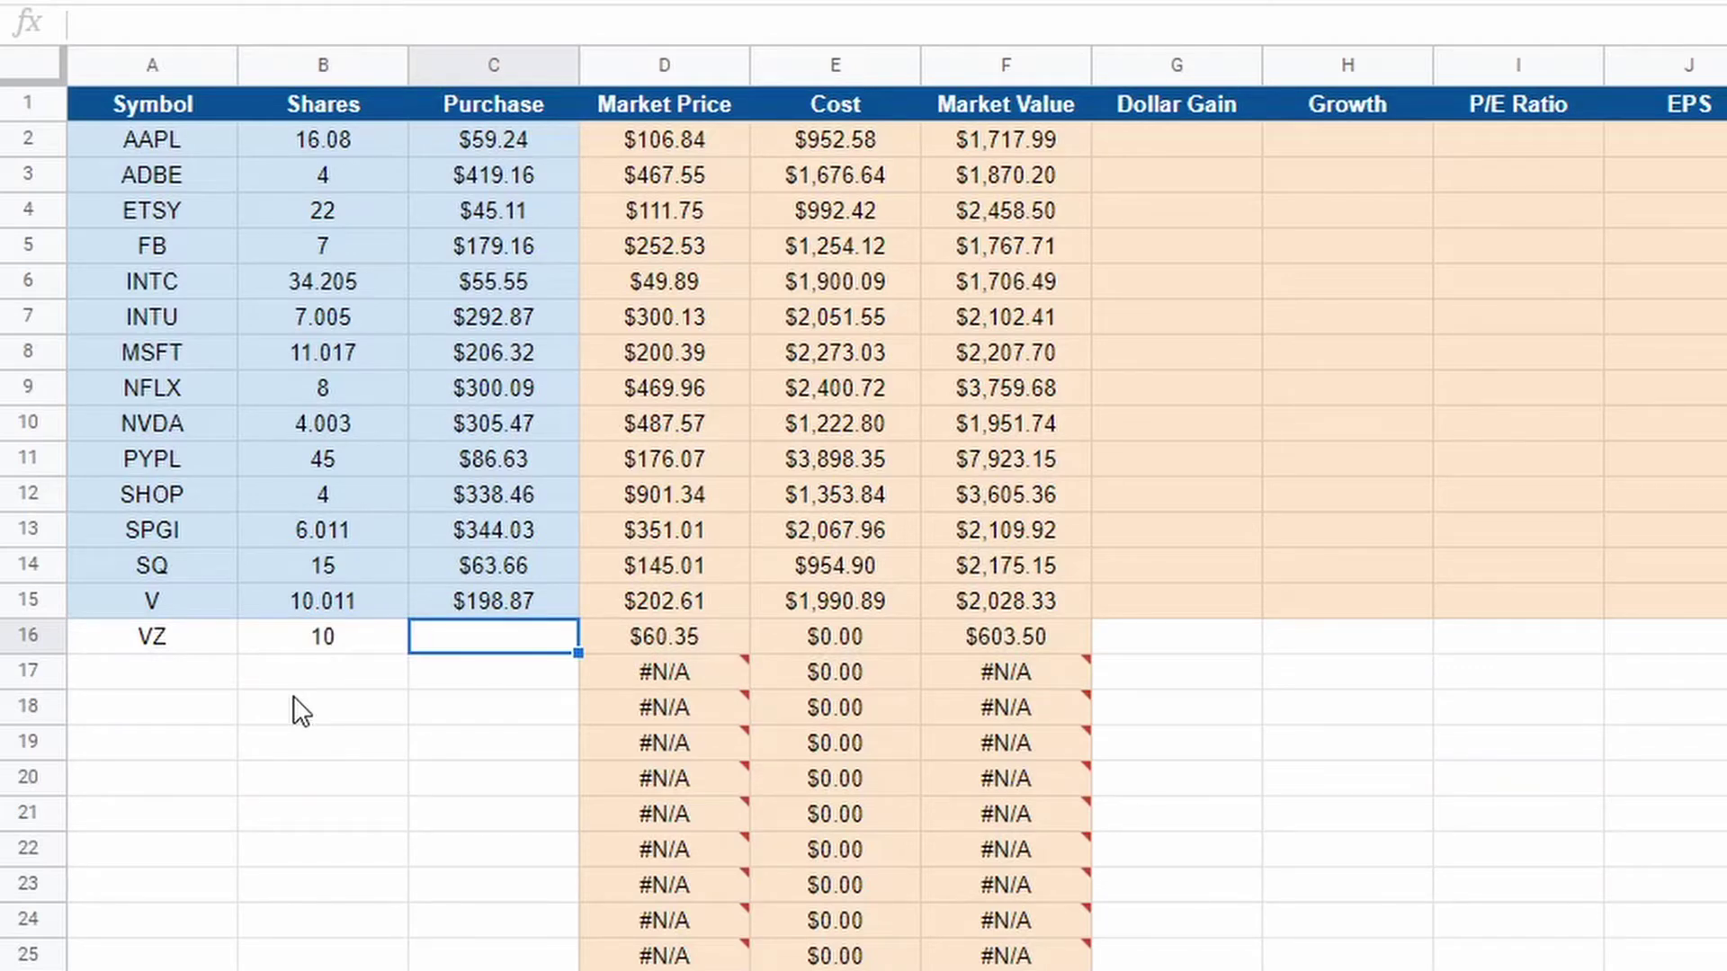
pyautogui.write('50')
pyautogui.press('Return')
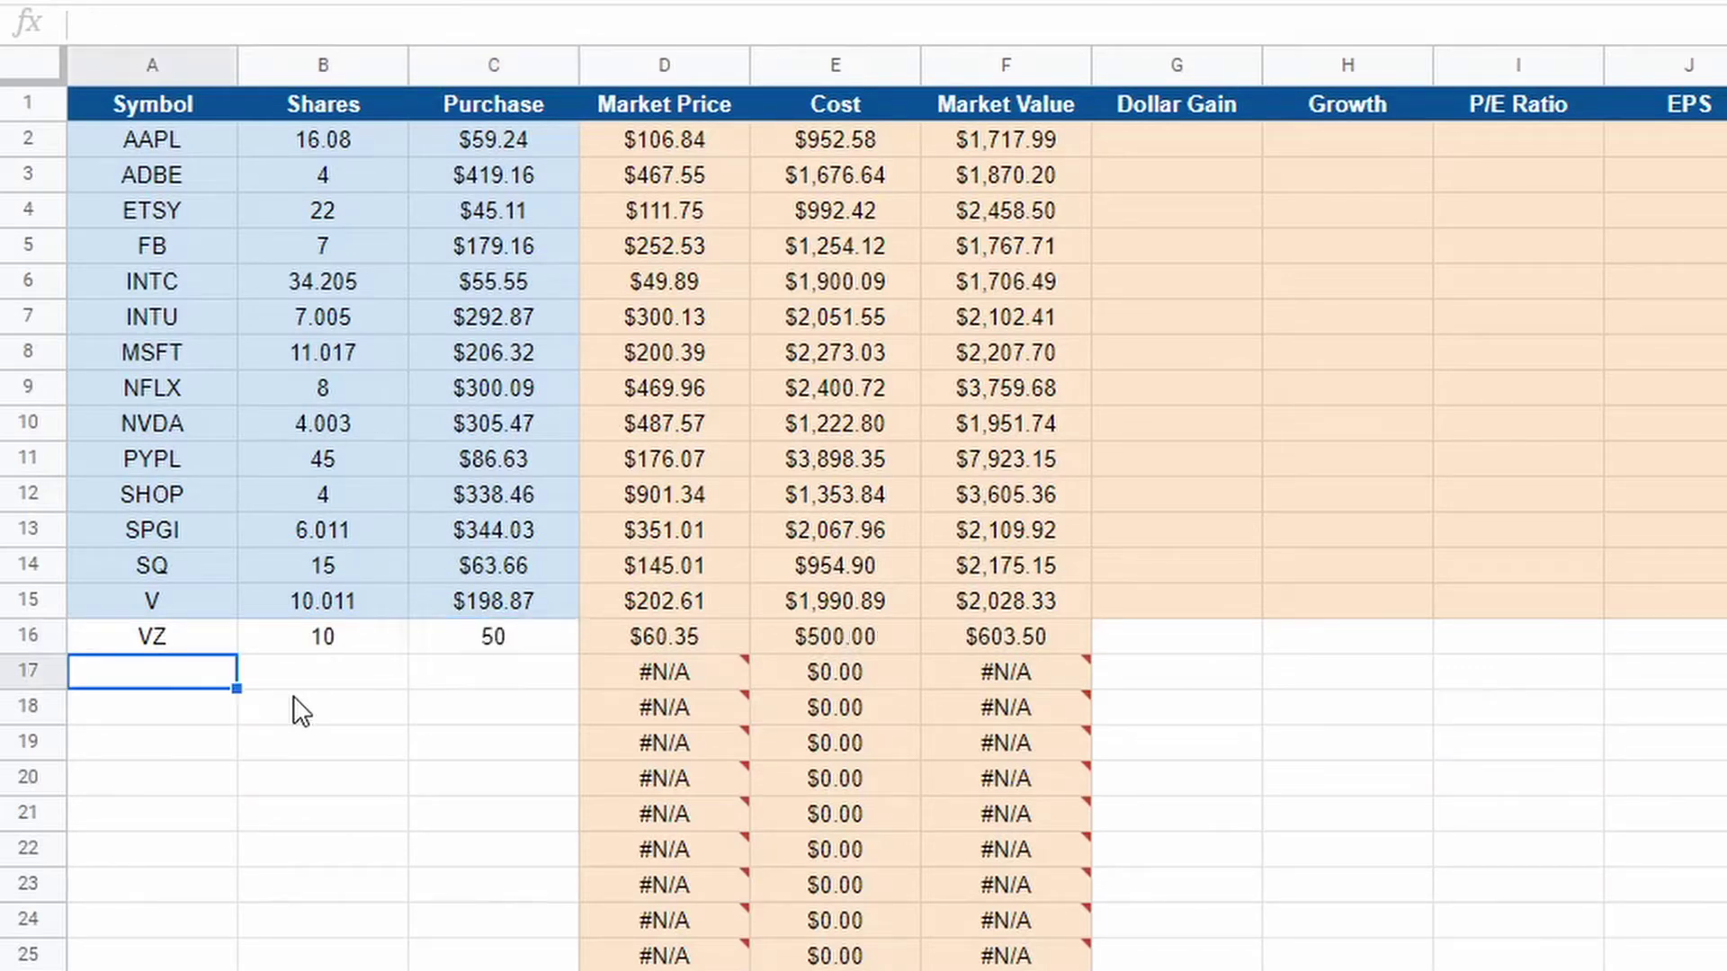
# Check the VZ row's calculated values: $60.35 market price and $603.50 market value
pyautogui.click(630, 629)
pyautogui.click(798, 635)
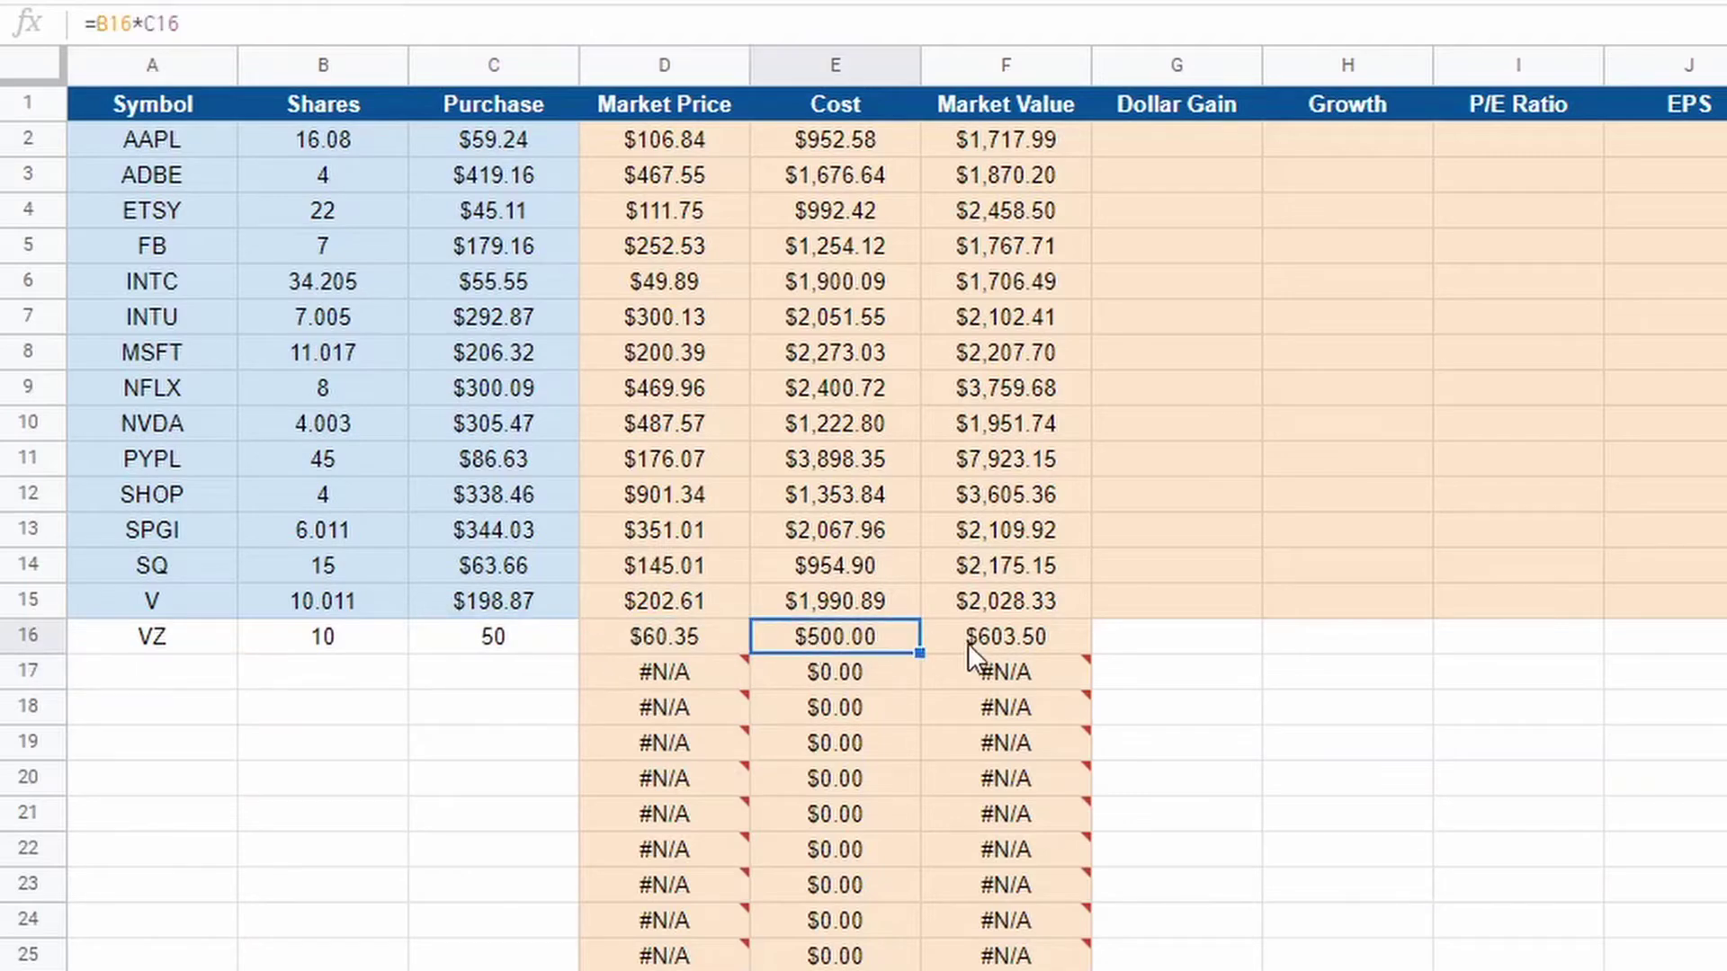
pyautogui.click(969, 644)
pyautogui.click(826, 634)
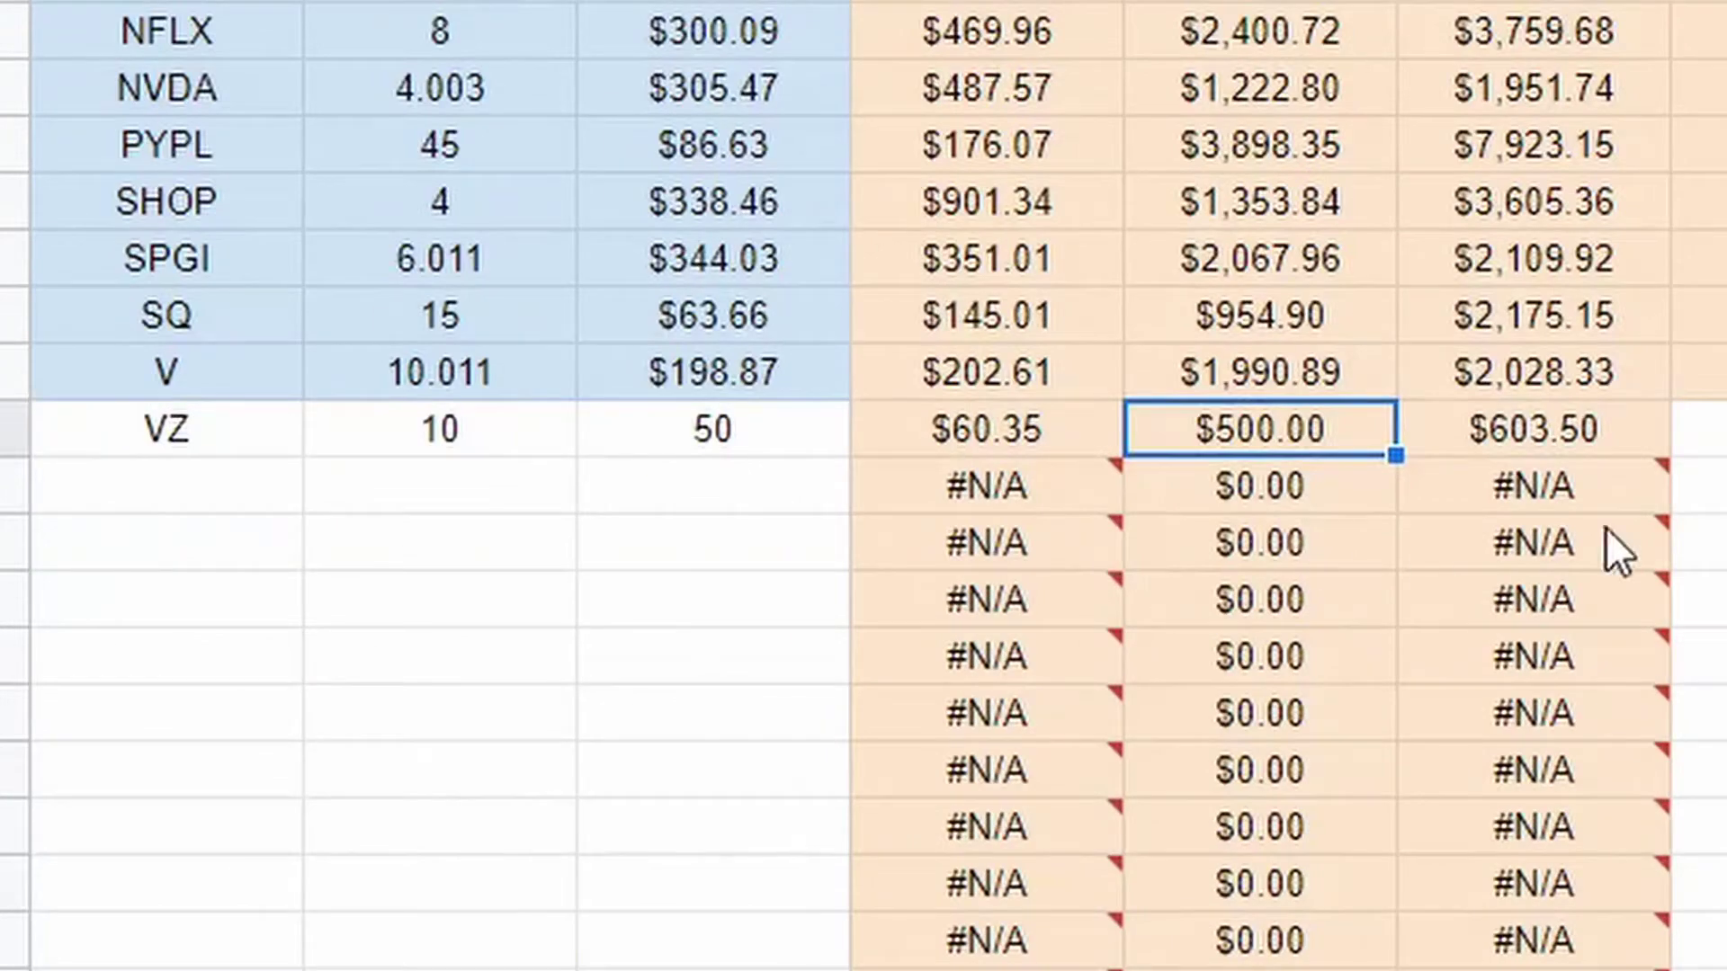
pyautogui.click(1033, 414)
pyautogui.click(1536, 423)
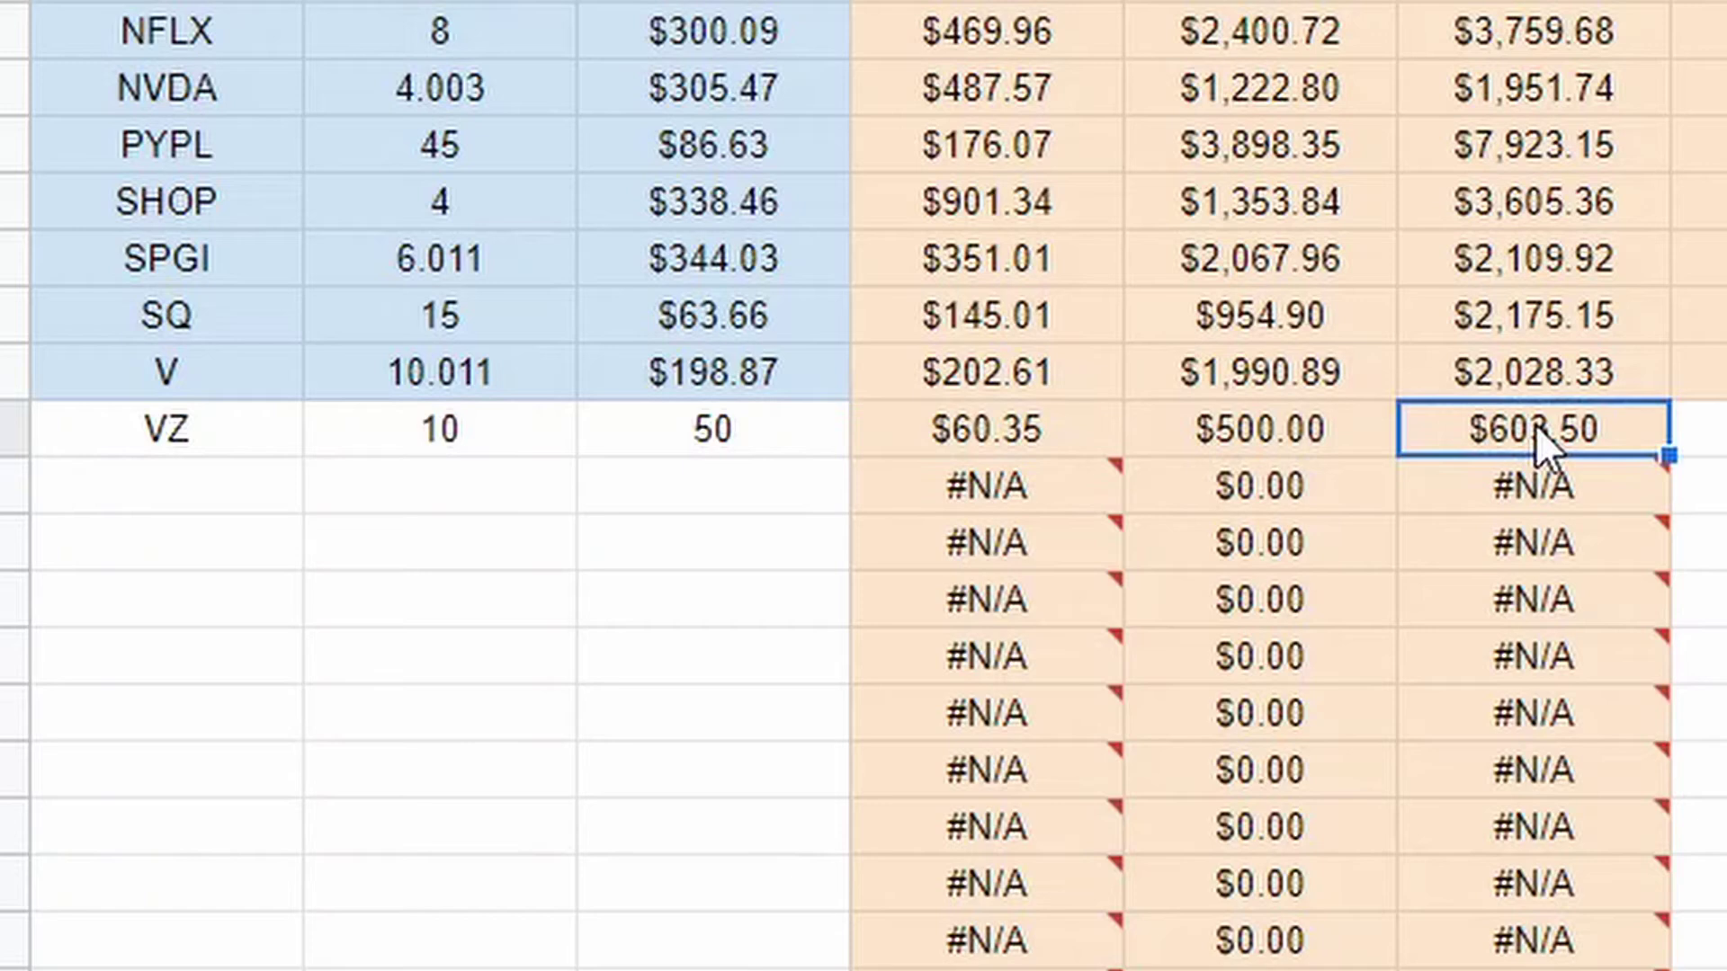
pyautogui.moveTo(1673, 502)
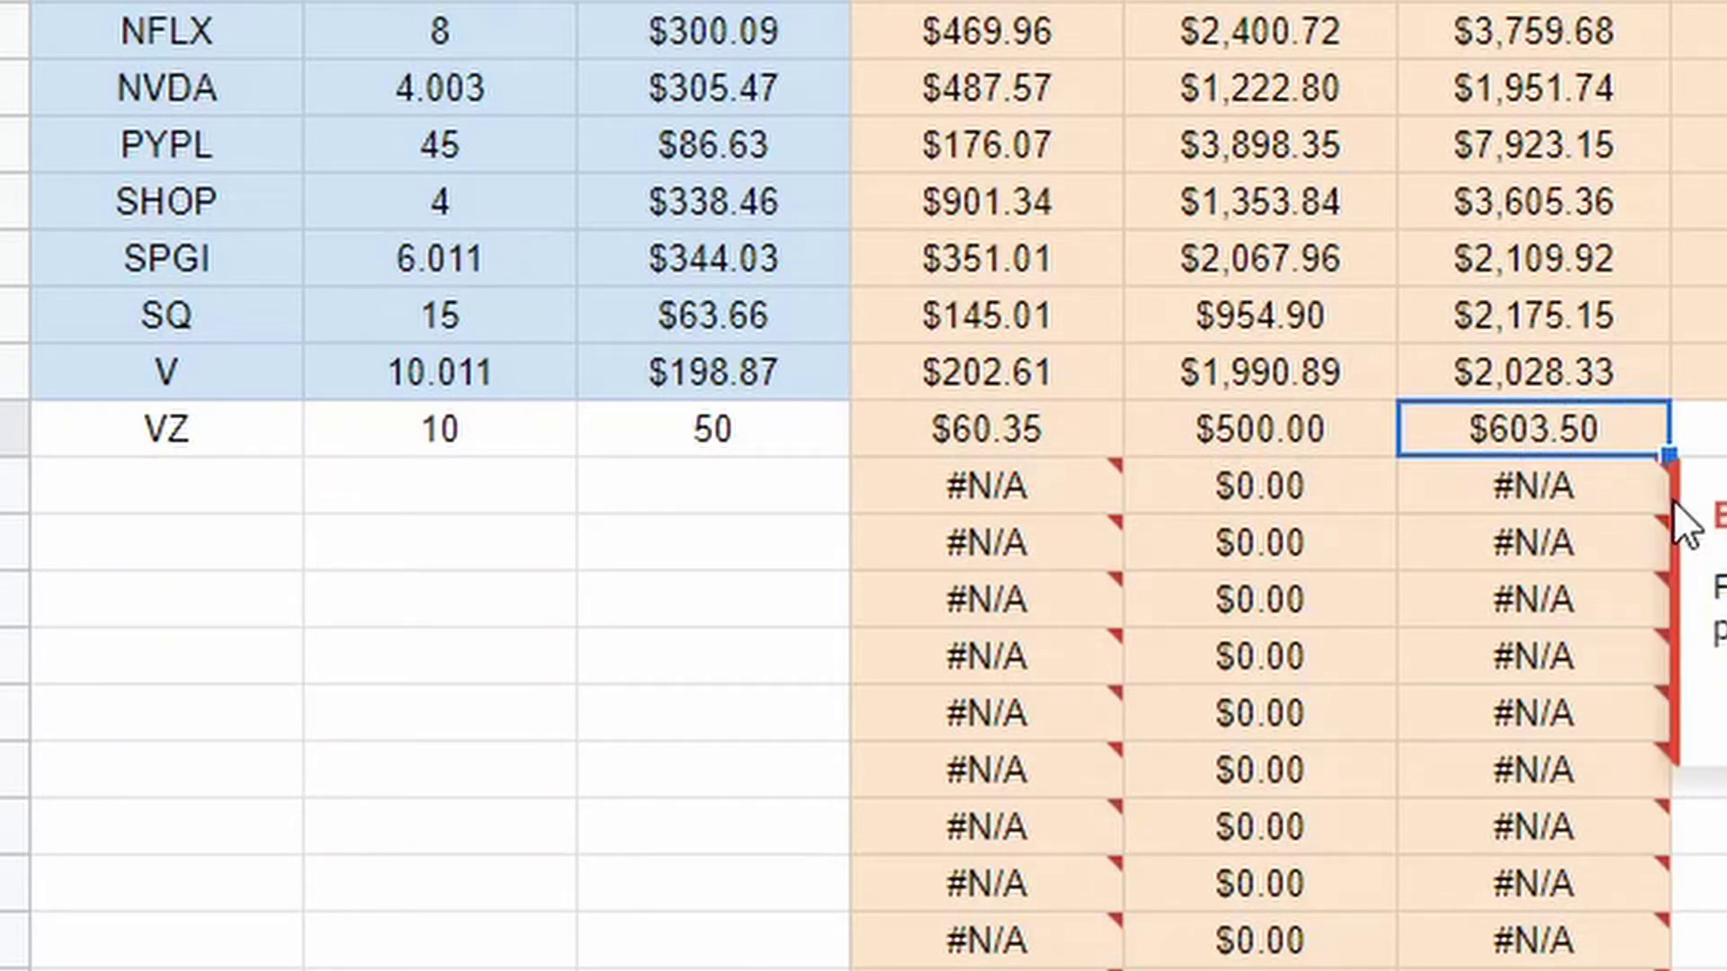
# Enter a second test row for O with 10 shares bought at 45
pyautogui.click(135, 493)
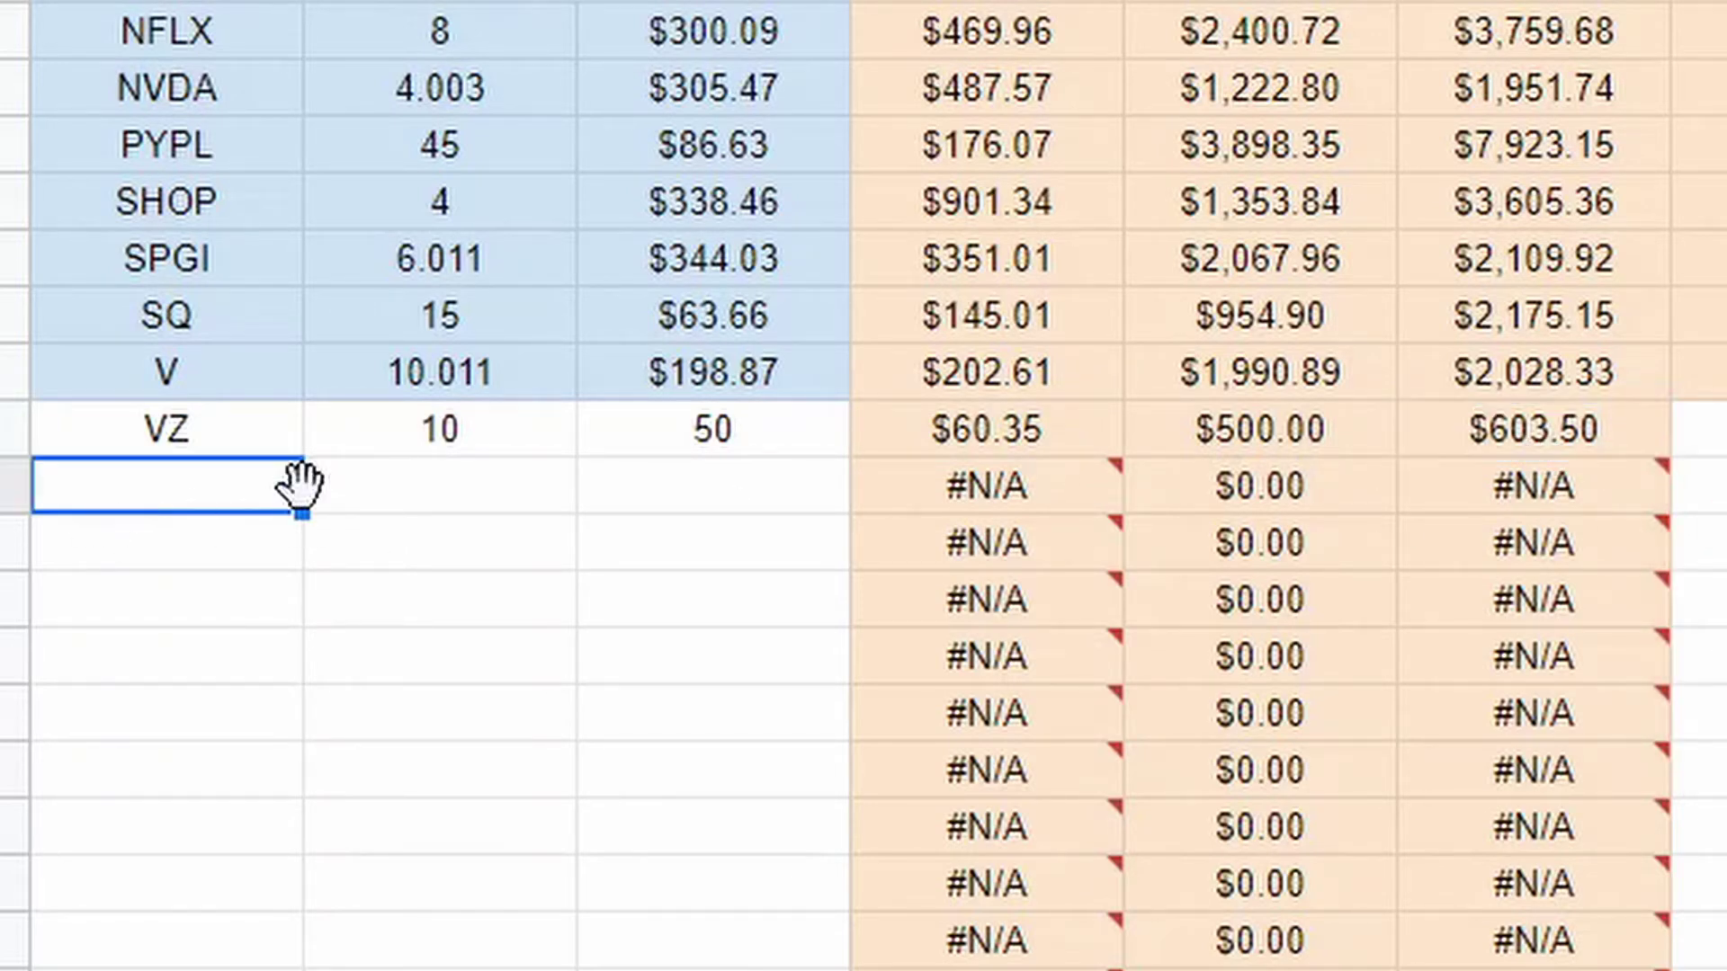
pyautogui.write('Q')
pyautogui.press('BackSpace')
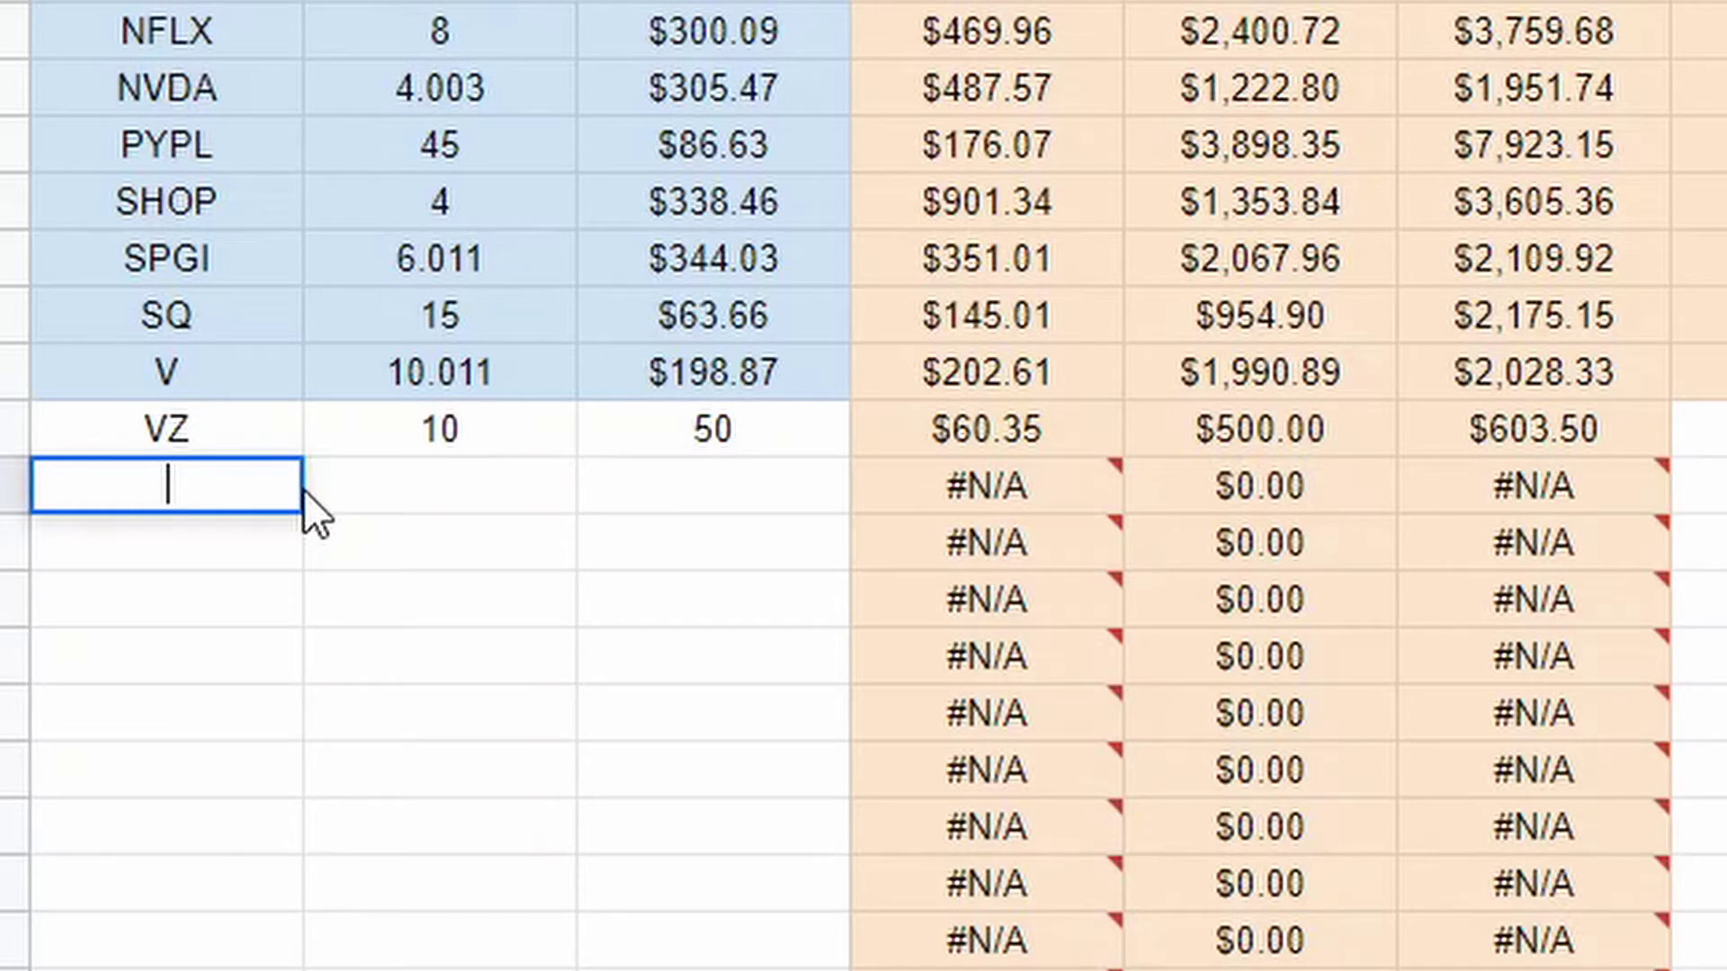
pyautogui.write('Q')
pyautogui.press('Tab')
pyautogui.write('10')
pyautogui.press('Tab')
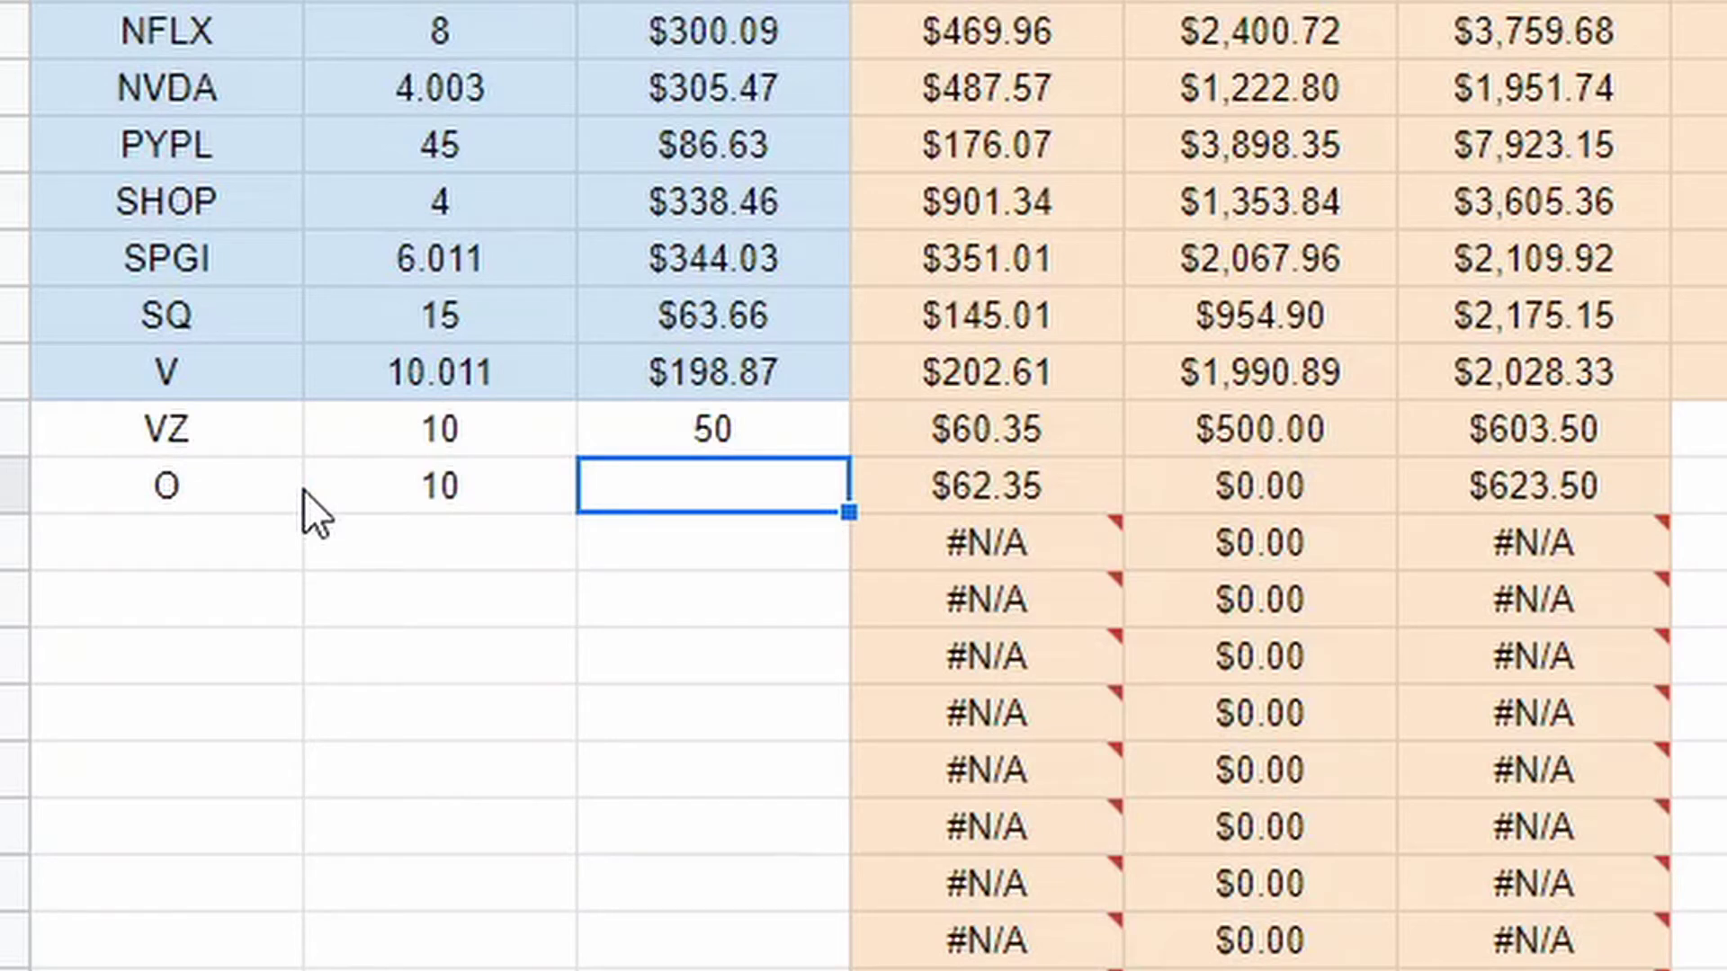
pyautogui.write('45')
pyautogui.press('Return')
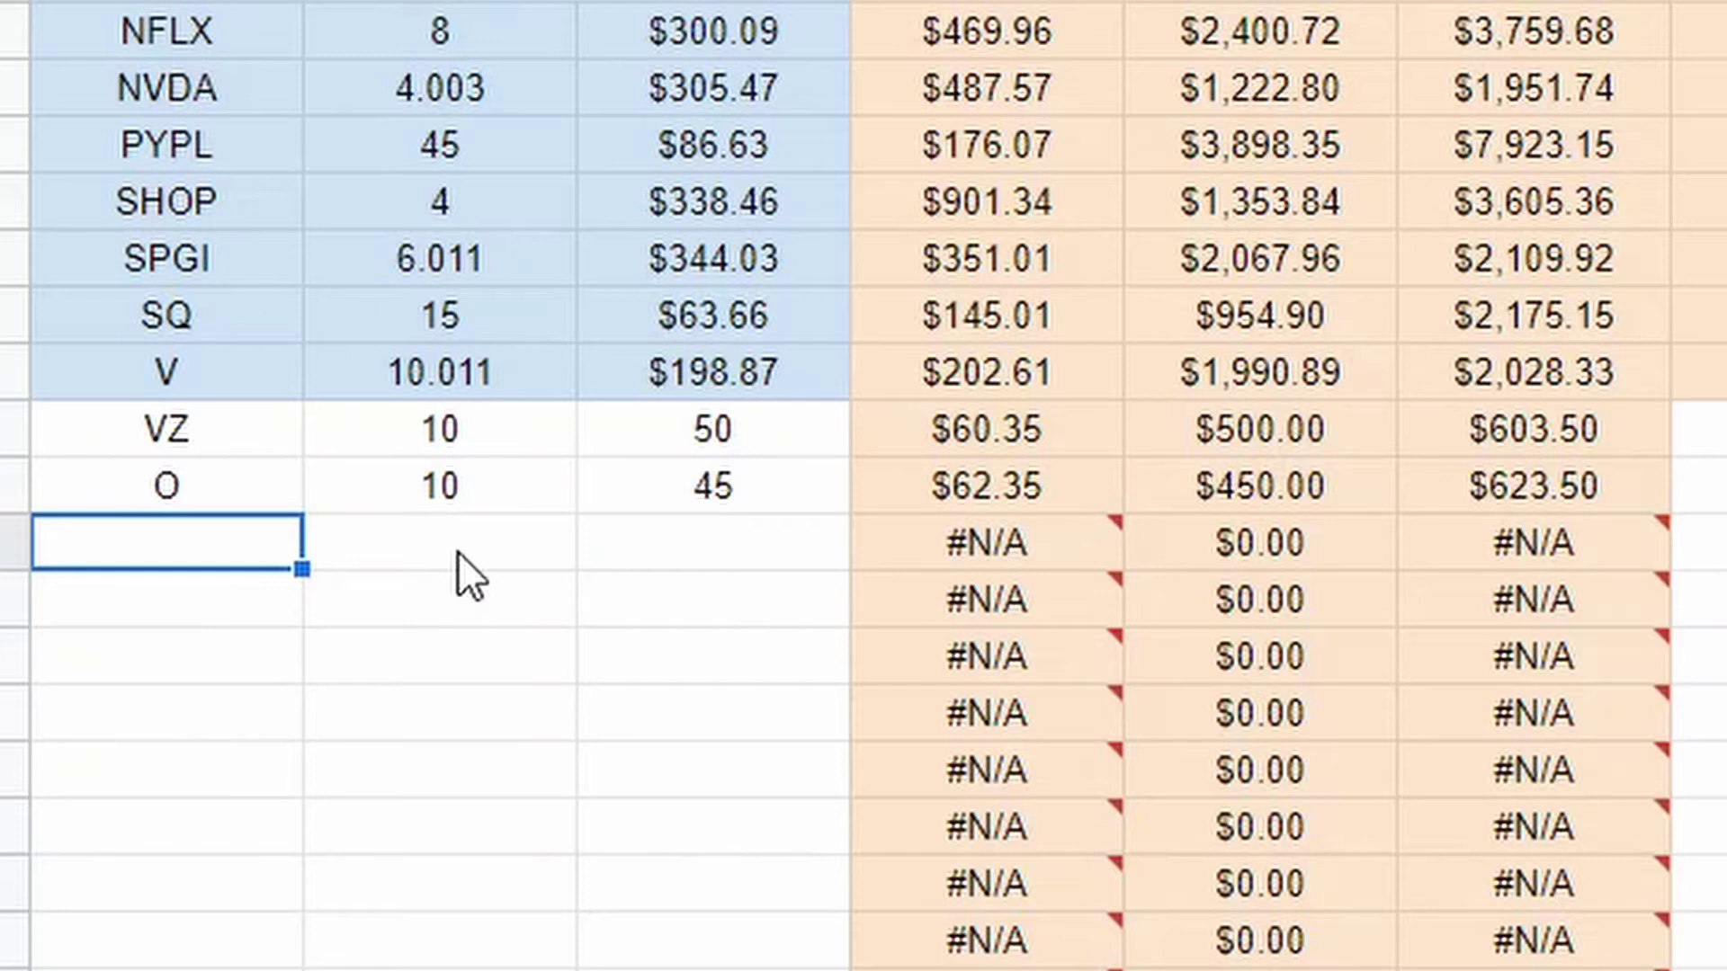
# Change VZ to 20 shares at 55, then undo the test entries
pyautogui.click(428, 428)
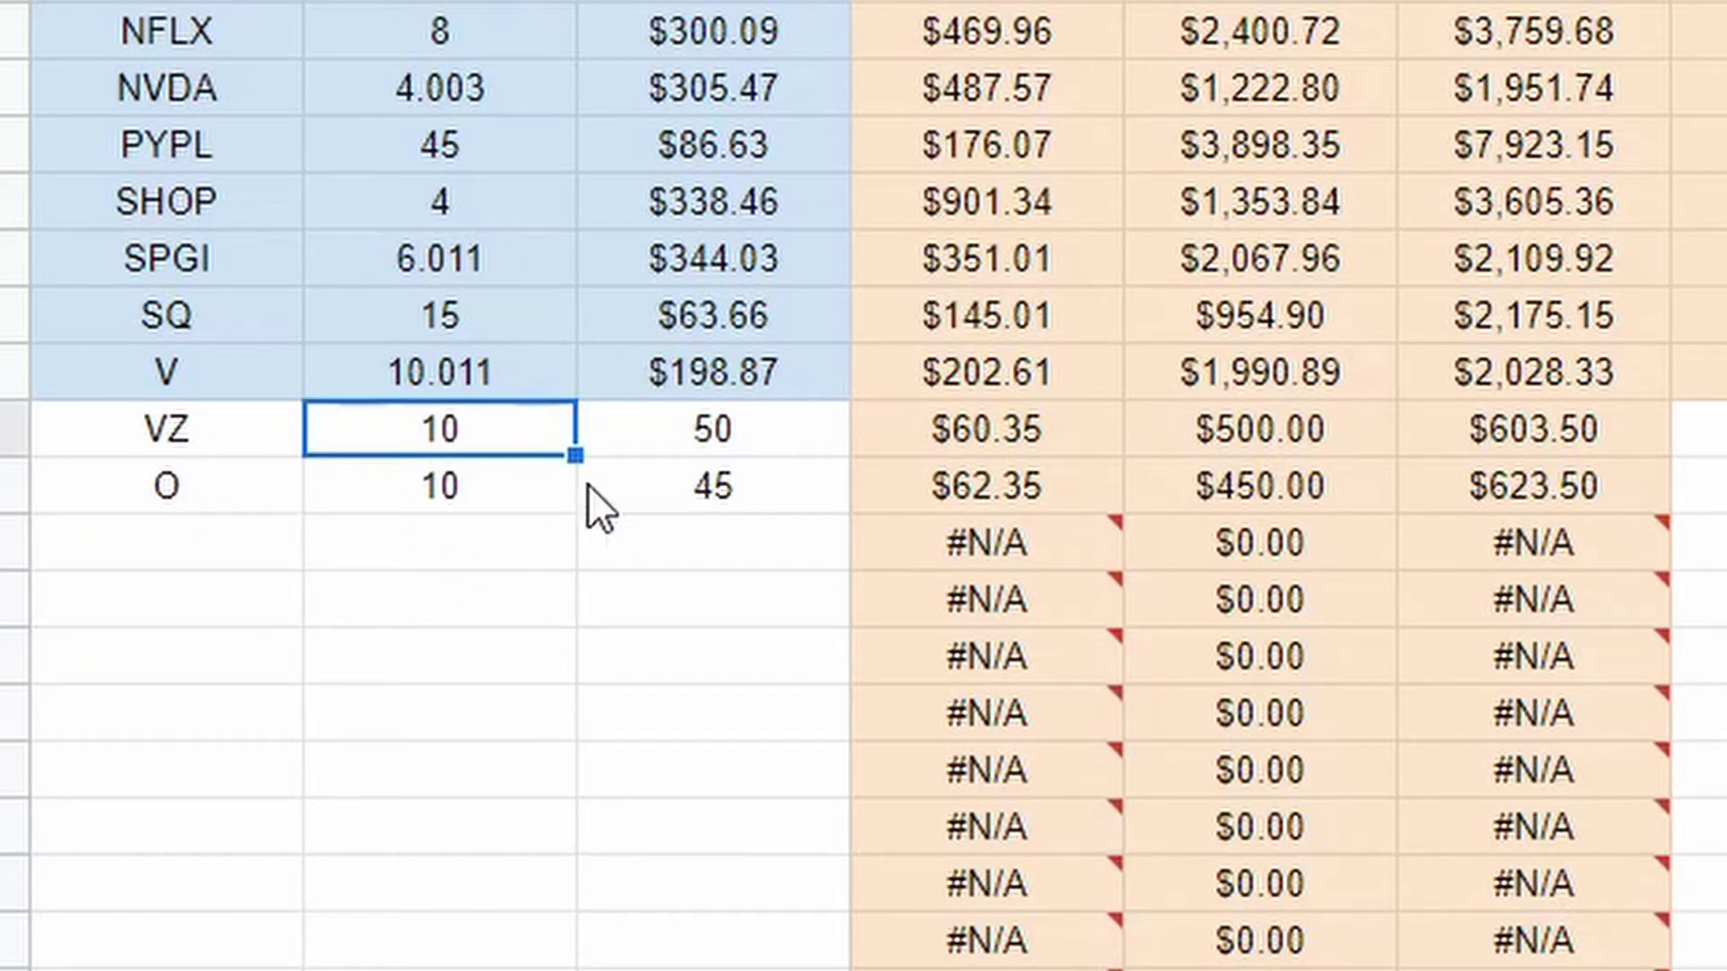
pyautogui.write('20')
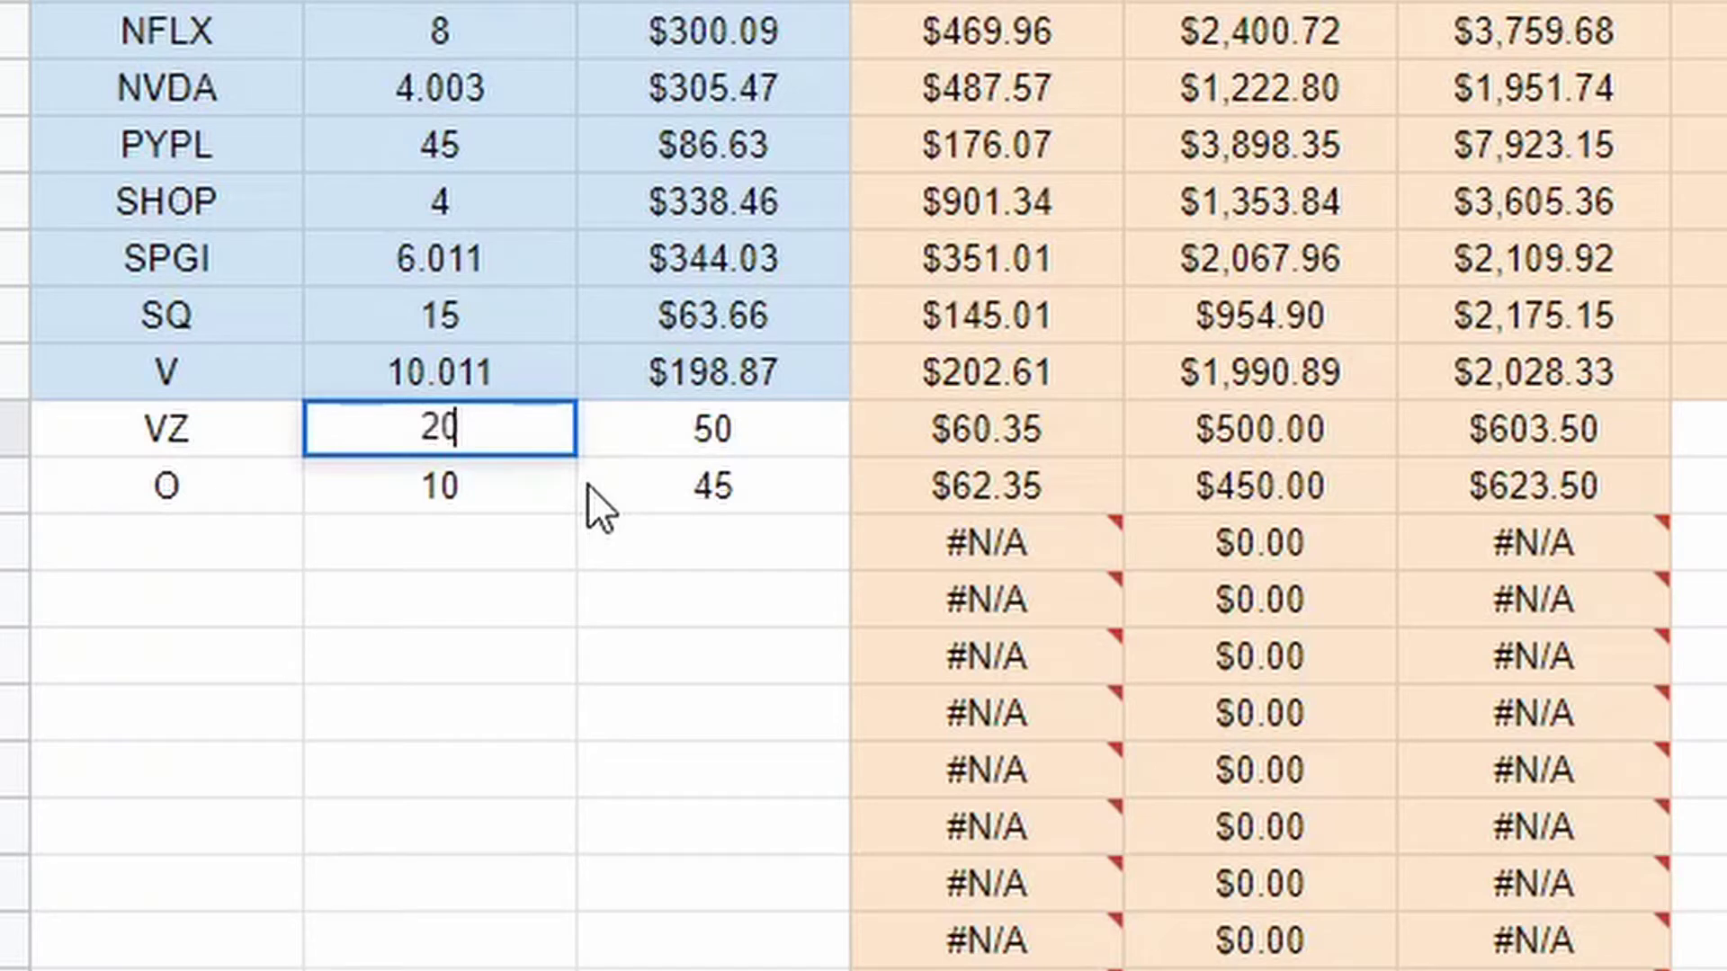
pyautogui.press('Return')
pyautogui.click(742, 430)
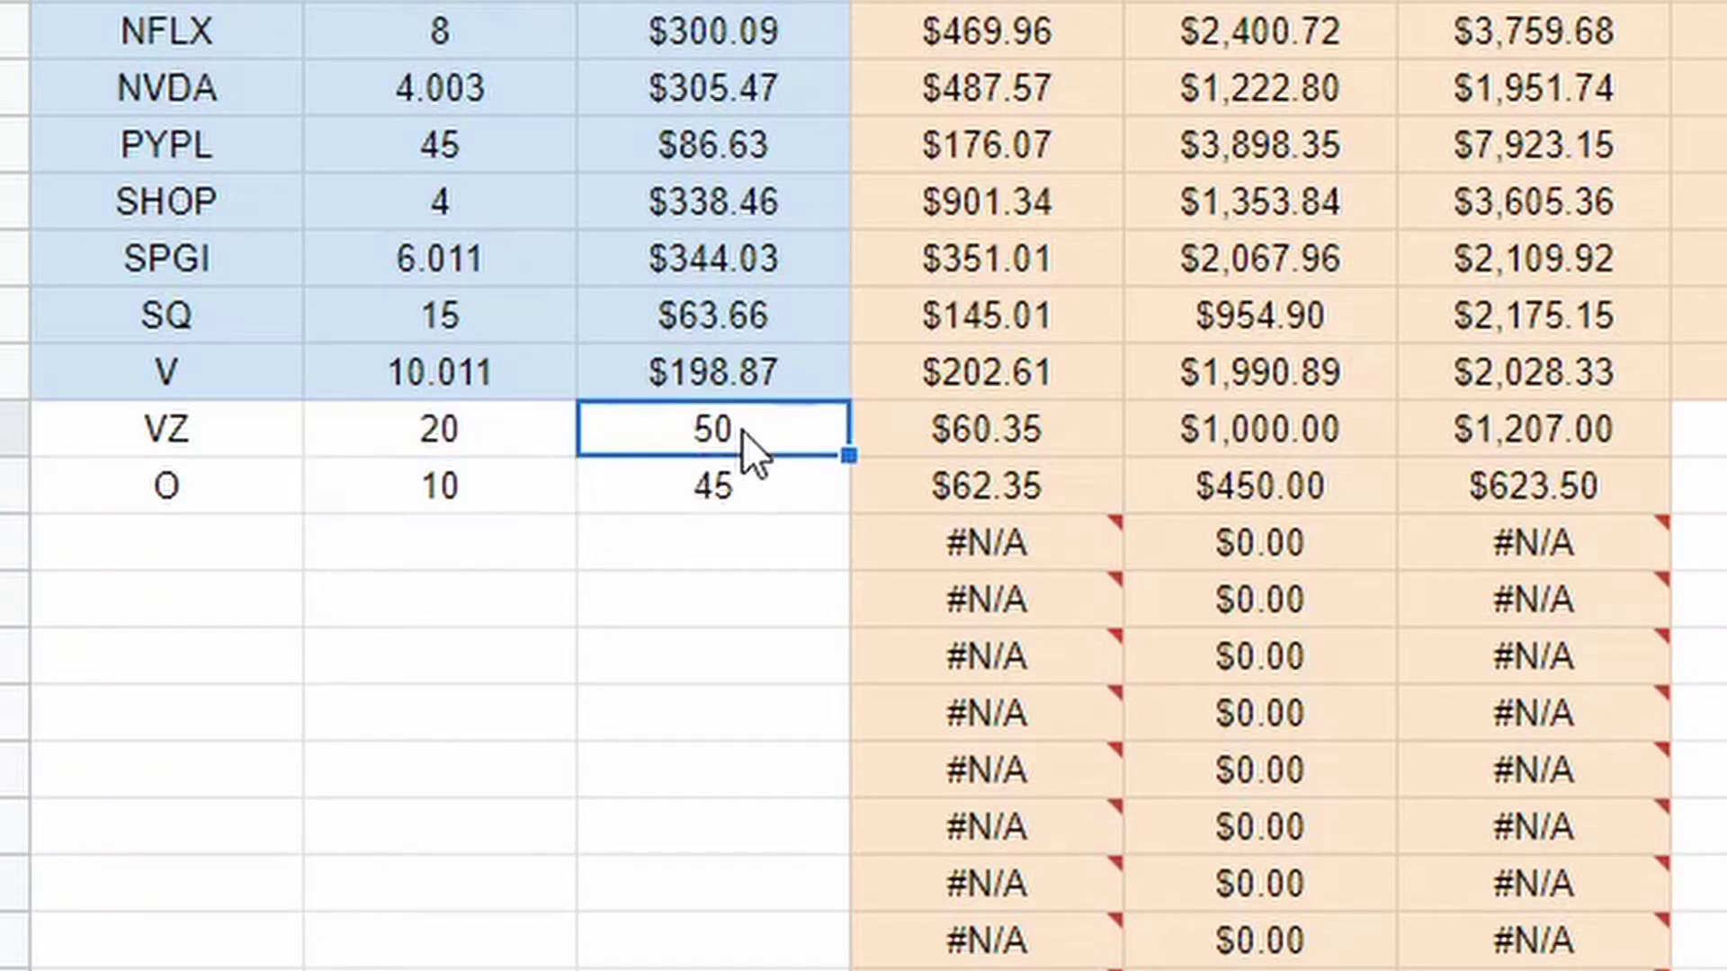
pyautogui.write('55')
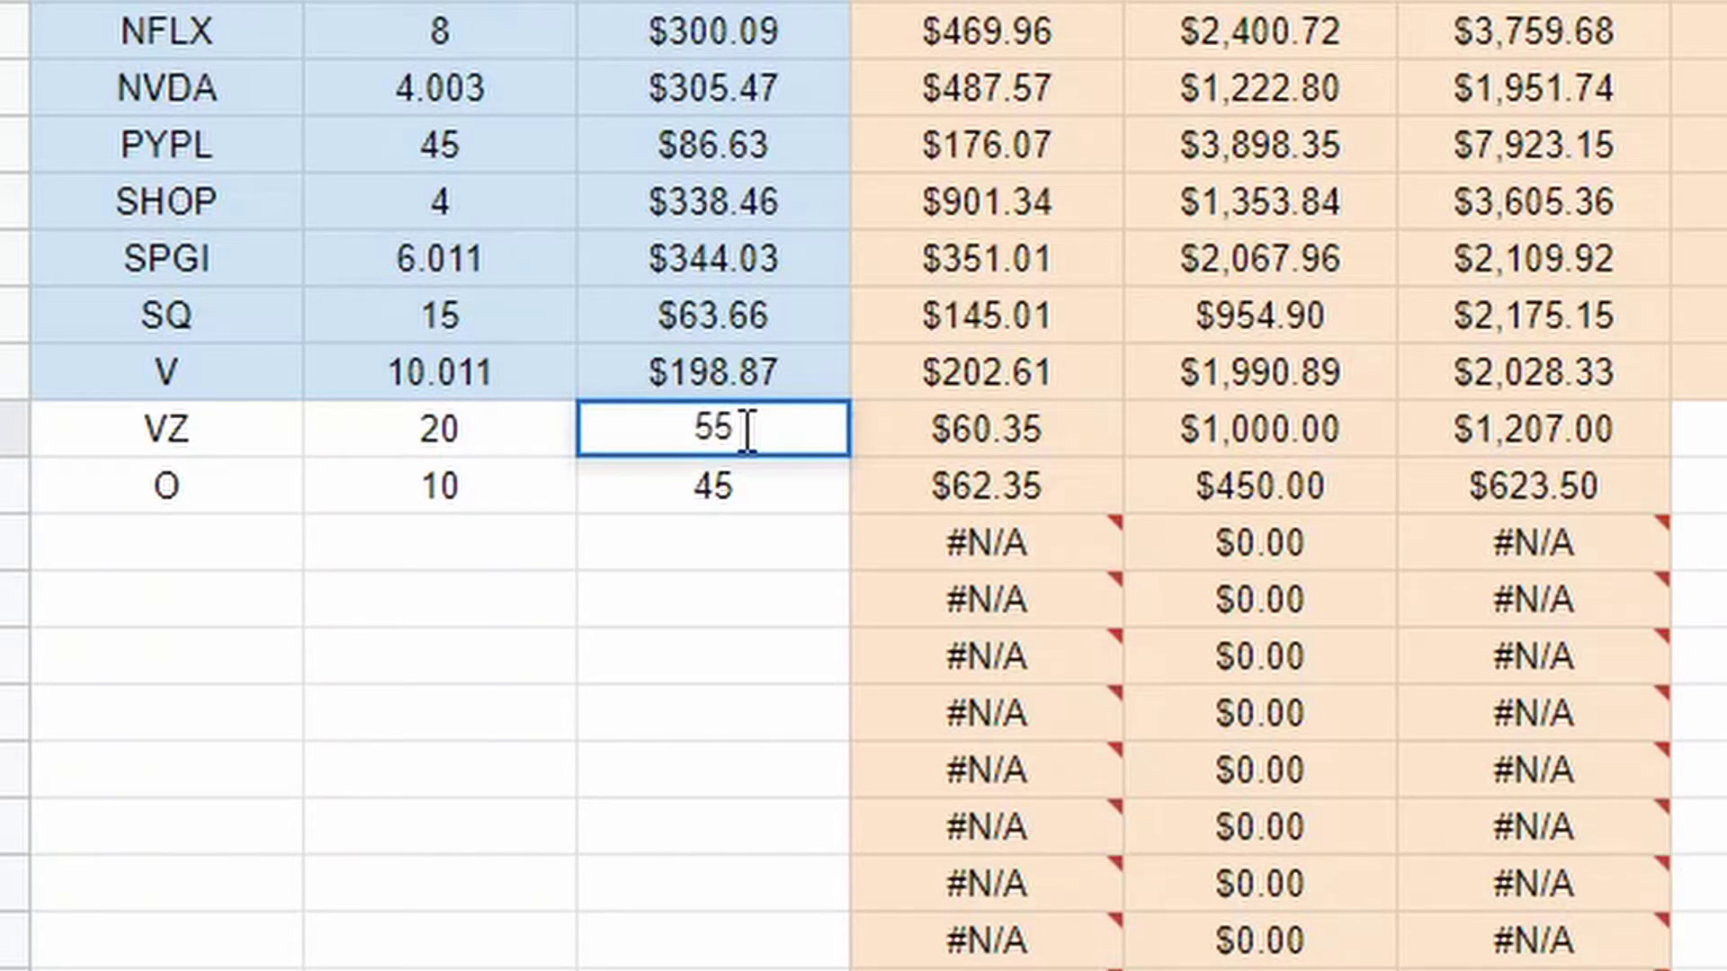
pyautogui.press('Return')
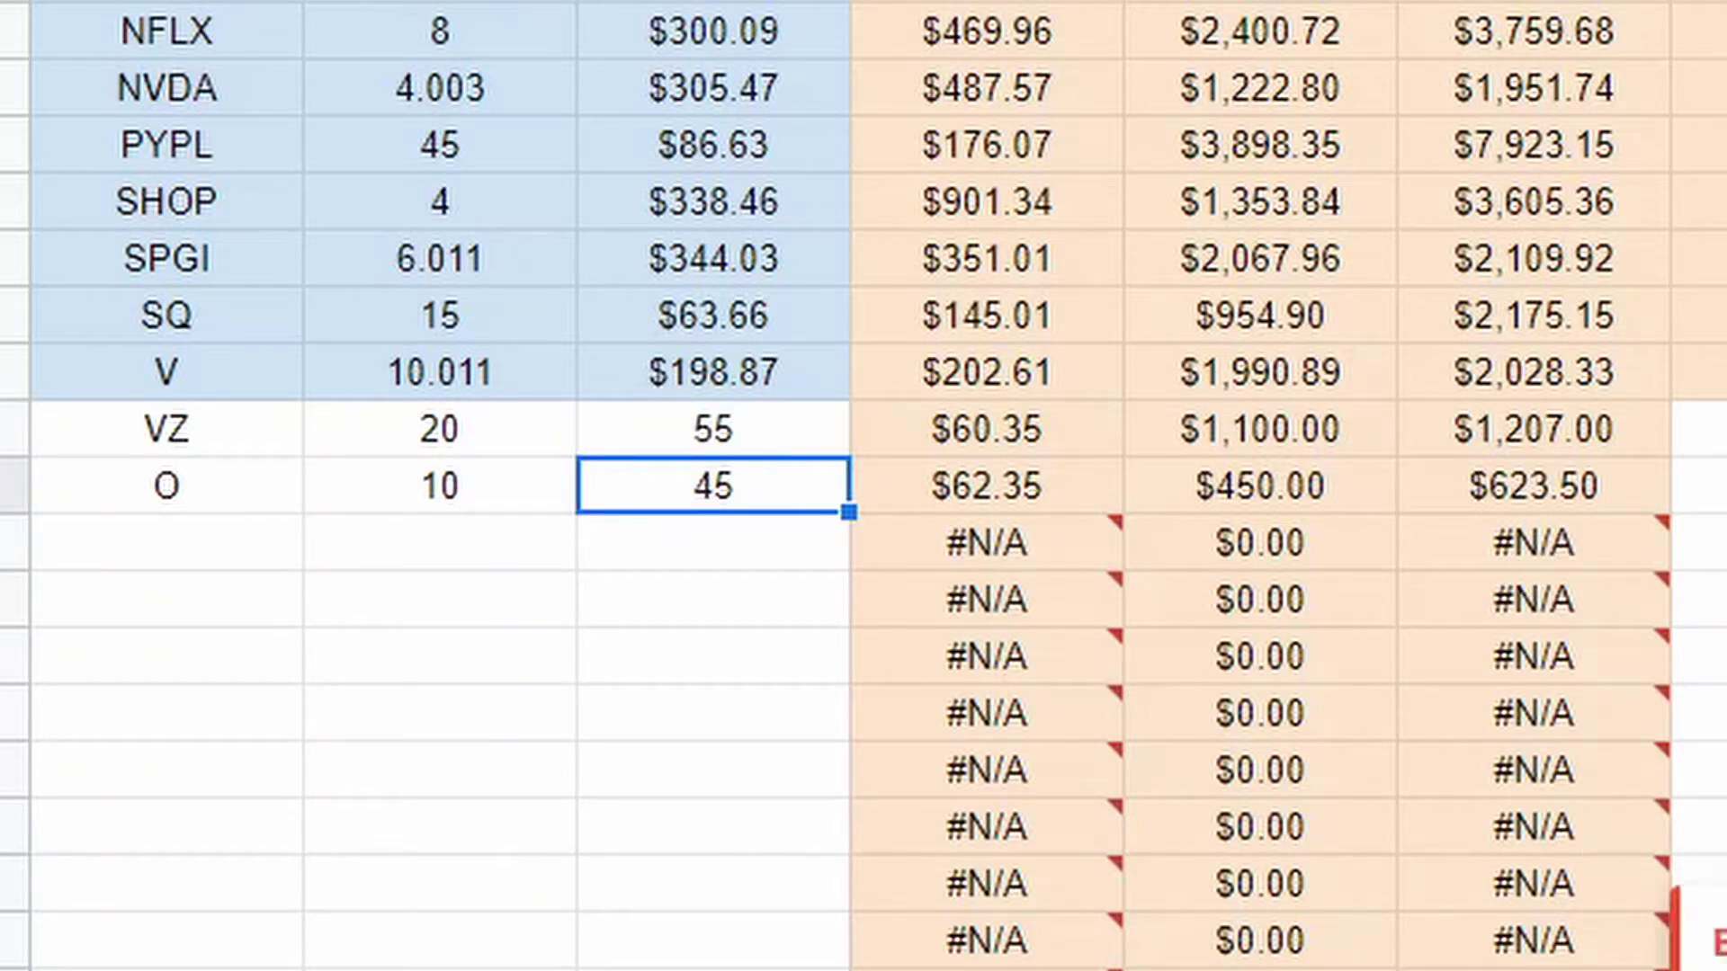
pyautogui.hotkey('ctrl', 'z')
pyautogui.hotkey('ctrl', 'z')
pyautogui.hotkey('ctrl', 'z')
pyautogui.hotkey('ctrl', 'z')
pyautogui.hotkey('ctrl', 'z')
pyautogui.hotkey('ctrl', 'z')
pyautogui.hotkey('ctrl', 'z')
pyautogui.hotkey('ctrl', 'z')
pyautogui.hotkey('ctrl', 'z')
pyautogui.hotkey('ctrl', 'z')
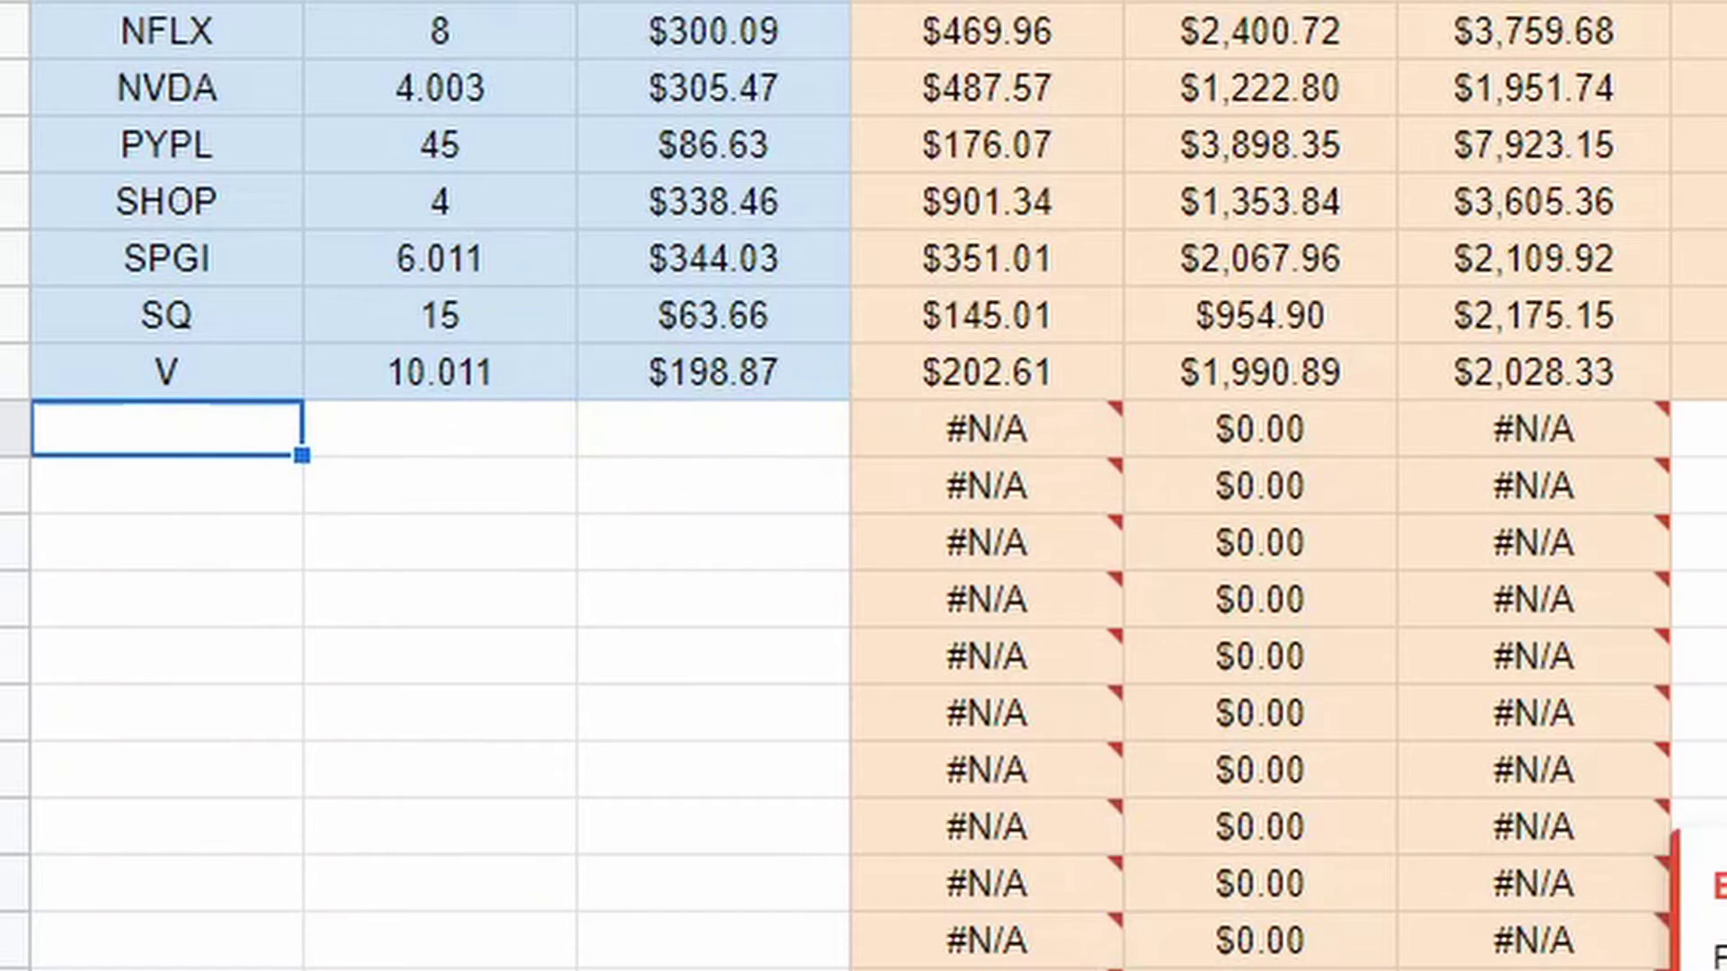
pyautogui.hotkey('ctrl', 'z')
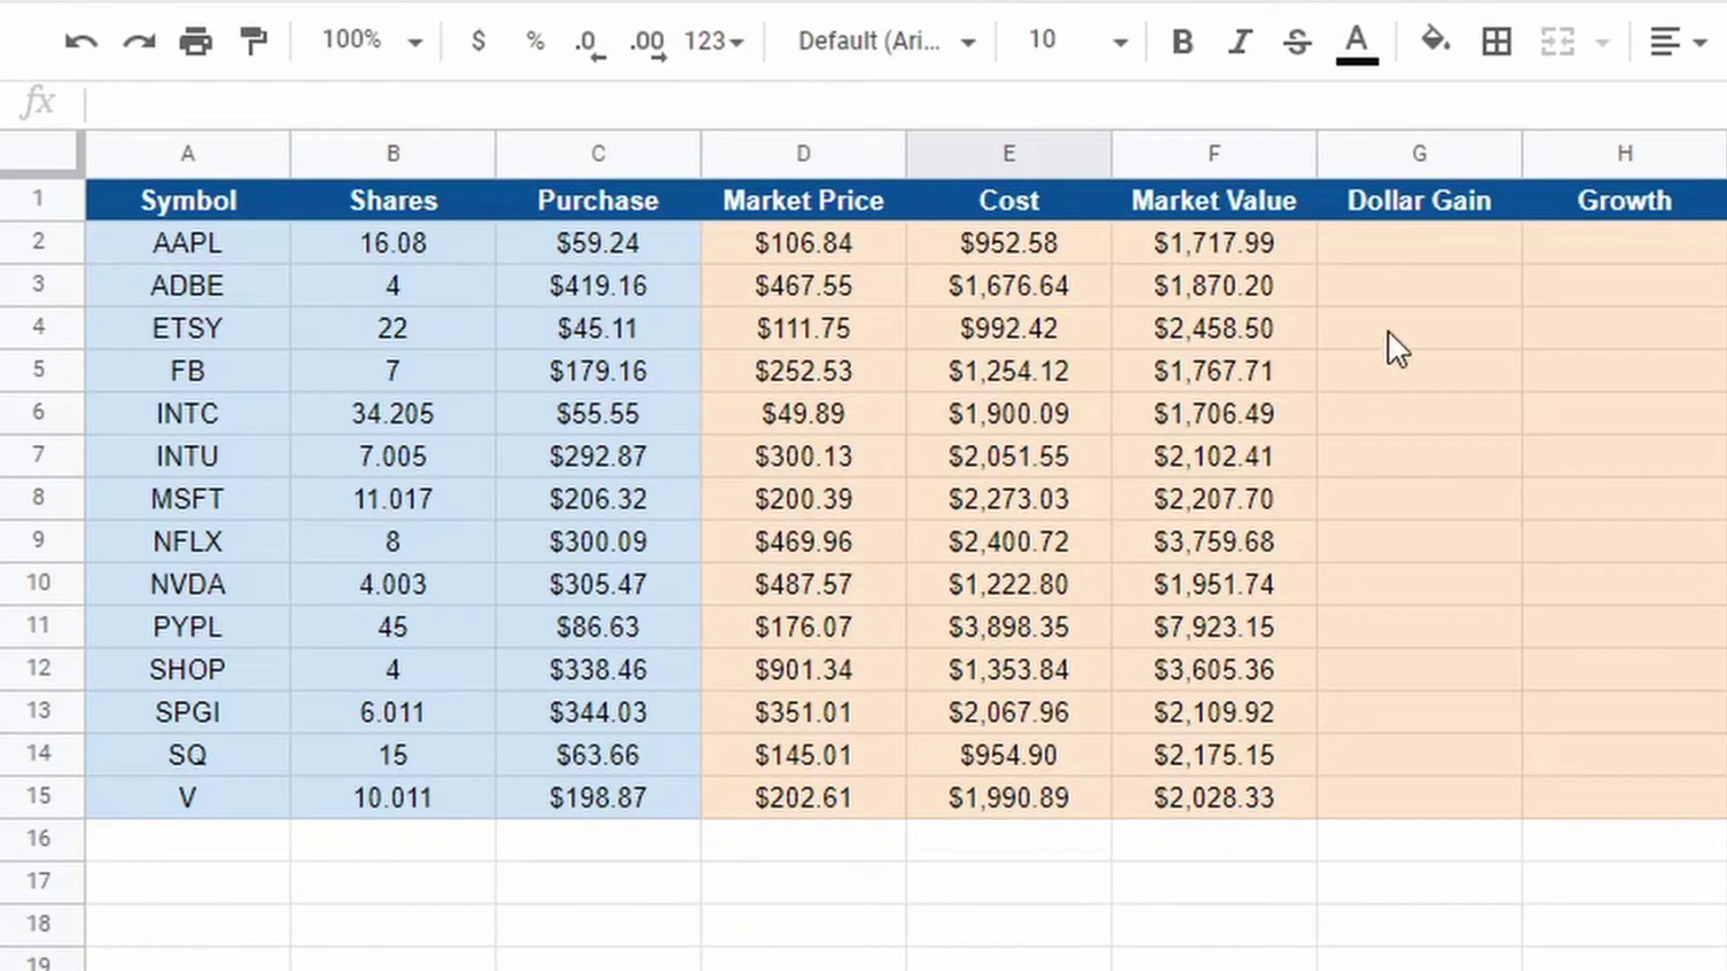
pyautogui.click(1420, 244)
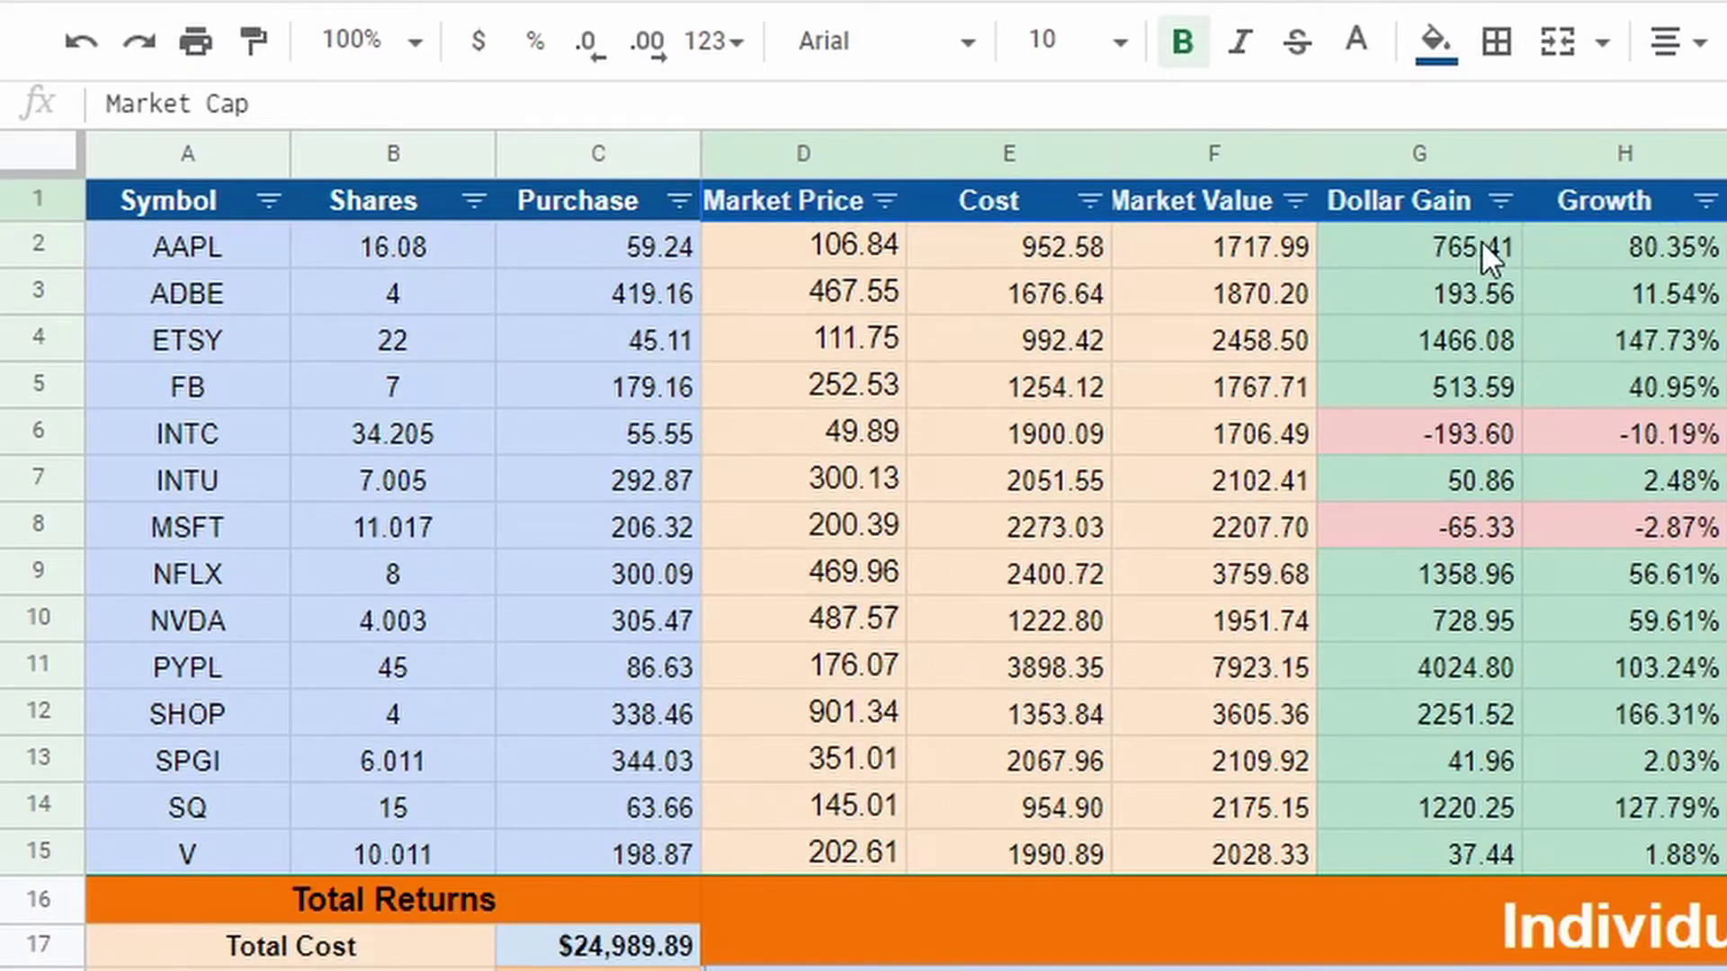
pyautogui.click(1466, 240)
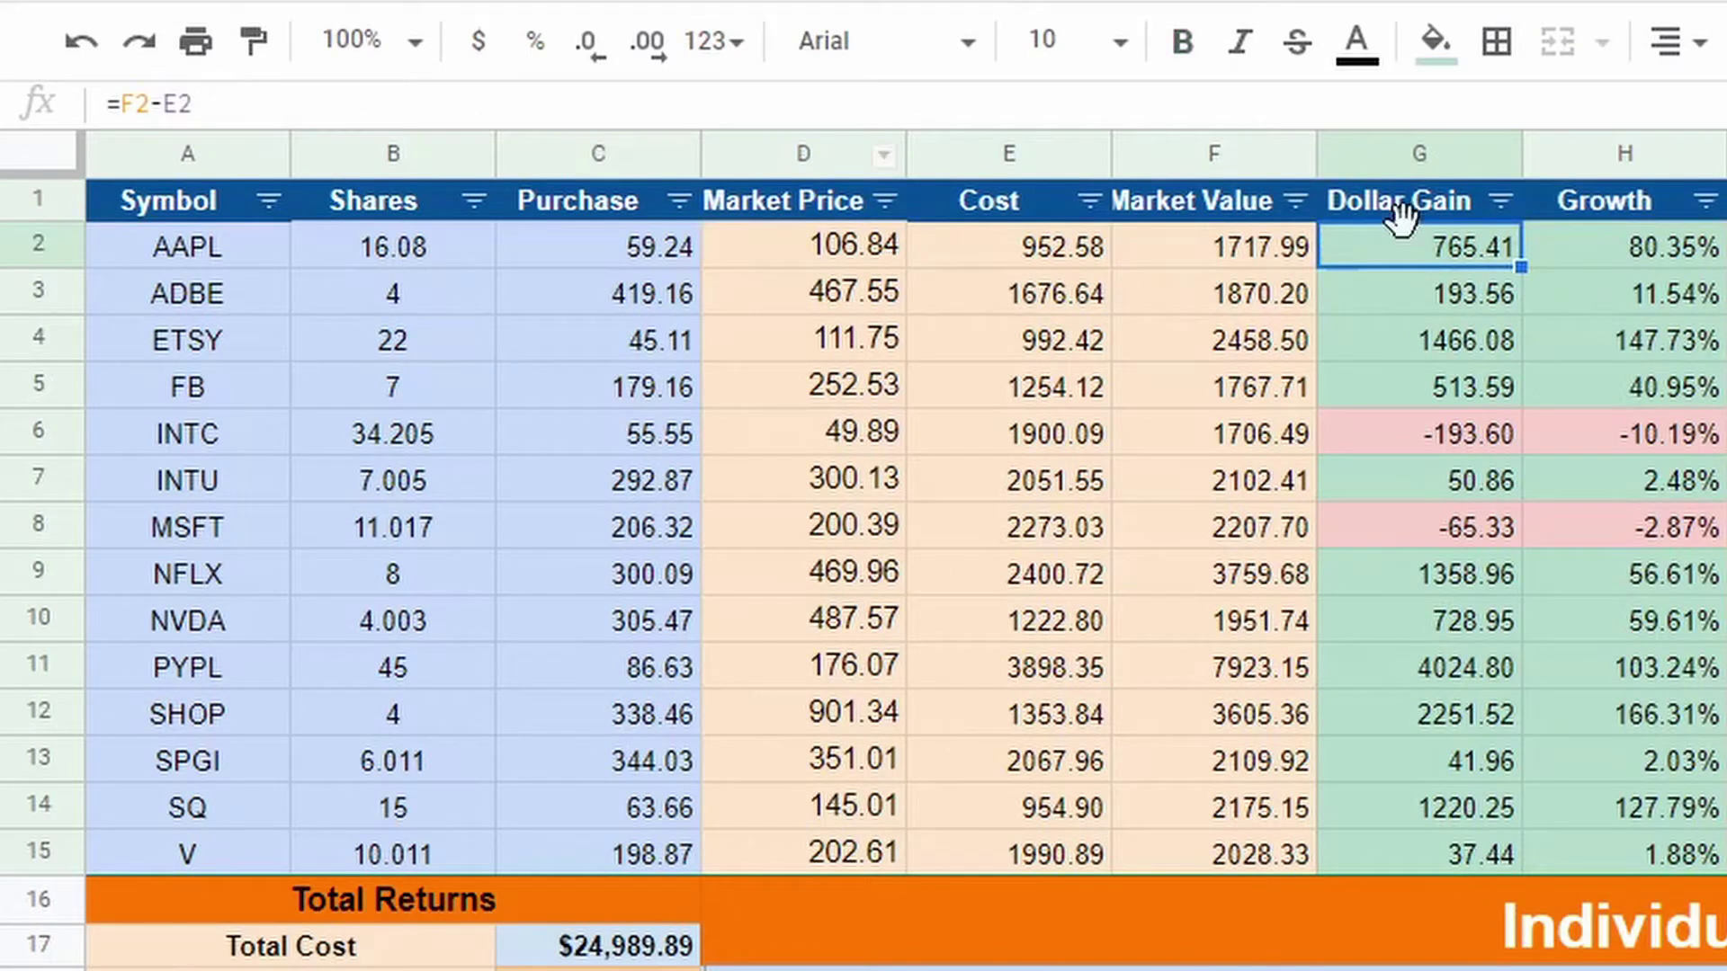
pyautogui.click(1655, 236)
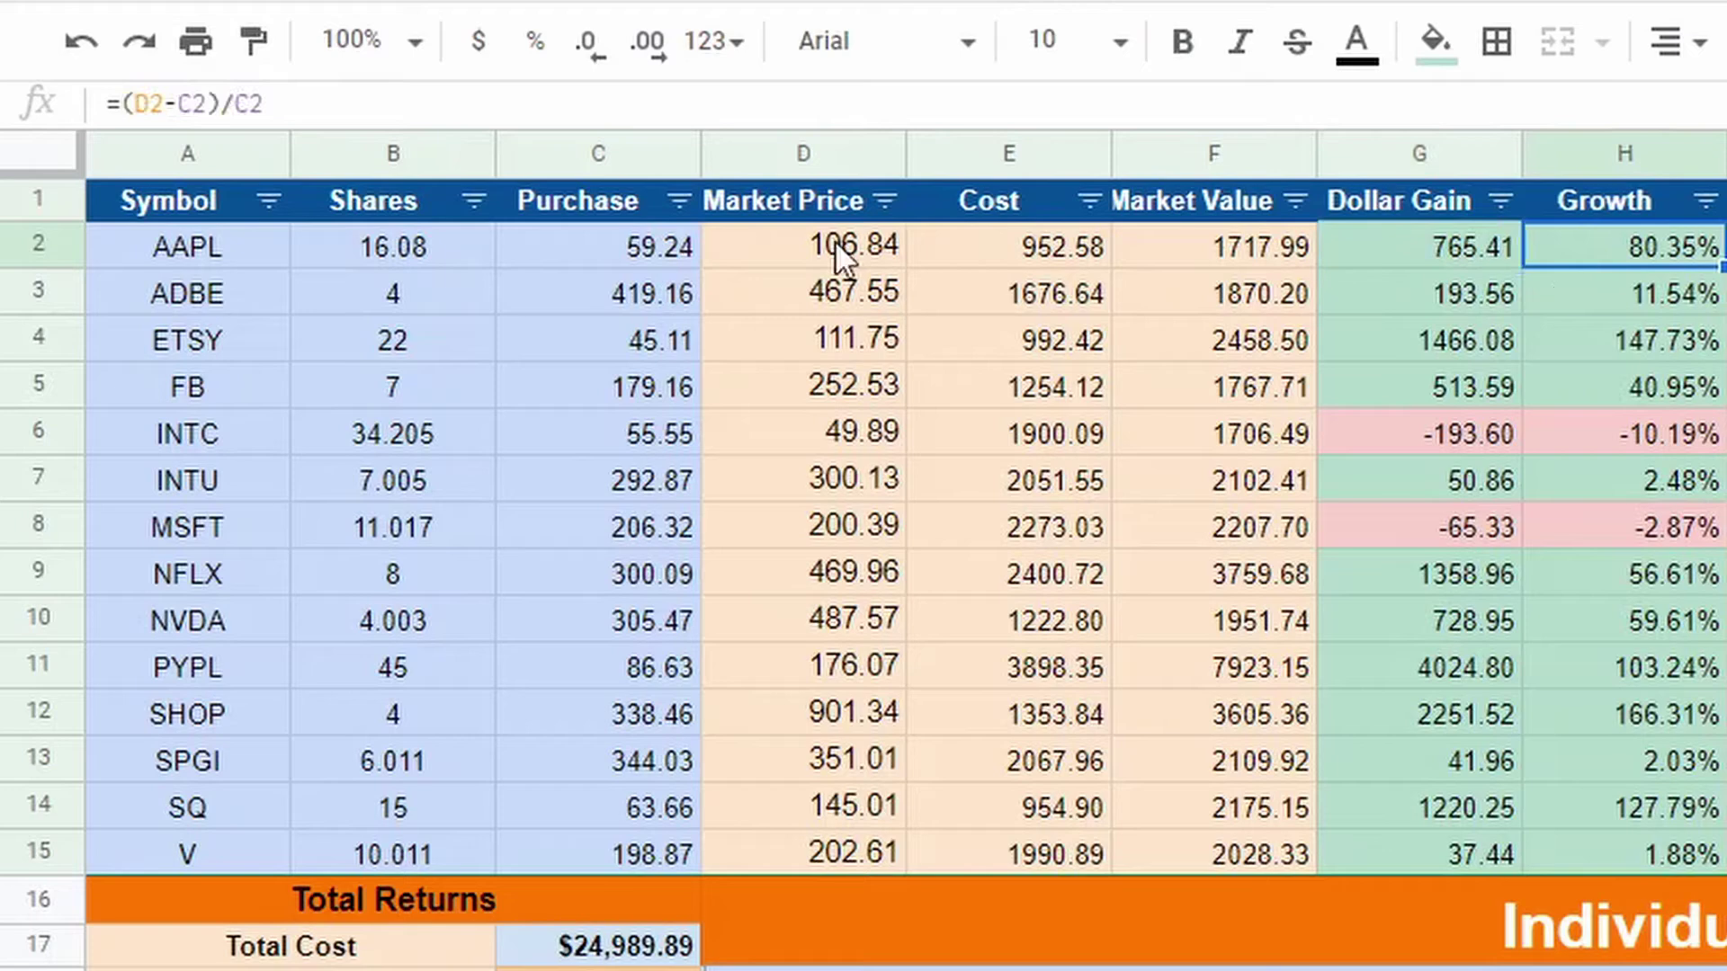
pyautogui.press('Return')
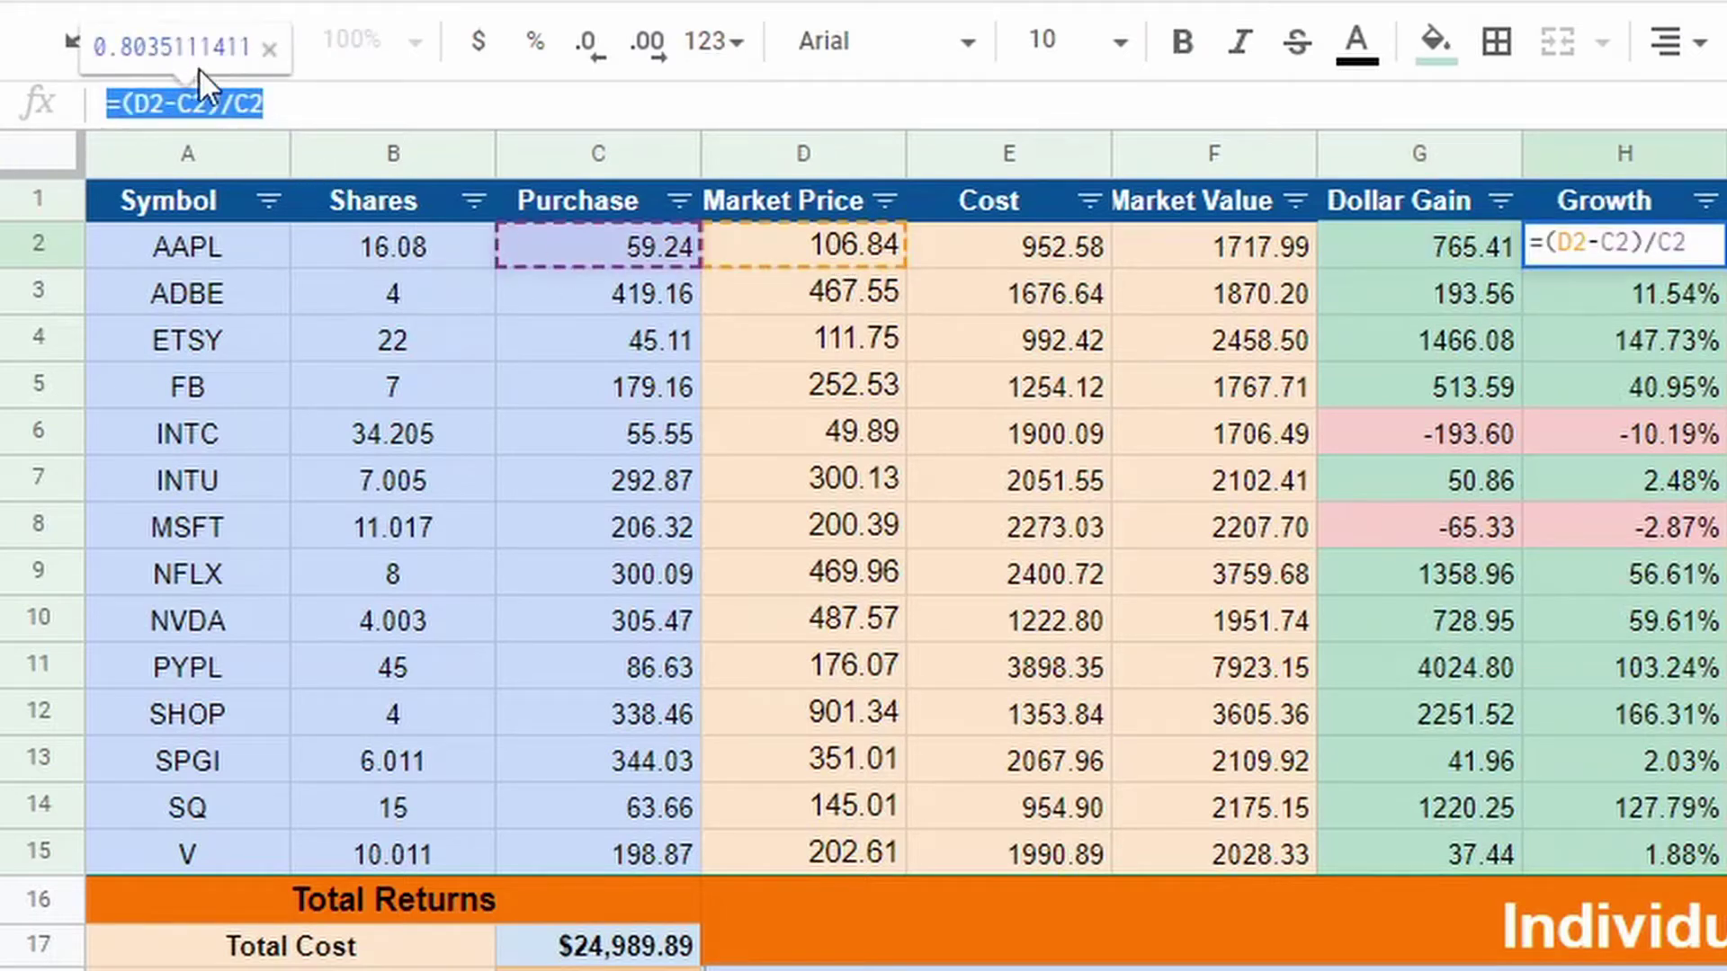
pyautogui.press('Return')
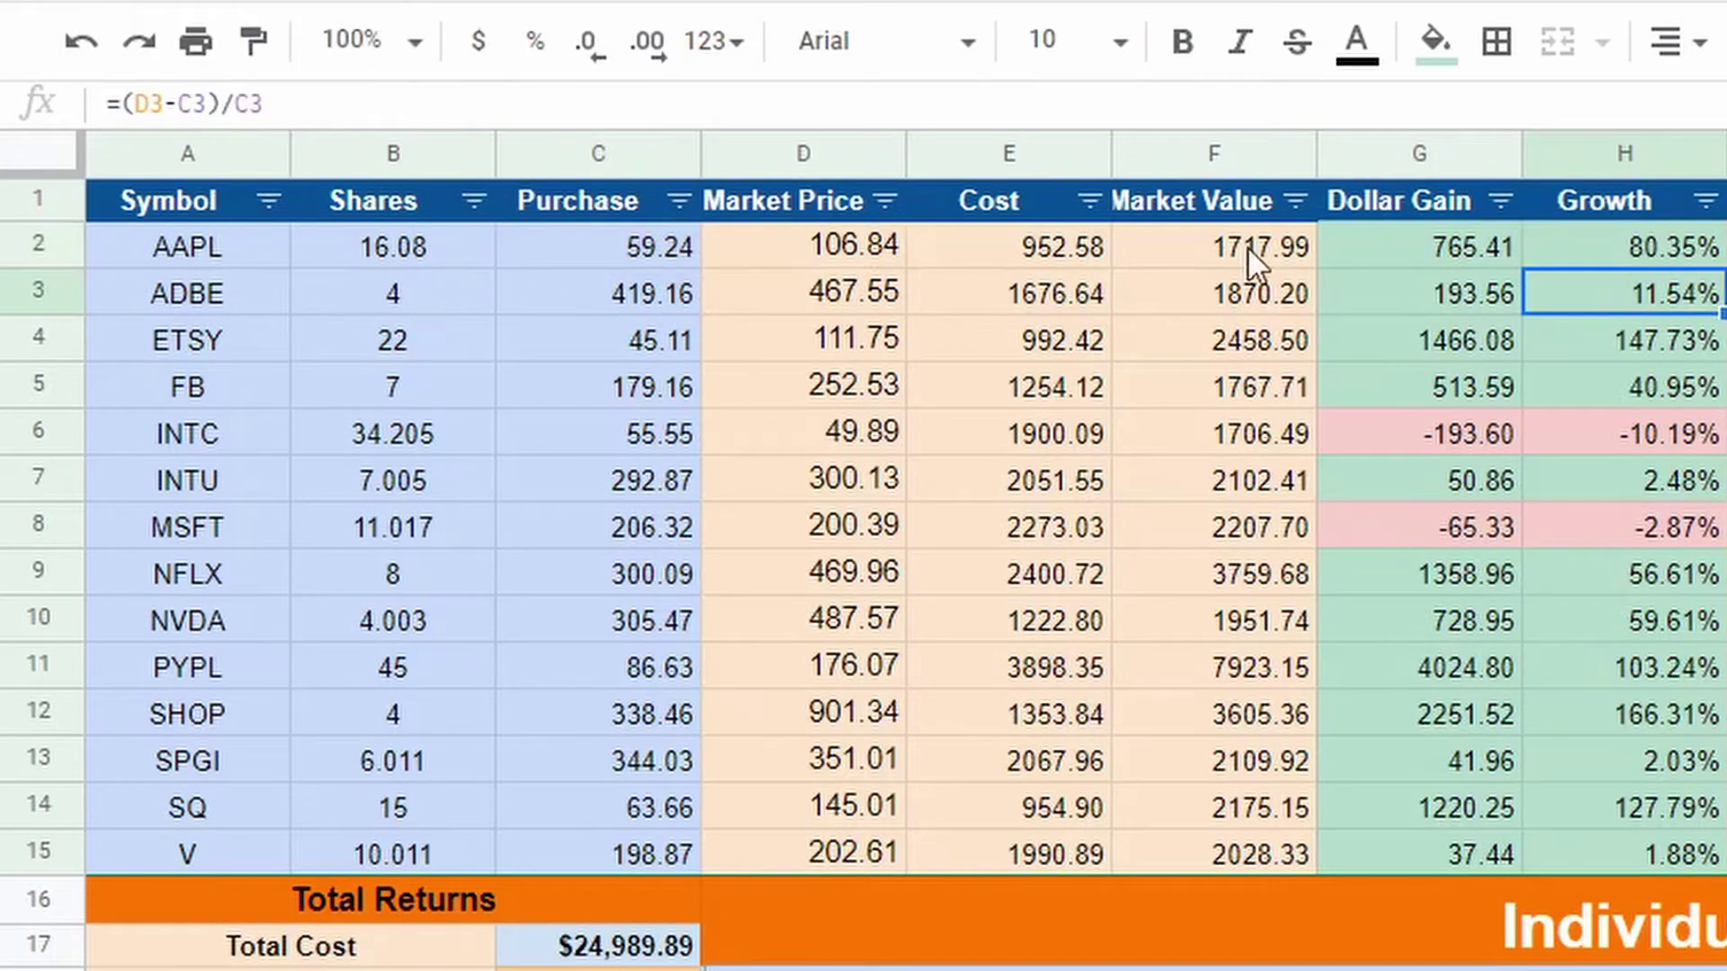
pyautogui.click(1491, 233)
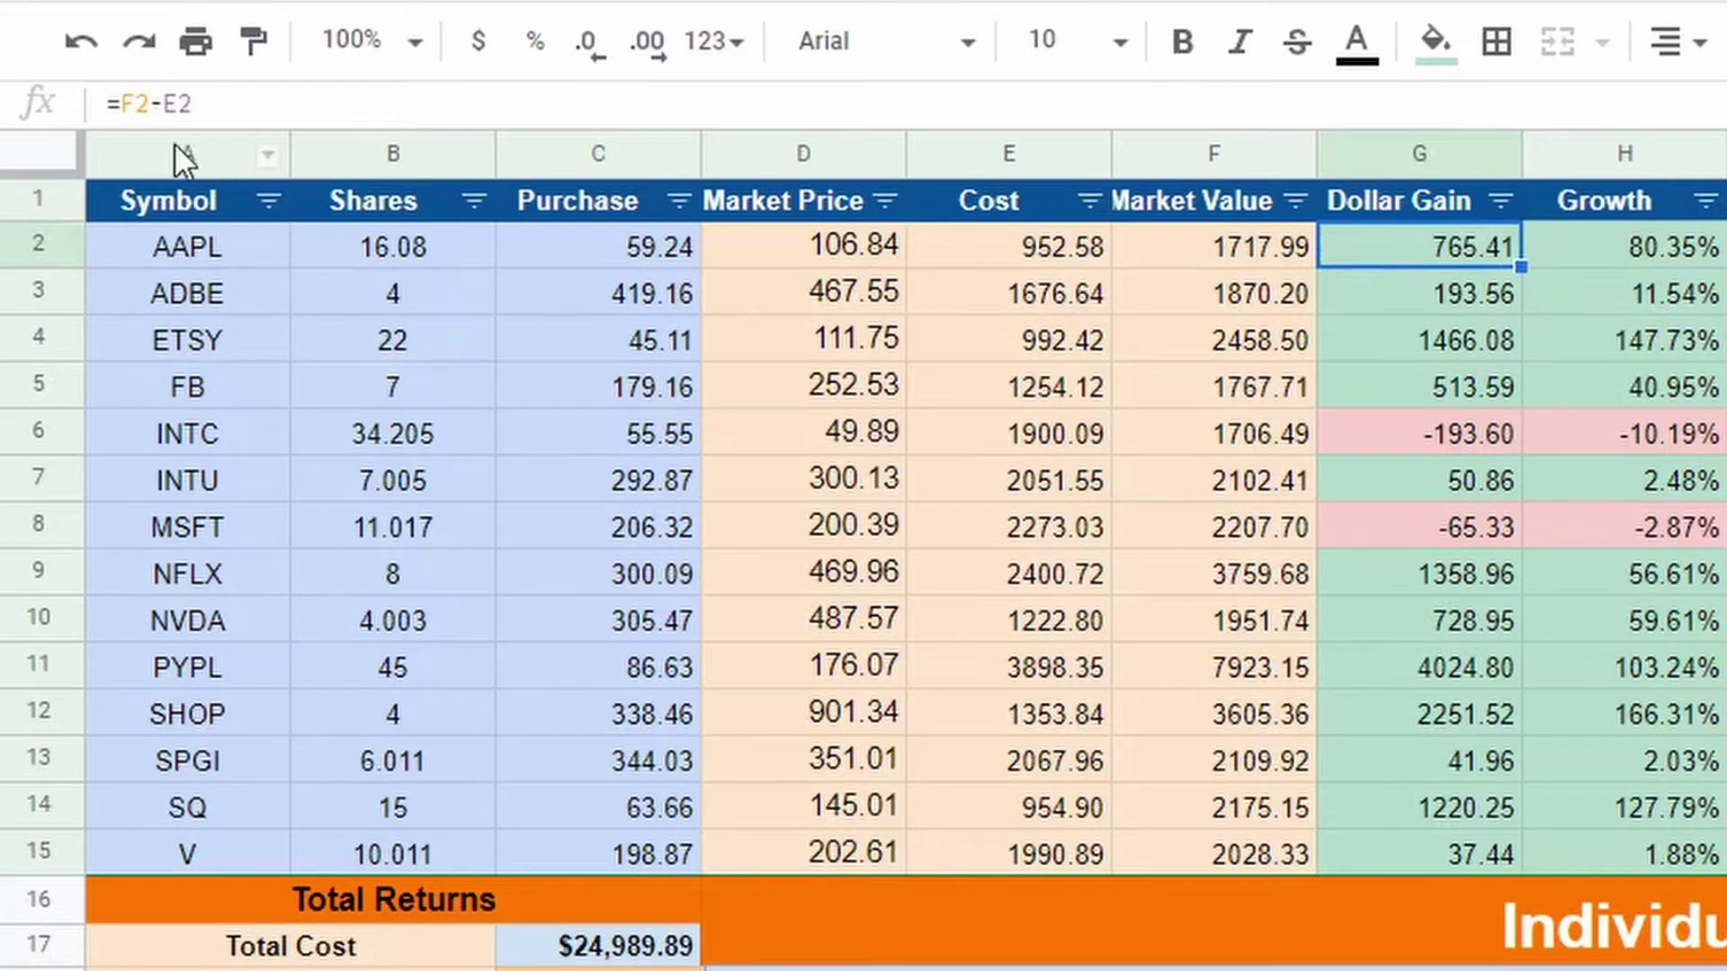
pyautogui.click(180, 112)
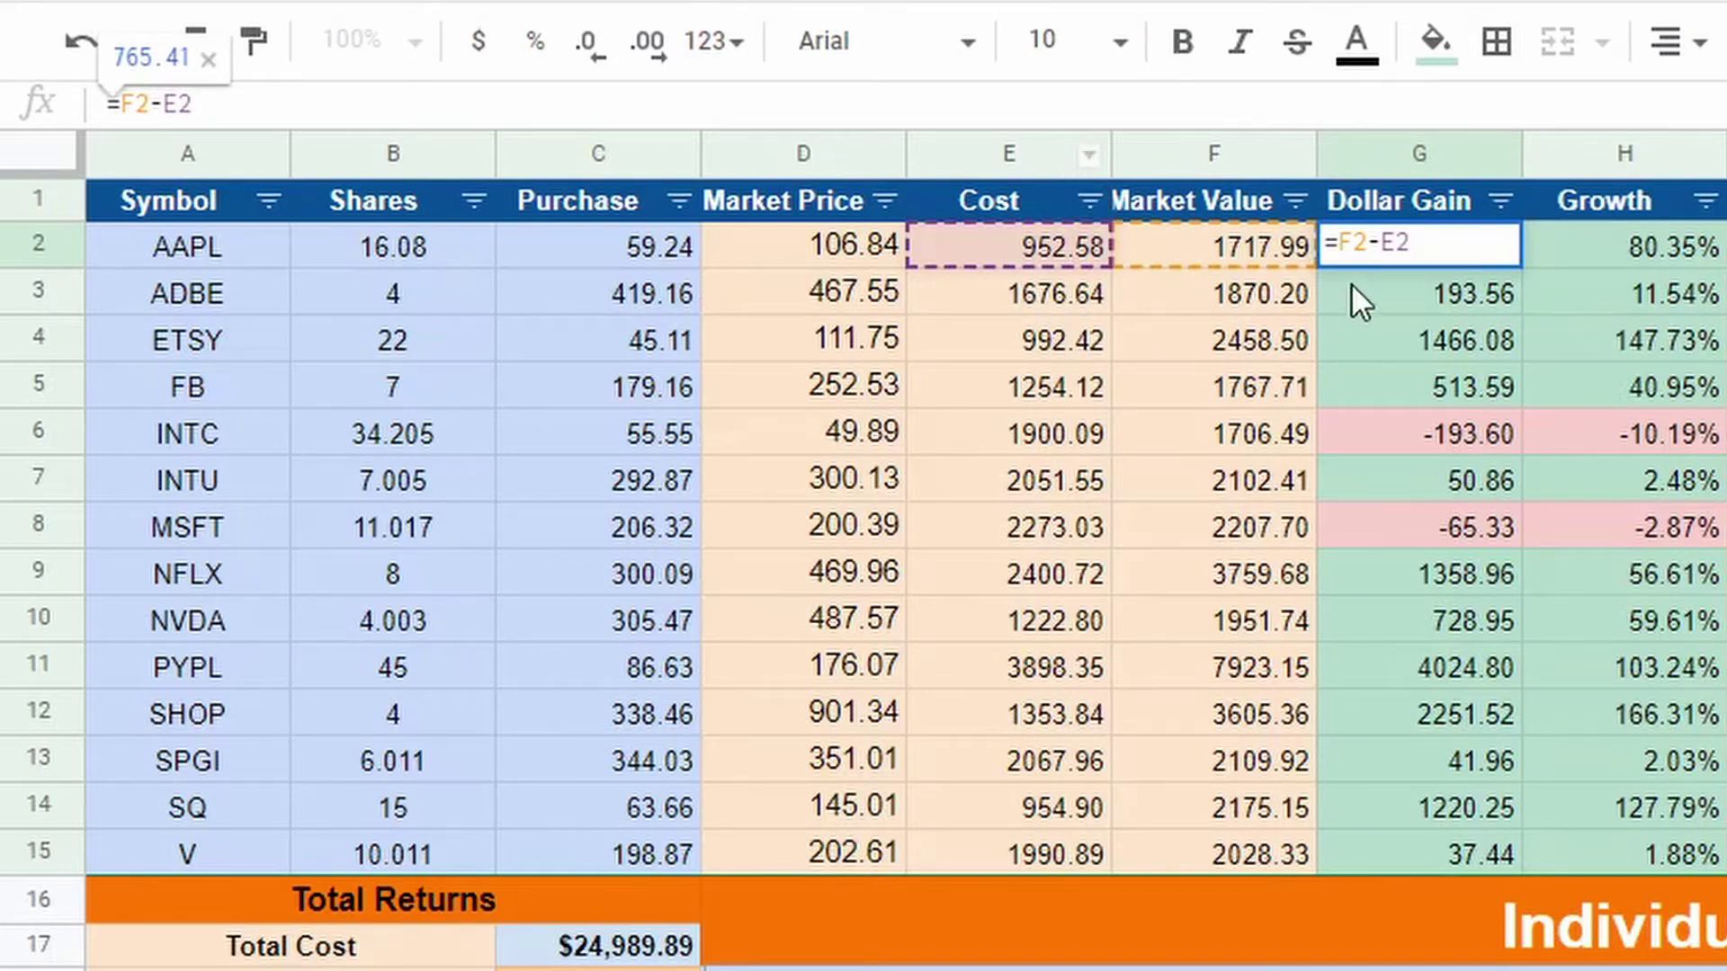
pyautogui.press('Return')
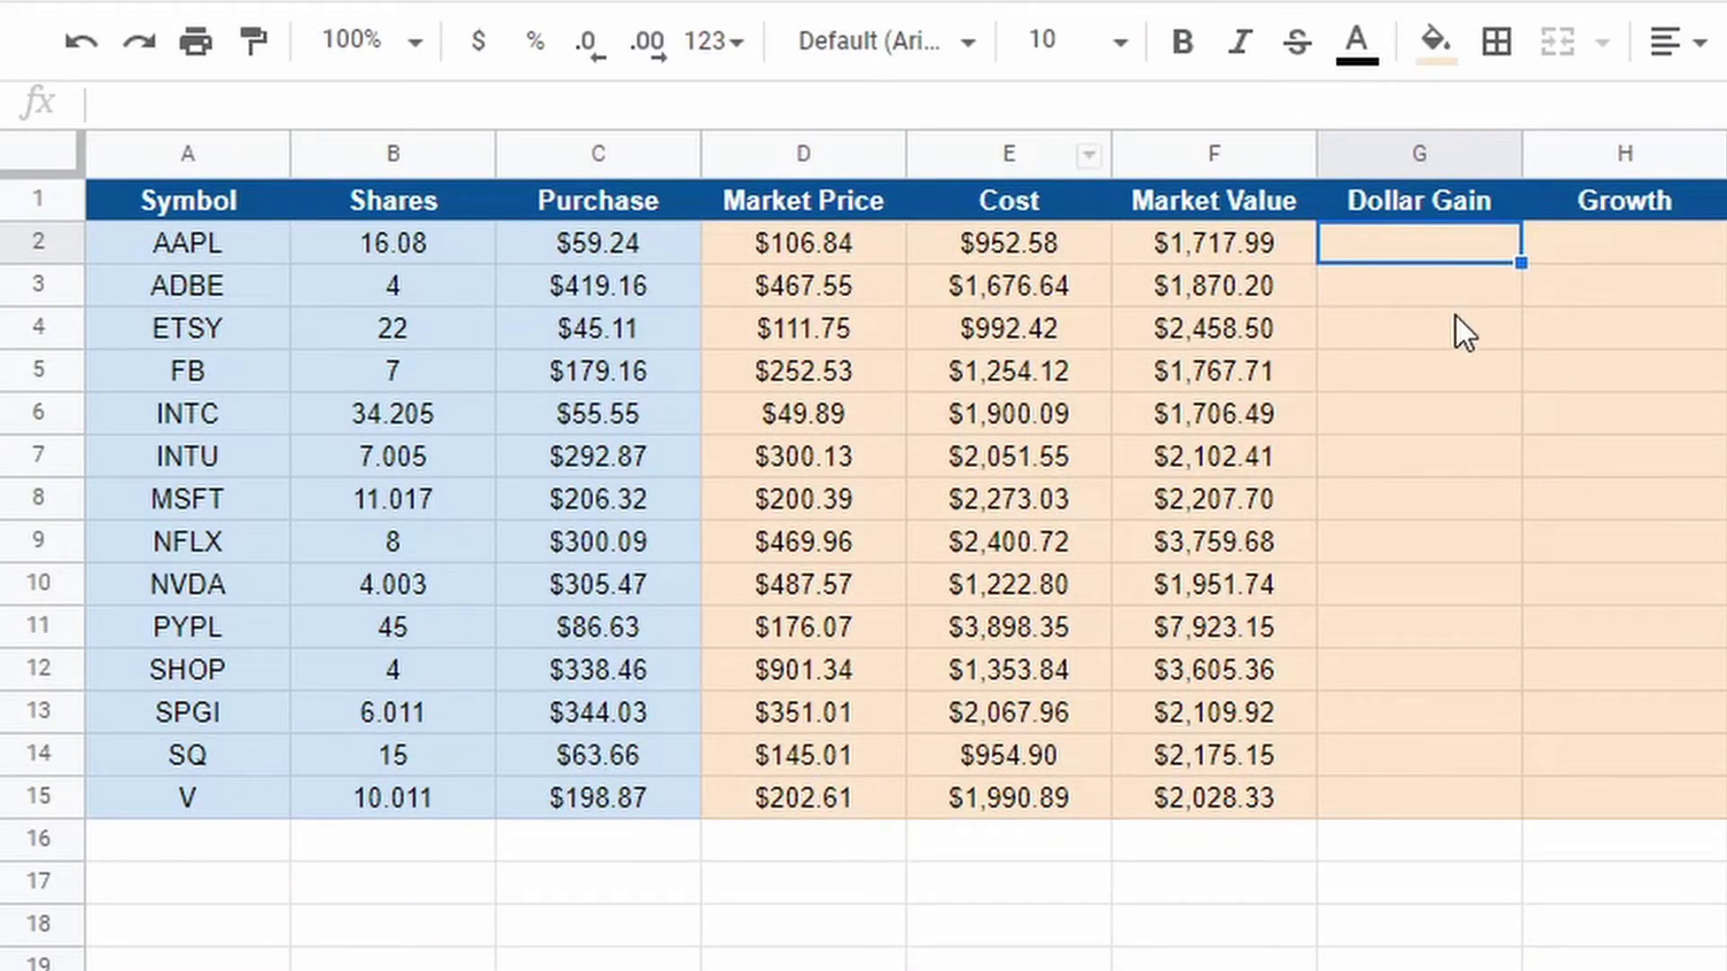
# Enter =F2-E2 in G2 as the first Dollar Gain formula
pyautogui.write('=')
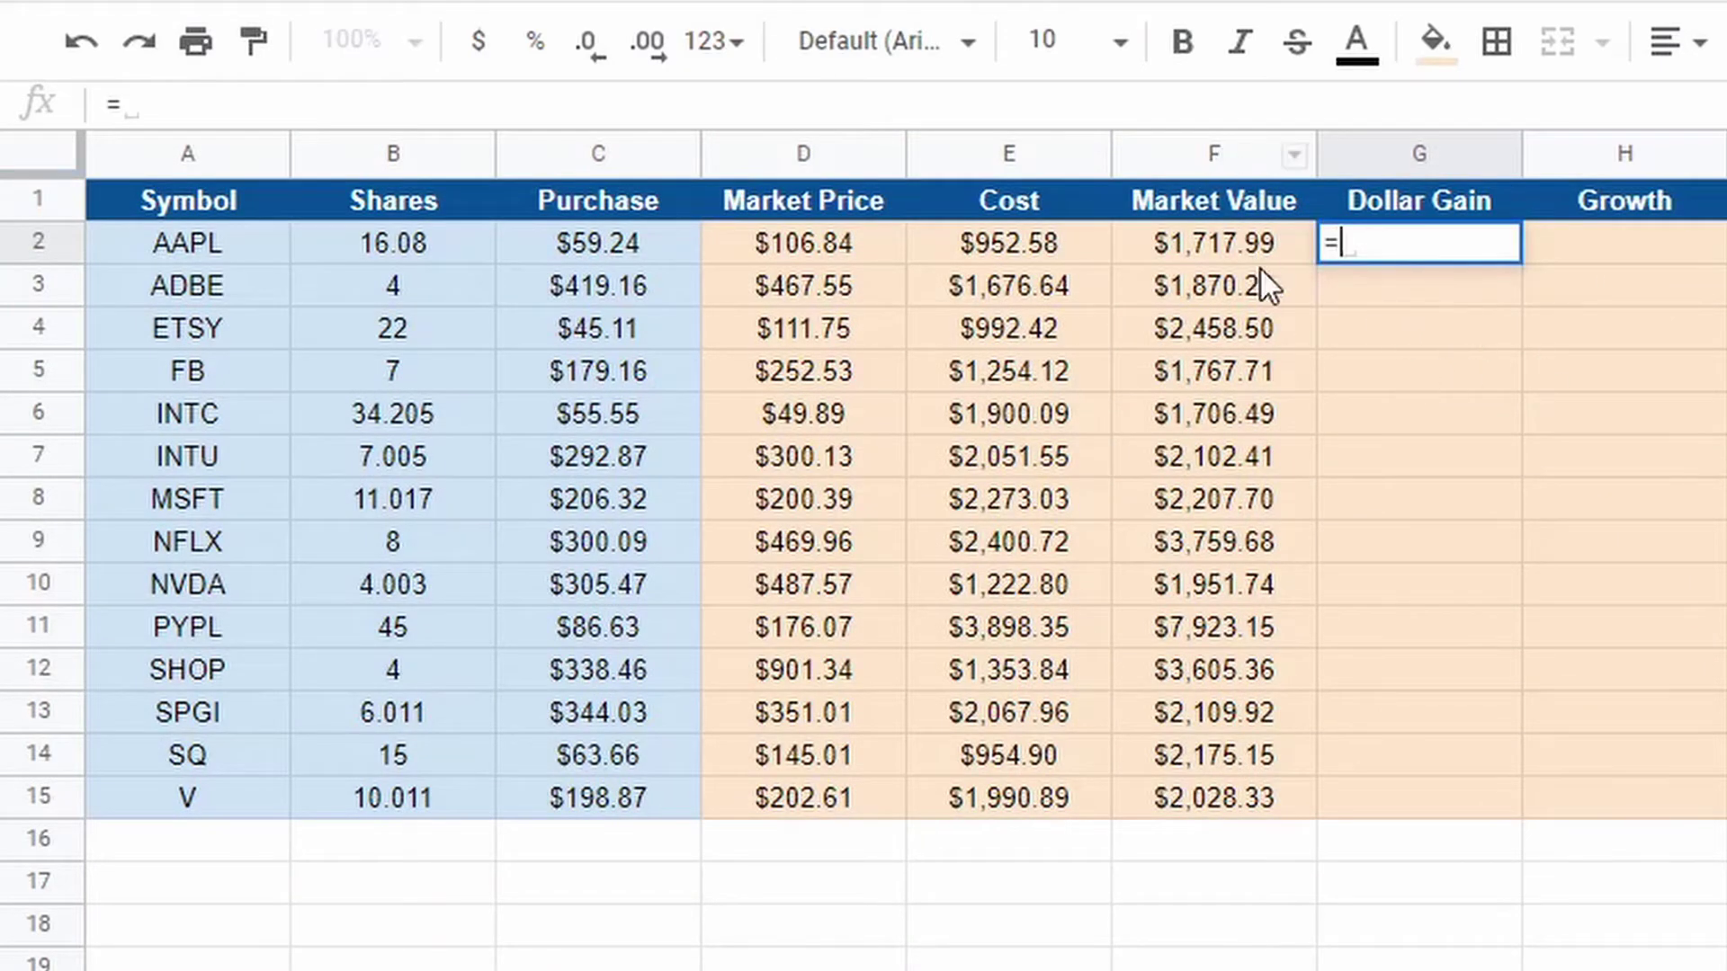
pyautogui.click(1243, 248)
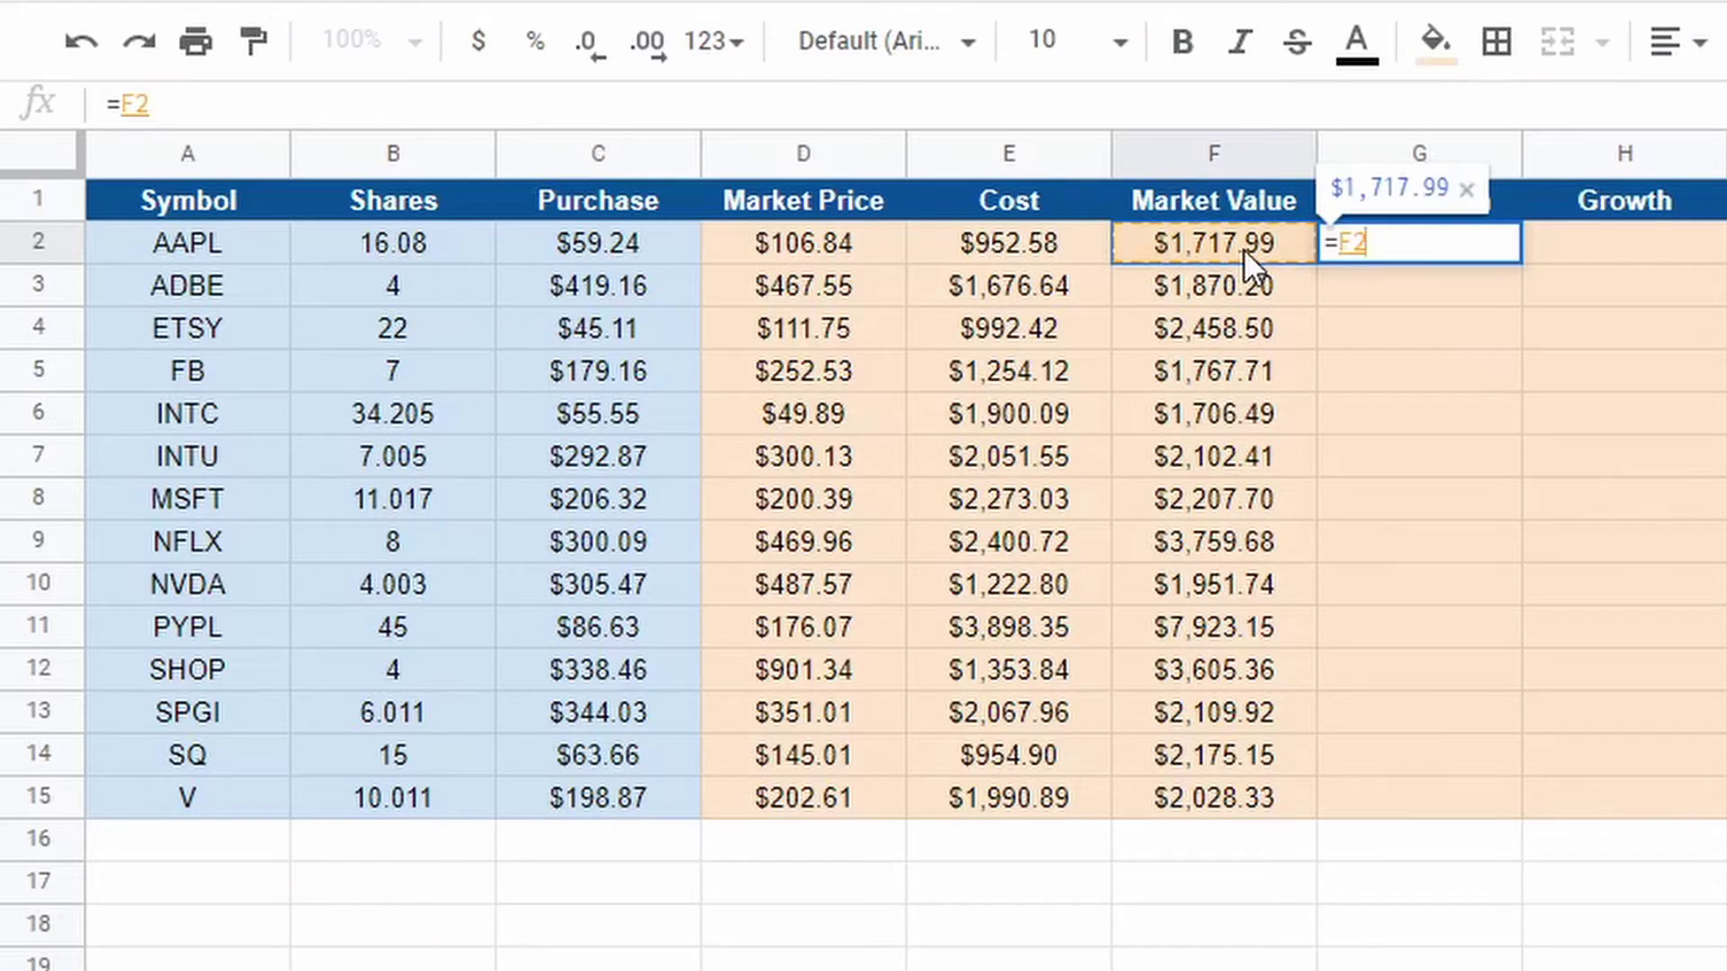
pyautogui.write('-')
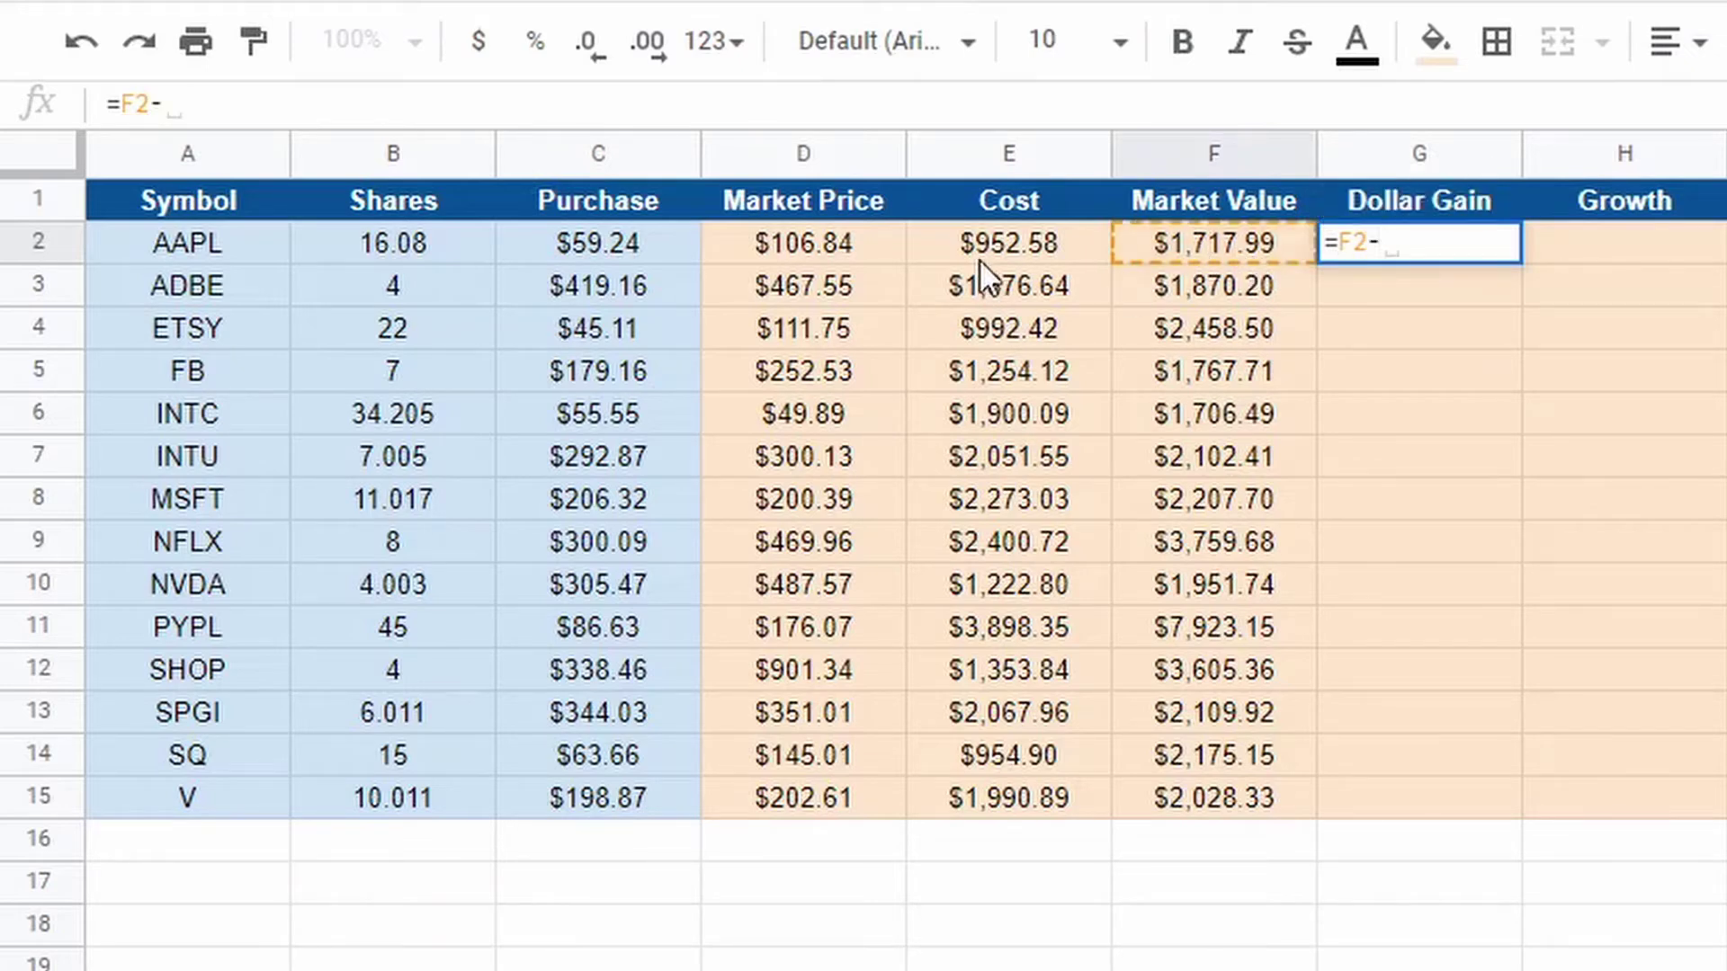
pyautogui.click(1001, 243)
pyautogui.press('Return')
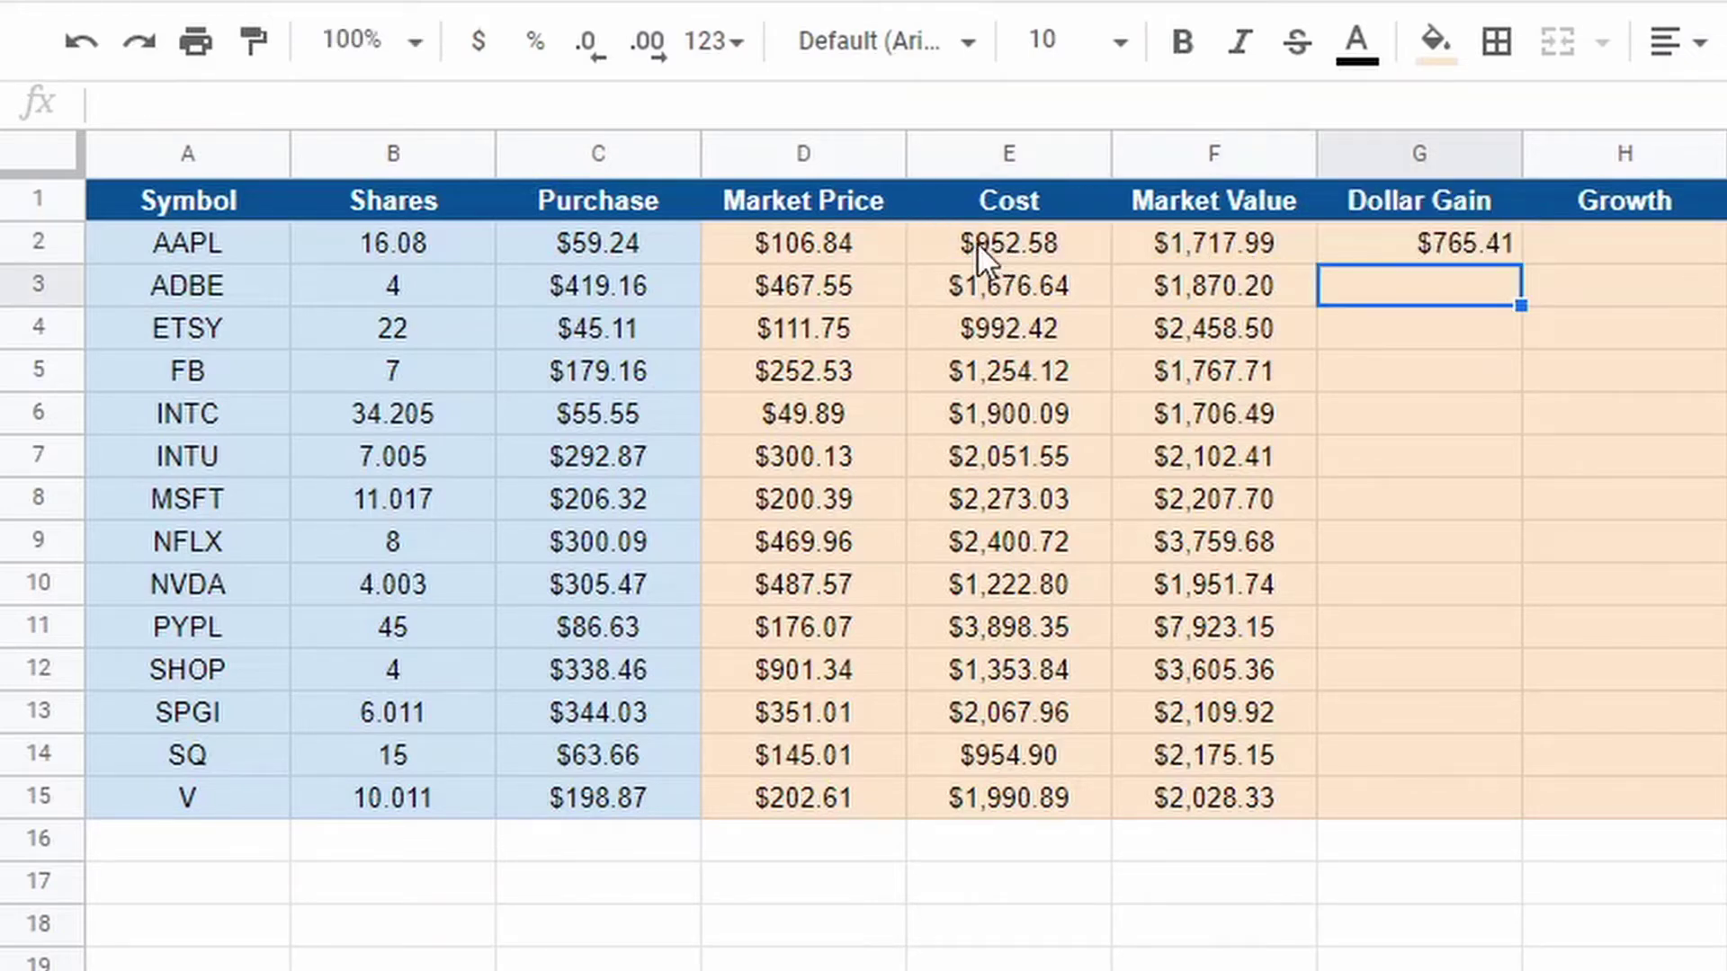
pyautogui.click(1441, 254)
pyautogui.press('Delete')
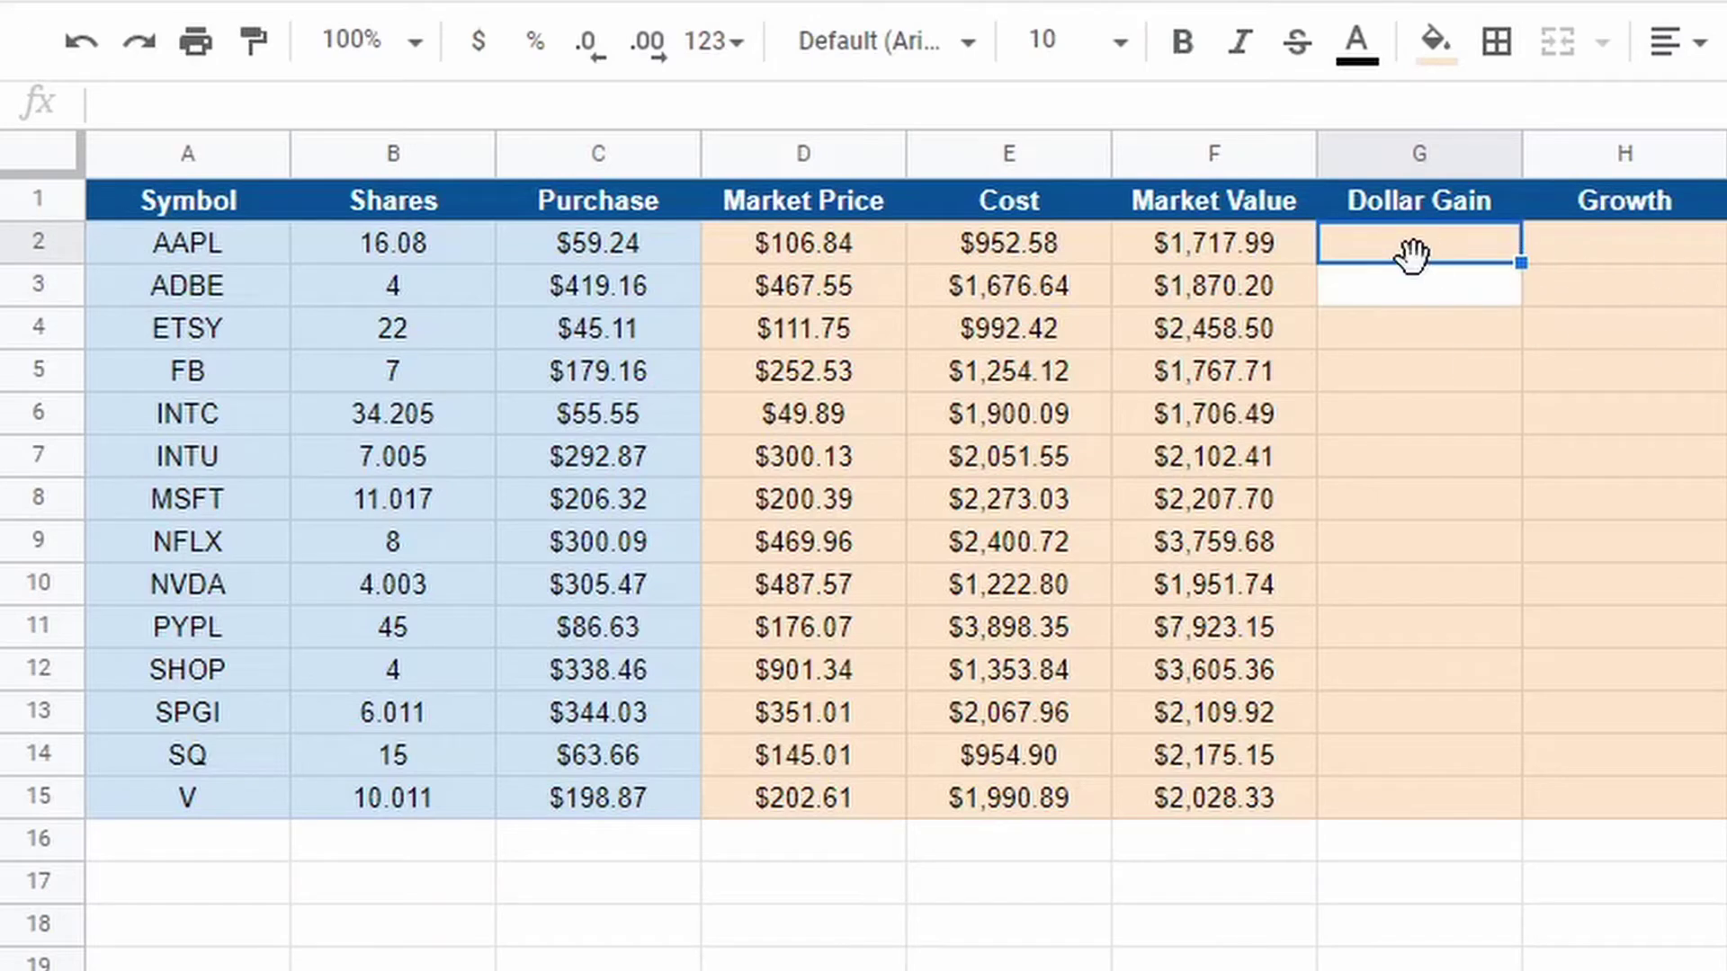
pyautogui.hotkey('ctrl', 'z')
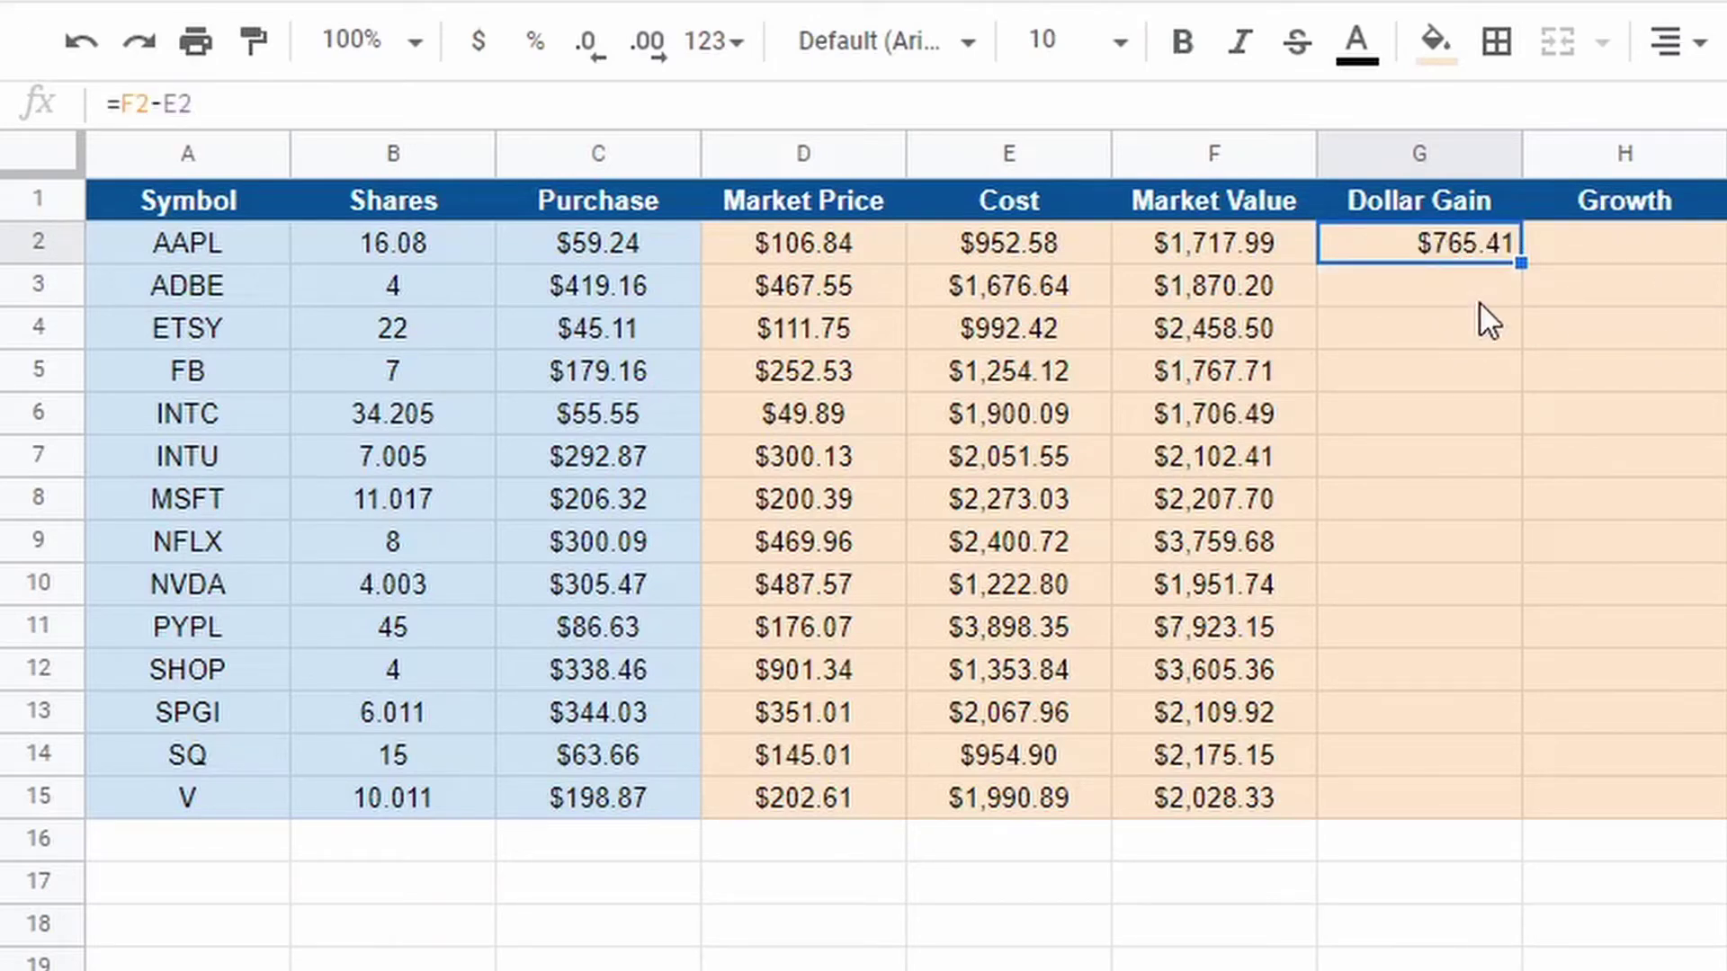
# Copy the gain formula down to G15 and centre G2:G15
pyautogui.moveTo(1520, 263); pyautogui.dragTo(1530, 821)
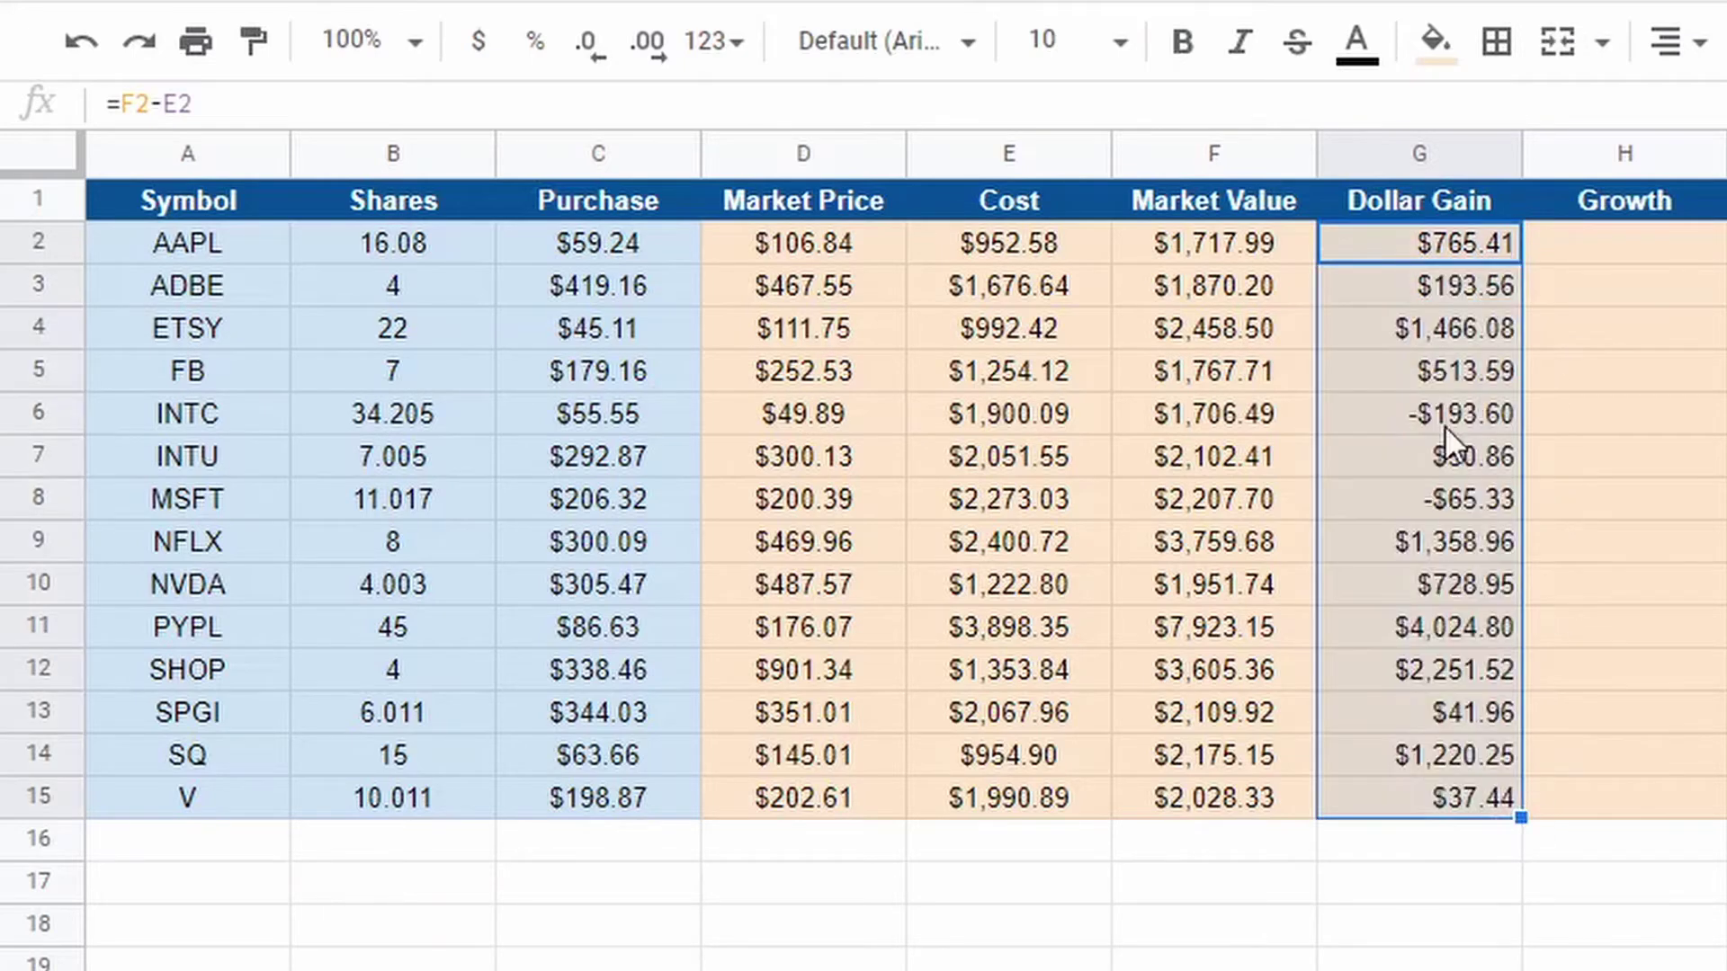
pyautogui.click(1421, 886)
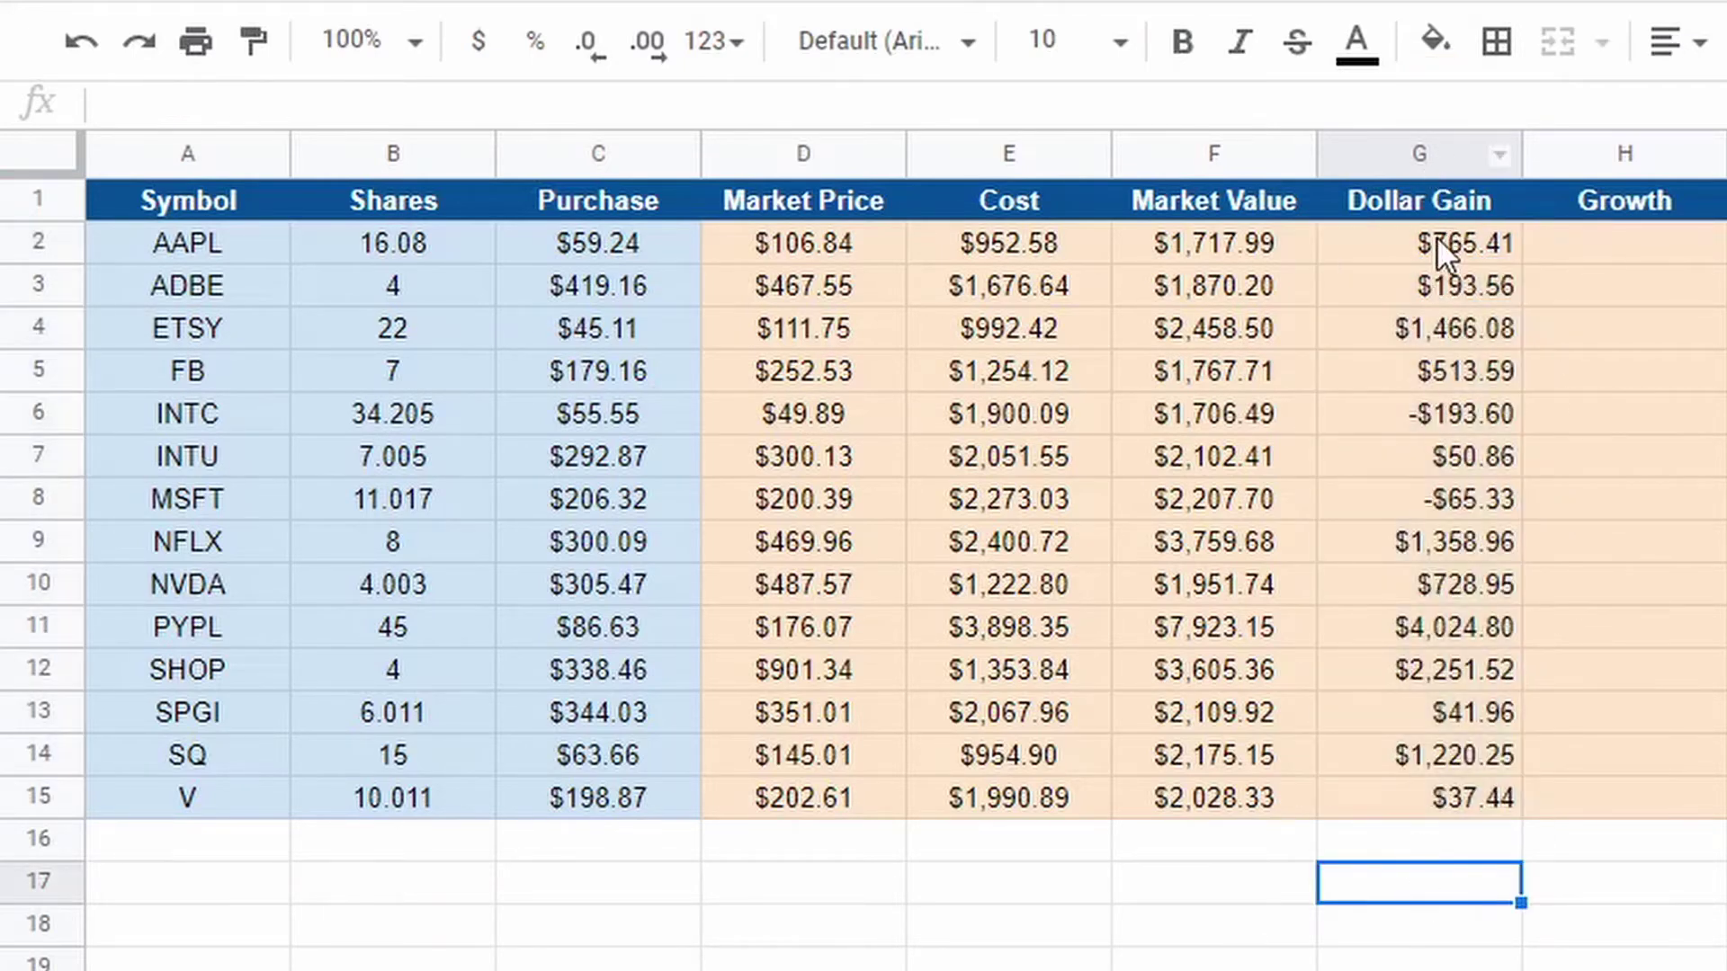
pyautogui.moveTo(1437, 242); pyautogui.dragTo(1429, 814)
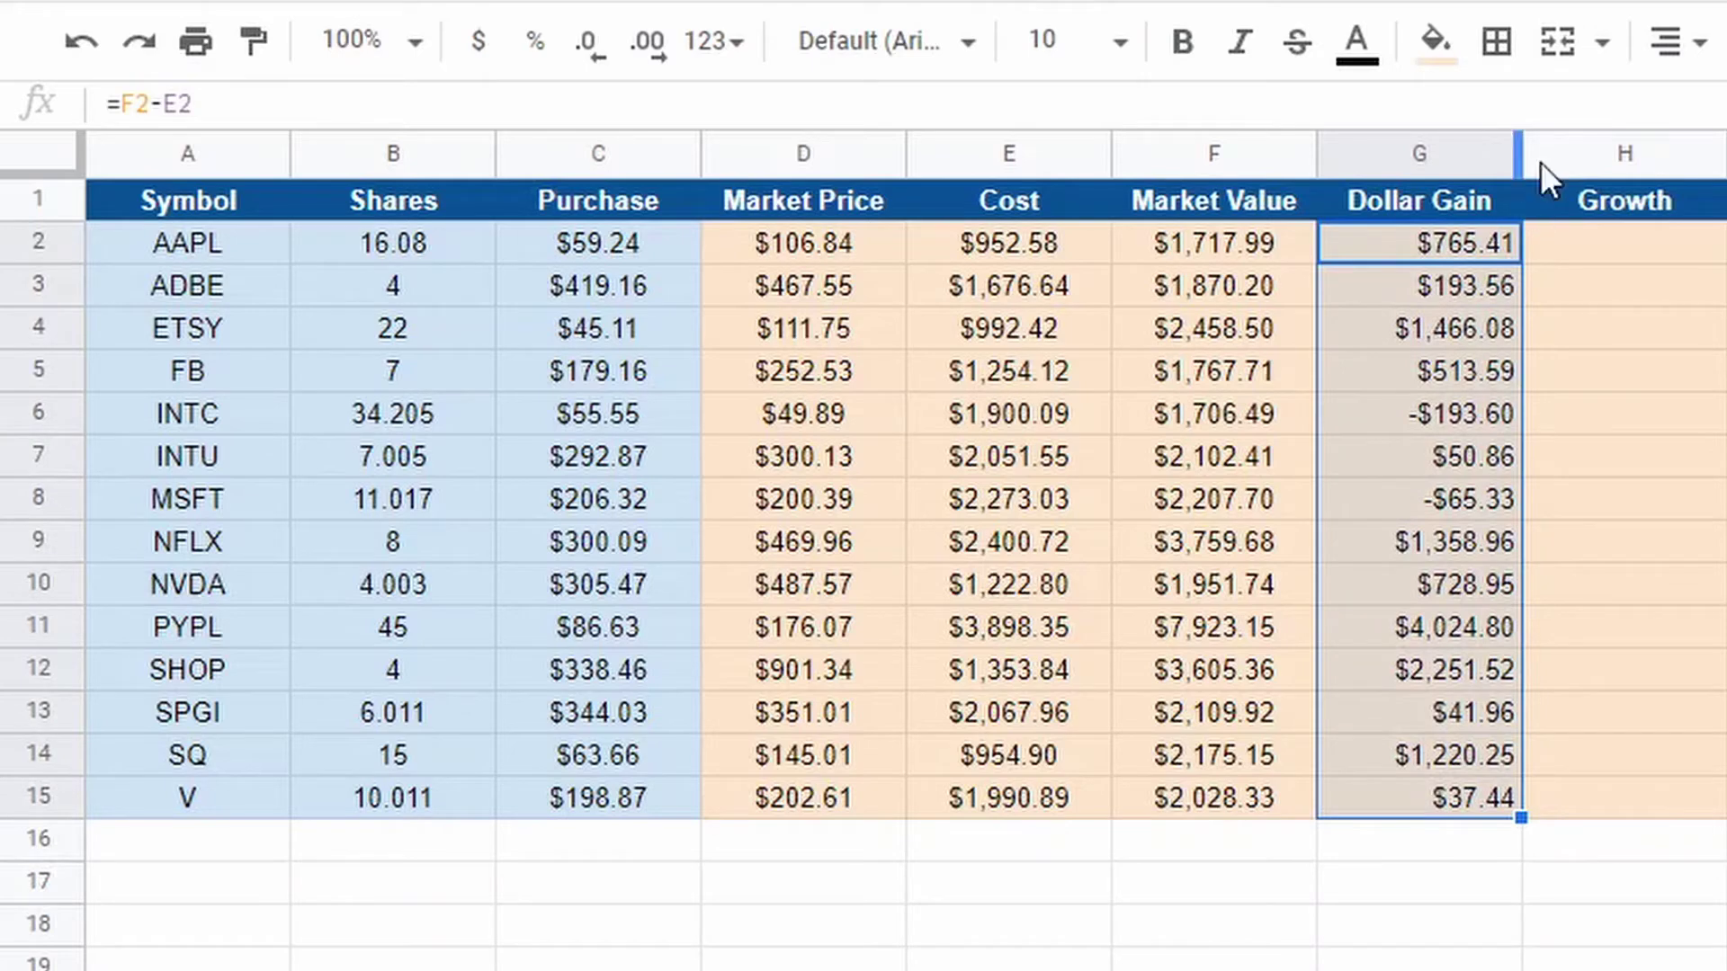
pyautogui.click(1675, 43)
pyautogui.click(1678, 113)
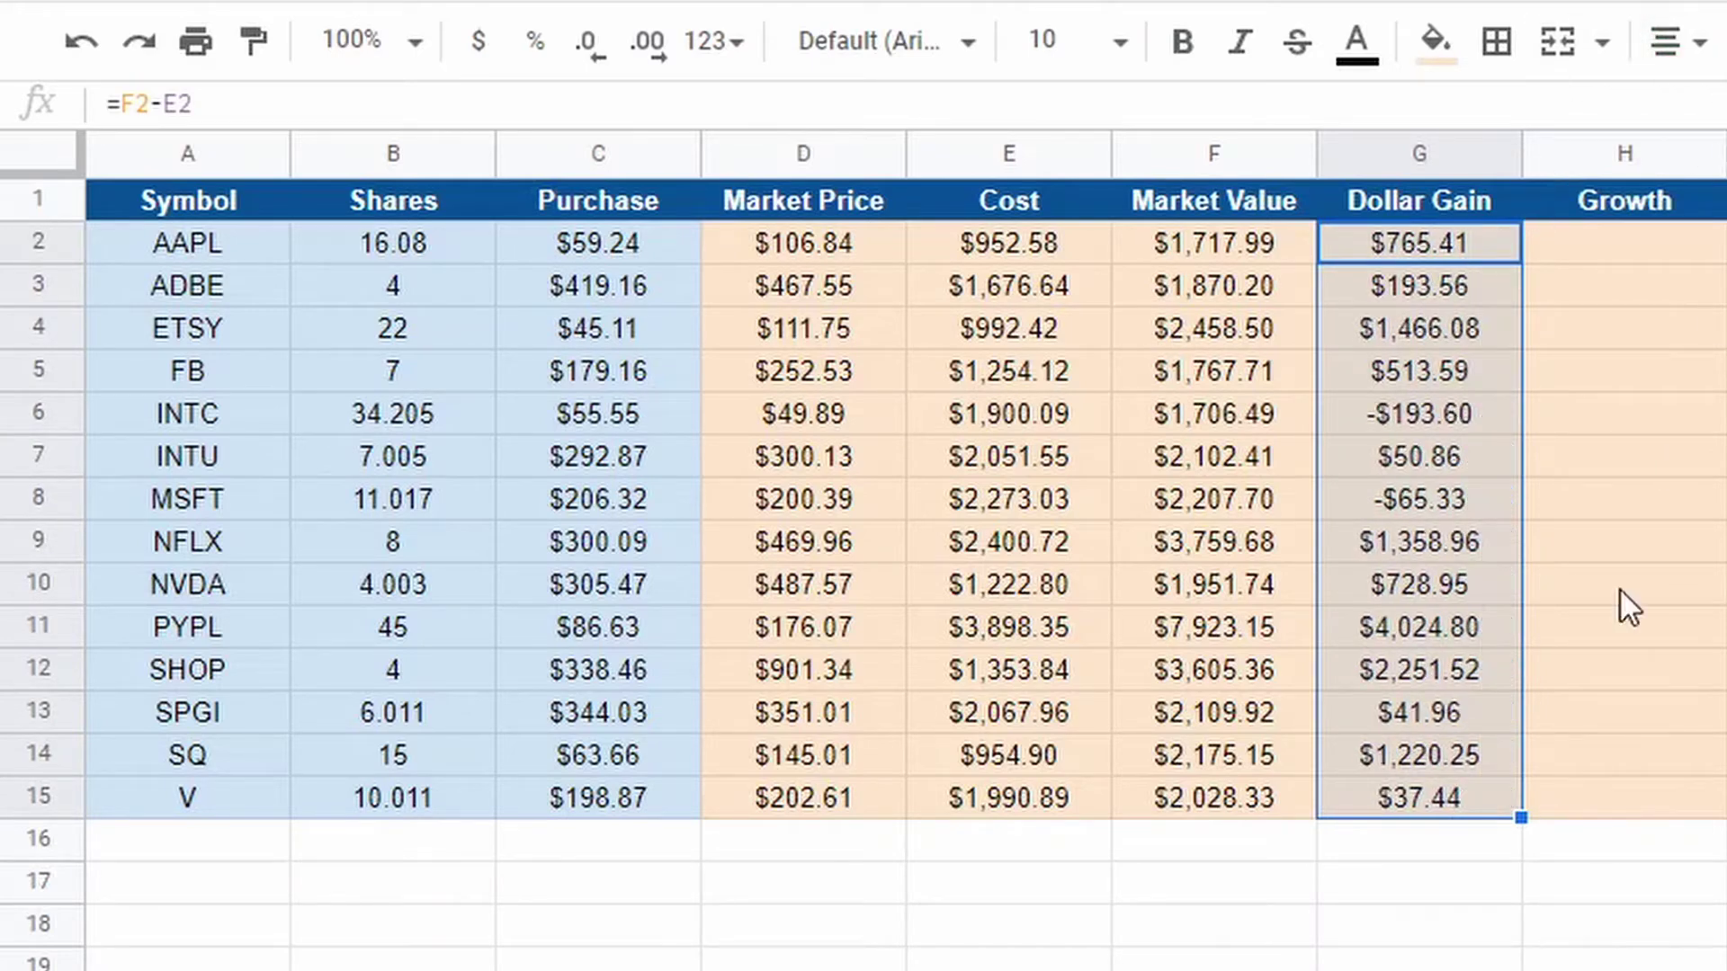
pyautogui.click(1599, 742)
# Check the Dollar Gain results for AAPL, ETSY, PYPL, SQ, MSFT and INTC
pyautogui.click(1436, 251)
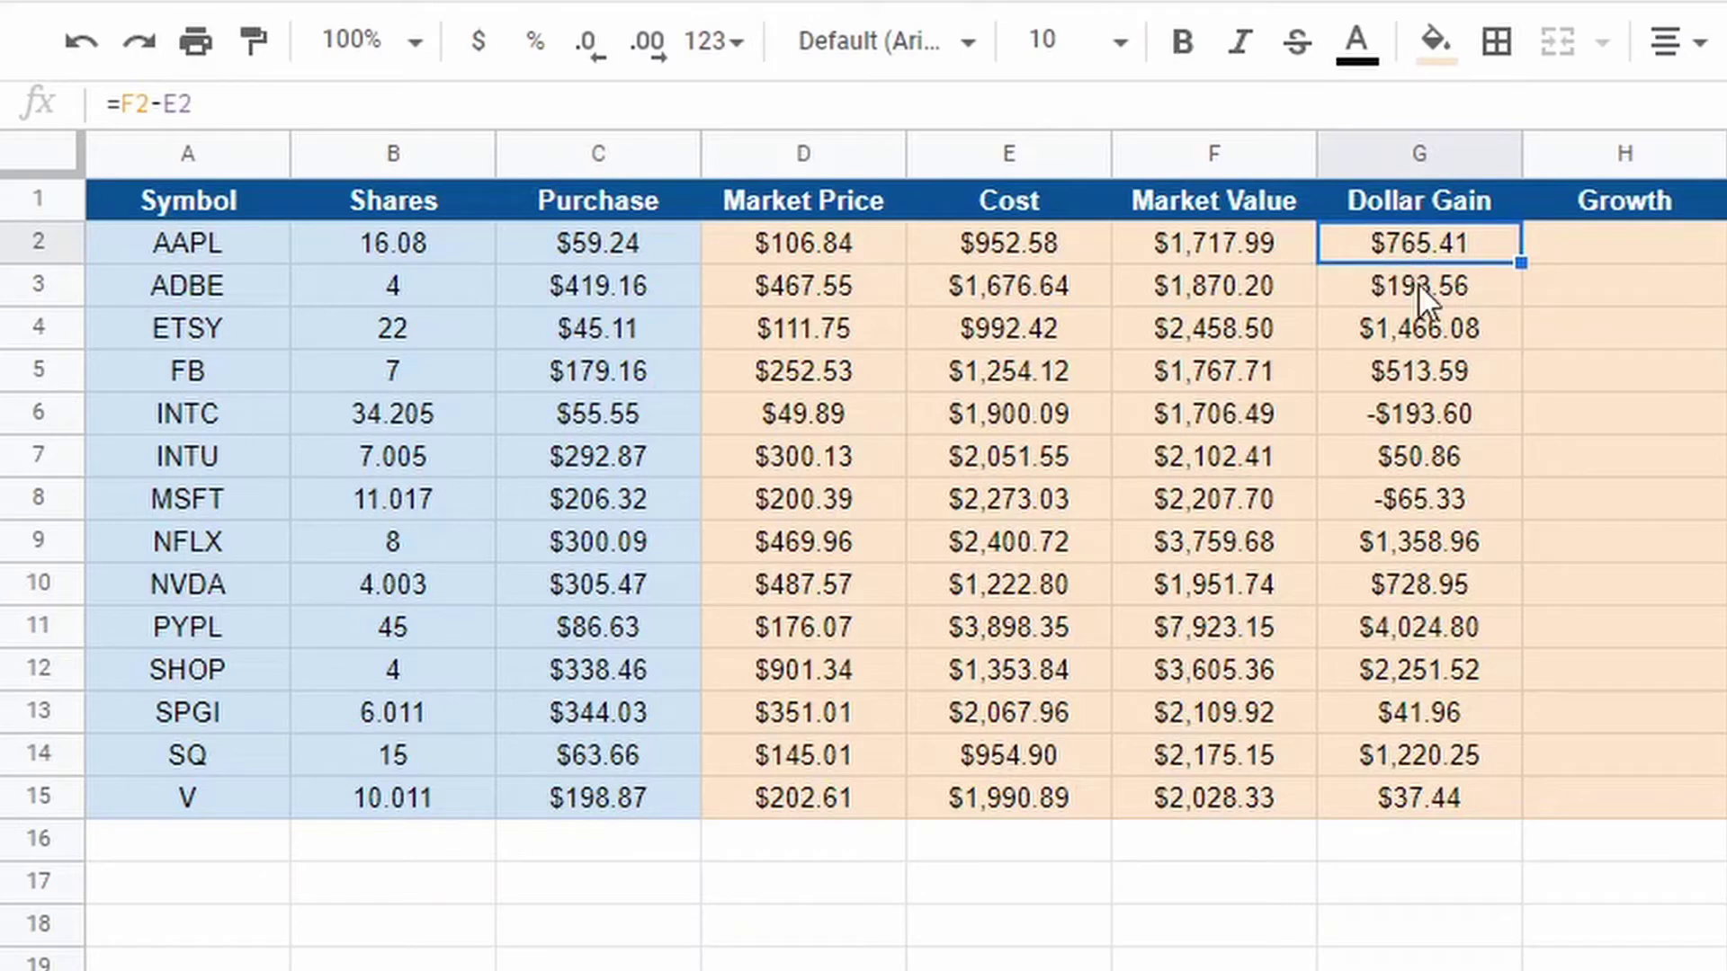
pyautogui.click(1427, 321)
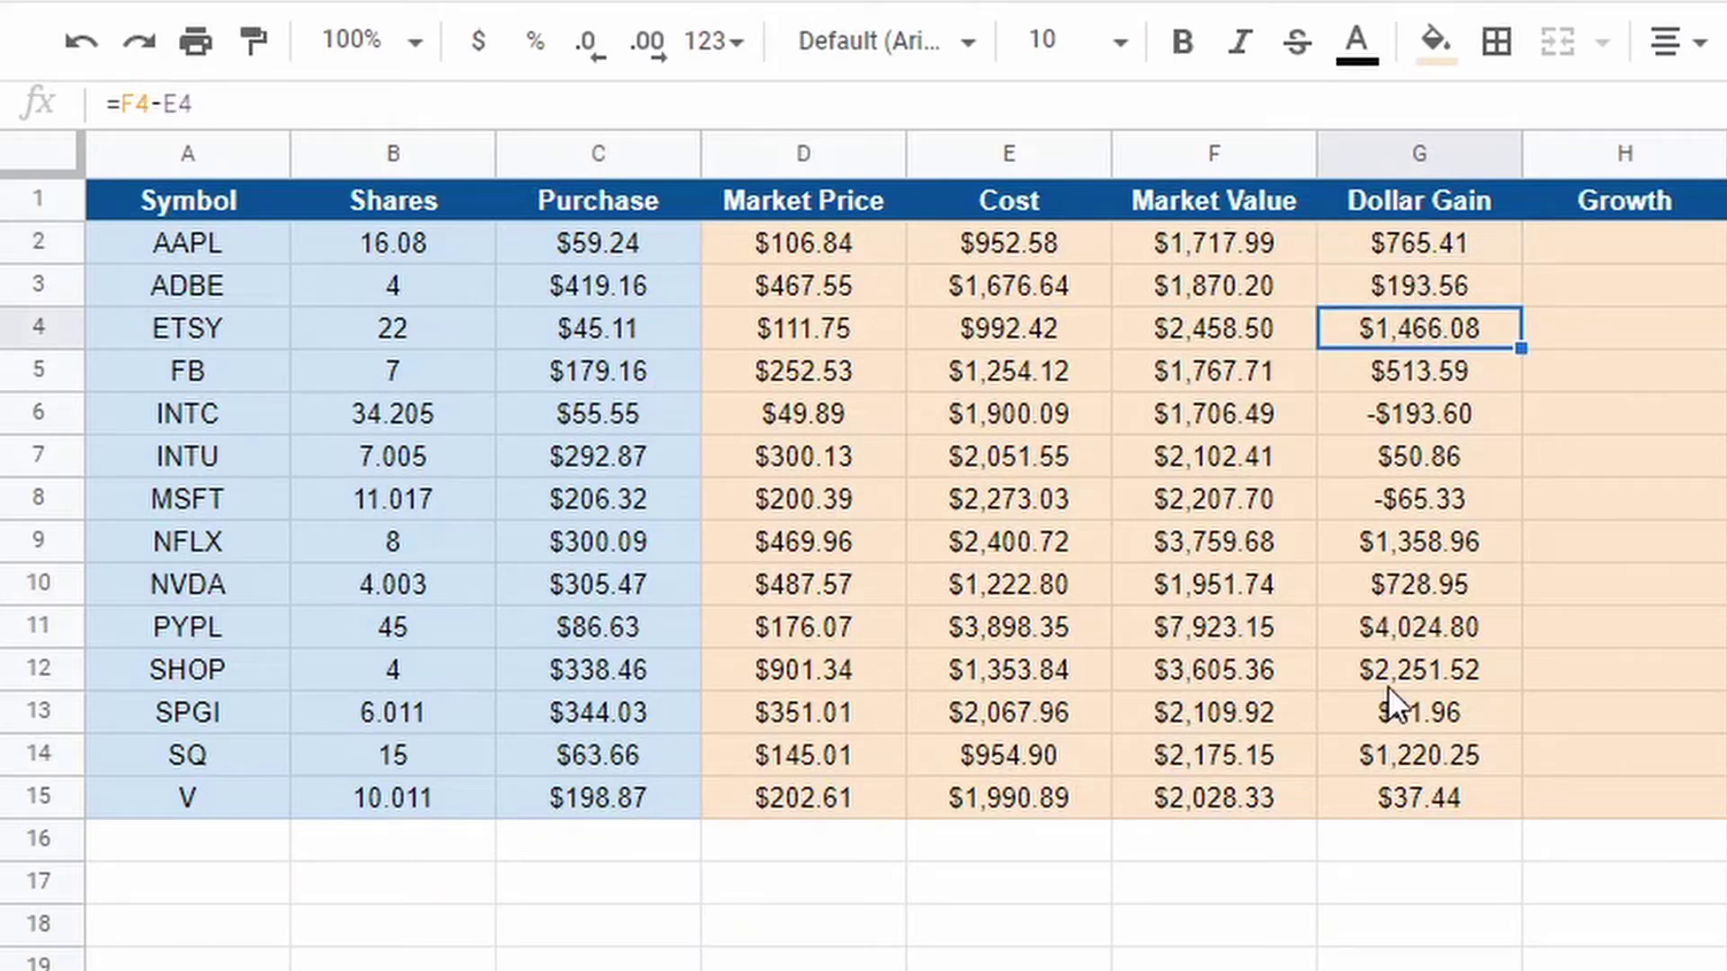
pyautogui.click(1398, 624)
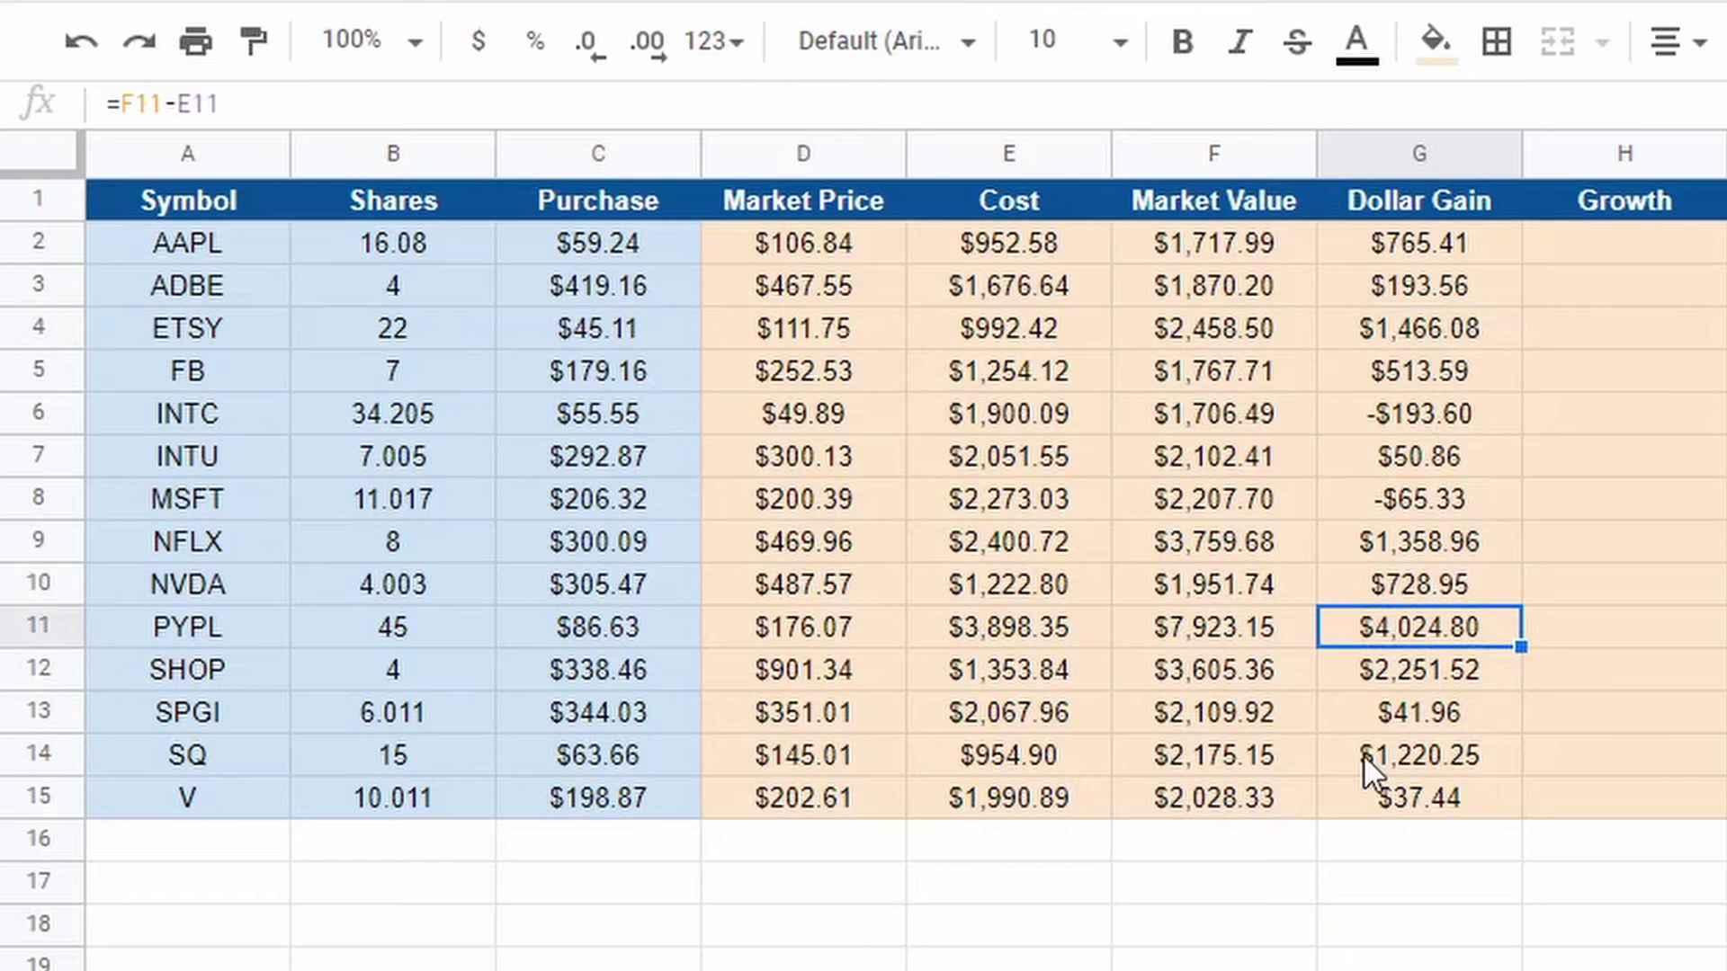
pyautogui.click(1394, 762)
pyautogui.click(1416, 508)
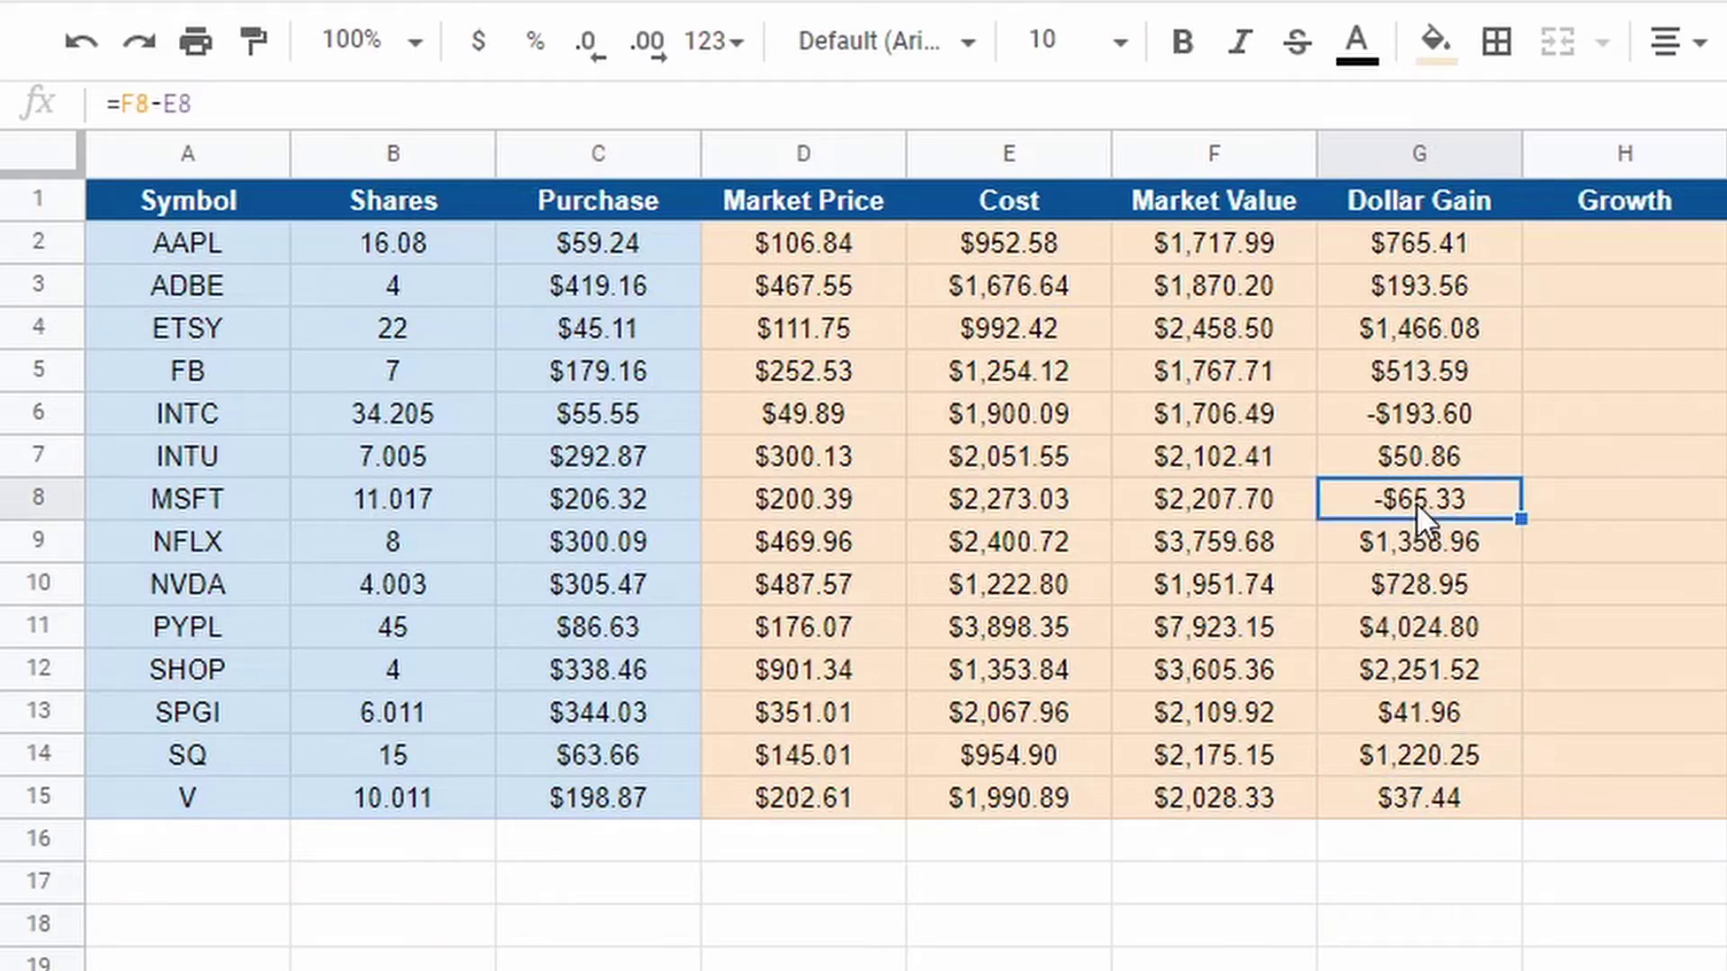
pyautogui.click(1419, 421)
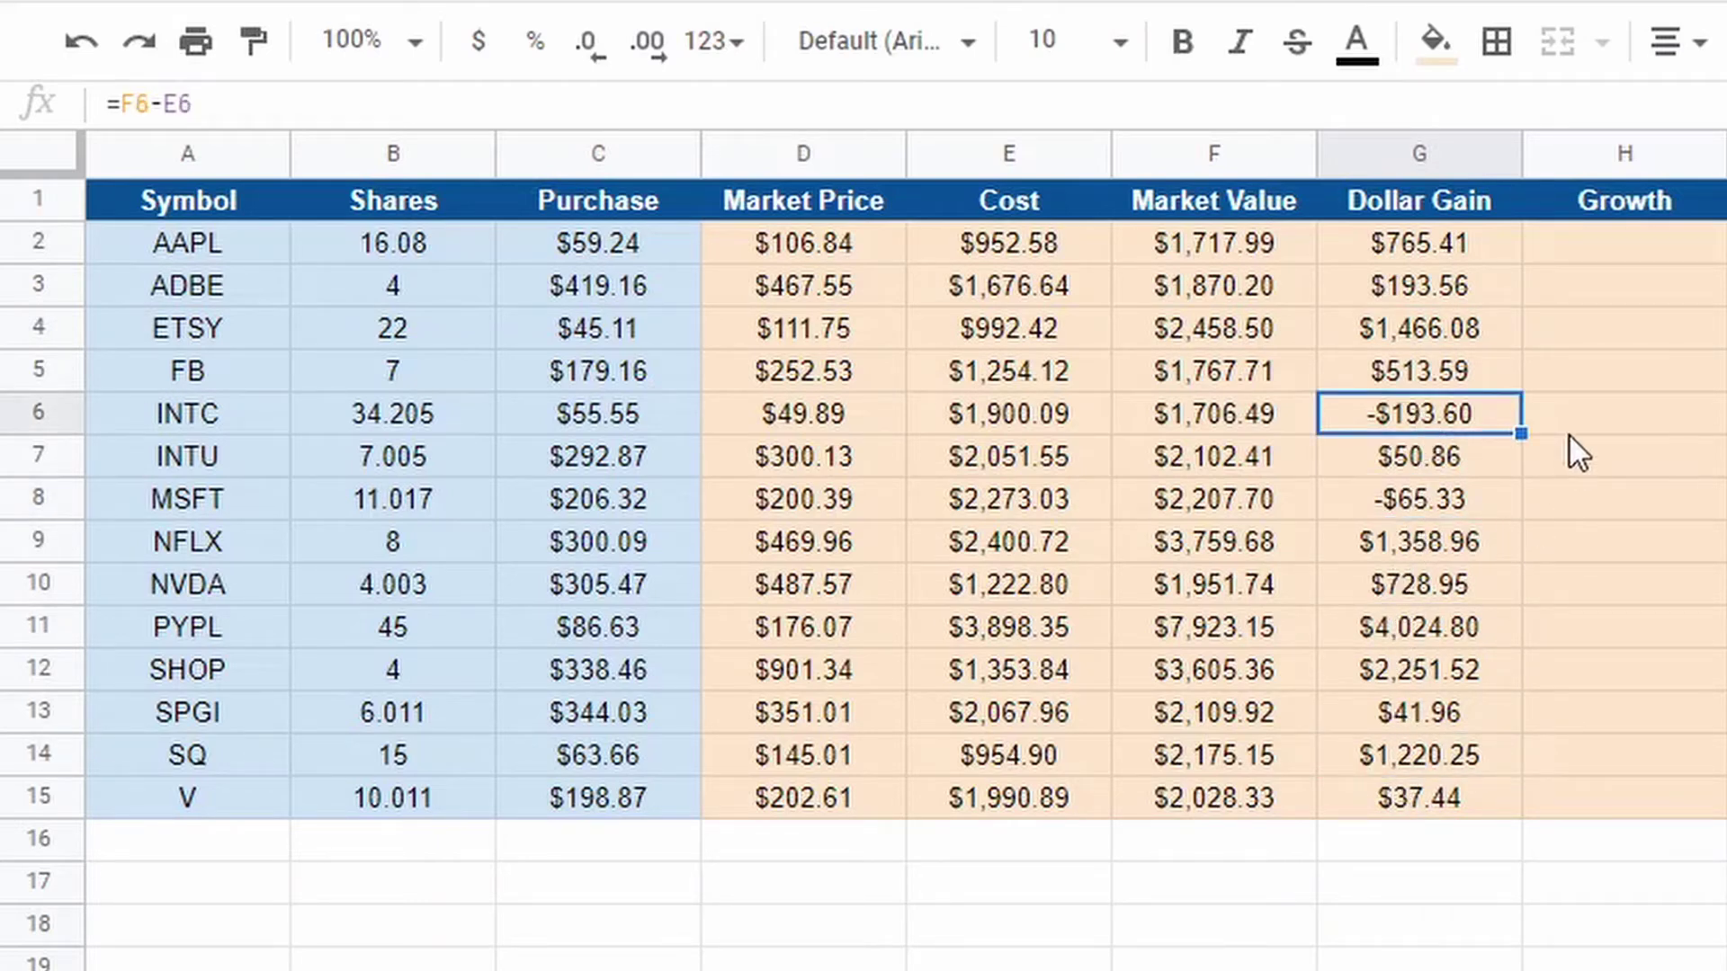
pyautogui.click(1633, 241)
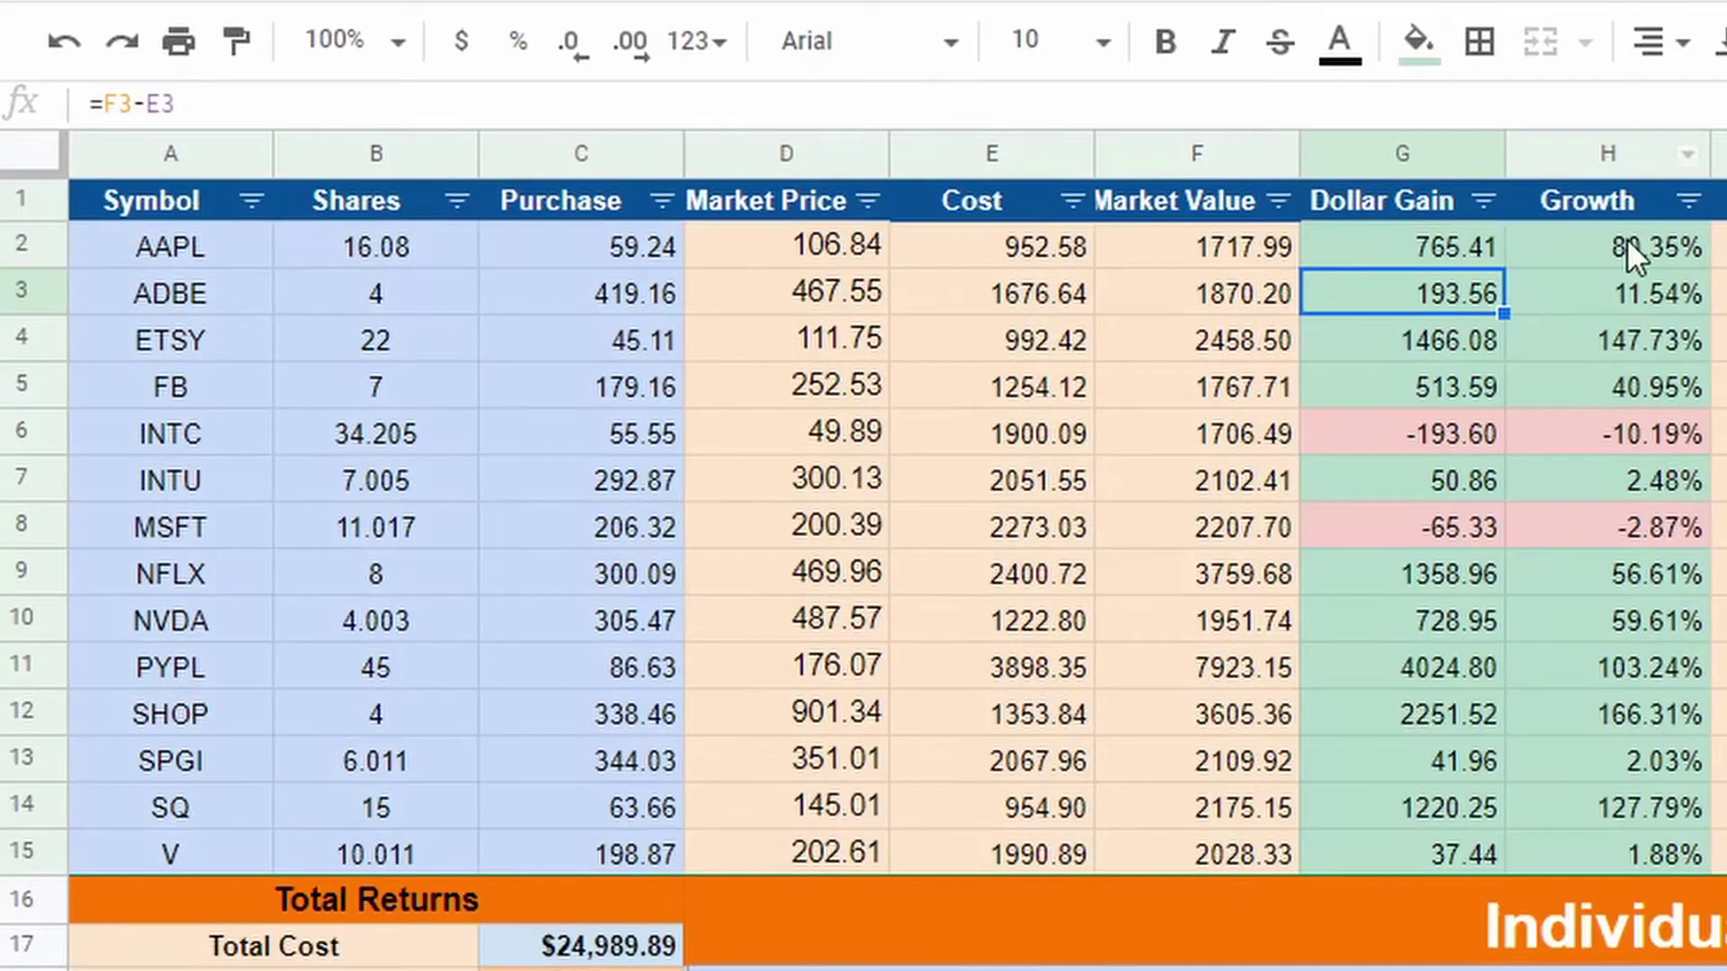
# Inspect the finished sheet's H2 Growth formula =(D2-C2)/C2, then reselect H2 in the working sheet
pyautogui.click(1642, 216)
pyautogui.click(1637, 241)
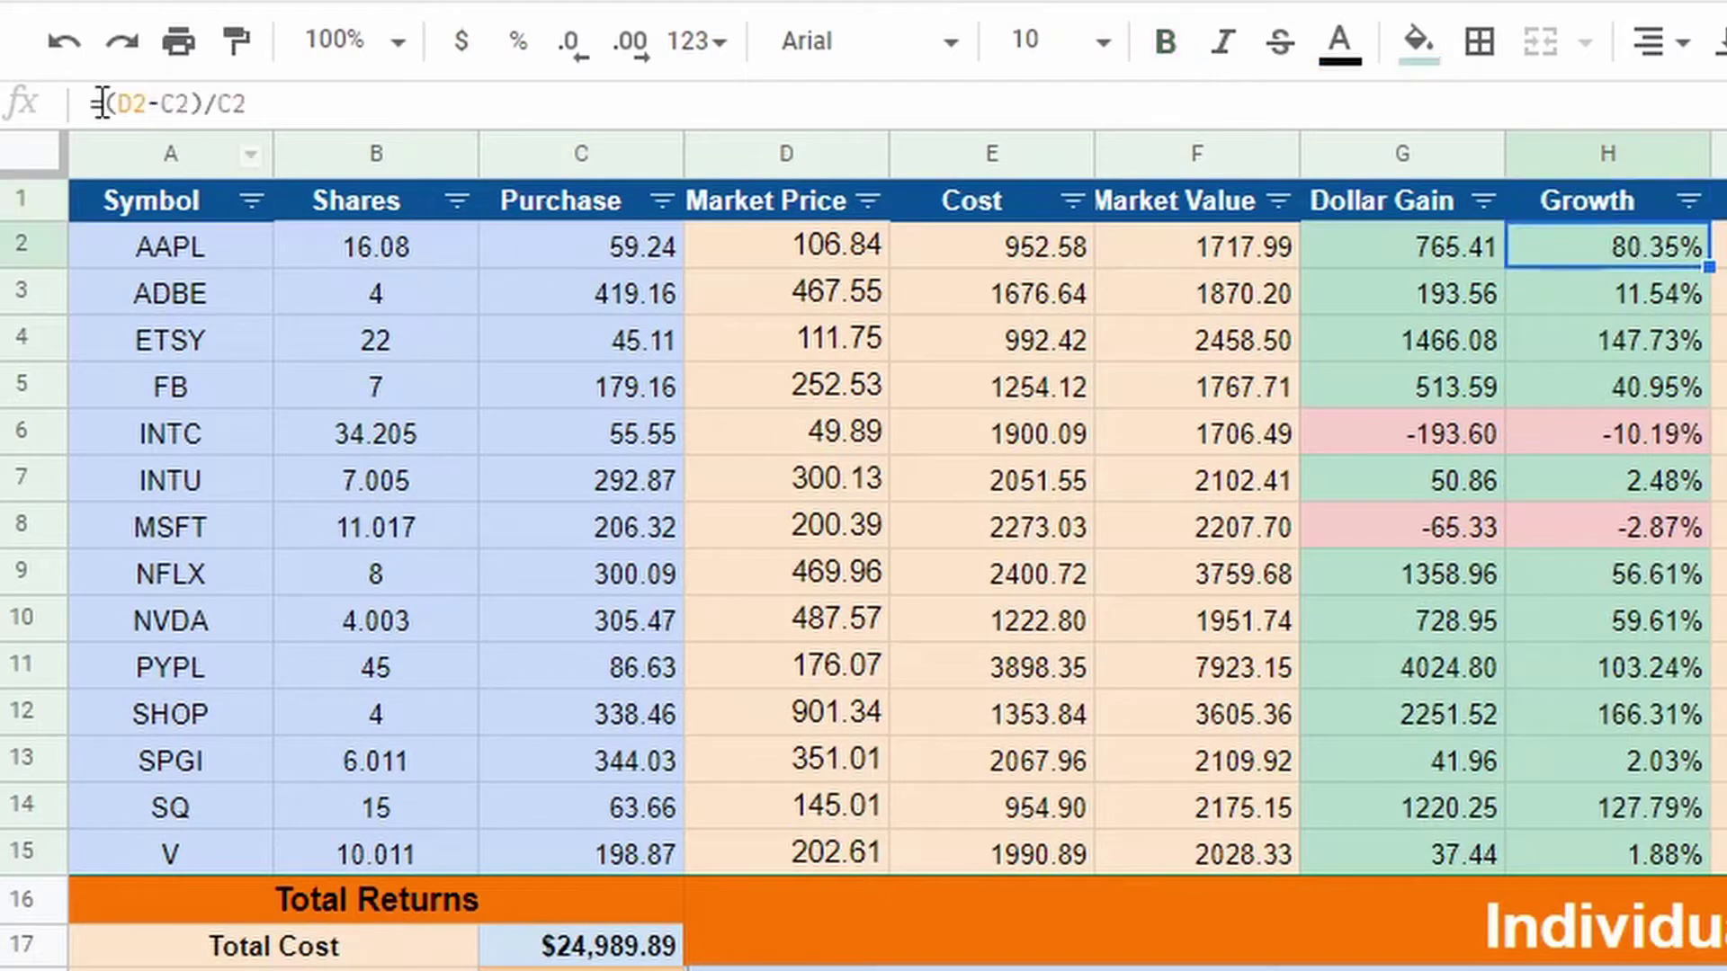
pyautogui.click(347, 101)
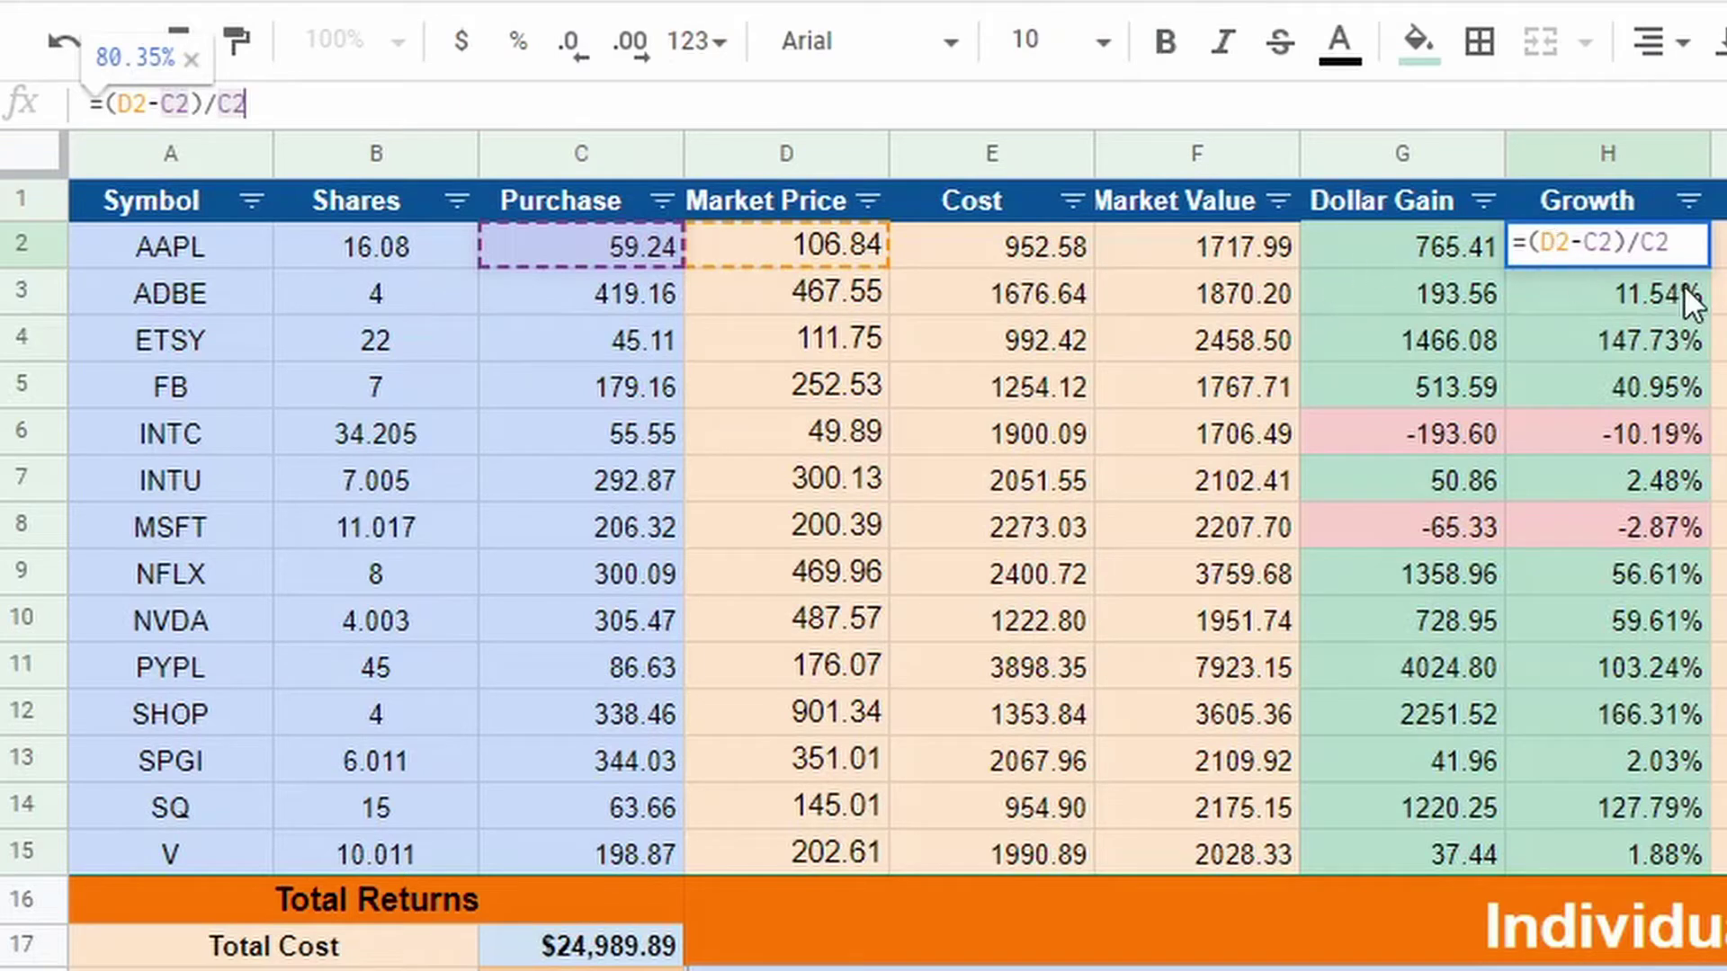
pyautogui.press('Return')
pyautogui.click(1625, 250)
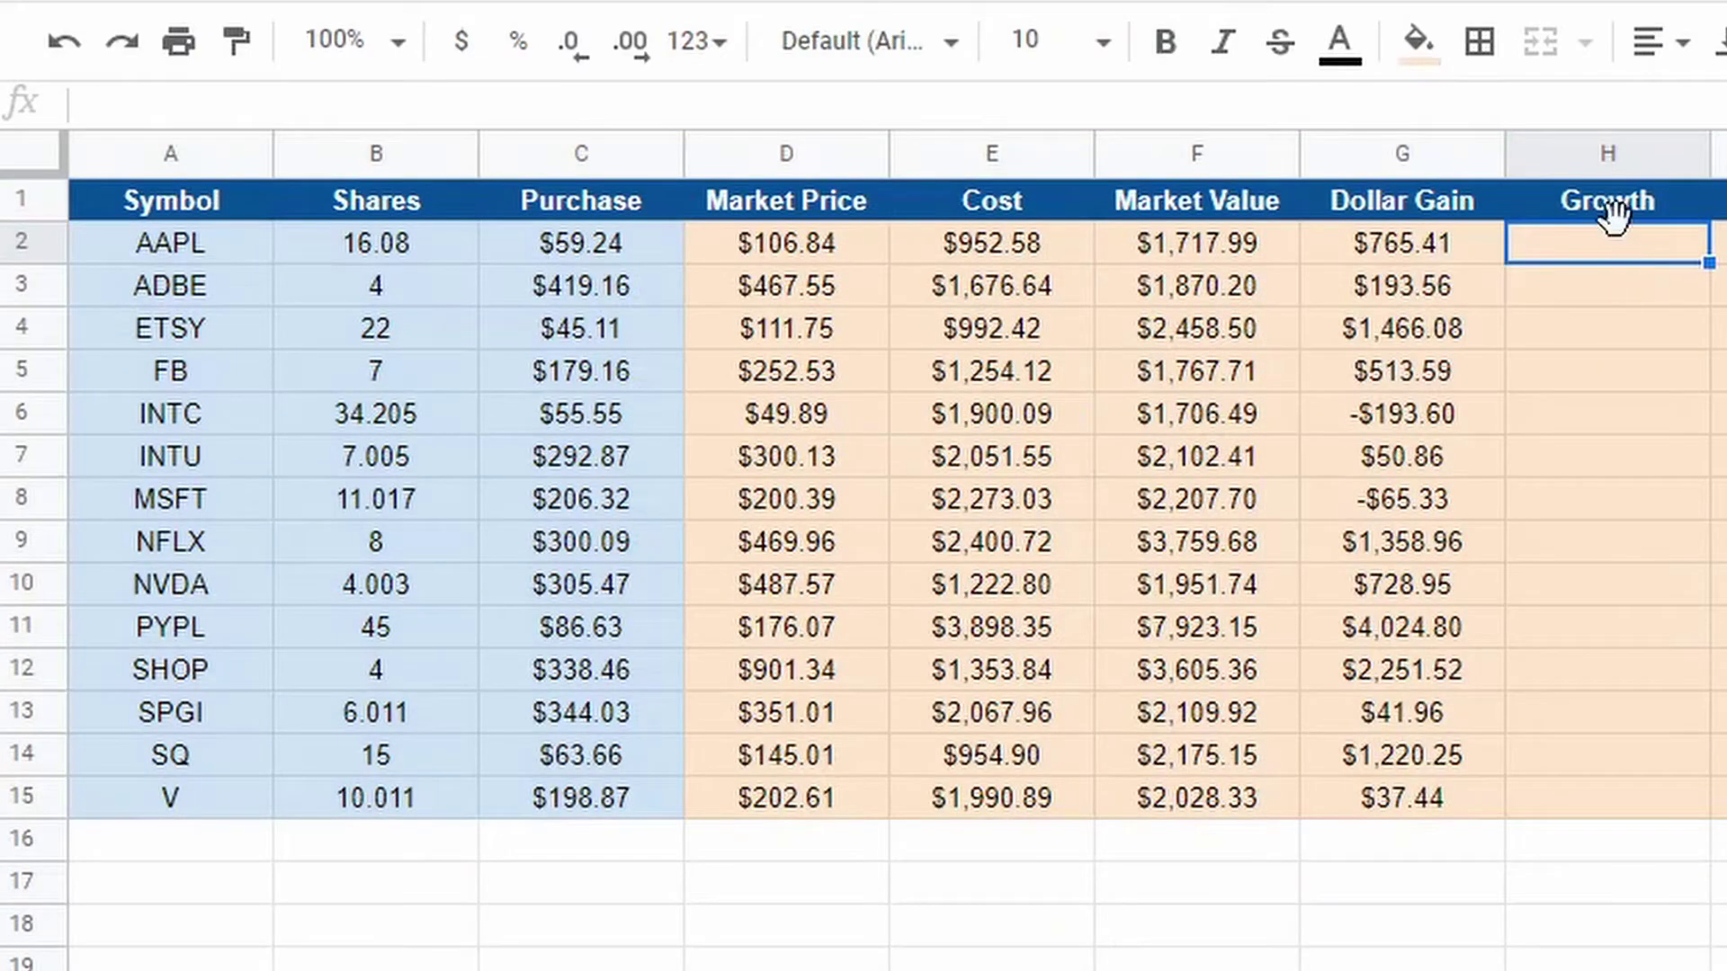
# Enter =(D2-C2)/C2 in H2, giving 0.8035111411 for AAPL
pyautogui.write('=')
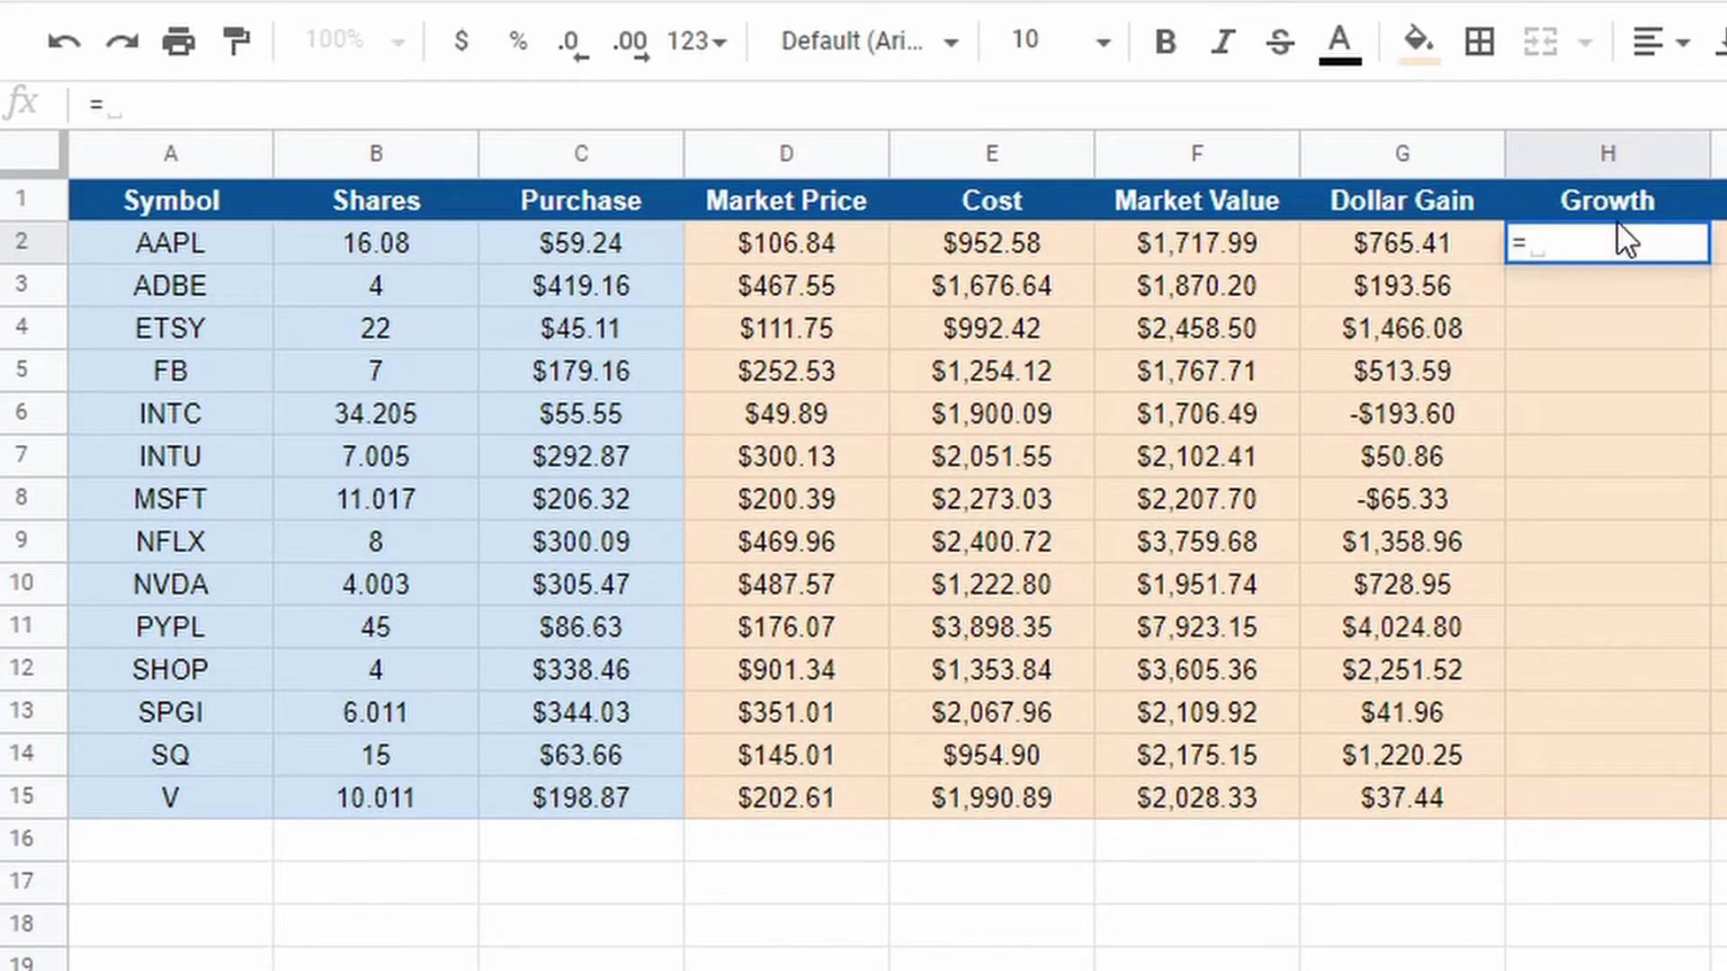
pyautogui.write('(')
pyautogui.click(821, 254)
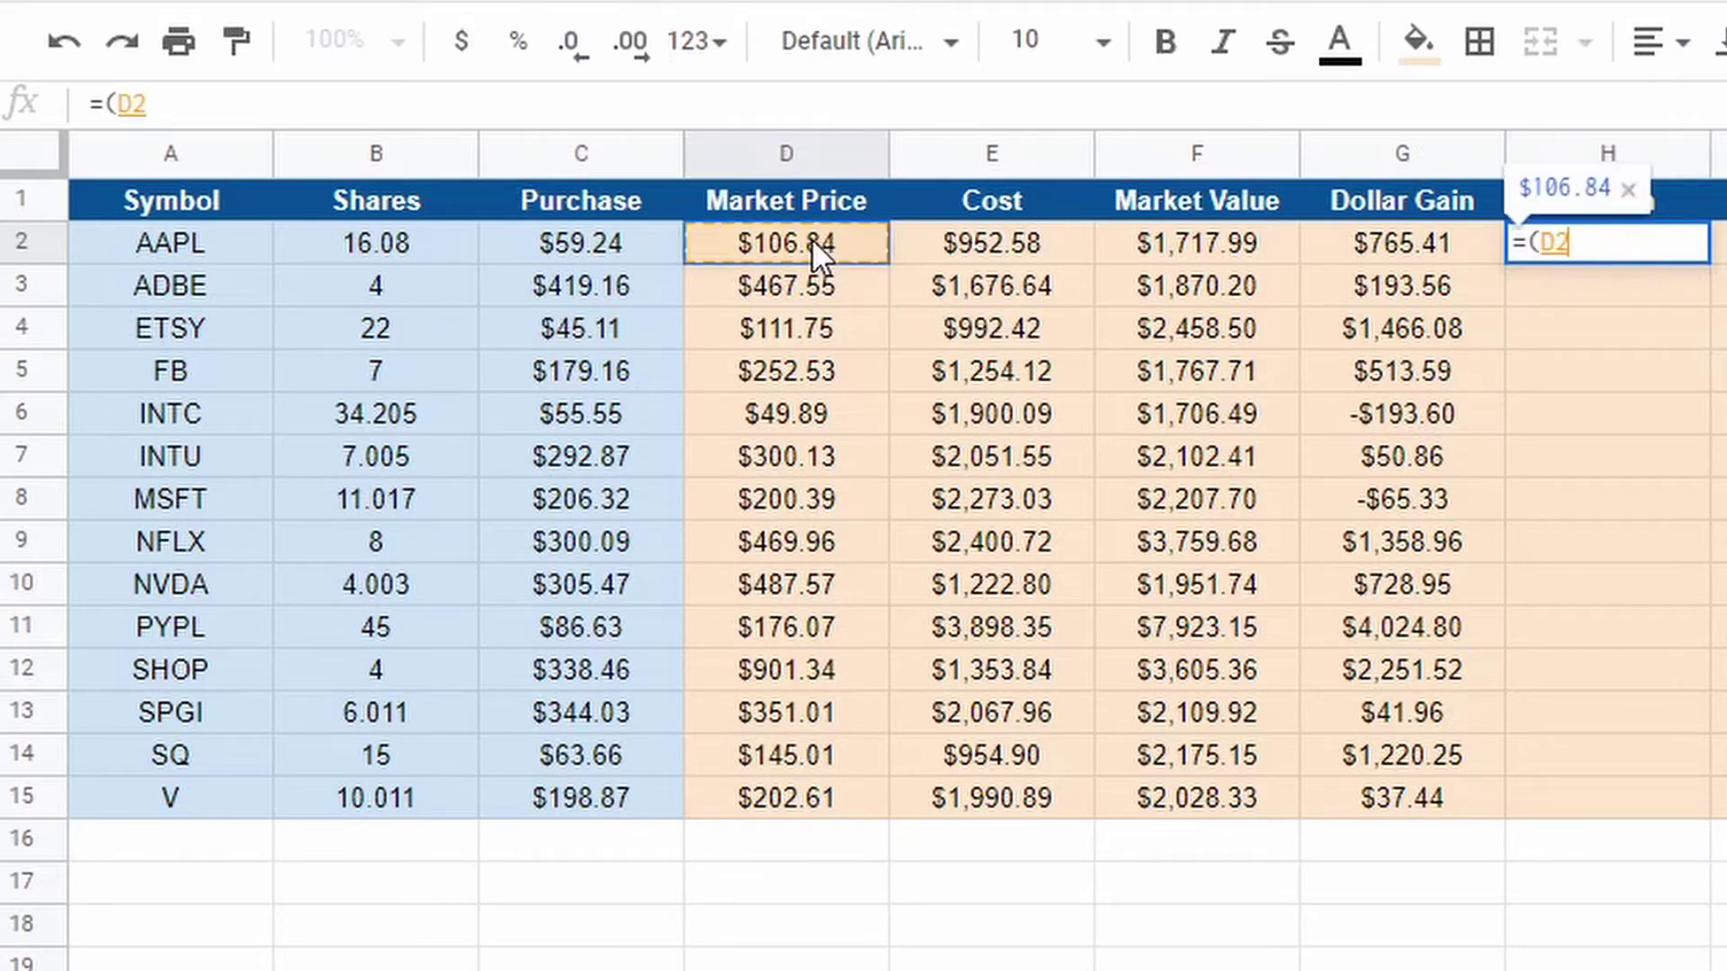
pyautogui.write('-')
pyautogui.click(565, 238)
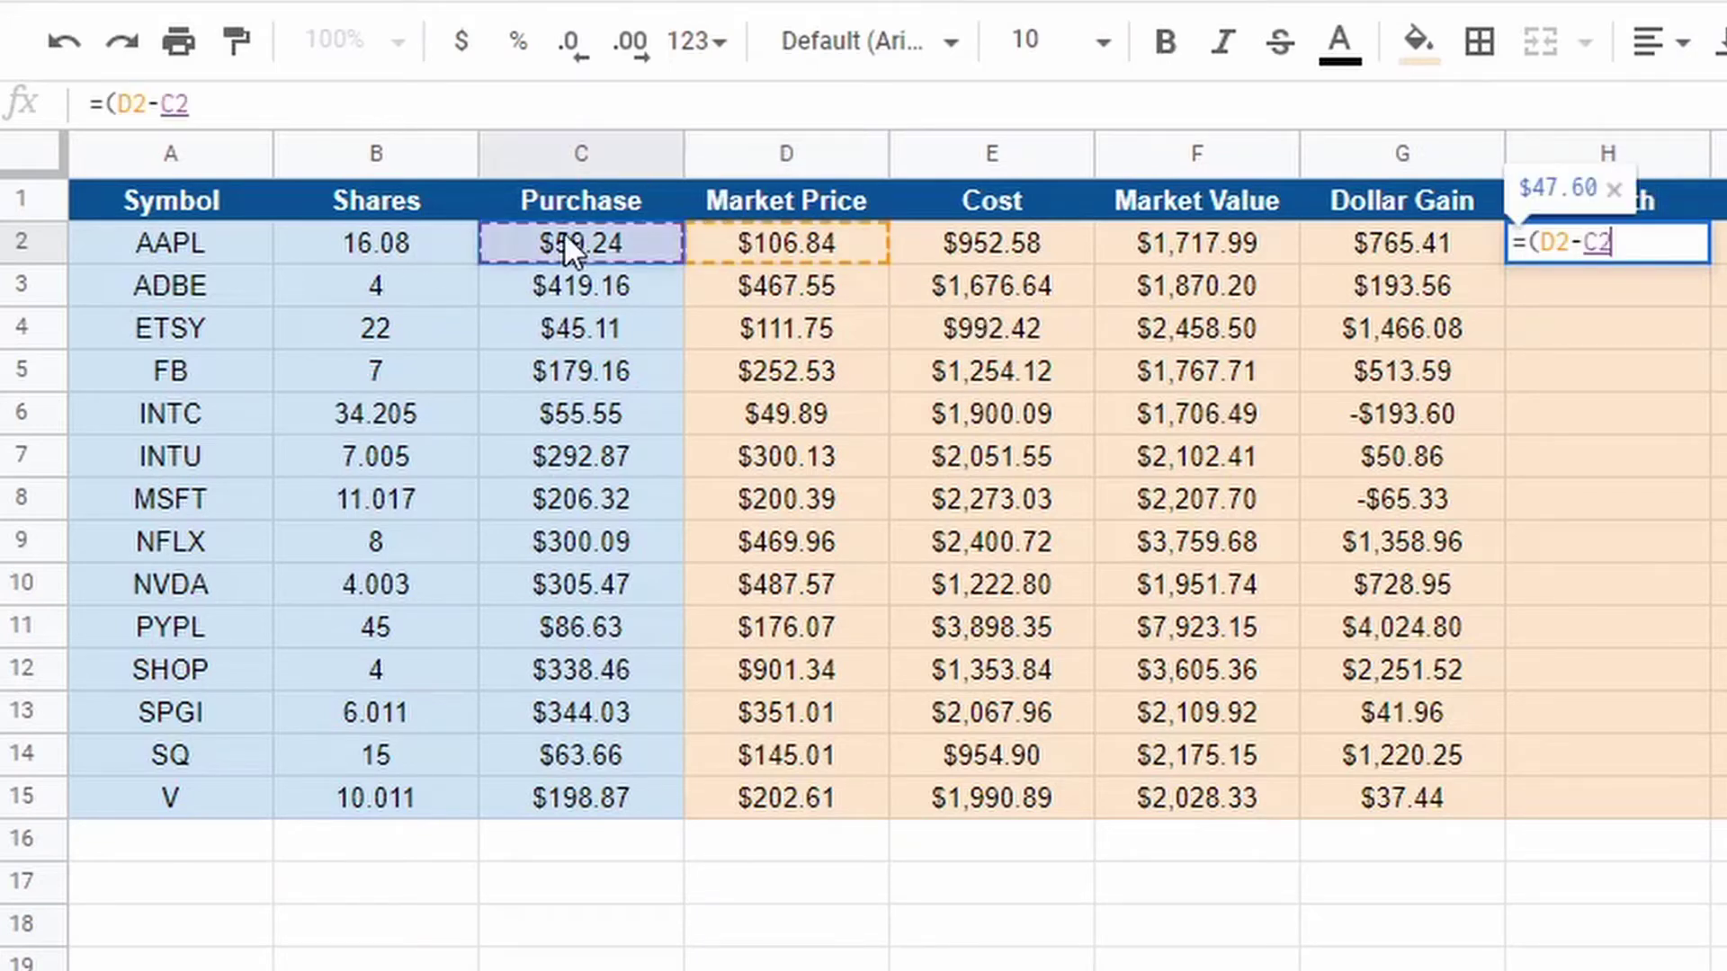
pyautogui.write(')/')
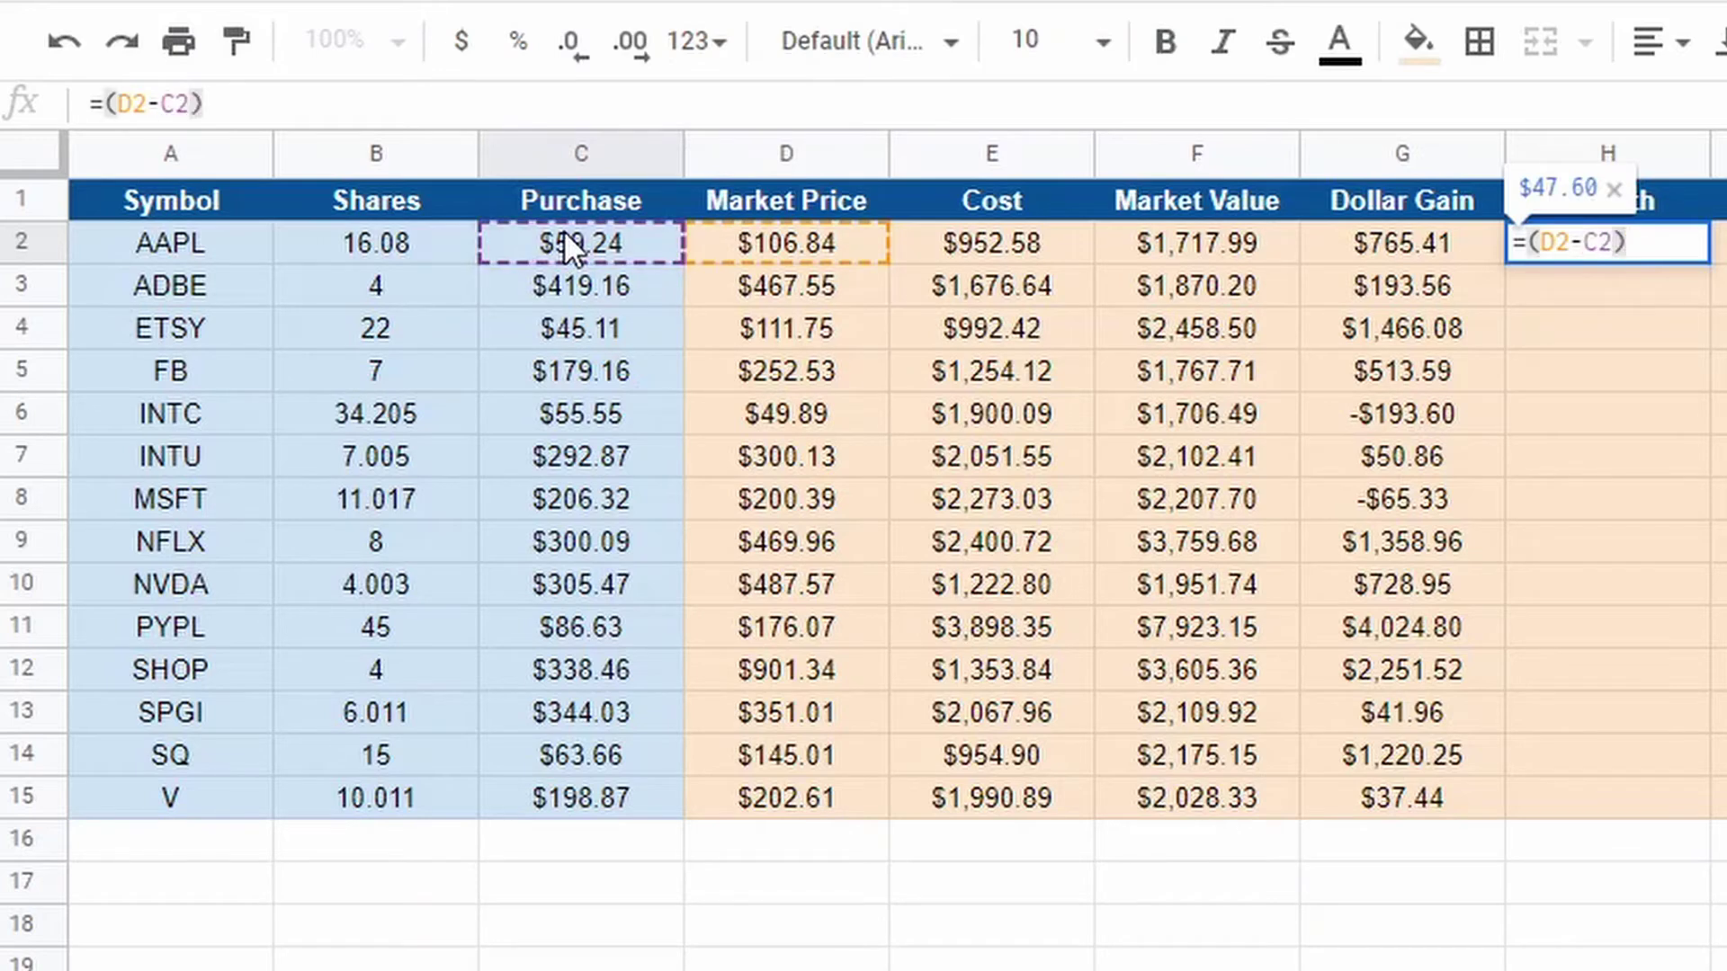
pyautogui.click(565, 237)
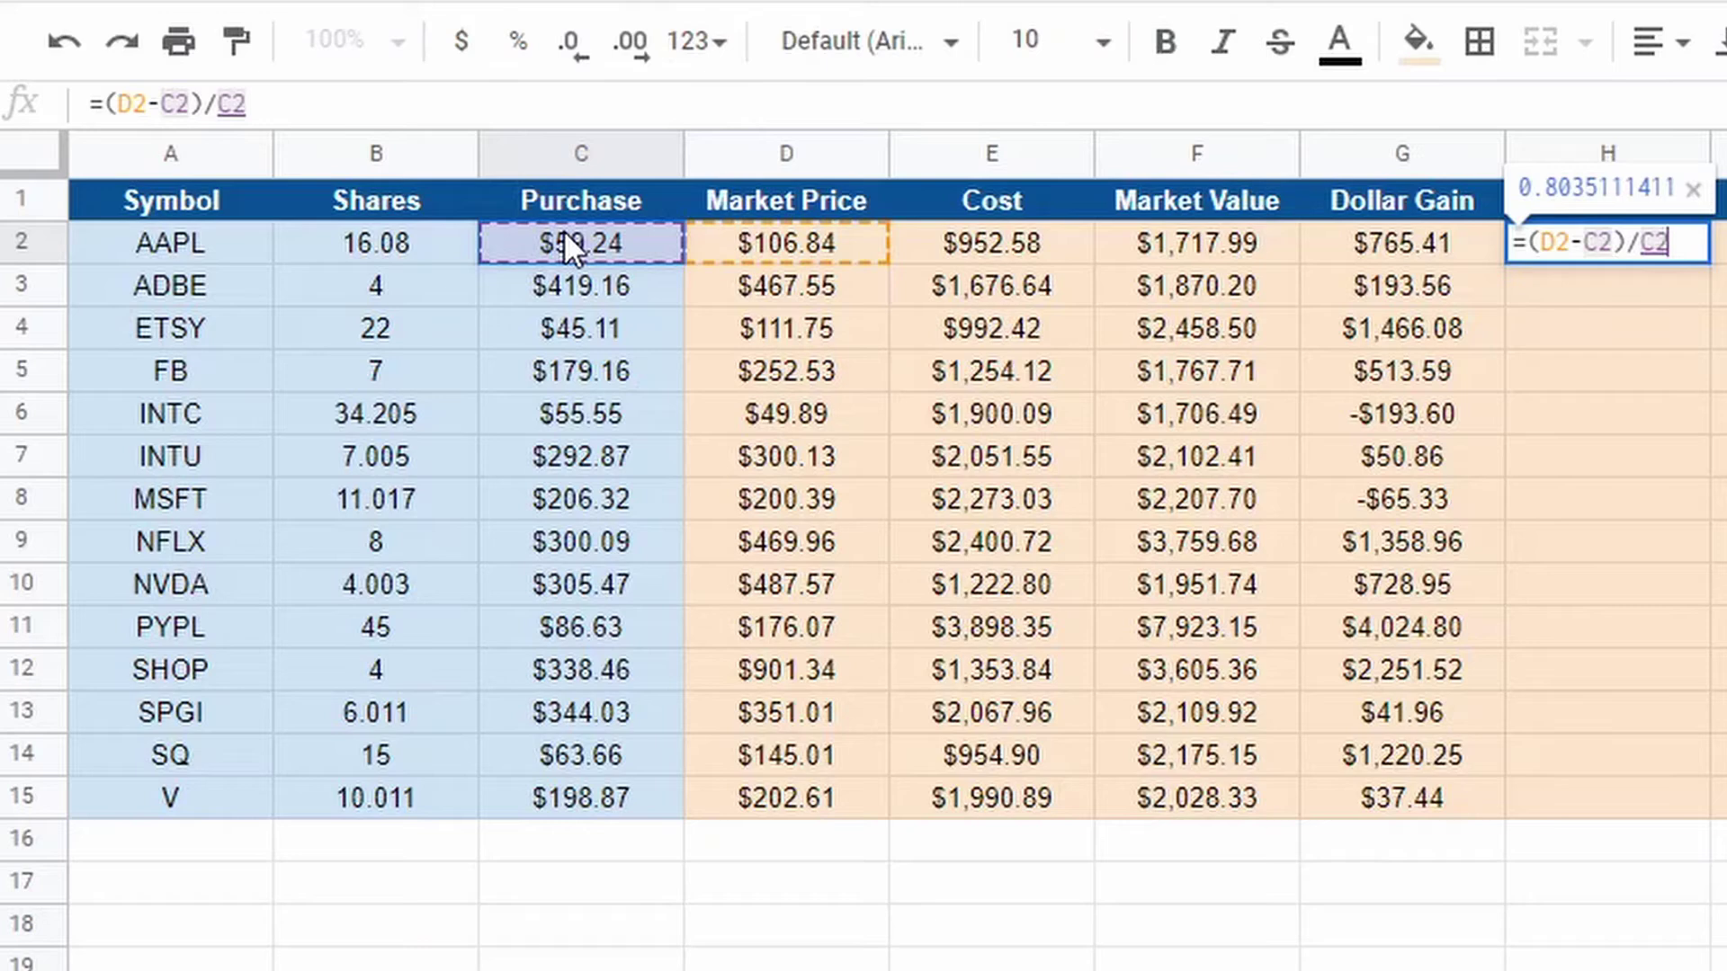
pyautogui.press('Return')
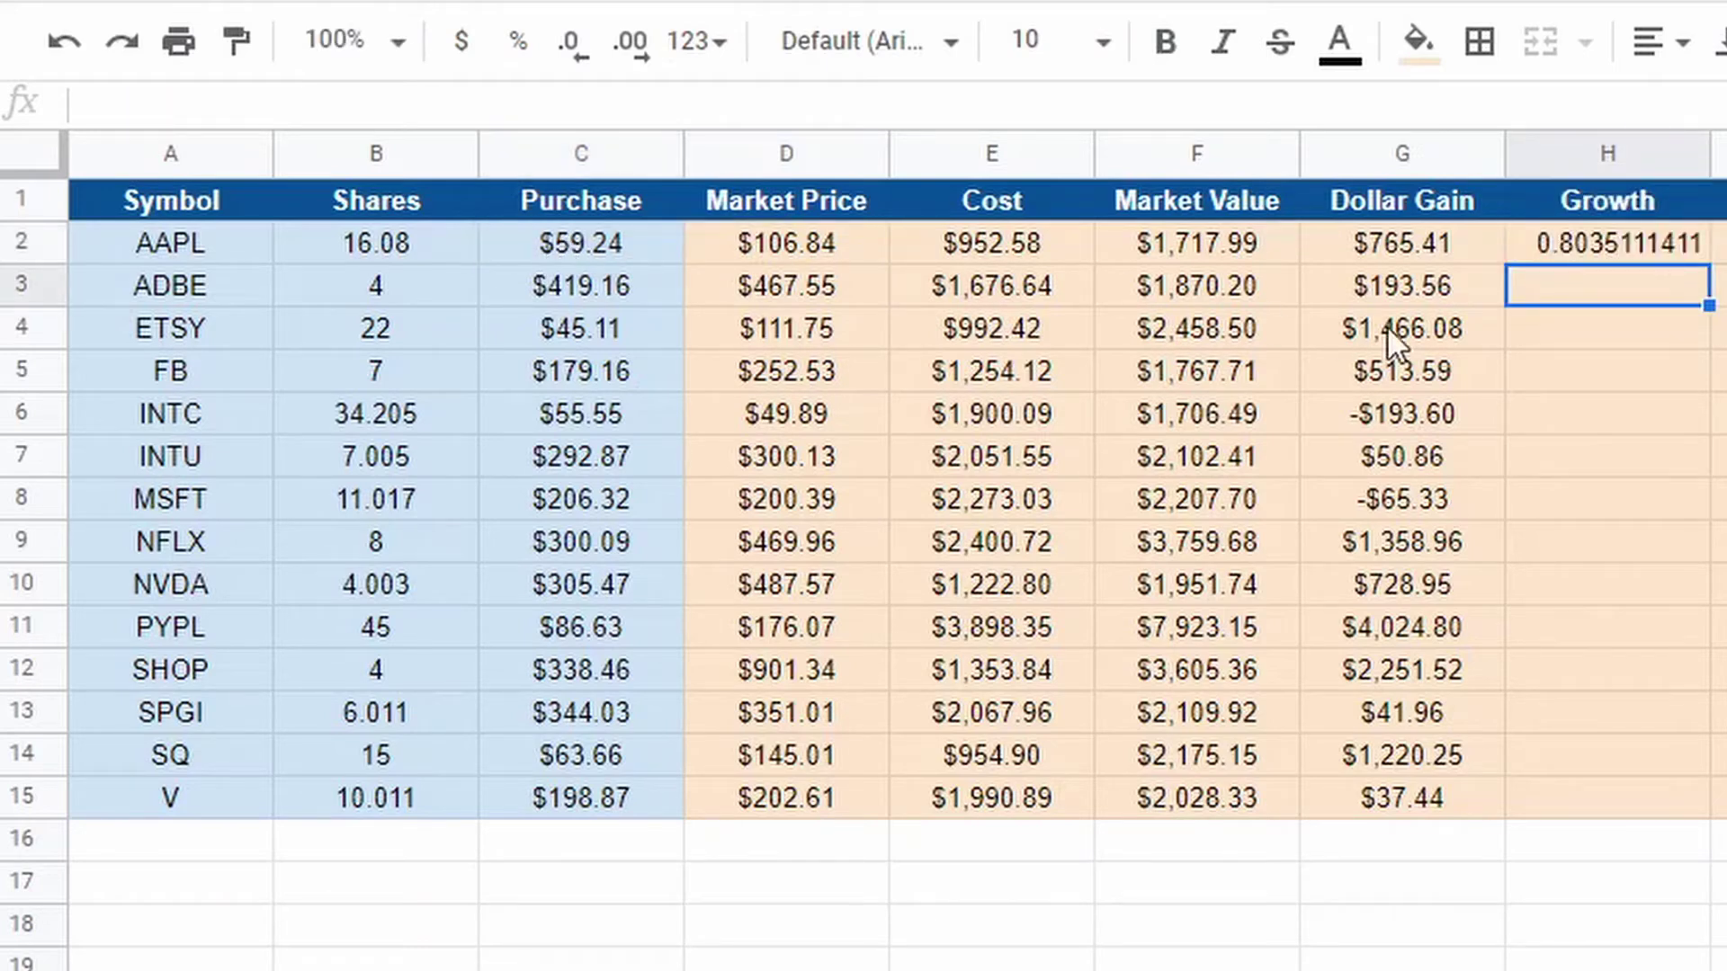
pyautogui.click(1614, 243)
# Copy the growth formula down to H15 and format H2:H15 as centred percentages
pyautogui.moveTo(1709, 262); pyautogui.dragTo(1700, 803)
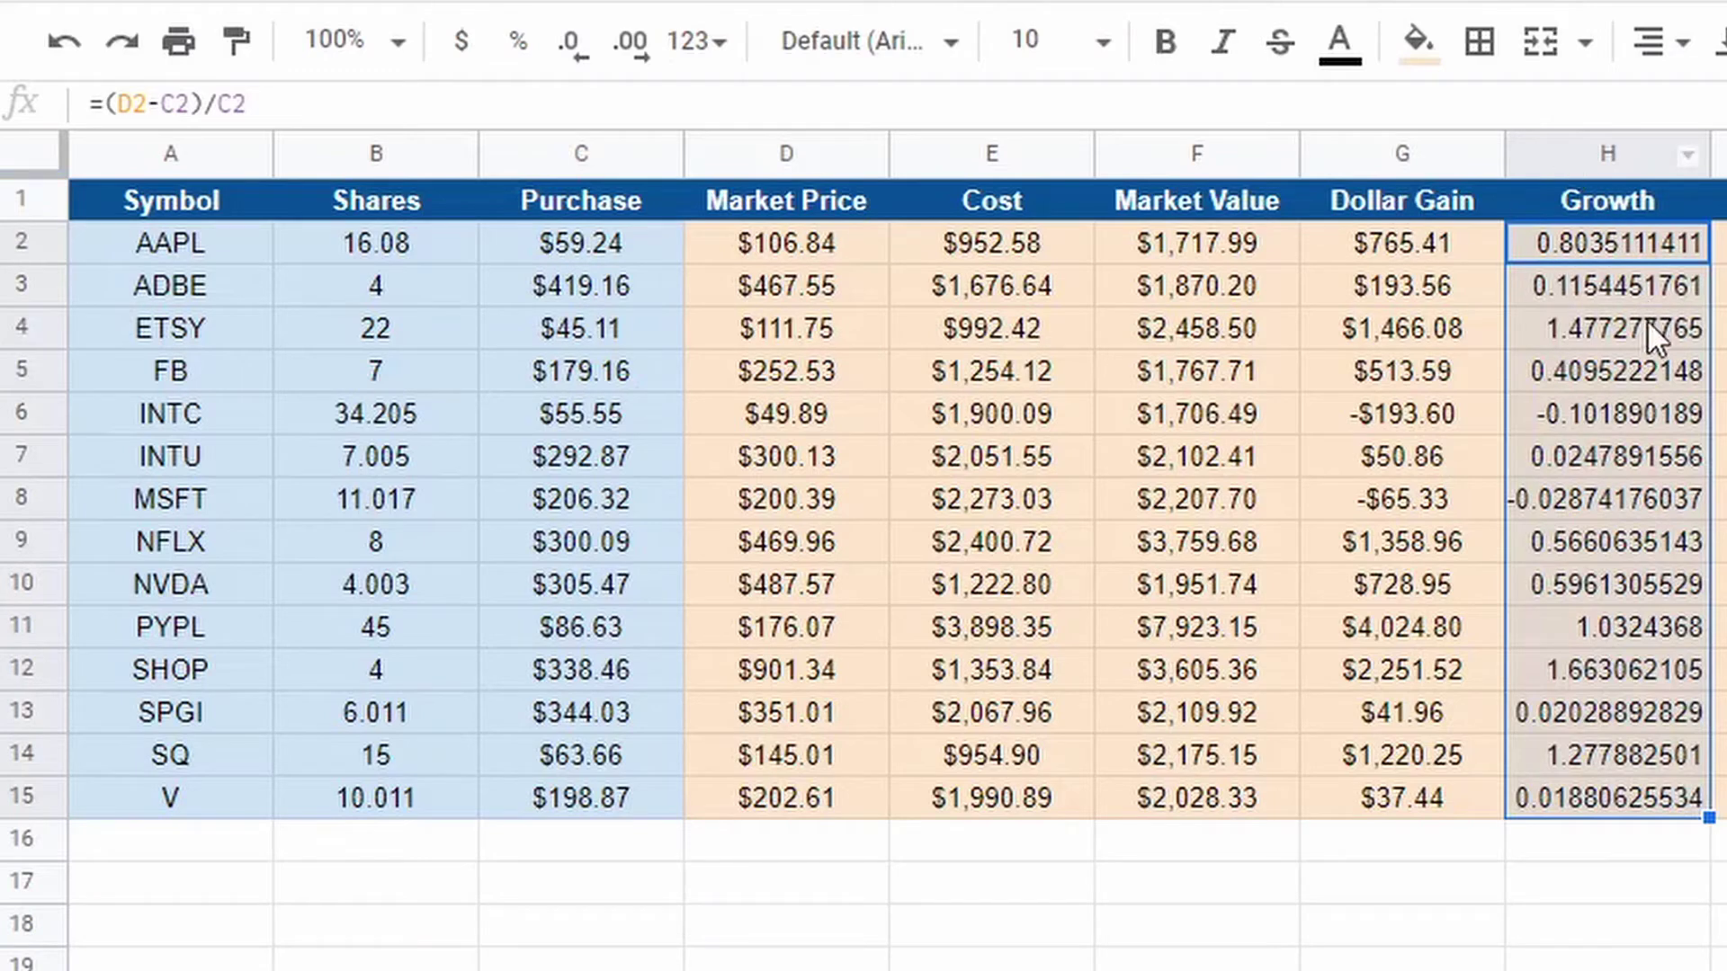
pyautogui.click(518, 56)
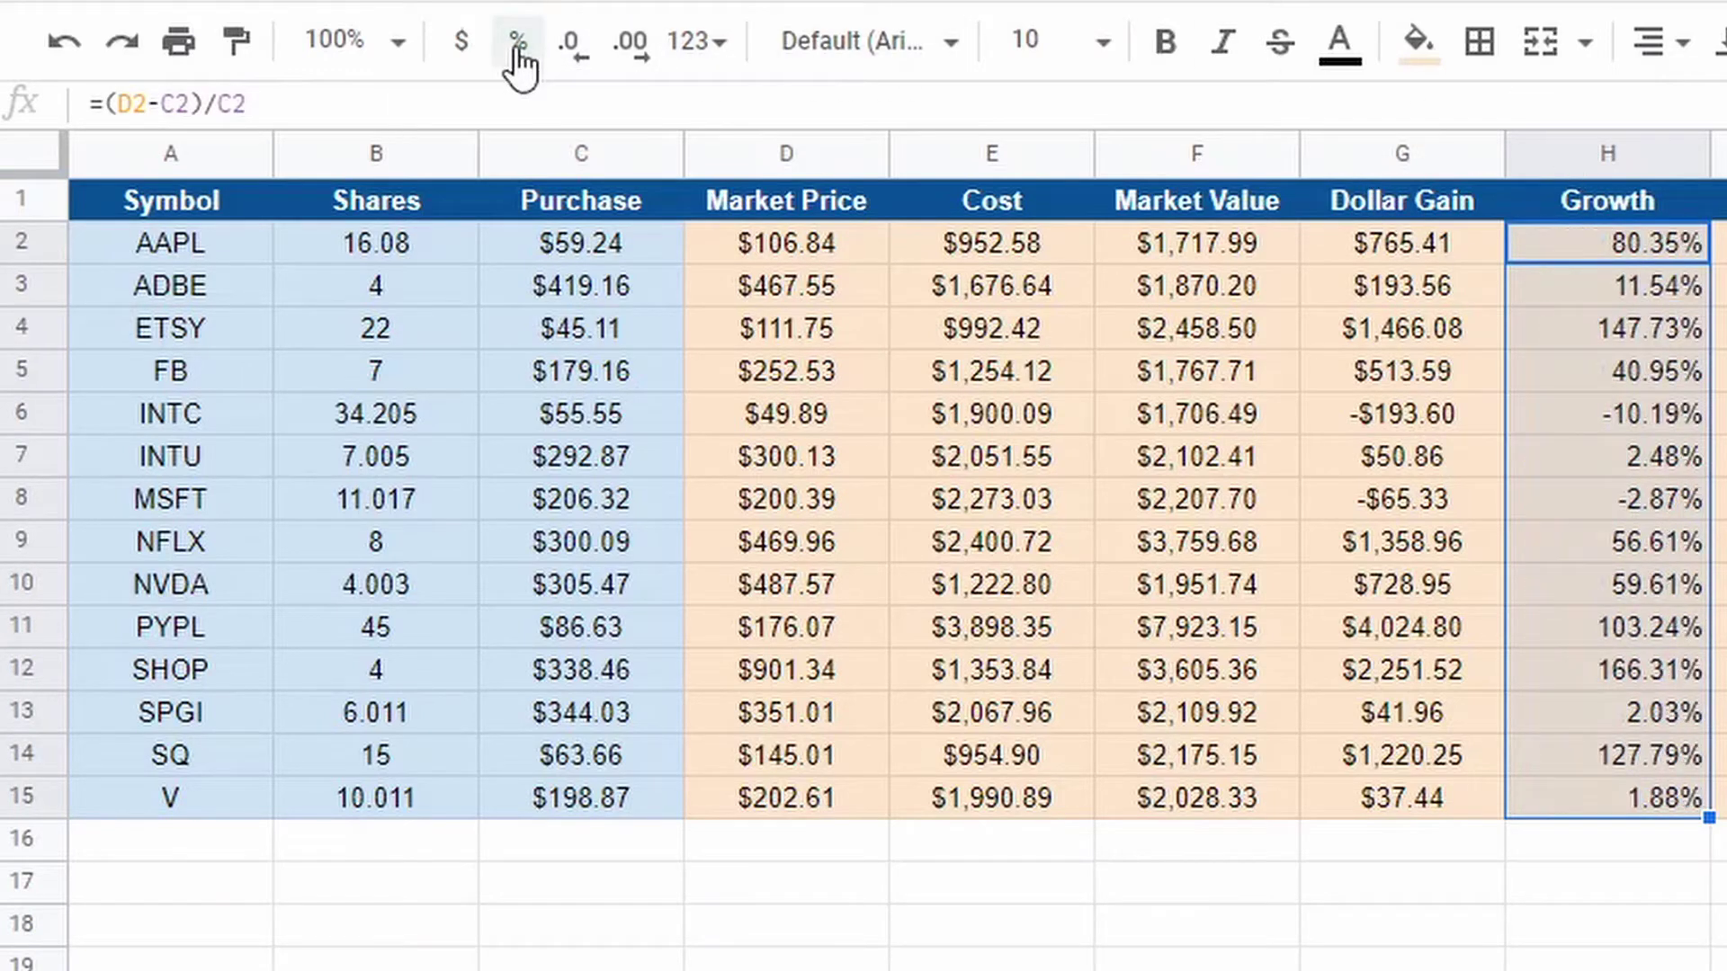
pyautogui.click(1653, 41)
pyautogui.click(1698, 121)
pyautogui.click(1662, 243)
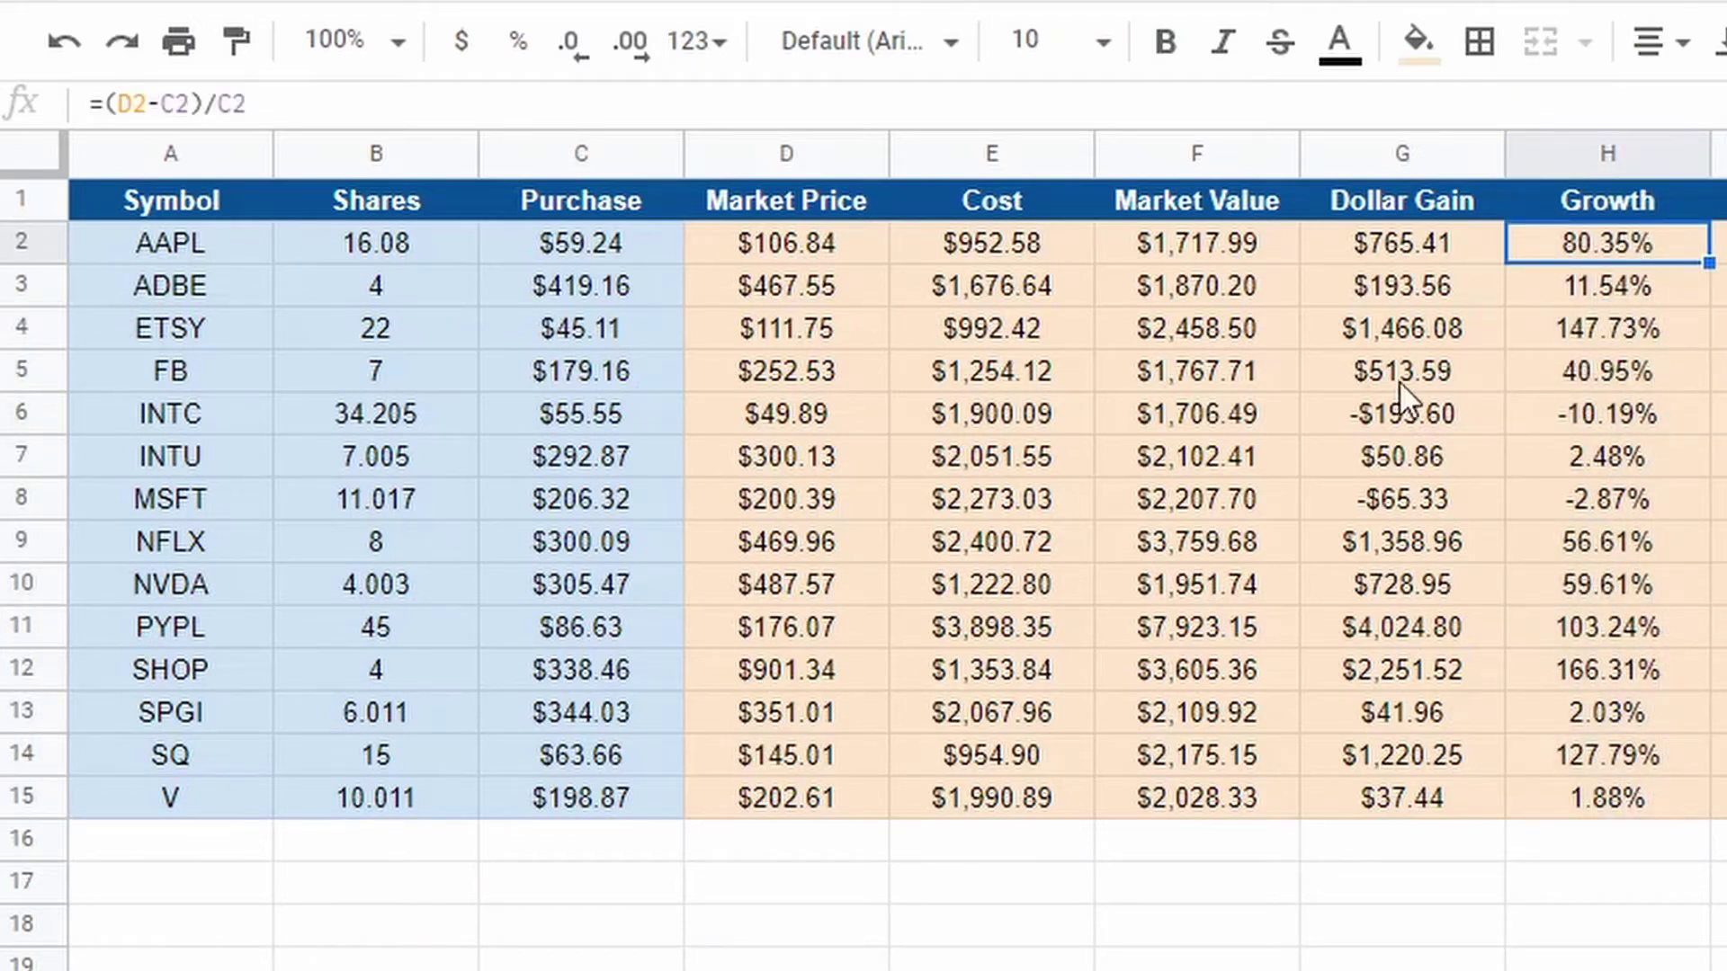
# Check the growth values for INTC, INTU, MSFT, NFLX and SHOP
pyautogui.click(1601, 416)
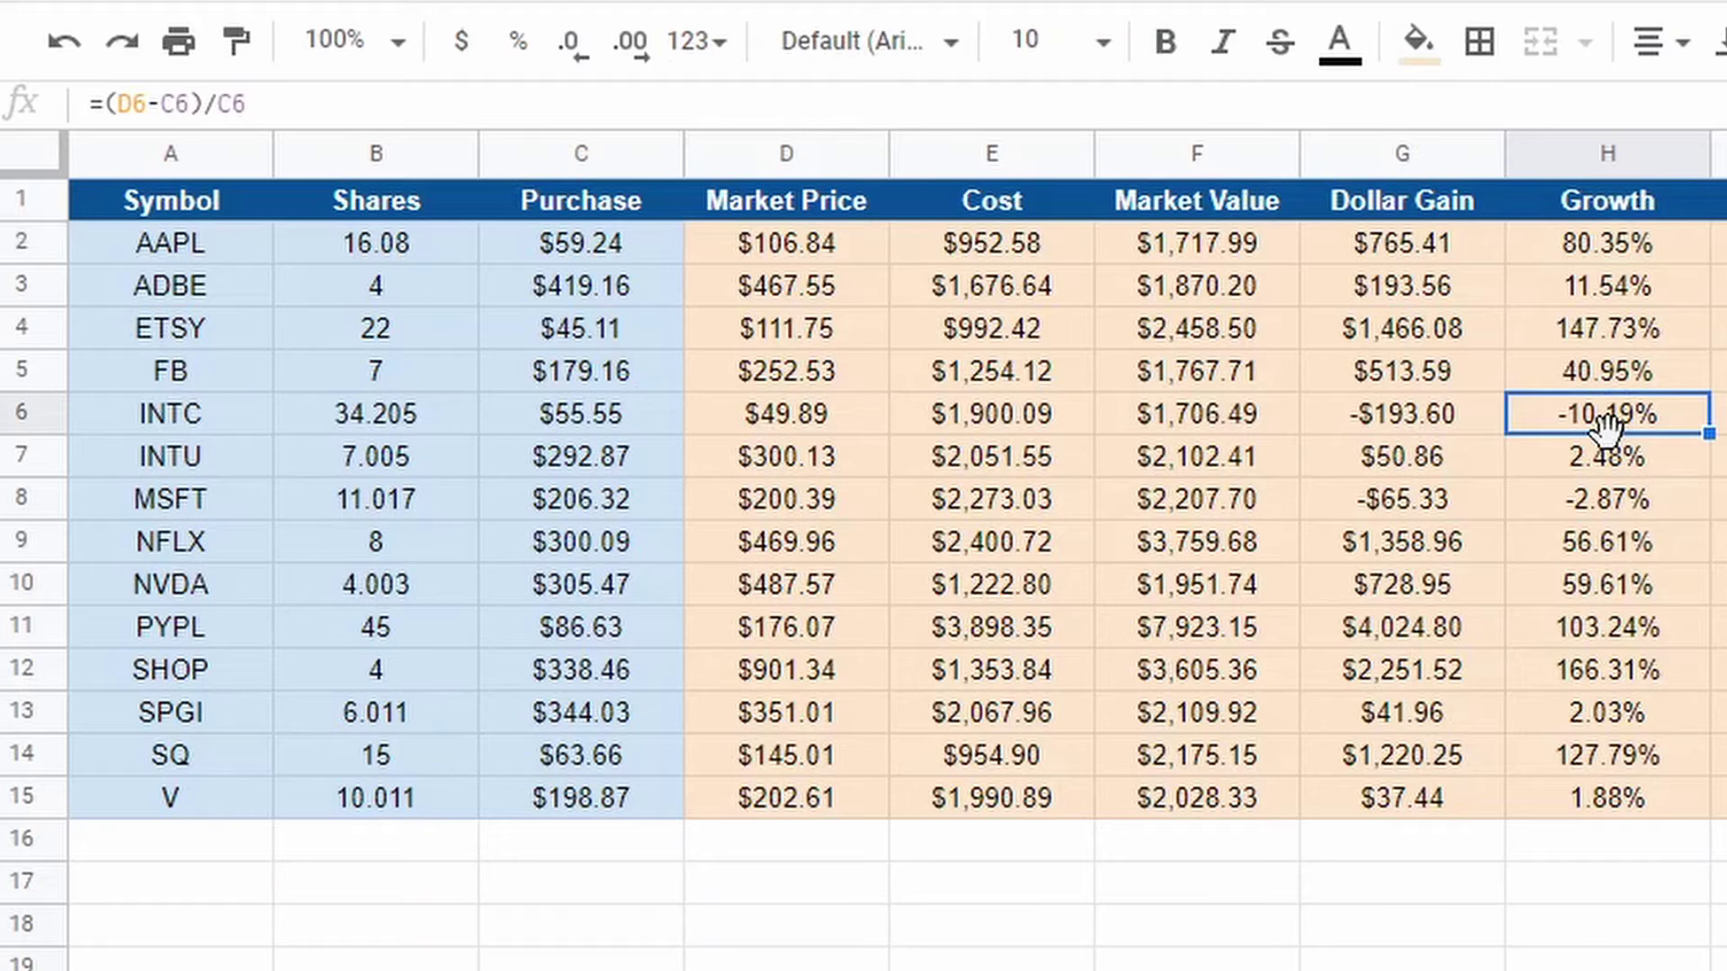
pyautogui.click(1599, 459)
pyautogui.click(1597, 505)
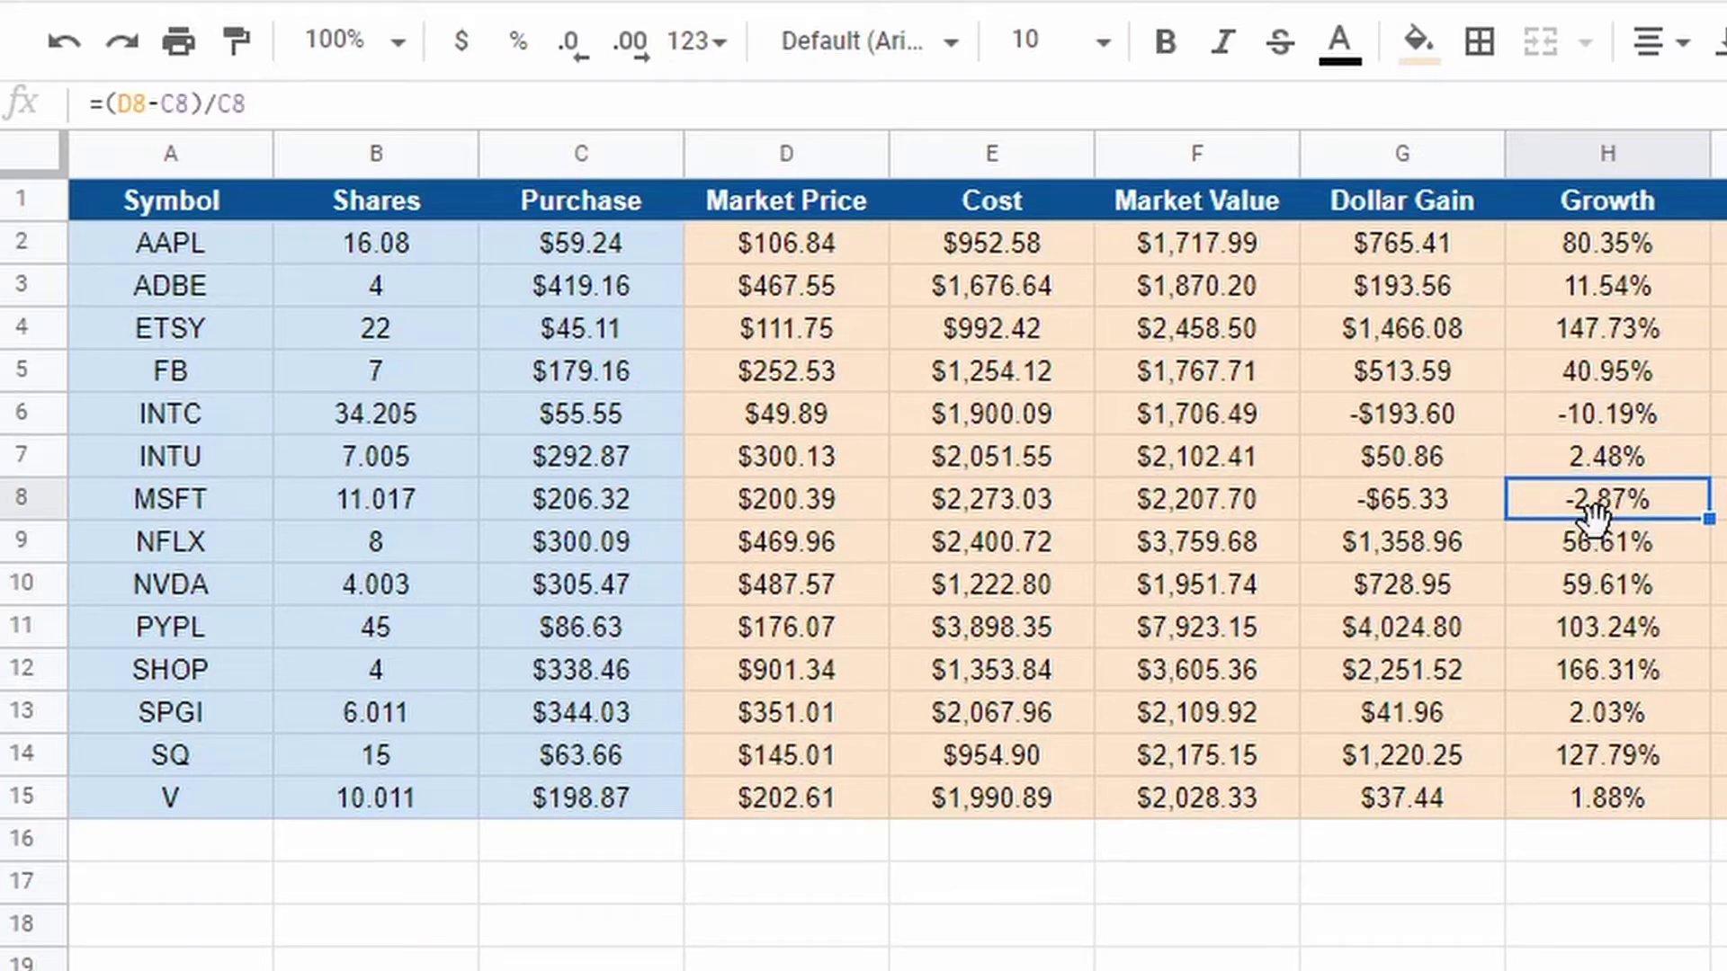
pyautogui.click(1599, 543)
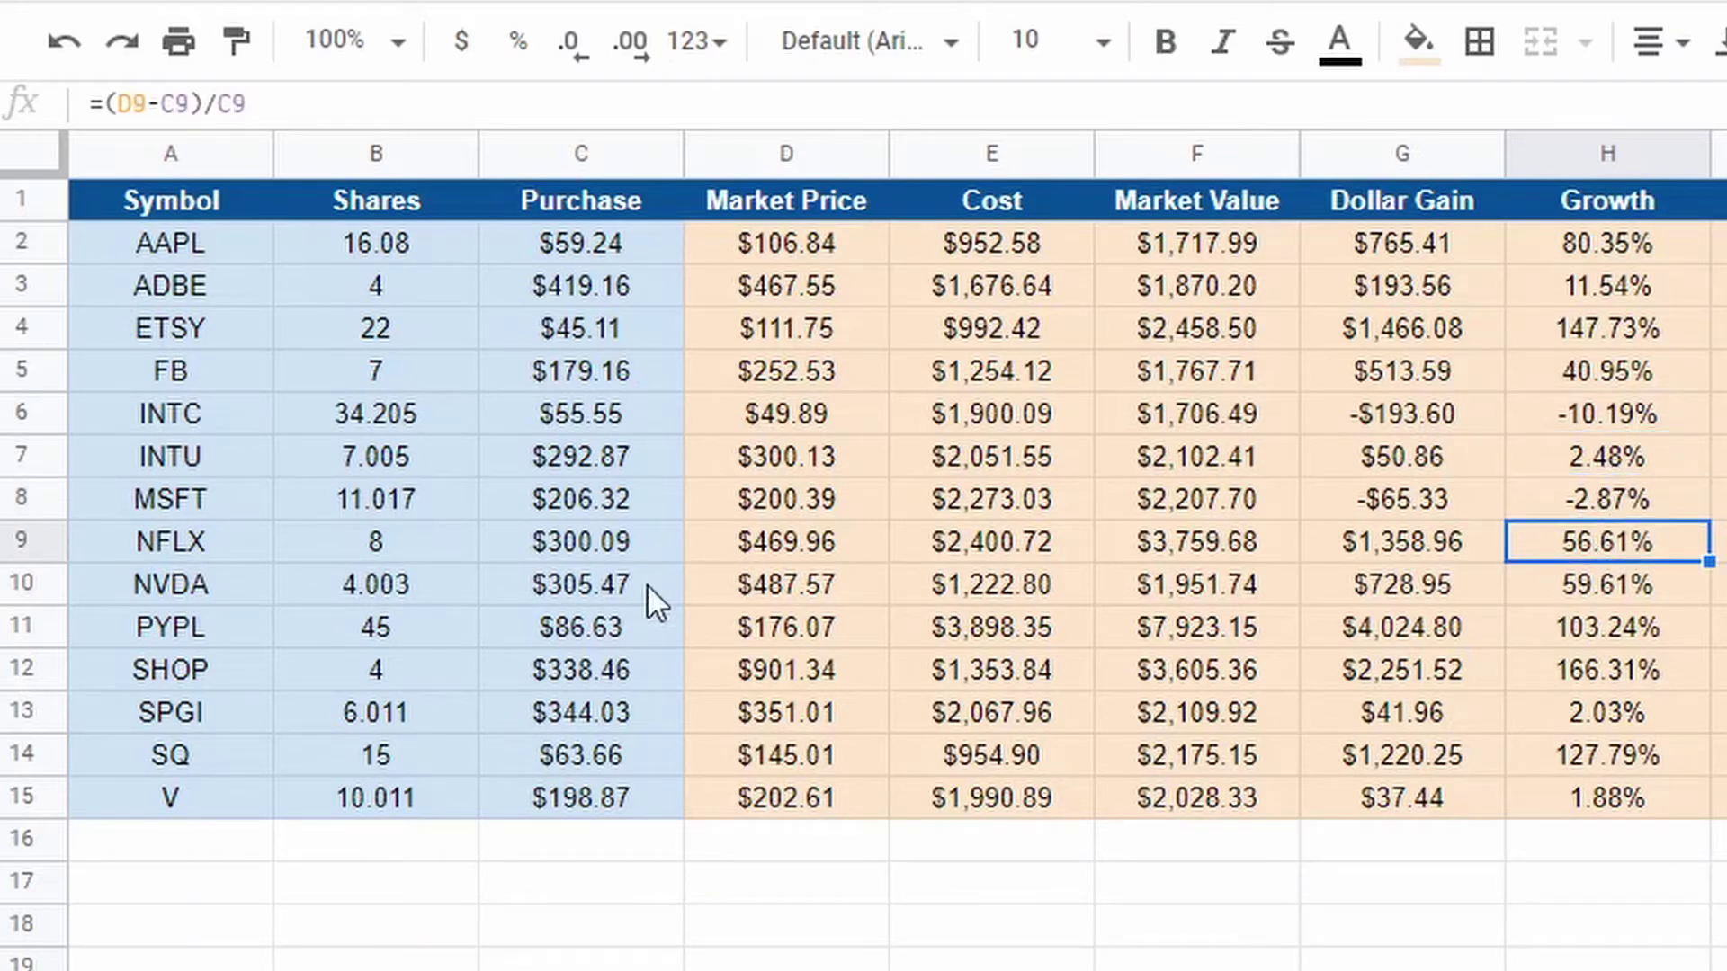
pyautogui.click(1650, 660)
pyautogui.click(20, 669)
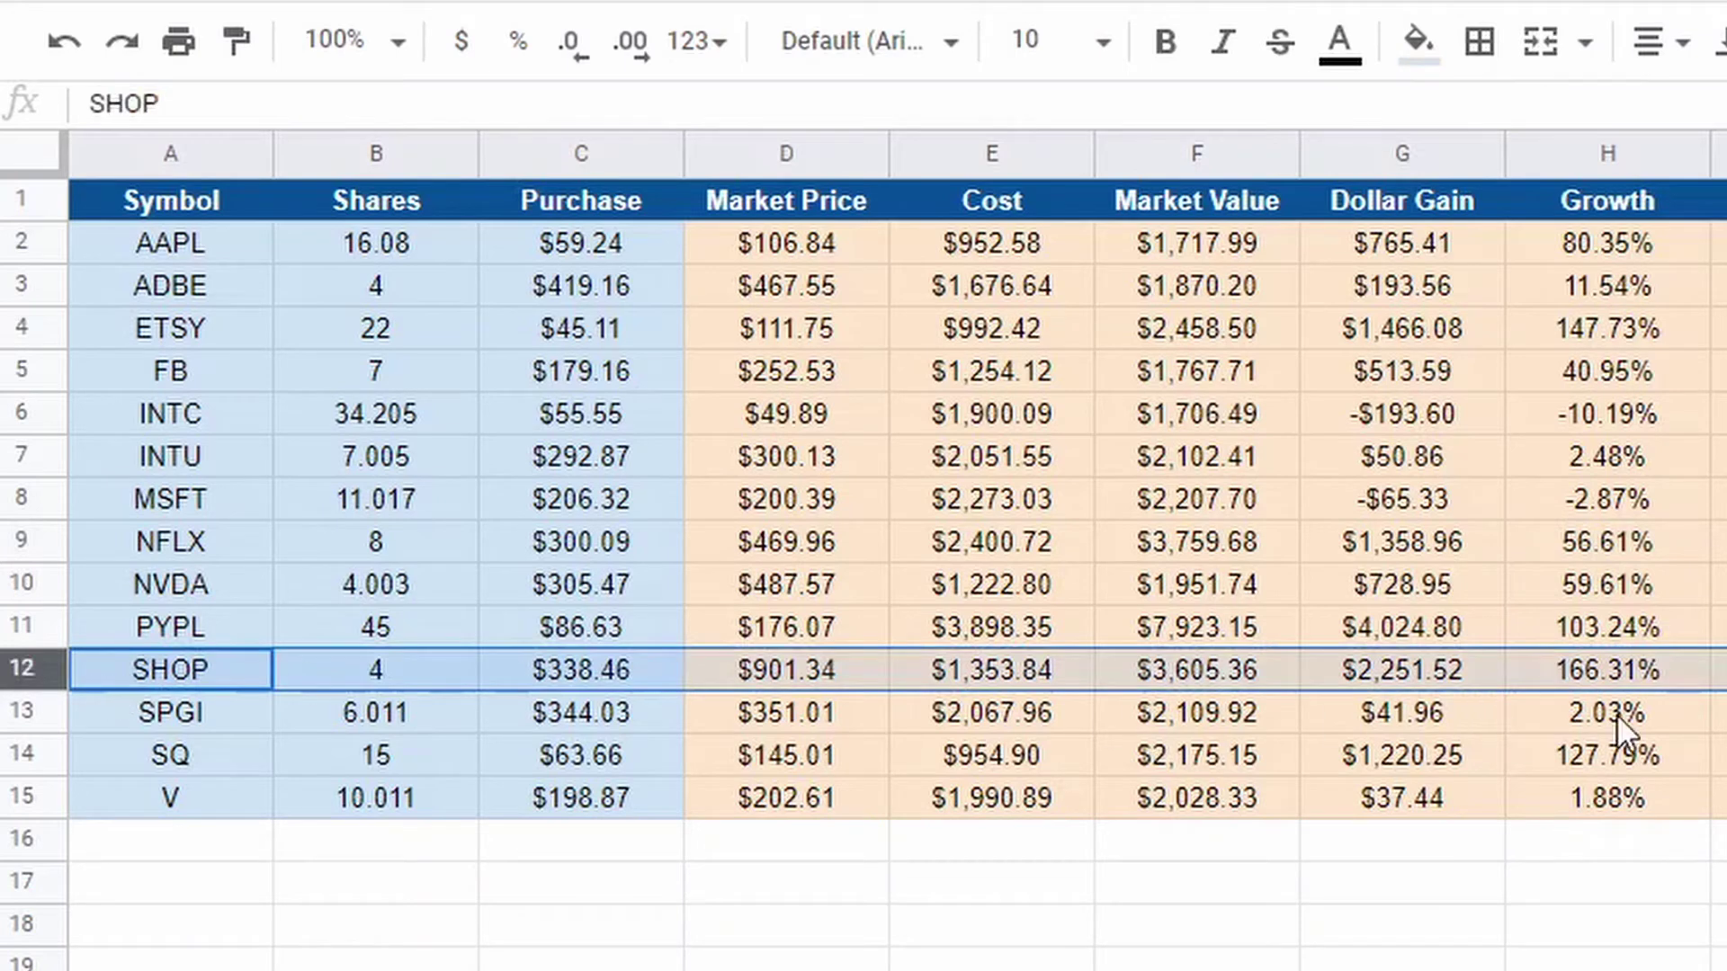
pyautogui.click(1600, 667)
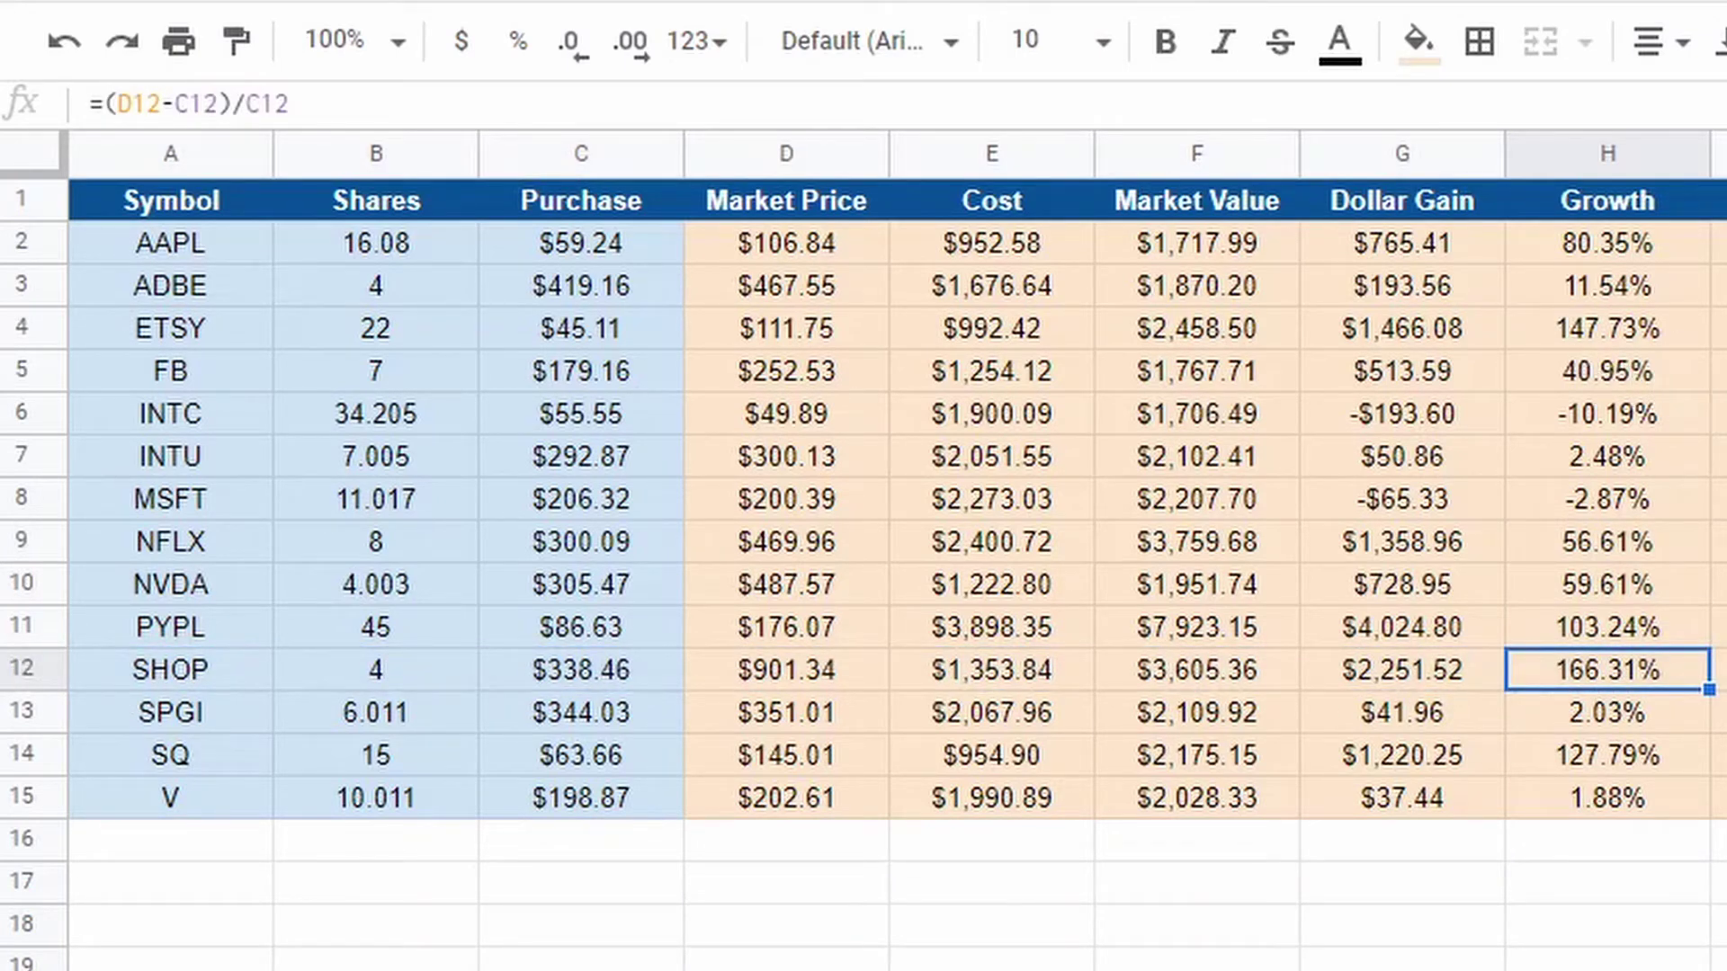
pyautogui.click(1709, 239)
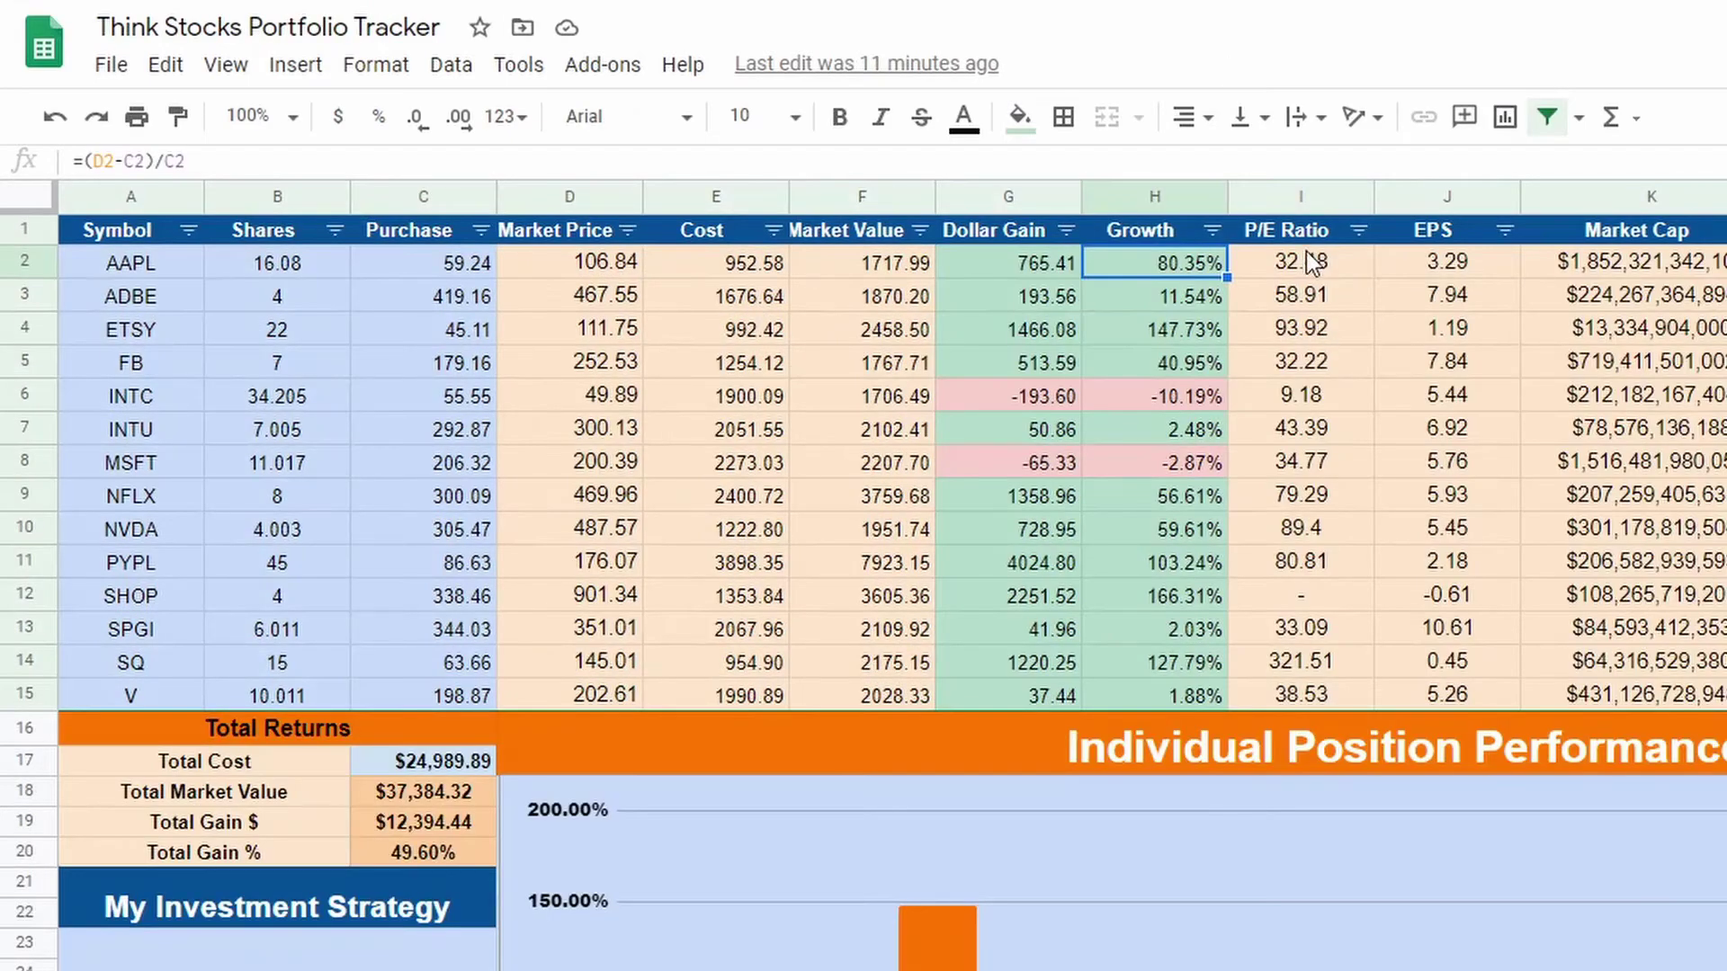
pyautogui.click(1304, 262)
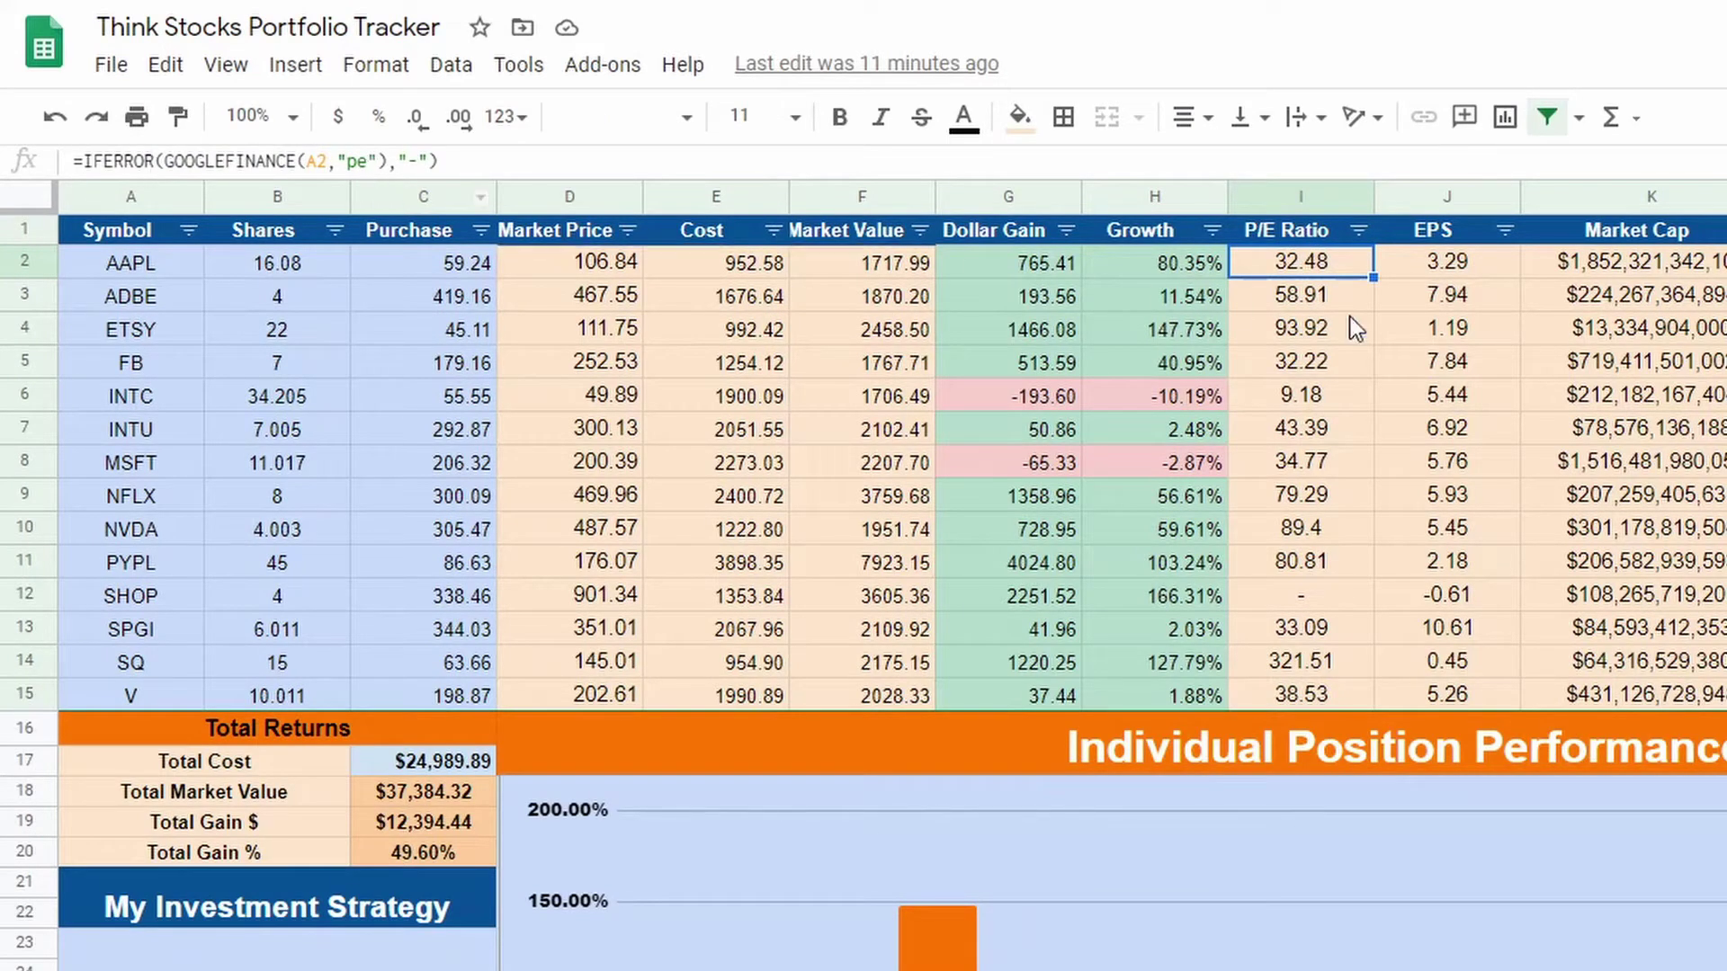
pyautogui.click(1463, 268)
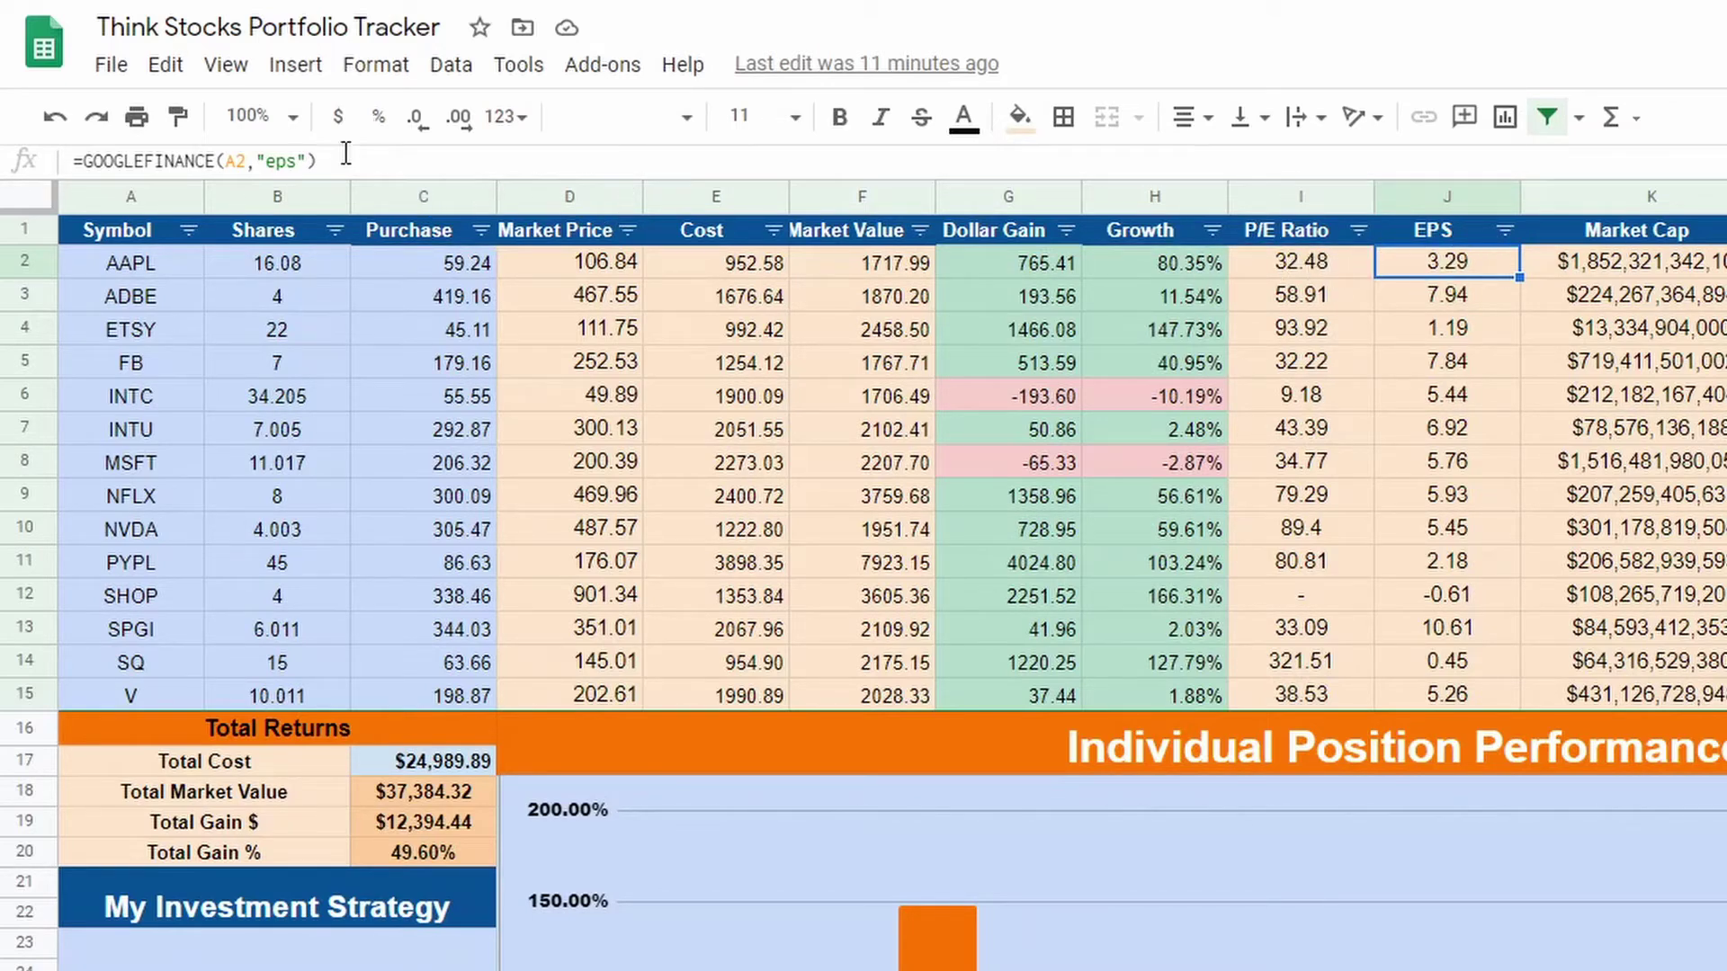
pyautogui.moveTo(346, 161); pyautogui.dragTo(3, 158)
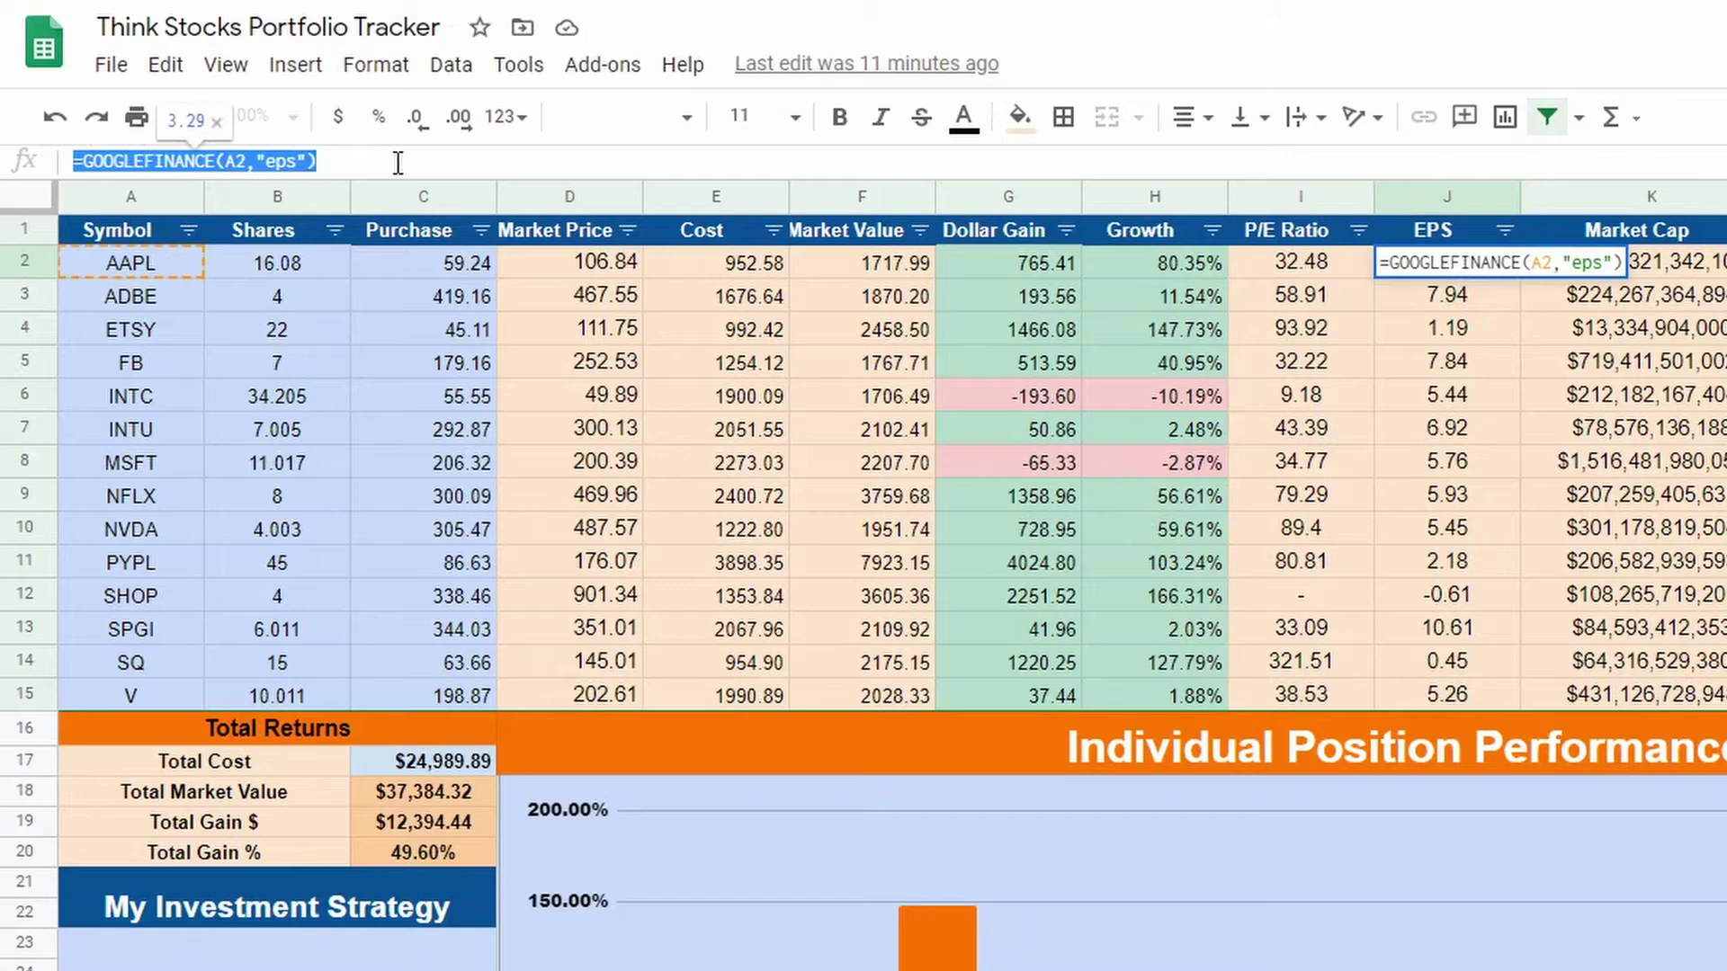
pyautogui.click(395, 162)
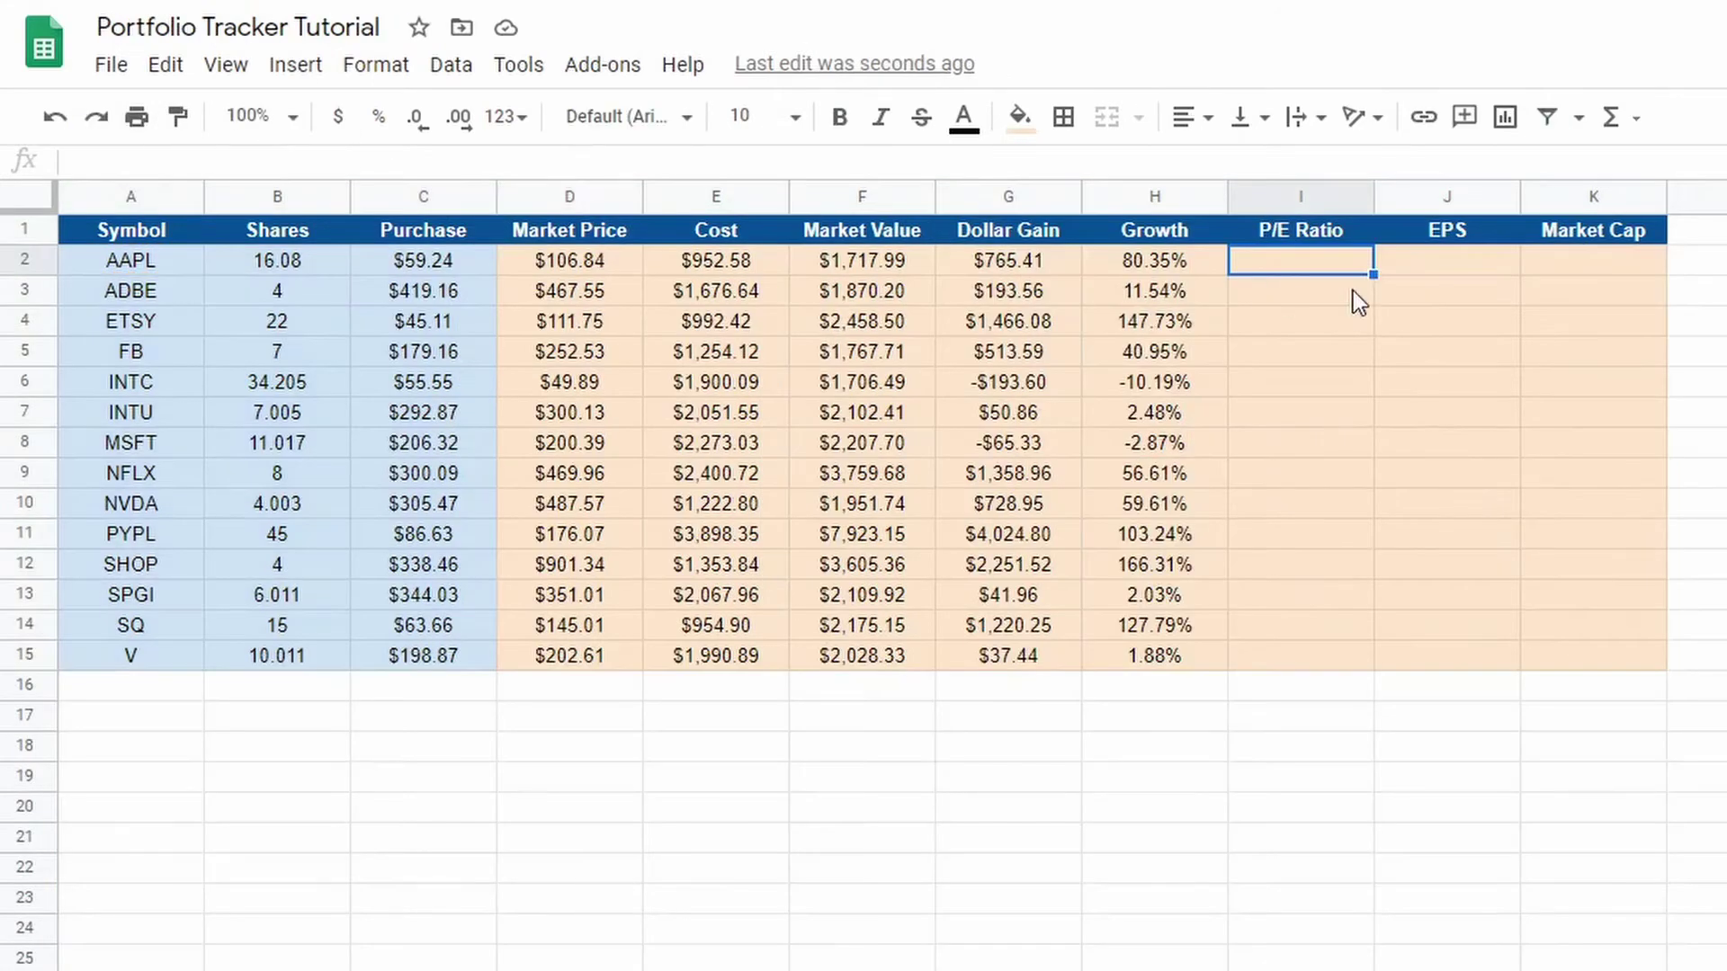
# Enter =GOOGLEFINANCE(A2,"eps") in I2, returning 3.29 for AAPL
pyautogui.write('=')
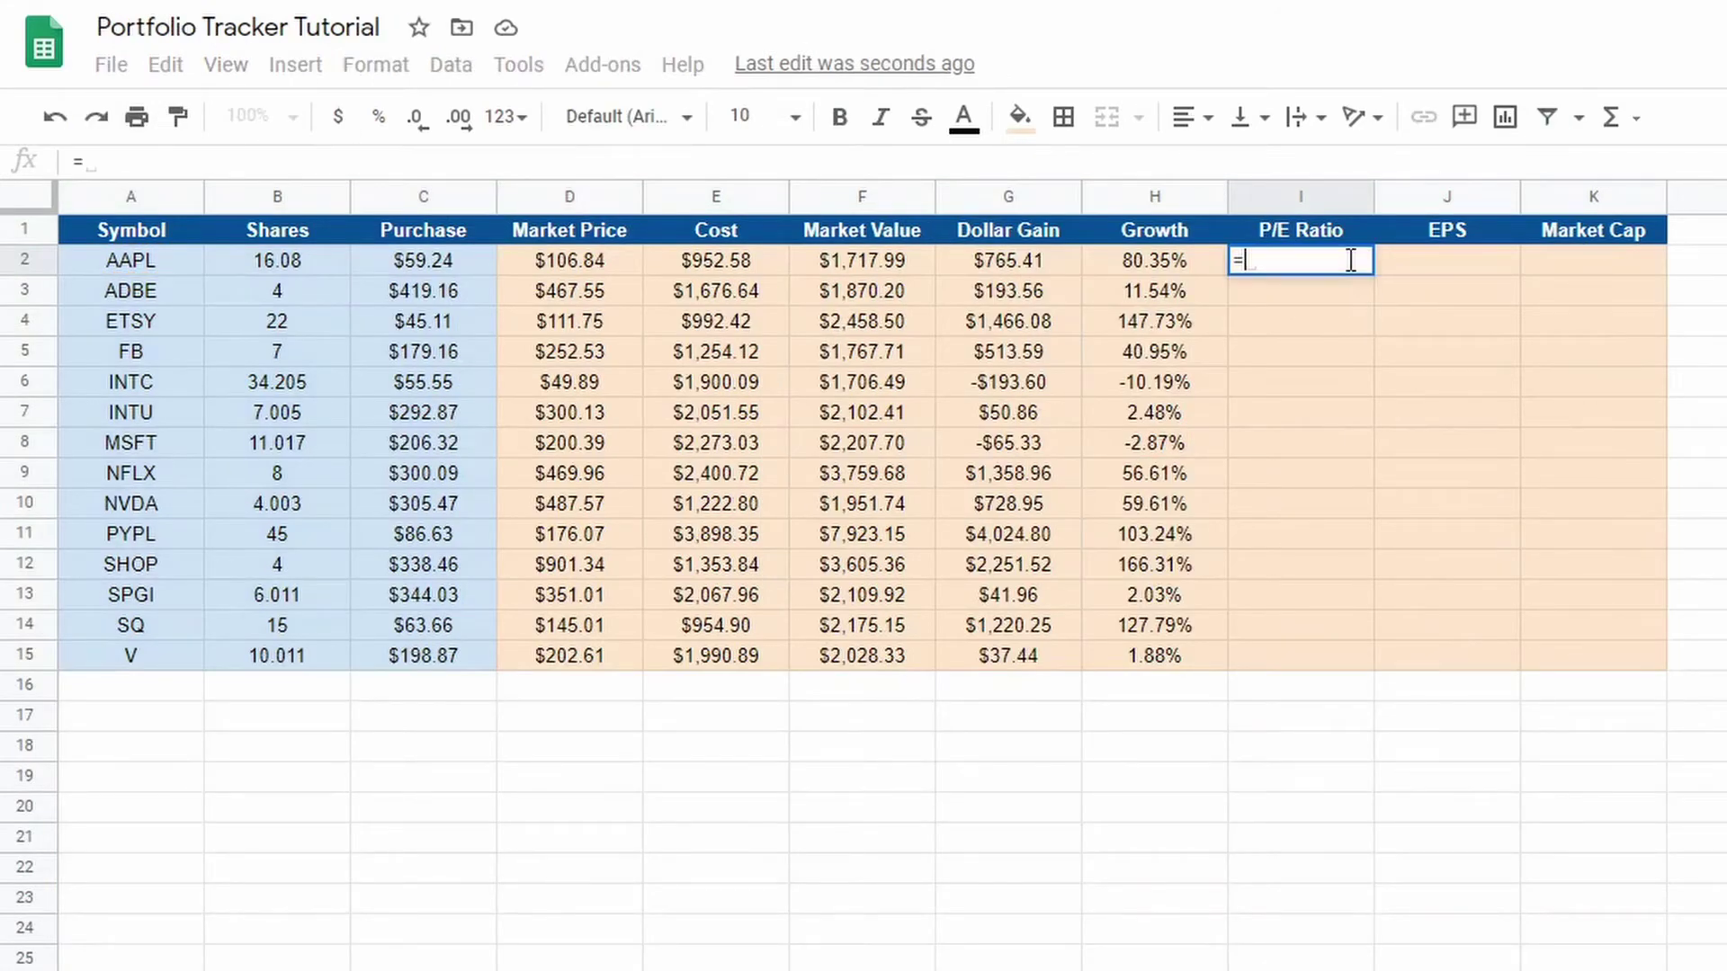
pyautogui.write('goo')
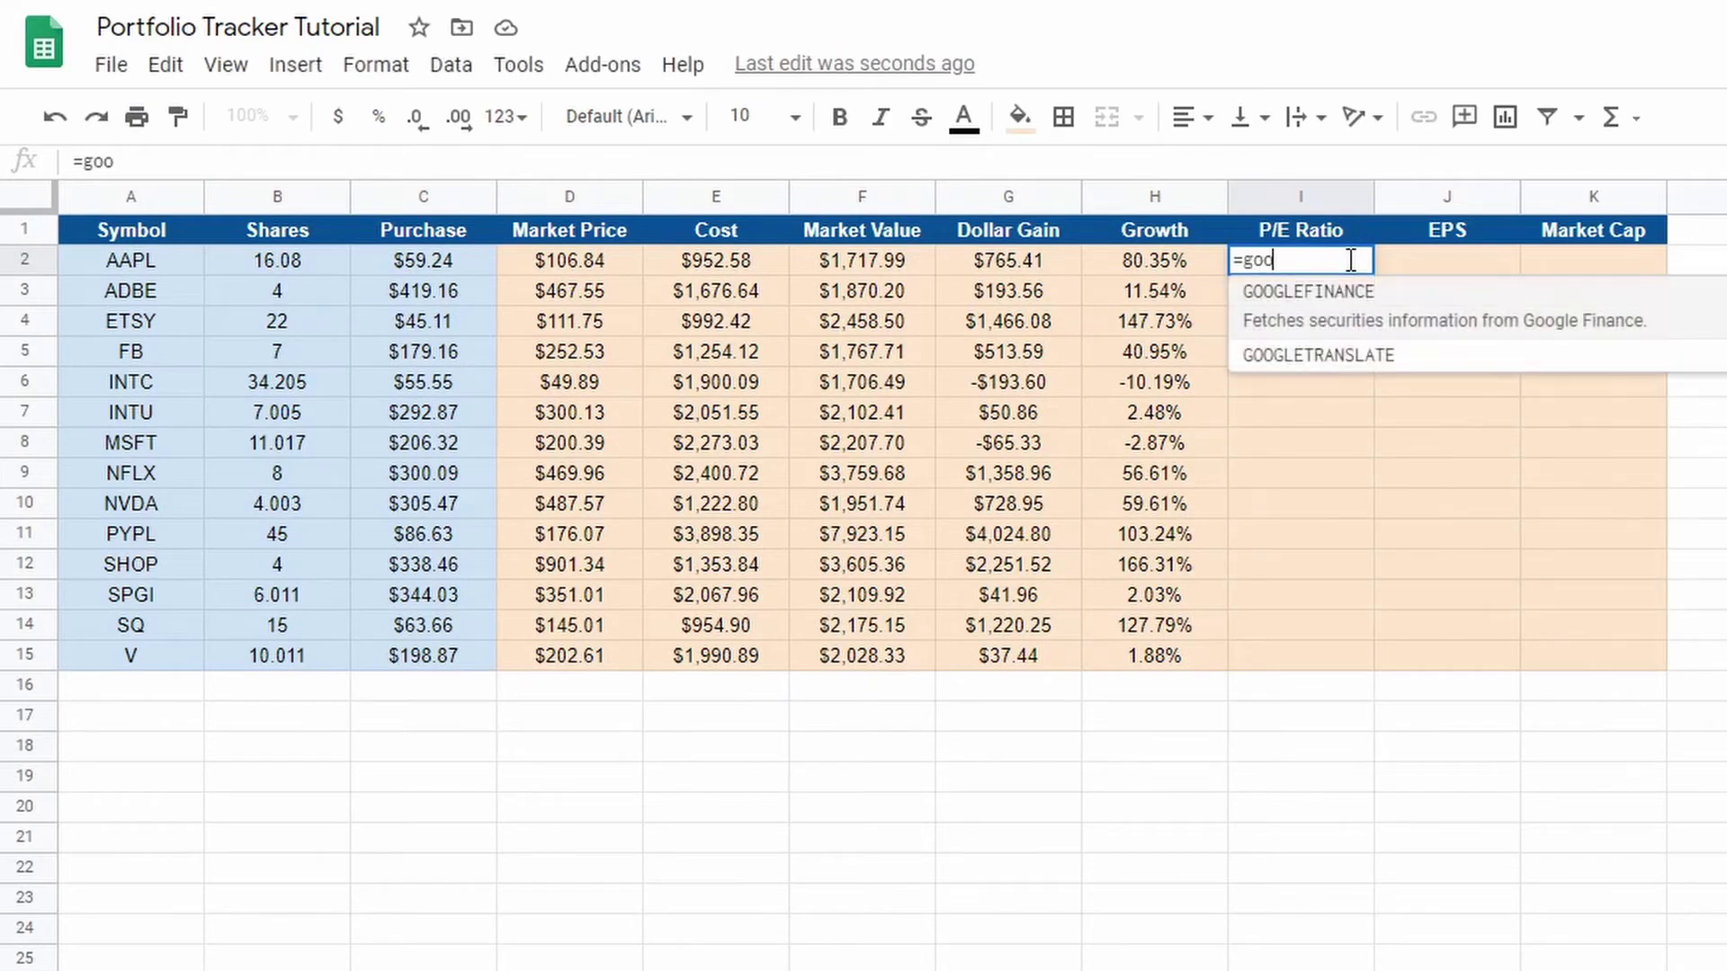
pyautogui.click(1352, 297)
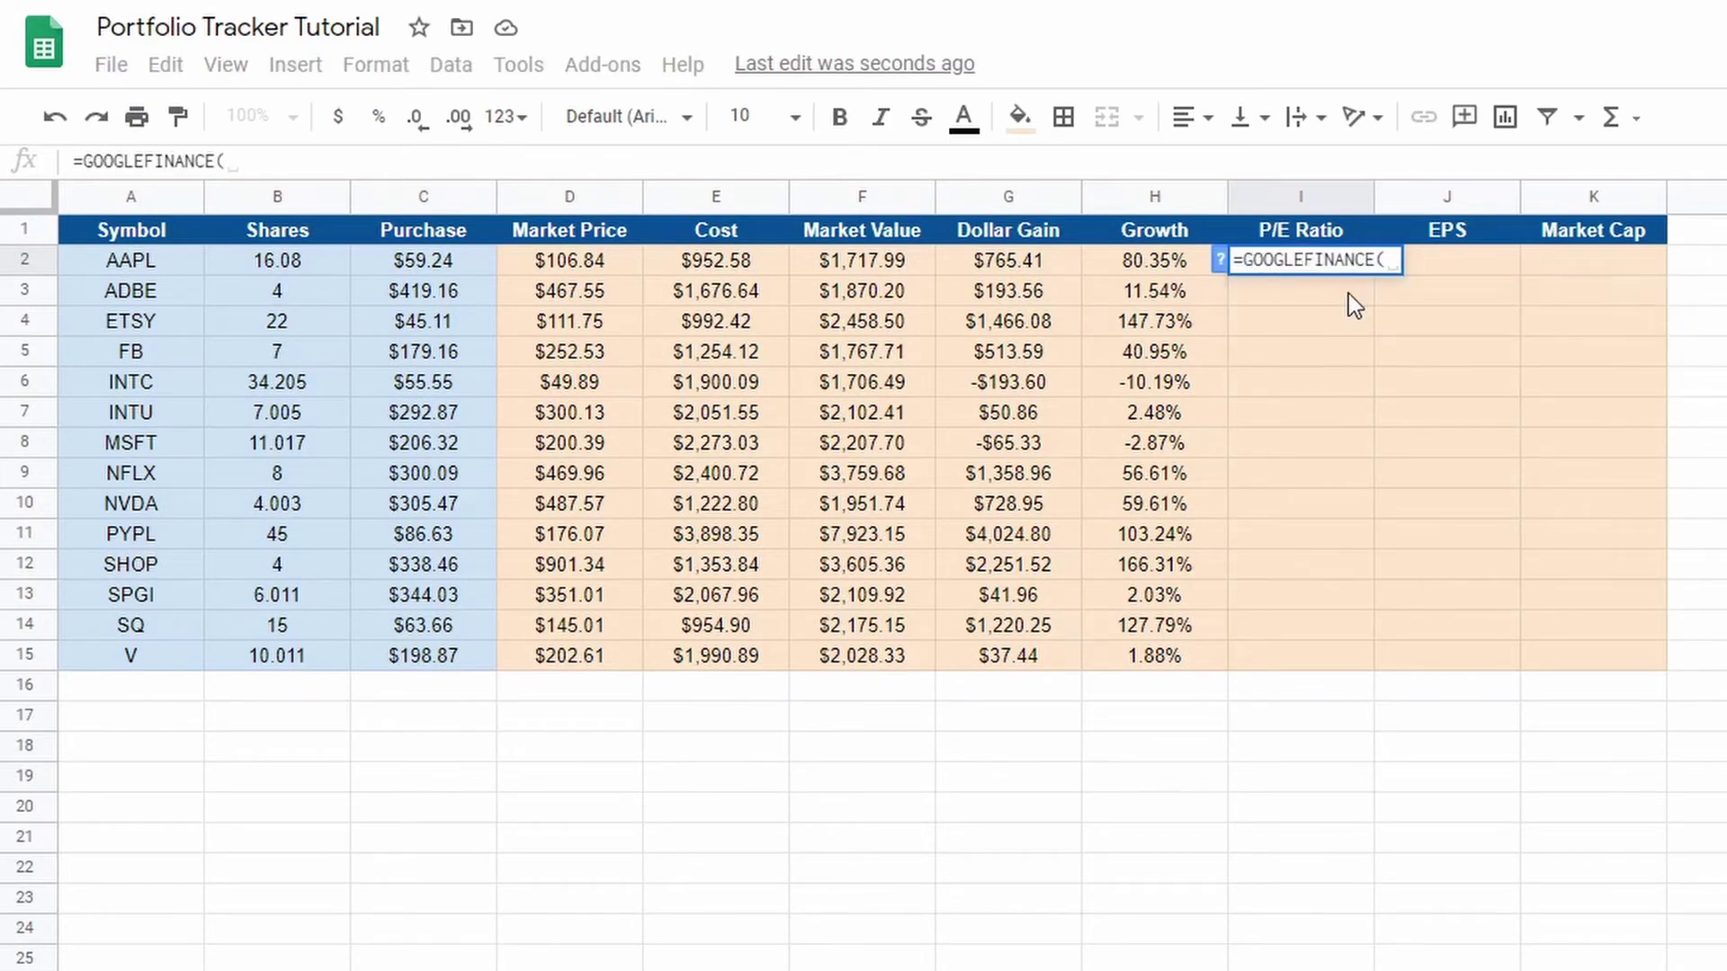
pyautogui.click(113, 266)
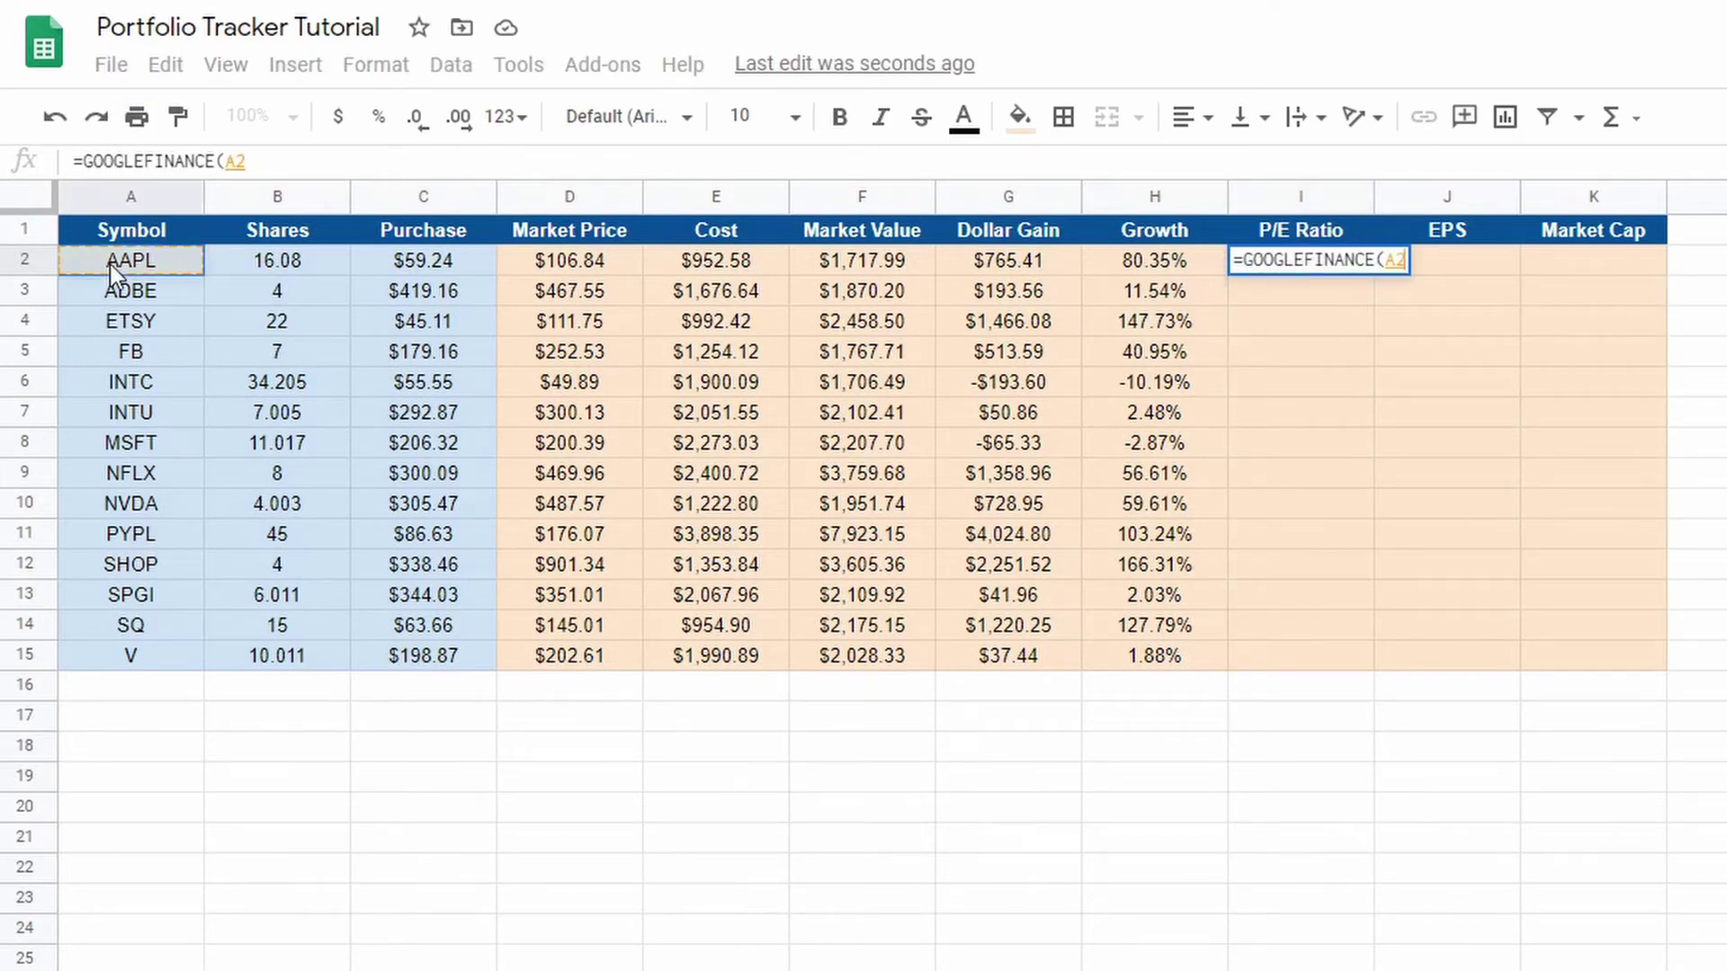
pyautogui.write(',')
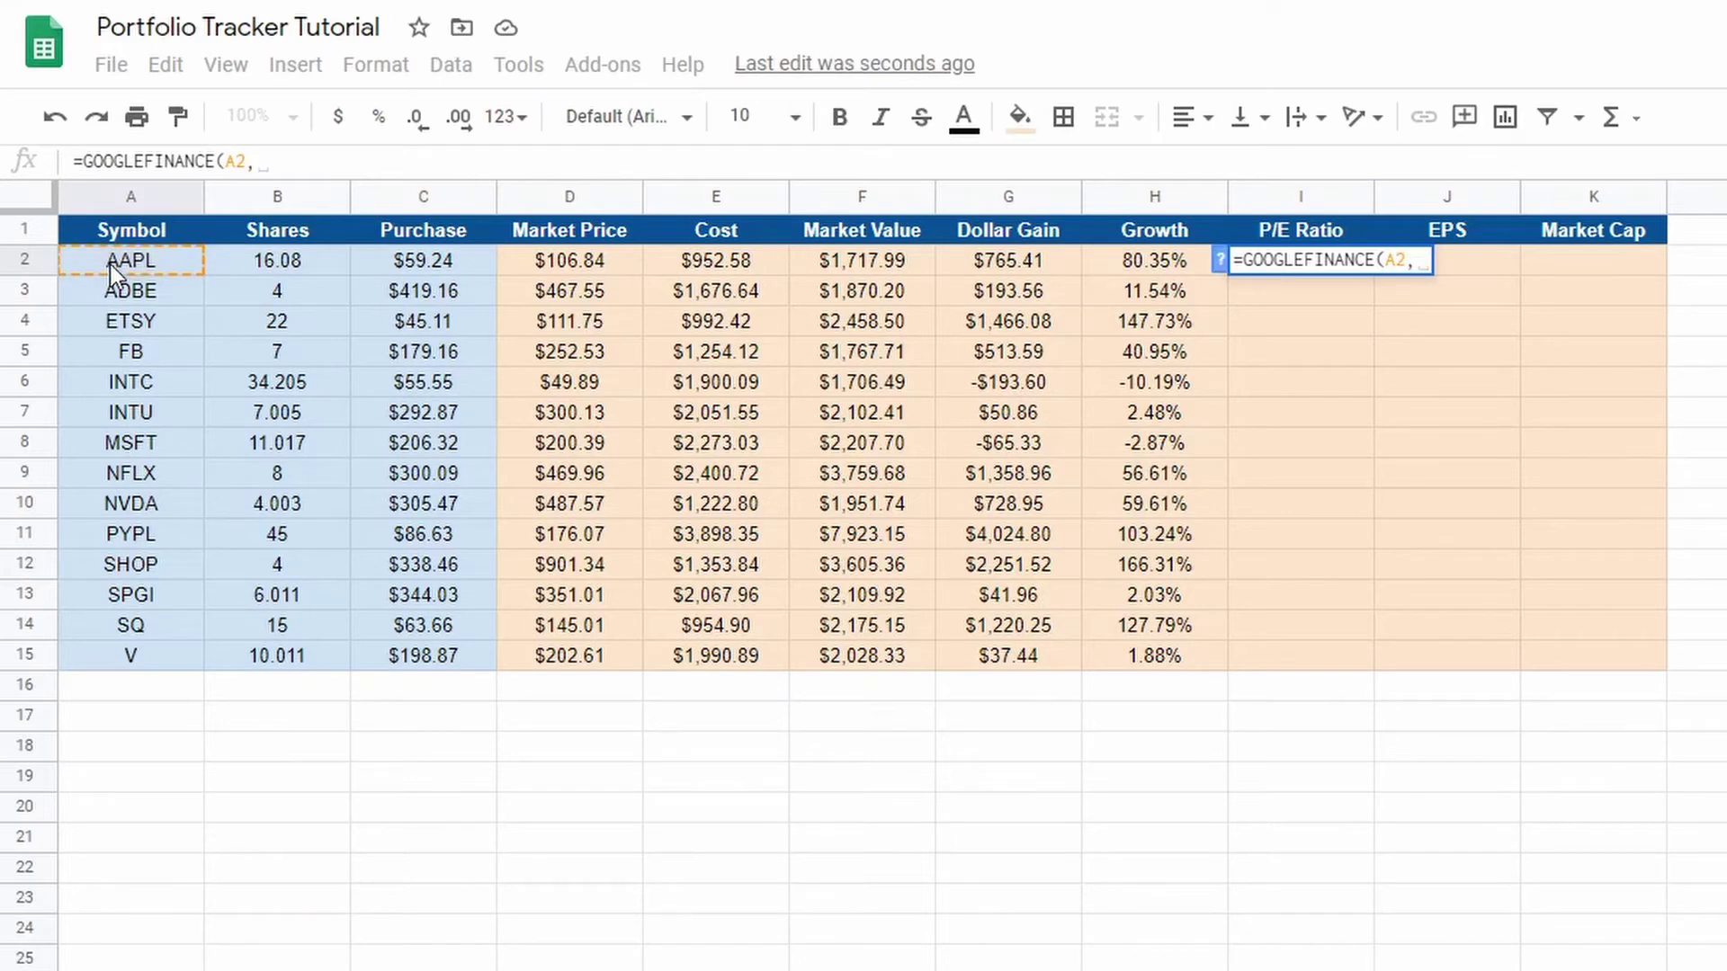
pyautogui.write('"')
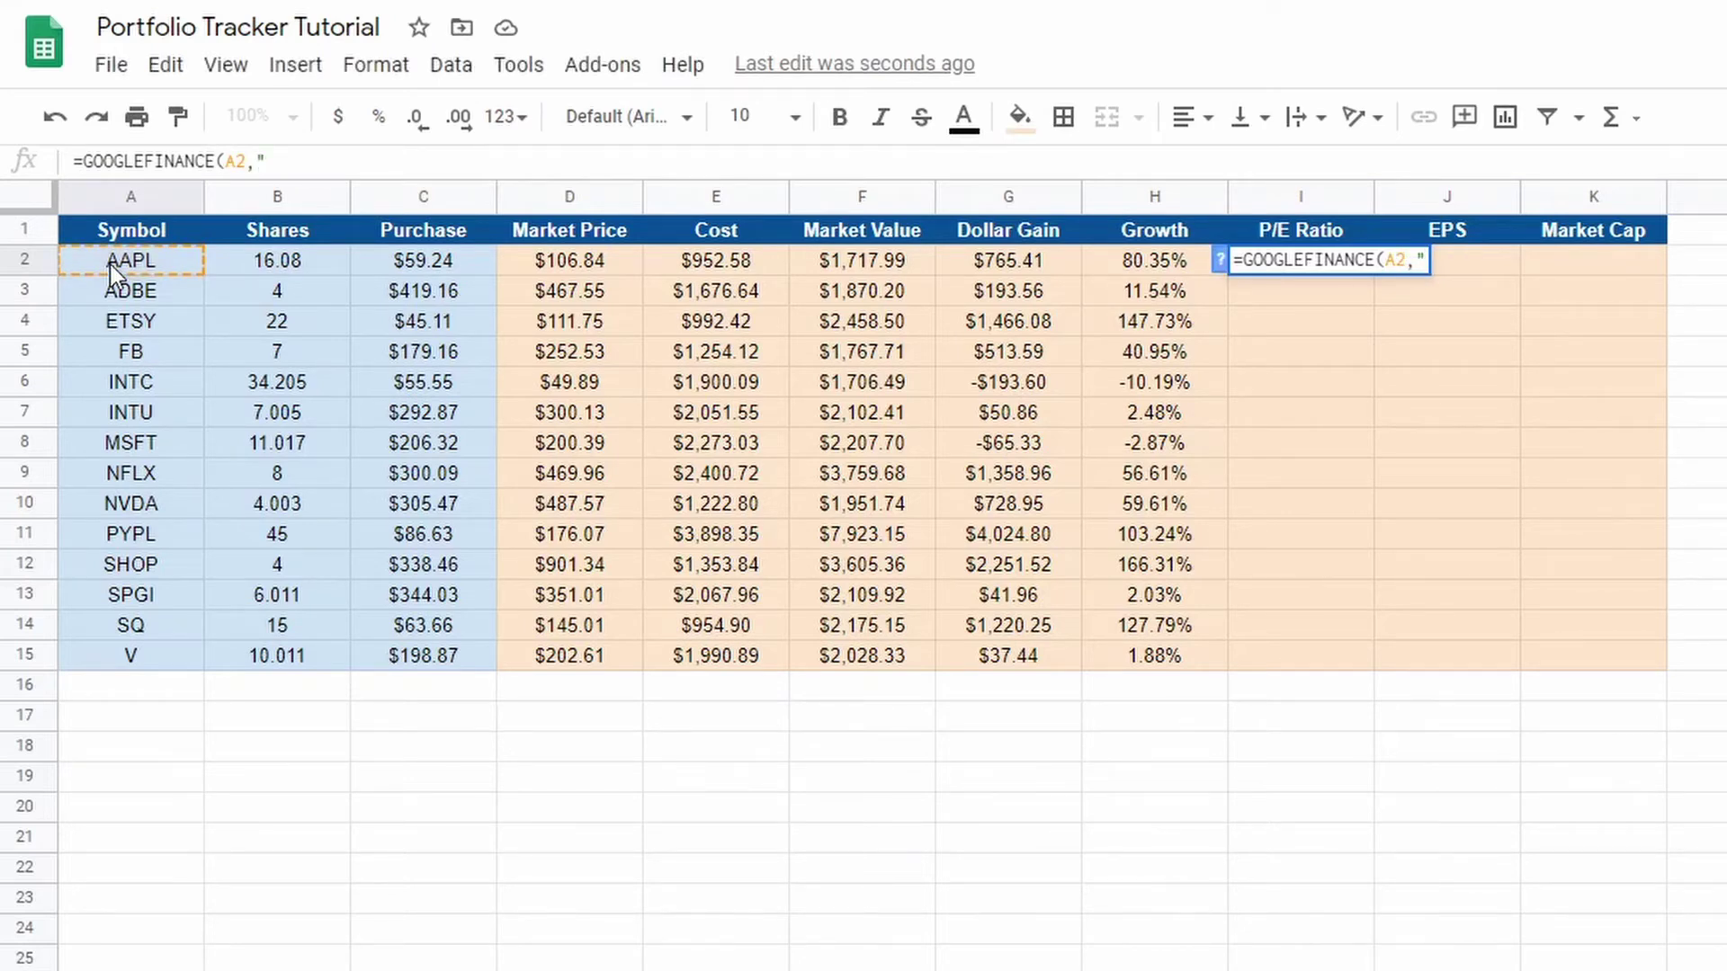
pyautogui.write('eps"')
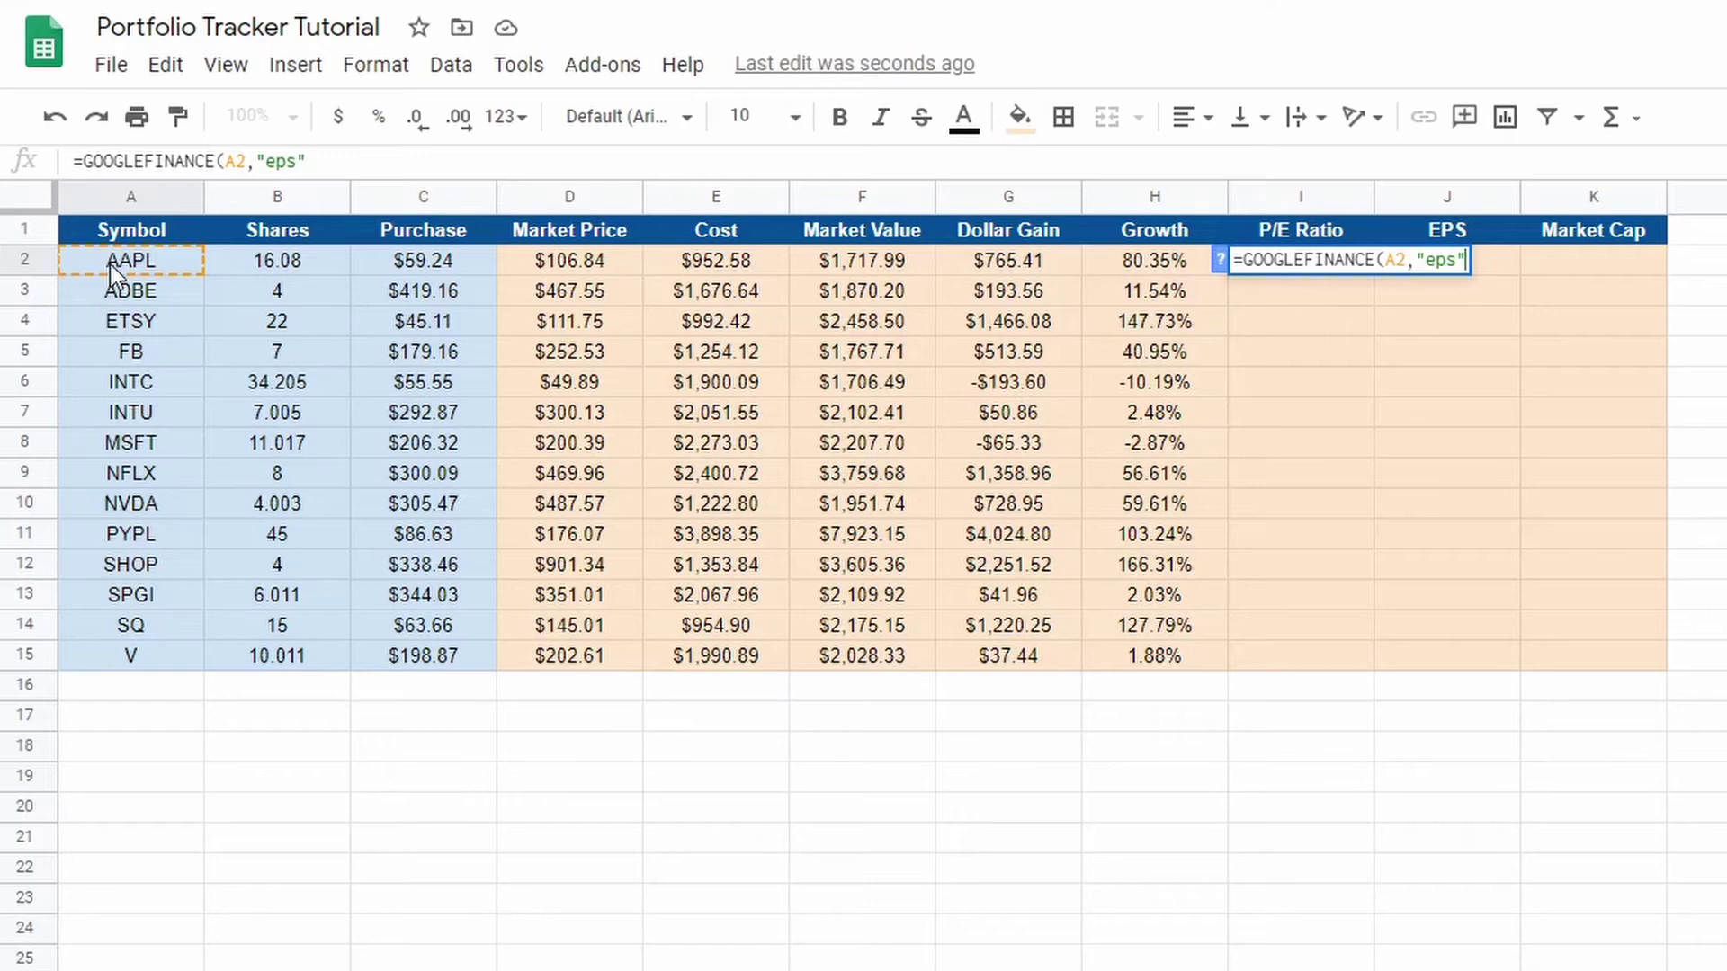
pyautogui.write(')')
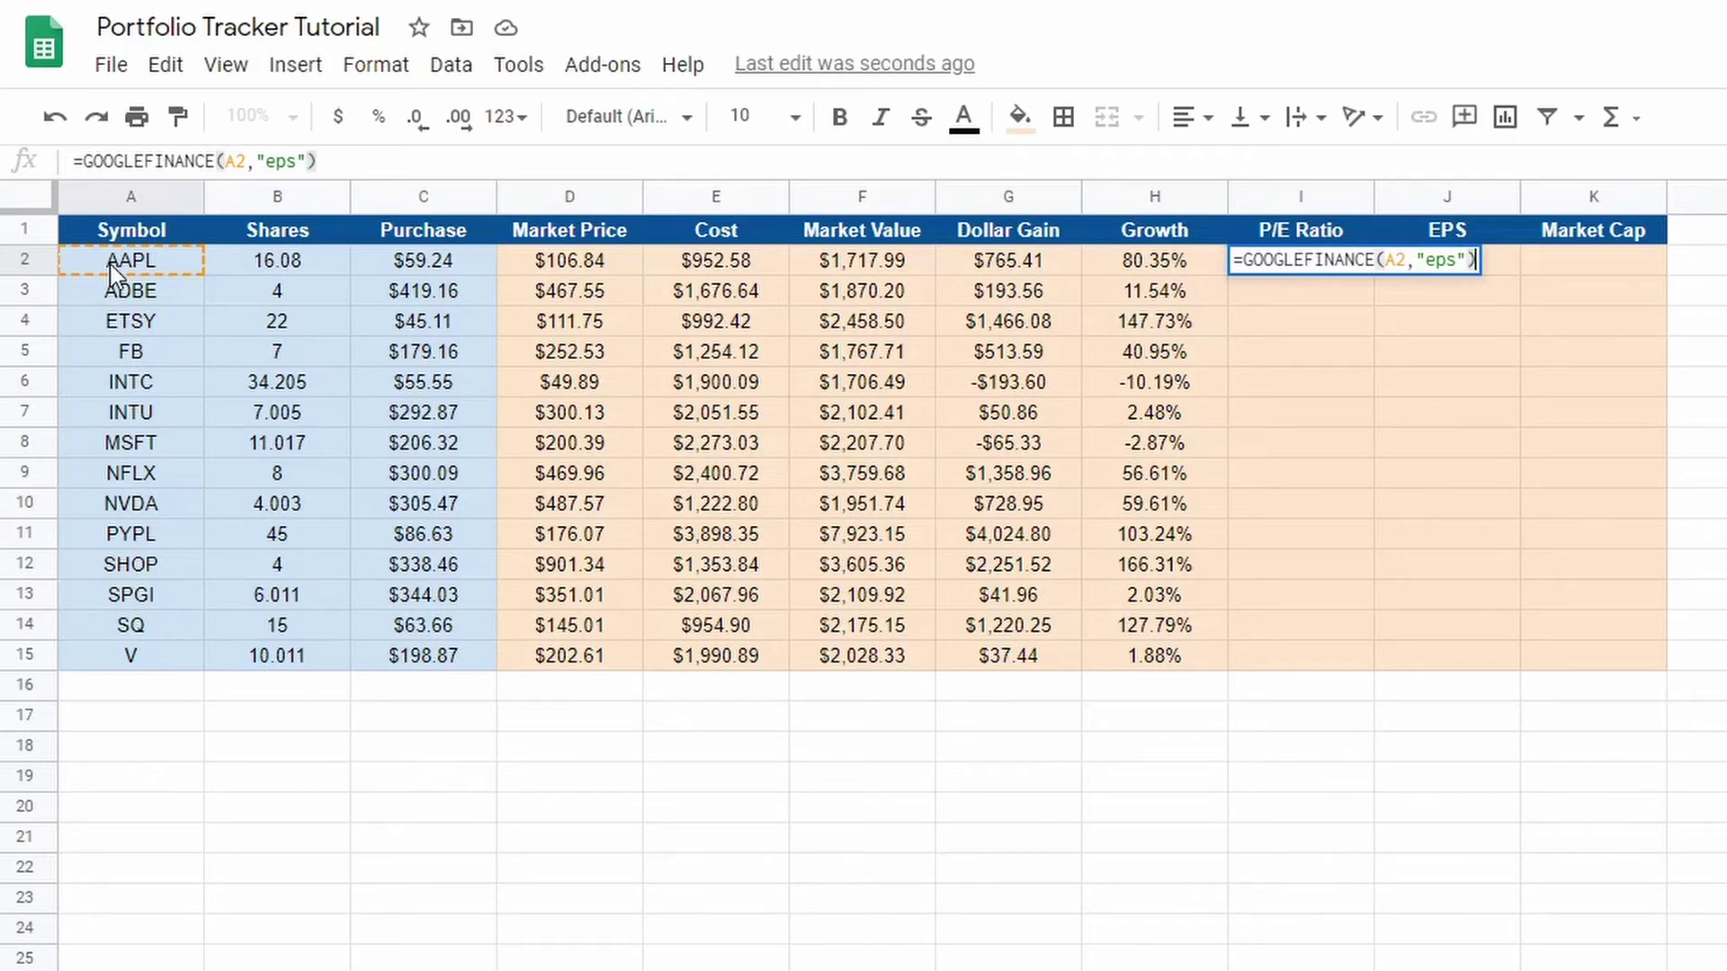
pyautogui.press('Return')
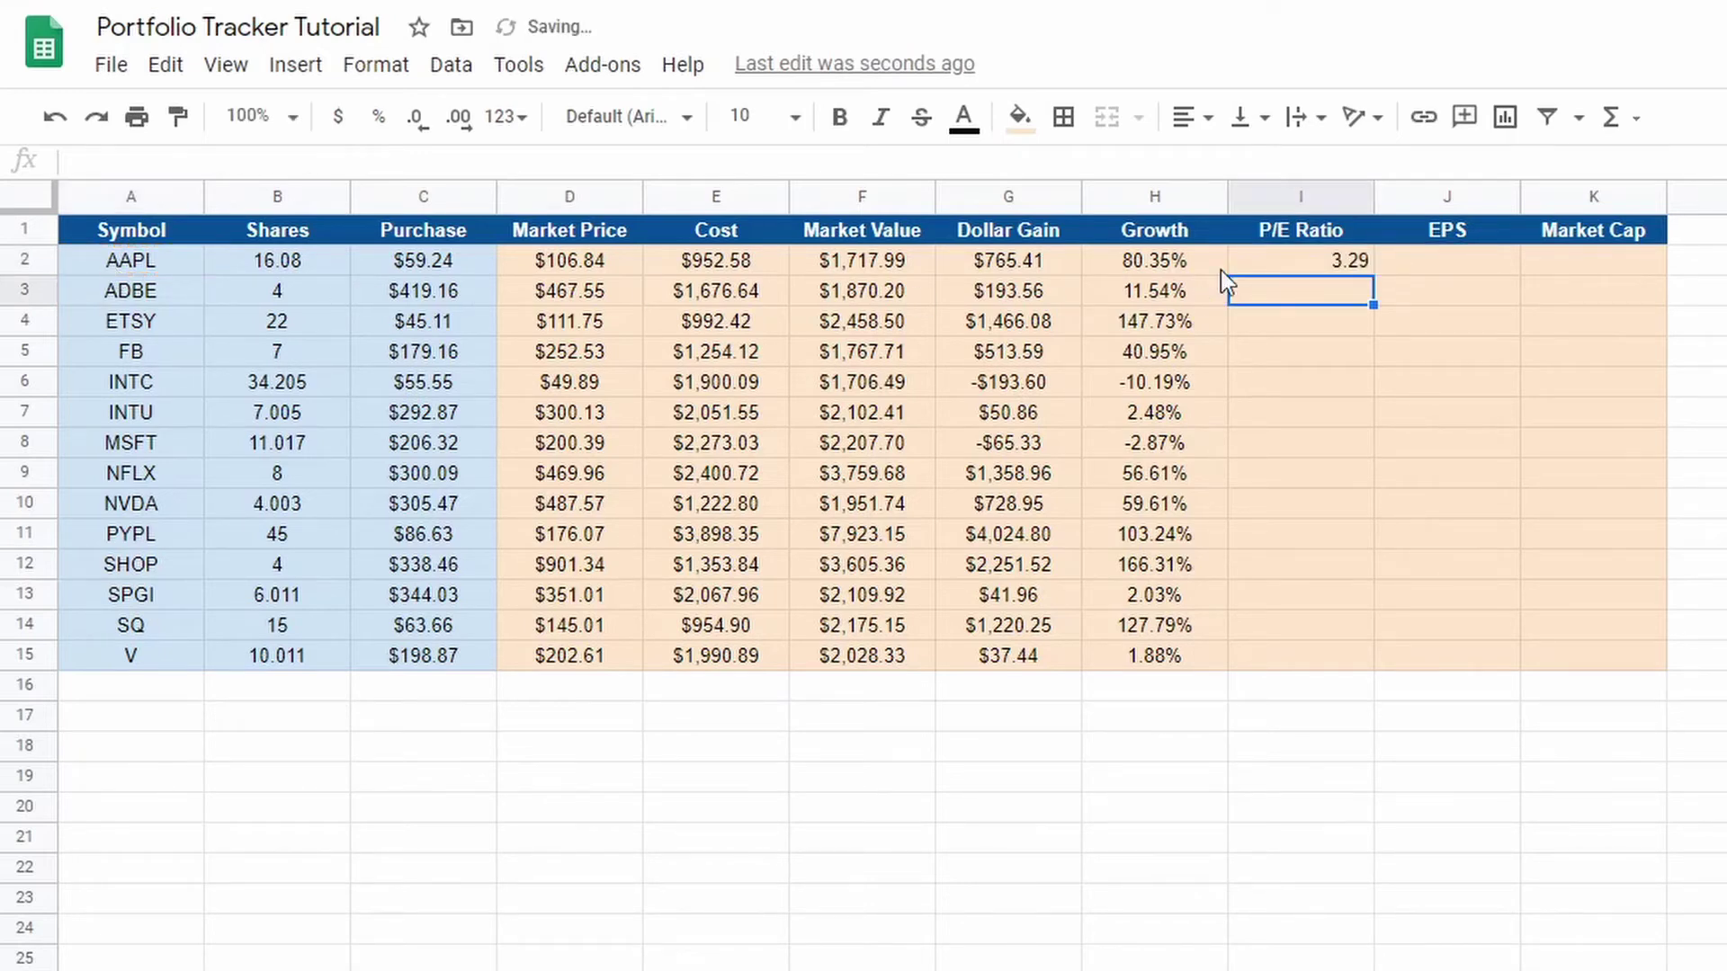
# Fill the EPS formula down to I15 and move I2:I15 into the EPS column at J2
pyautogui.click(1315, 263)
pyautogui.moveTo(1373, 274); pyautogui.dragTo(1390, 658)
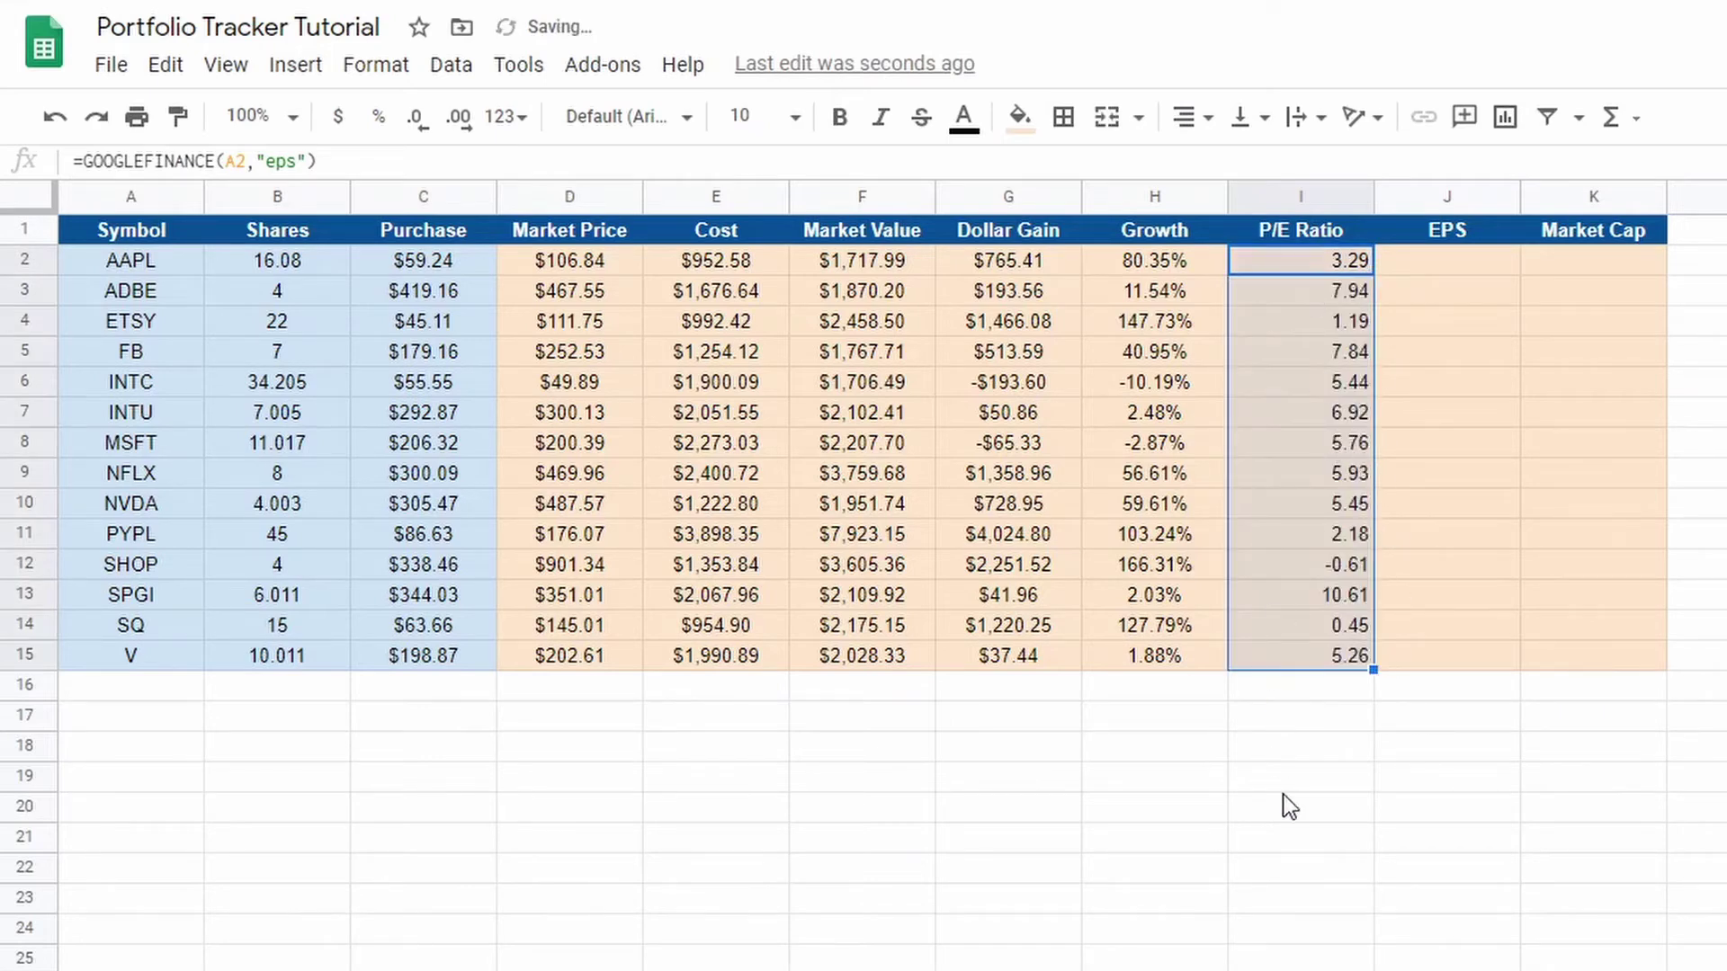
pyautogui.moveTo(1288, 806); pyautogui.dragTo(1296, 836)
pyautogui.moveTo(1303, 262); pyautogui.dragTo(1286, 660)
pyautogui.hotkey('ctrl', 'c')
pyautogui.click(1428, 271)
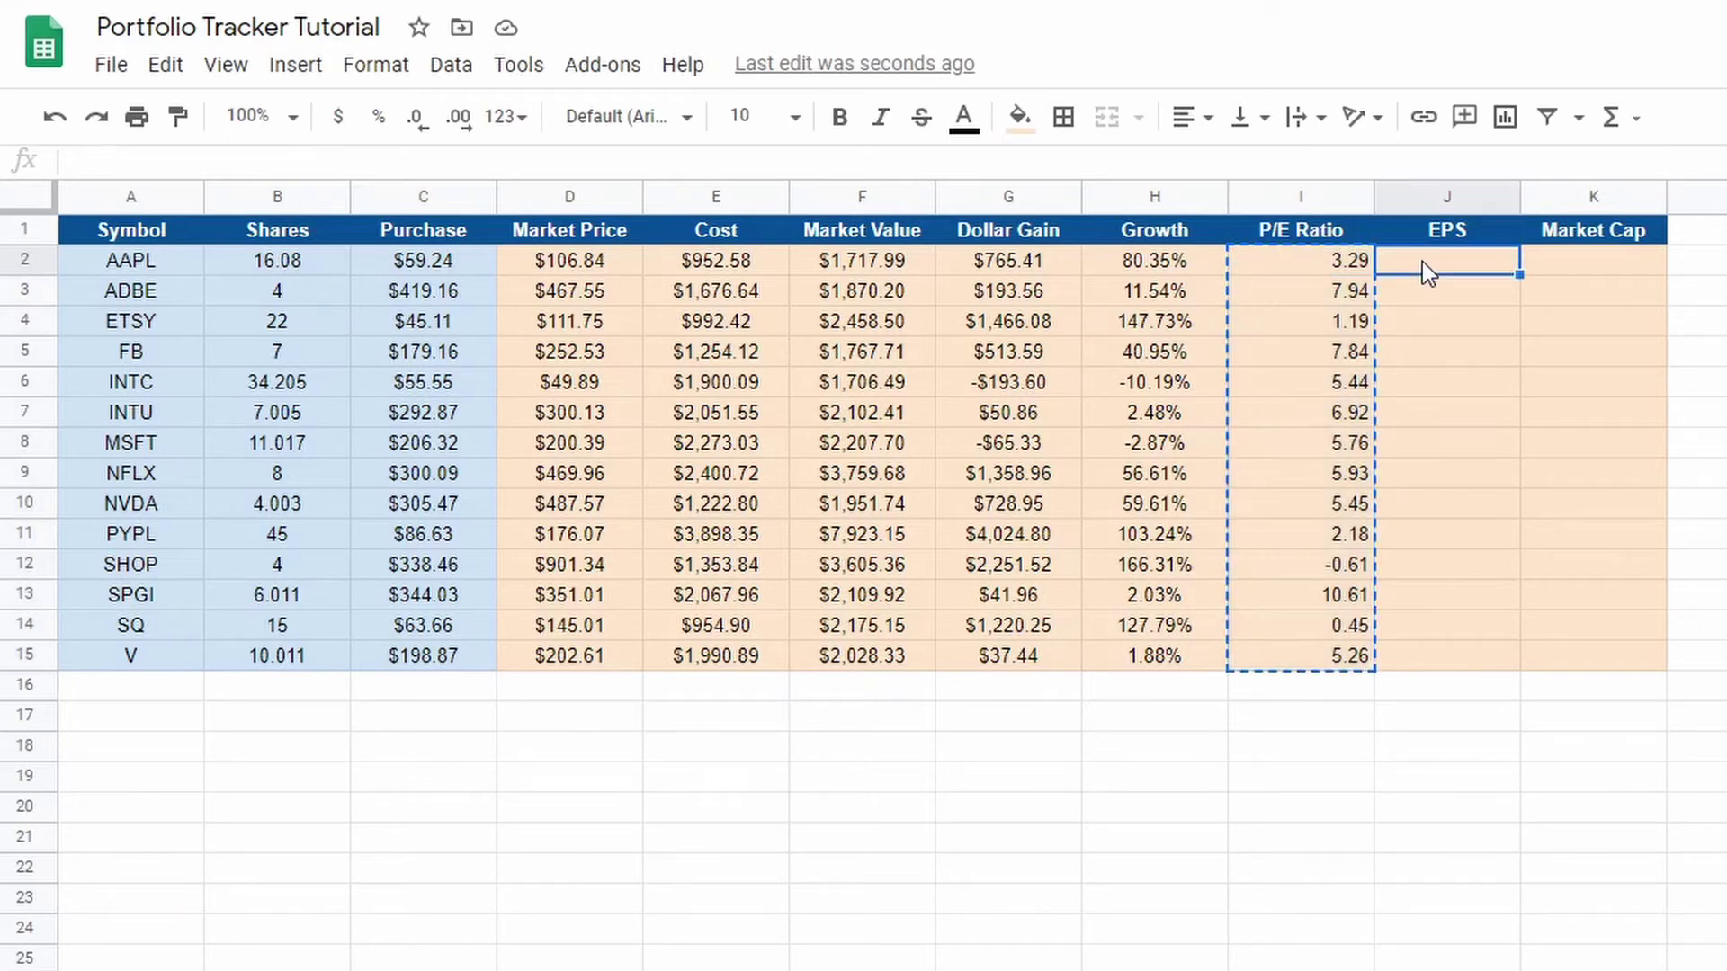
pyautogui.hotkey('ctrl', 'v')
# Centre the EPS values in J2:J15
pyautogui.click(1438, 476)
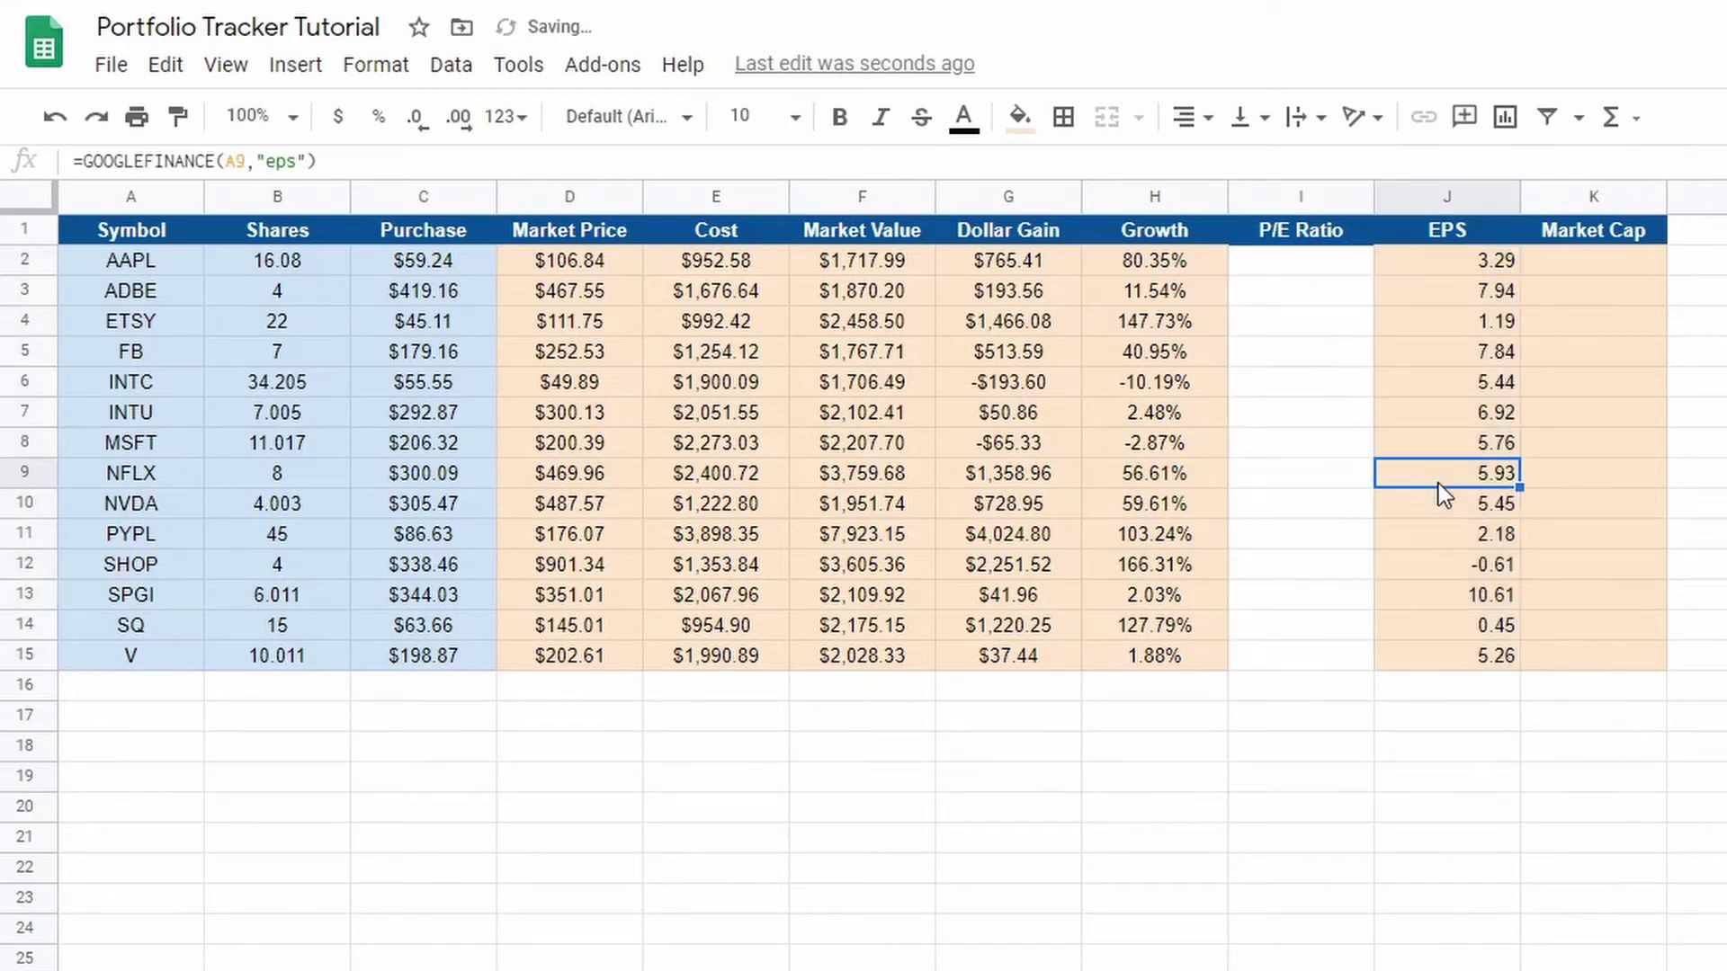
pyautogui.moveTo(1460, 269); pyautogui.dragTo(1479, 661)
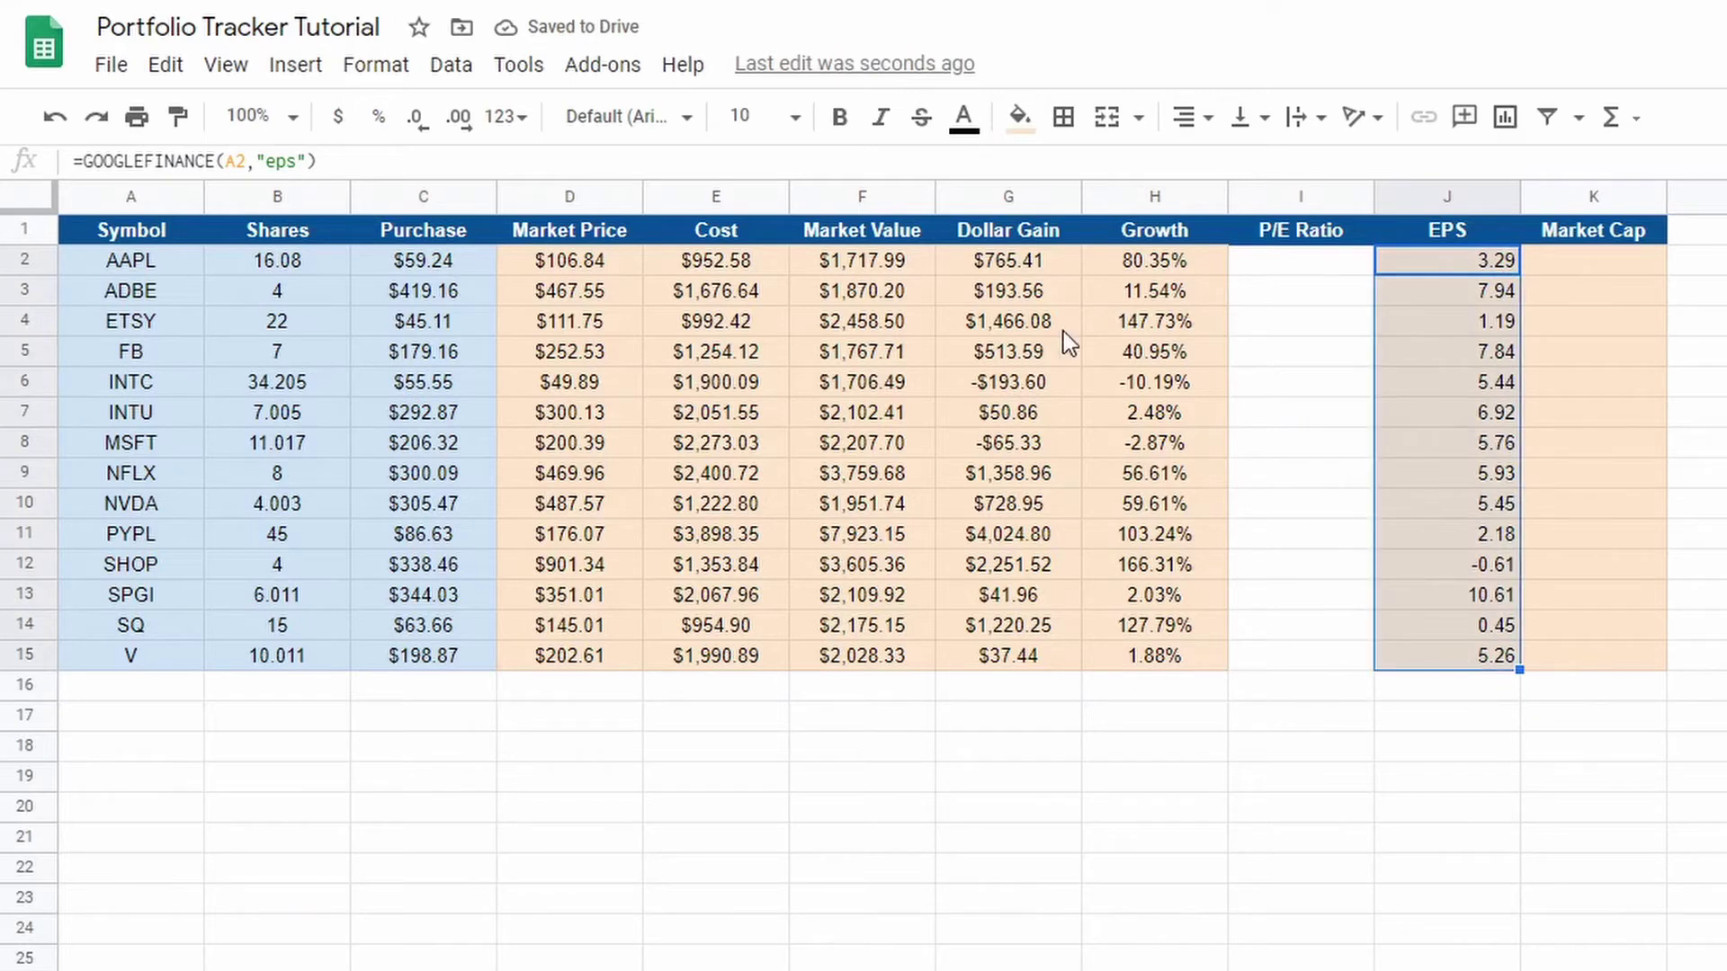
pyautogui.click(1189, 117)
pyautogui.click(1224, 169)
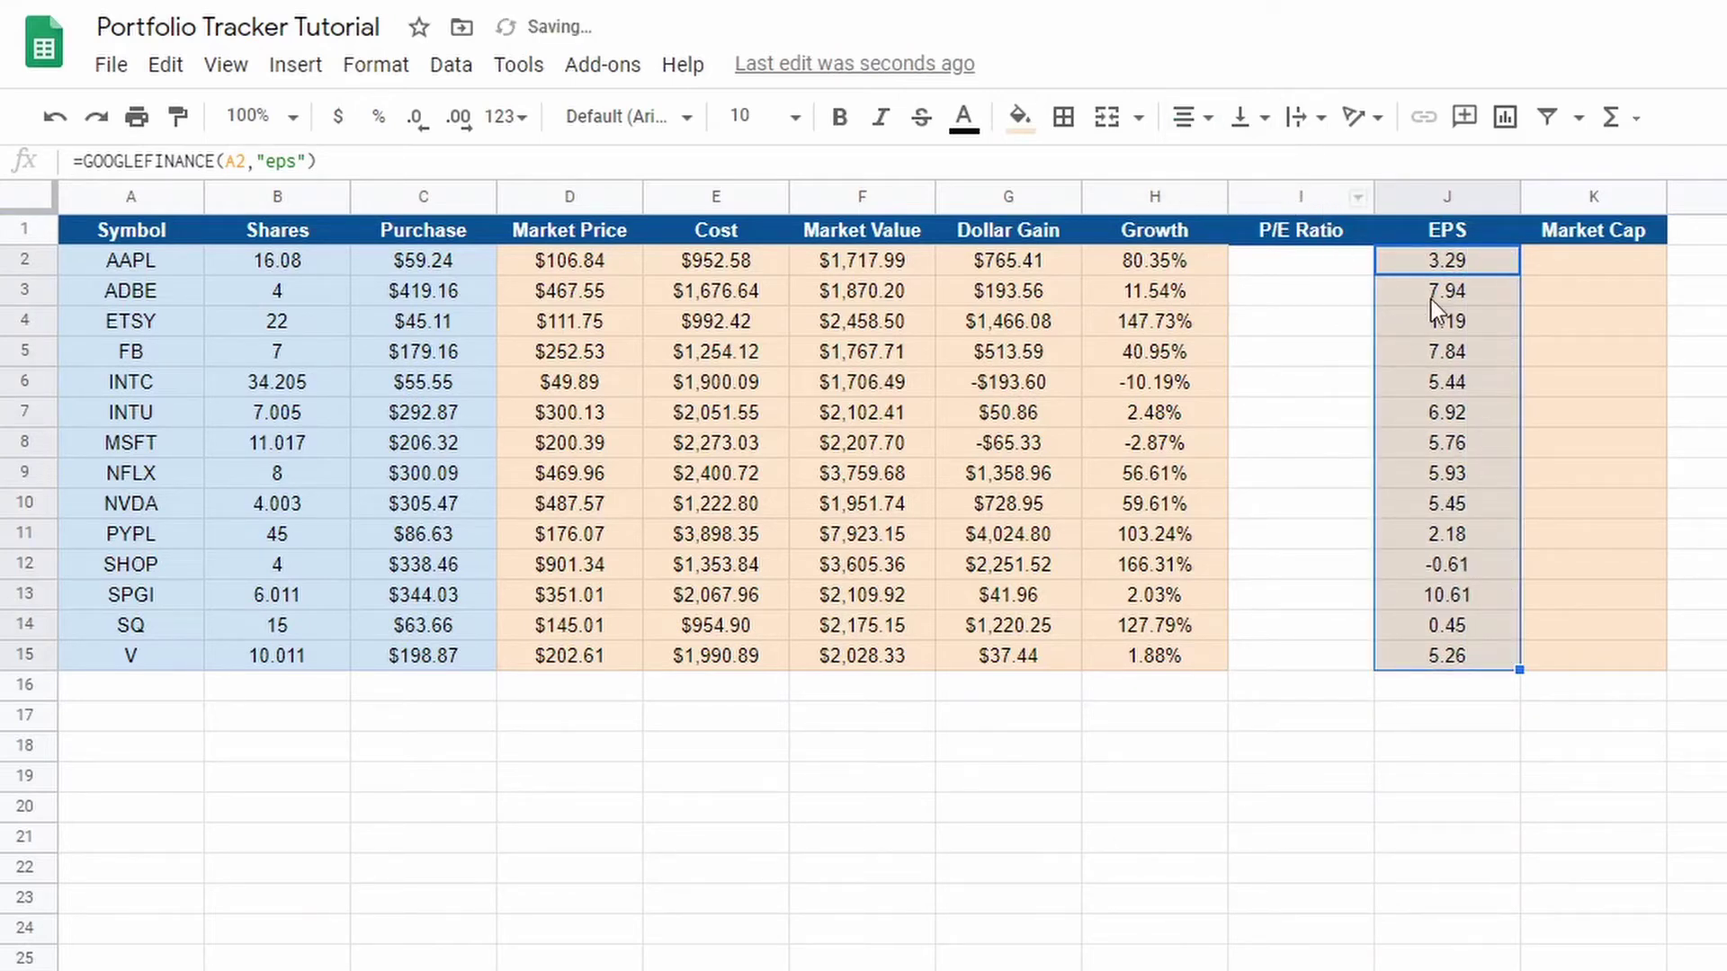
pyautogui.click(274, 166)
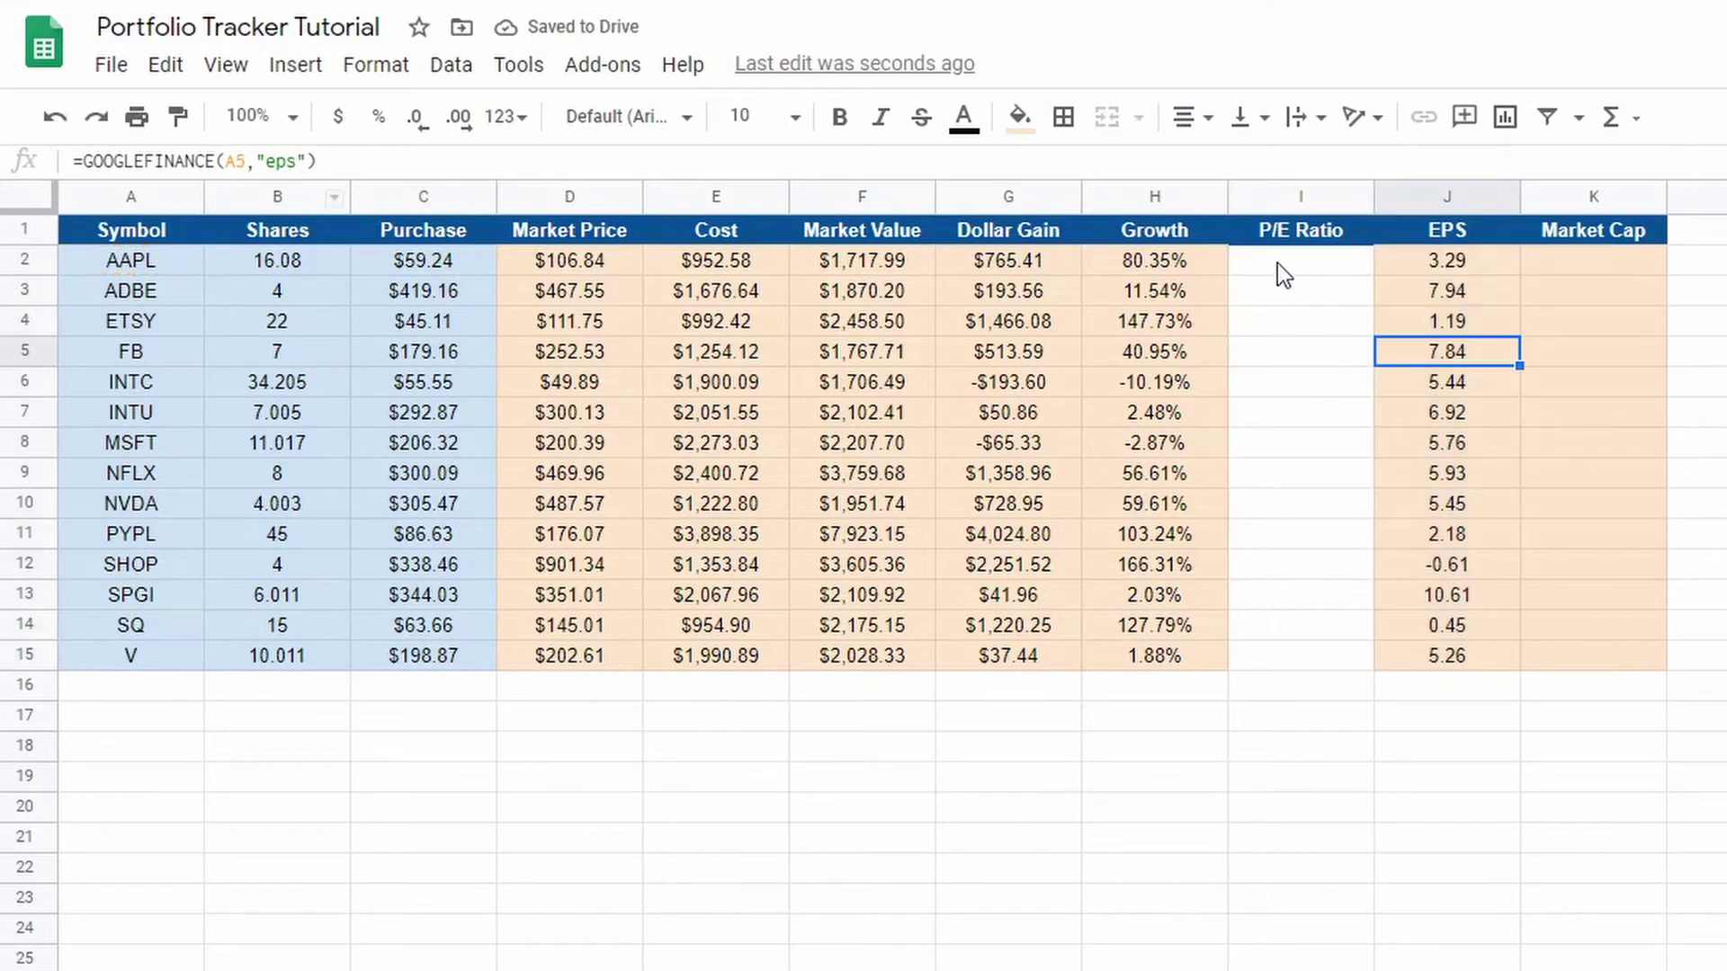
pyautogui.moveTo(1277, 263); pyautogui.dragTo(1292, 651)
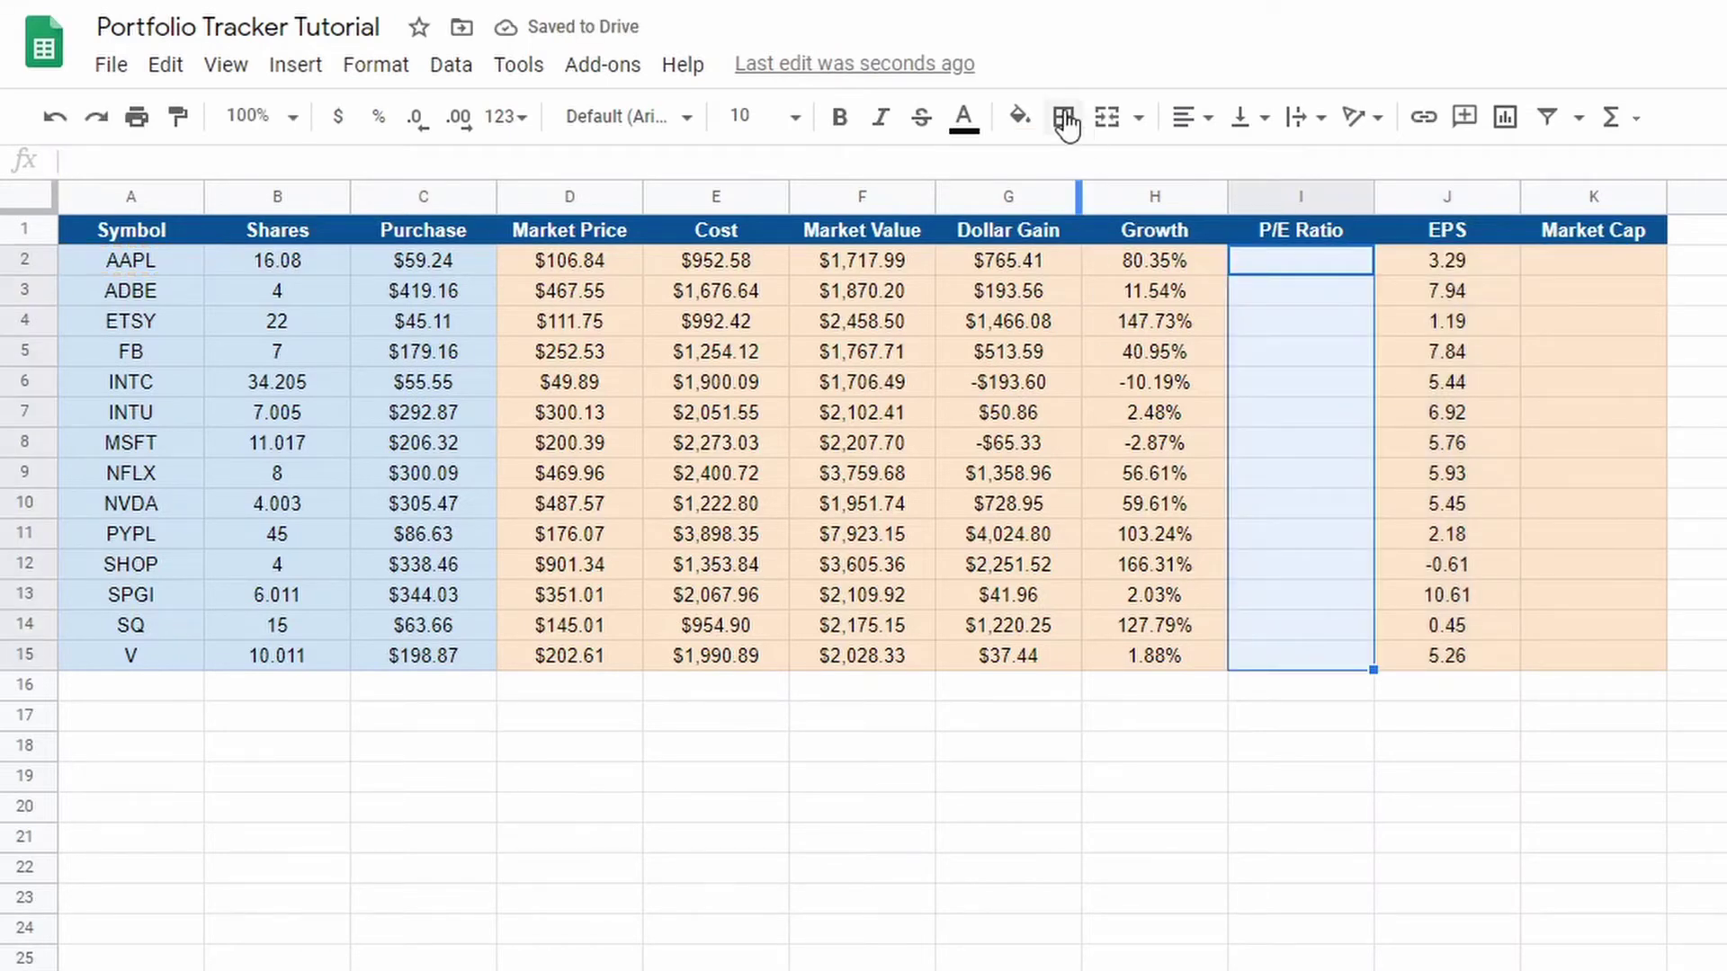
# Fill the empty P/E Ratio cells I2:I15 peach
pyautogui.click(1023, 122)
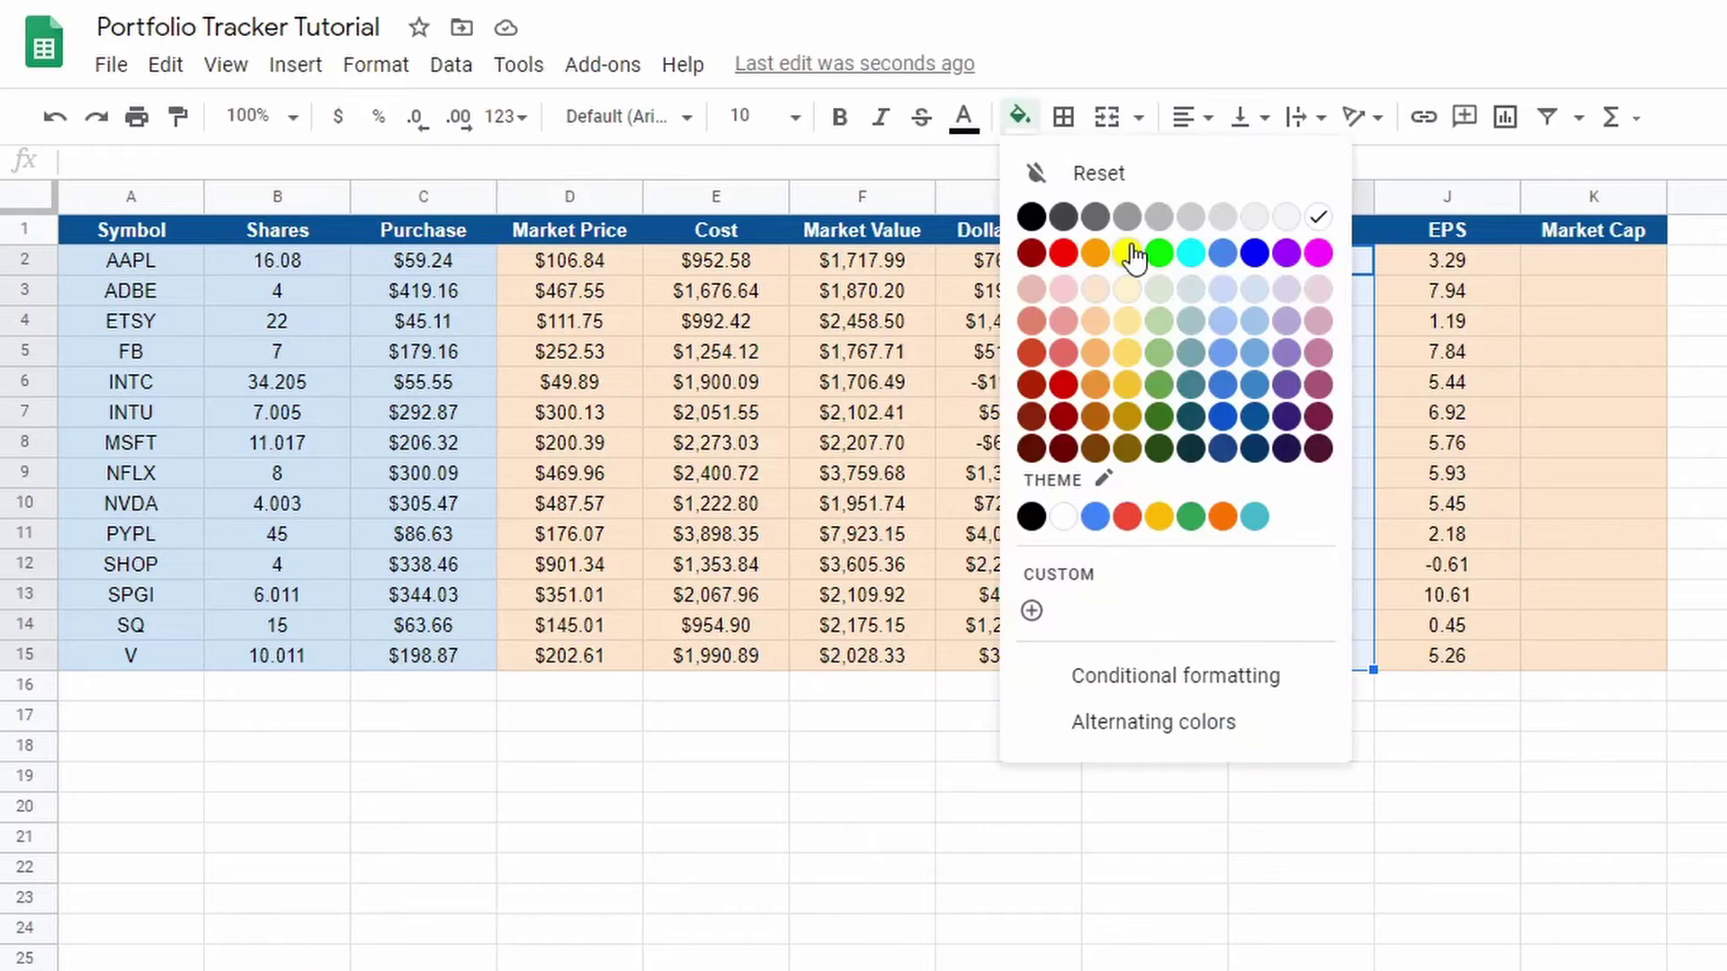
pyautogui.click(1094, 291)
pyautogui.click(1430, 715)
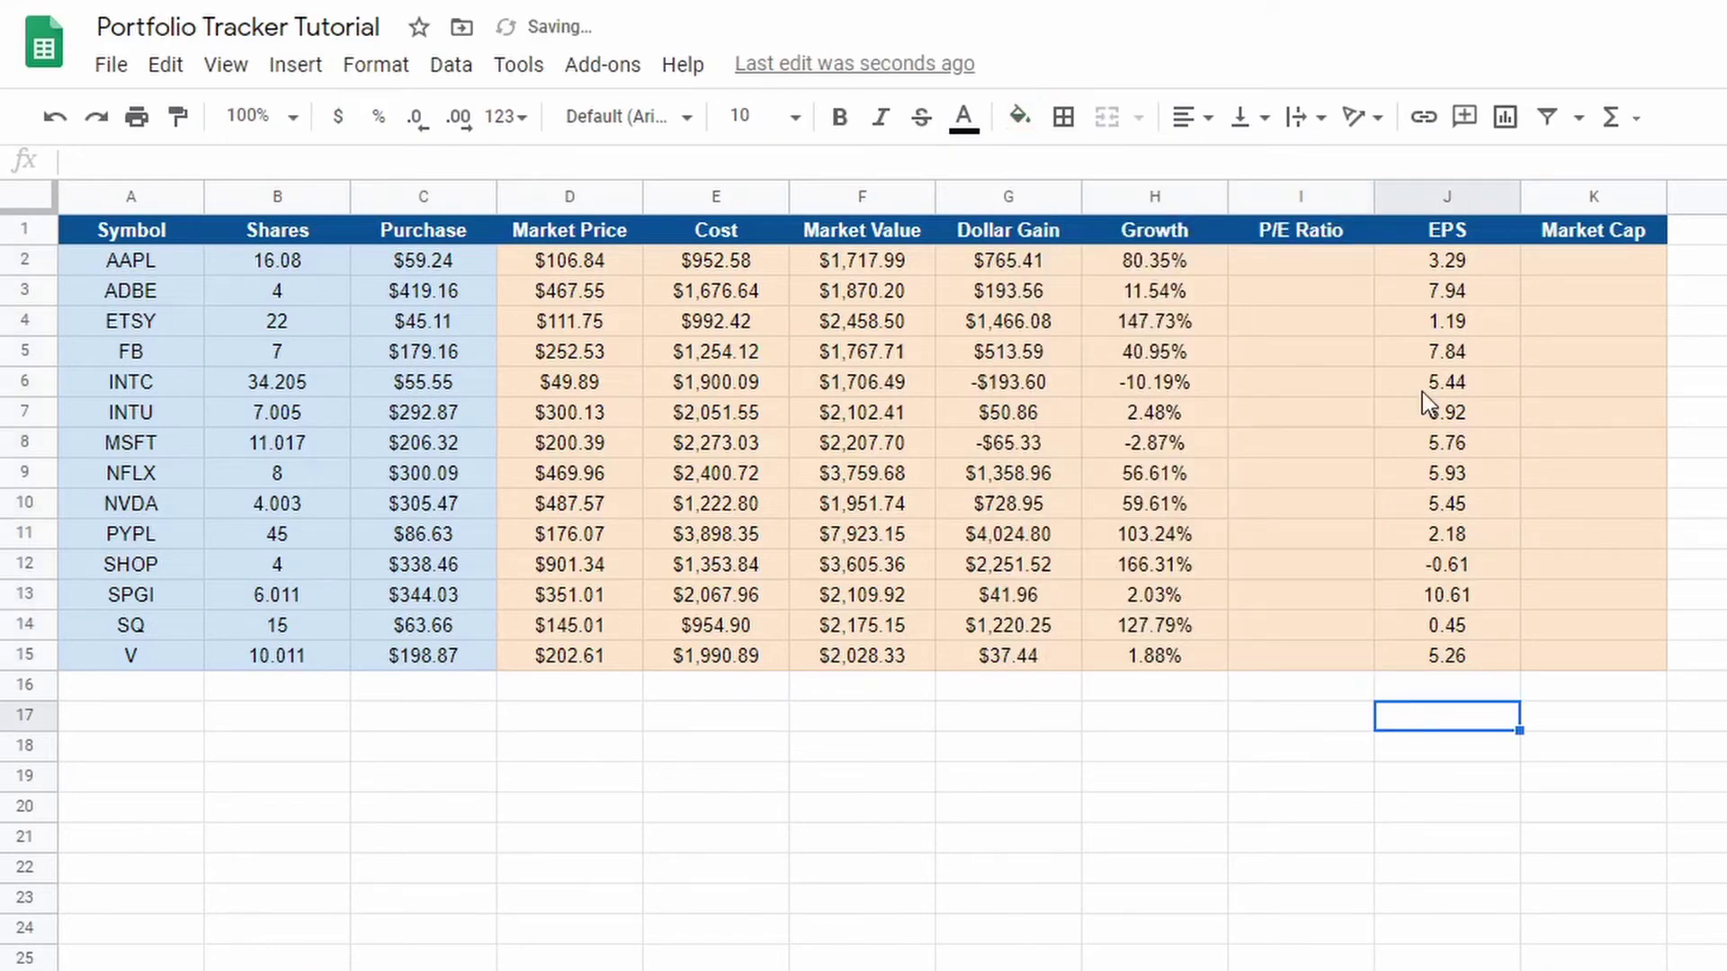
pyautogui.click(1616, 262)
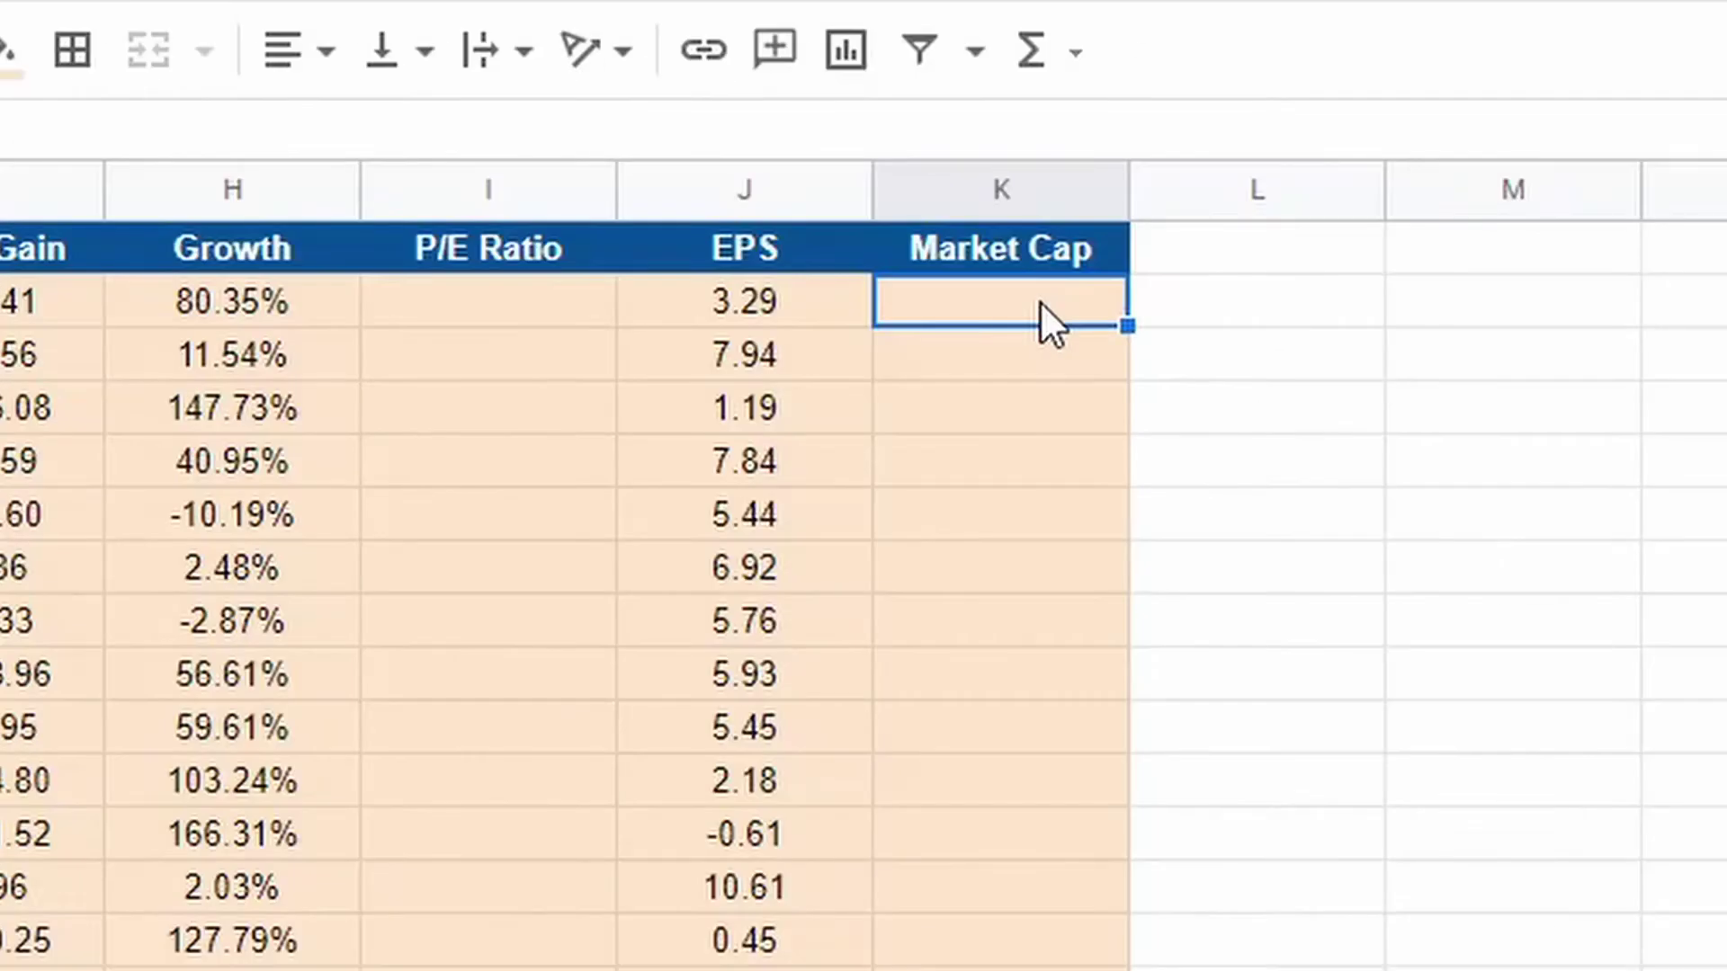
pyautogui.write('=go')
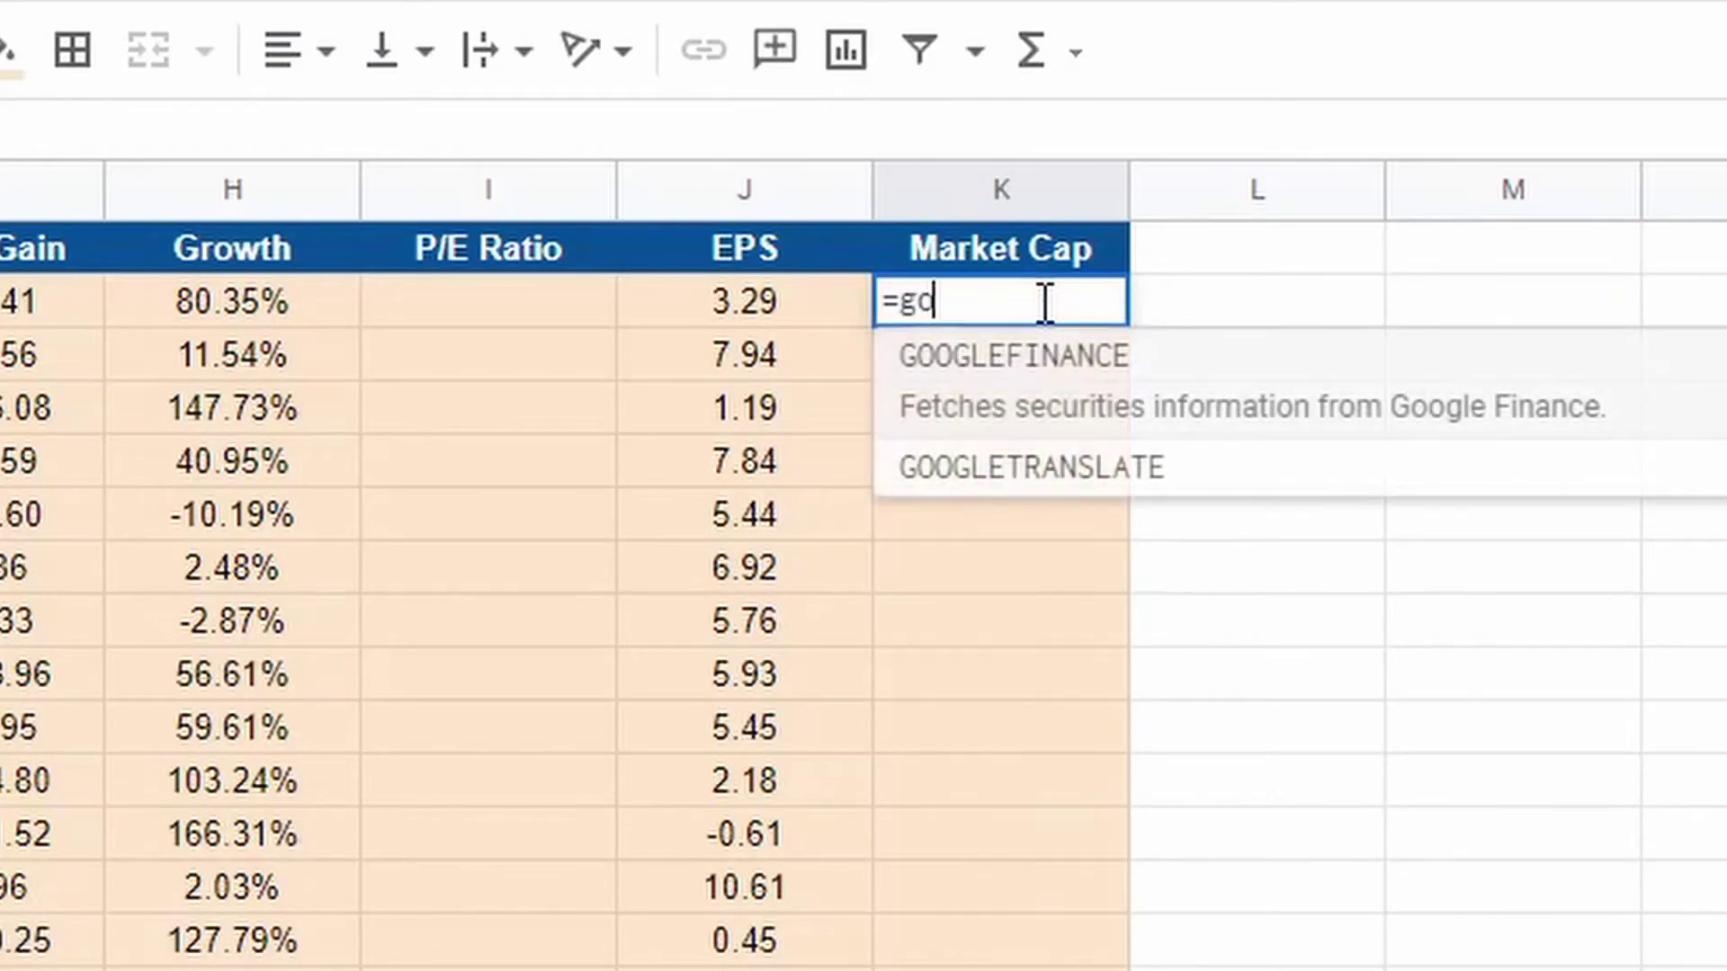
pyautogui.write('o')
pyautogui.click(1066, 421)
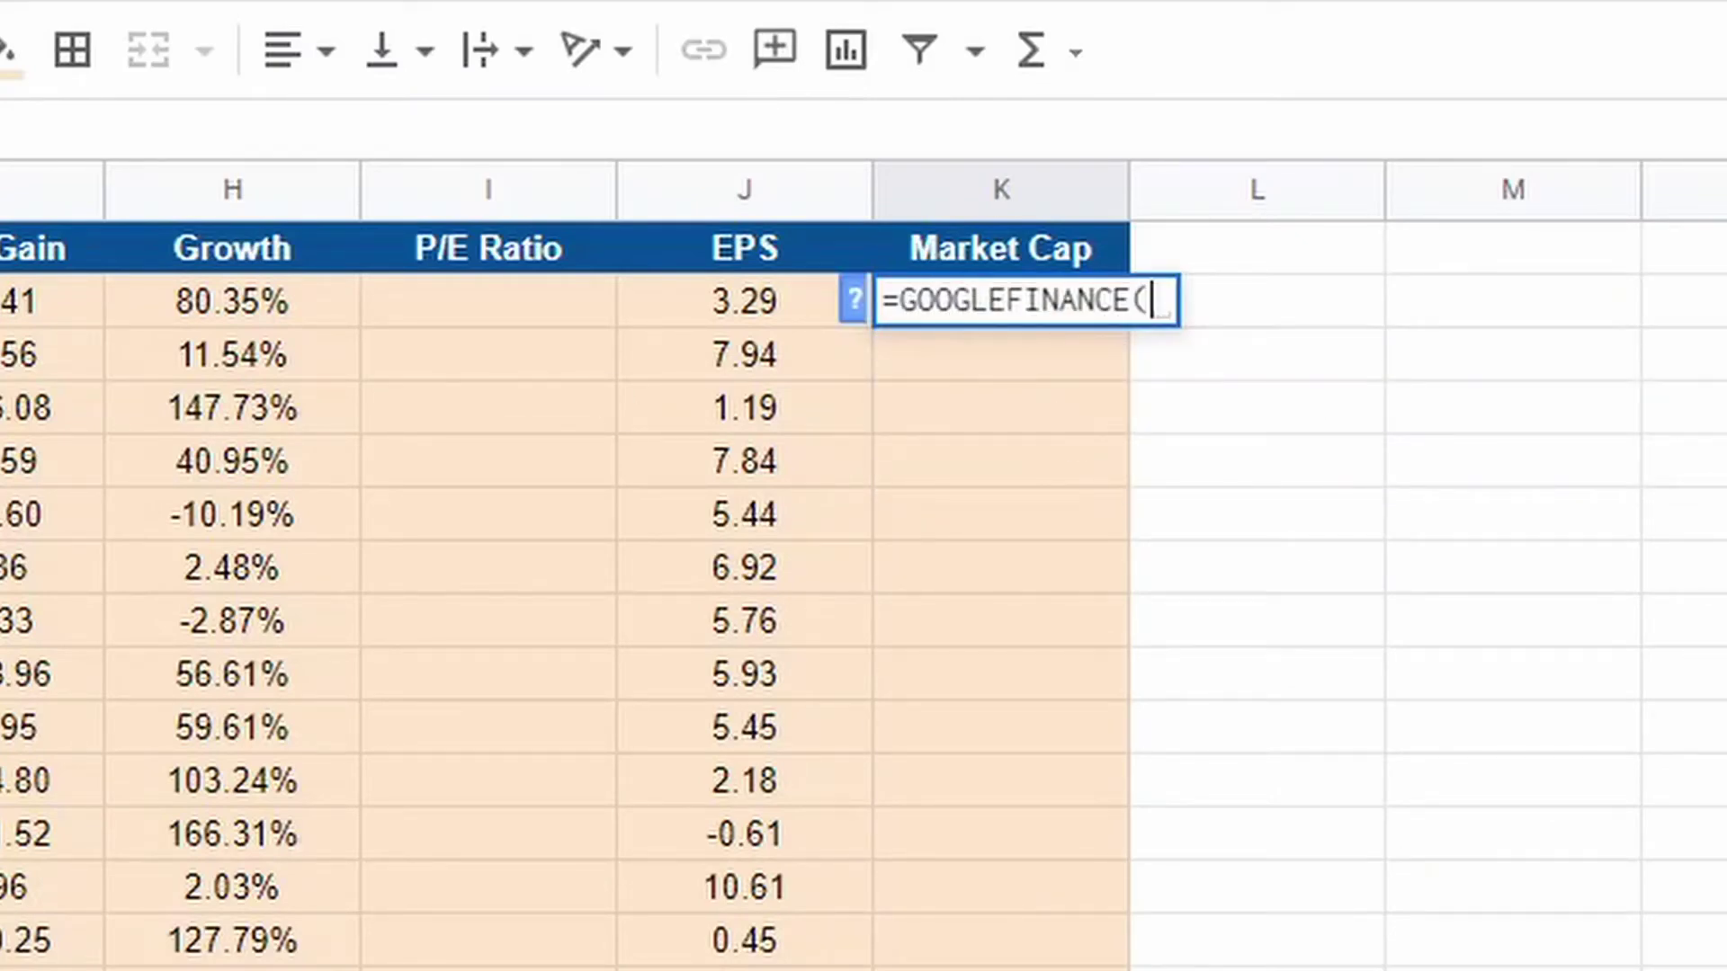
pyautogui.write('A2,')
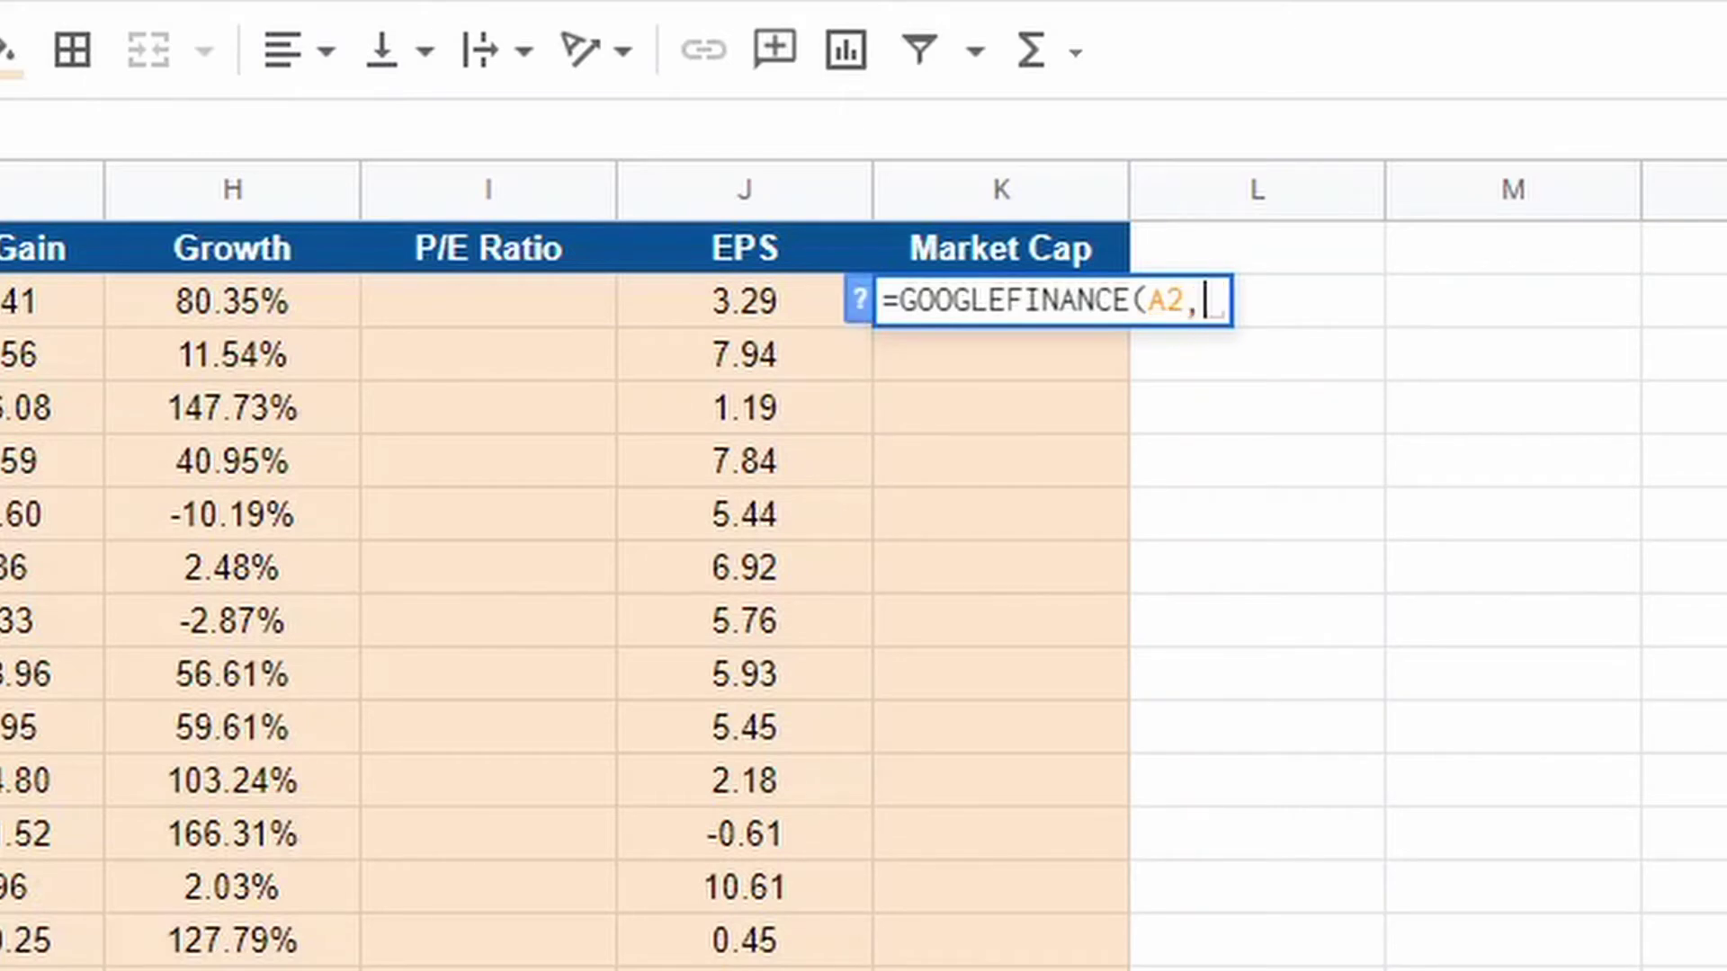
pyautogui.write('"marke')
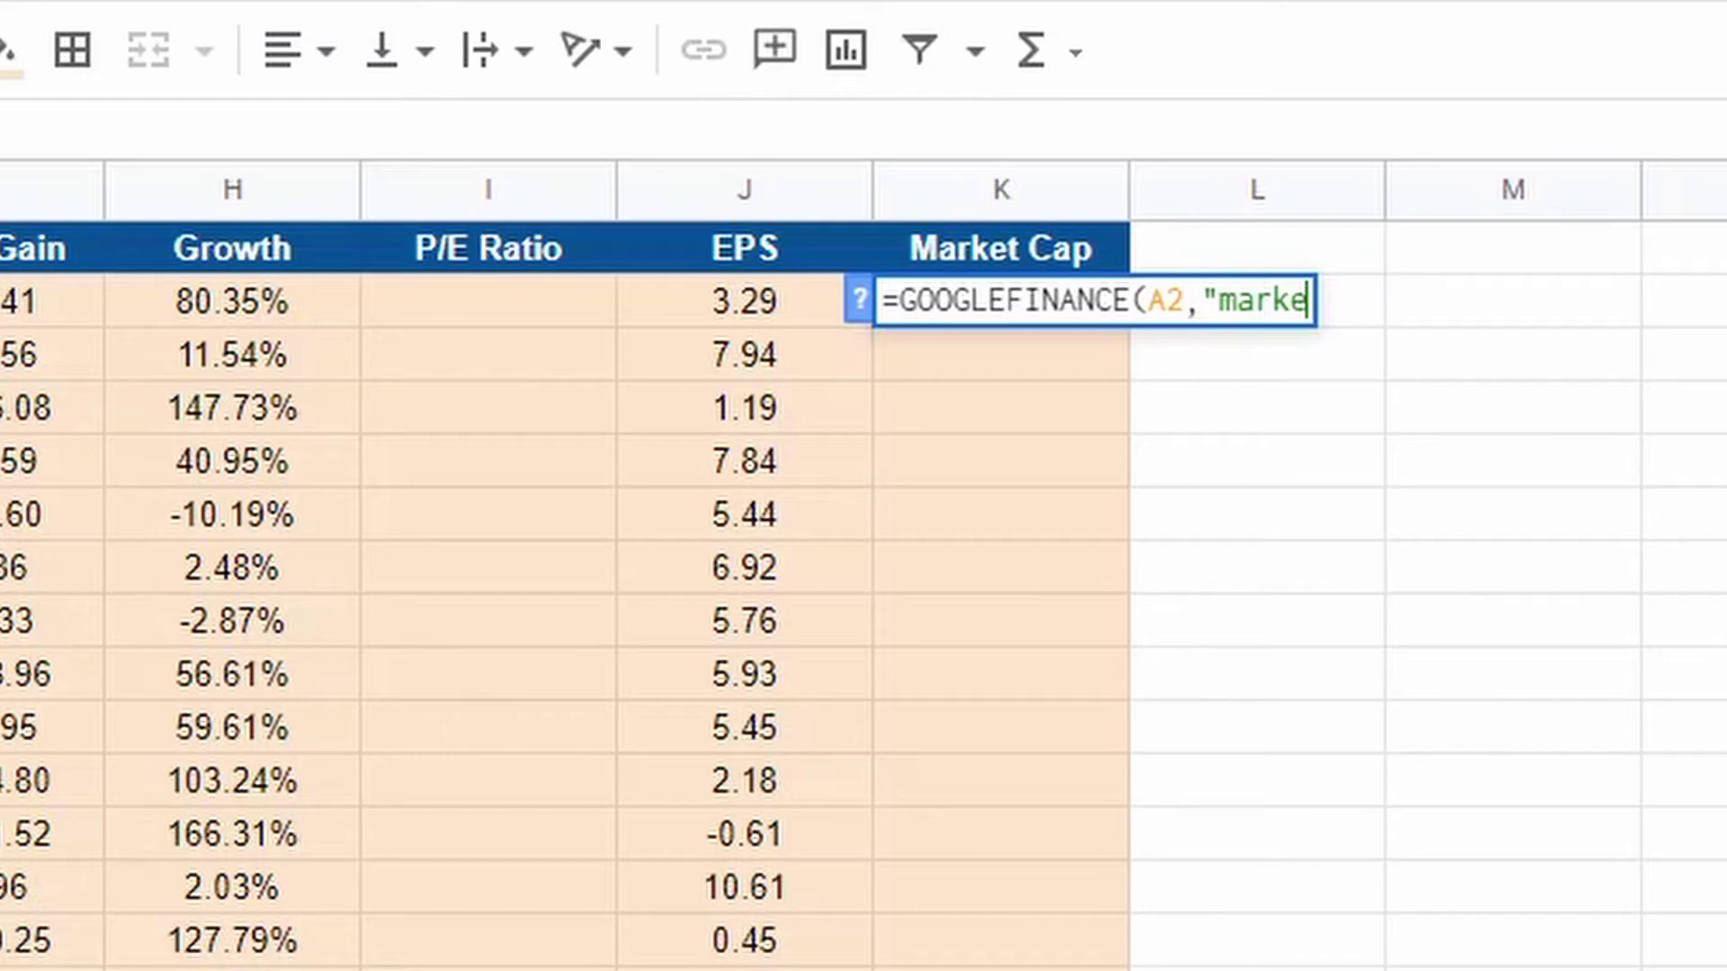
pyautogui.write('tcap"')
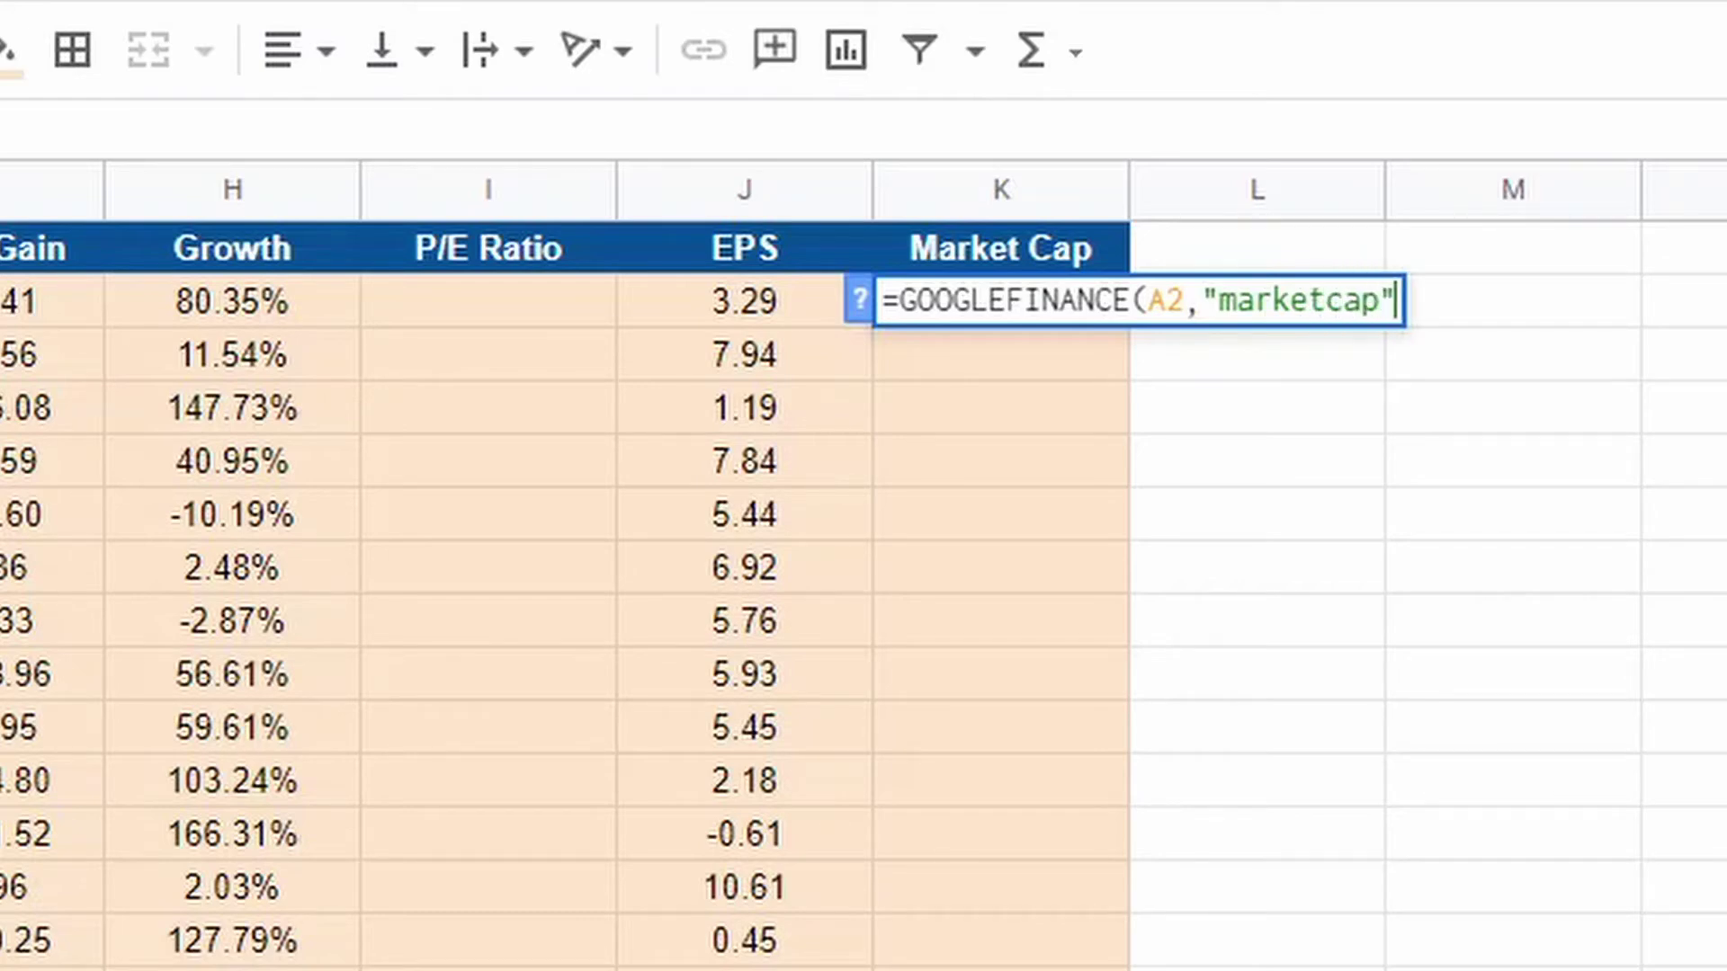
pyautogui.write(')')
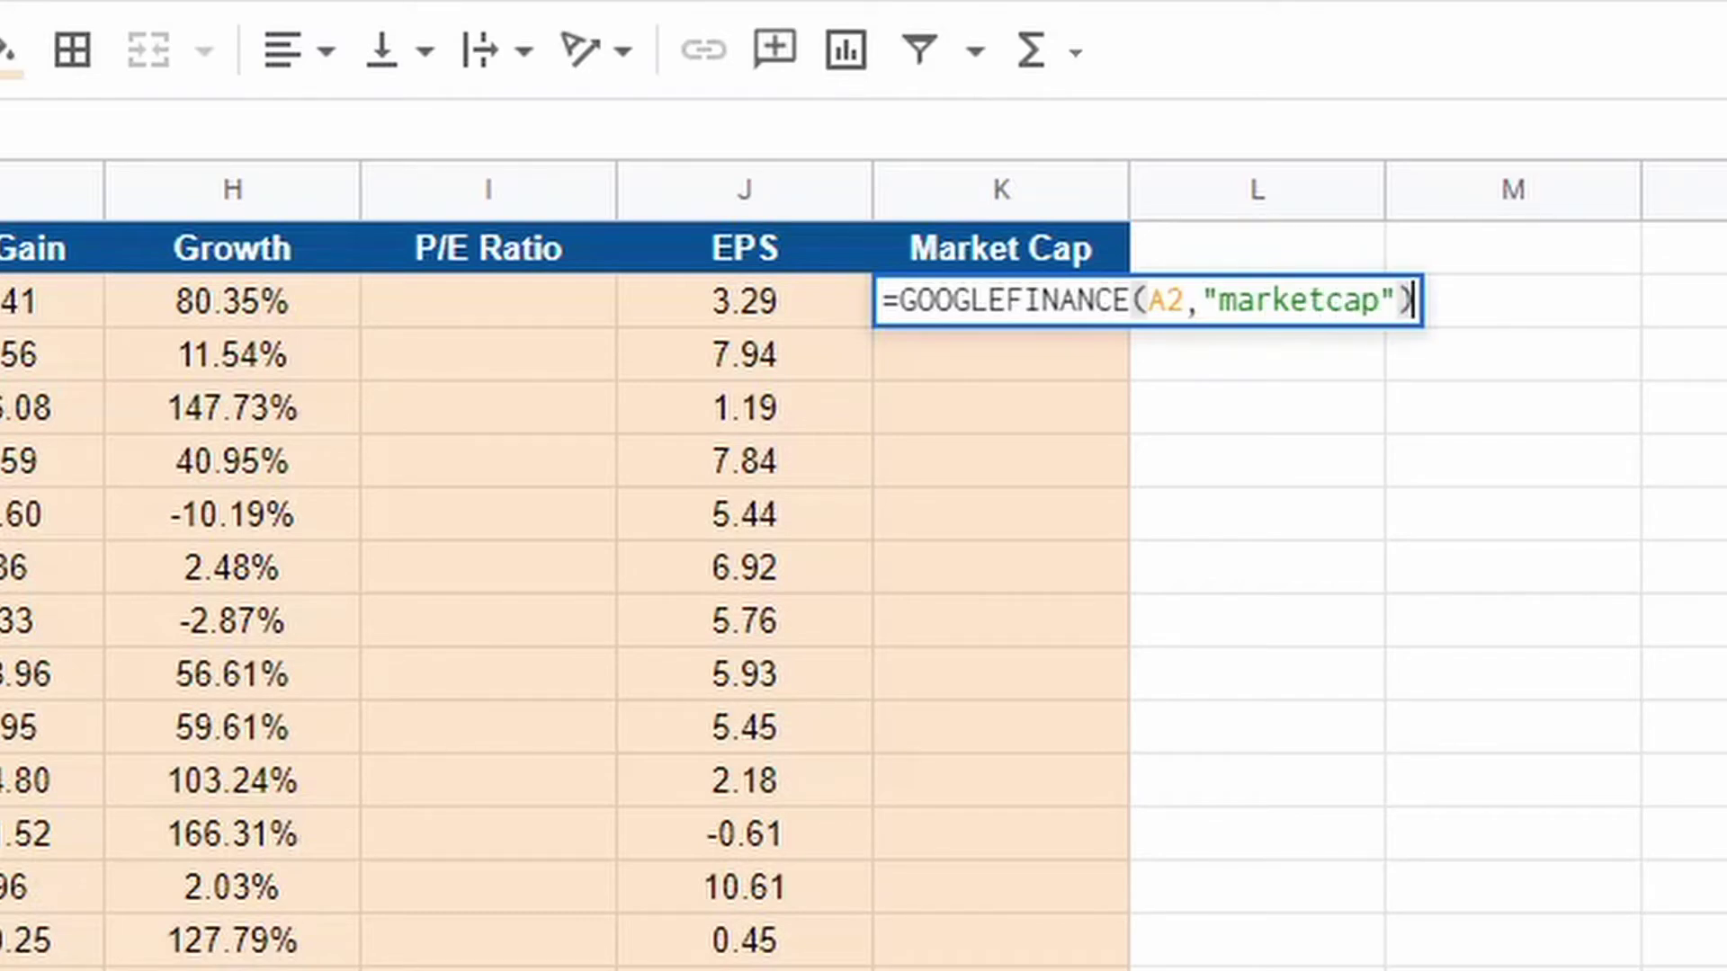
pyautogui.press('Return')
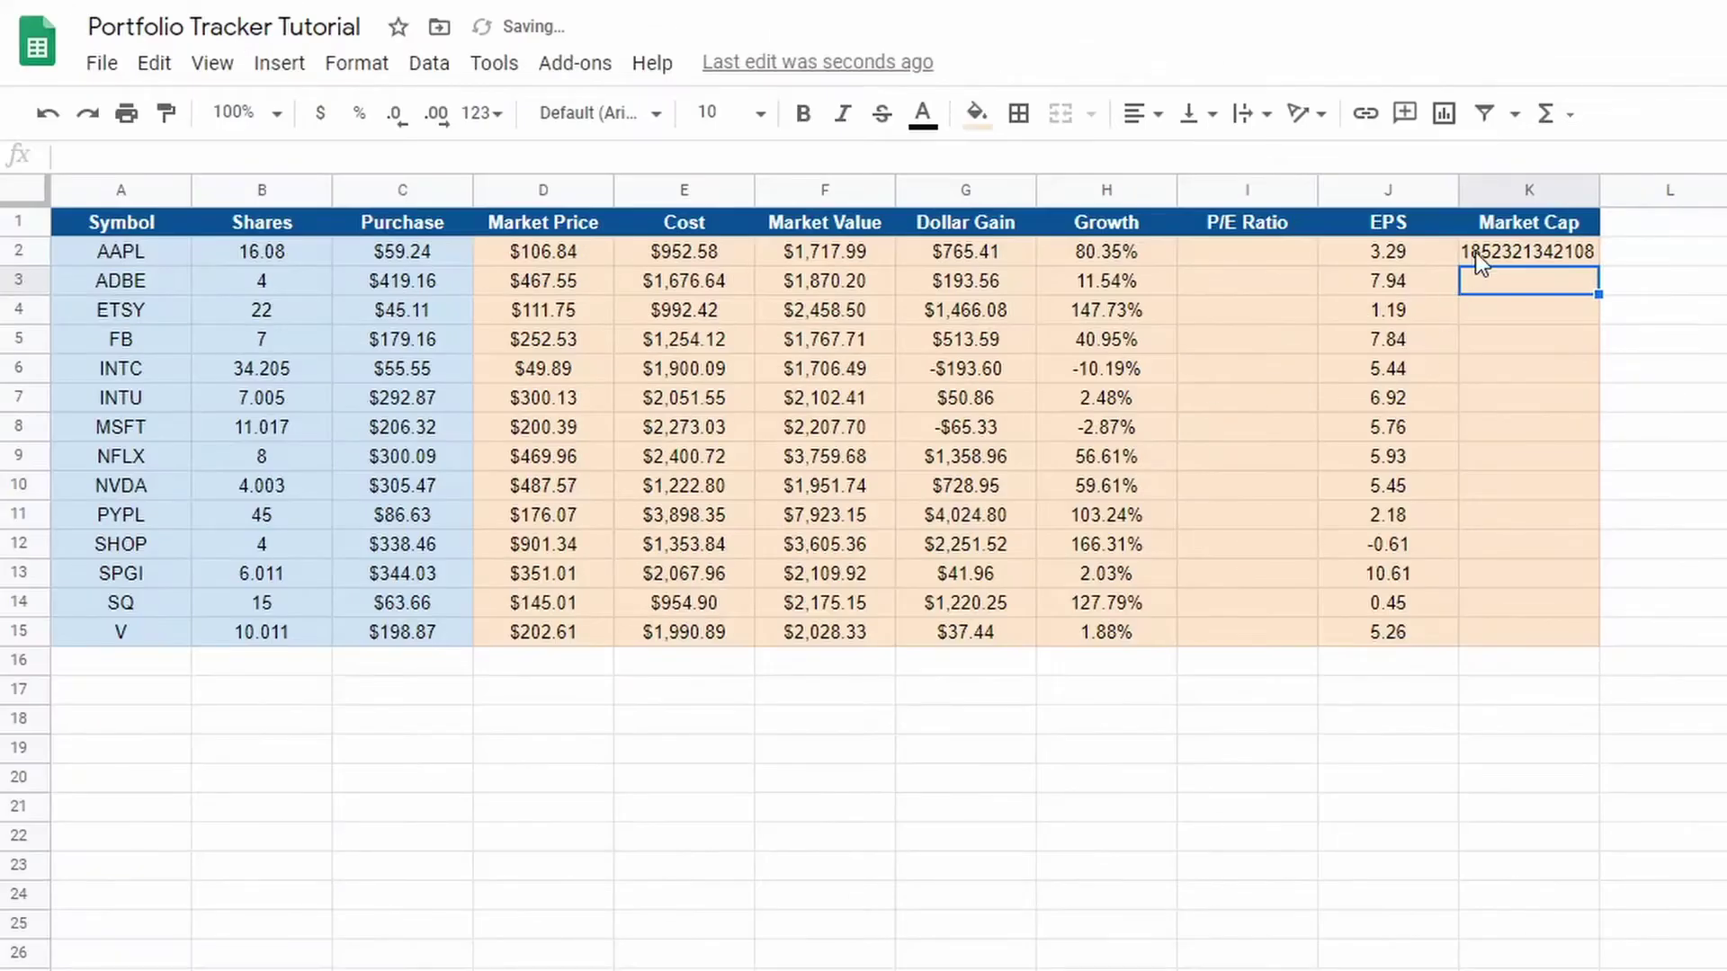
# Format K2's market cap as dollars, widen column K, and fill the formula down to K15
pyautogui.click(942, 296)
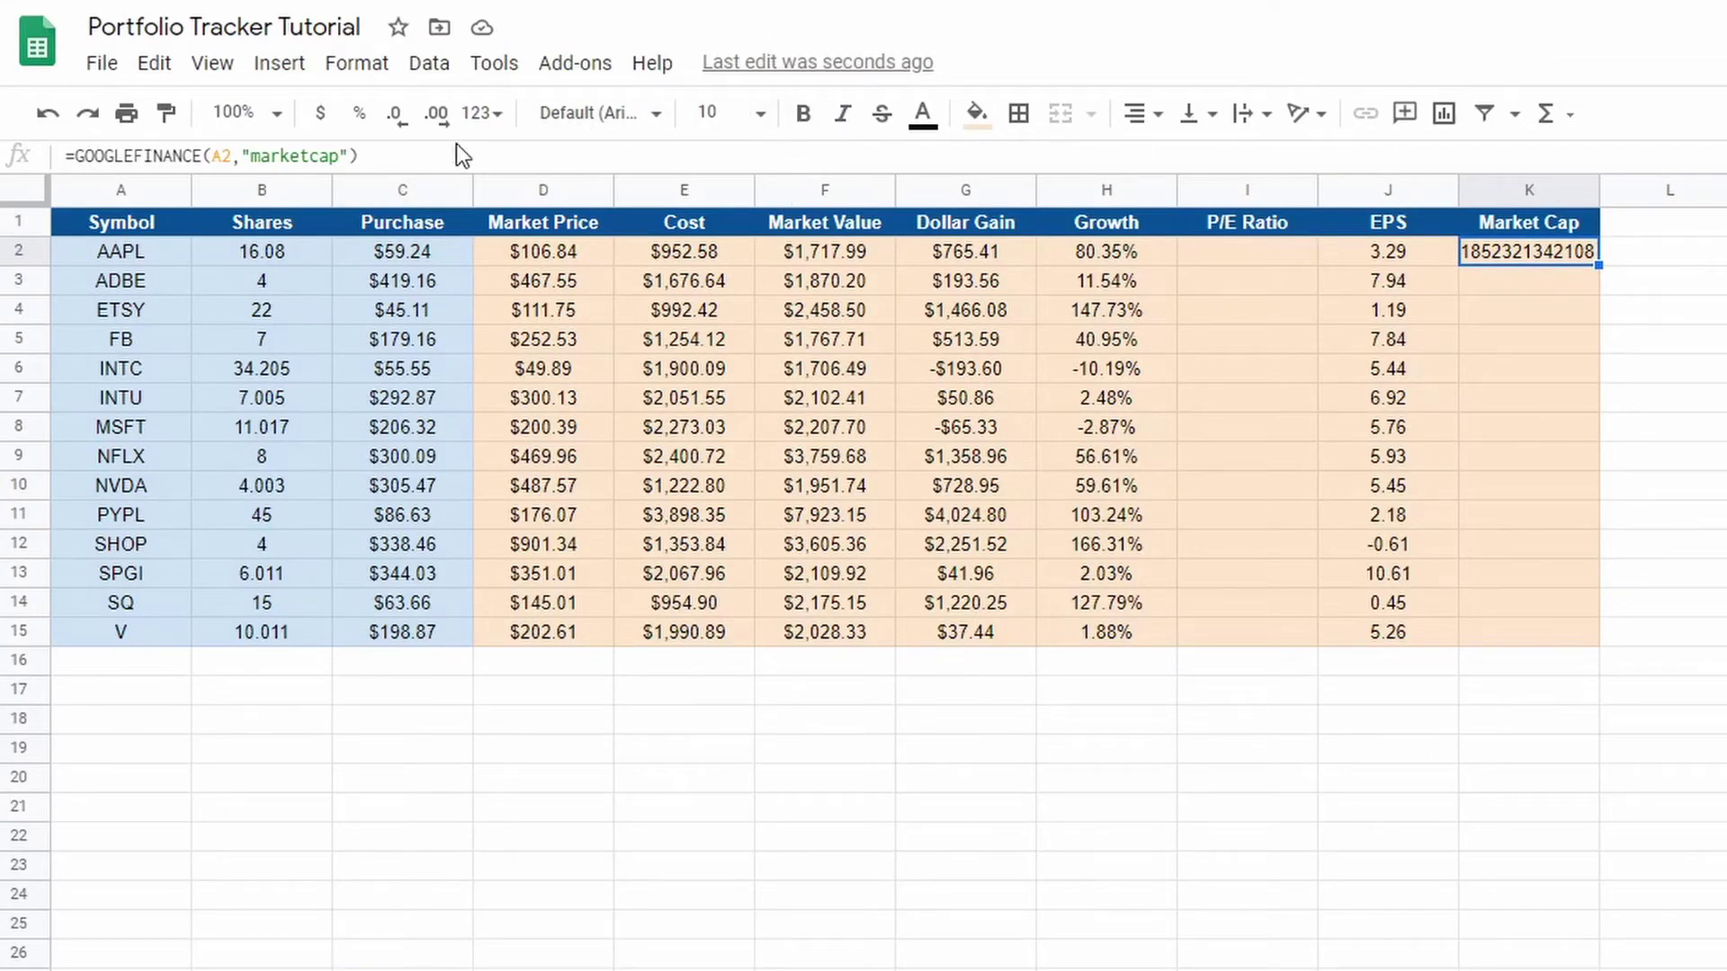
pyautogui.click(319, 114)
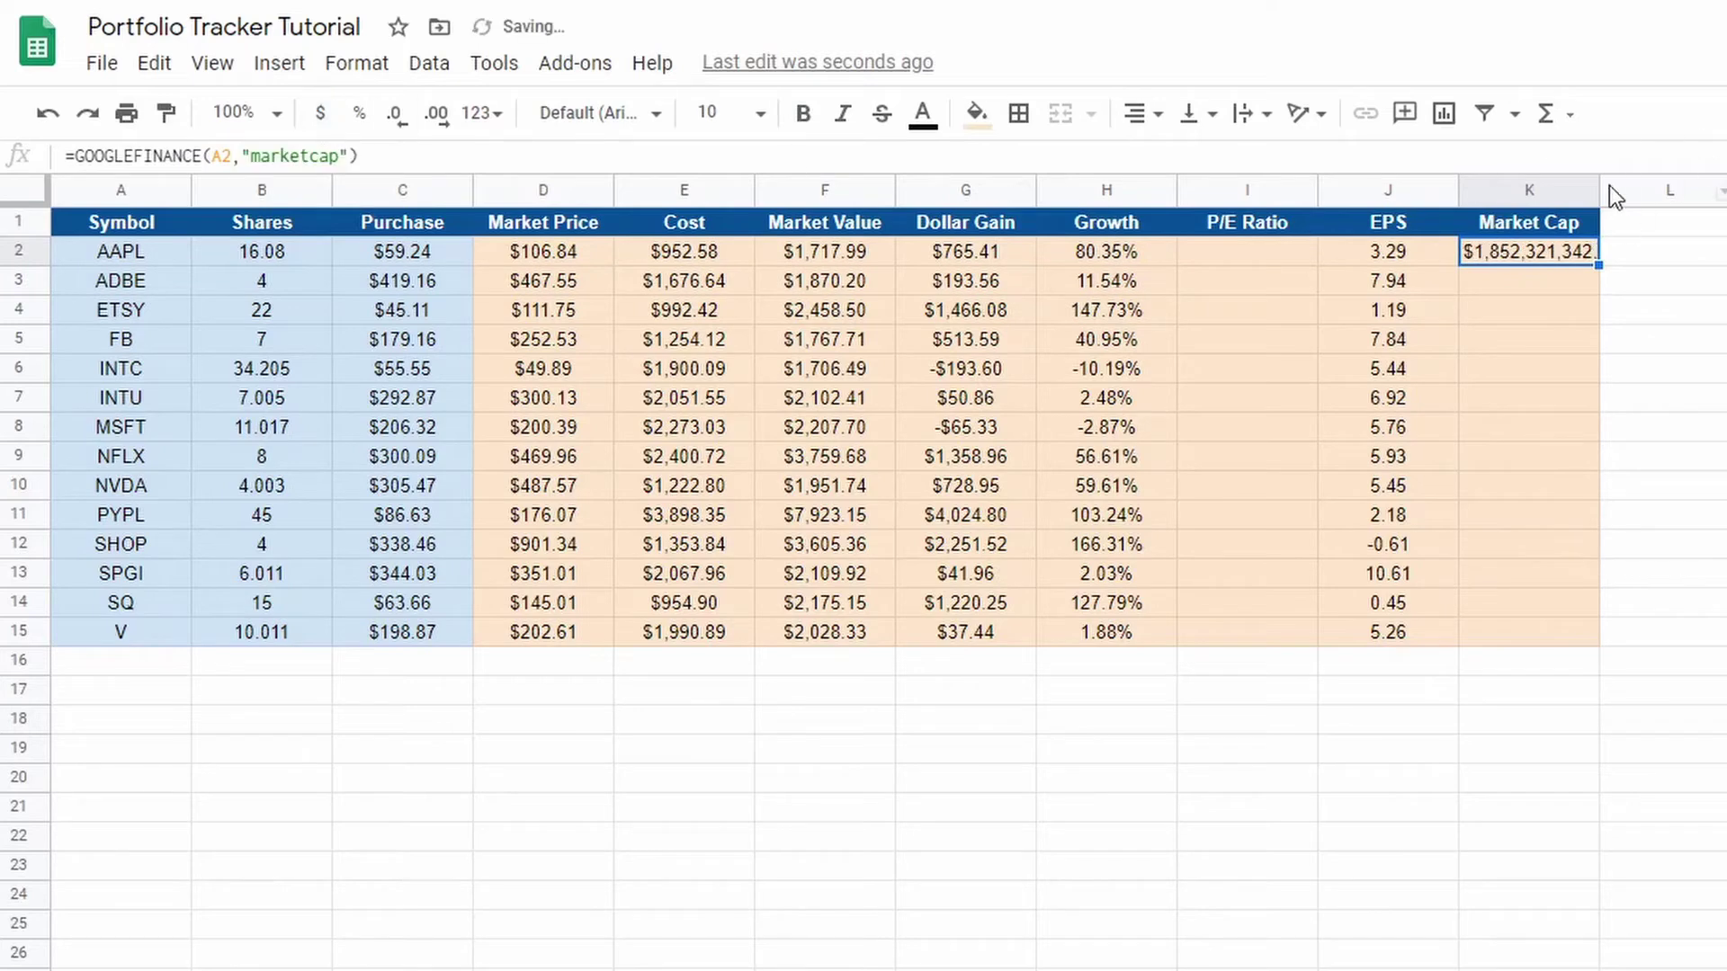
pyautogui.moveTo(1599, 184); pyautogui.dragTo(1689, 182)
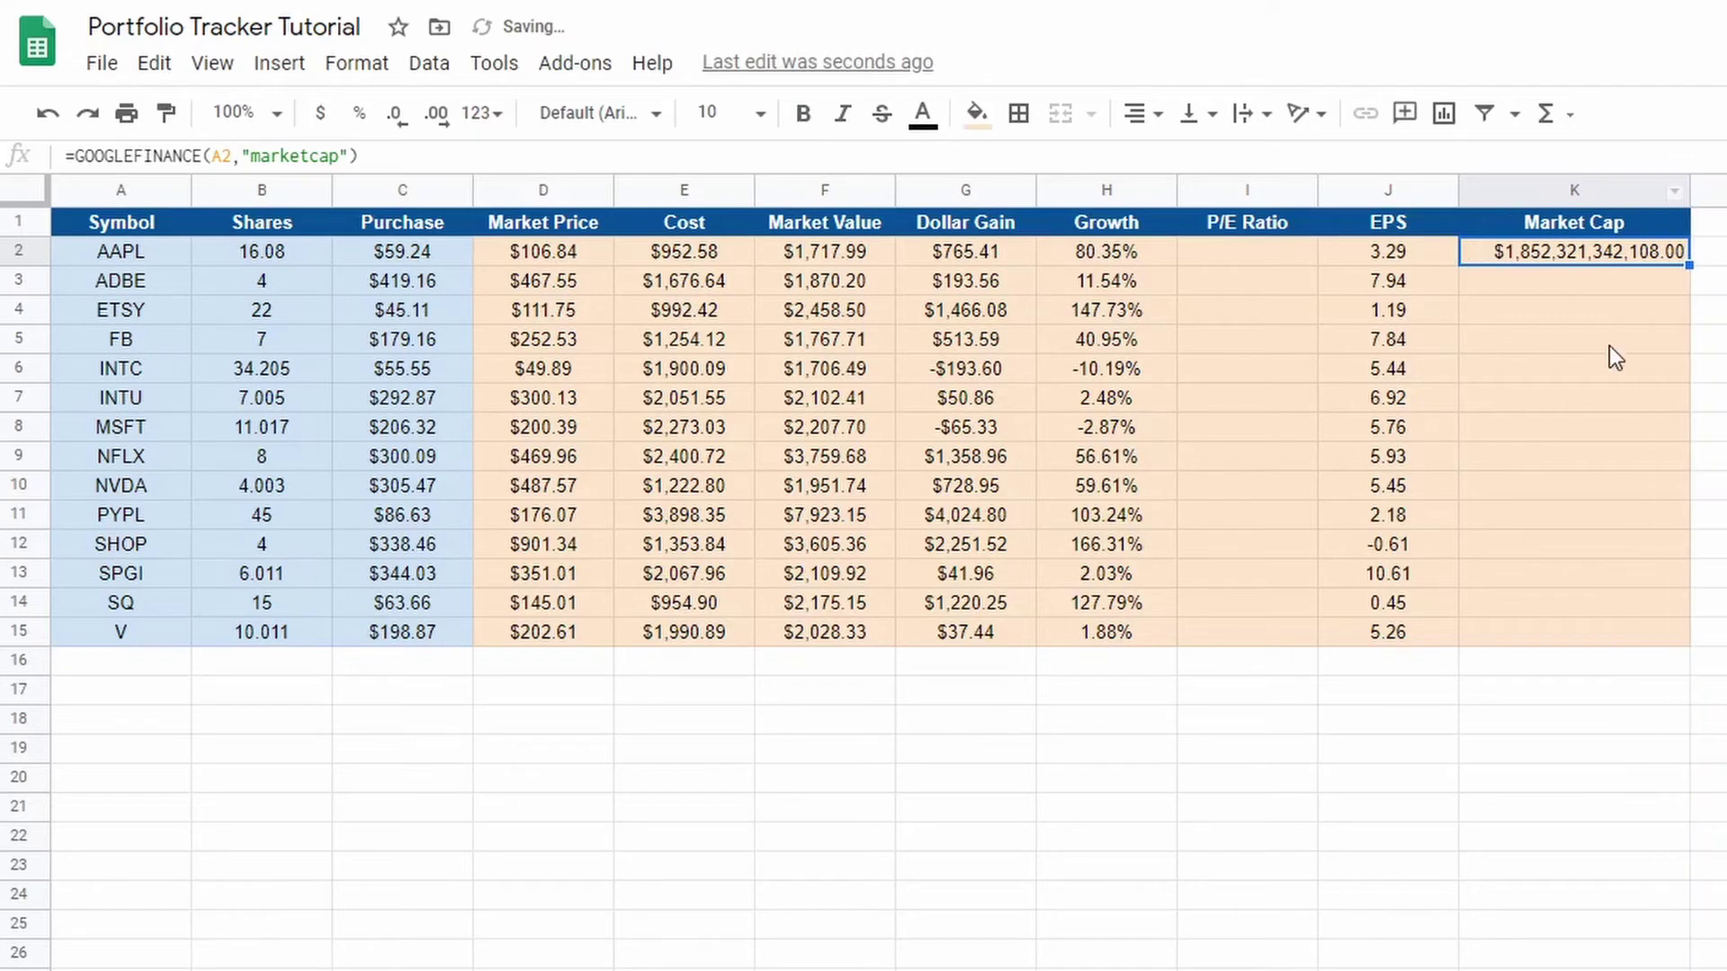
pyautogui.click(1610, 344)
pyautogui.click(1628, 258)
pyautogui.moveTo(1689, 265); pyautogui.dragTo(1709, 635)
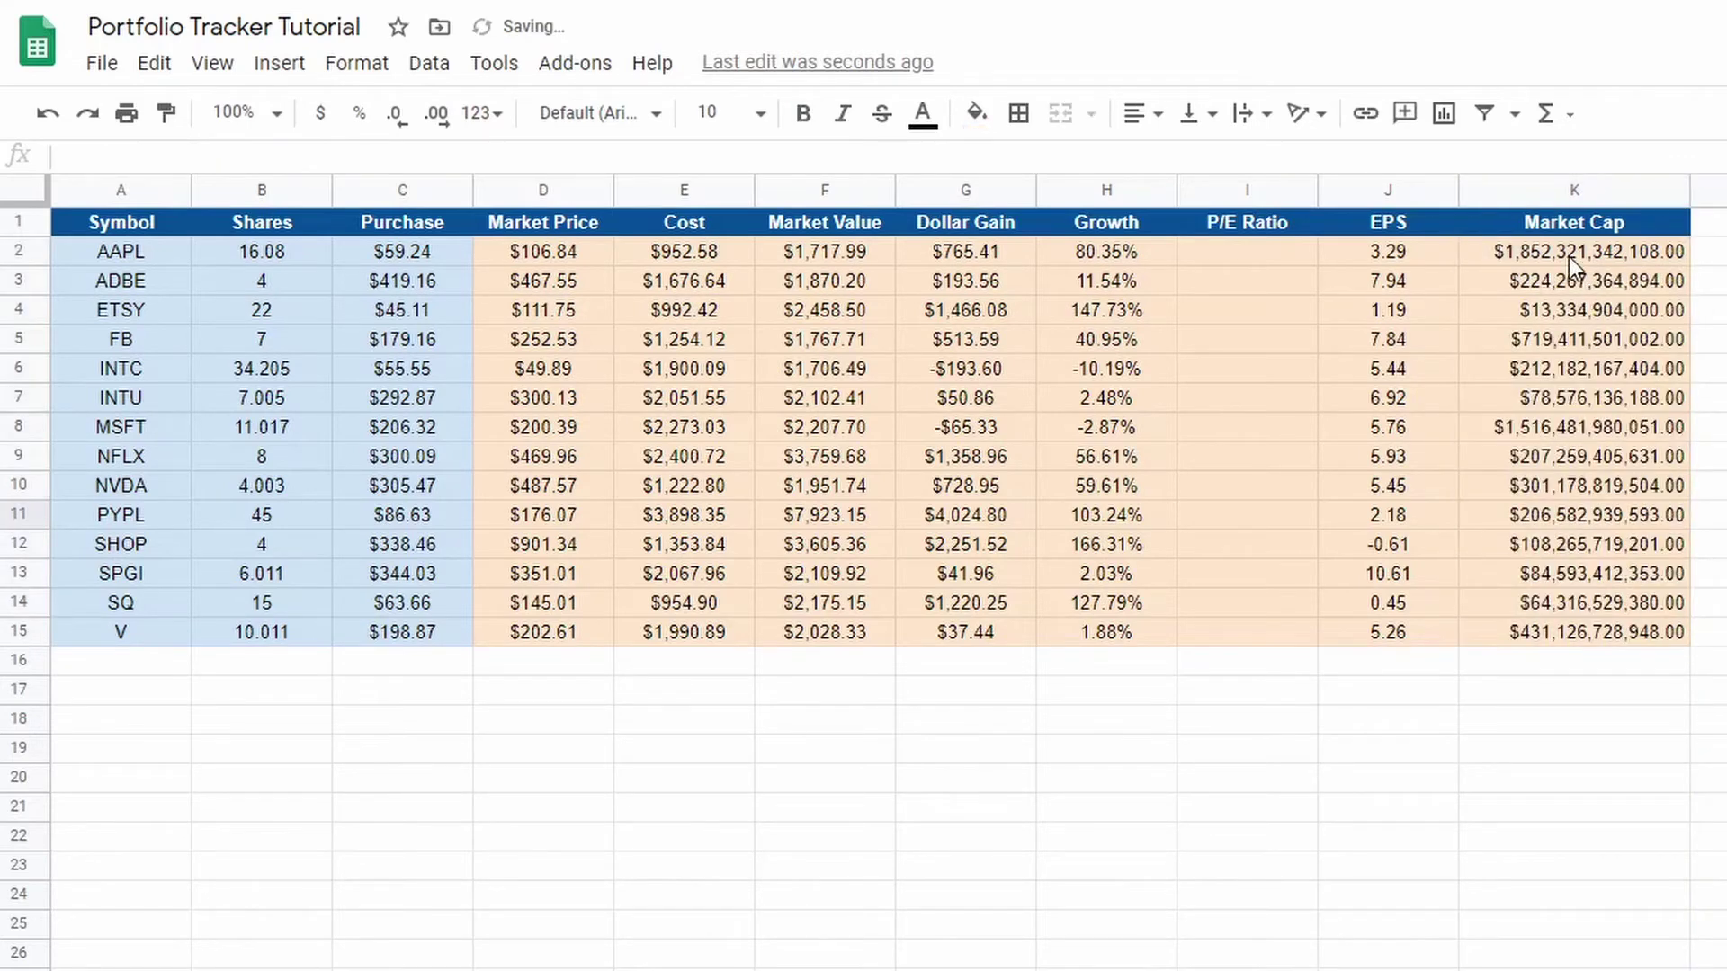
pyautogui.click(1559, 260)
# Centre-align the market cap values K2:K15, then all of columns A–K
pyautogui.moveTo(1559, 260); pyautogui.dragTo(1594, 635)
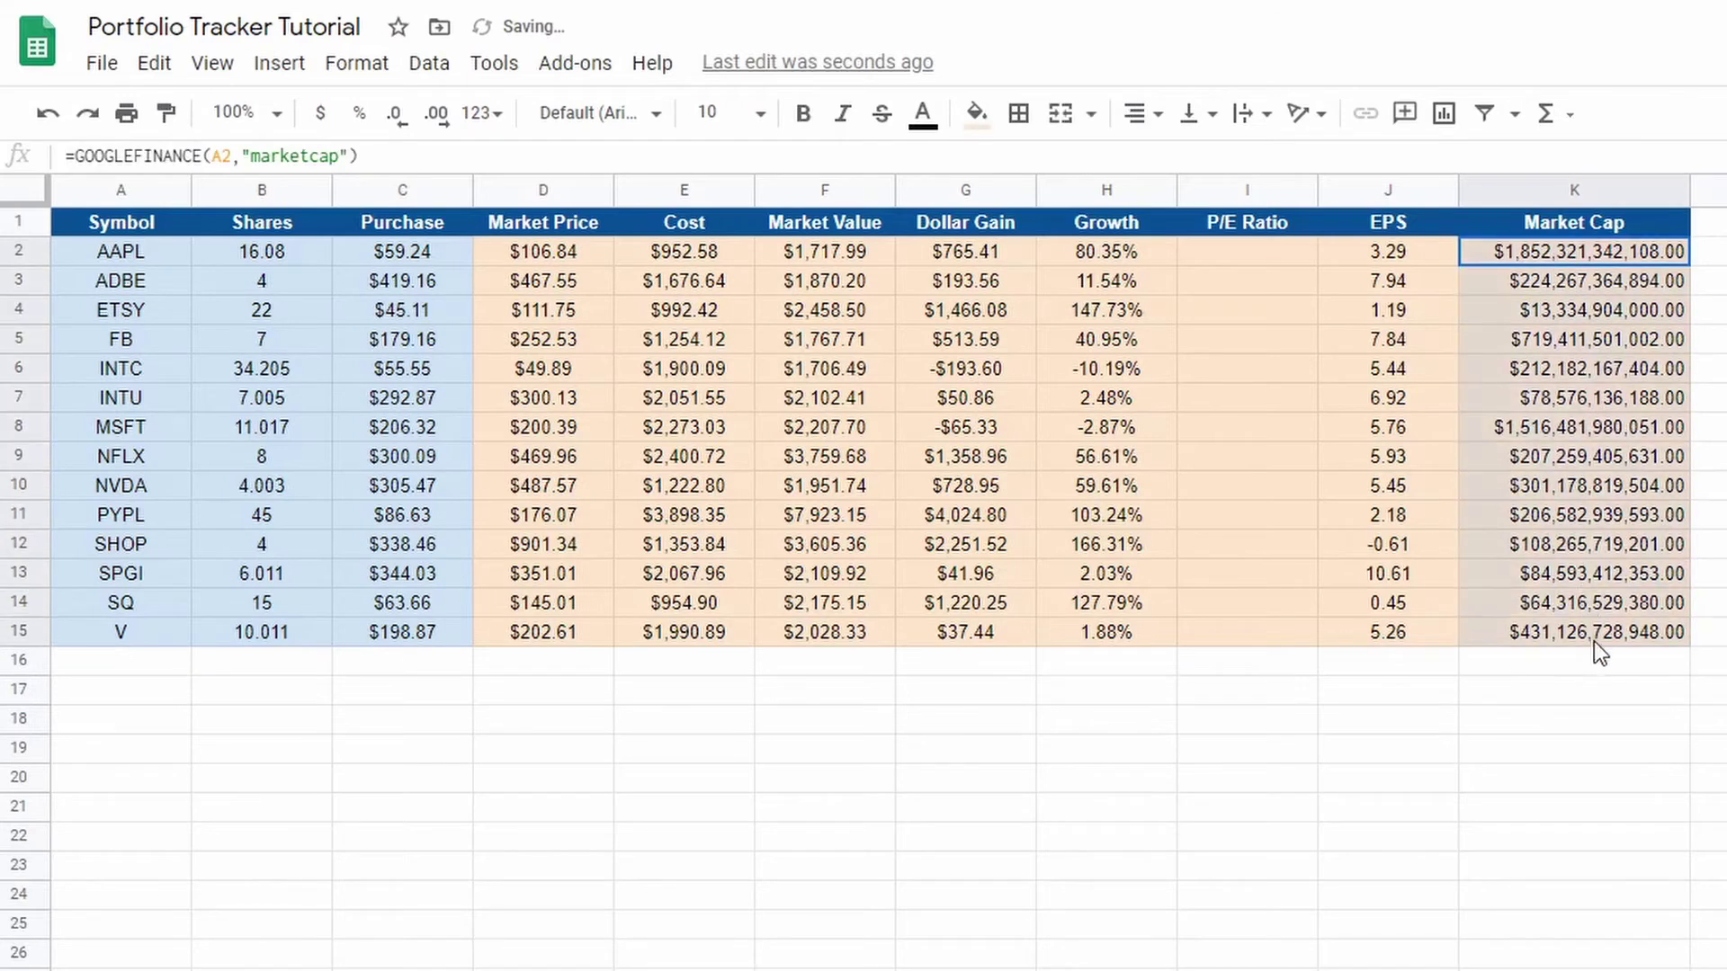
pyautogui.click(1155, 119)
pyautogui.click(1172, 161)
pyautogui.click(1706, 280)
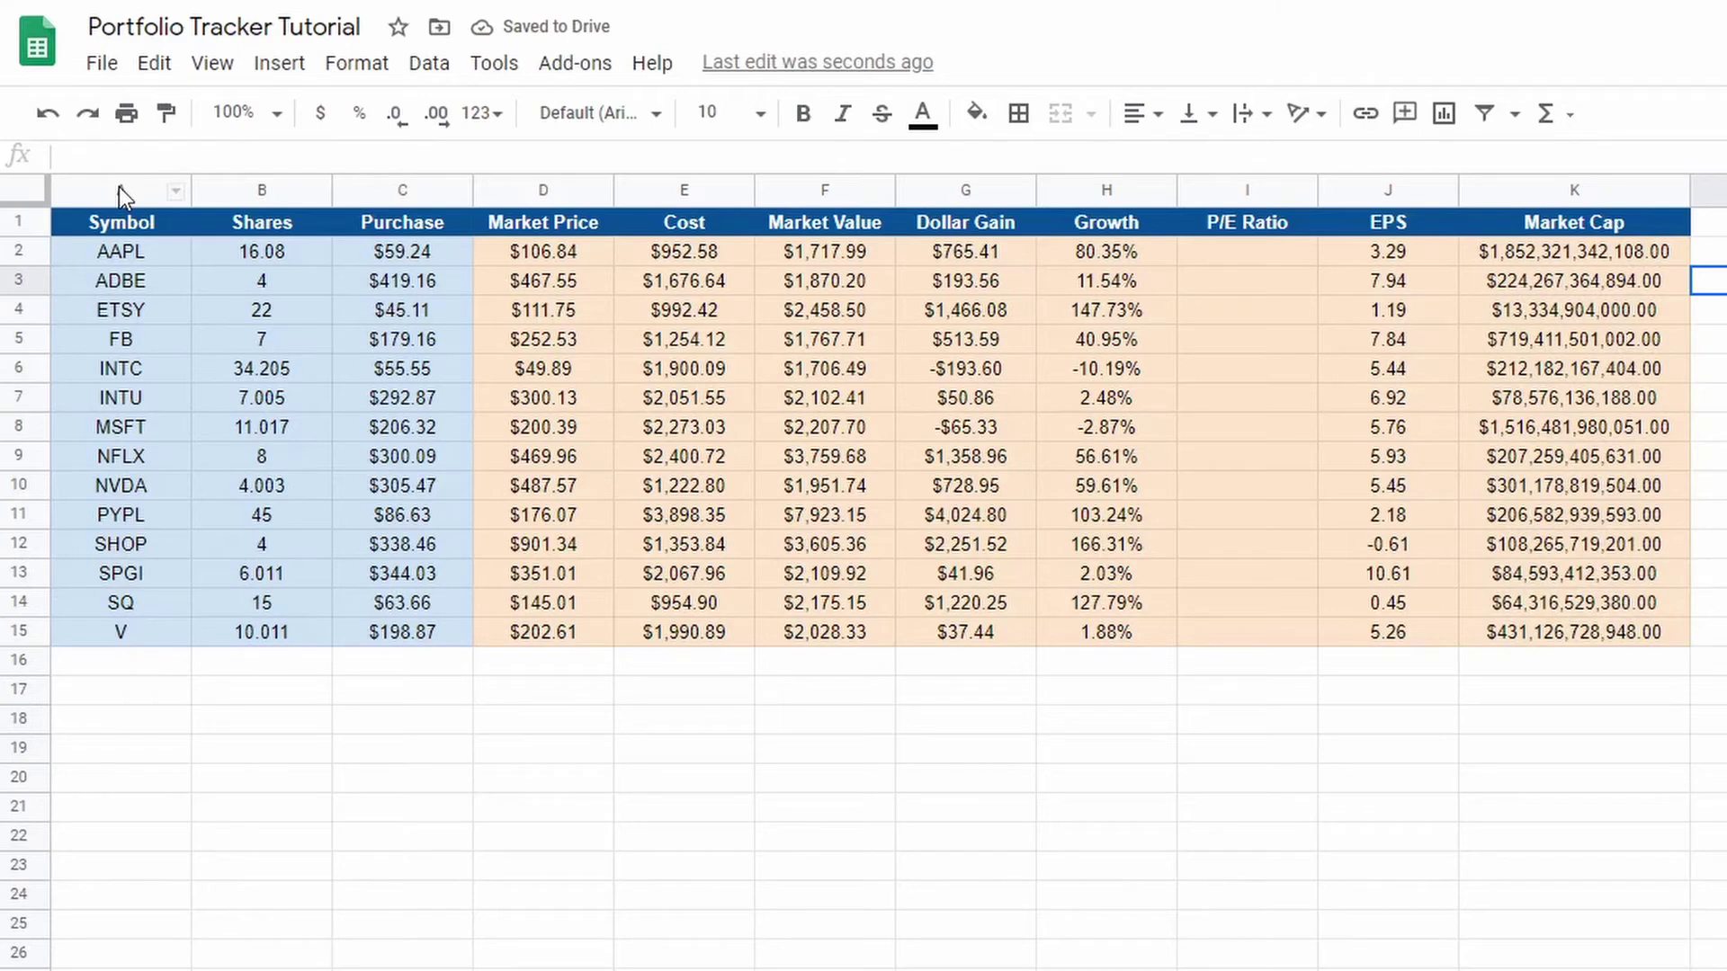
pyautogui.moveTo(119, 186); pyautogui.dragTo(1535, 189)
pyautogui.click(1155, 115)
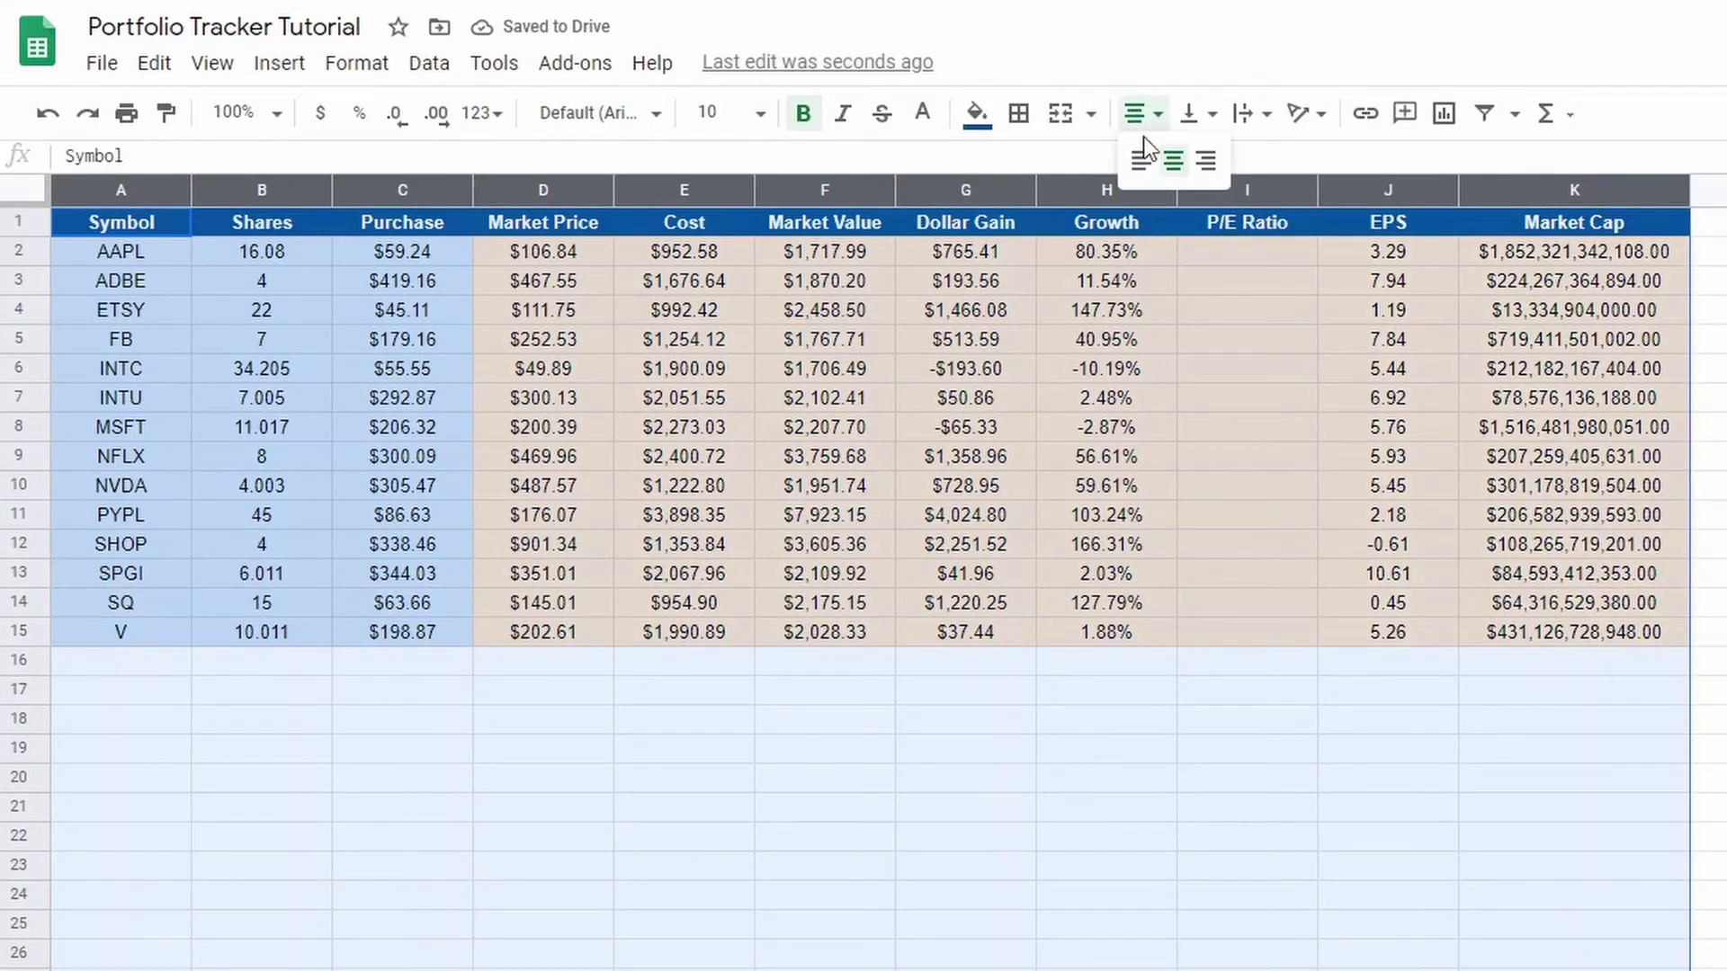
pyautogui.click(1174, 162)
pyautogui.click(1718, 436)
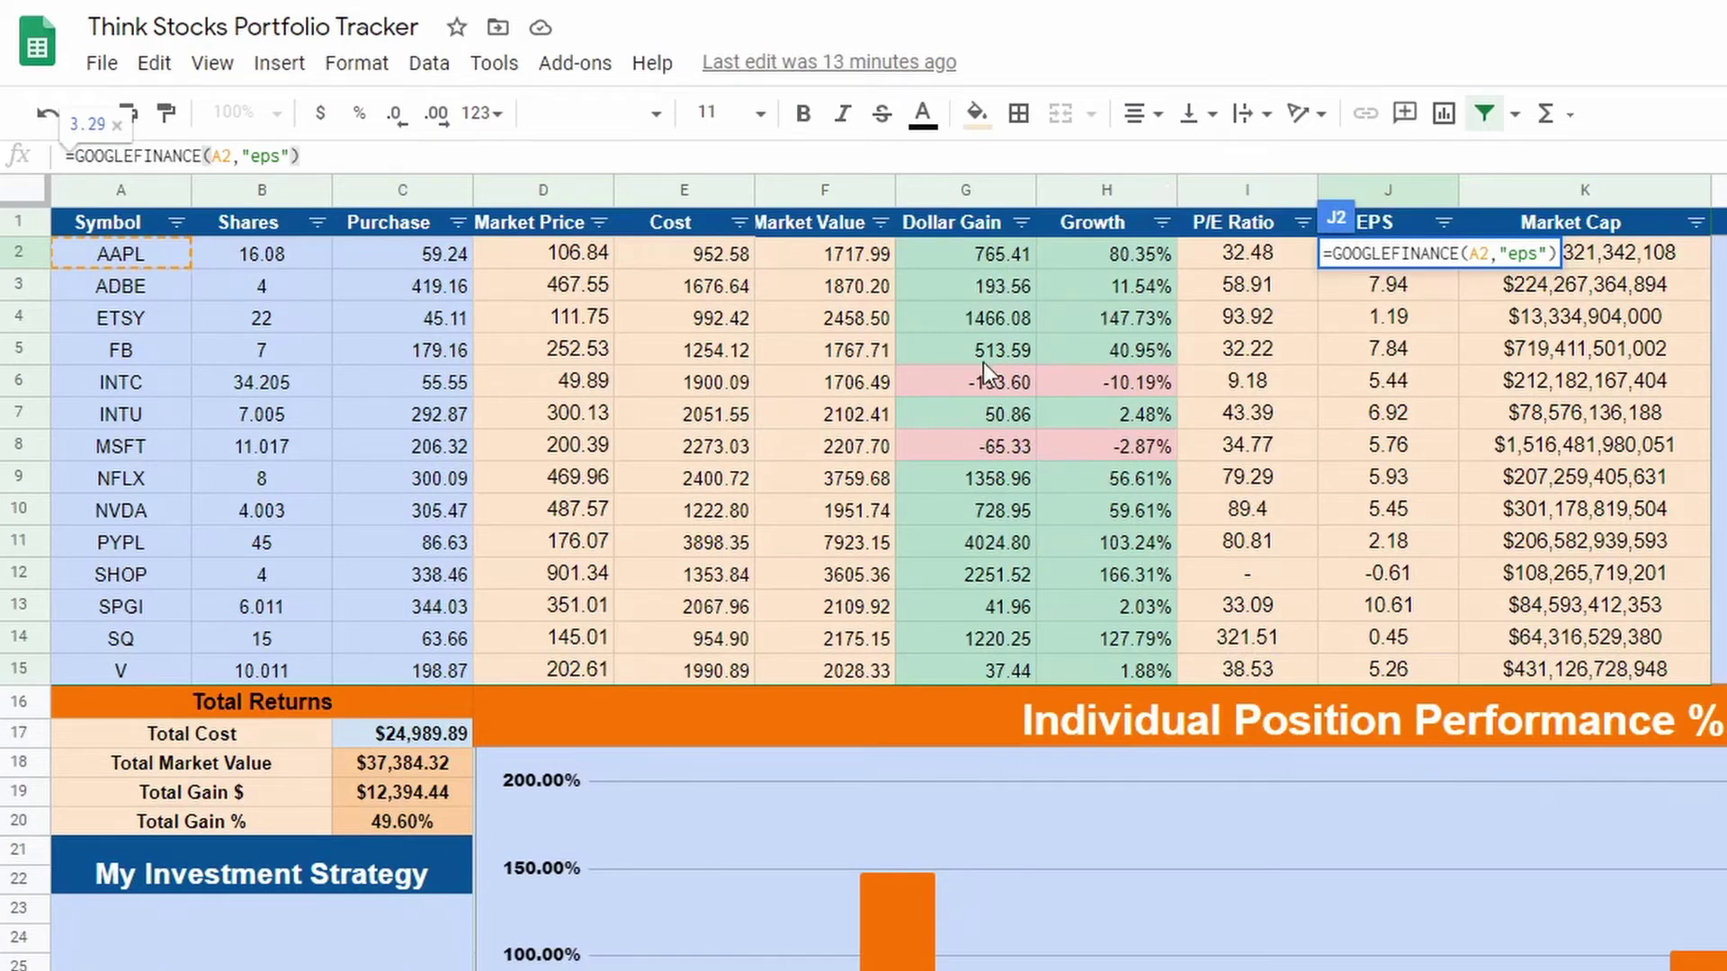
# Inspect the Dollar Gain and Growth formulas for INTC, FB and NFLX
pyautogui.click(977, 384)
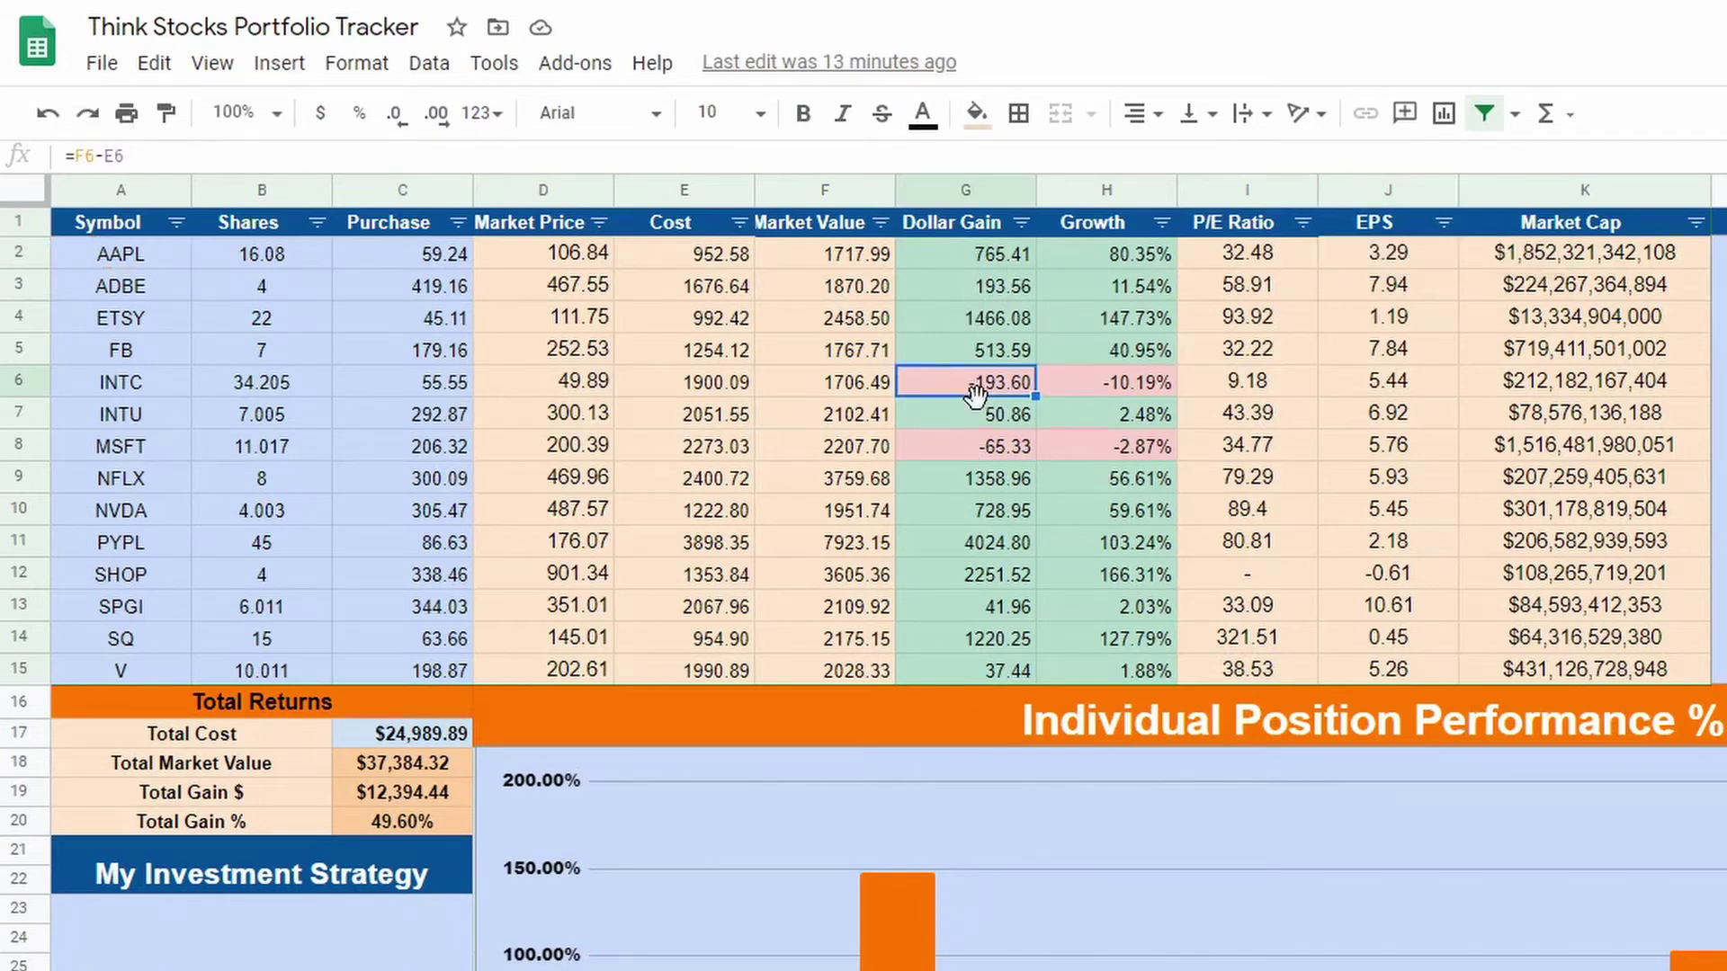
pyautogui.click(1102, 380)
pyautogui.click(963, 382)
pyautogui.click(1090, 355)
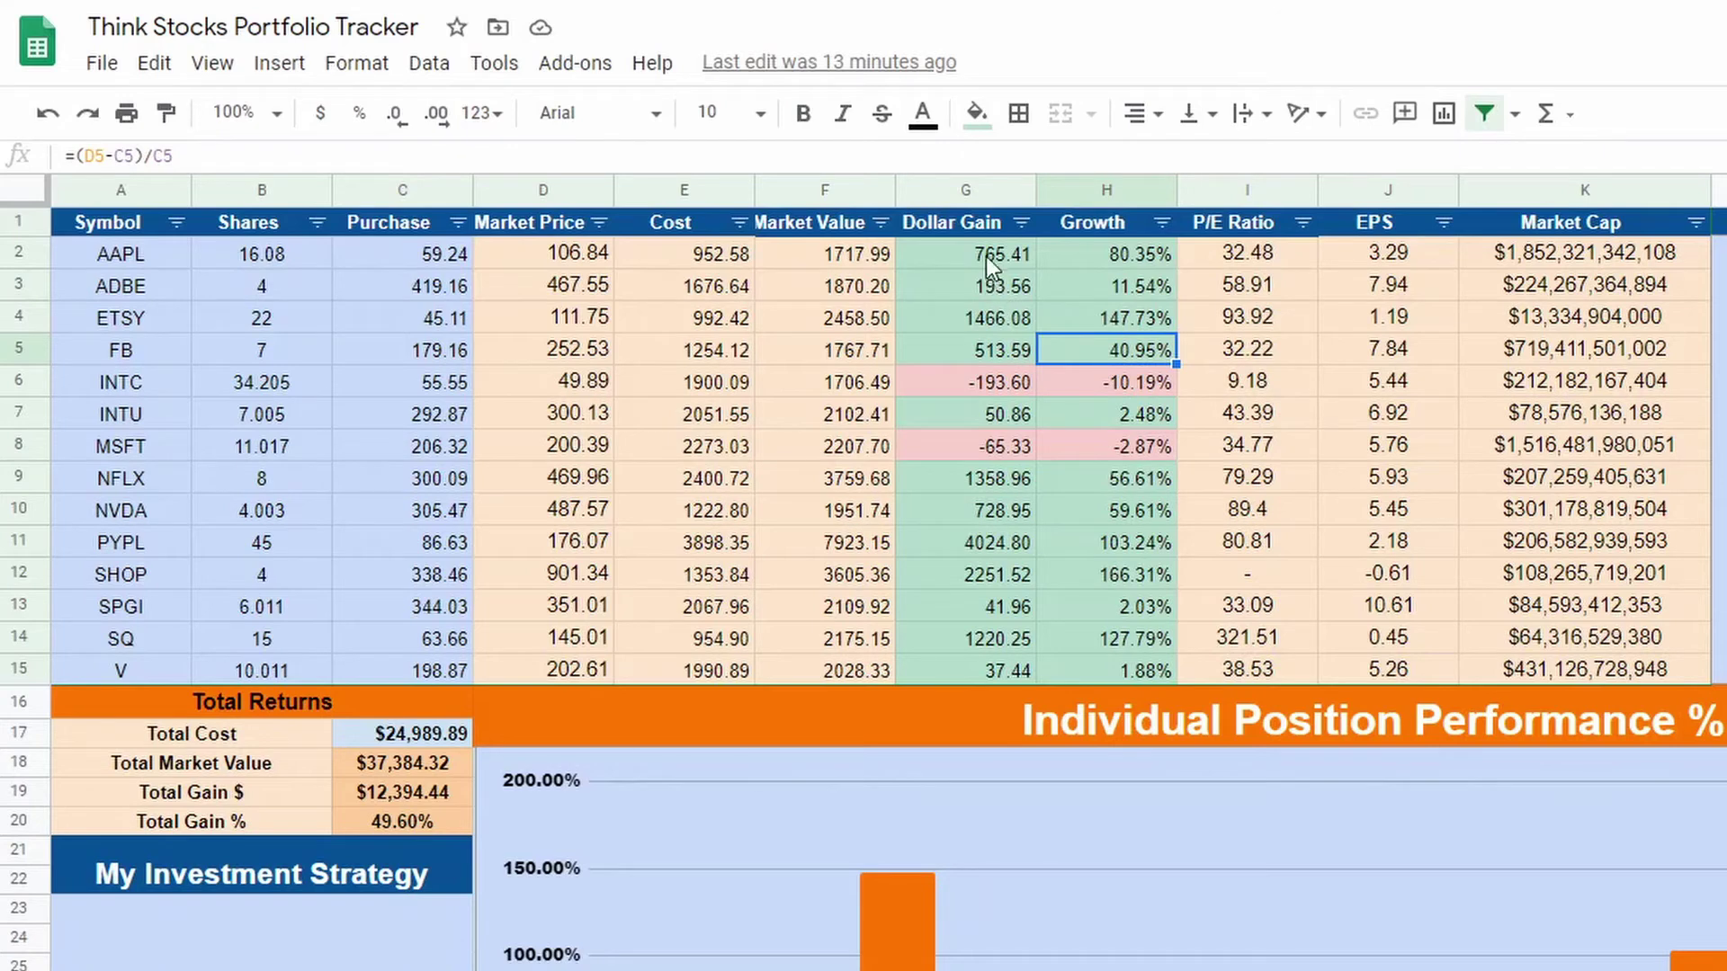
pyautogui.moveTo(986, 257); pyautogui.dragTo(1124, 639)
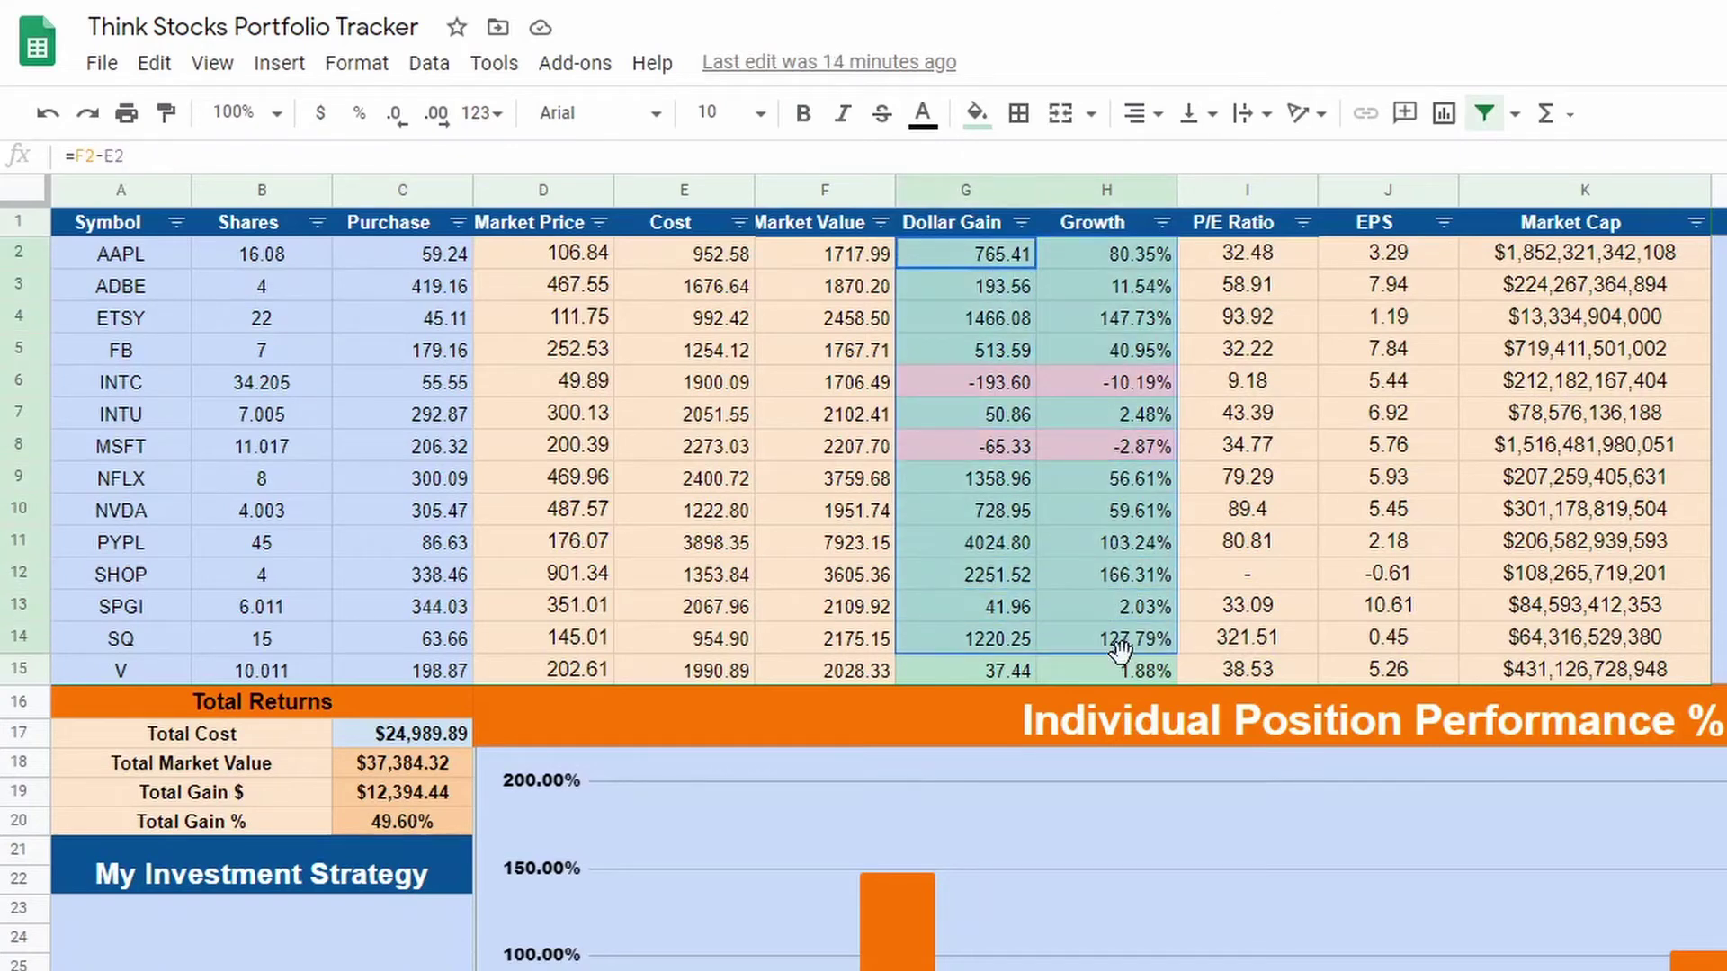
pyautogui.click(1114, 483)
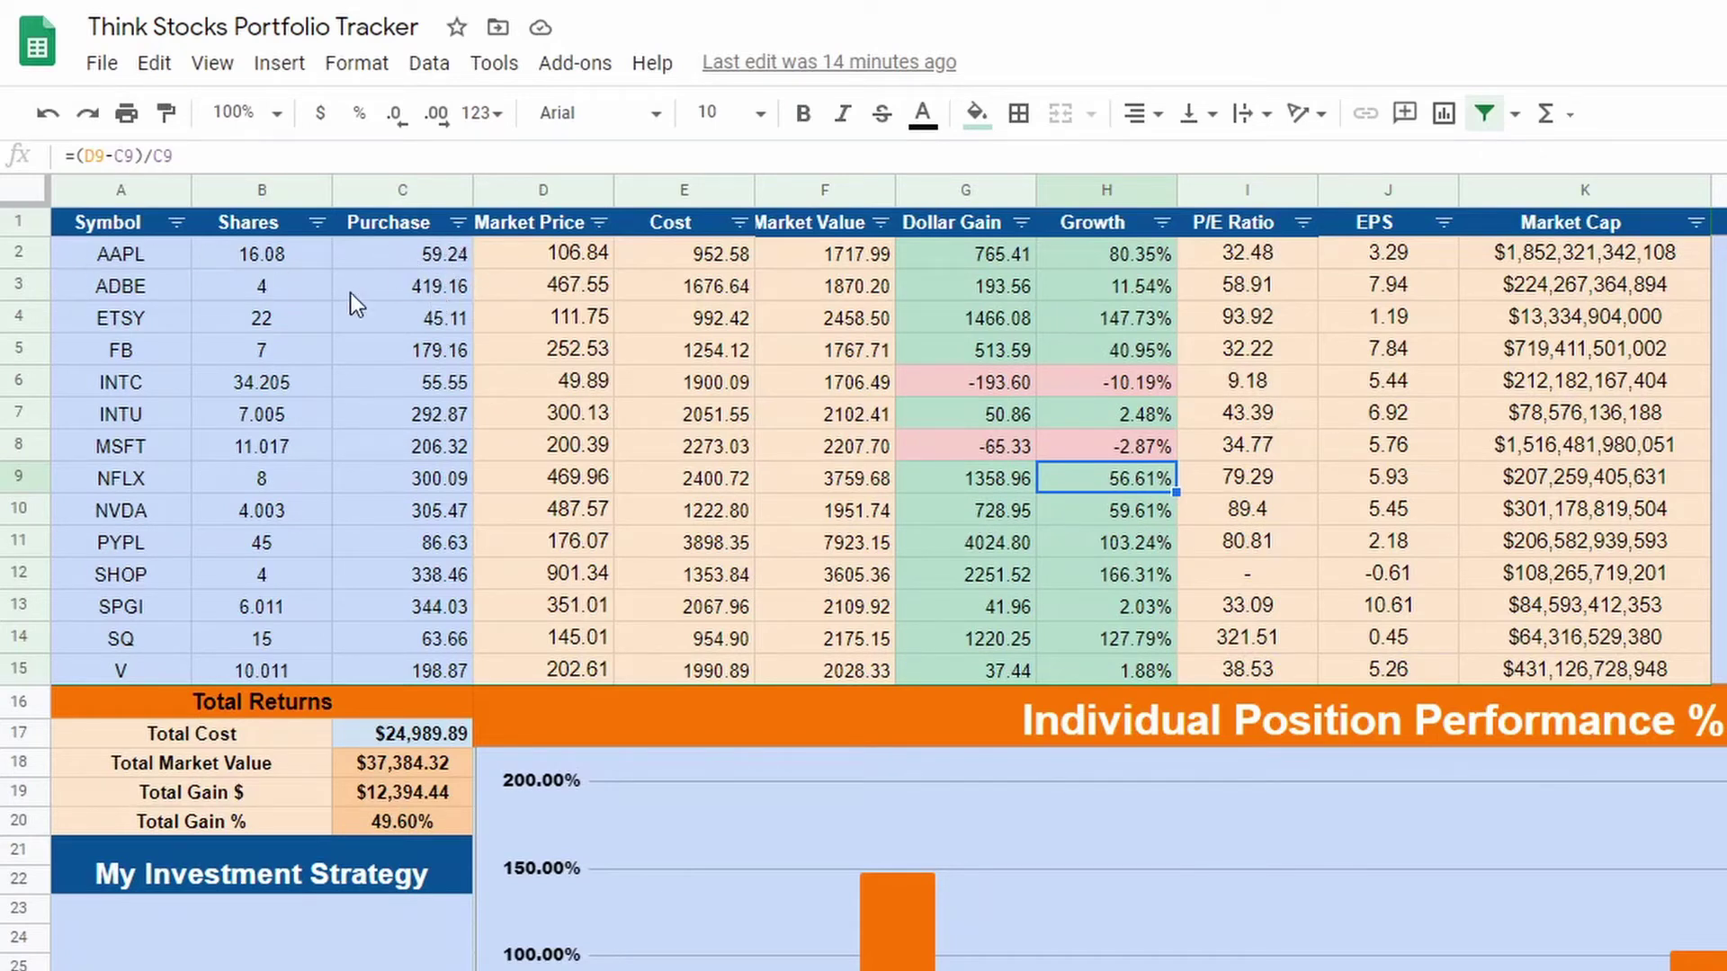
# Inspect ETSY's purchase price, market price and Growth formula cells
pyautogui.click(125, 322)
pyautogui.click(425, 320)
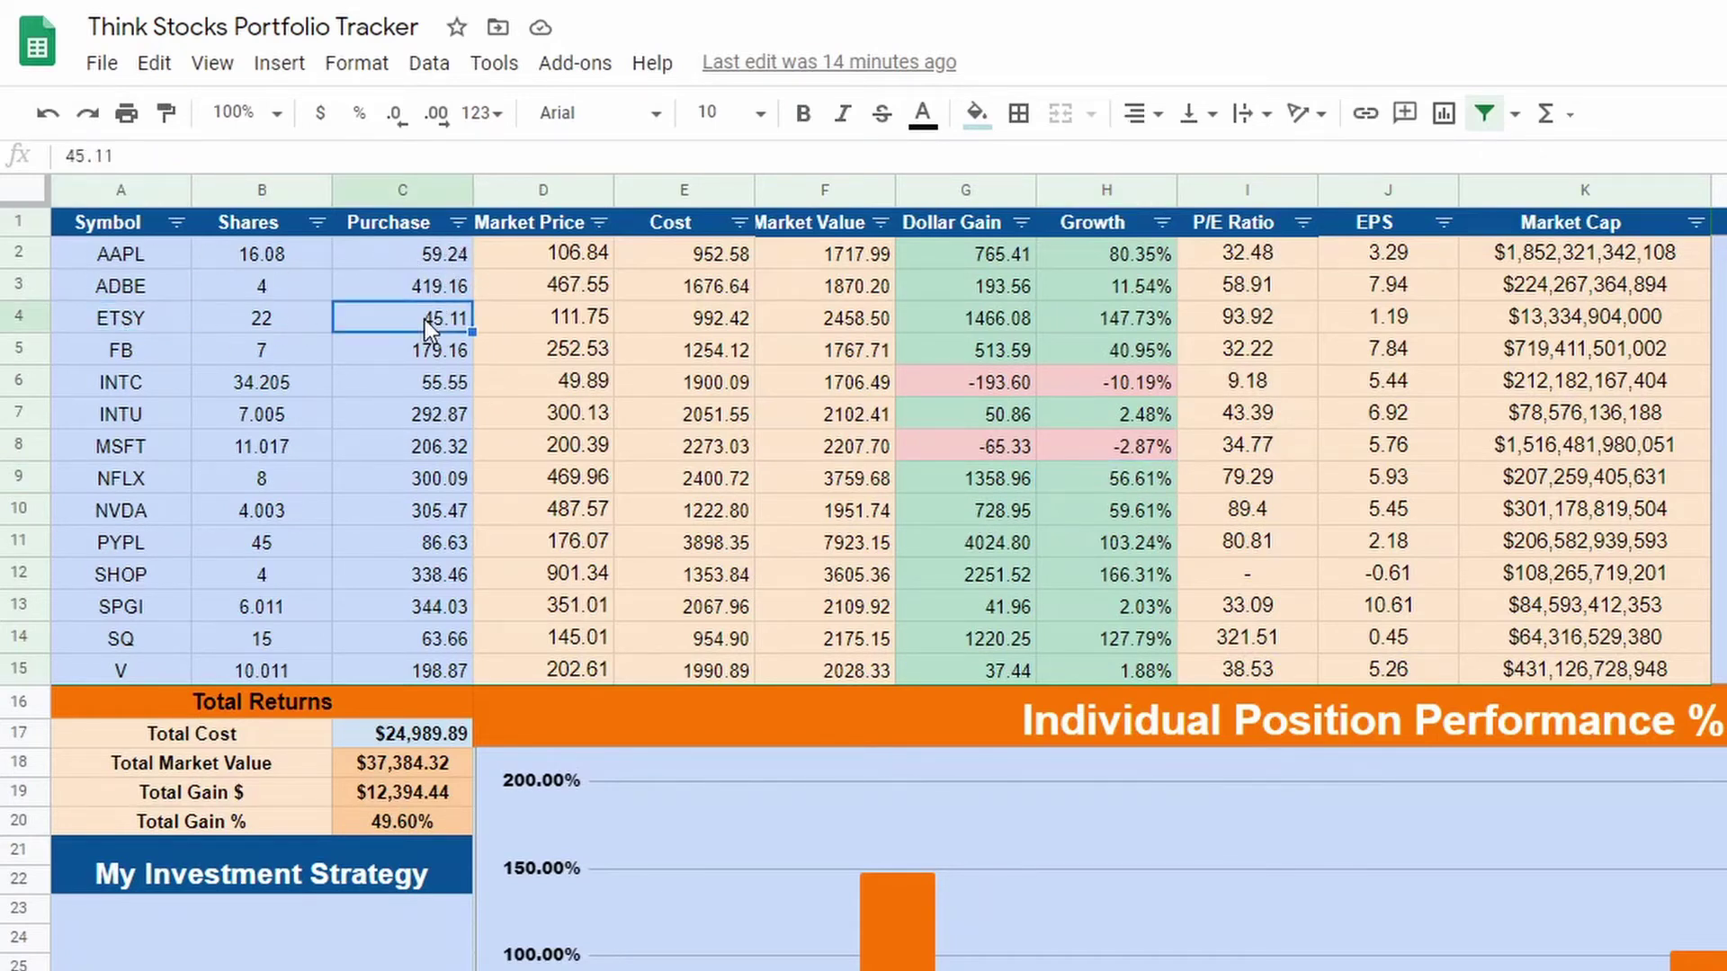
pyautogui.click(542, 326)
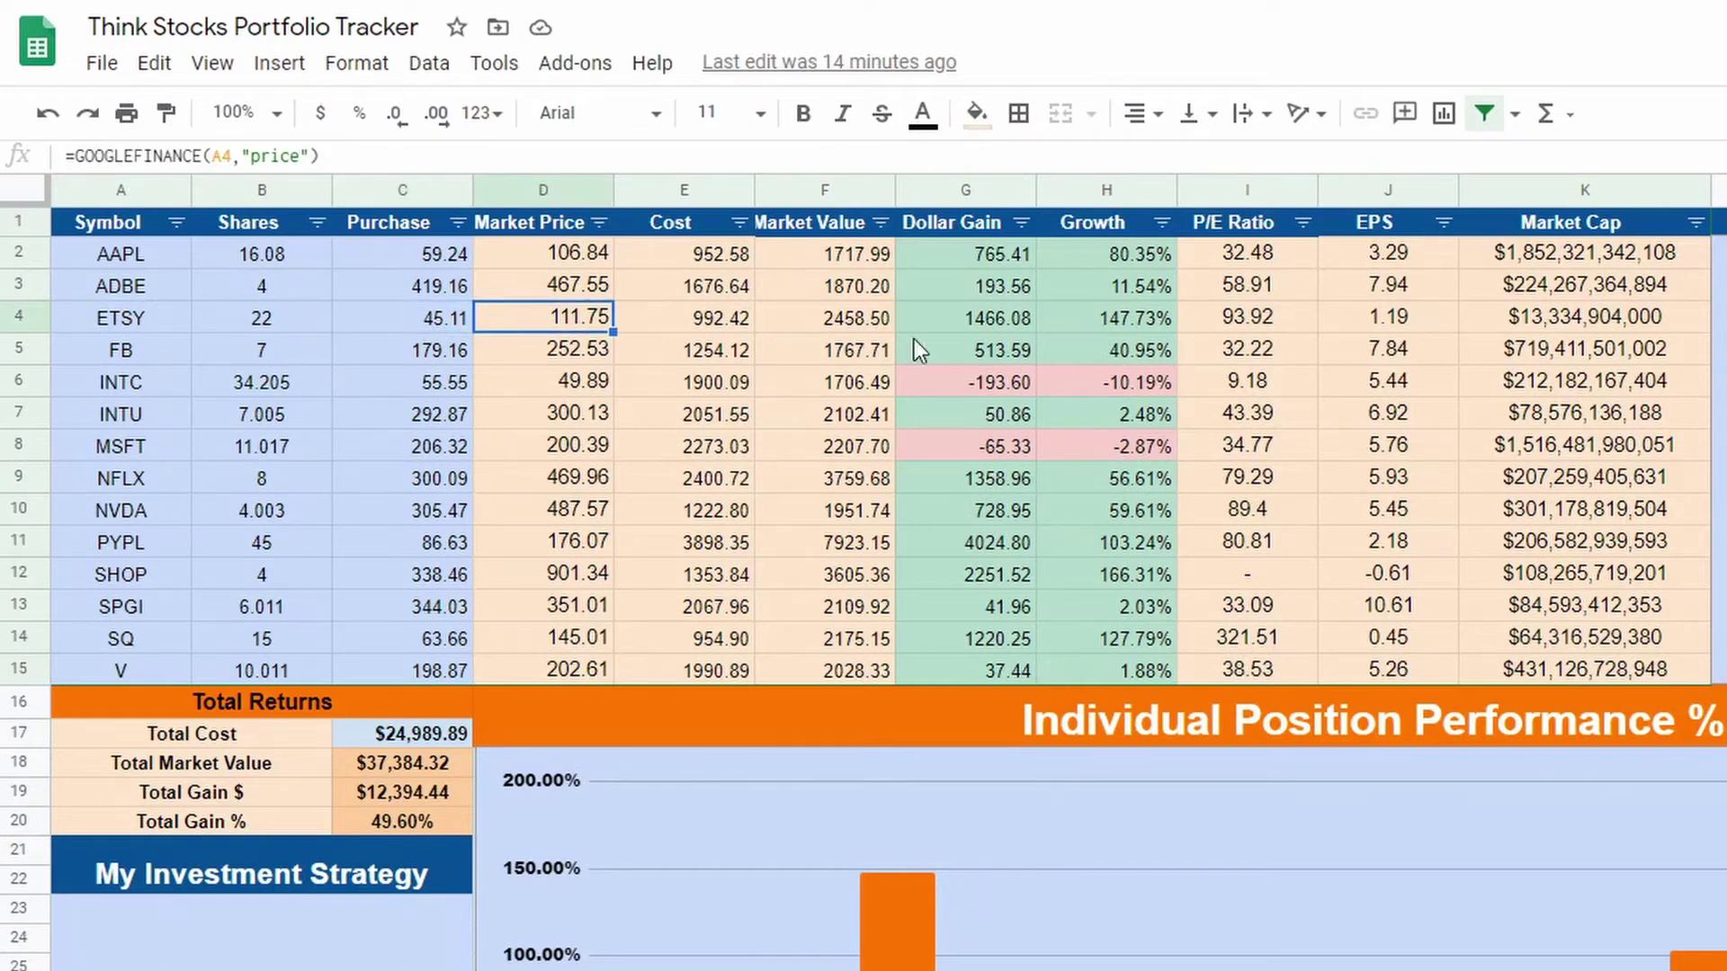
pyautogui.click(1145, 325)
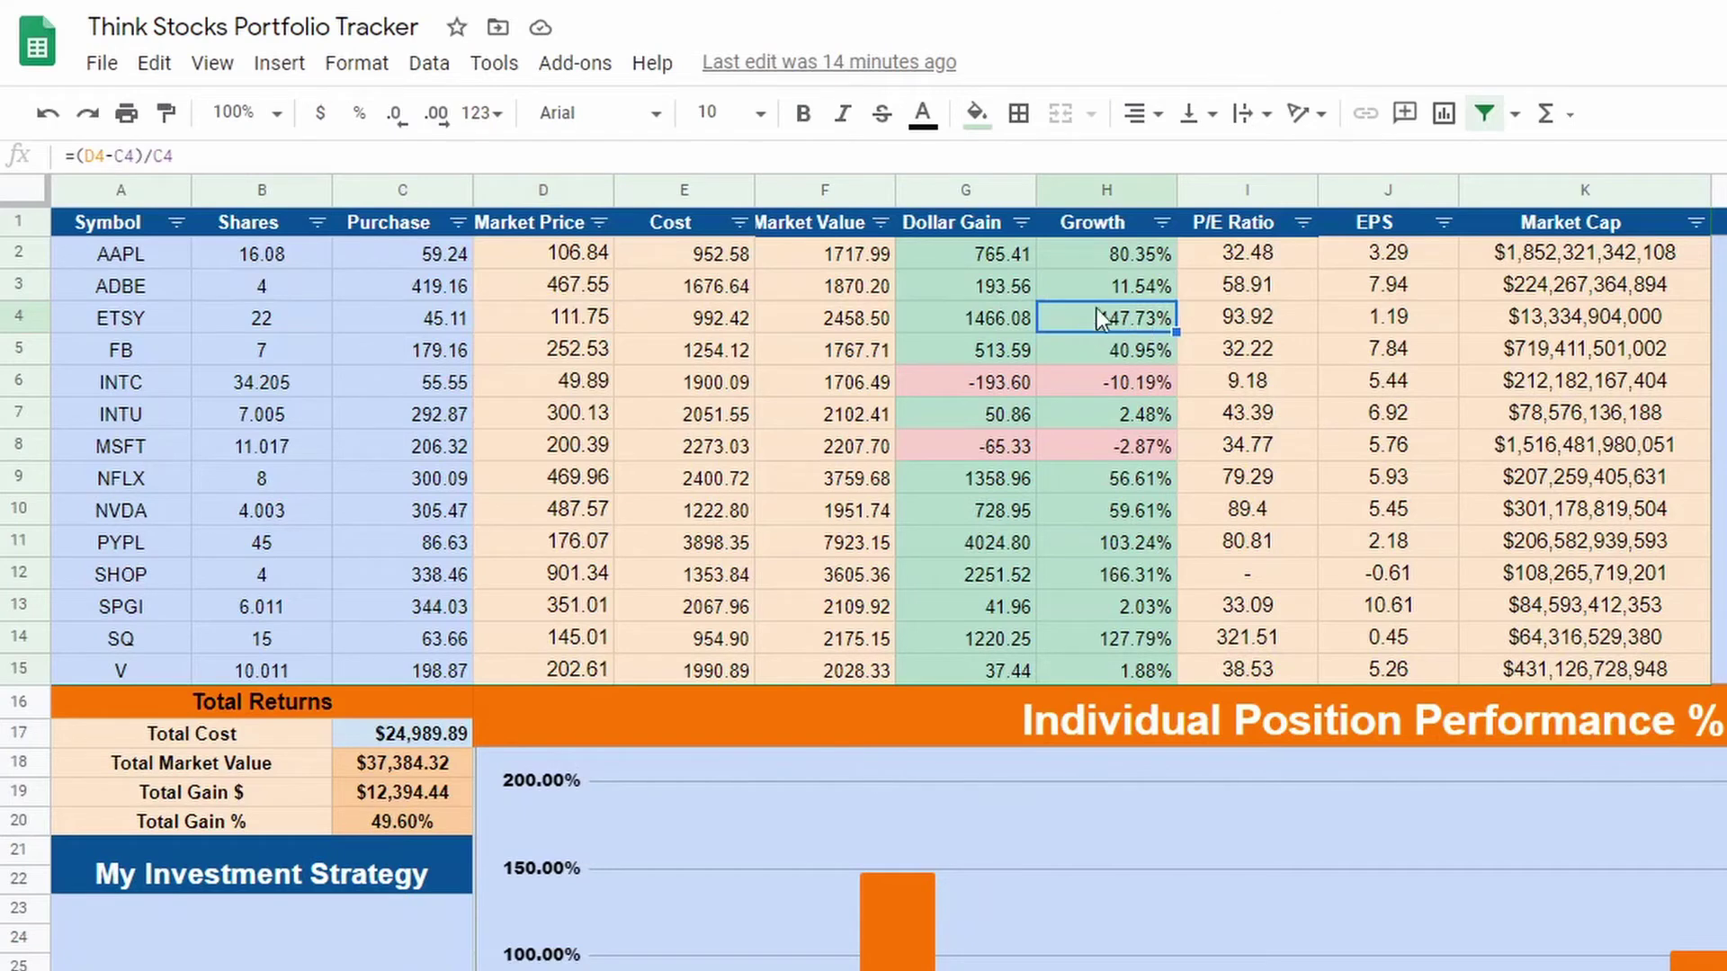
pyautogui.click(428, 315)
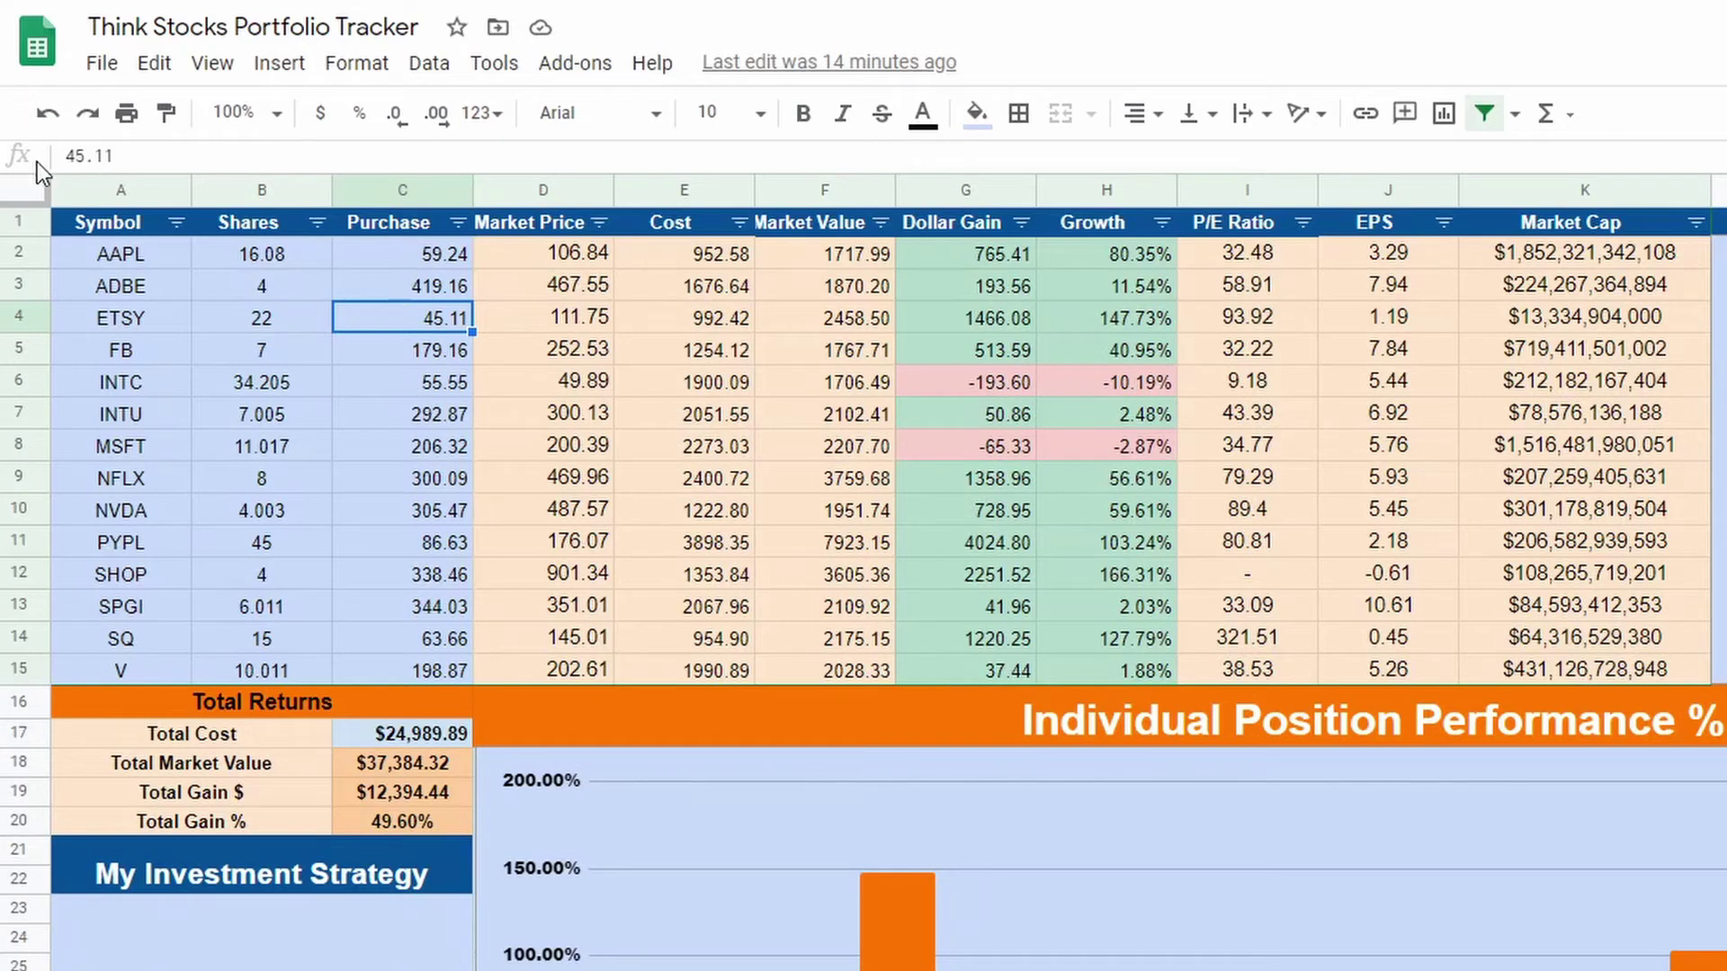
# Change ETSY's purchase price to 145.11 so its Dollar Gain and Growth turn red
pyautogui.press('Return')
pyautogui.write('1')
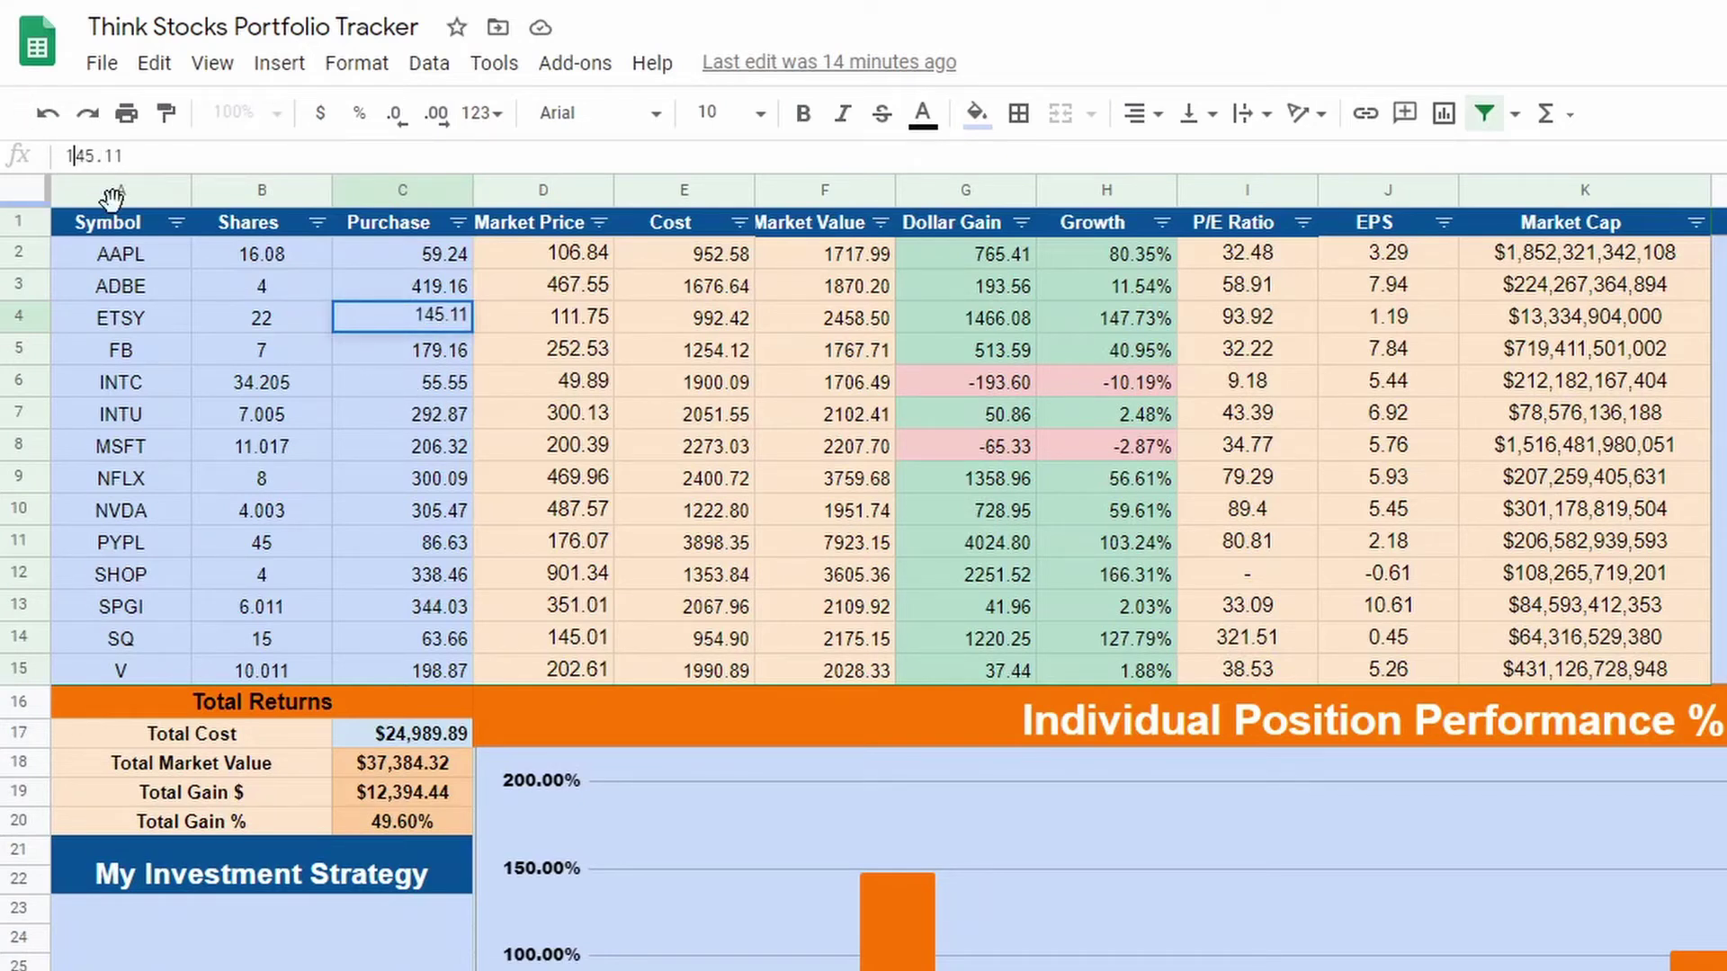
pyautogui.press('Return')
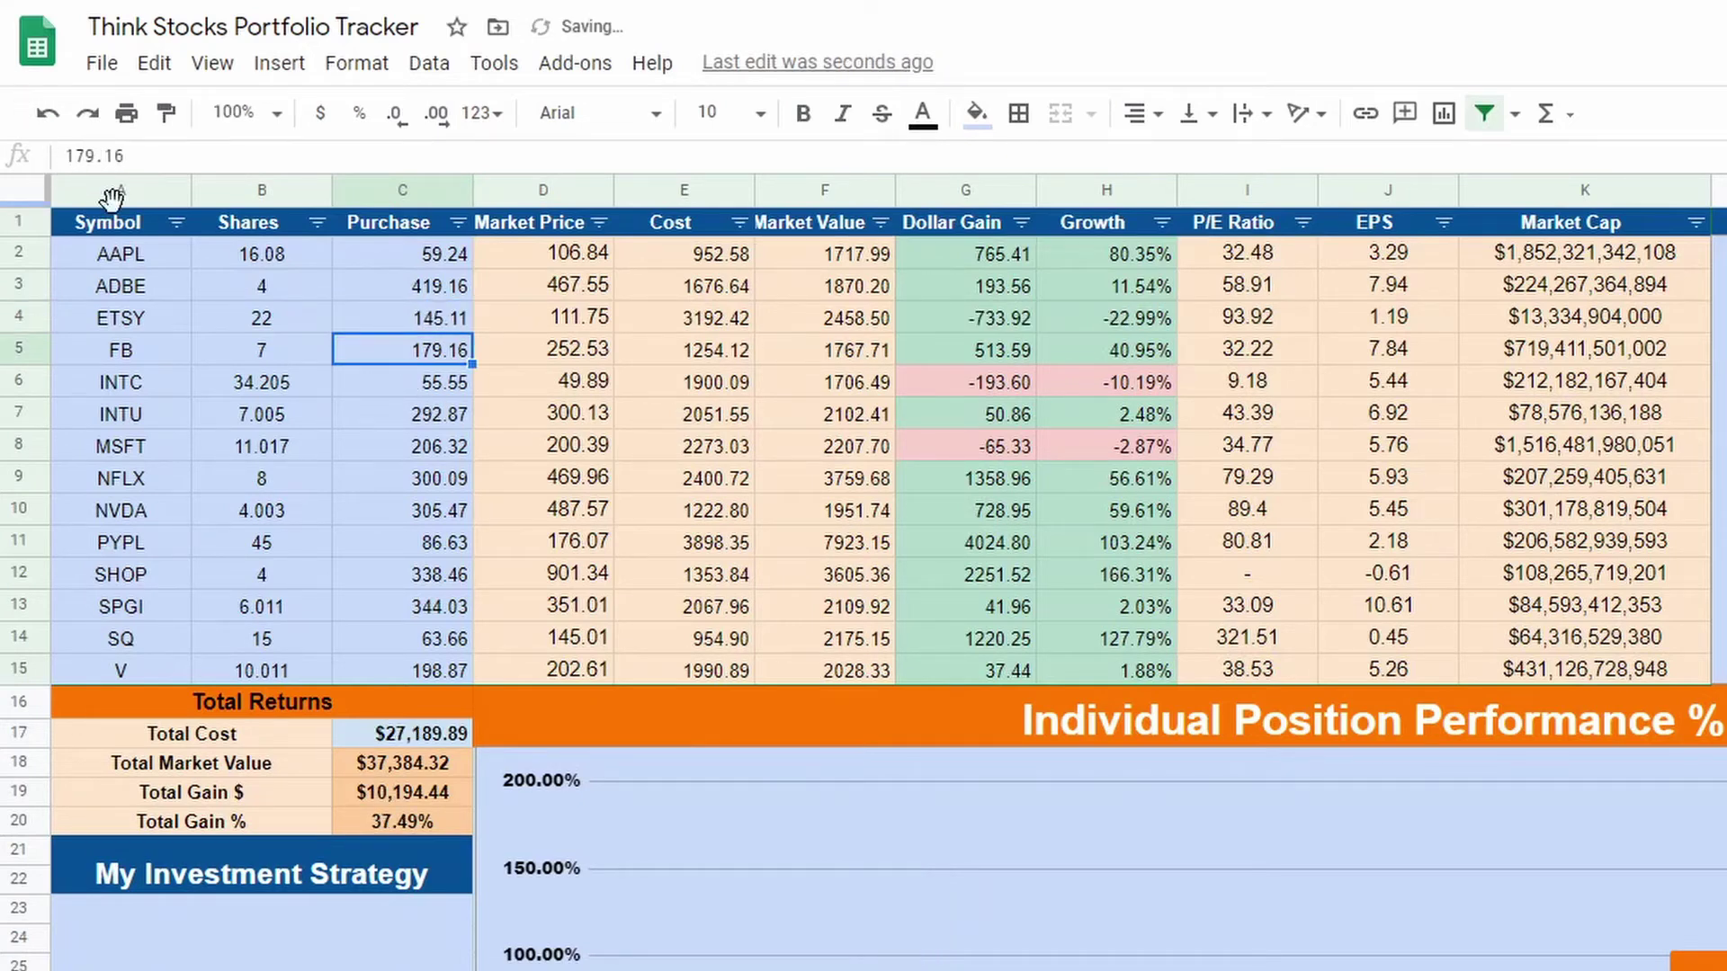
pyautogui.click(402, 329)
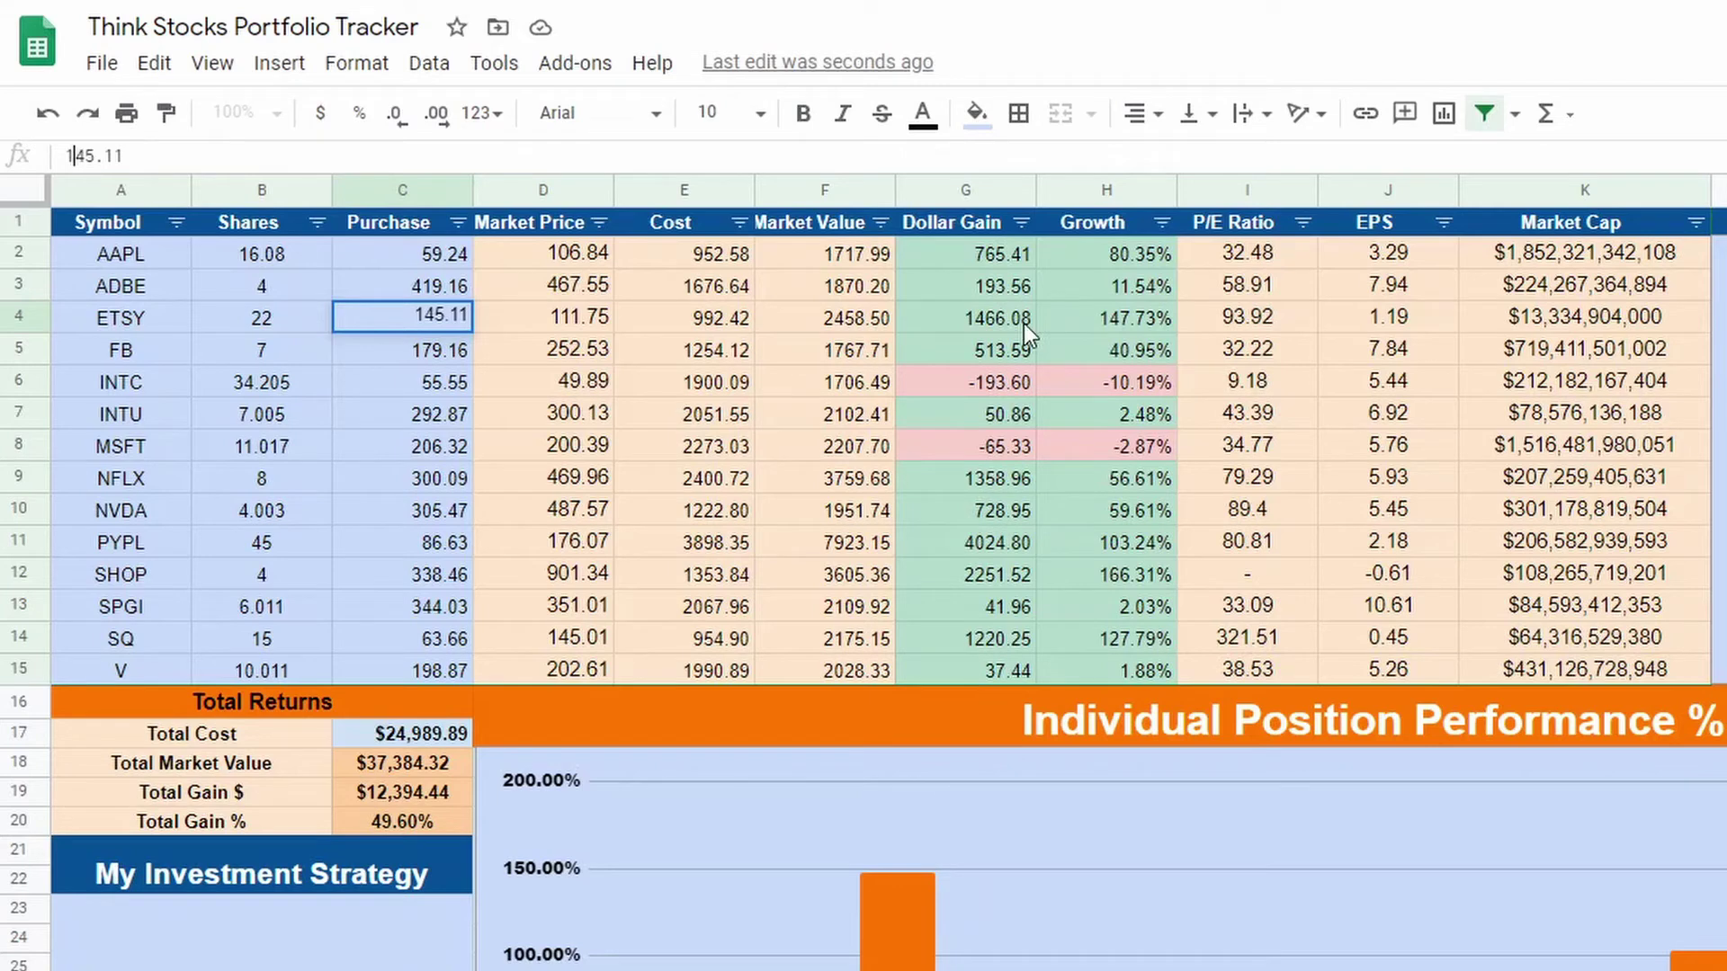
pyautogui.press('Return')
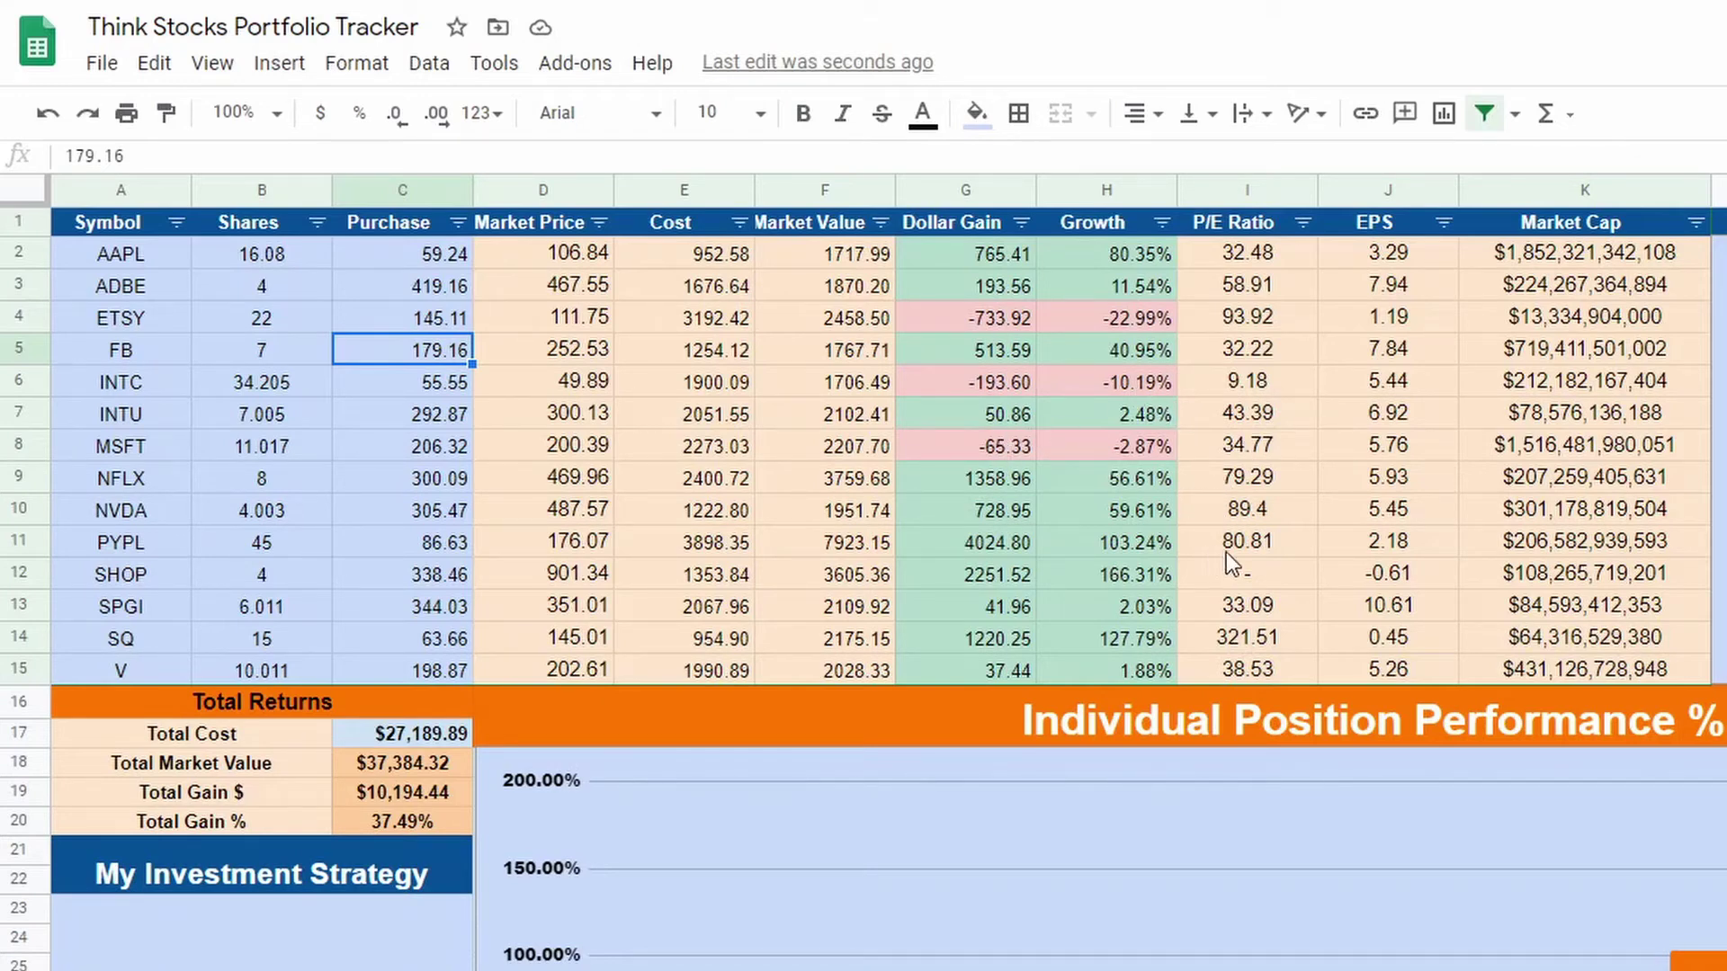
pyautogui.moveTo(966, 263); pyautogui.dragTo(1109, 664)
pyautogui.click(1048, 447)
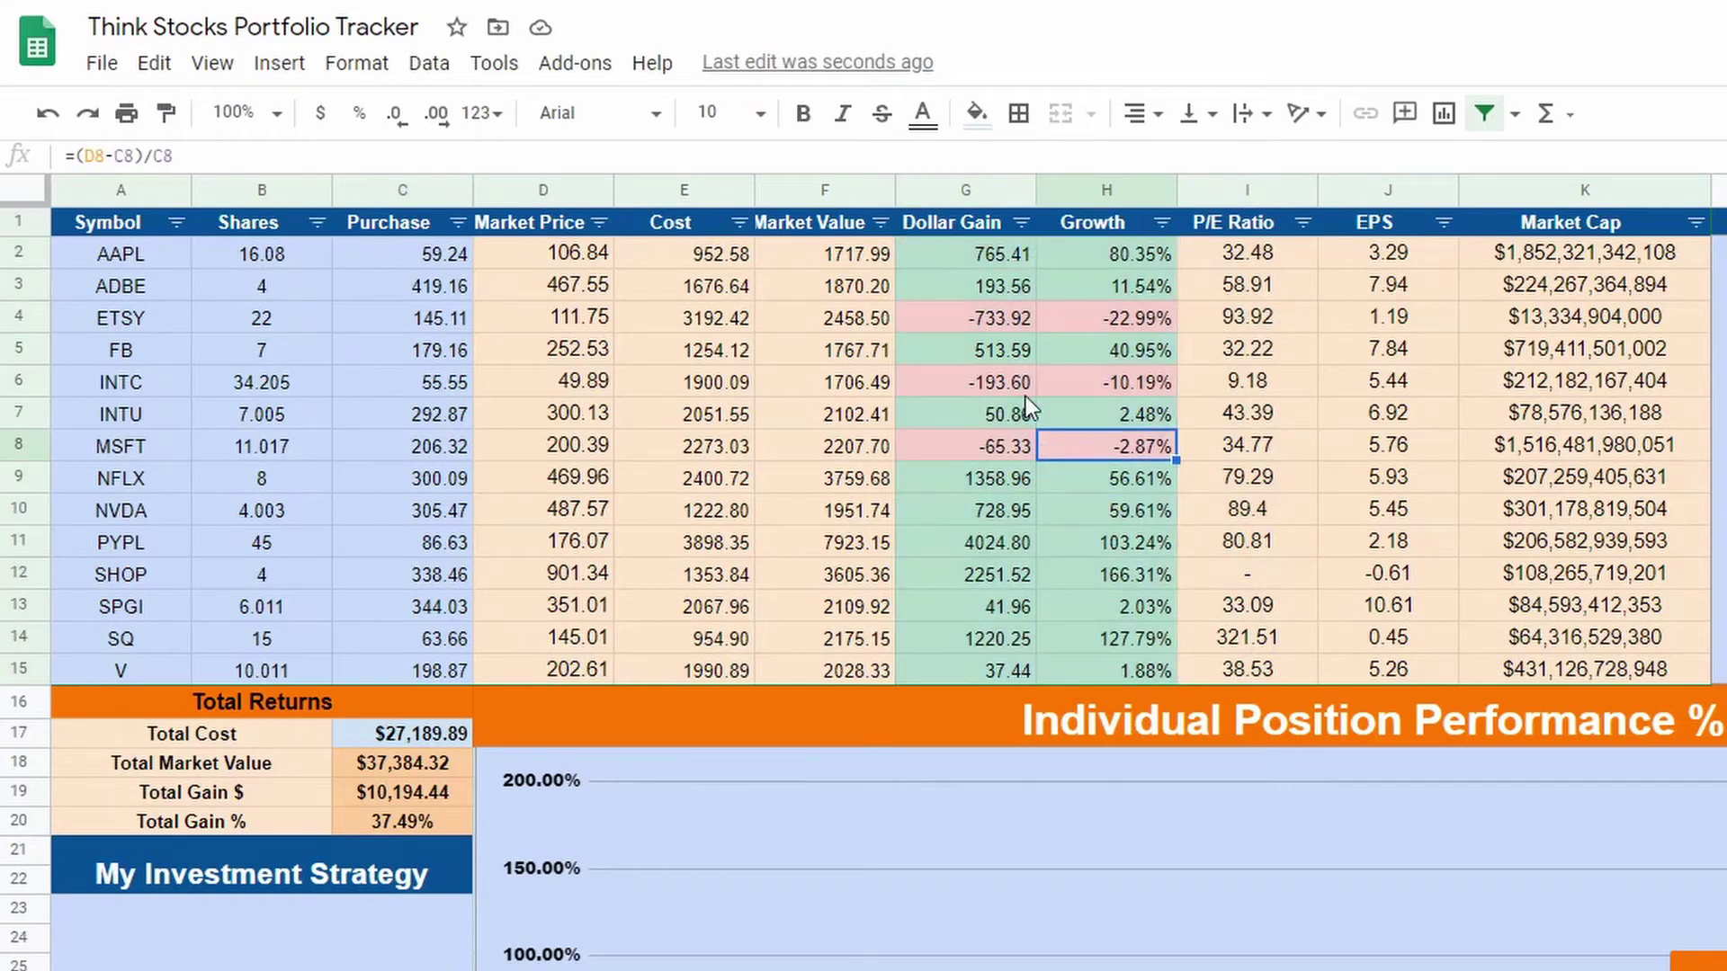
# Restore ETSY's purchase price to 45.11
pyautogui.click(355, 320)
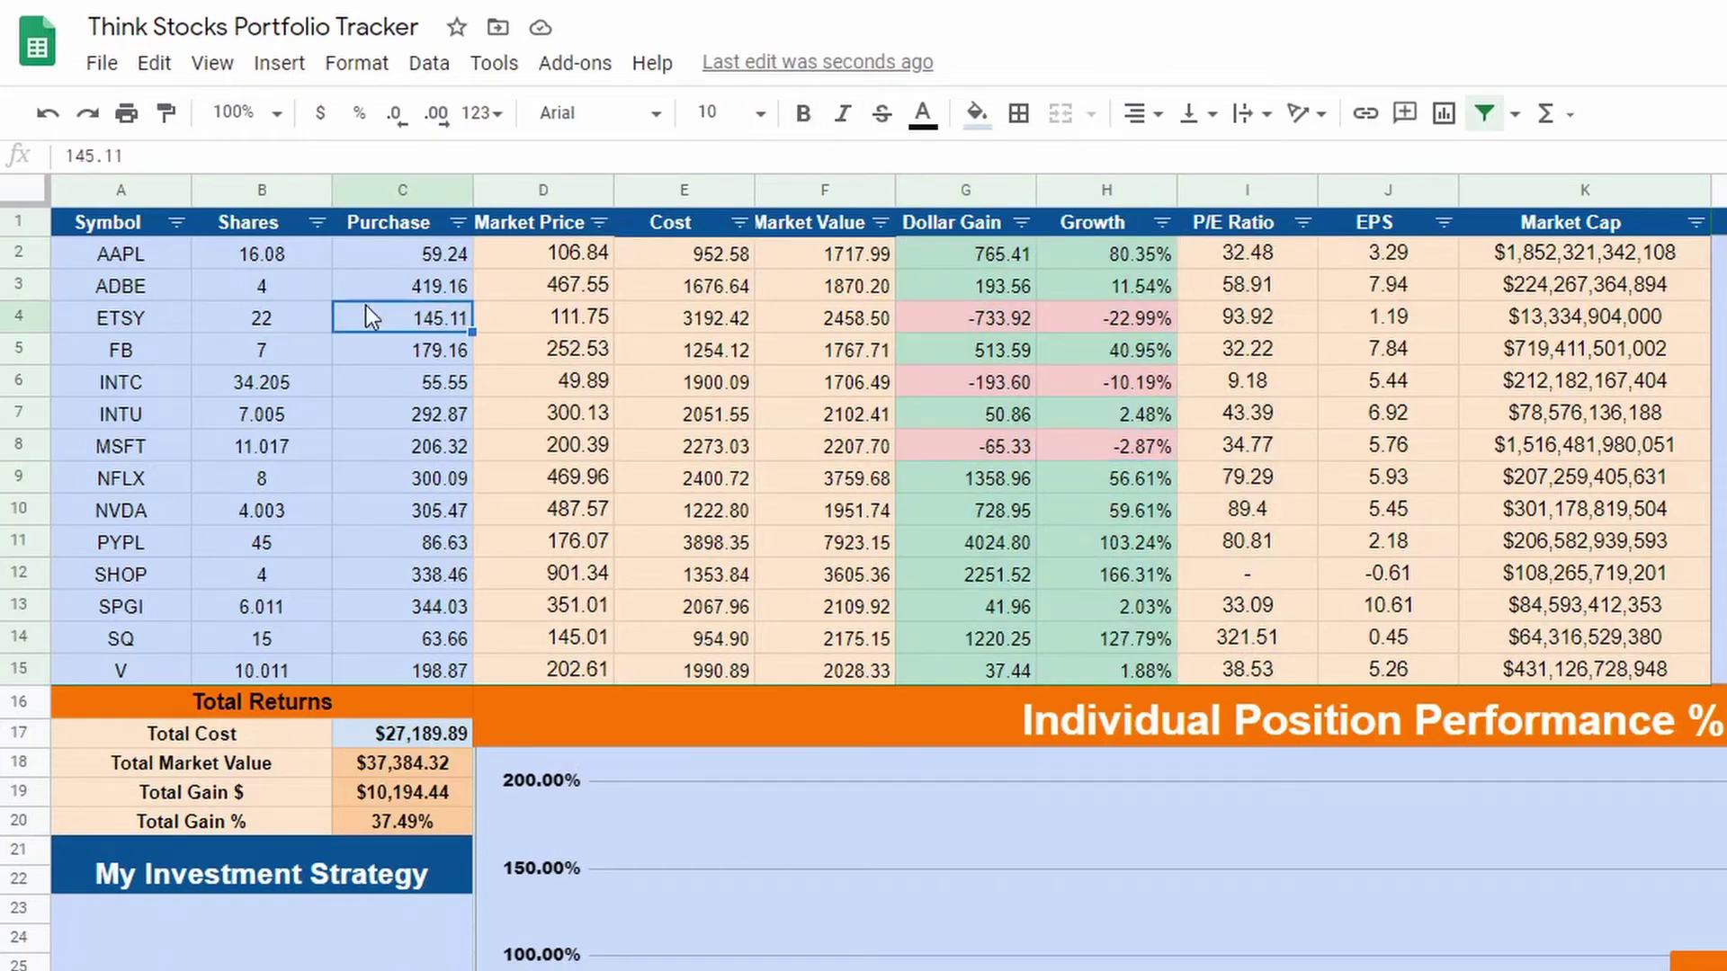
pyautogui.click(80, 155)
pyautogui.press('BackSpace')
pyautogui.press('Return')
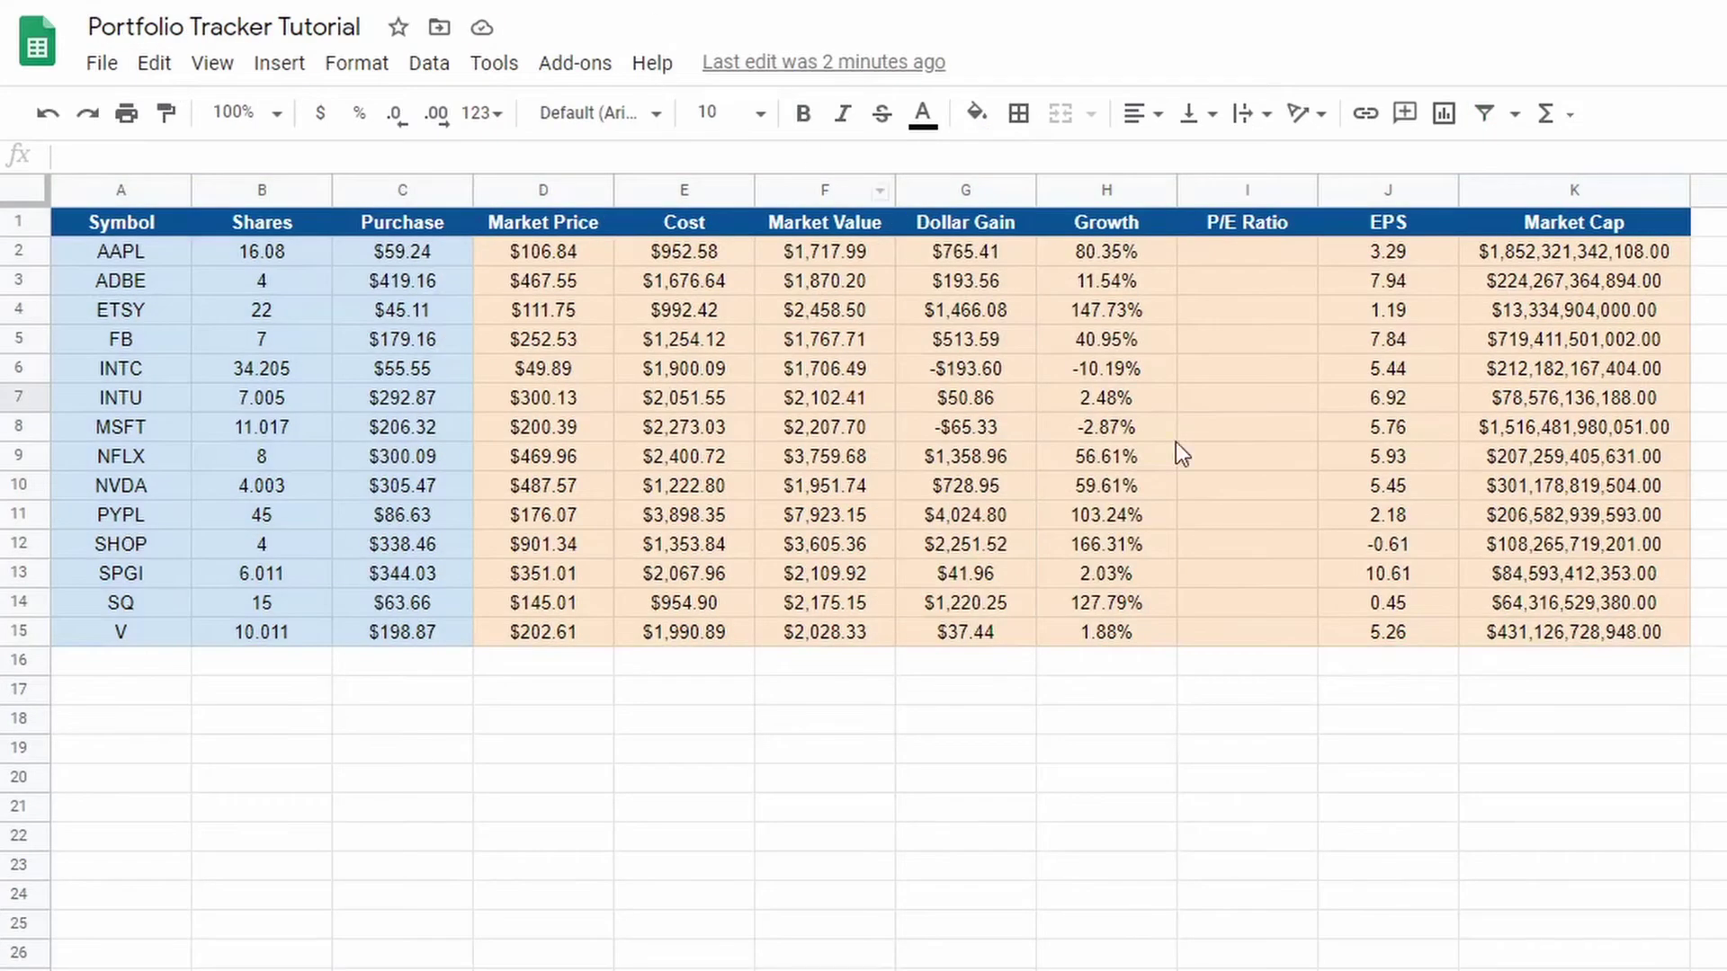
# Enter =GOOGLEFINANCE(A2,"pe") in I2 and fill it down to I15
pyautogui.click(1255, 255)
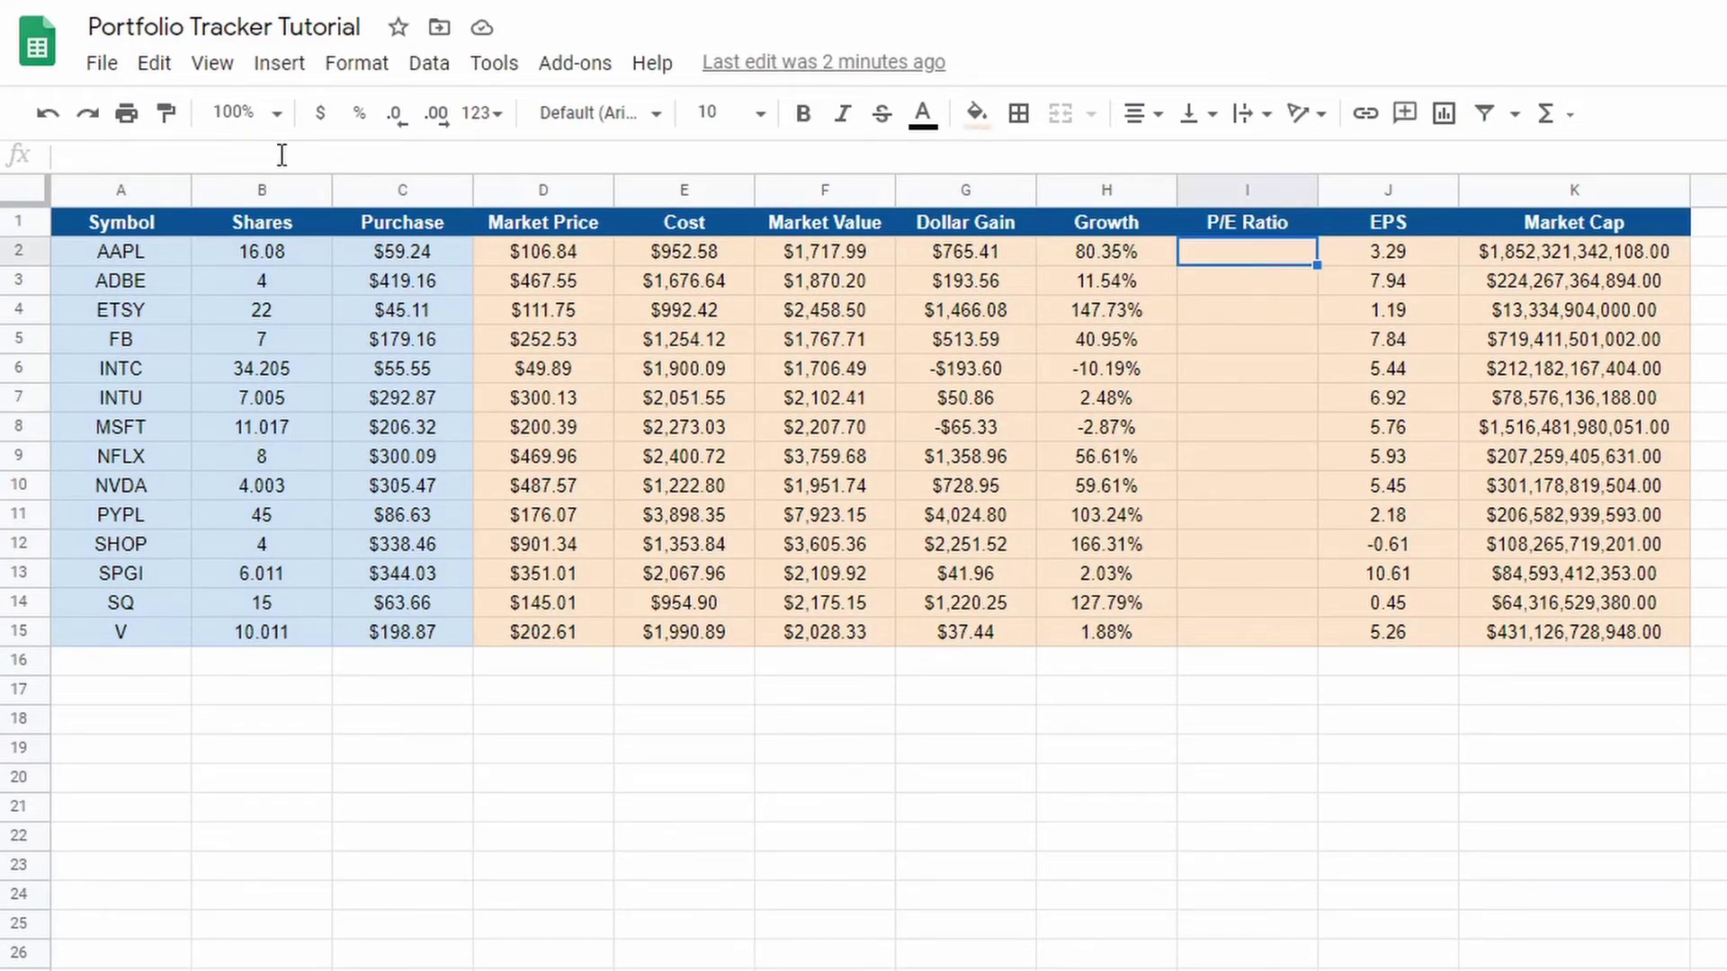
pyautogui.click(314, 158)
pyautogui.write('=')
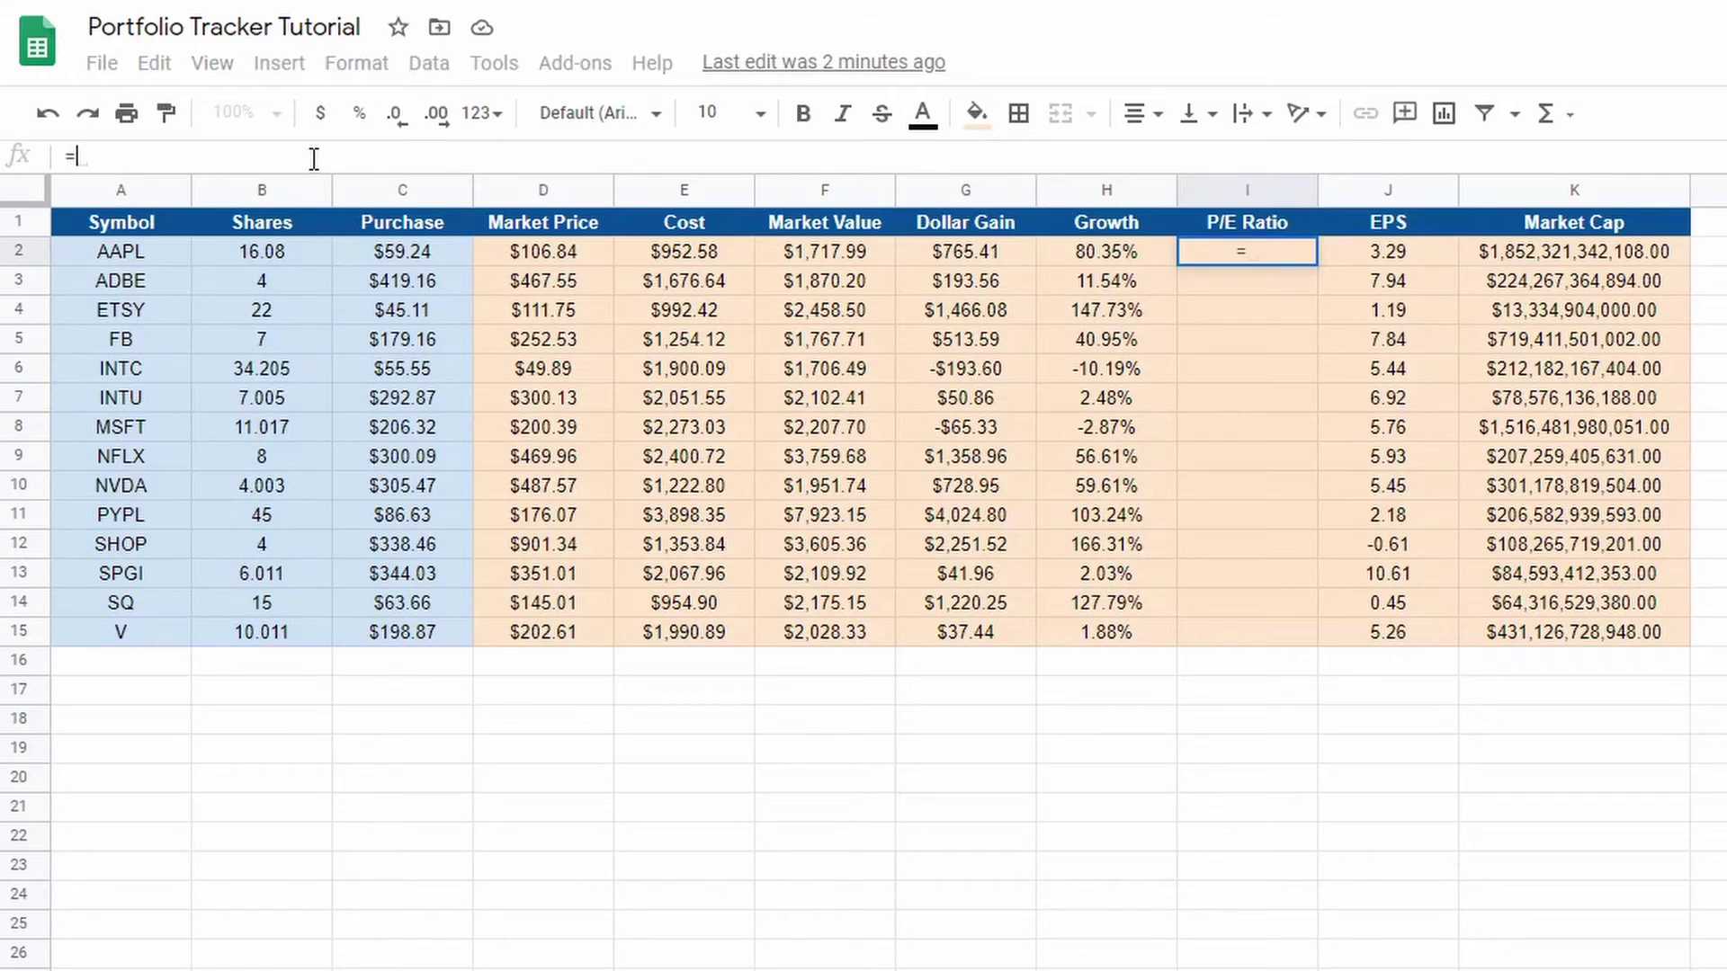
pyautogui.write('goog')
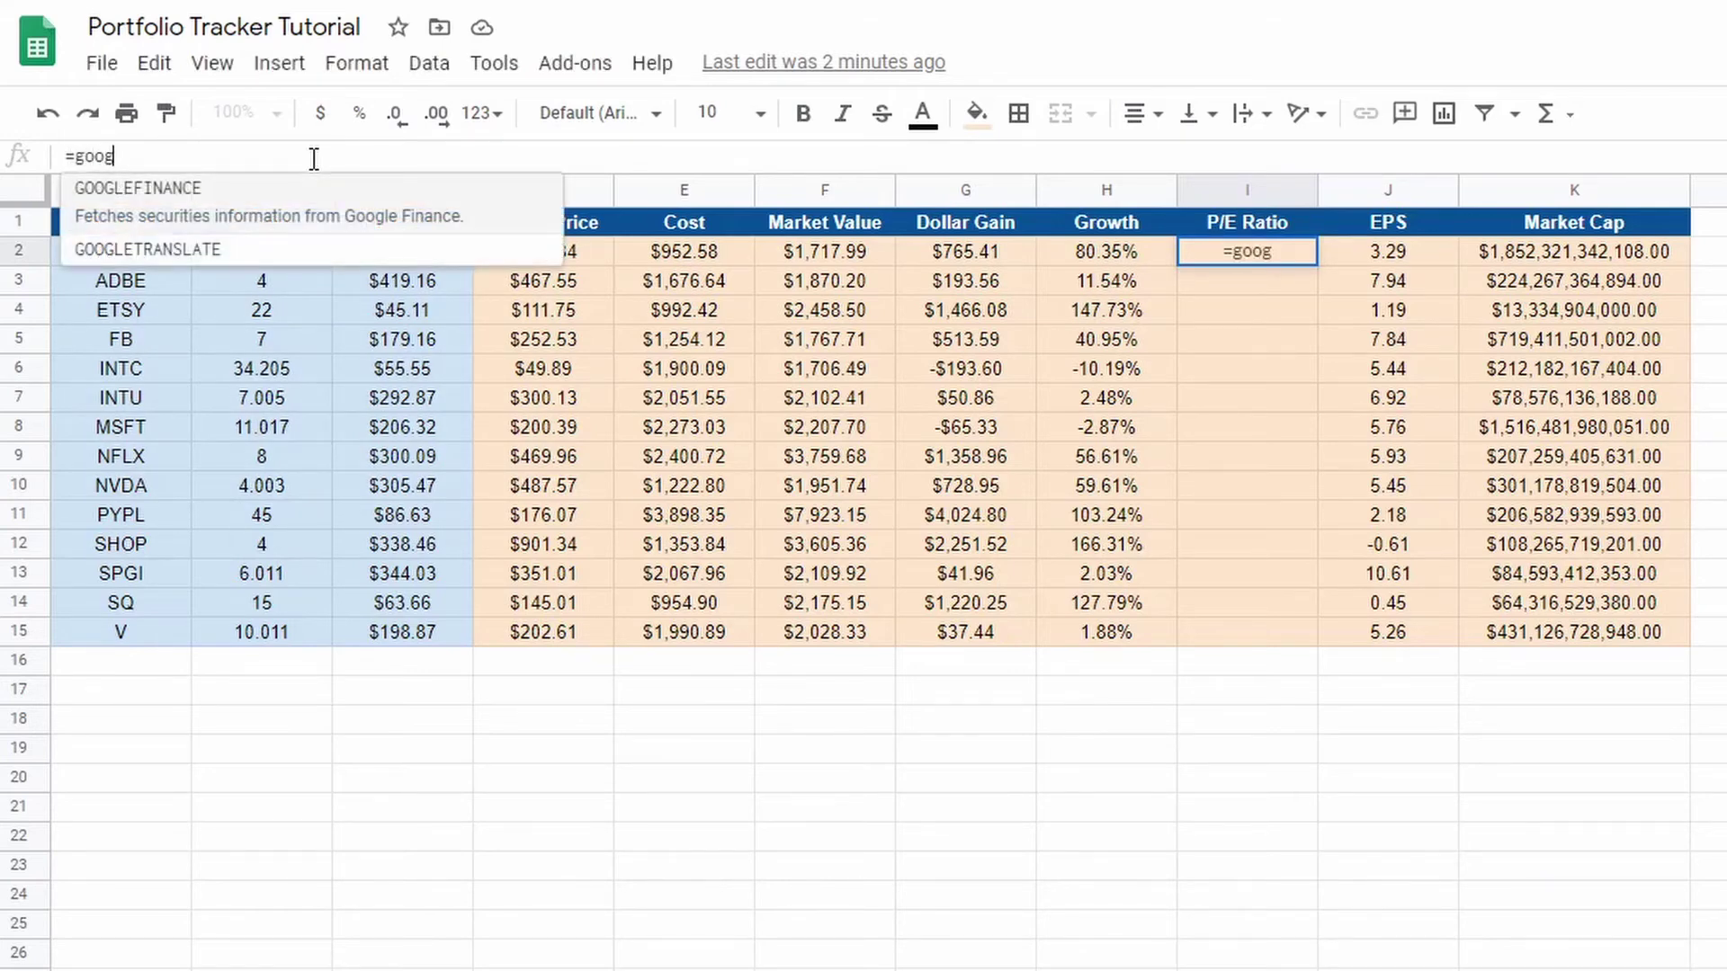
pyautogui.press('Tab')
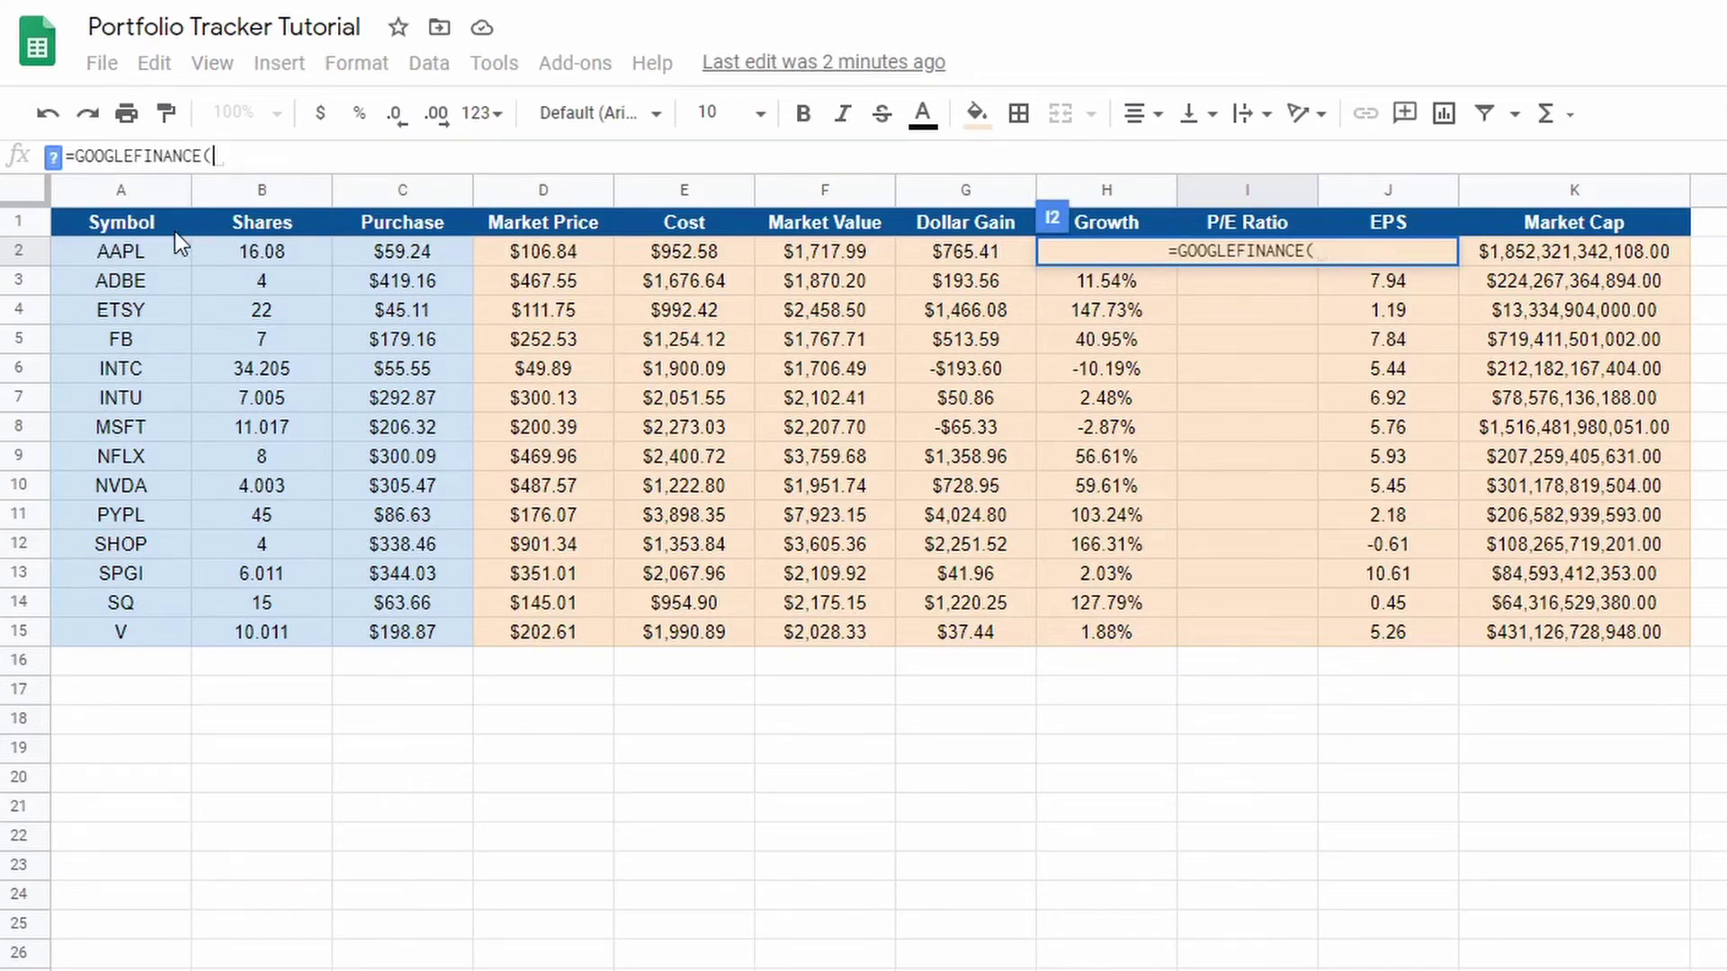
pyautogui.click(151, 250)
pyautogui.write(',"pe')
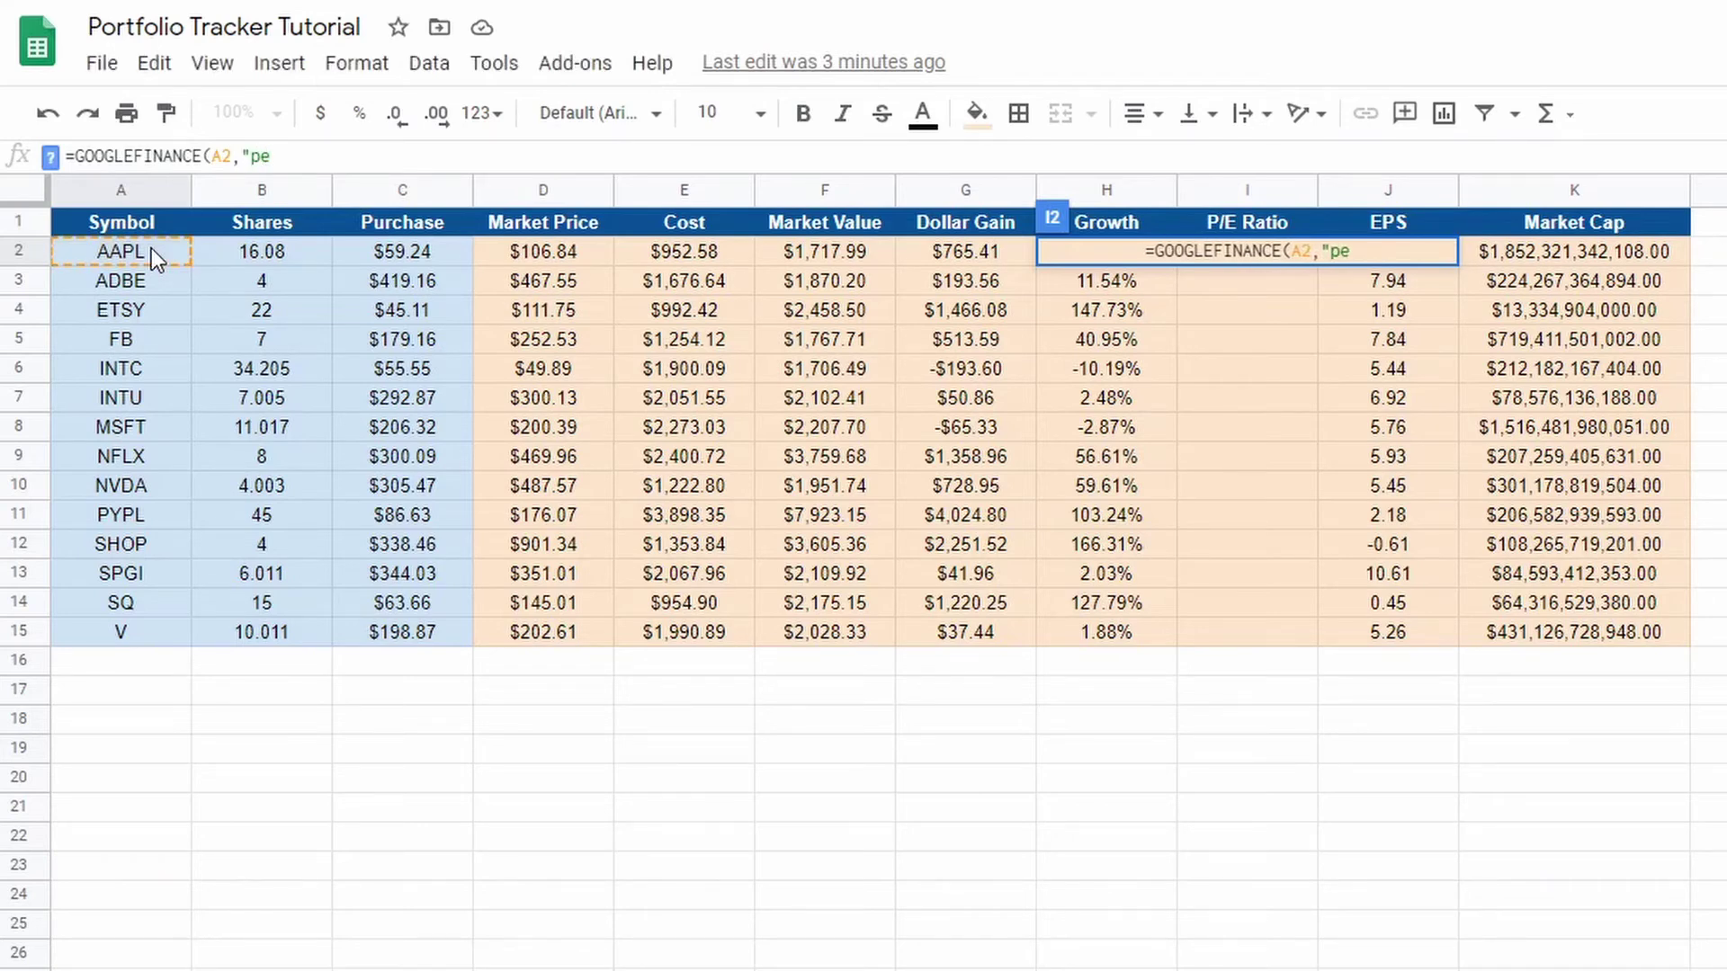
pyautogui.write('")')
pyautogui.press('Return')
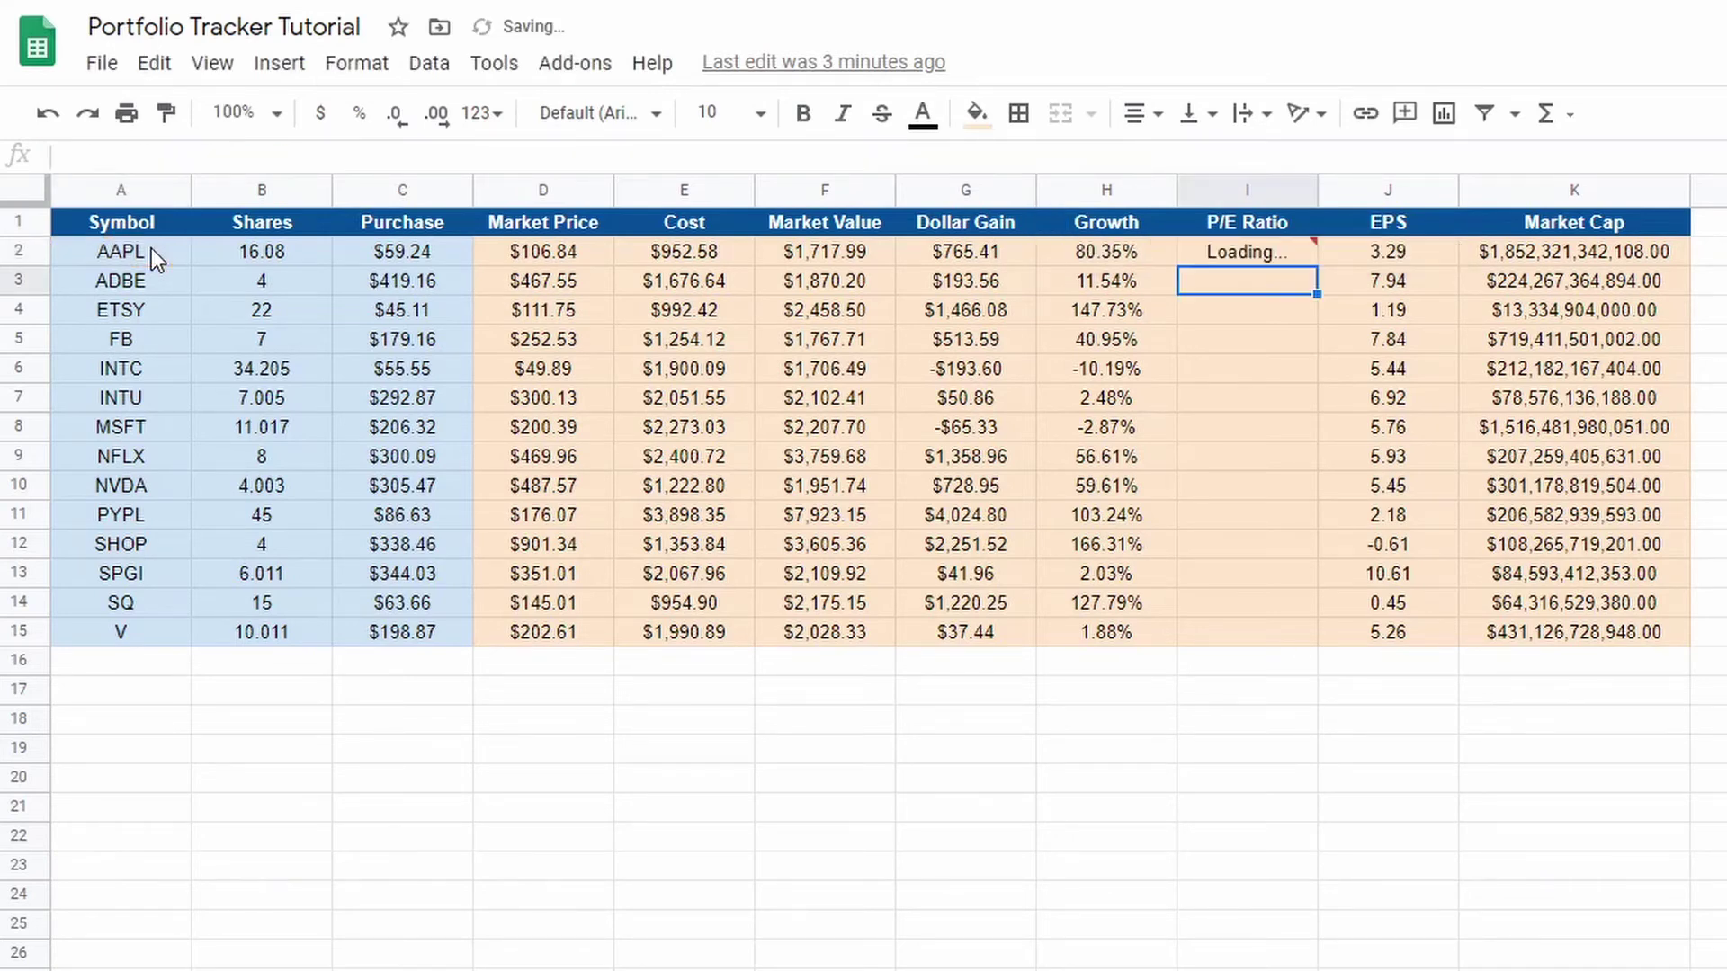
pyautogui.click(1299, 243)
pyautogui.moveTo(1316, 265); pyautogui.dragTo(1323, 633)
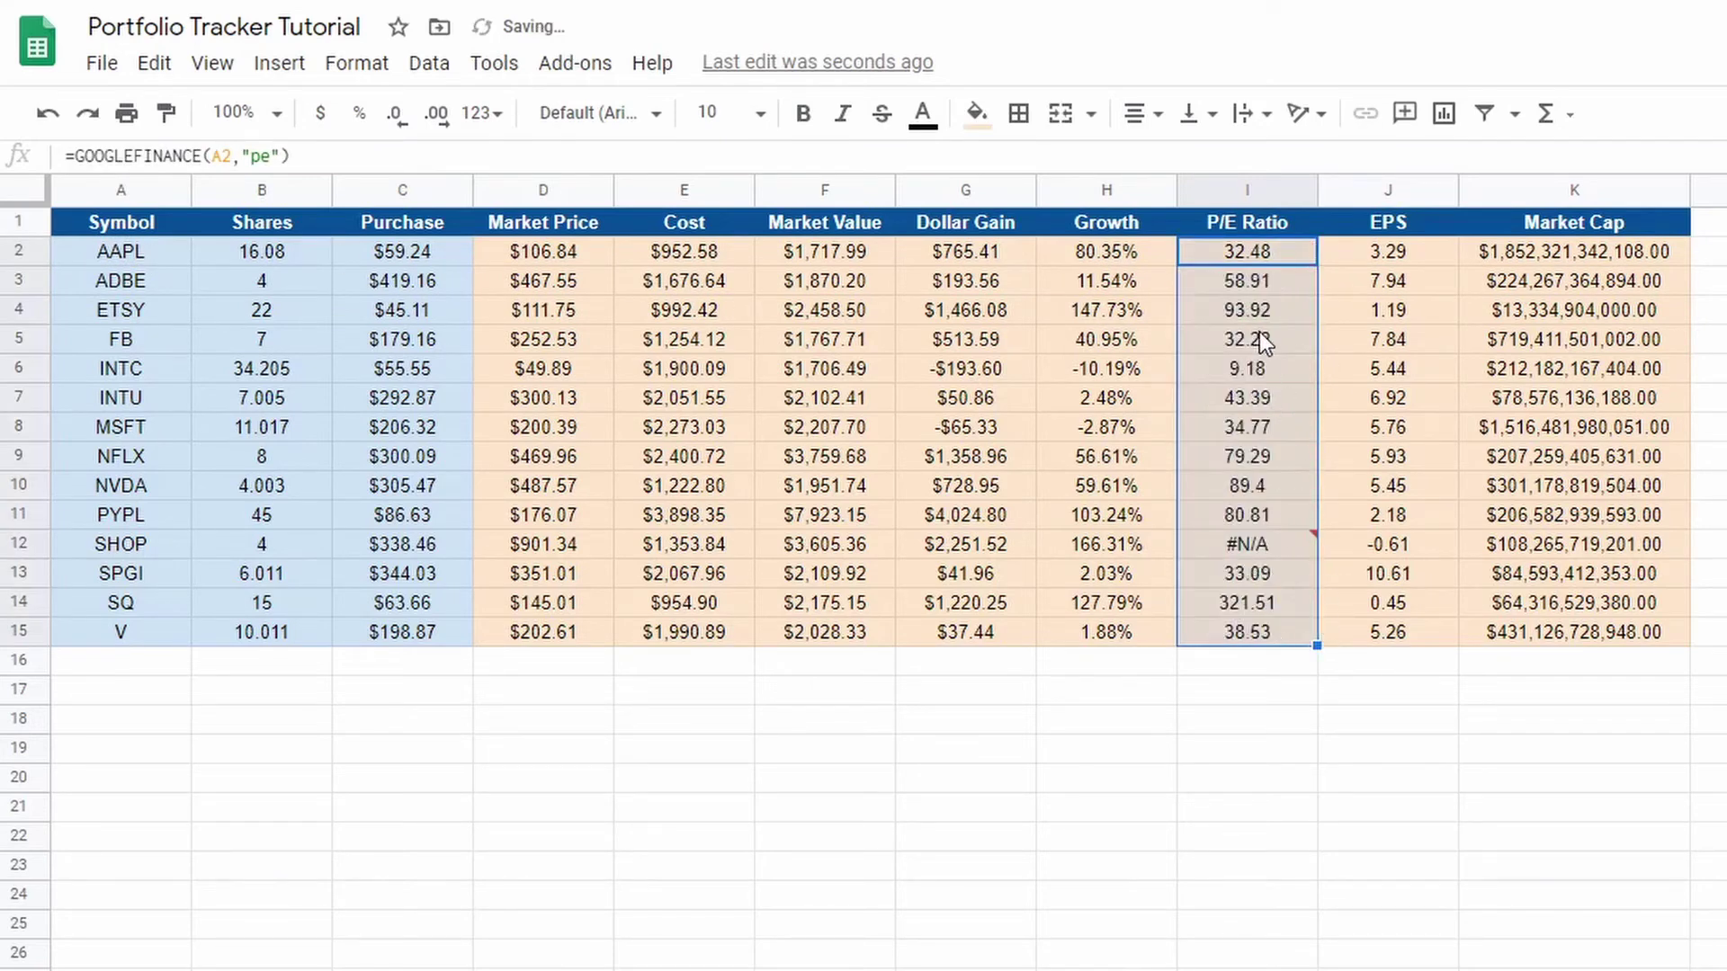
pyautogui.click(1056, 686)
pyautogui.click(121, 558)
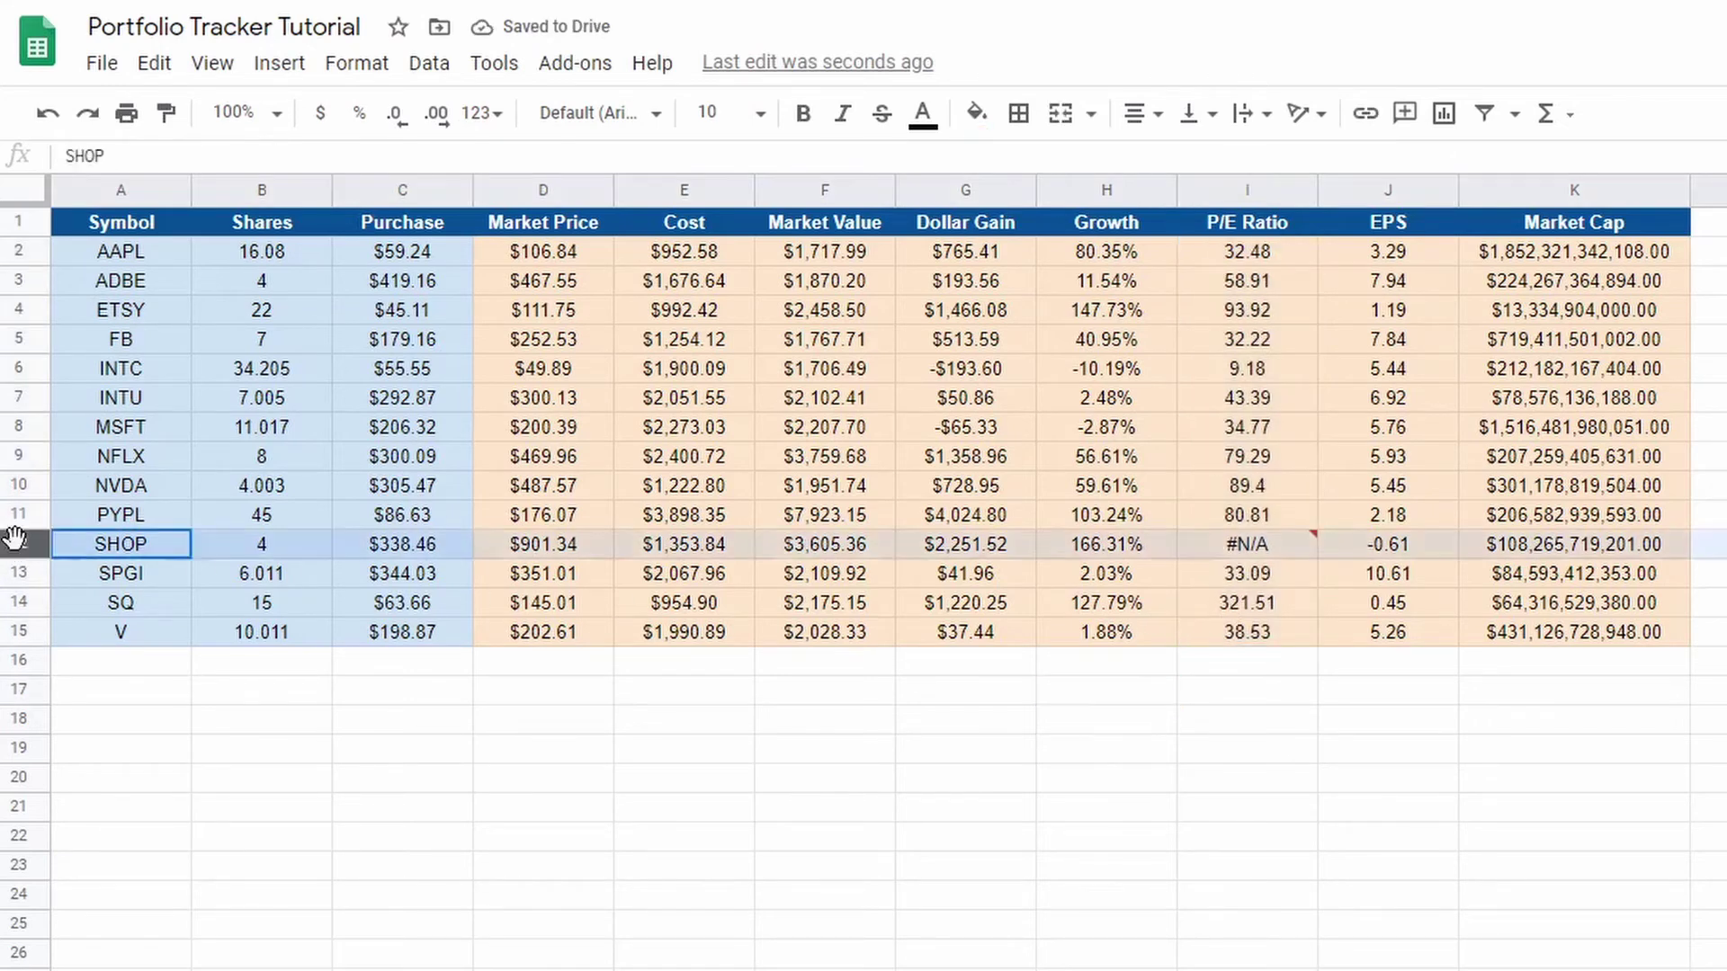
pyautogui.moveTo(1271, 548)
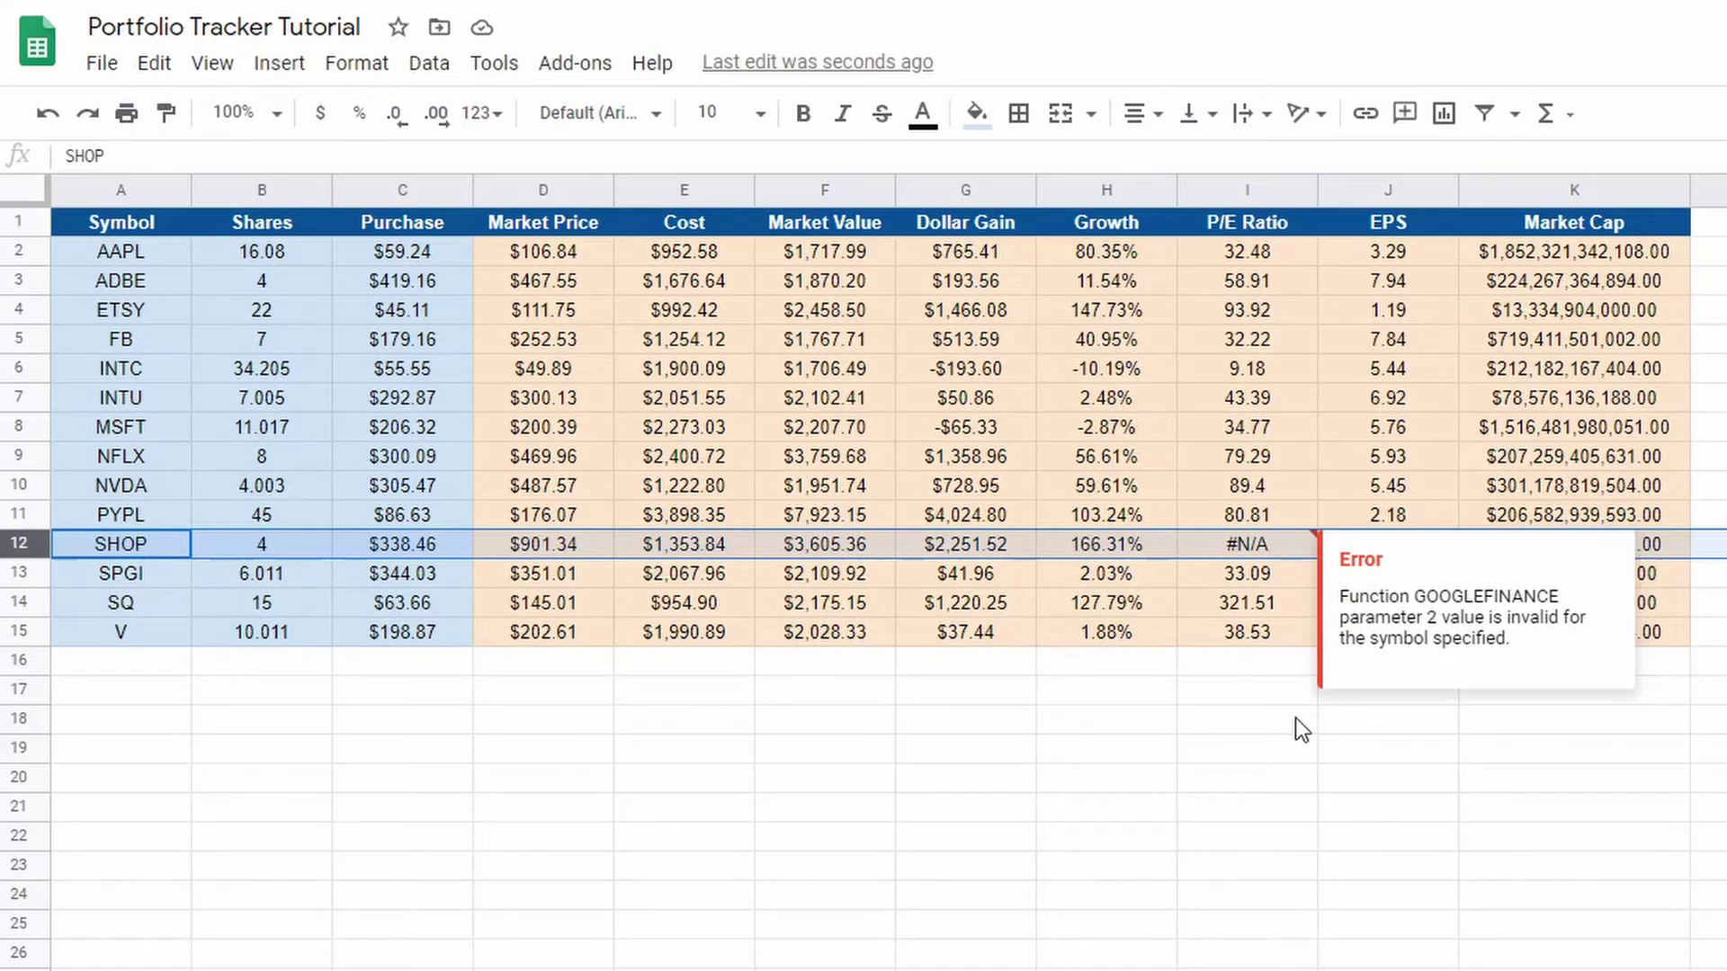
pyautogui.click(1222, 772)
pyautogui.click(1315, 537)
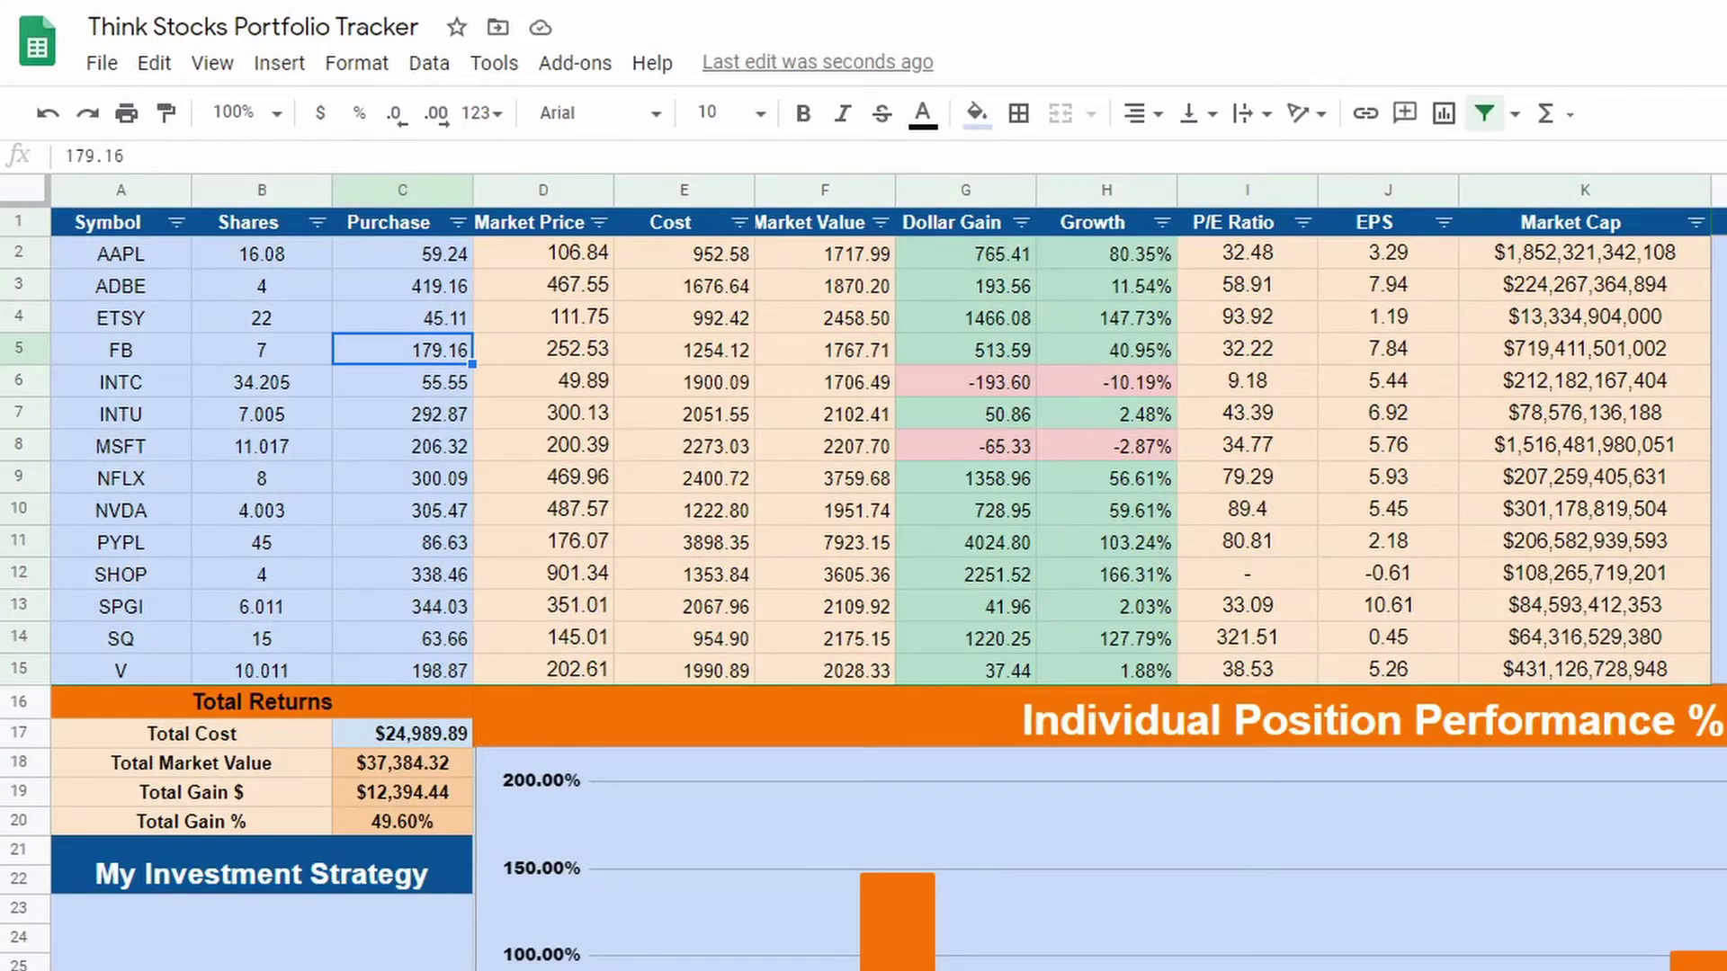
pyautogui.click(1220, 576)
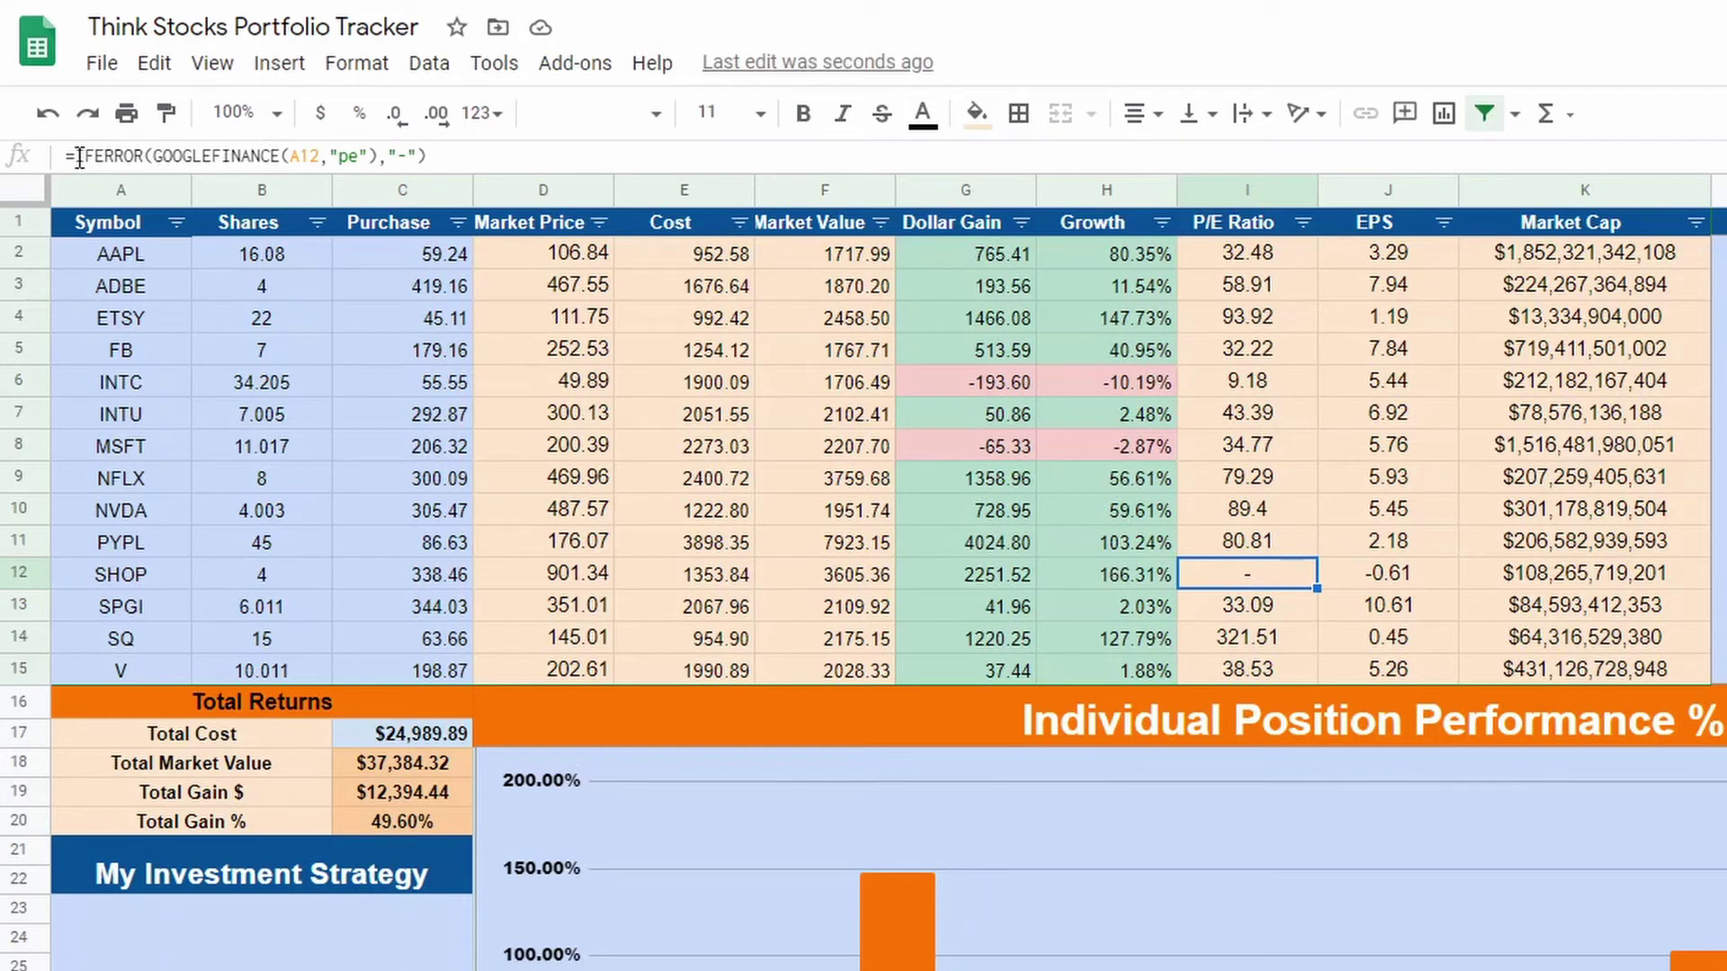
pyautogui.moveTo(79, 158); pyautogui.dragTo(135, 158)
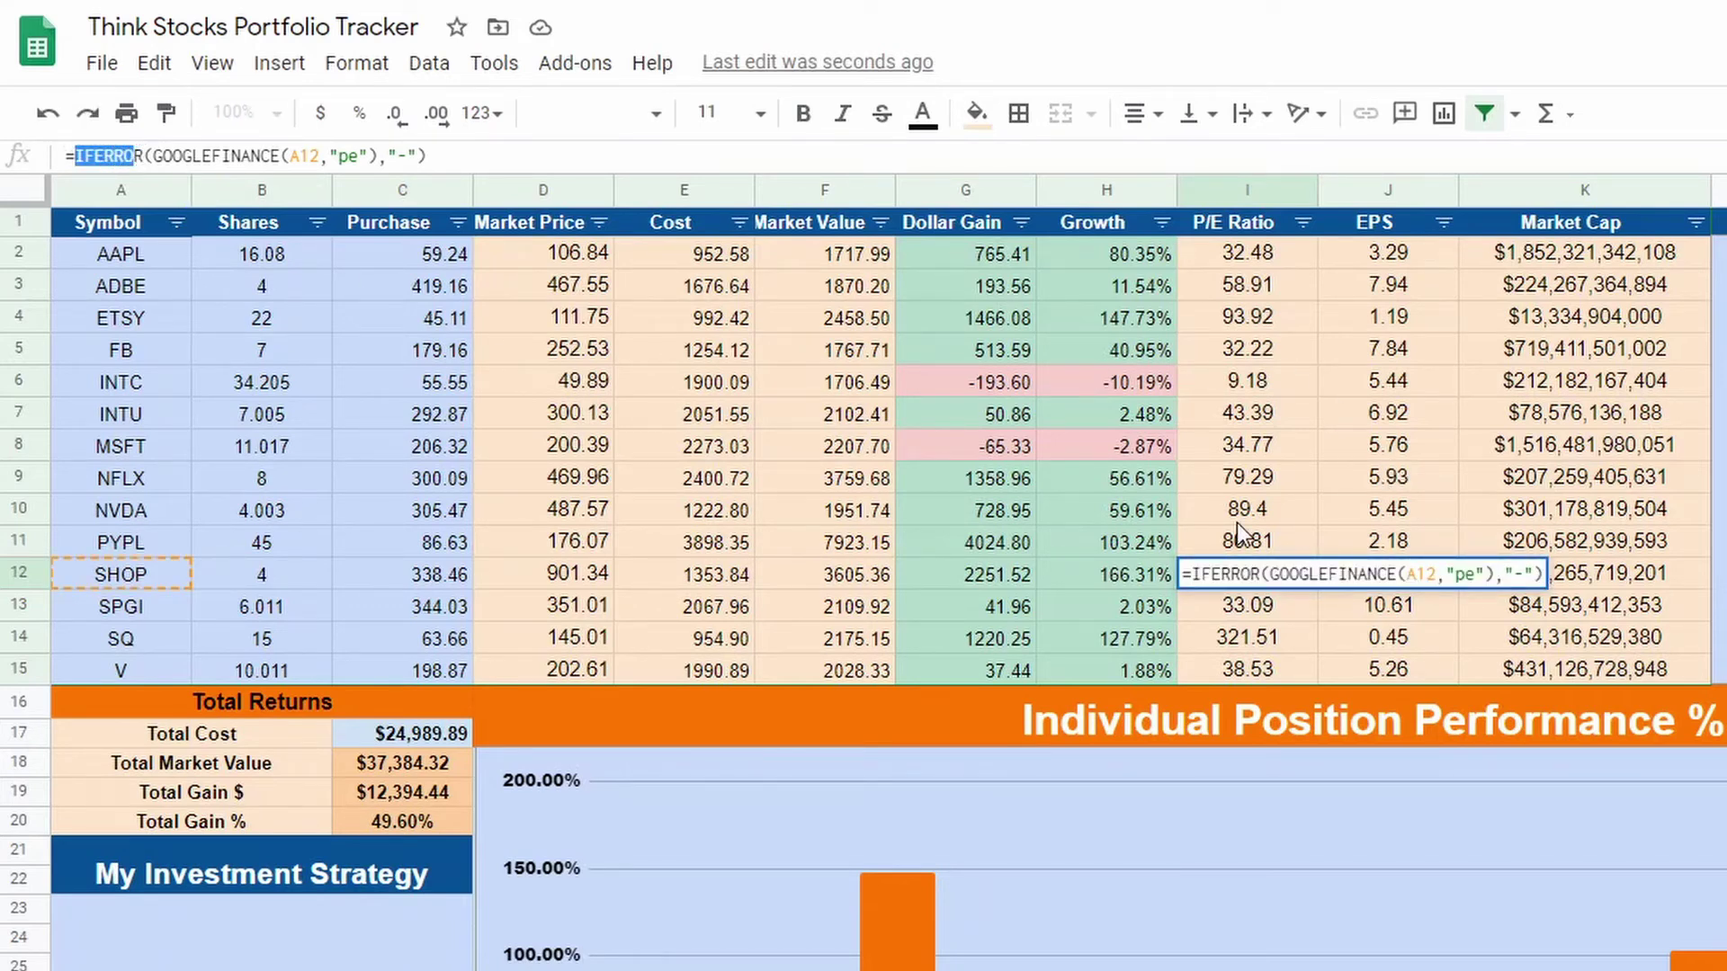
pyautogui.press('Return')
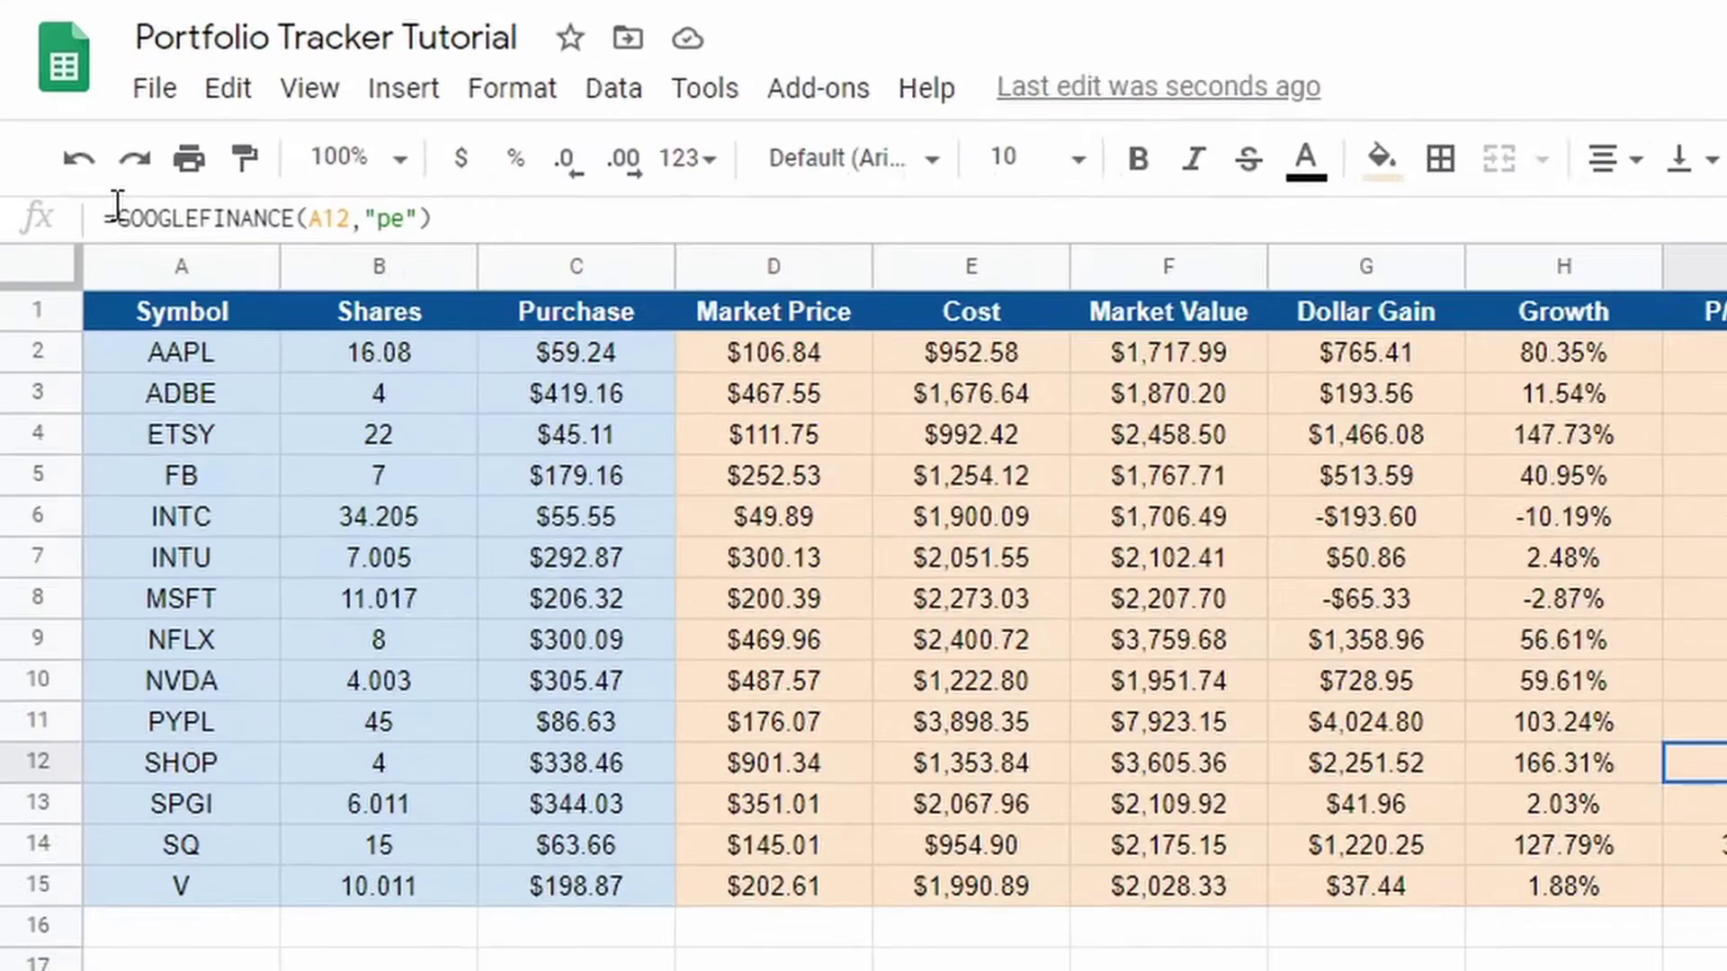
# Change SHOP's P/E formula in I12 to =IFERROR(GOOGLEFINANCE(A12,"pe"),"-")
pyautogui.click(70, 156)
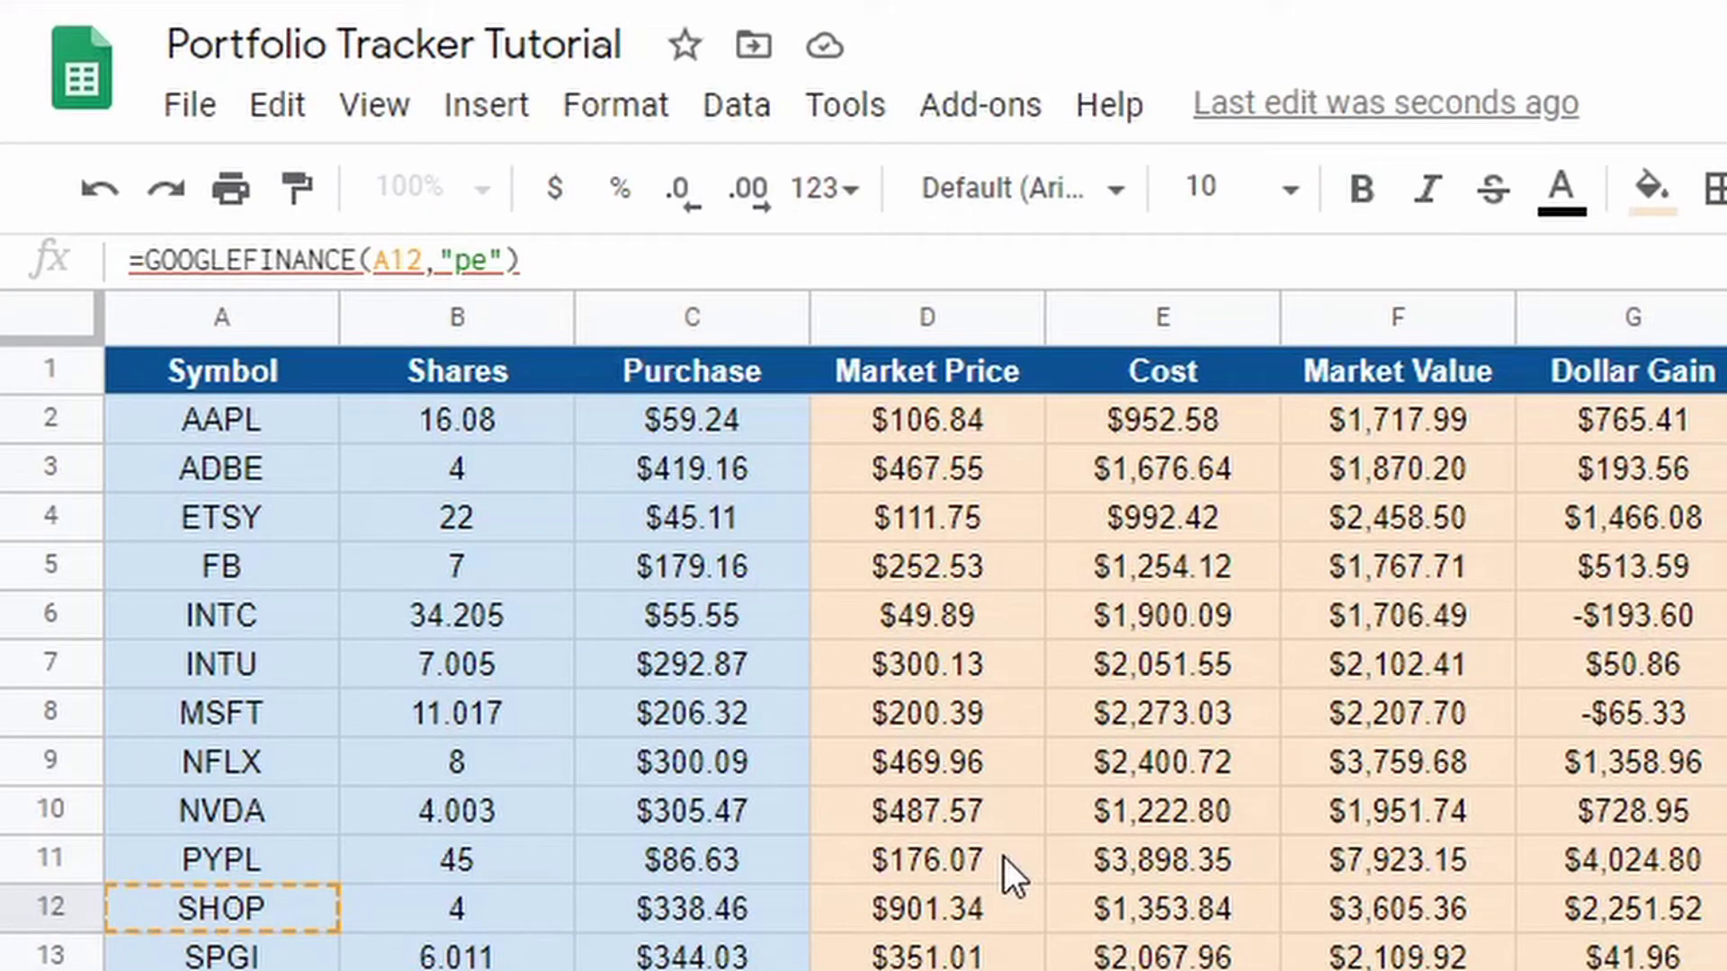
pyautogui.write('IFERROR')
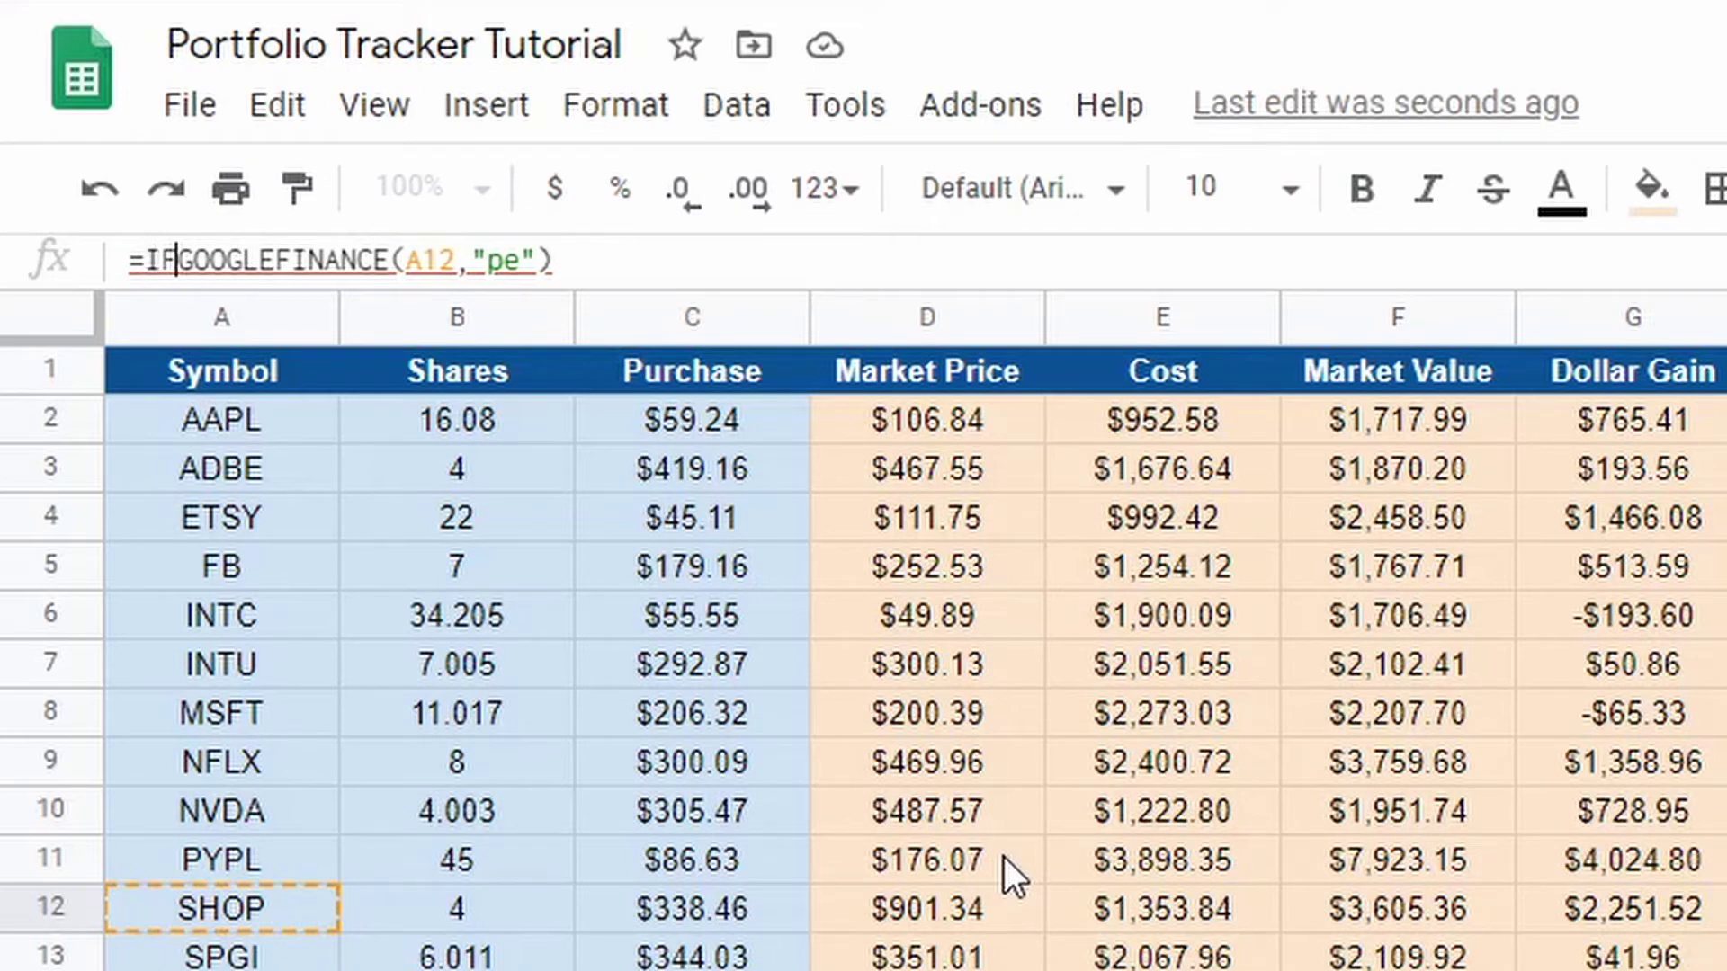
pyautogui.write('(')
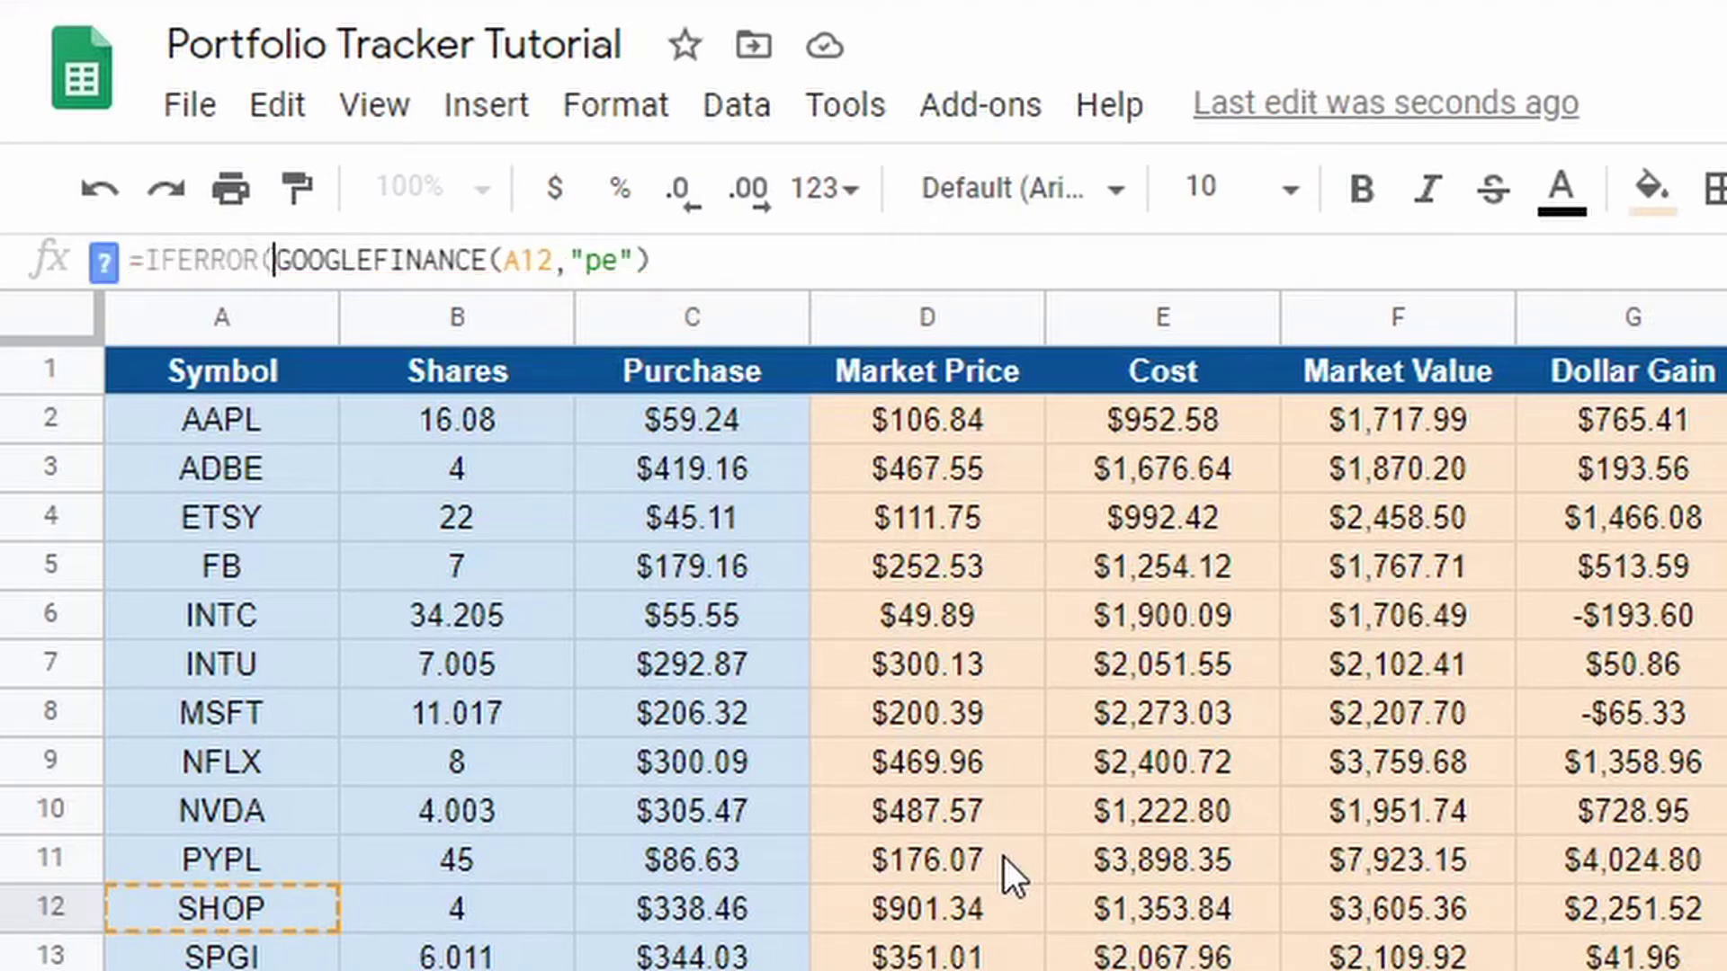
pyautogui.click(658, 269)
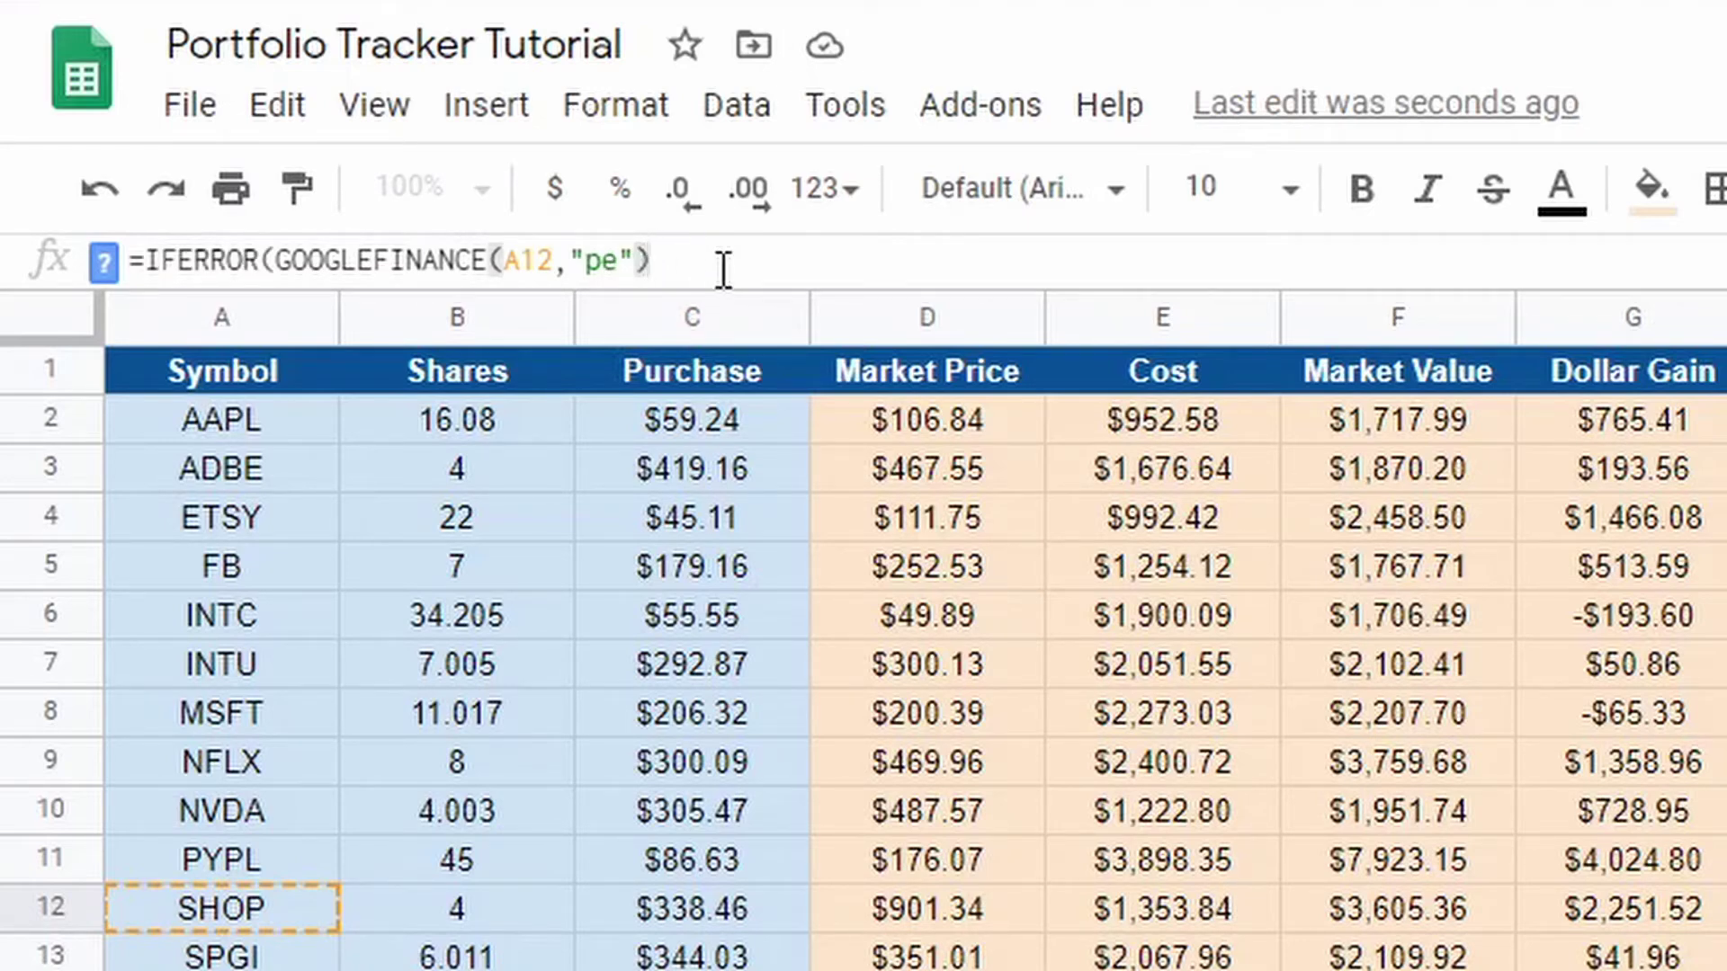
pyautogui.write(',')
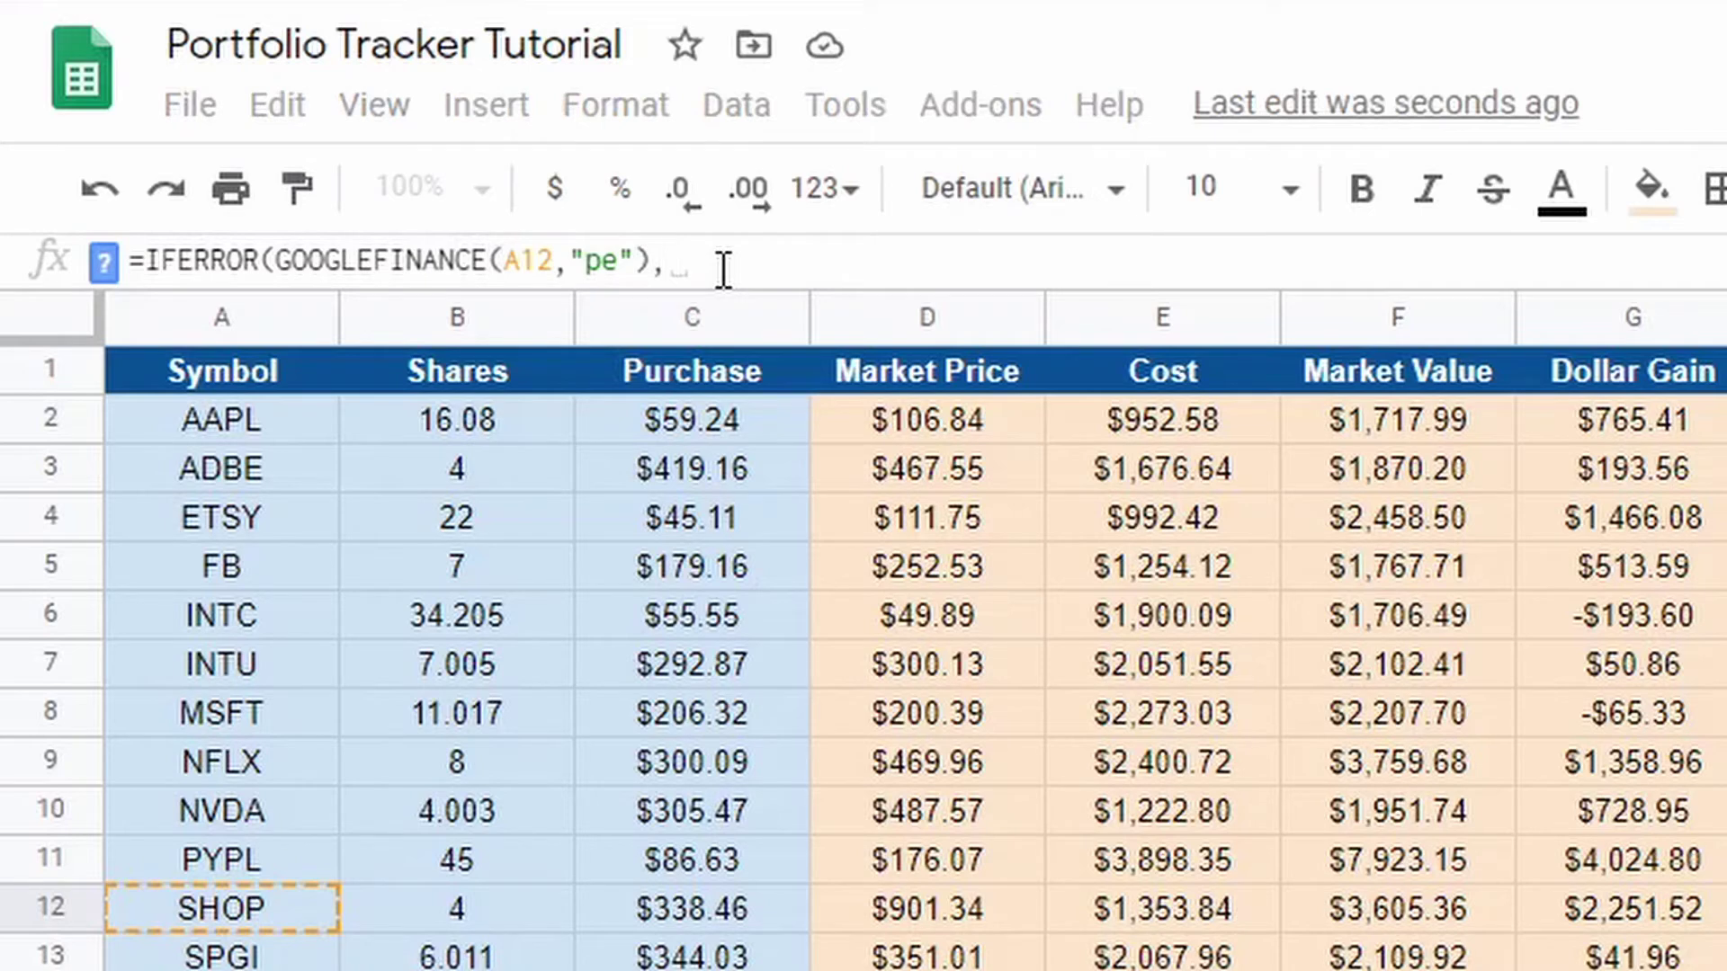
pyautogui.write('"-')
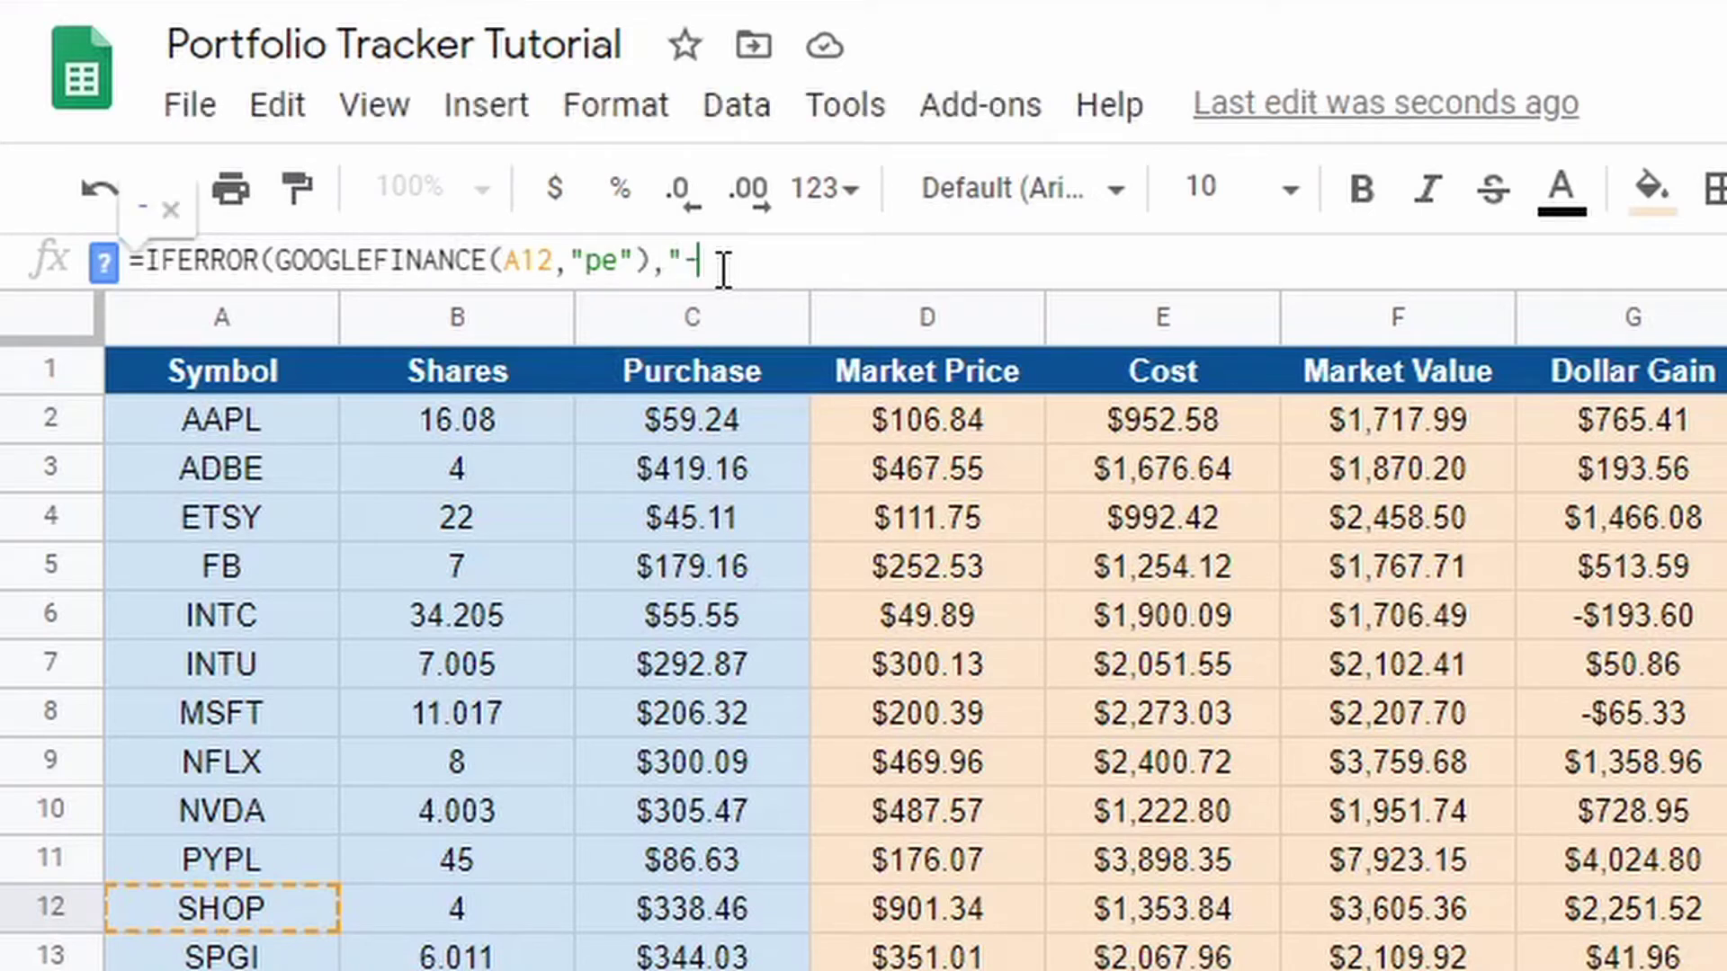
pyautogui.write('")')
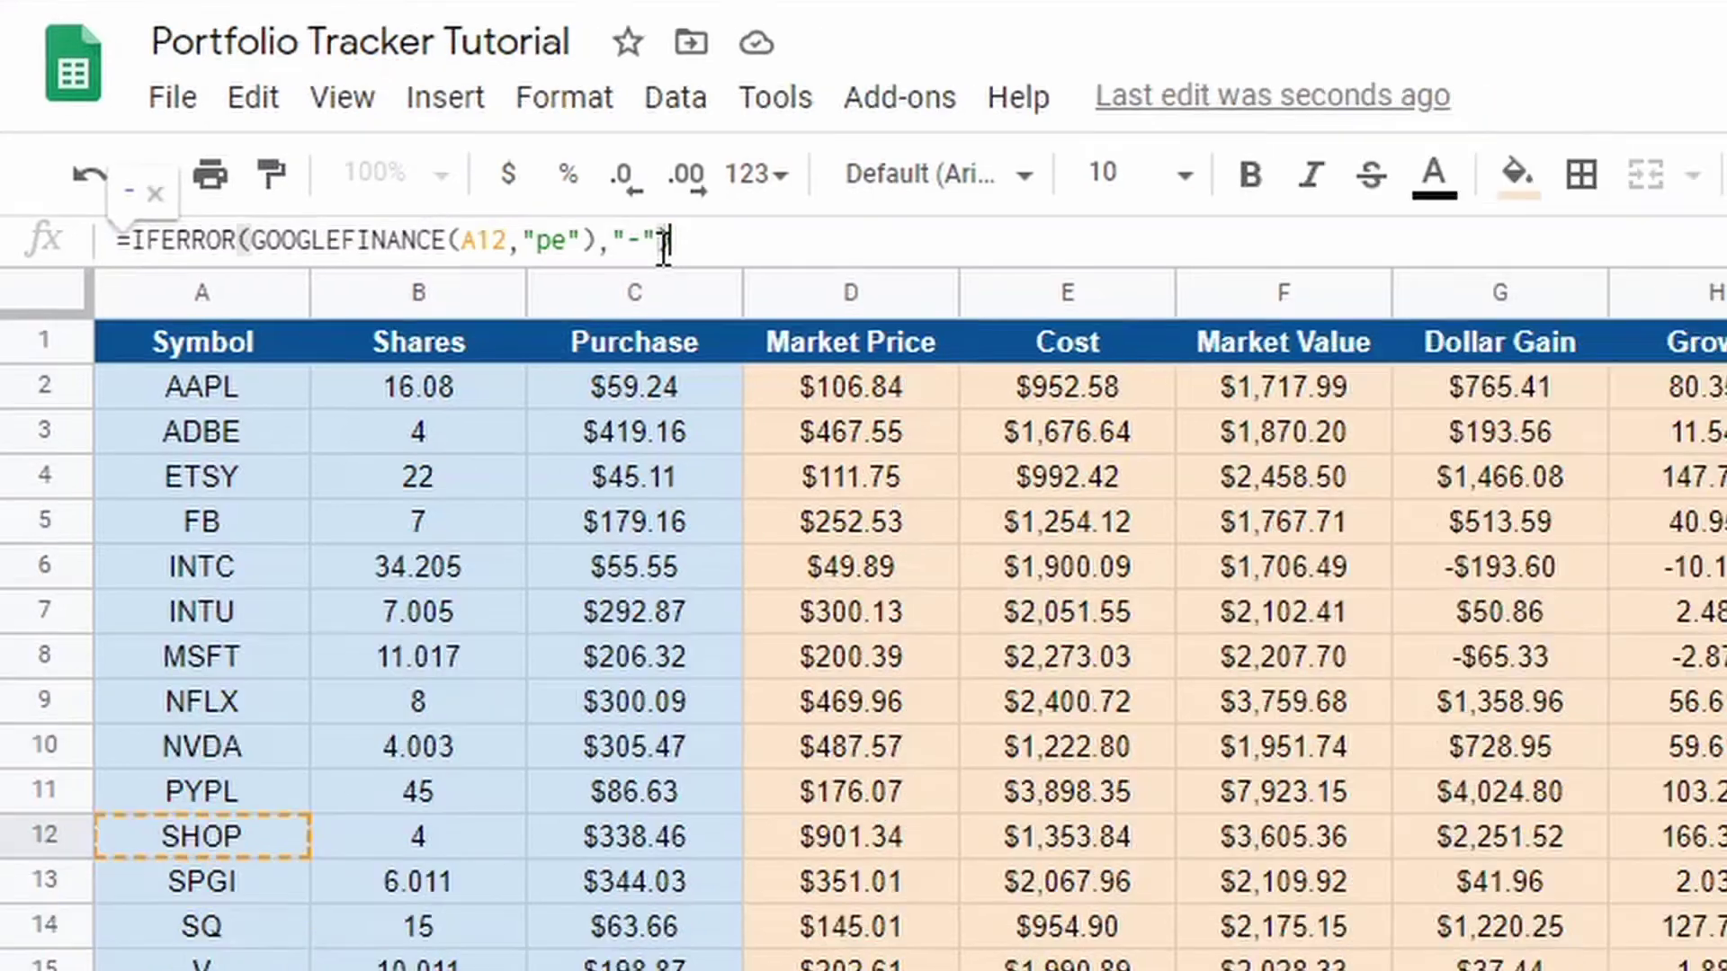
pyautogui.press('Return')
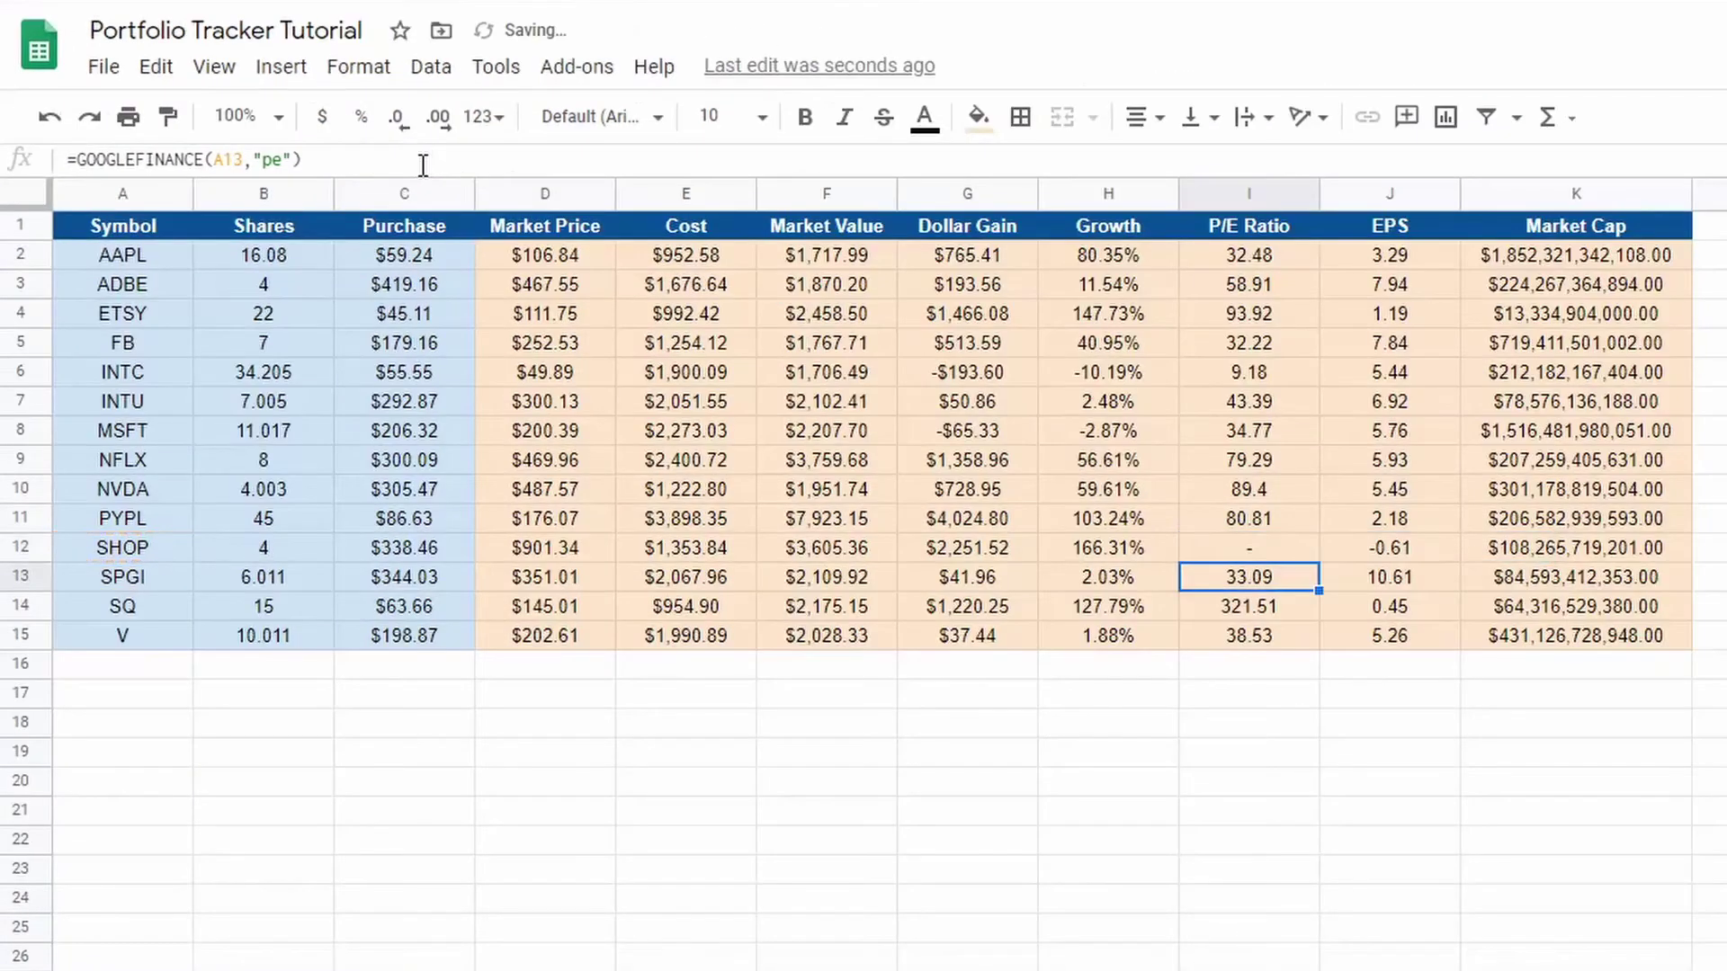
# Copy the IFERROR P/E formula up to I2 and check the copied formulas
pyautogui.click(1194, 547)
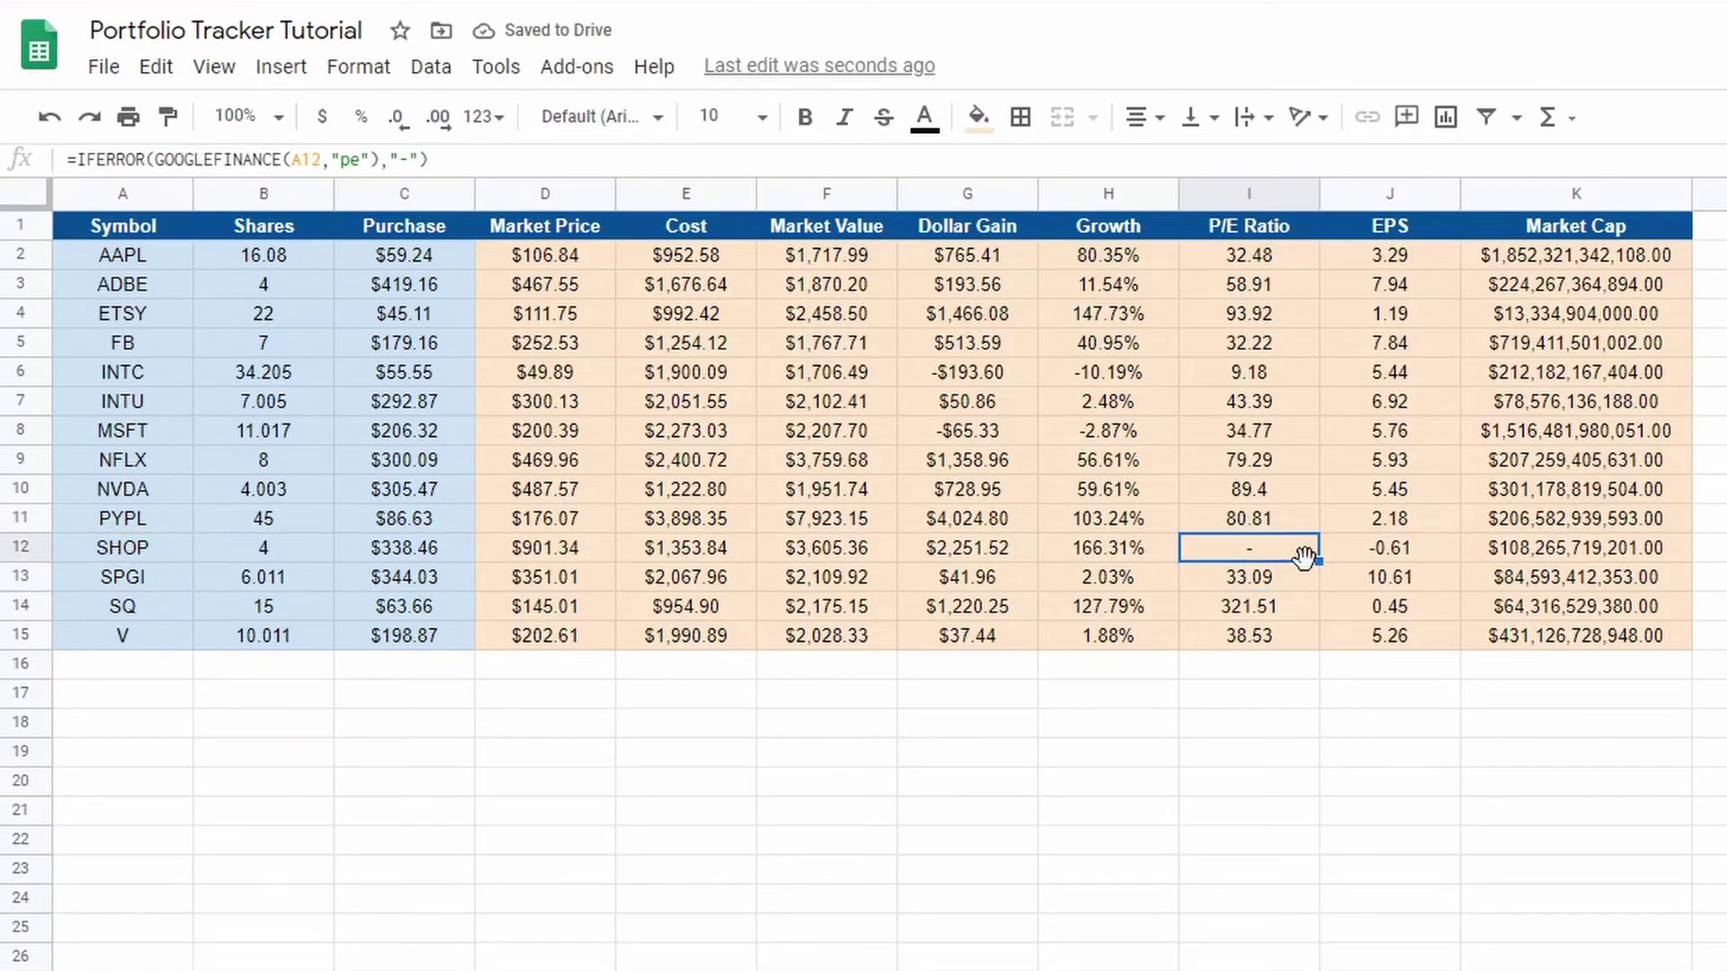
pyautogui.moveTo(1319, 559); pyautogui.dragTo(1314, 262)
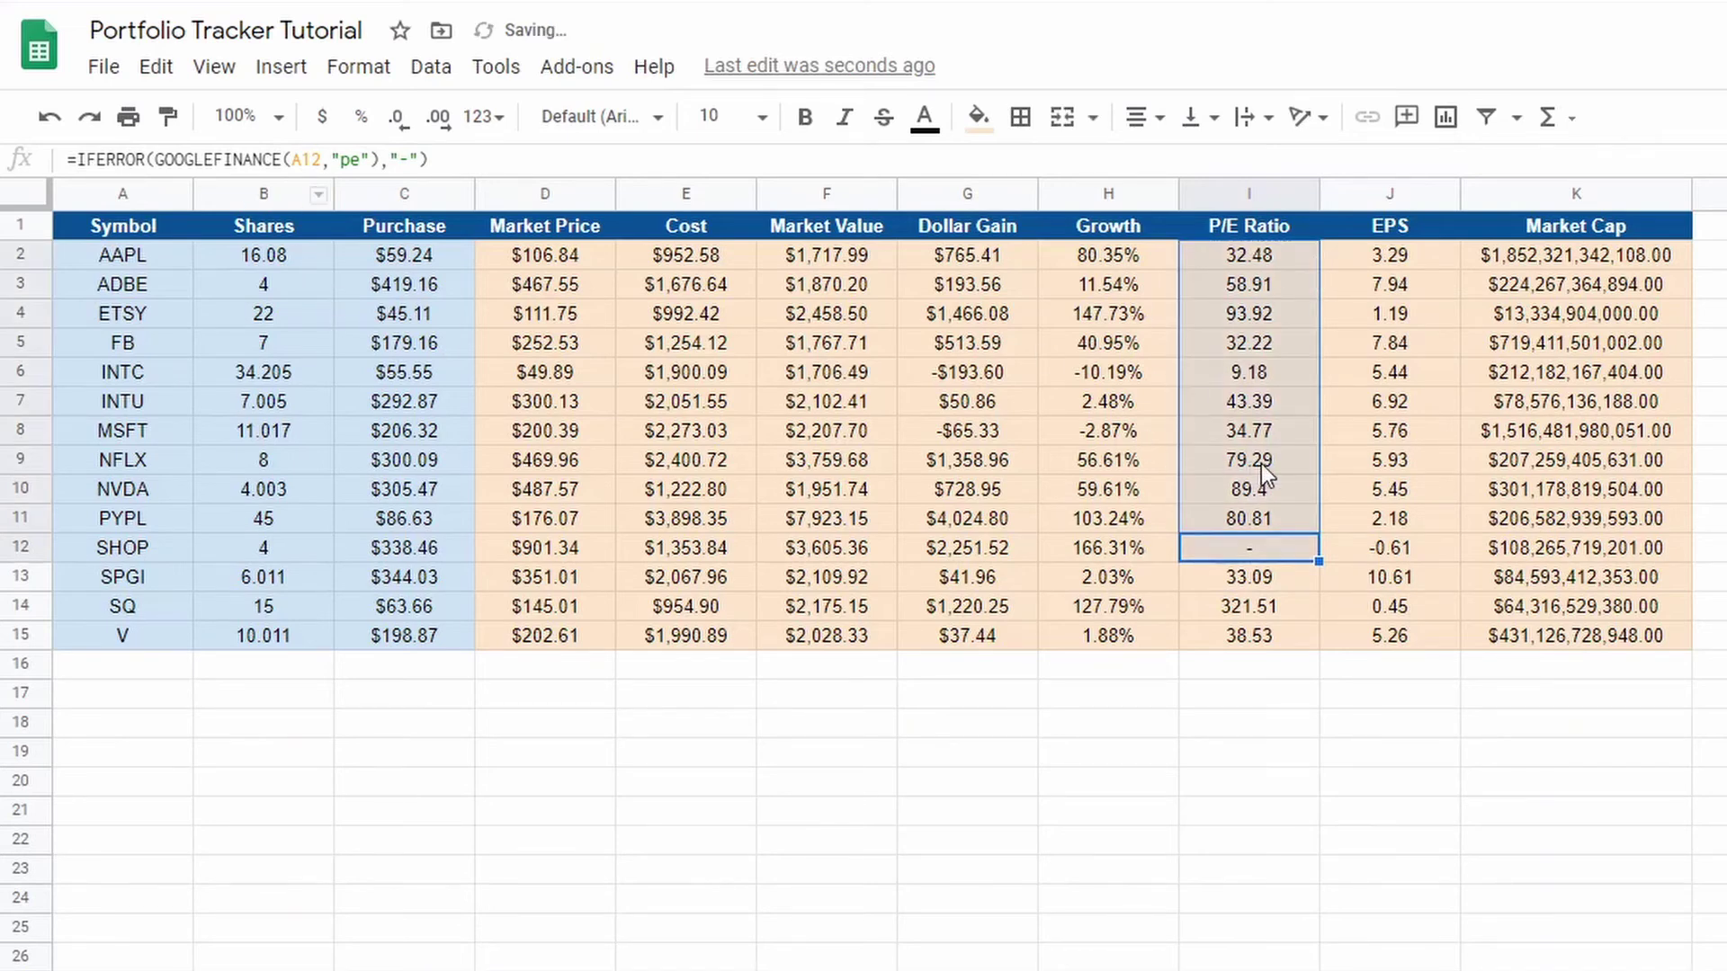
pyautogui.click(1256, 405)
pyautogui.click(1255, 351)
pyautogui.click(1254, 320)
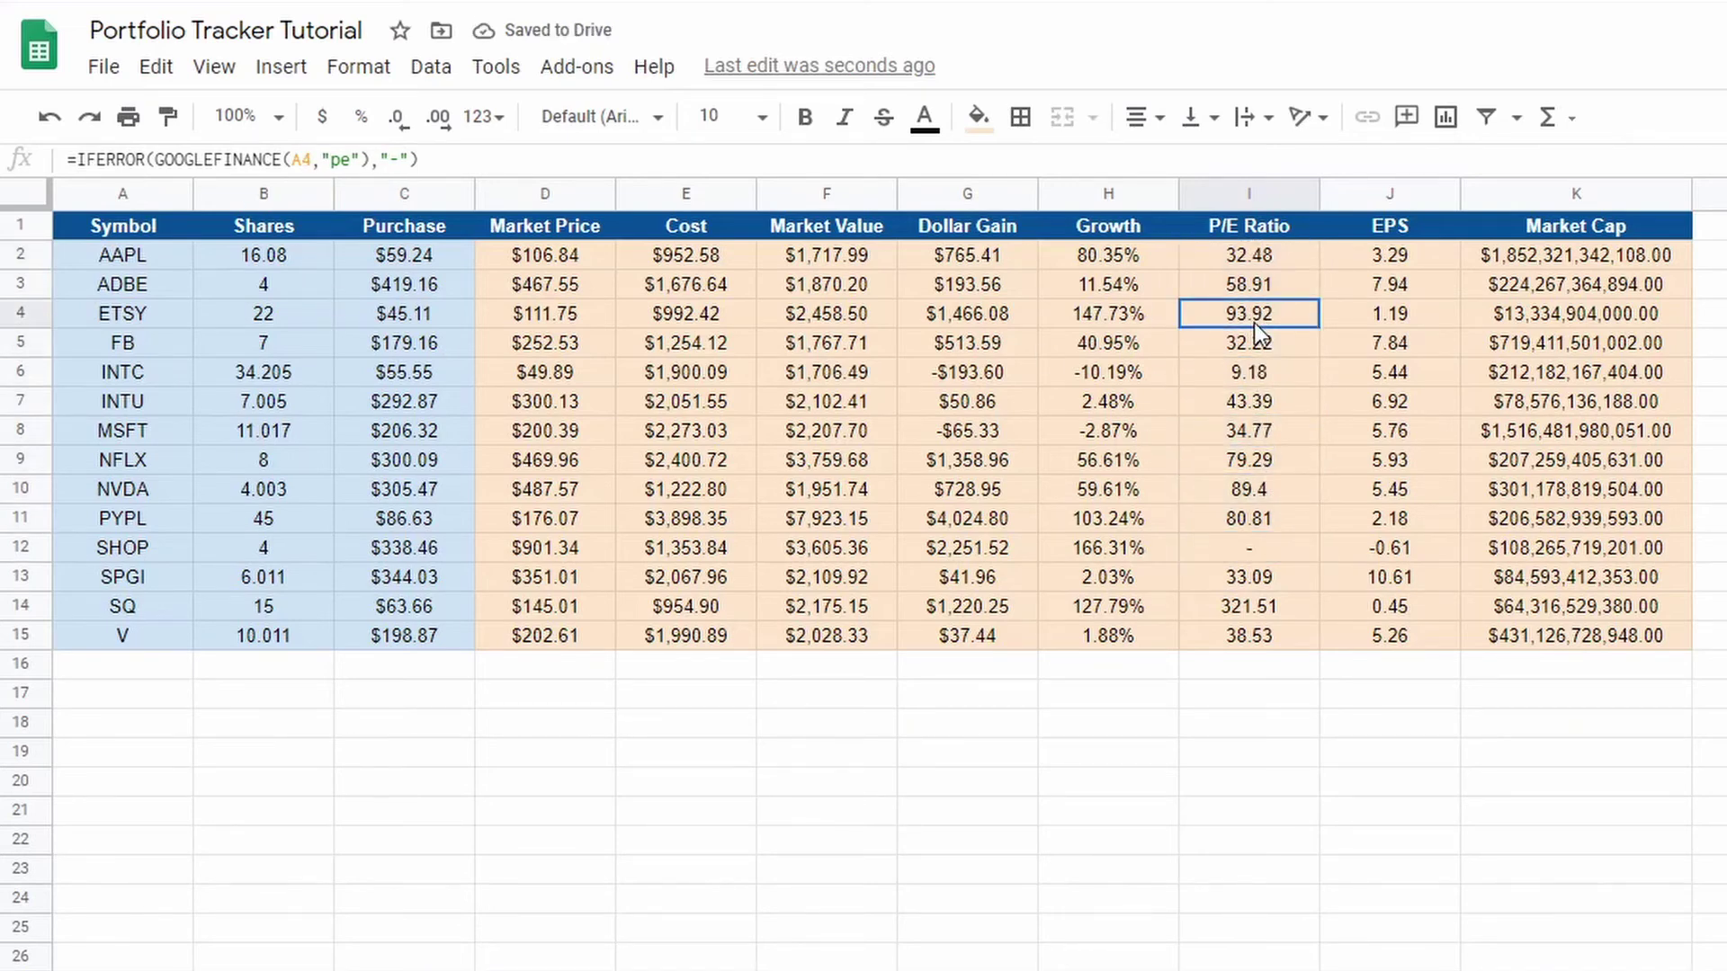
pyautogui.click(1248, 530)
pyautogui.click(1250, 556)
pyautogui.click(1251, 584)
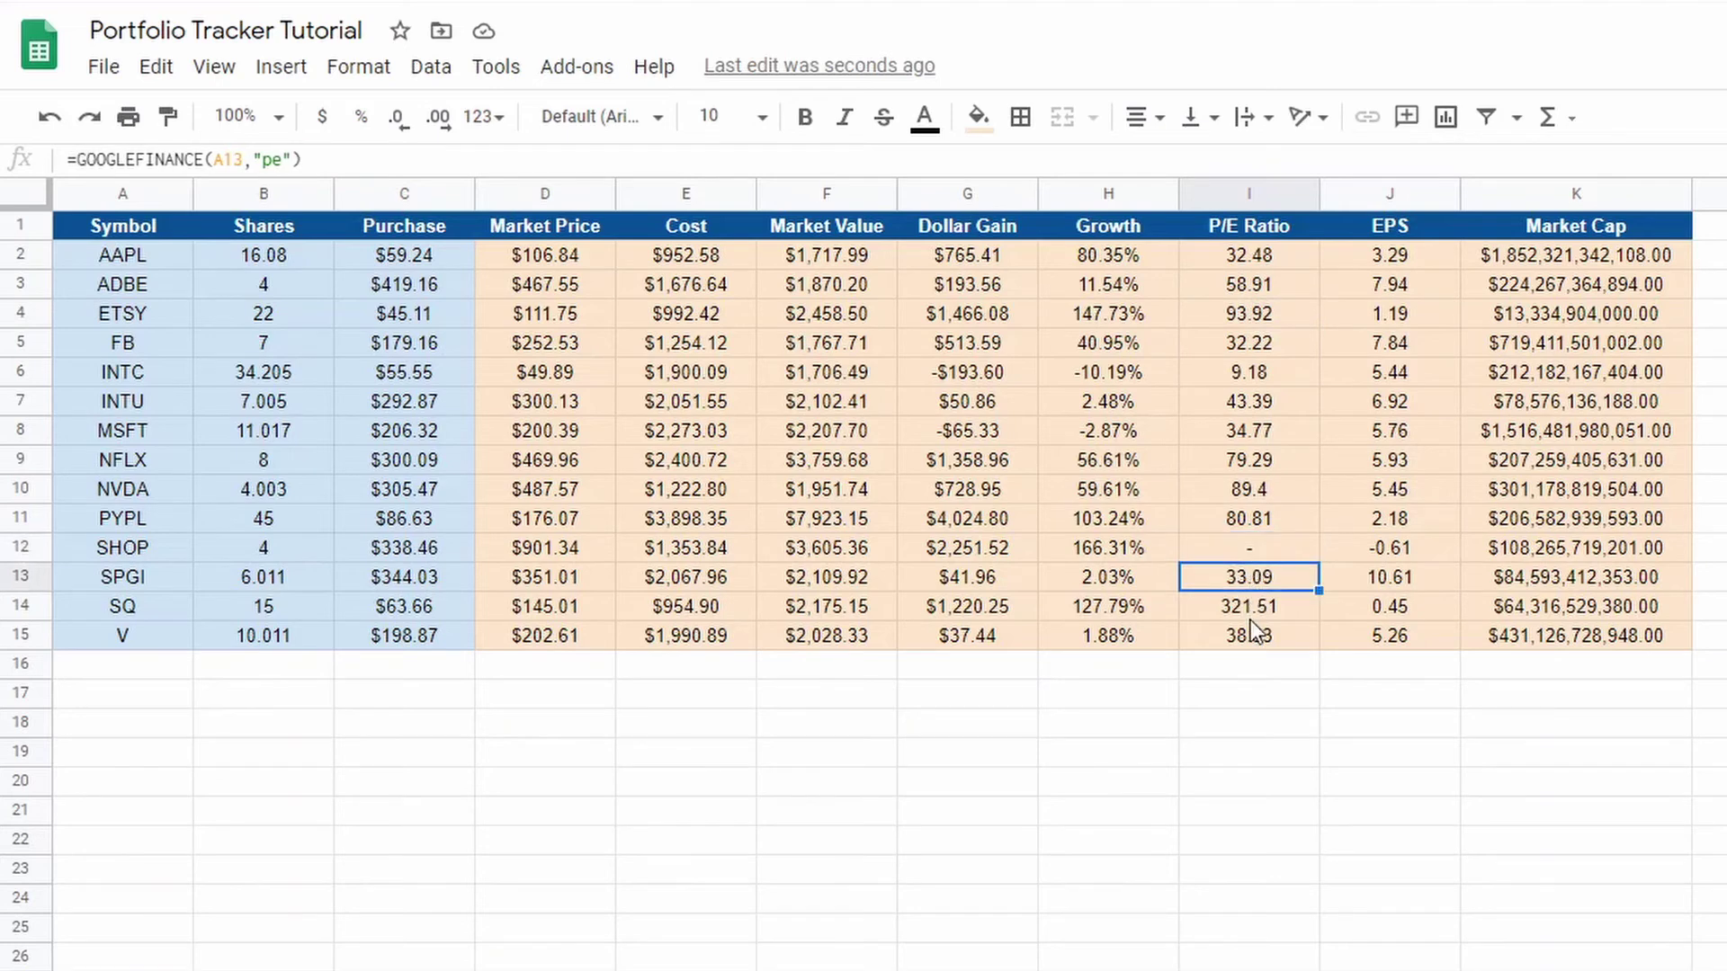
pyautogui.click(1251, 635)
pyautogui.click(1247, 606)
pyautogui.click(1248, 581)
# Copy the IFERROR P/E formula from I12 down to I15
pyautogui.click(1259, 556)
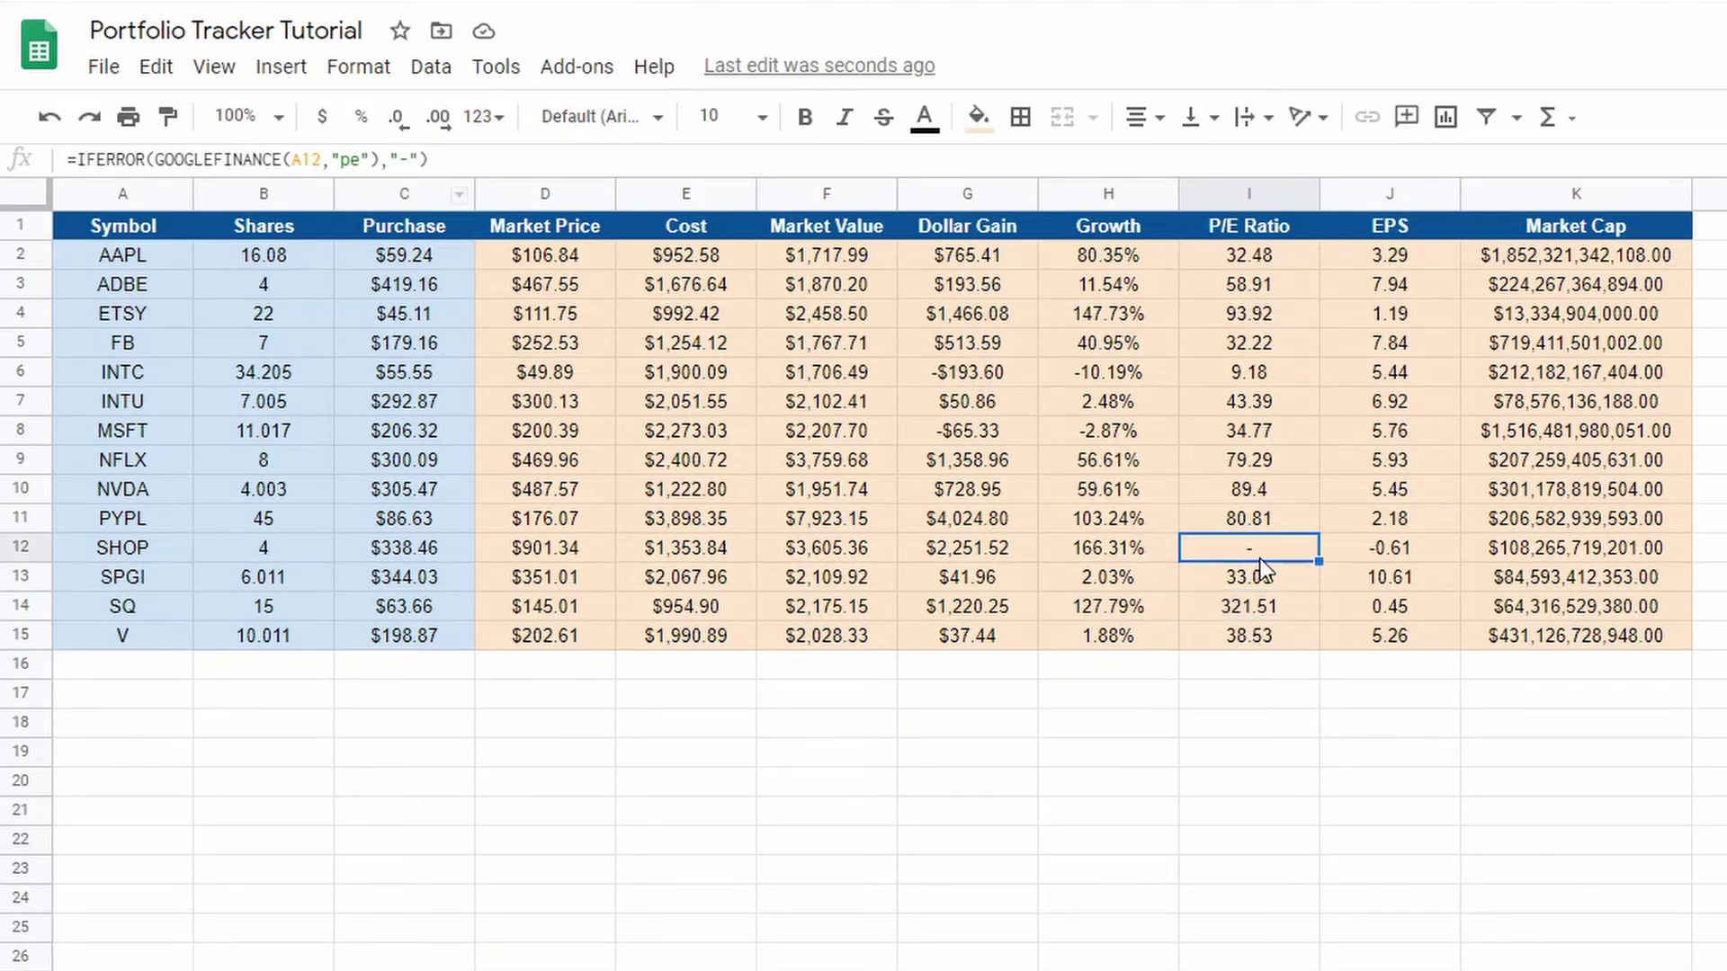
pyautogui.moveTo(1317, 557); pyautogui.dragTo(1330, 643)
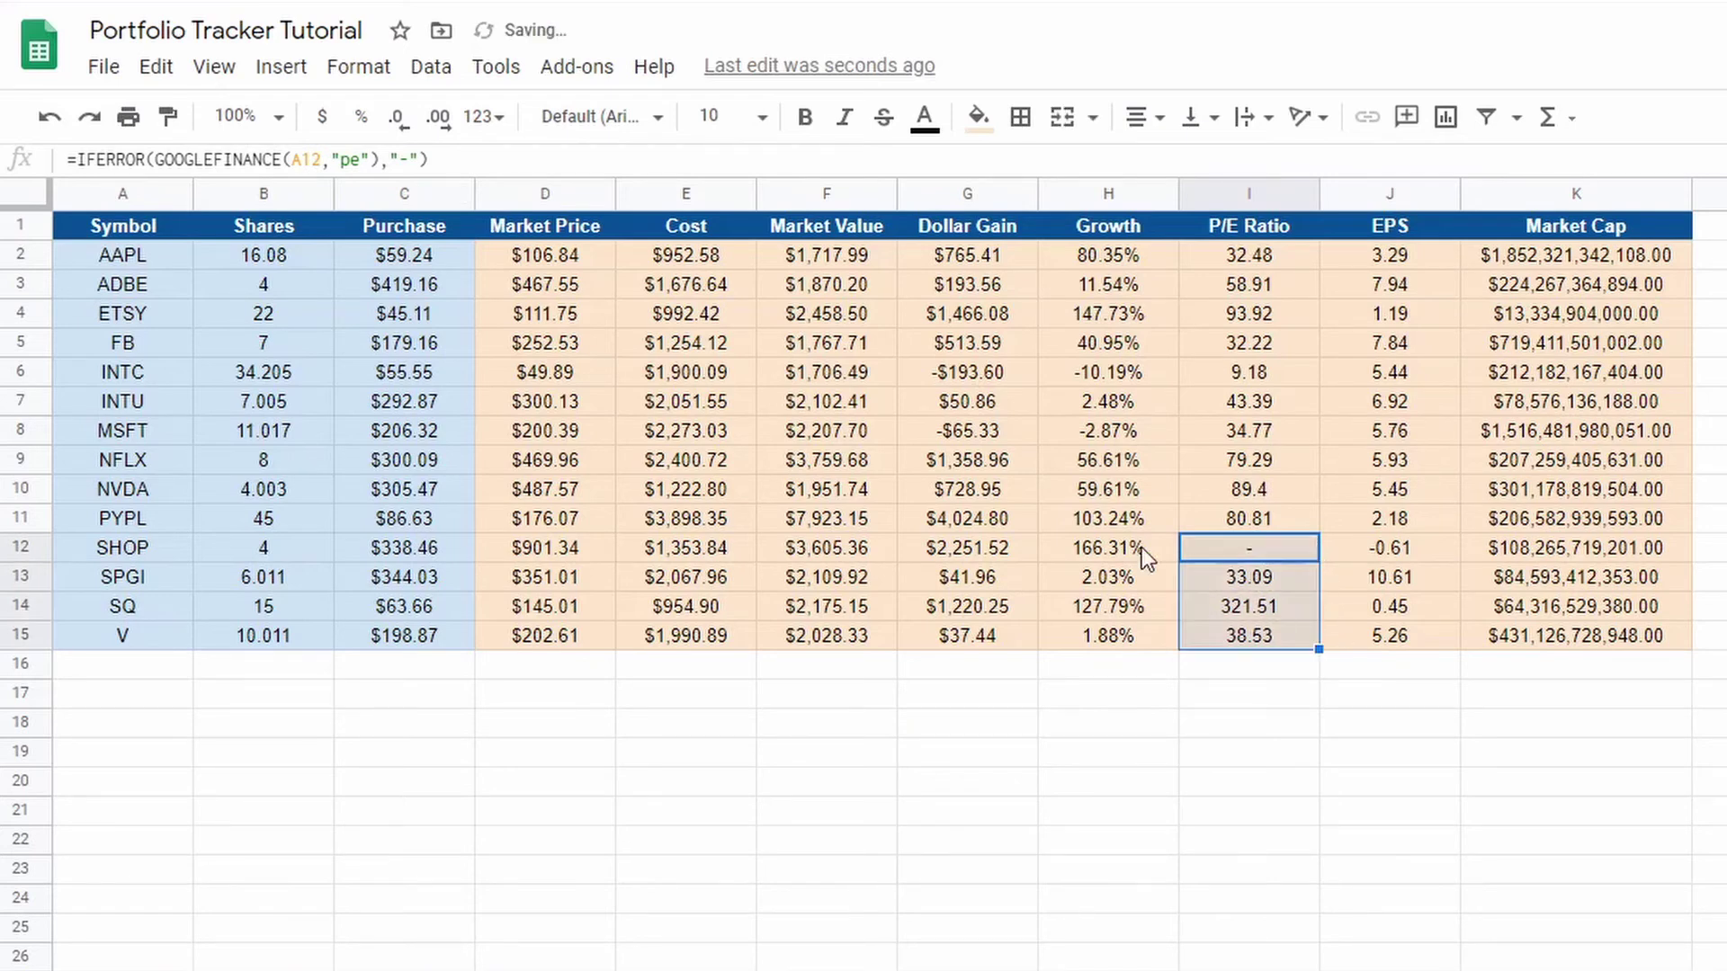
pyautogui.click(1279, 468)
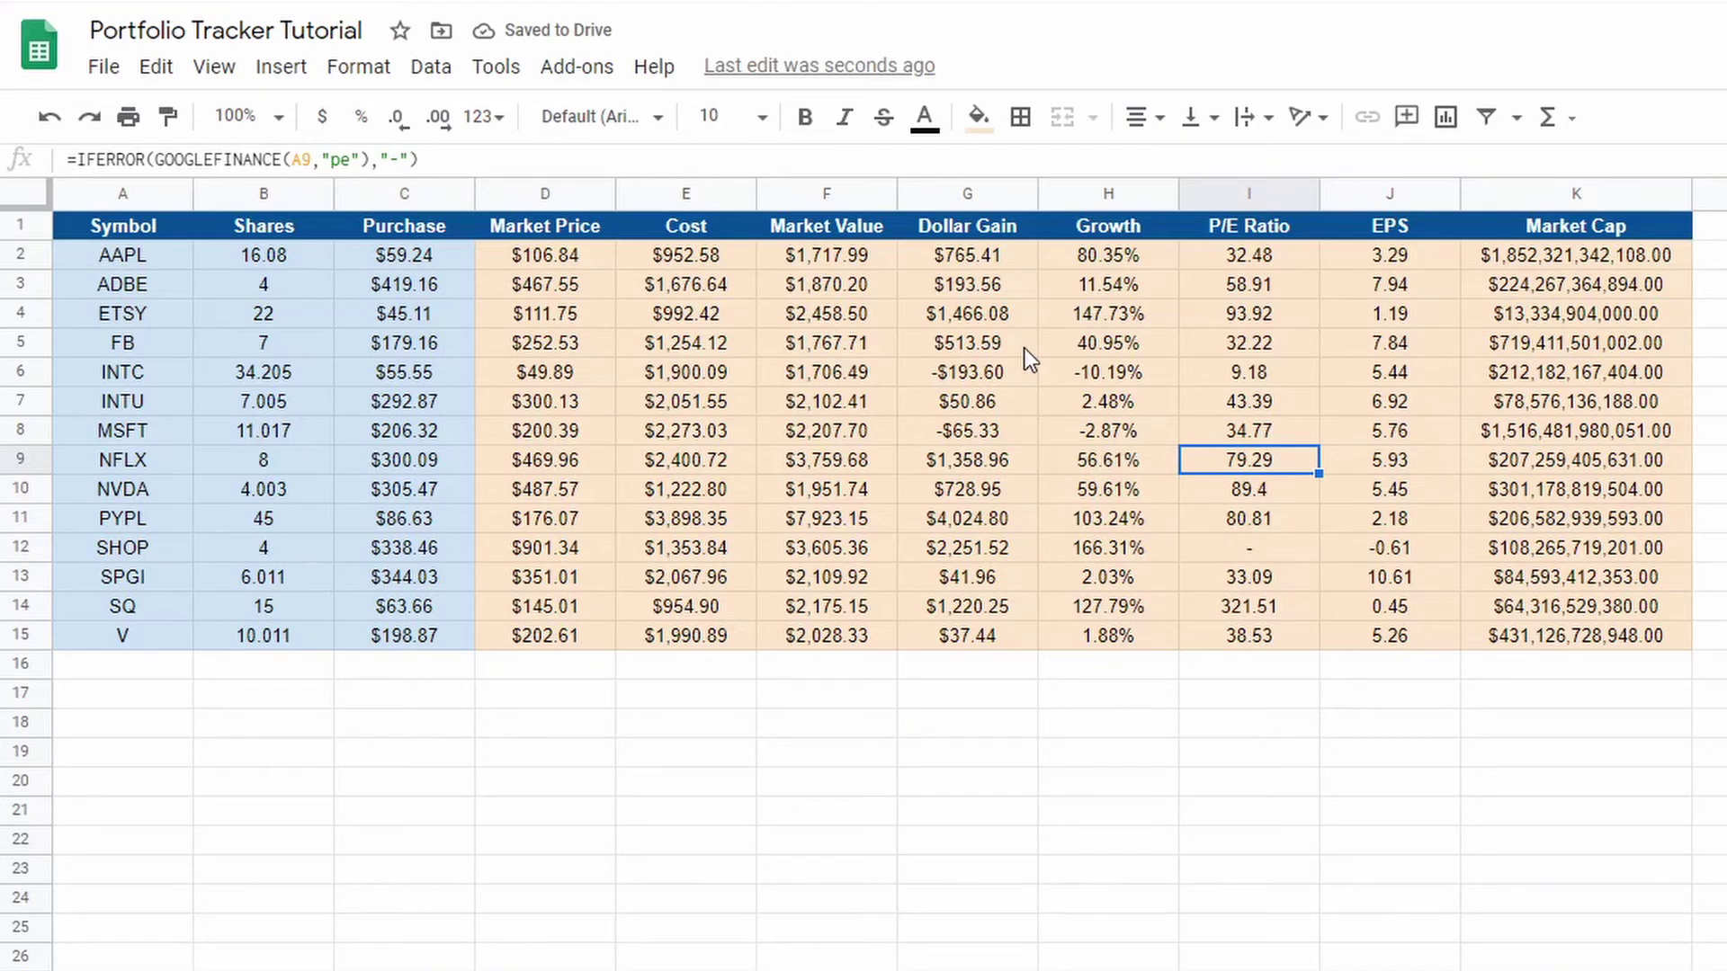
# Select the Dollar Gain and Growth columns G:H and start a conditional formatting rule
pyautogui.moveTo(946, 259); pyautogui.dragTo(1126, 637)
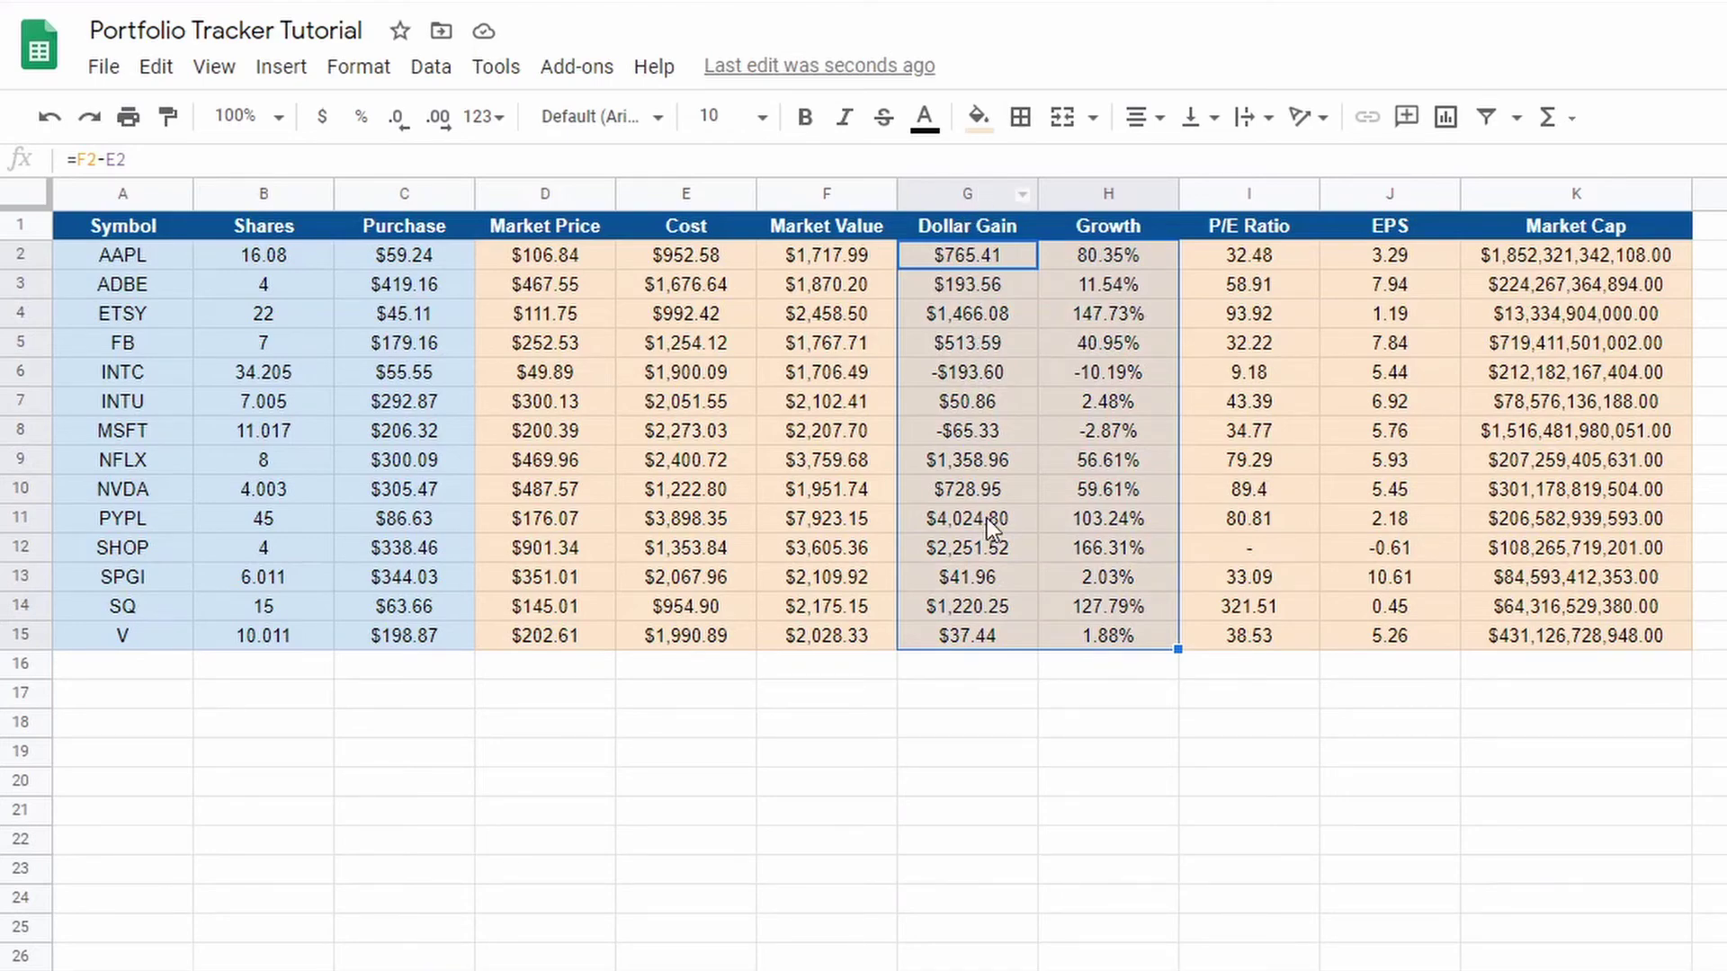
pyautogui.scroll(-10, 1005, 612)
pyautogui.scroll(10, 1000, 621)
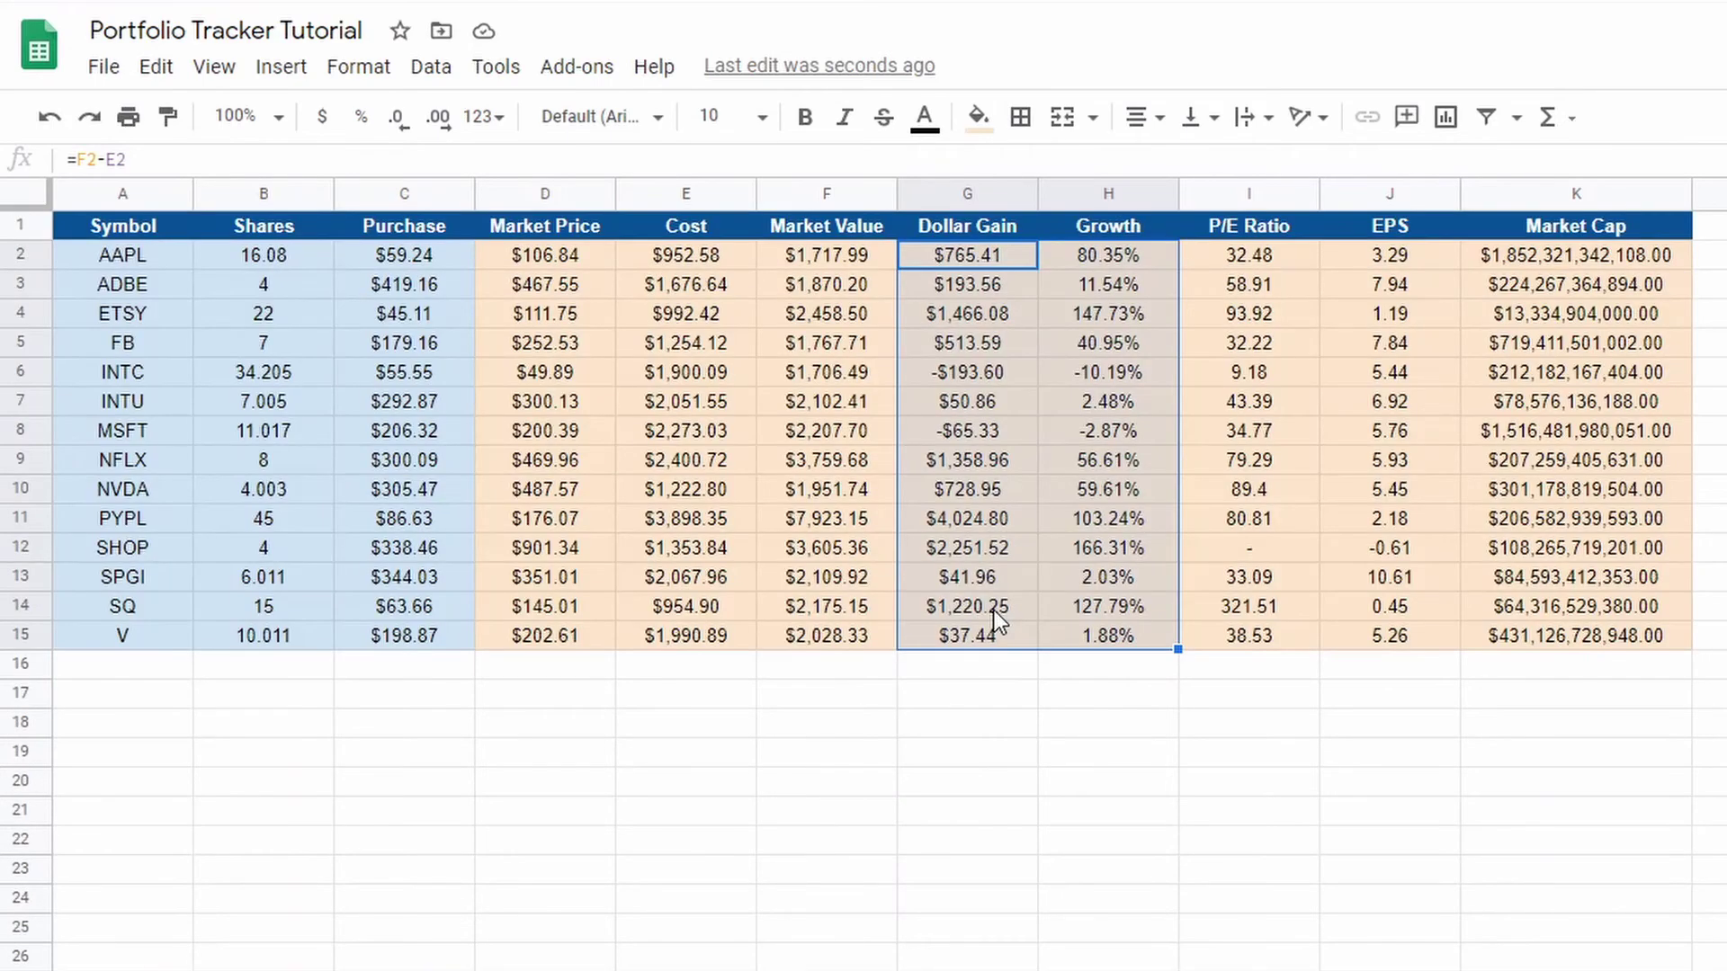
pyautogui.click(969, 555)
pyautogui.click(968, 189)
pyautogui.keyDown('shift'); pyautogui.click(1104, 184); pyautogui.keyUp('shift')
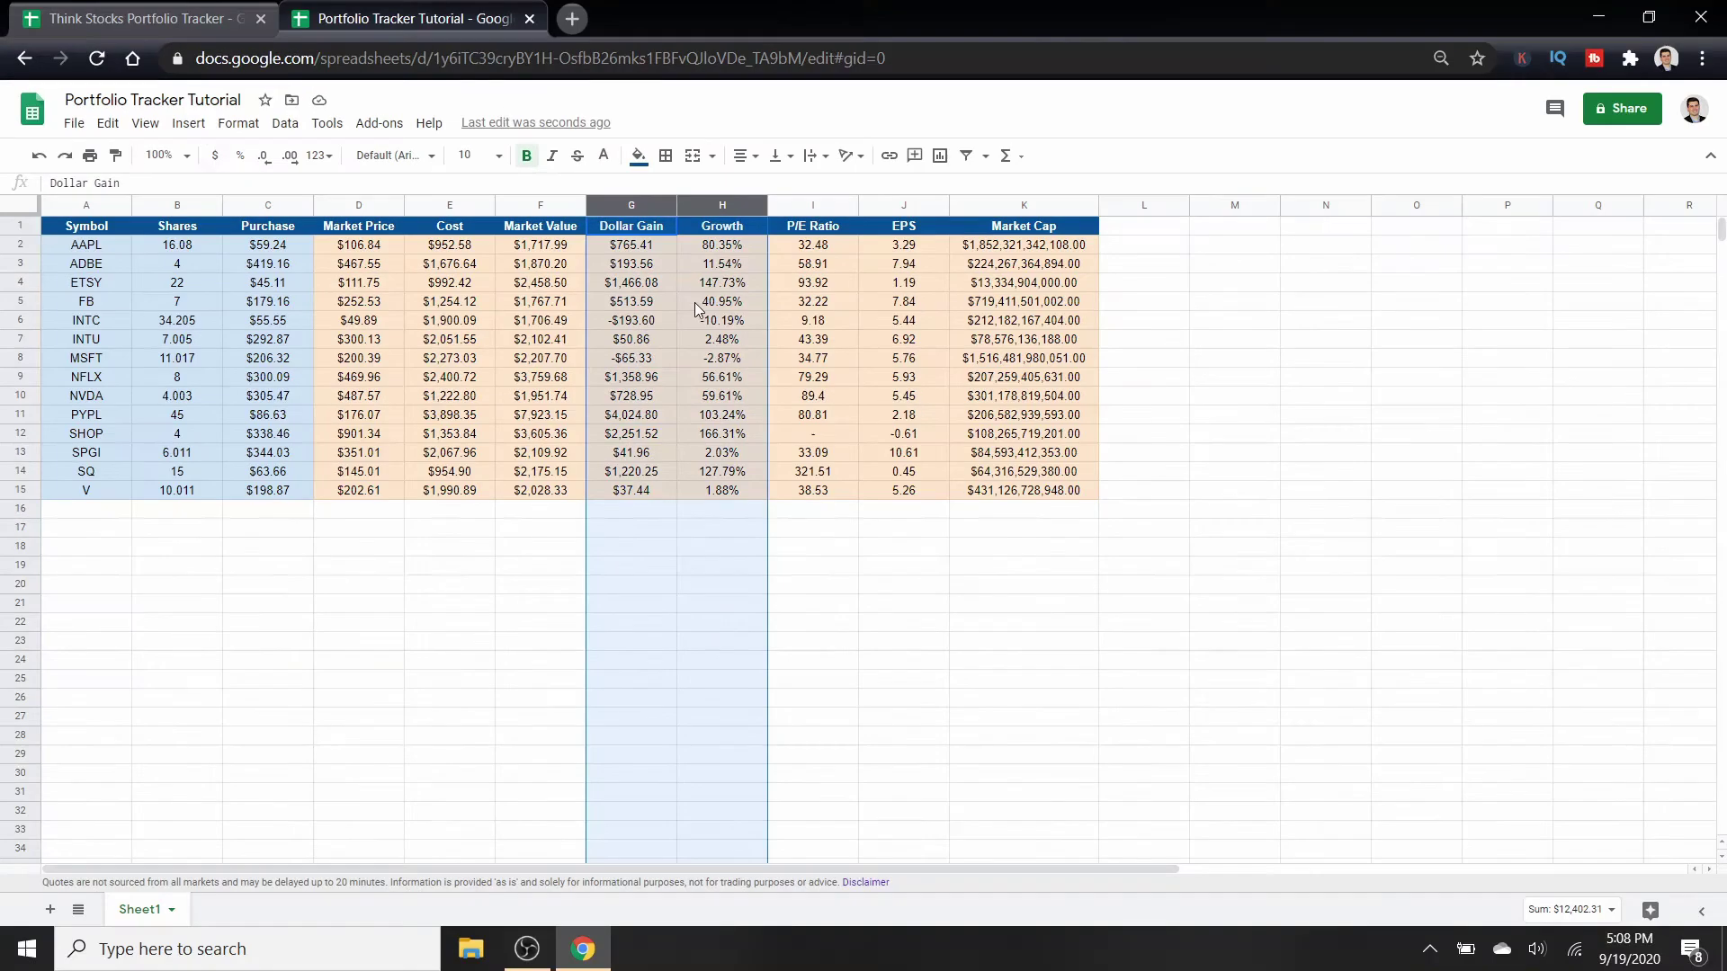
pyautogui.rightClick(1062, 325)
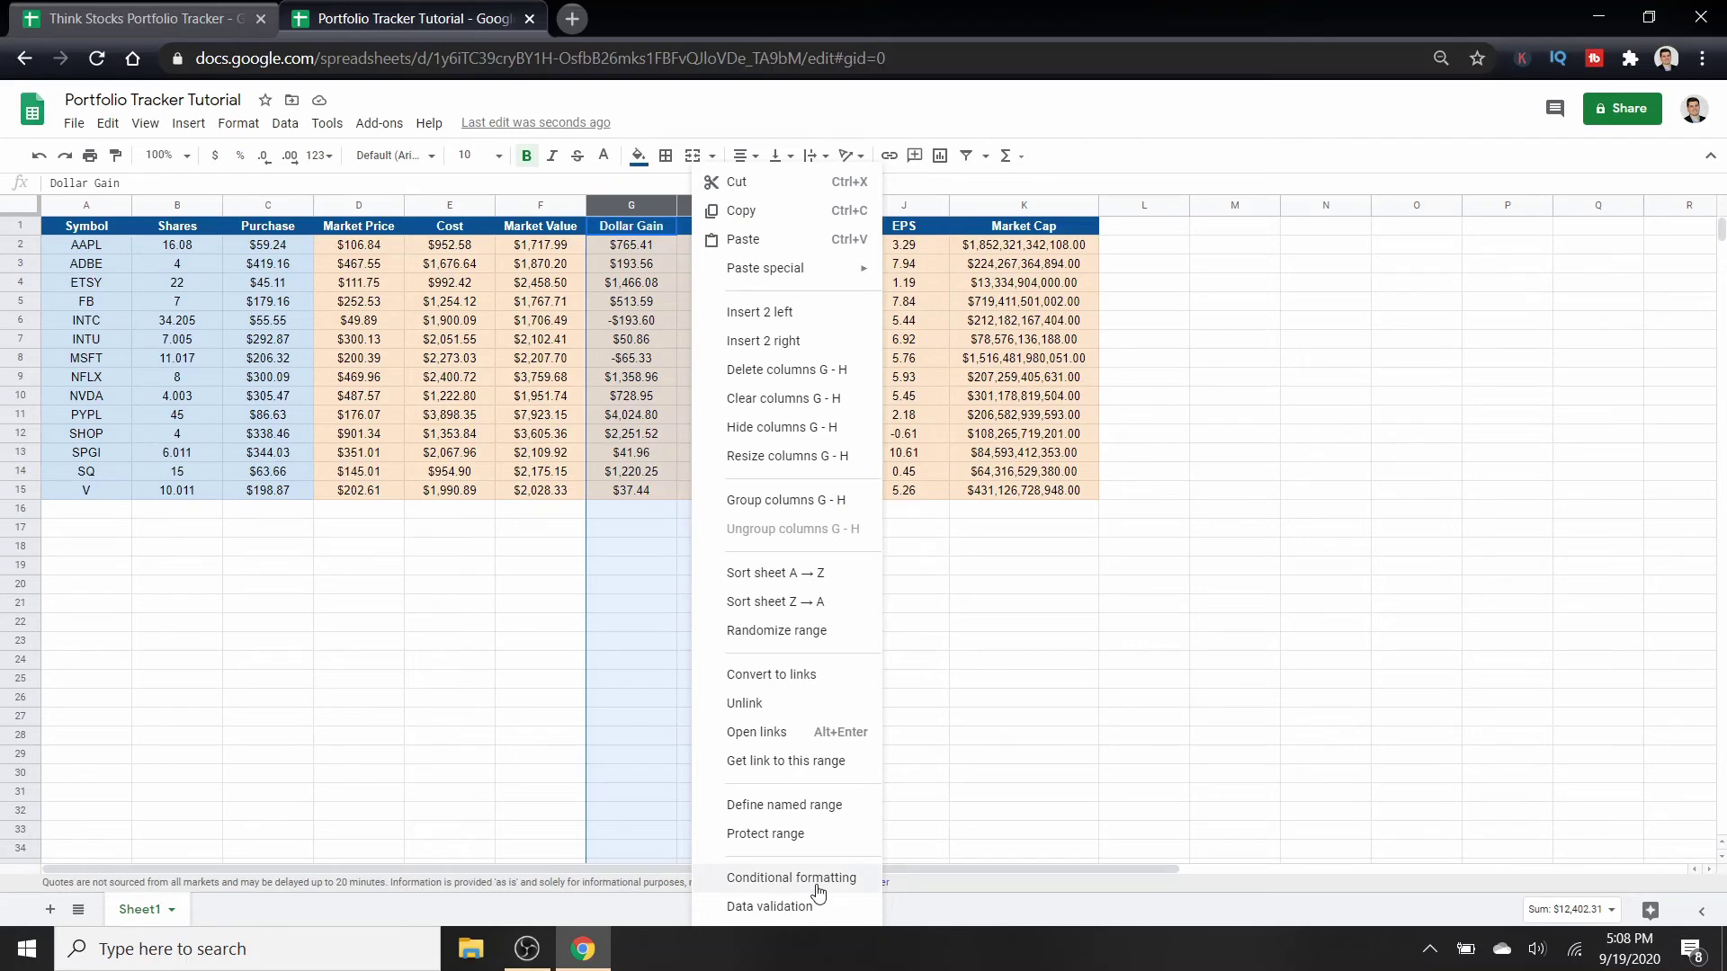
pyautogui.click(791, 878)
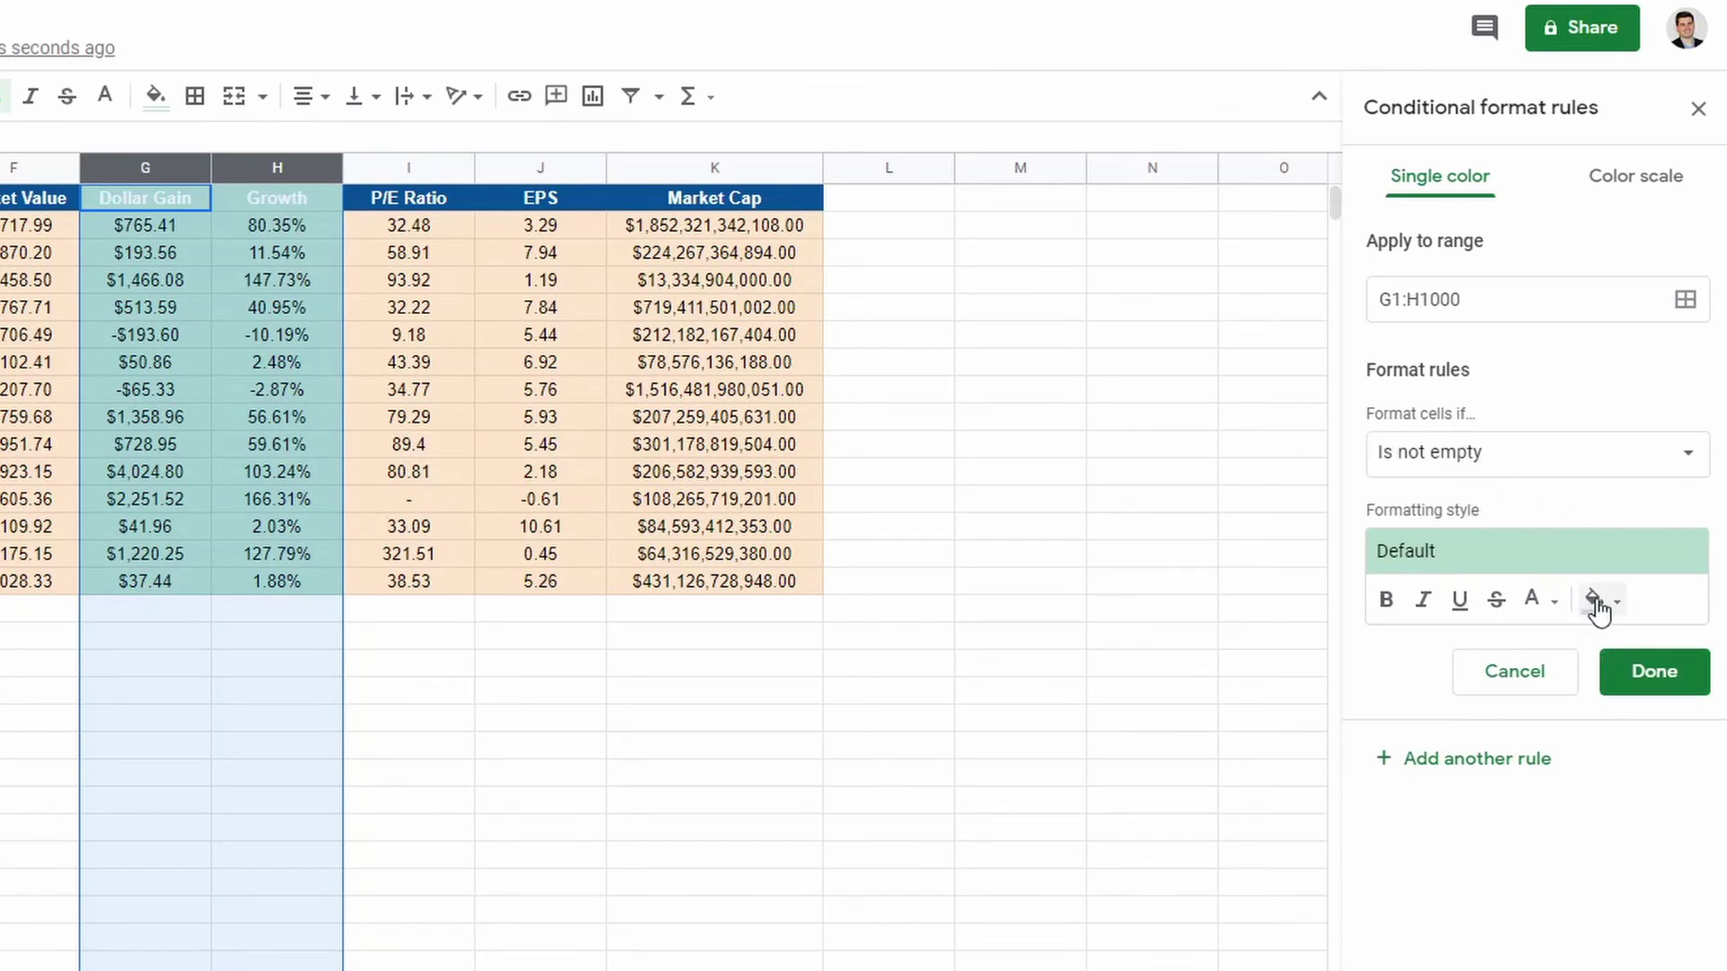
# Set the rule to format cells greater than 0 and save it
pyautogui.click(1508, 468)
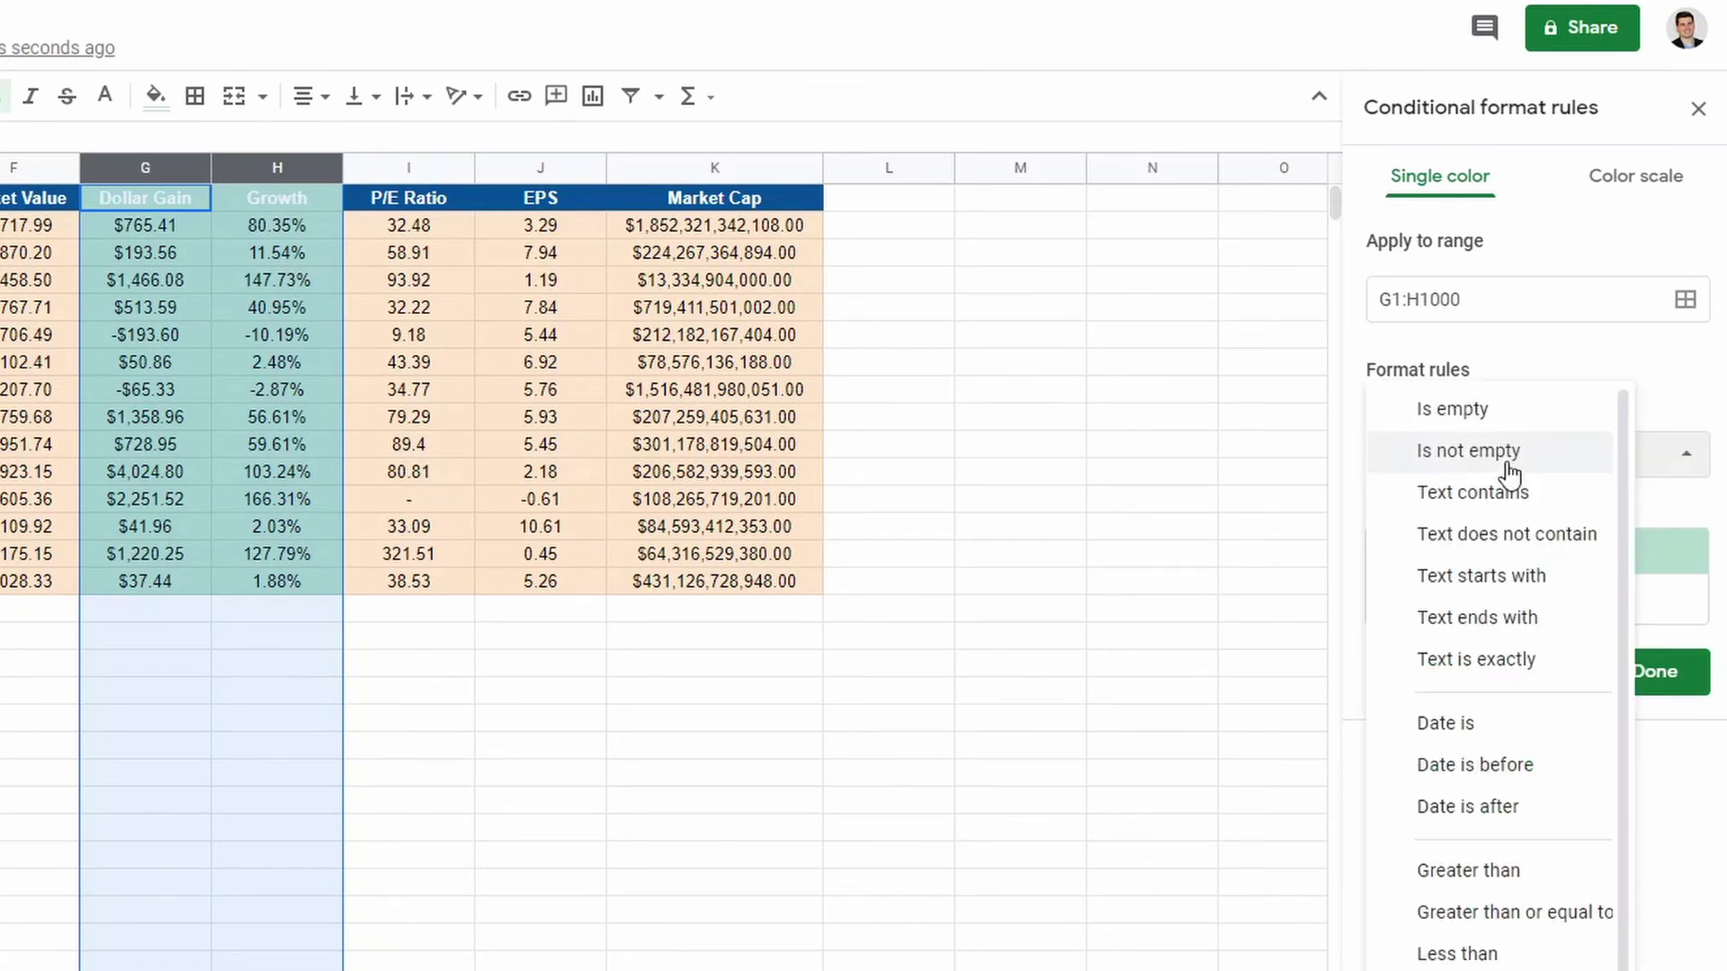
pyautogui.click(1530, 870)
pyautogui.click(1453, 500)
pyautogui.write('0')
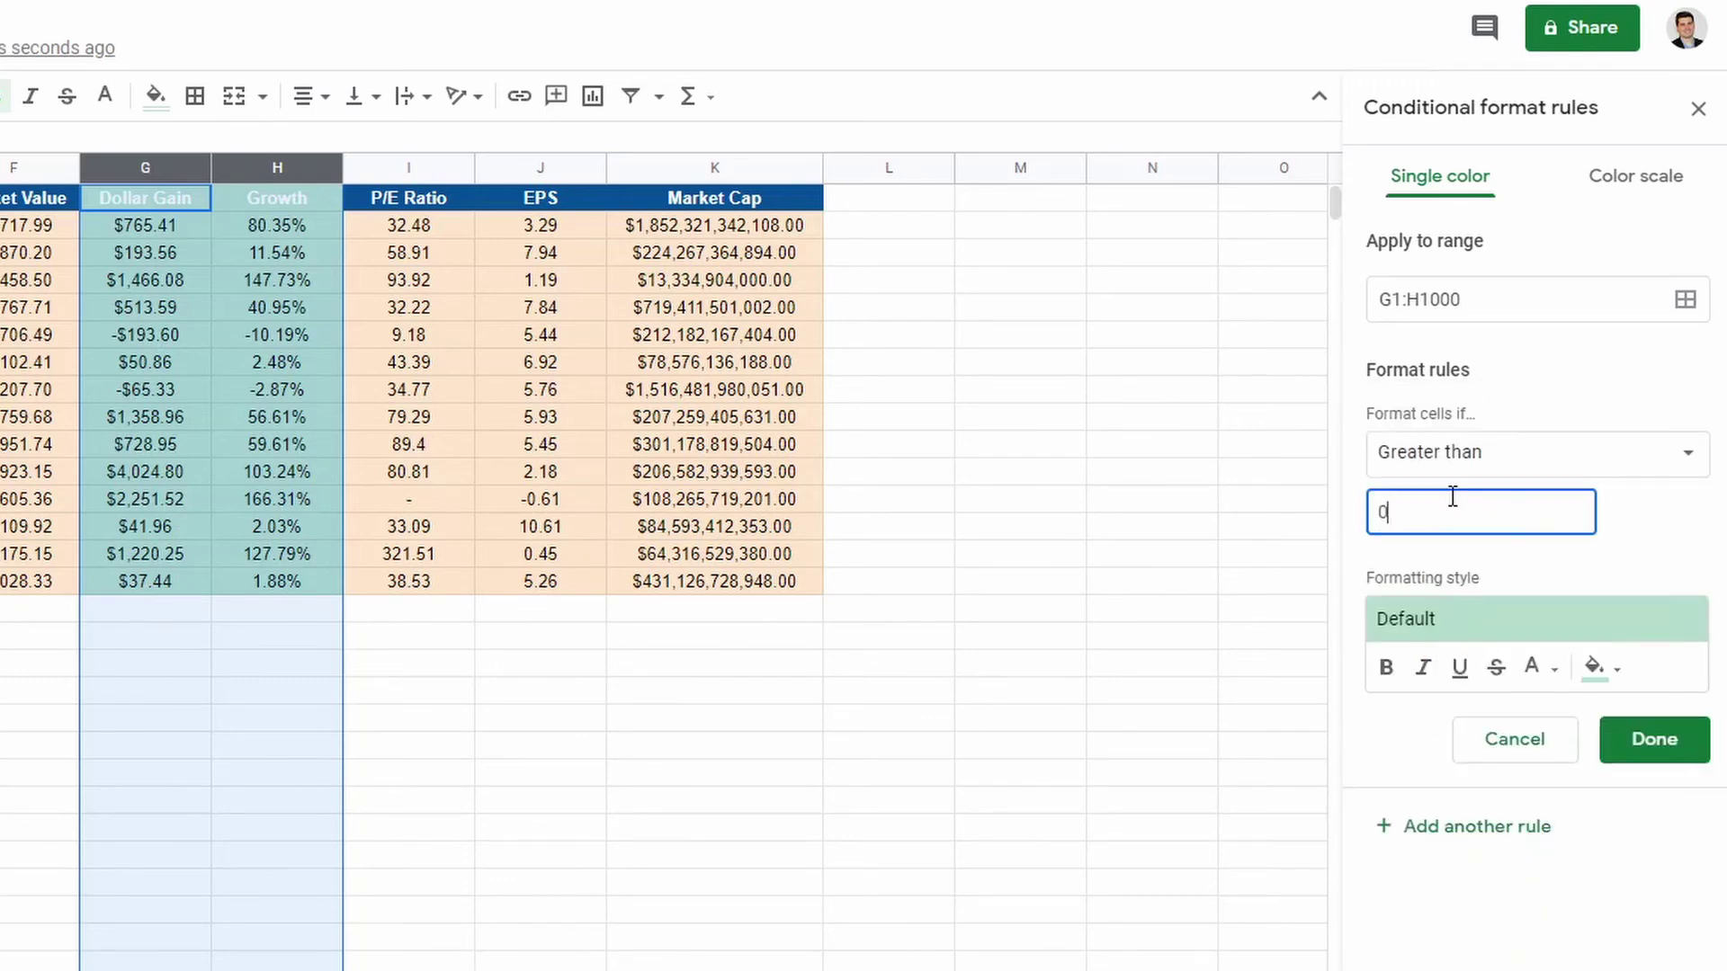
pyautogui.click(1678, 758)
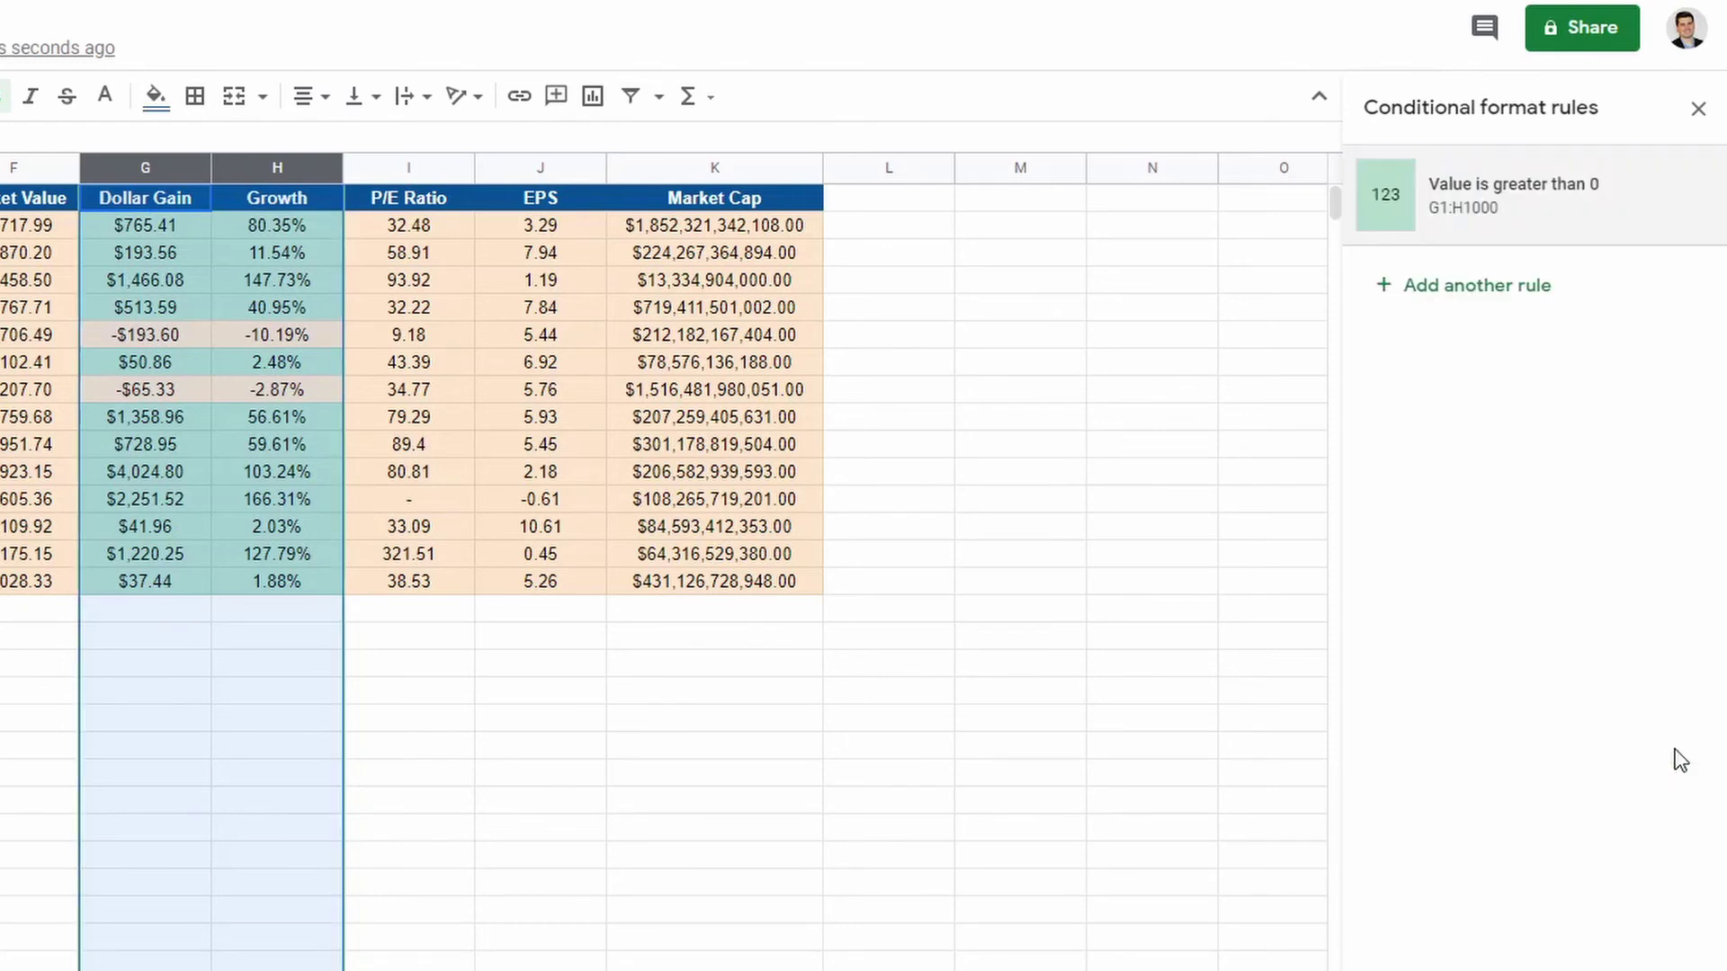
# Review which Dollar Gain and Growth values are shaded green, like FB's, versus MSFT's and INTC's
pyautogui.click(526, 500)
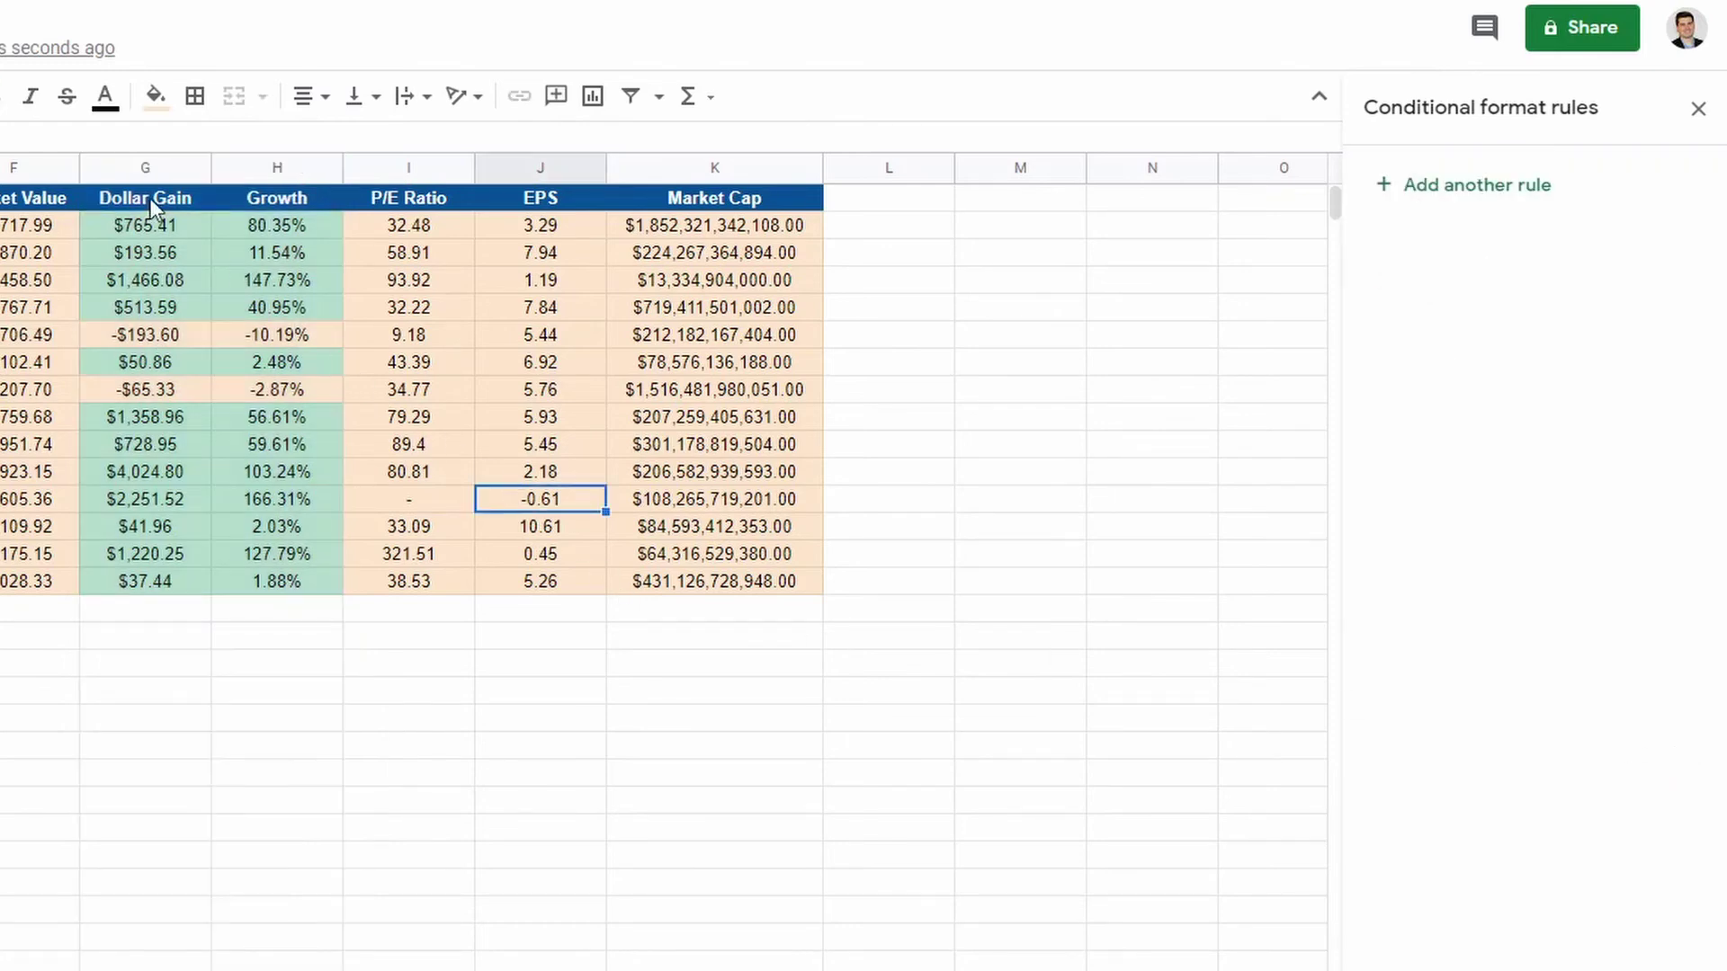
pyautogui.moveTo(157, 223); pyautogui.dragTo(192, 559)
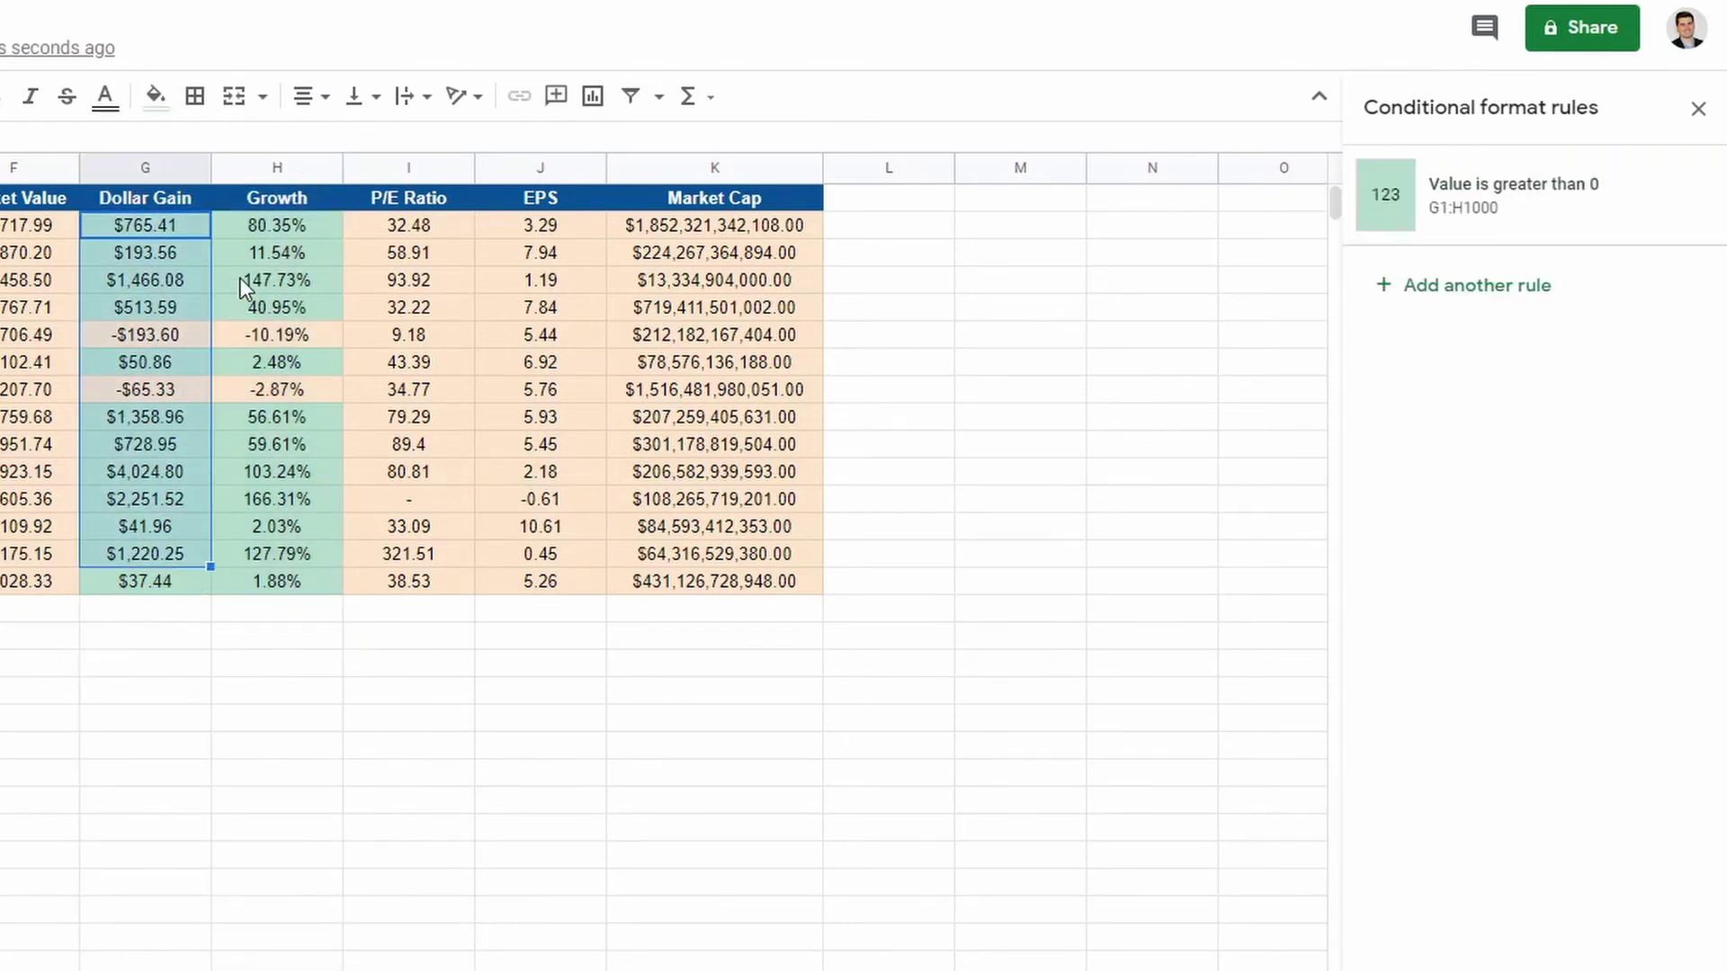
pyautogui.moveTo(257, 221); pyautogui.dragTo(297, 581)
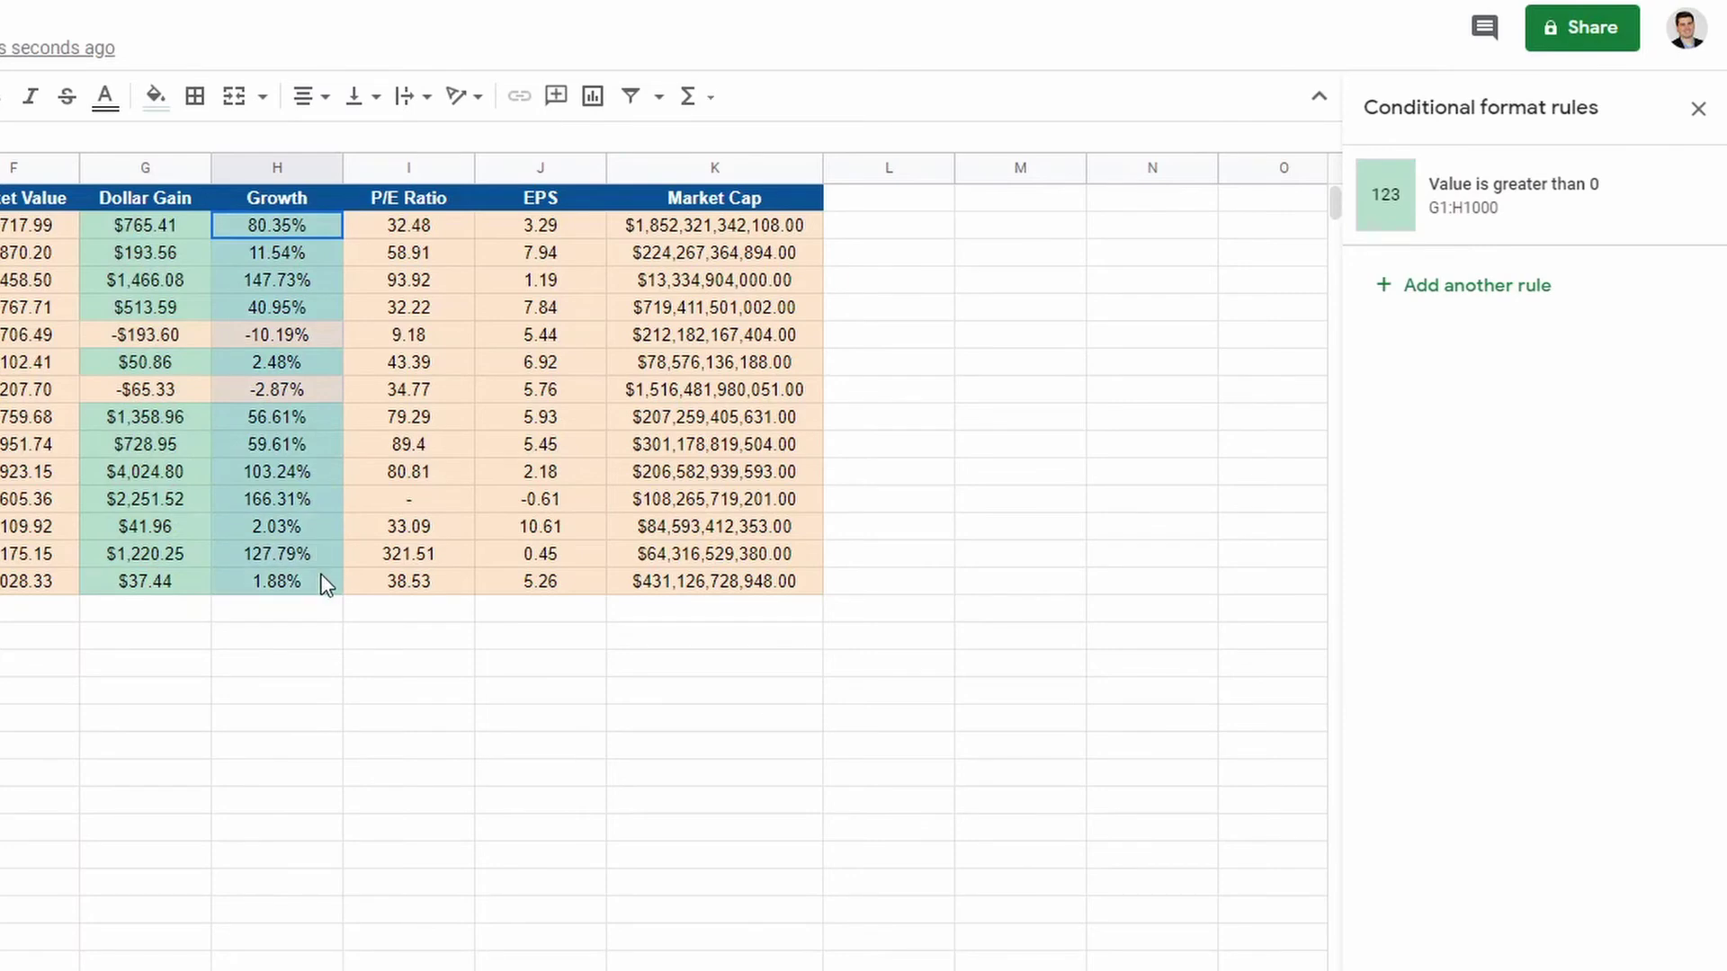
pyautogui.click(407, 501)
pyautogui.click(239, 387)
pyautogui.click(179, 391)
pyautogui.click(160, 313)
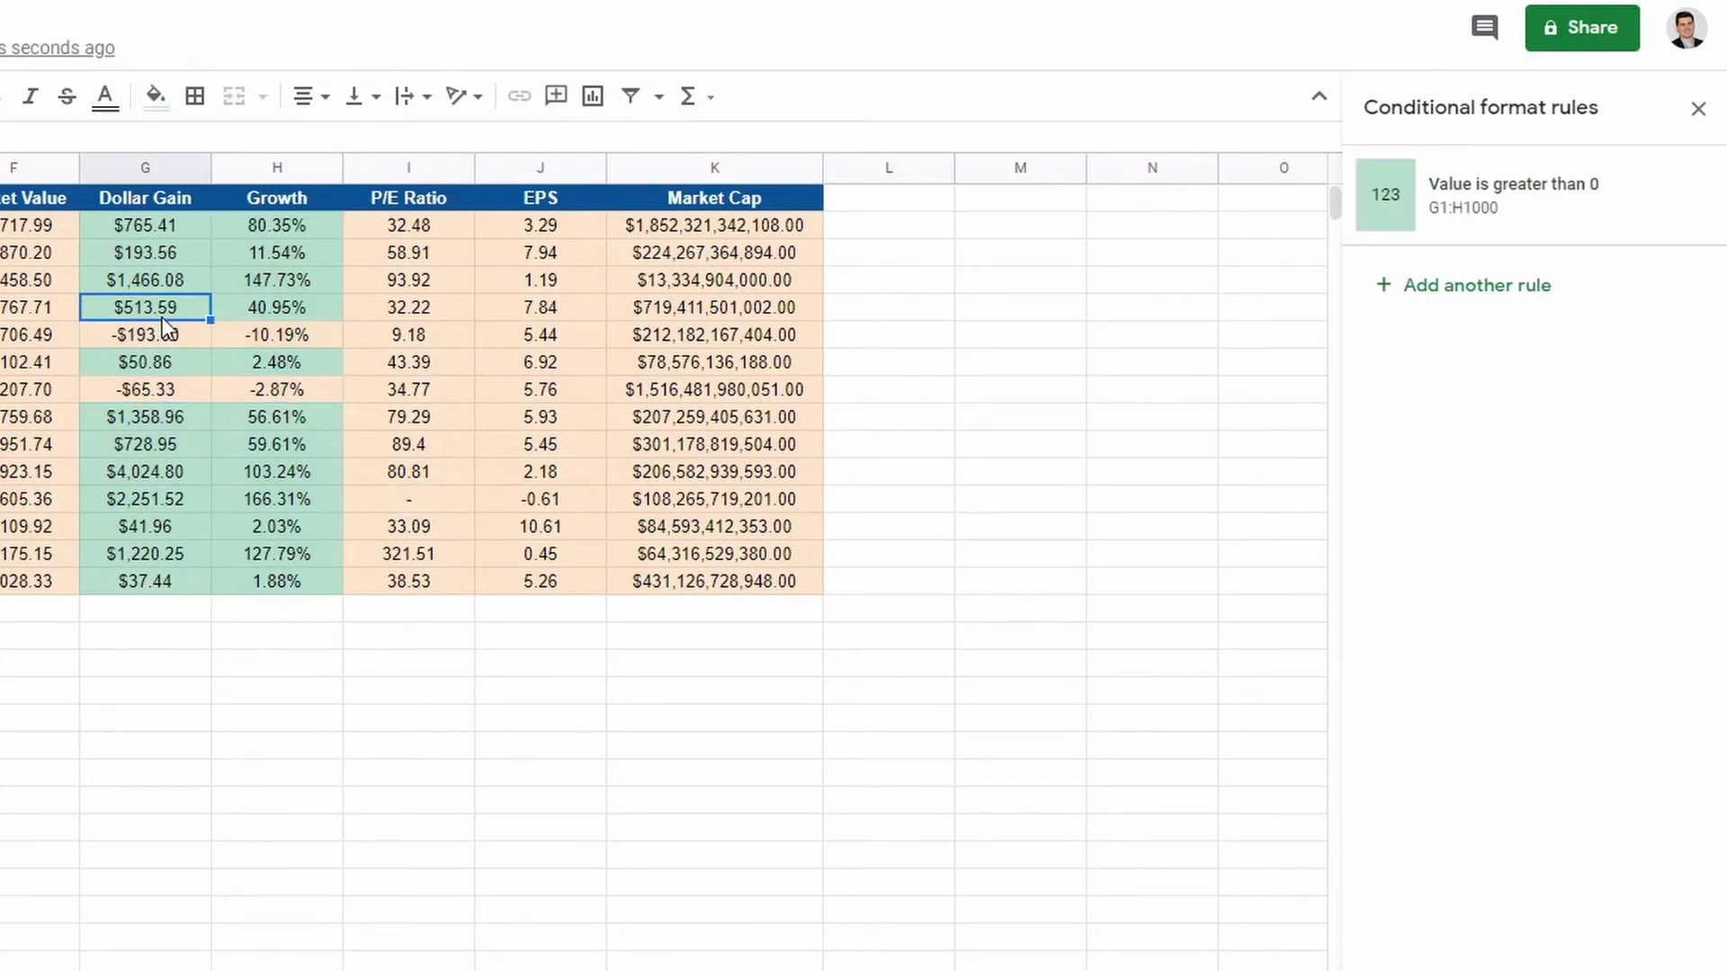
pyautogui.click(264, 333)
pyautogui.click(163, 340)
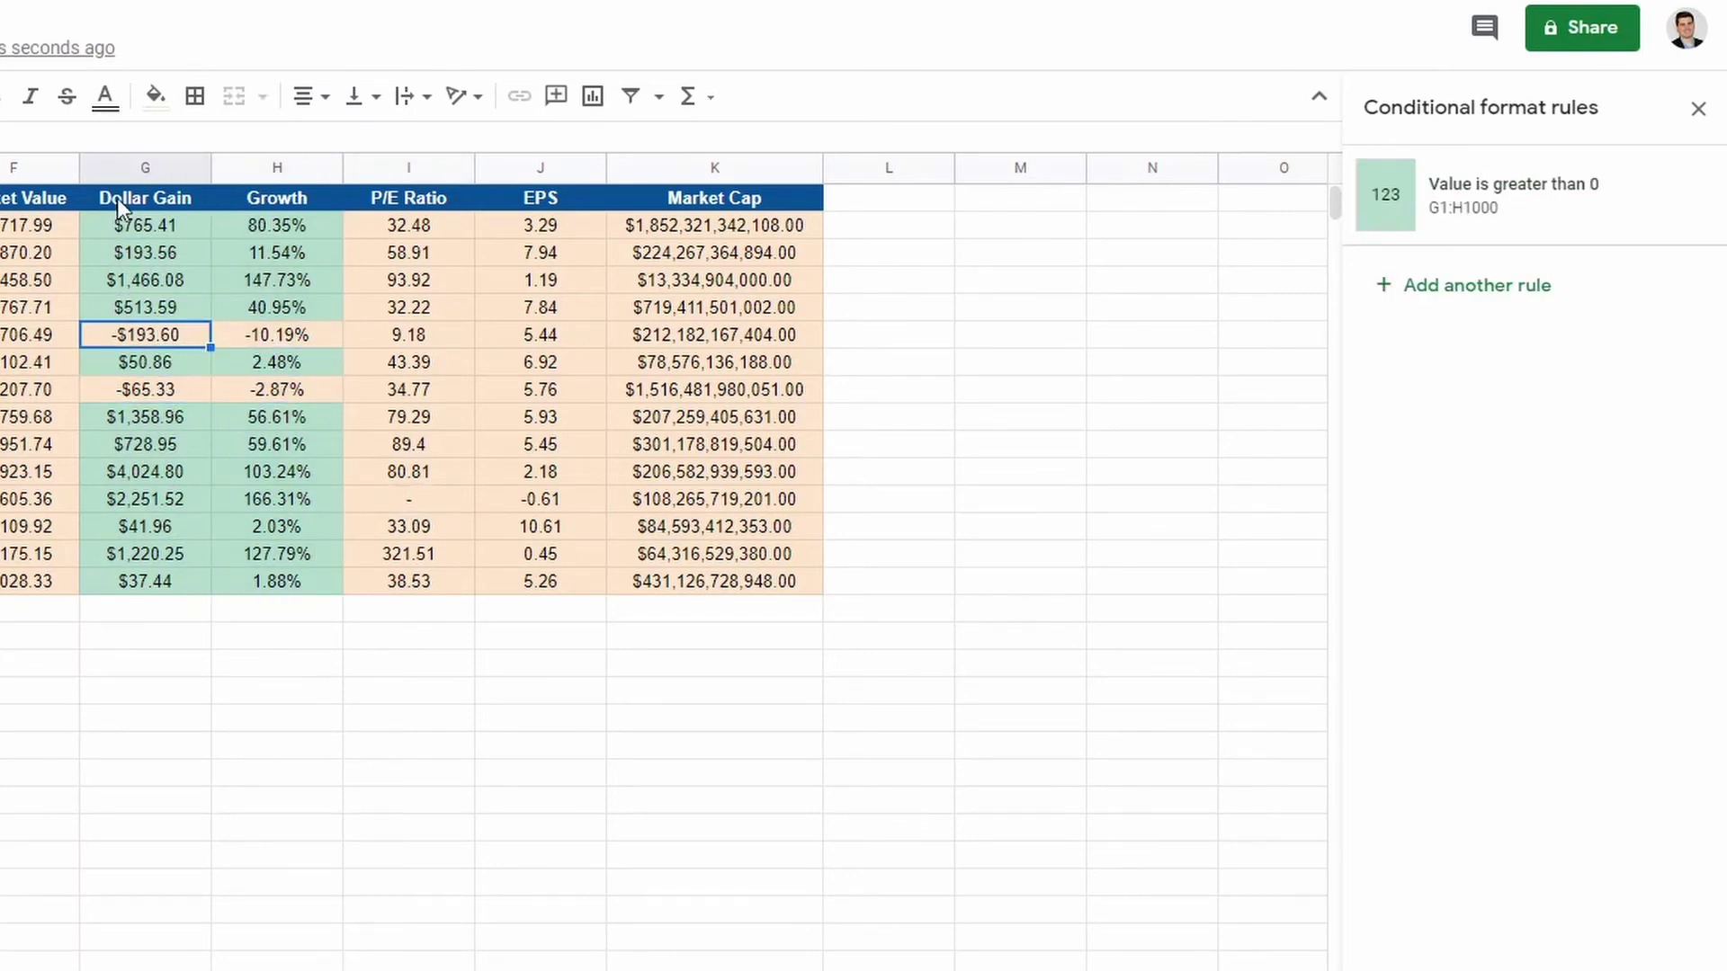
pyautogui.moveTo(146, 158); pyautogui.dragTo(259, 162)
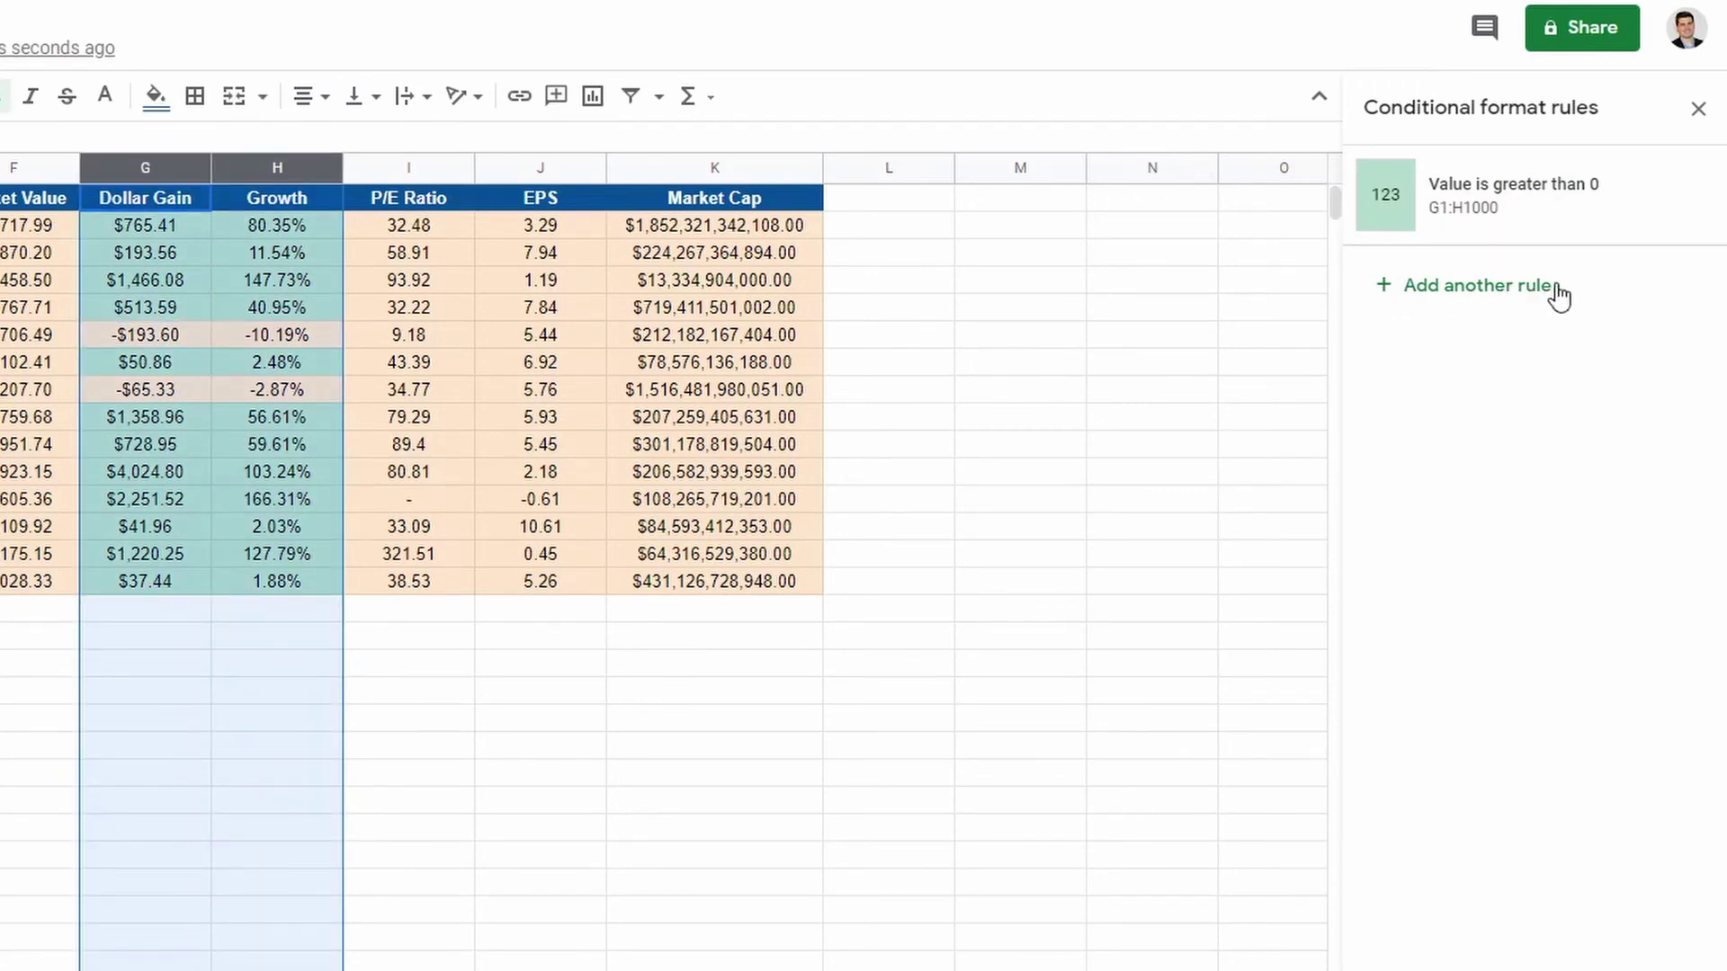
# Add a rule filling Dollar Gain and Growth values less than 0 light pink, then close the panel
pyautogui.click(1533, 297)
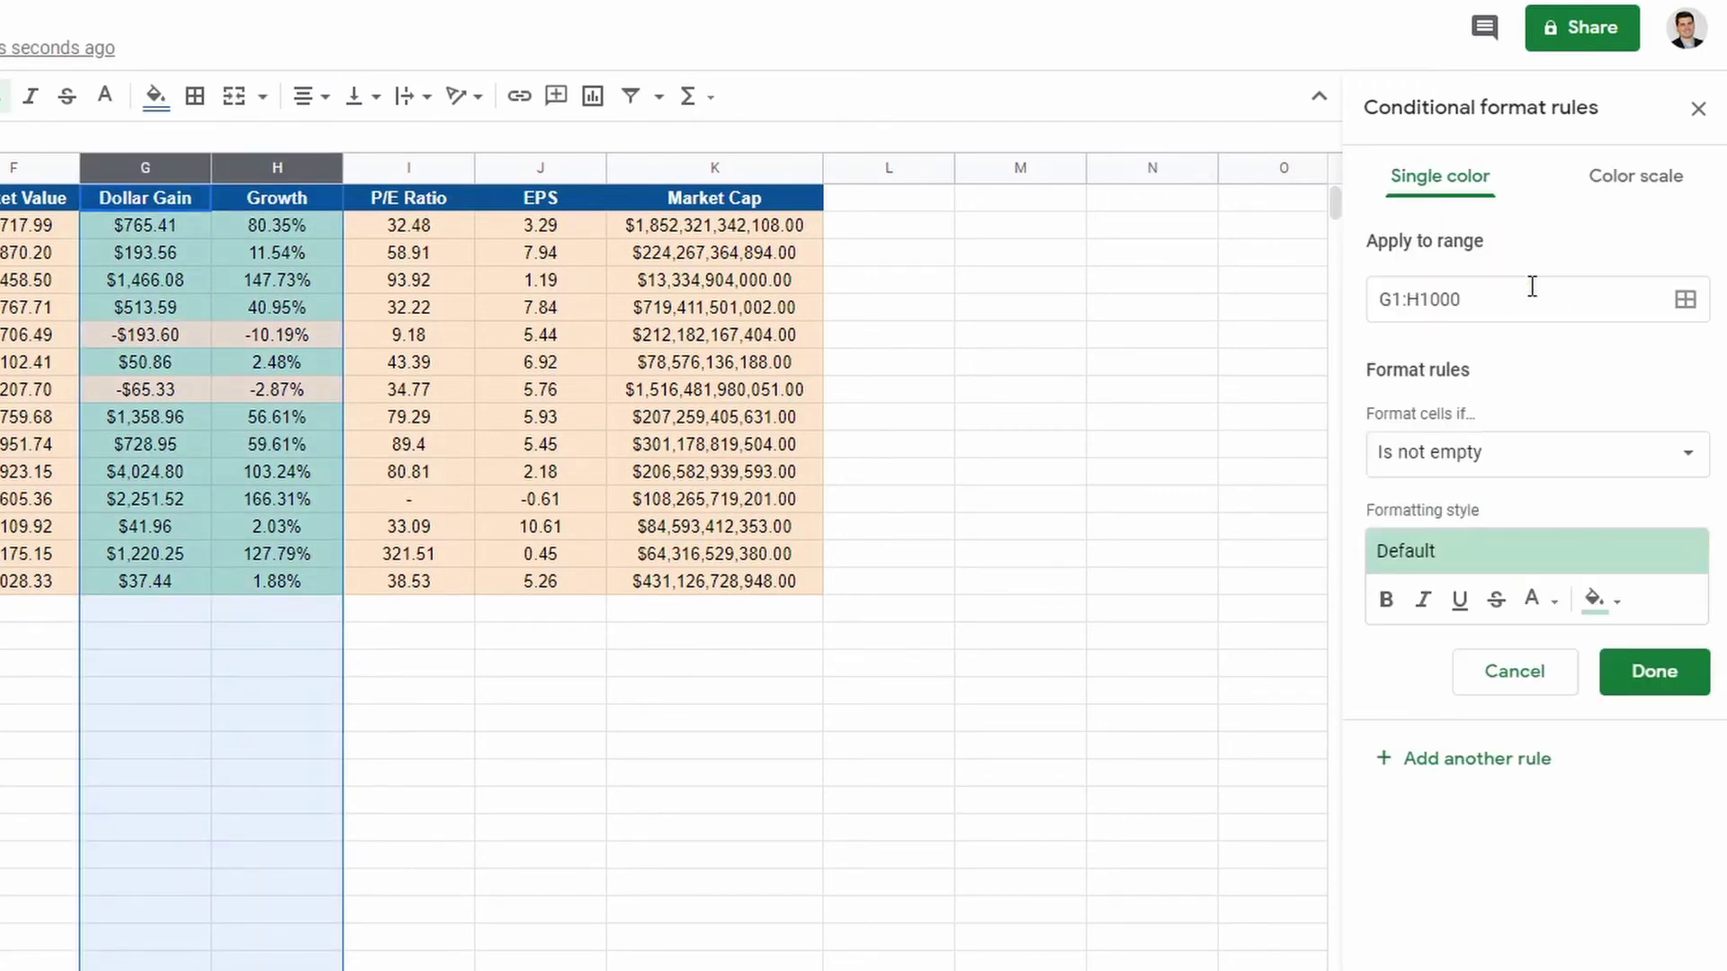
pyautogui.click(1529, 472)
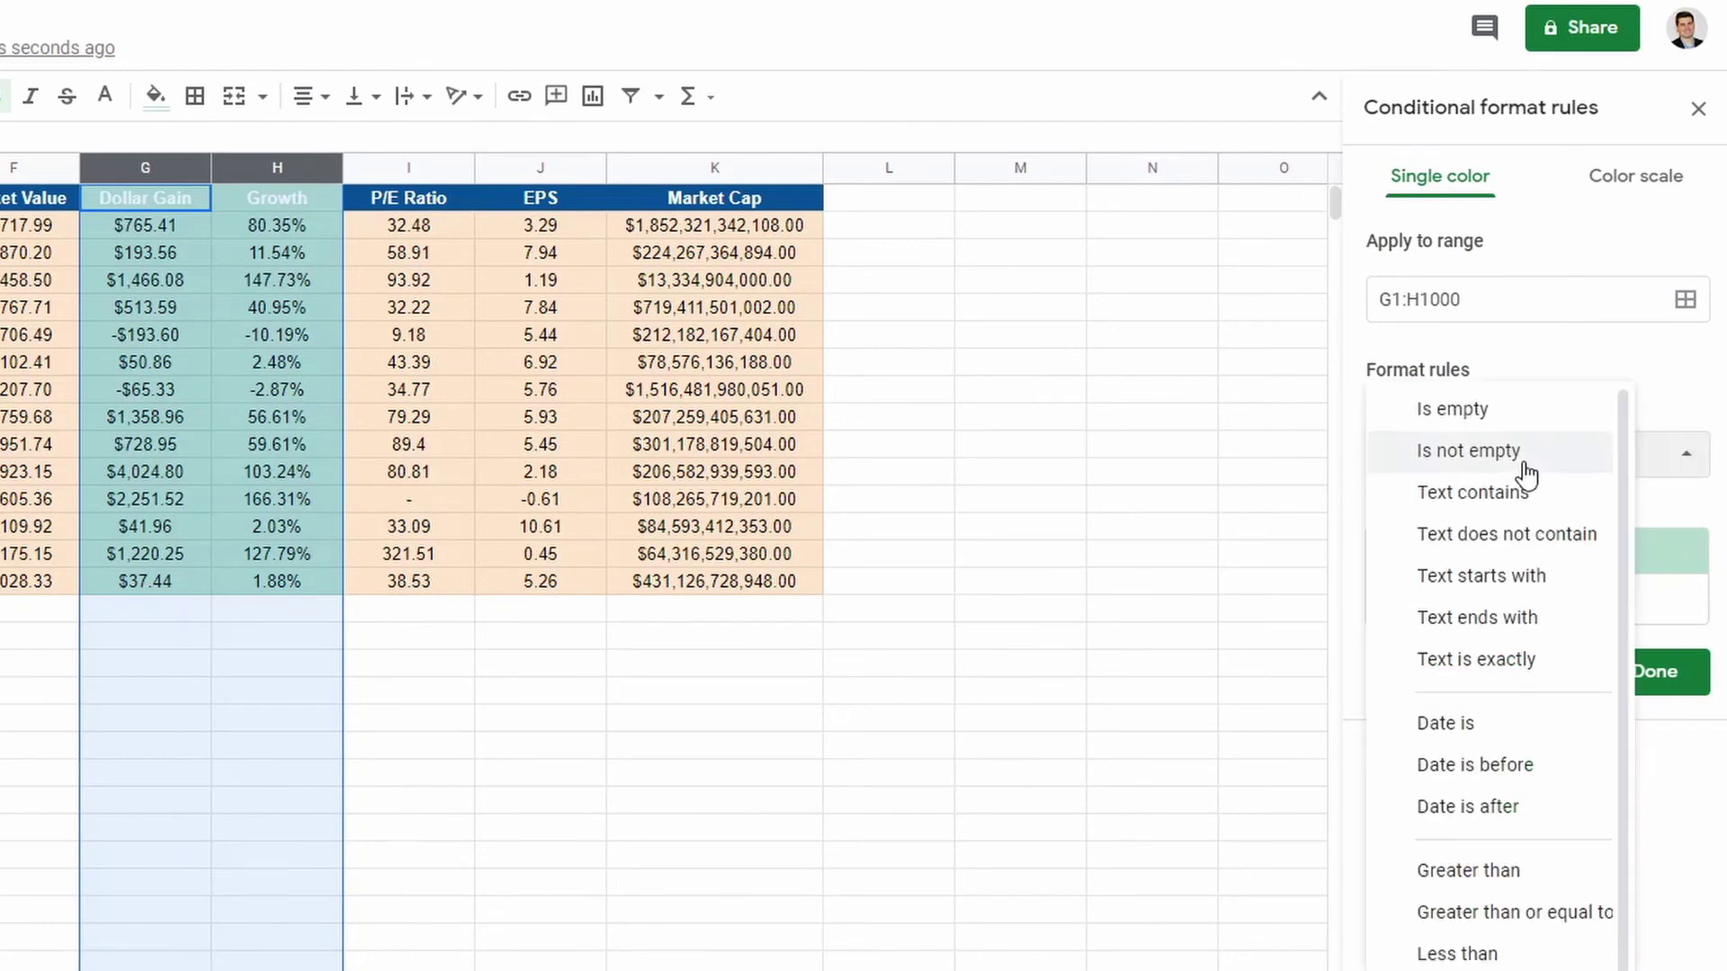
pyautogui.click(1523, 954)
pyautogui.click(1399, 500)
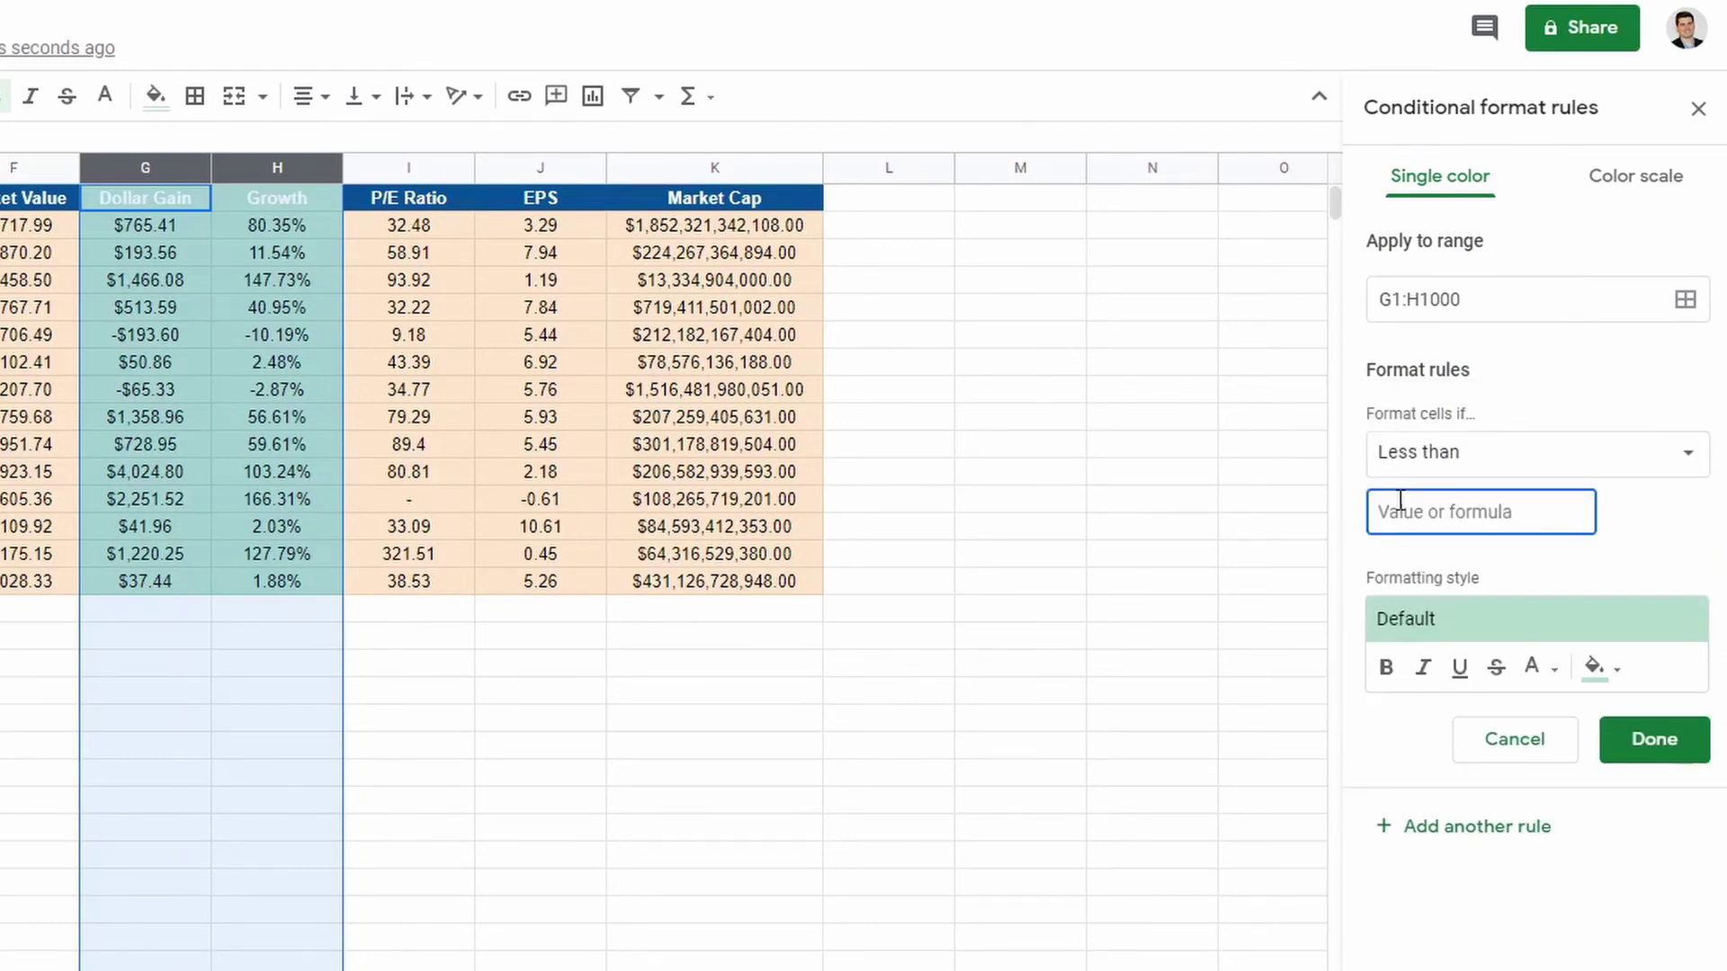
pyautogui.write('0')
pyautogui.click(1609, 667)
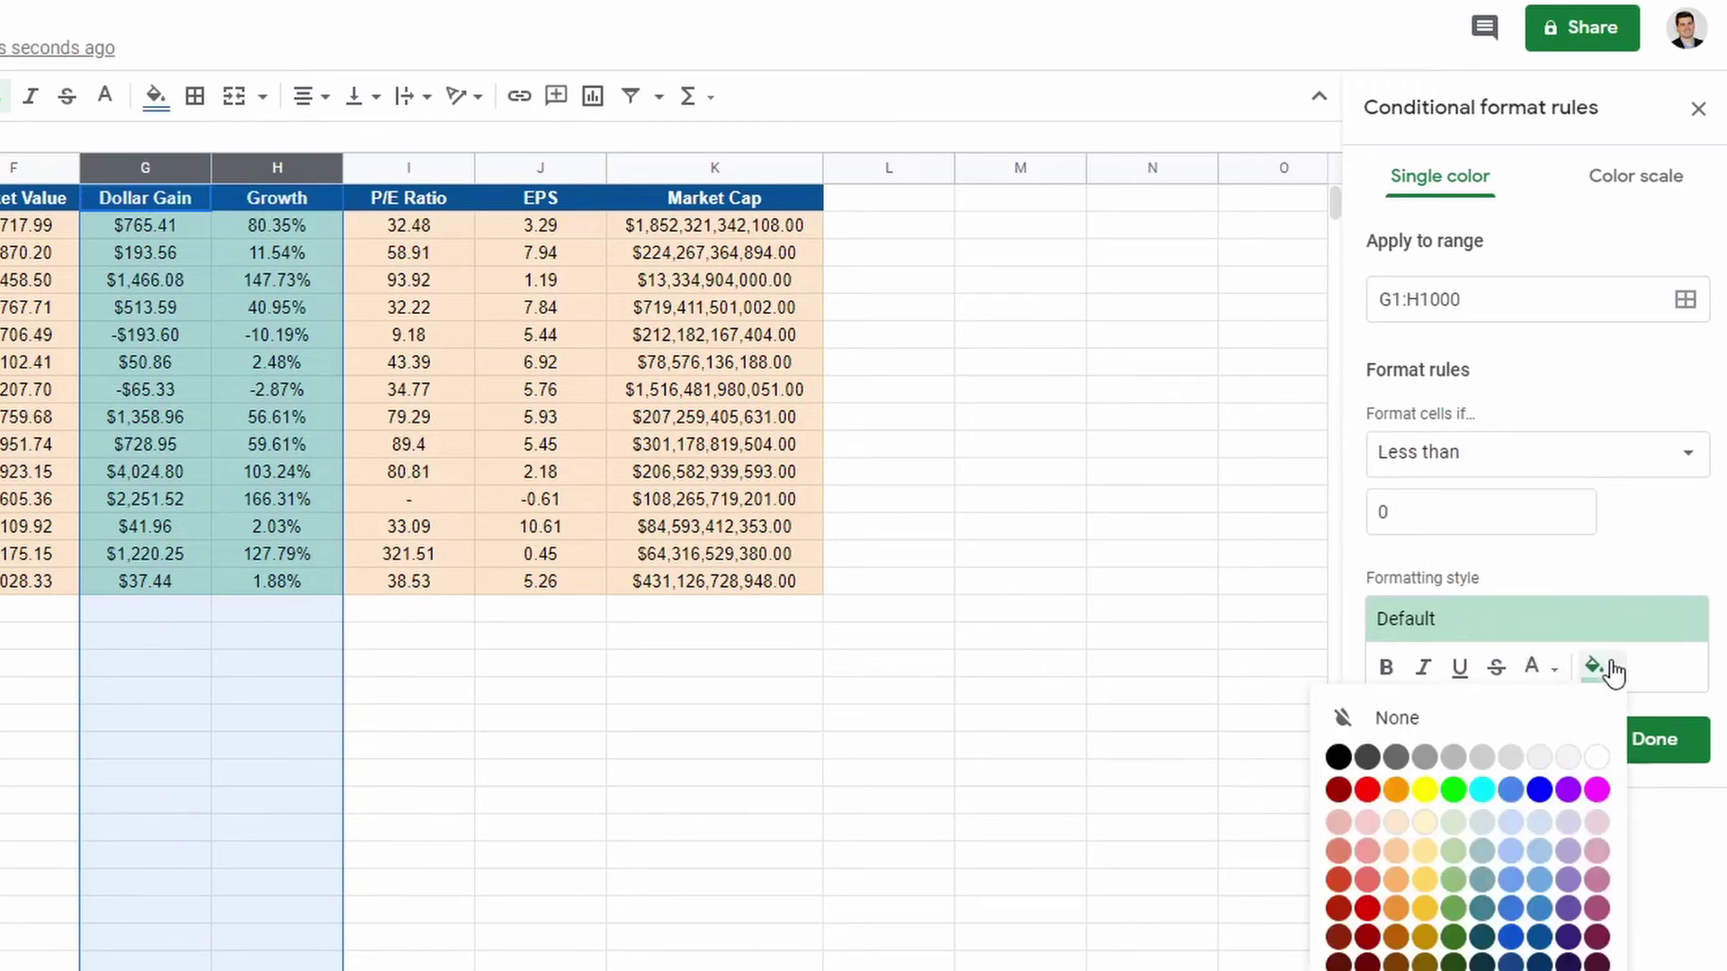
pyautogui.click(1609, 667)
pyautogui.click(1611, 671)
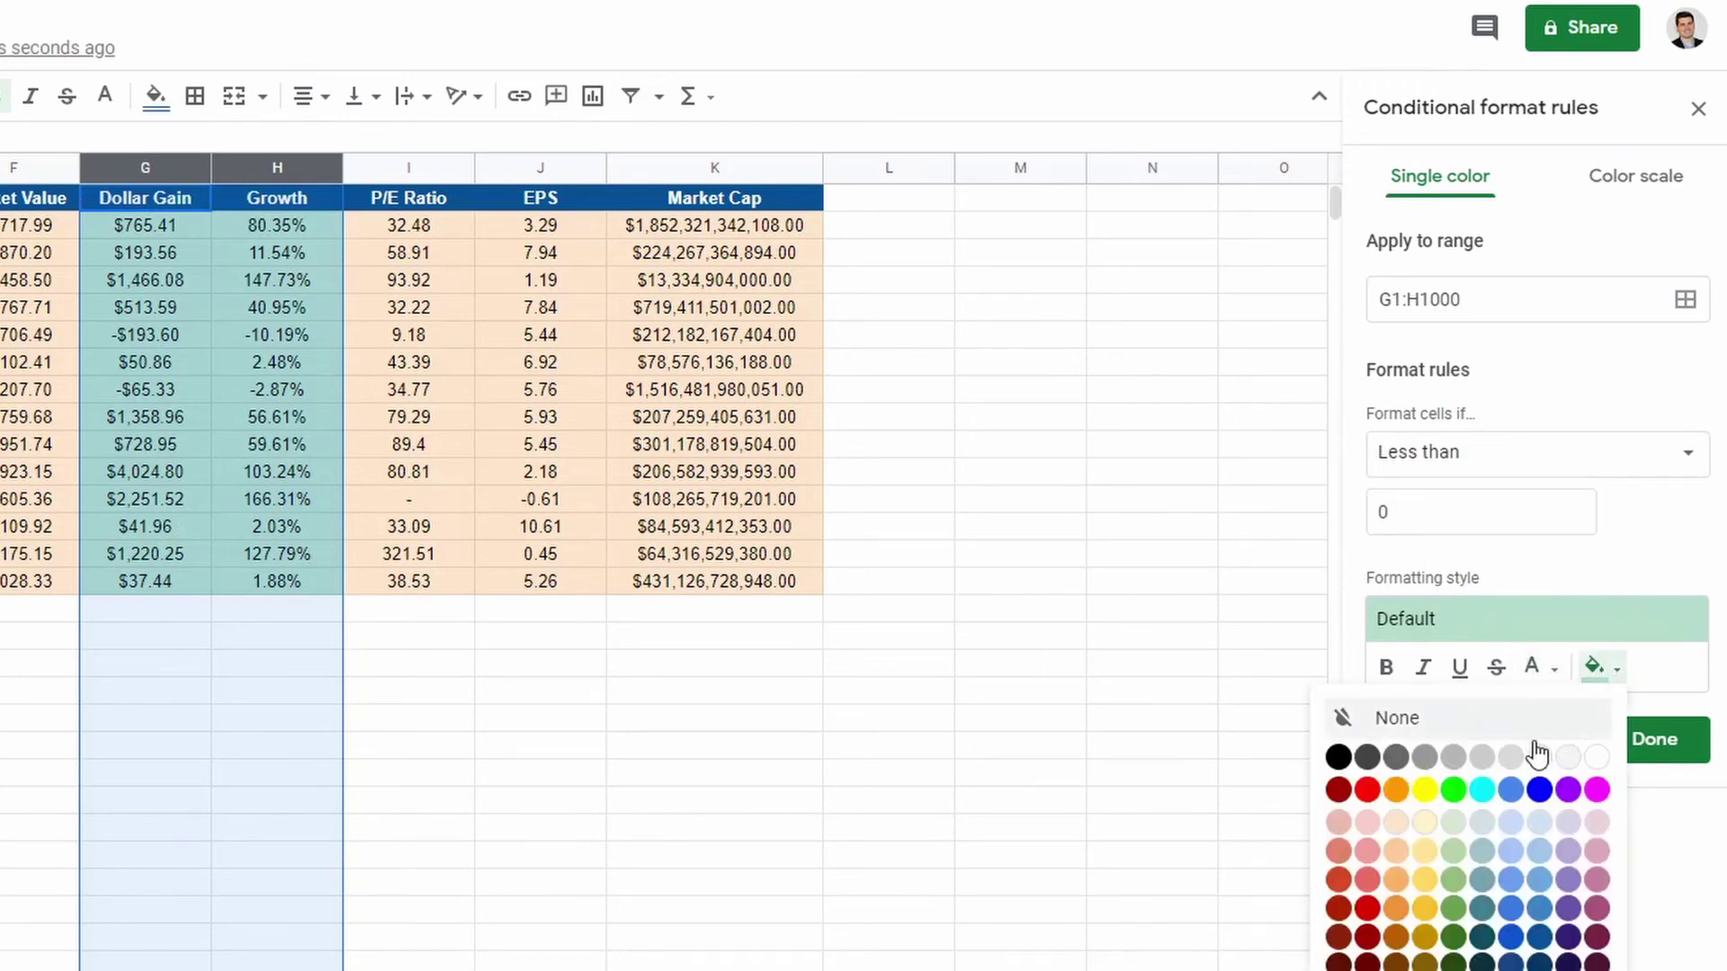
pyautogui.click(1368, 821)
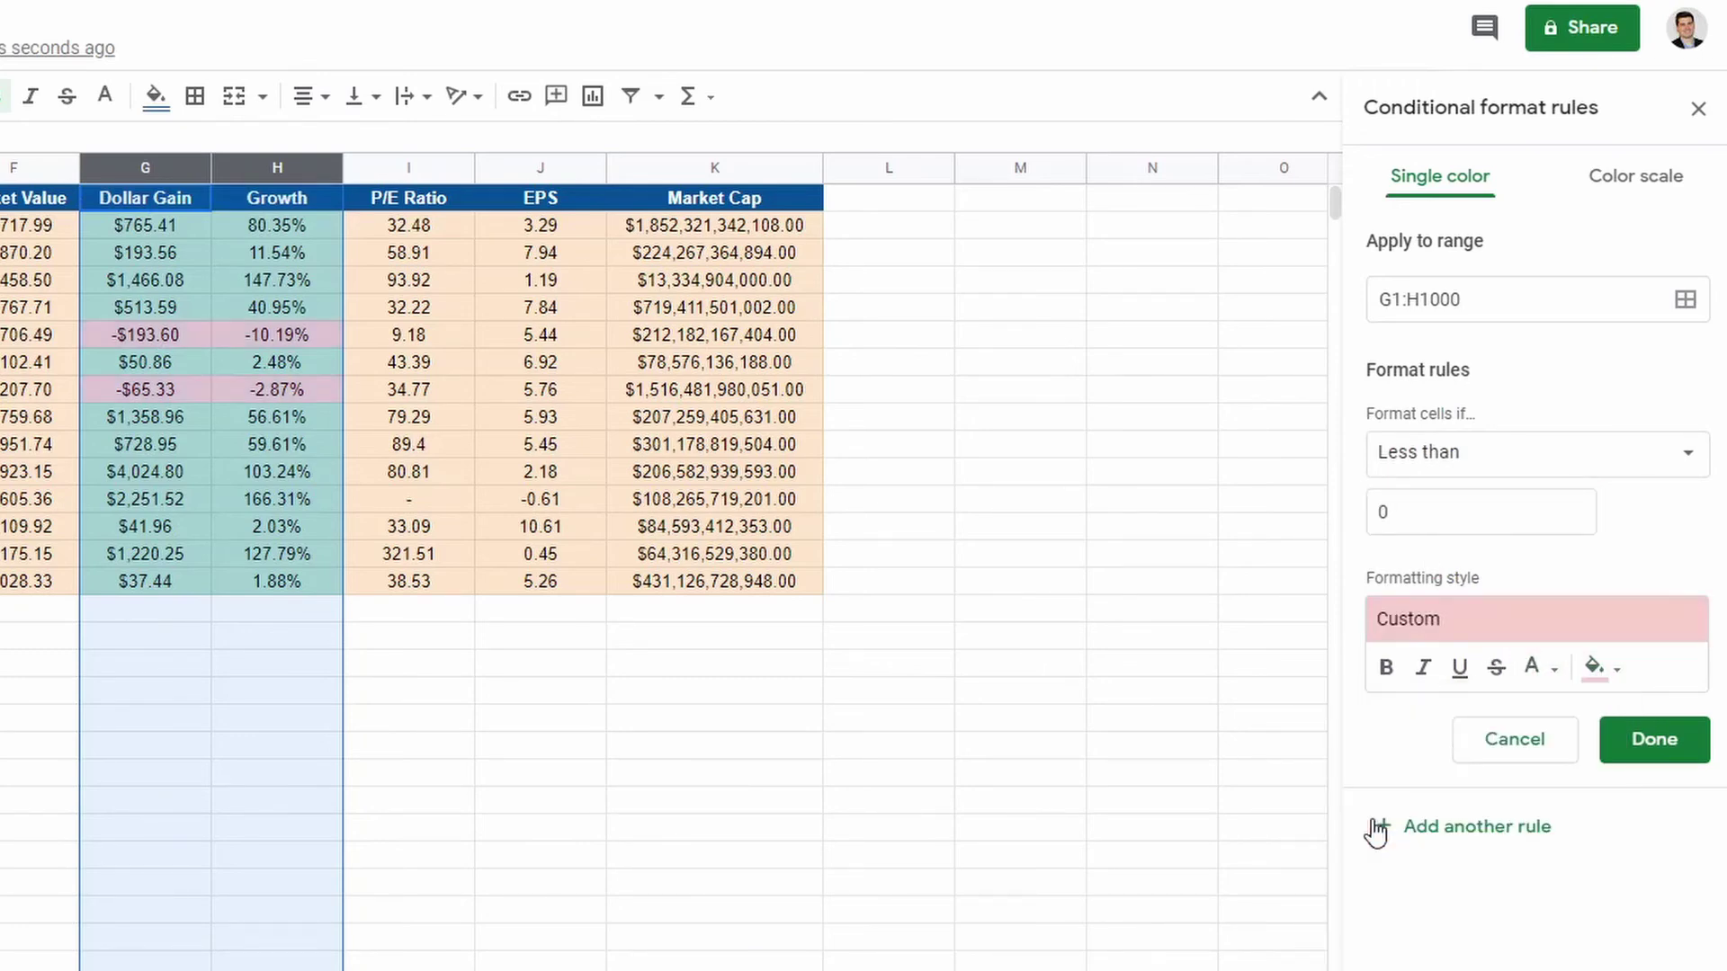
pyautogui.click(1654, 739)
pyautogui.click(714, 744)
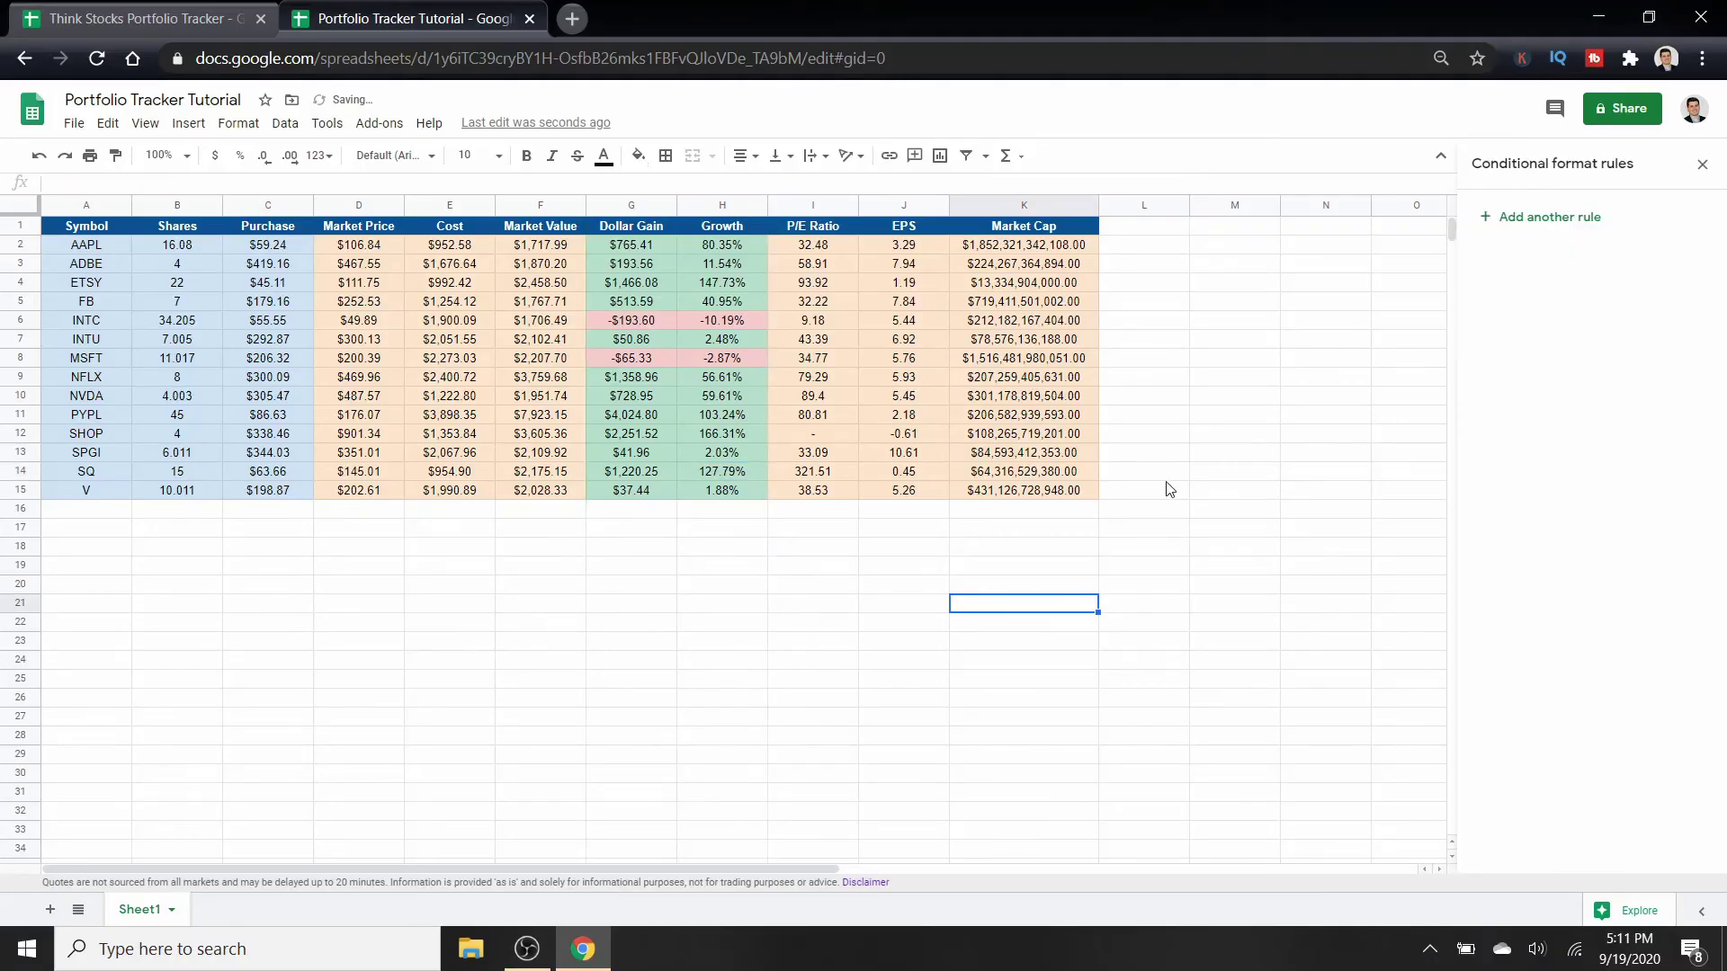
pyautogui.click(1702, 164)
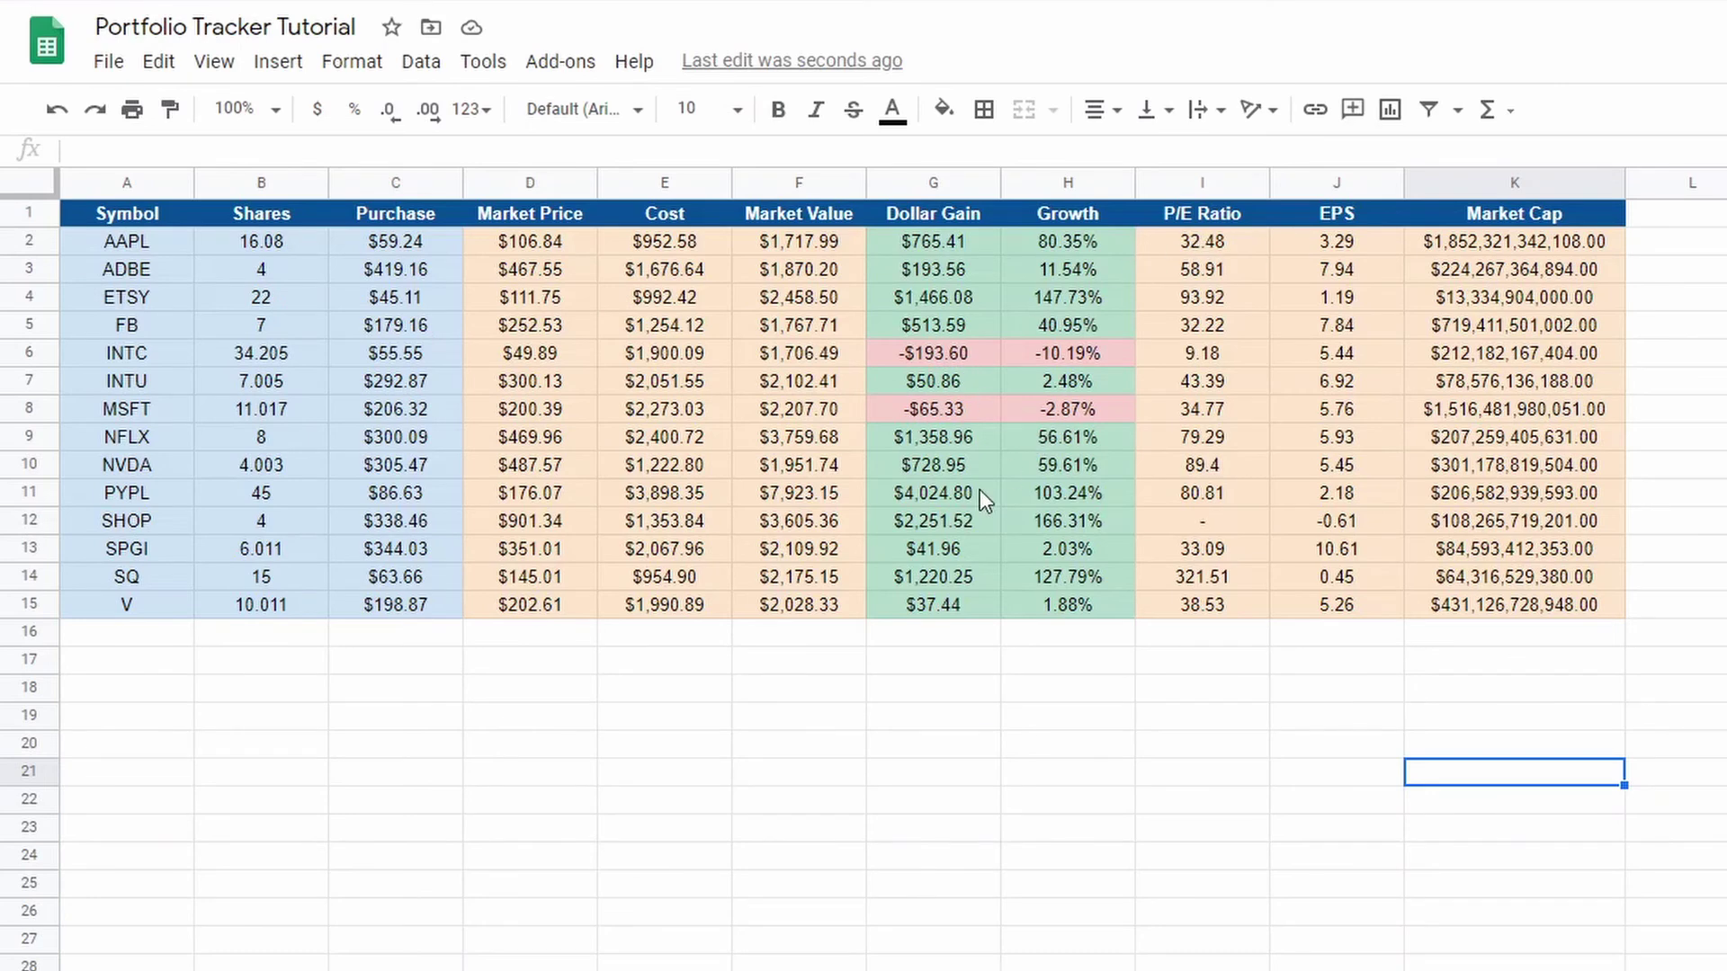
# Select columns A through K and create a filter on them
pyautogui.moveTo(108, 218); pyautogui.dragTo(1442, 215)
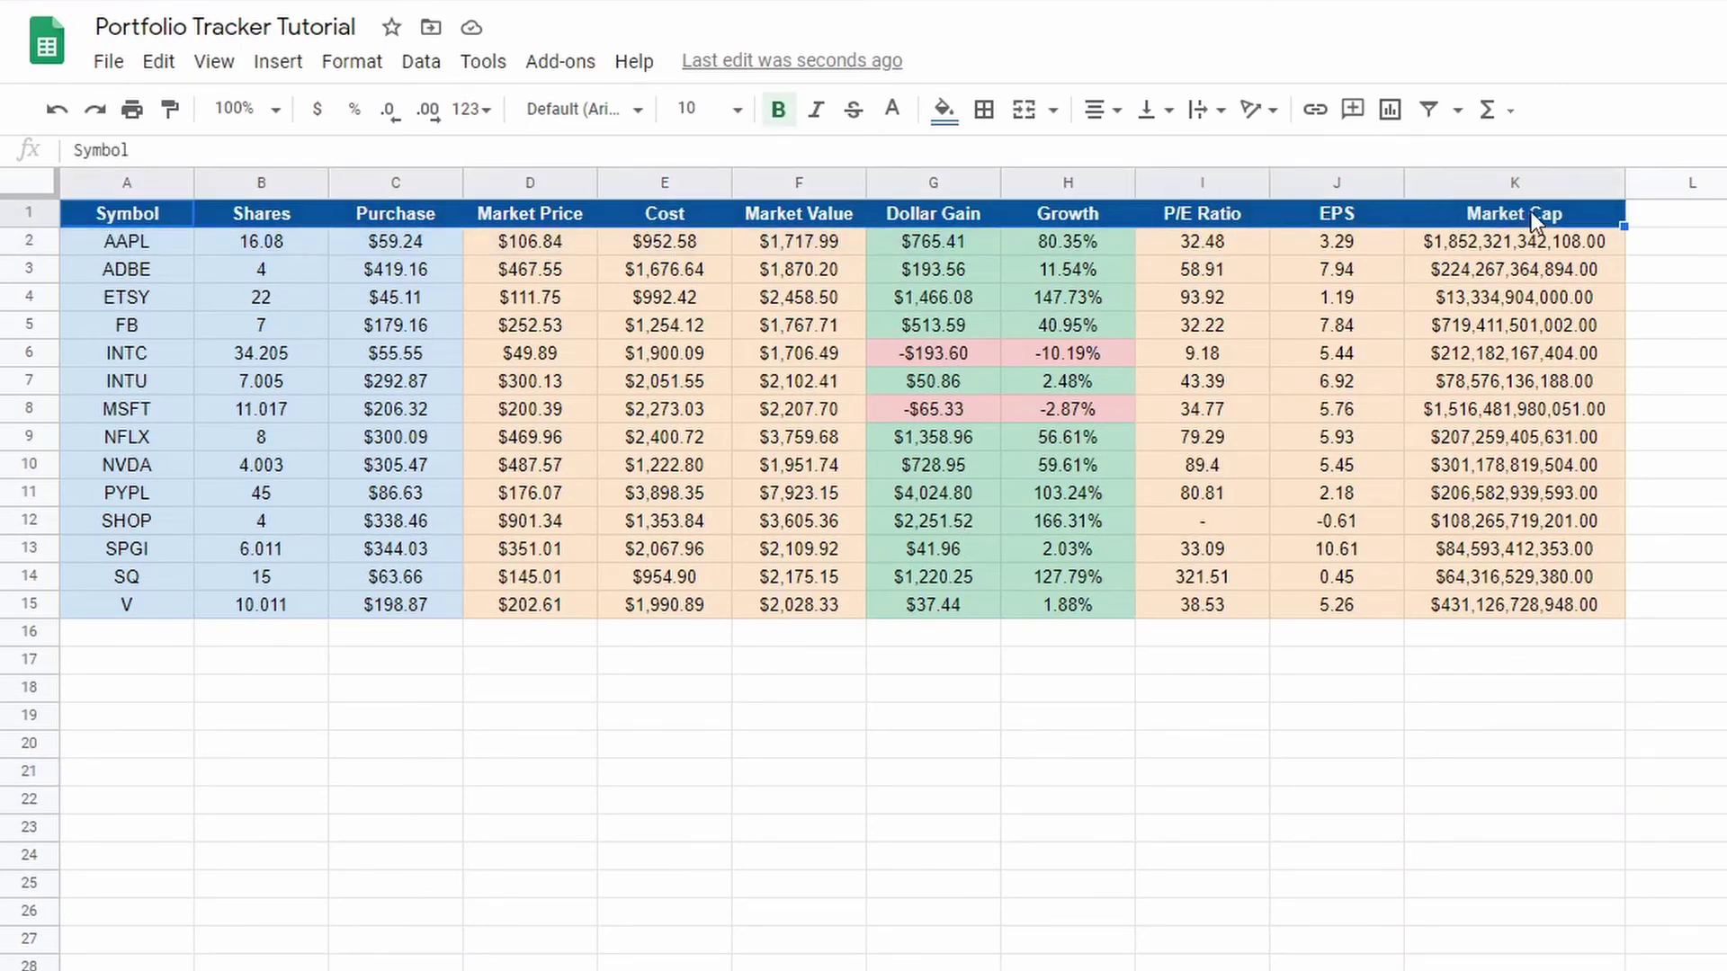
pyautogui.moveTo(1531, 182)
pyautogui.mouseDown()
pyautogui.moveTo(261, 184)
pyautogui.moveTo(133, 223)
pyautogui.moveTo(621, 185)
pyautogui.moveTo(1540, 196)
pyautogui.mouseUp()
pyautogui.click(131, 268)
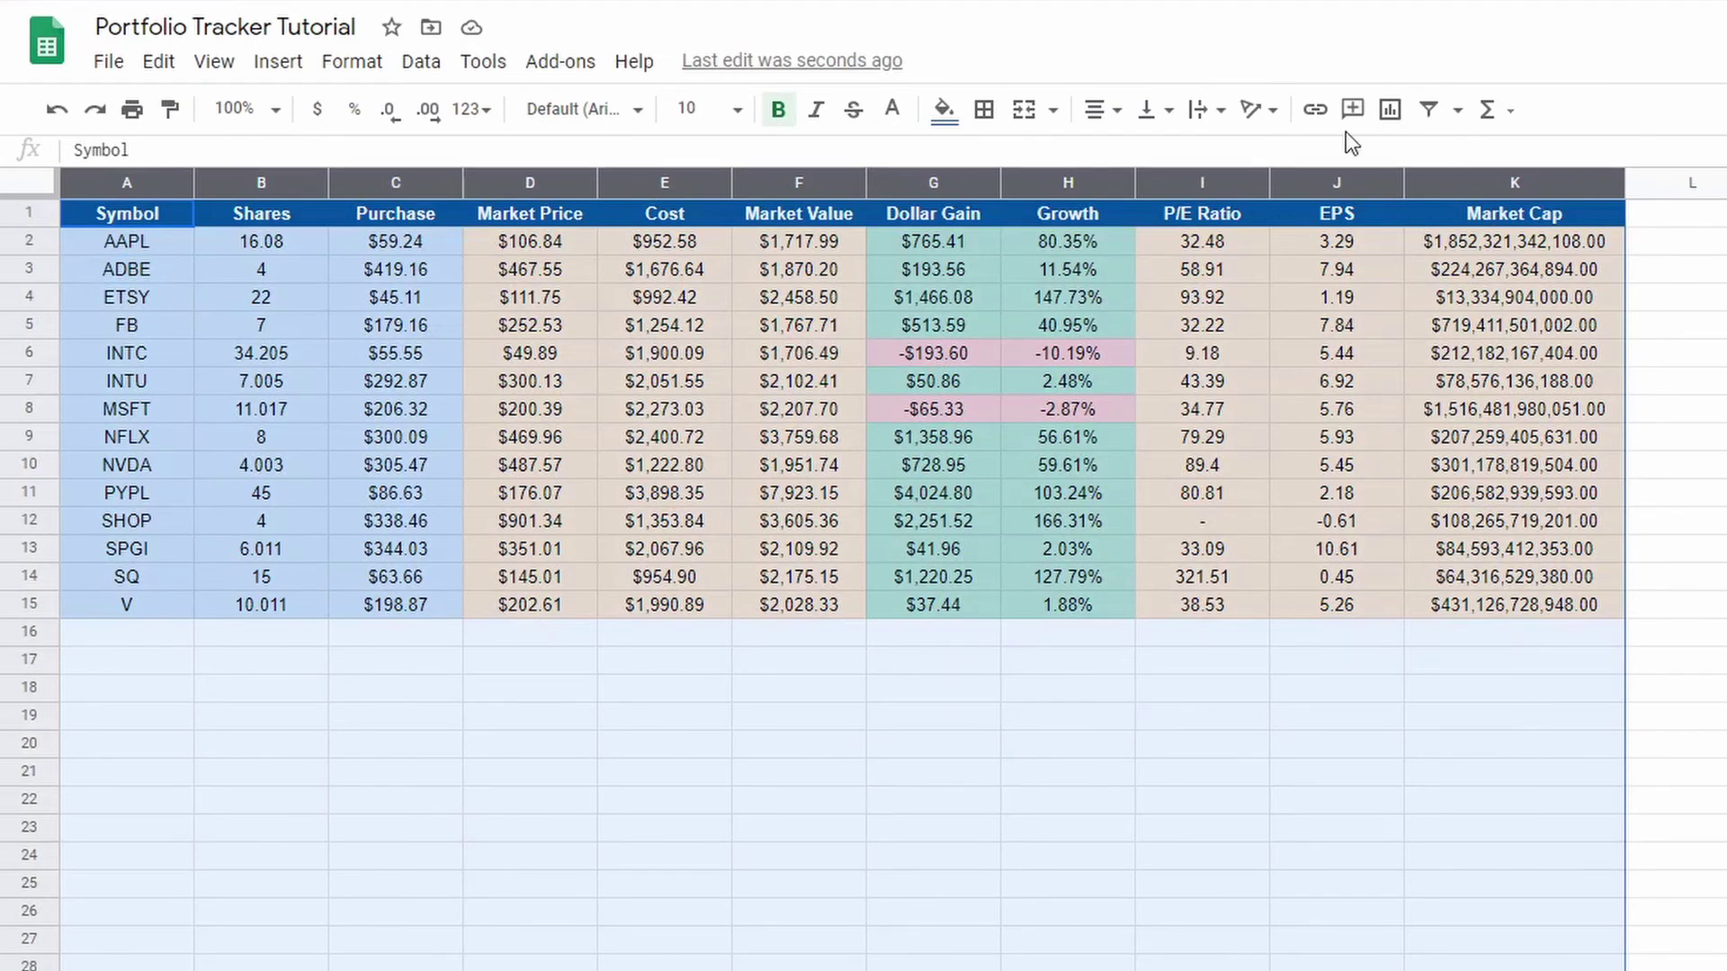
pyautogui.click(1432, 111)
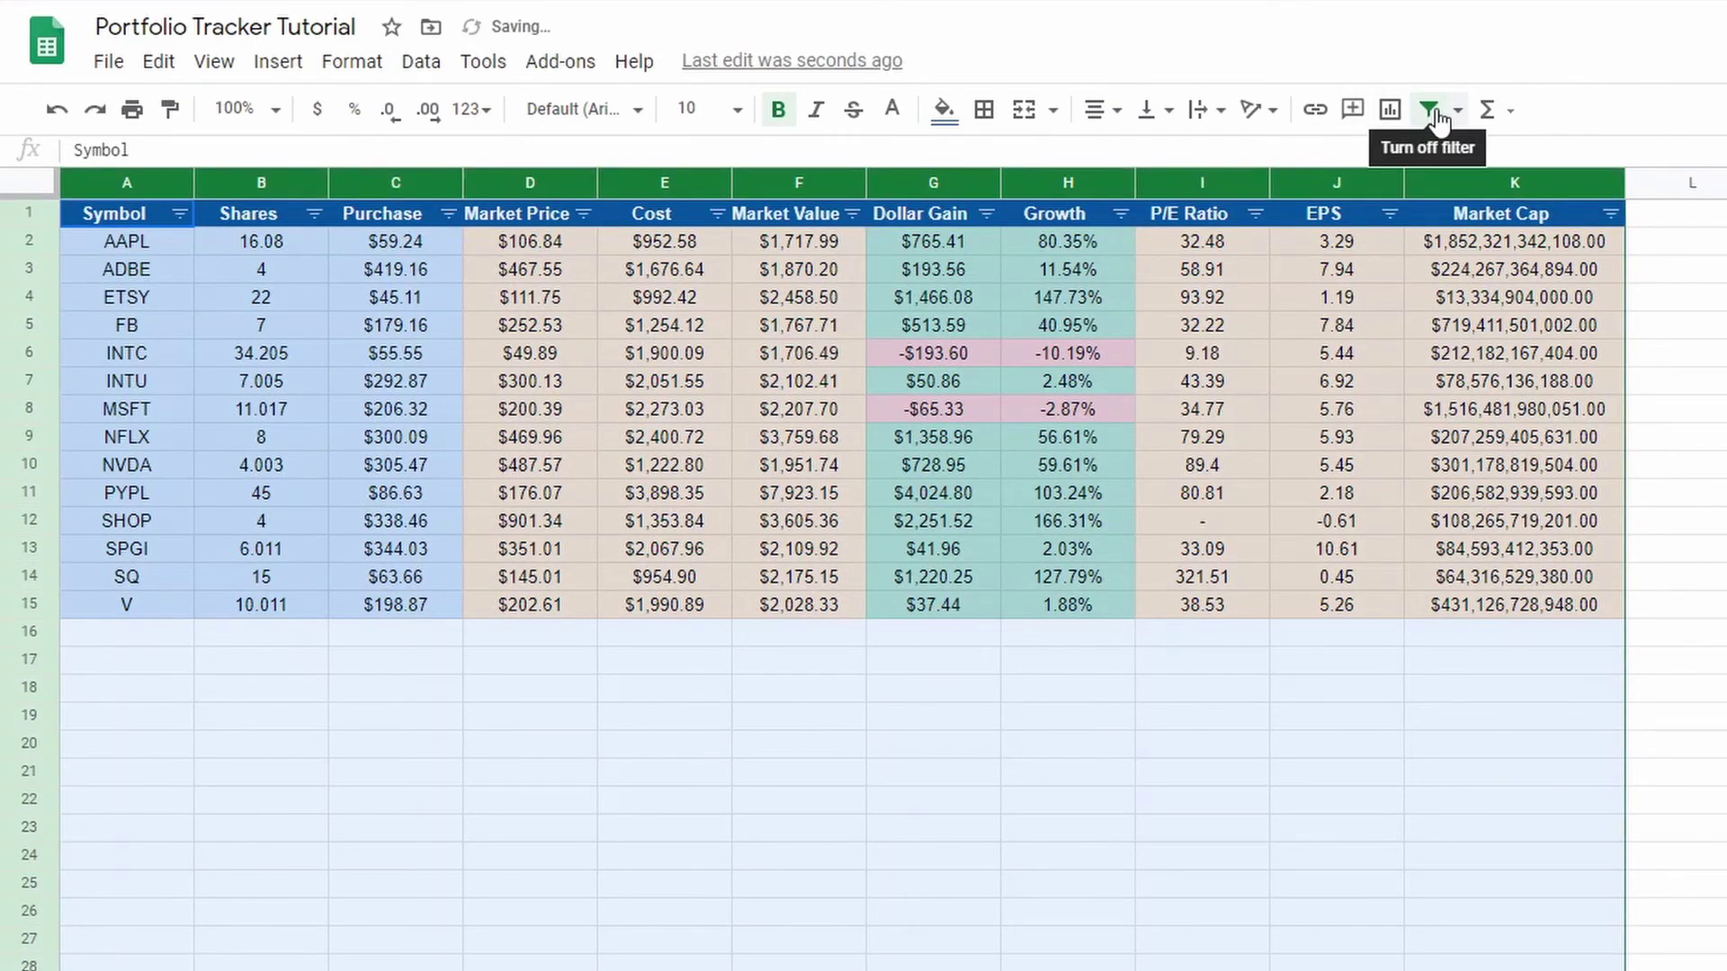
pyautogui.click(1371, 410)
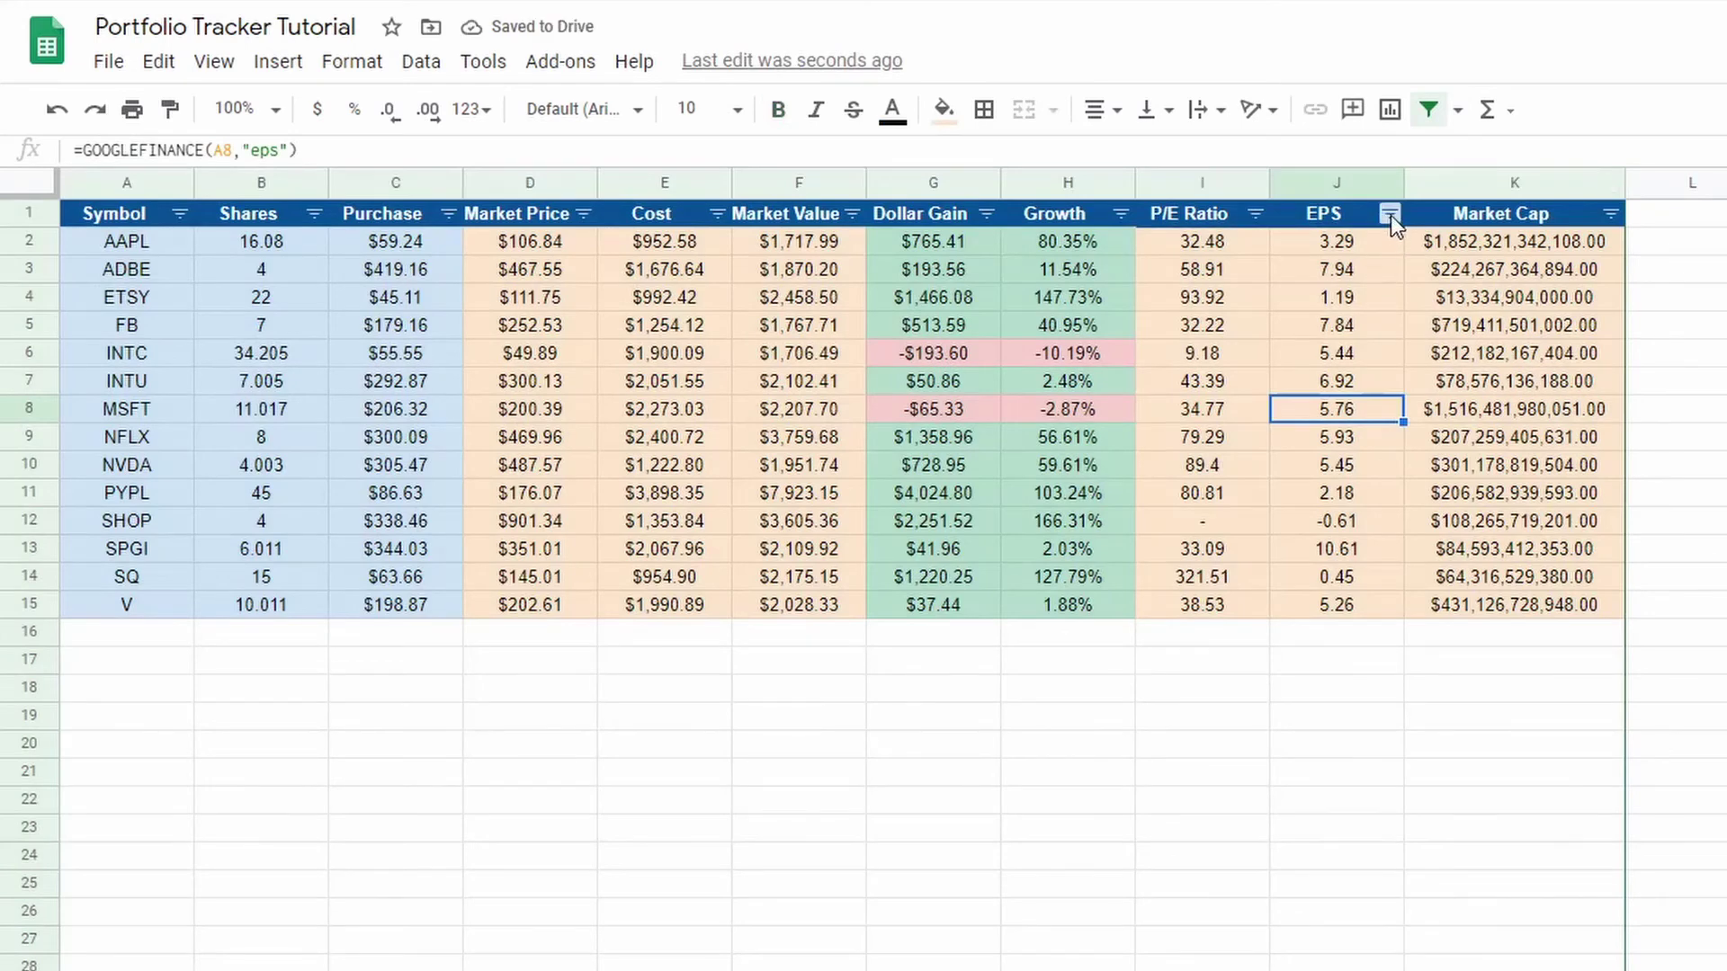
# Sort the holdings Z→A by Growth, then by Dollar Gain
pyautogui.click(1119, 216)
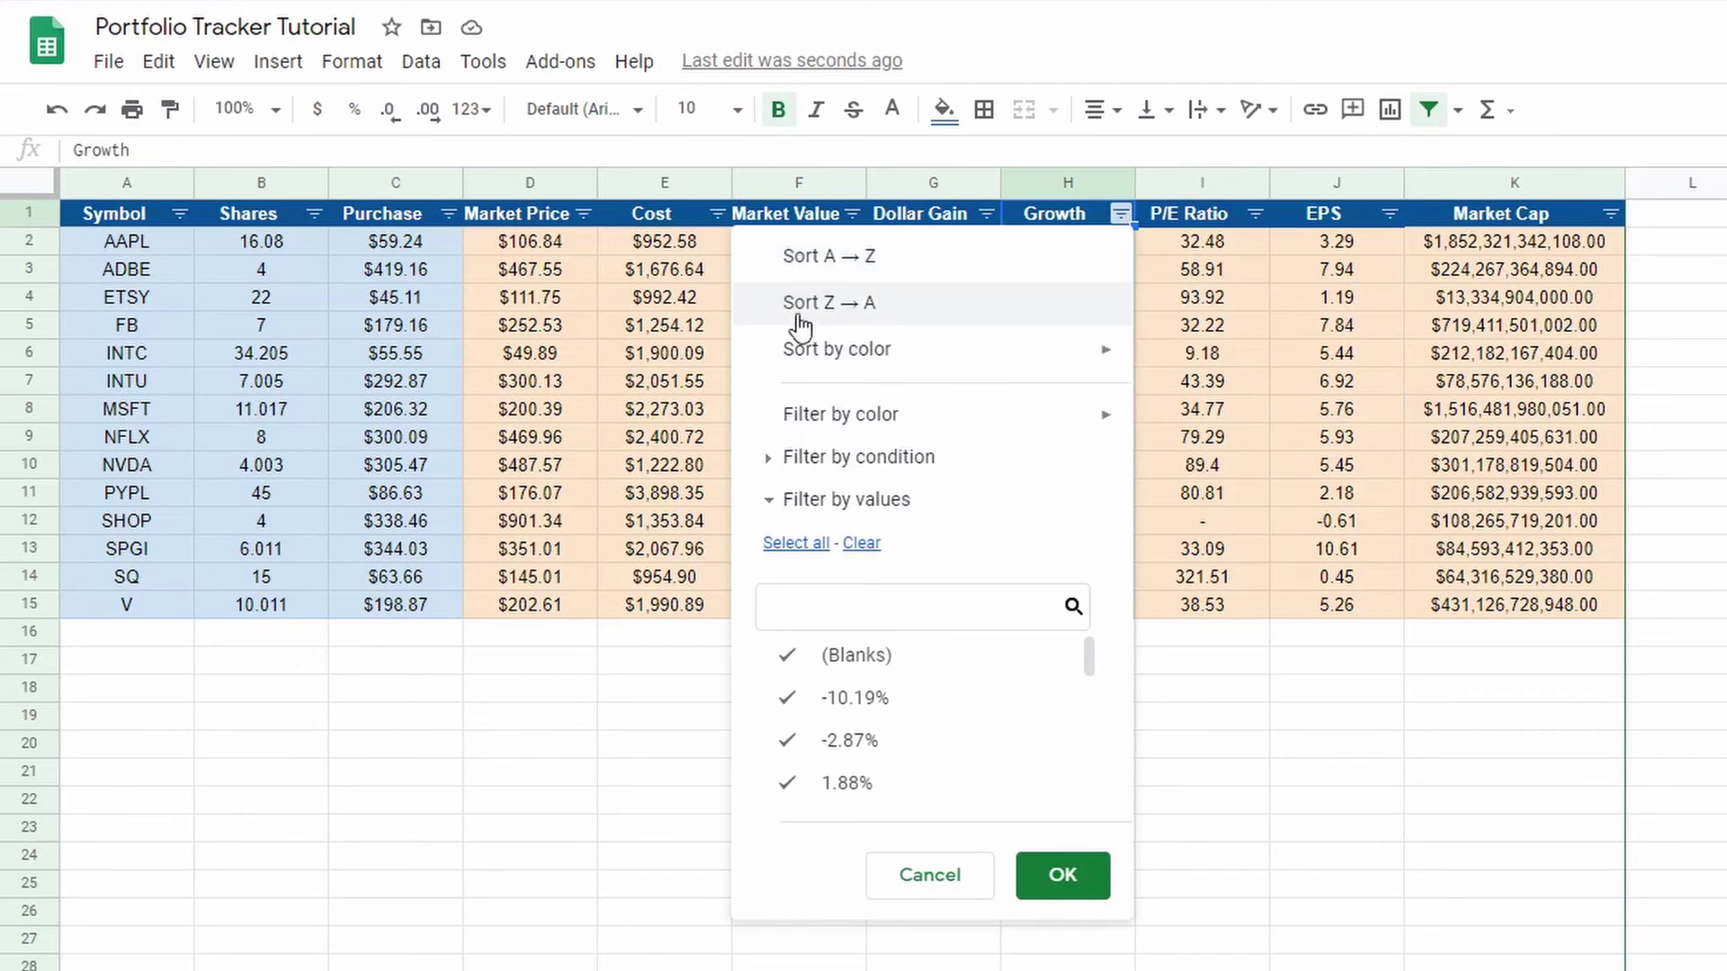
pyautogui.click(891, 303)
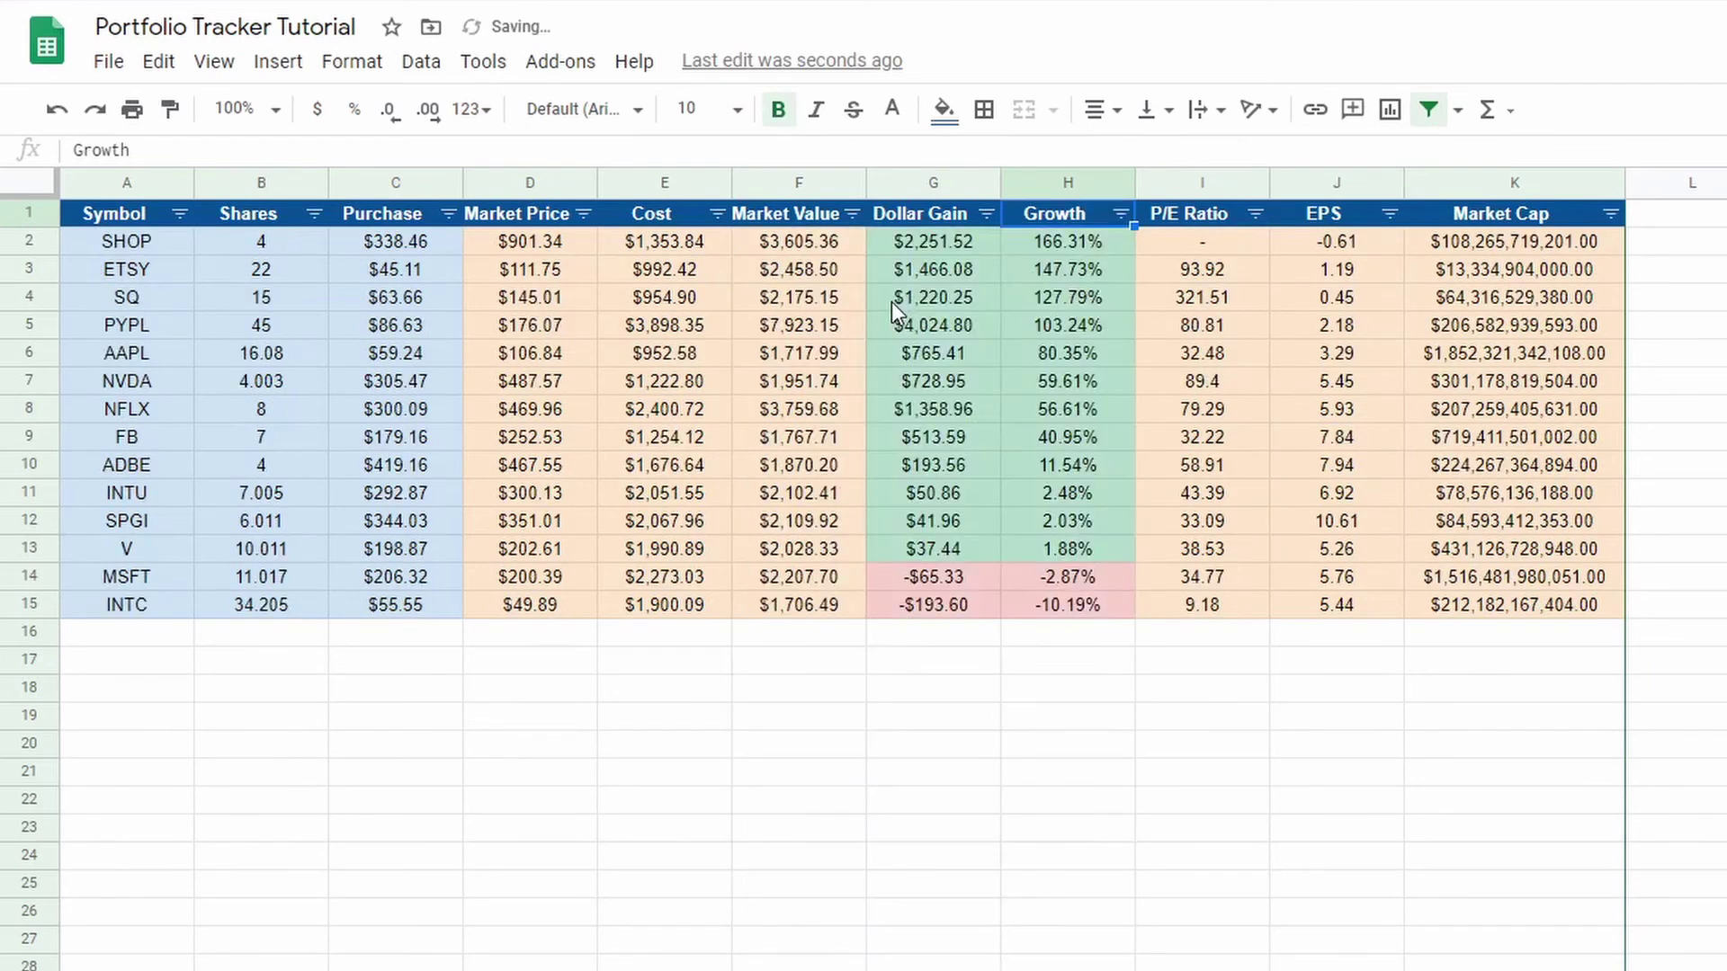
pyautogui.click(1043, 251)
pyautogui.click(1047, 613)
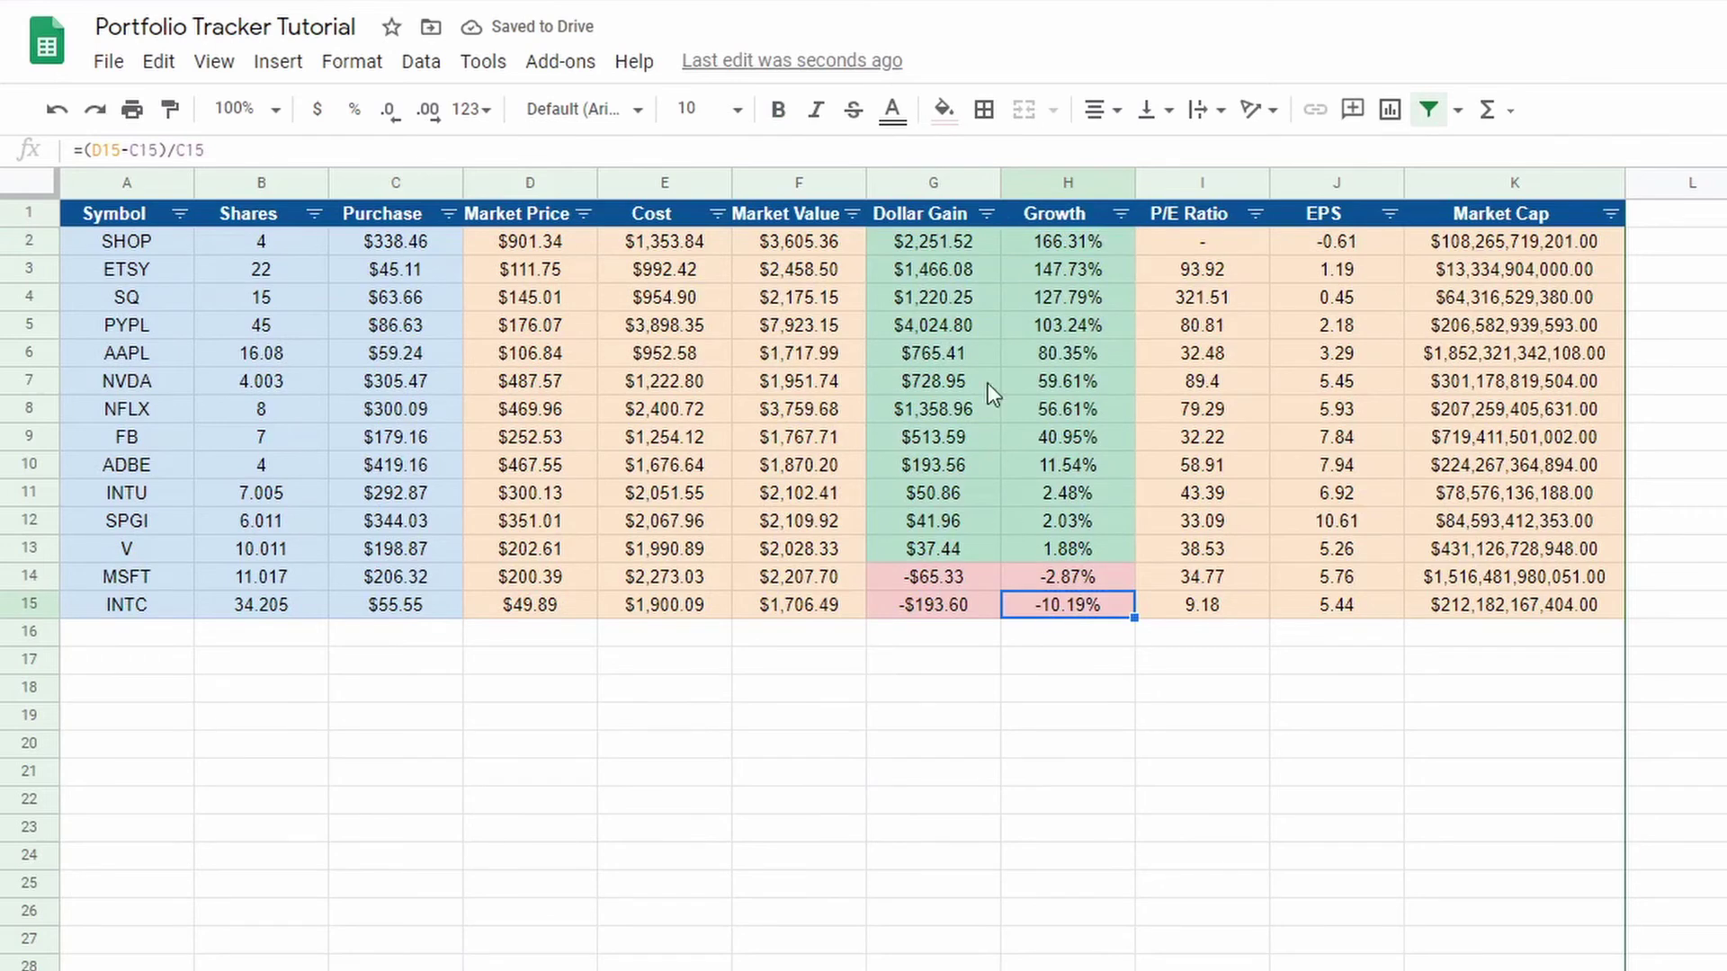
pyautogui.moveTo(1064, 241); pyautogui.dragTo(1070, 605)
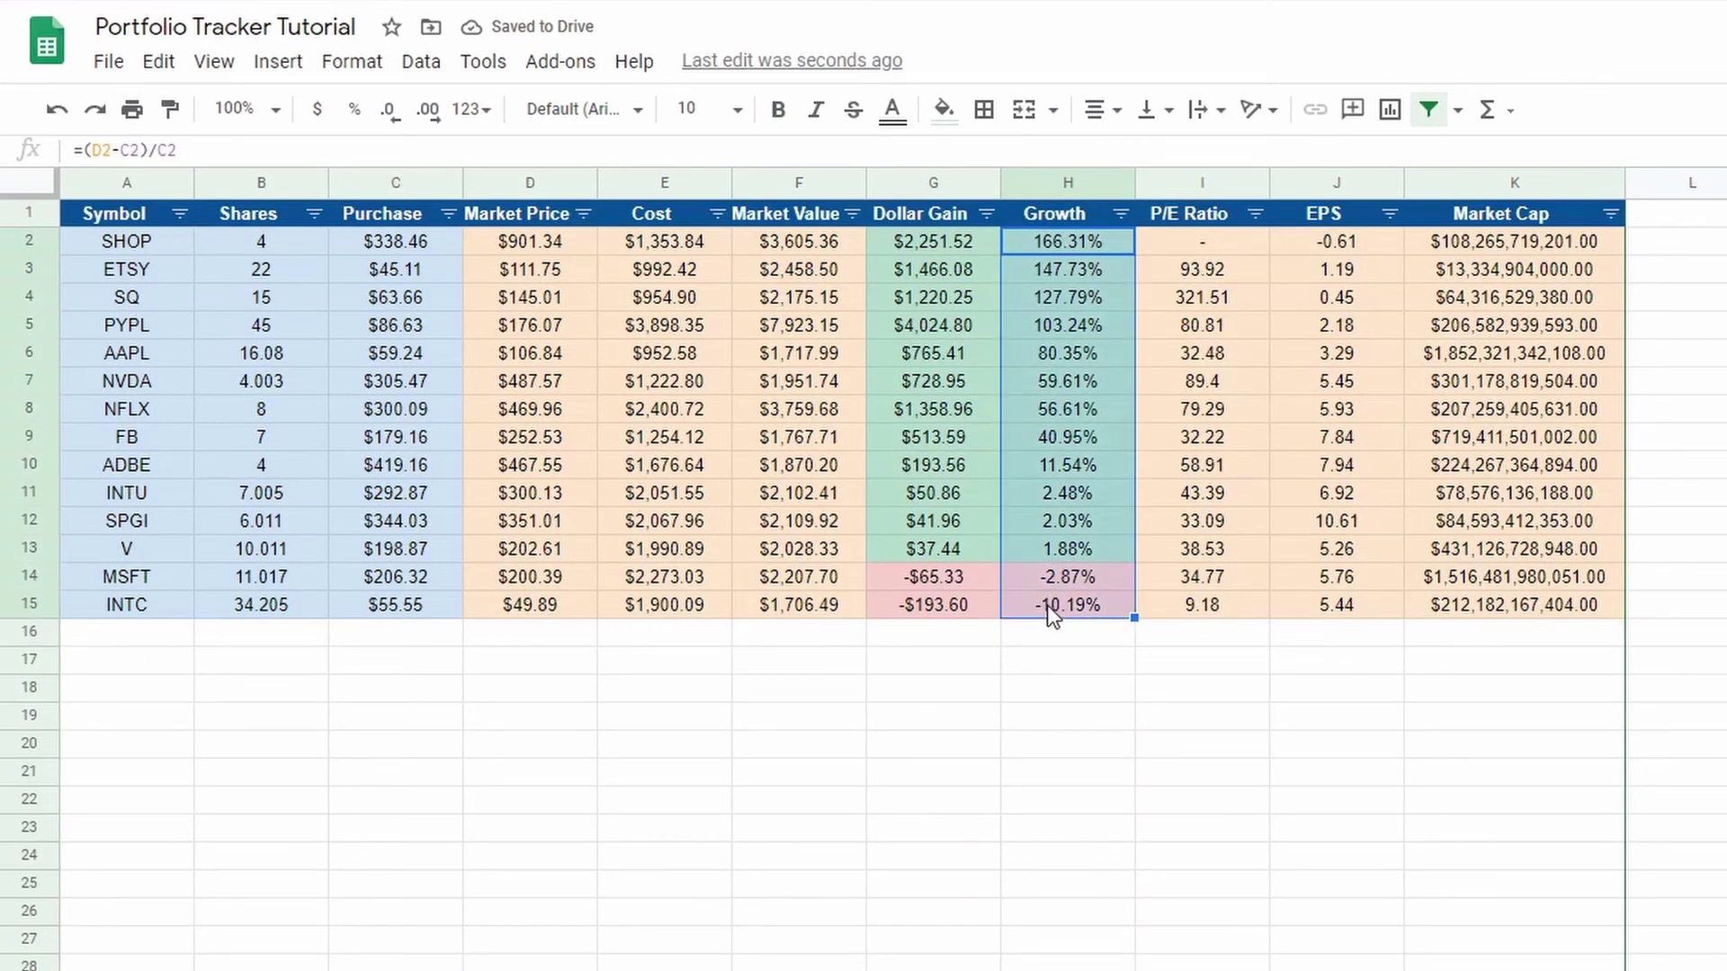
pyautogui.click(987, 214)
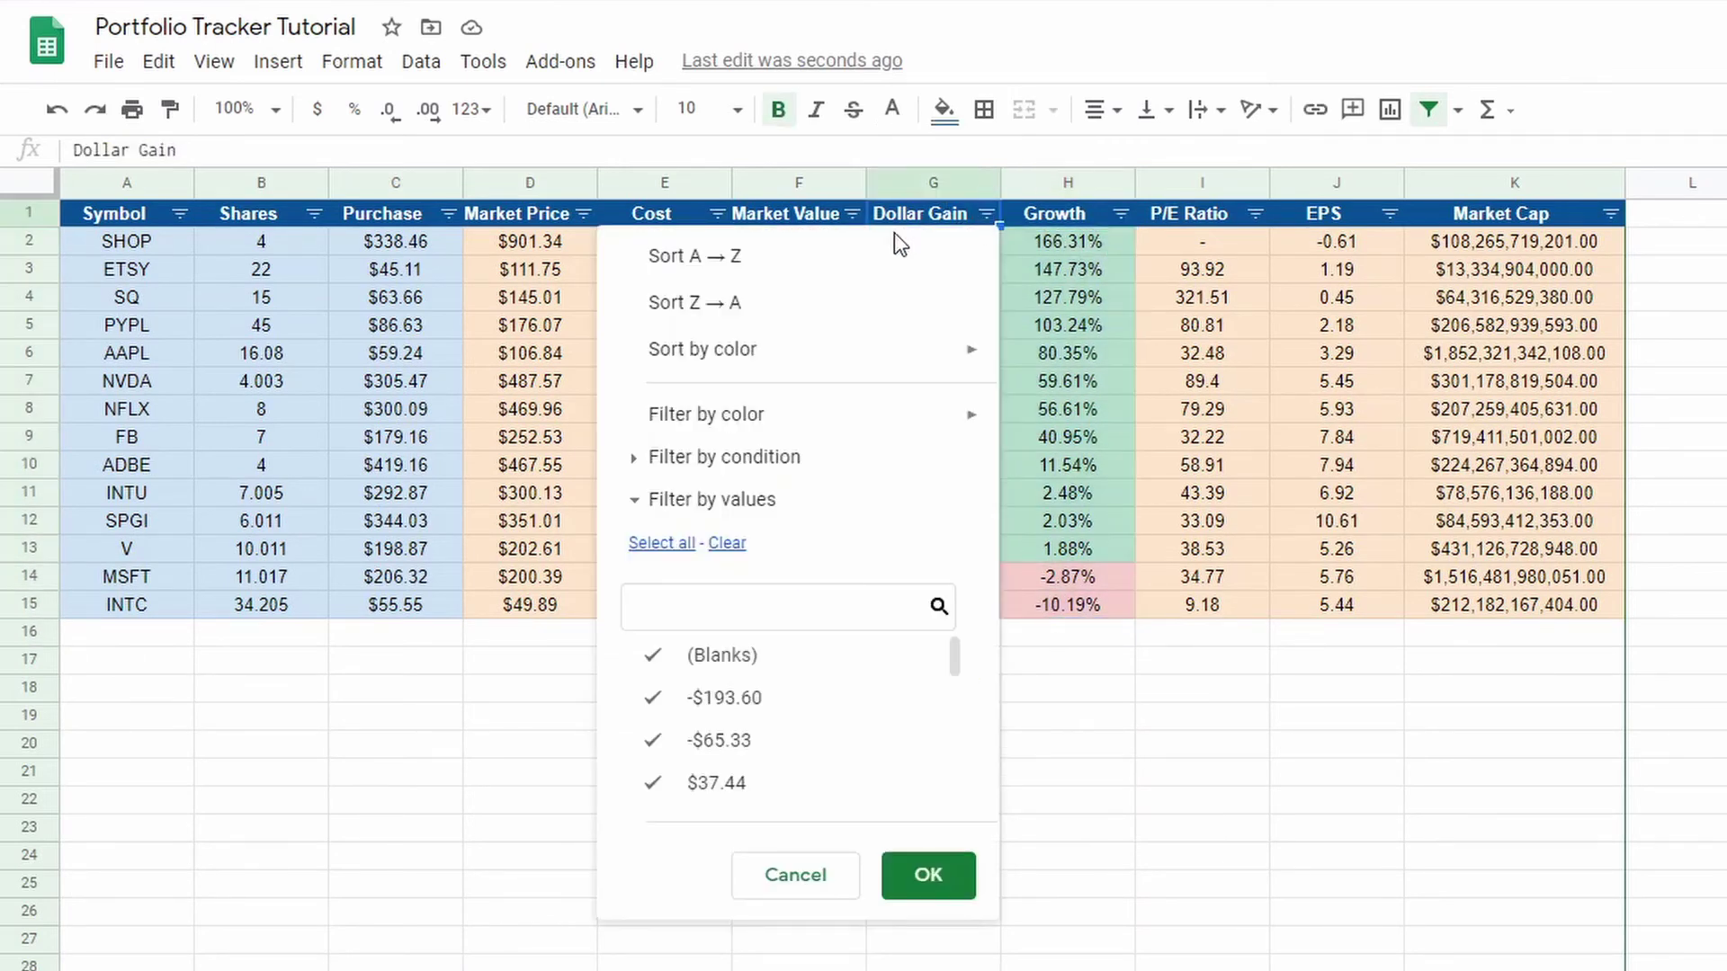
pyautogui.click(755, 315)
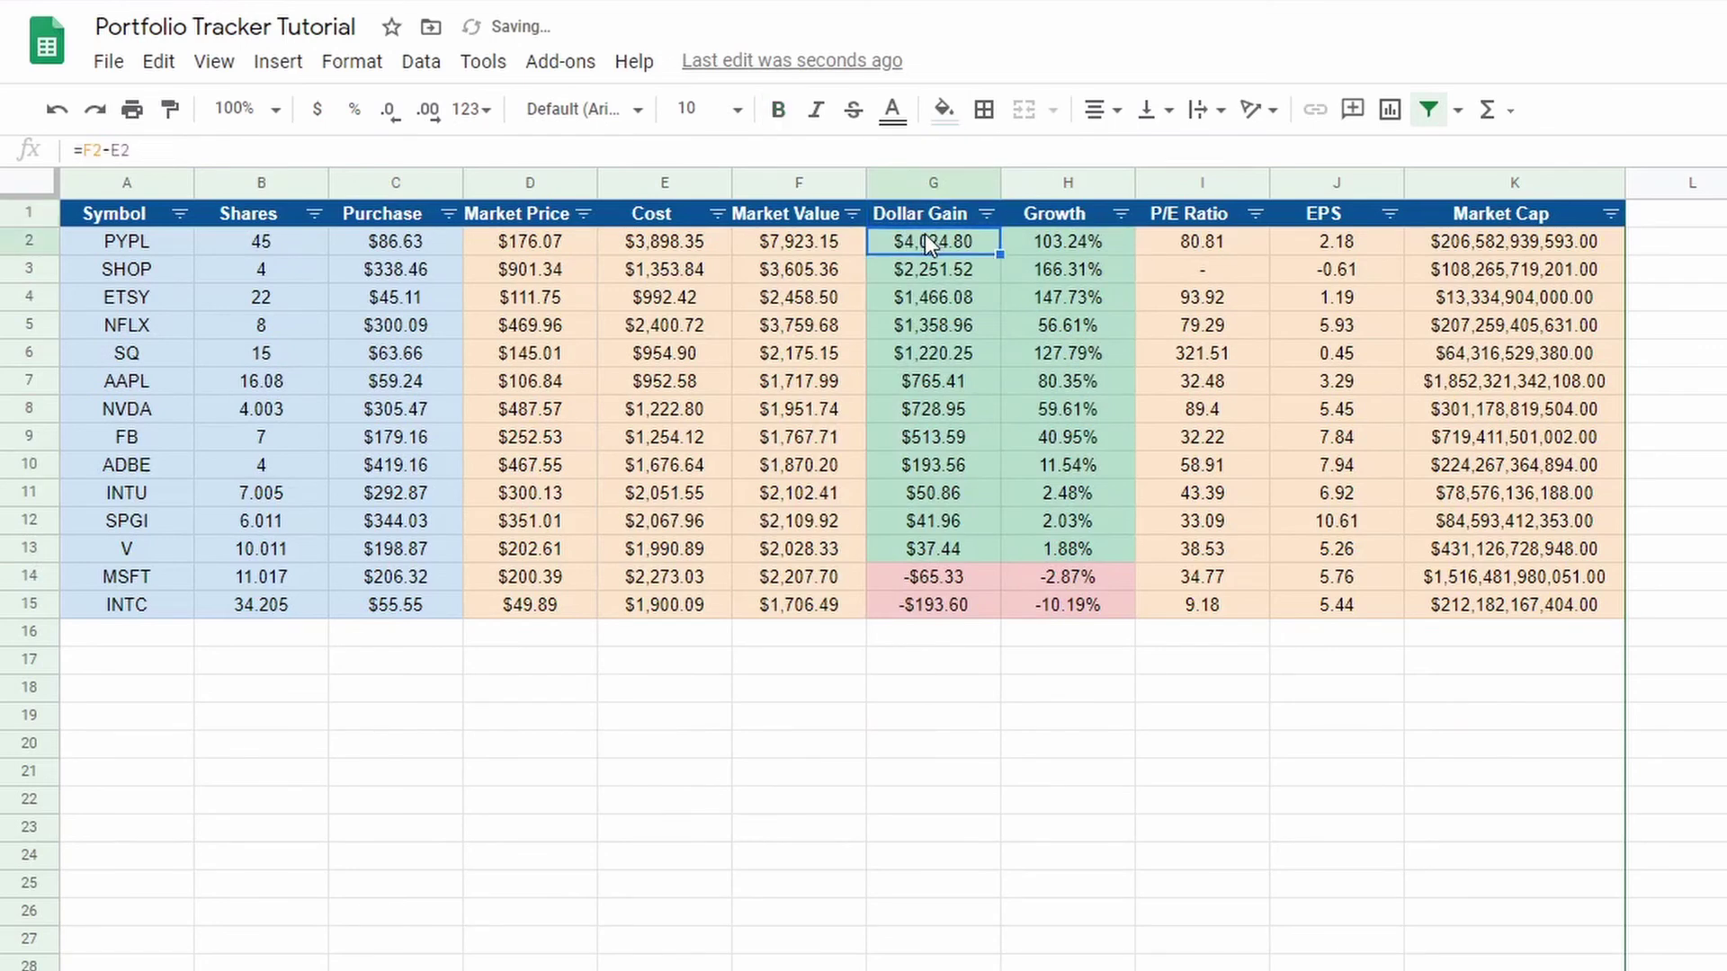
# Sort the holdings Z→A by Market Value, then by Cost
pyautogui.click(851, 214)
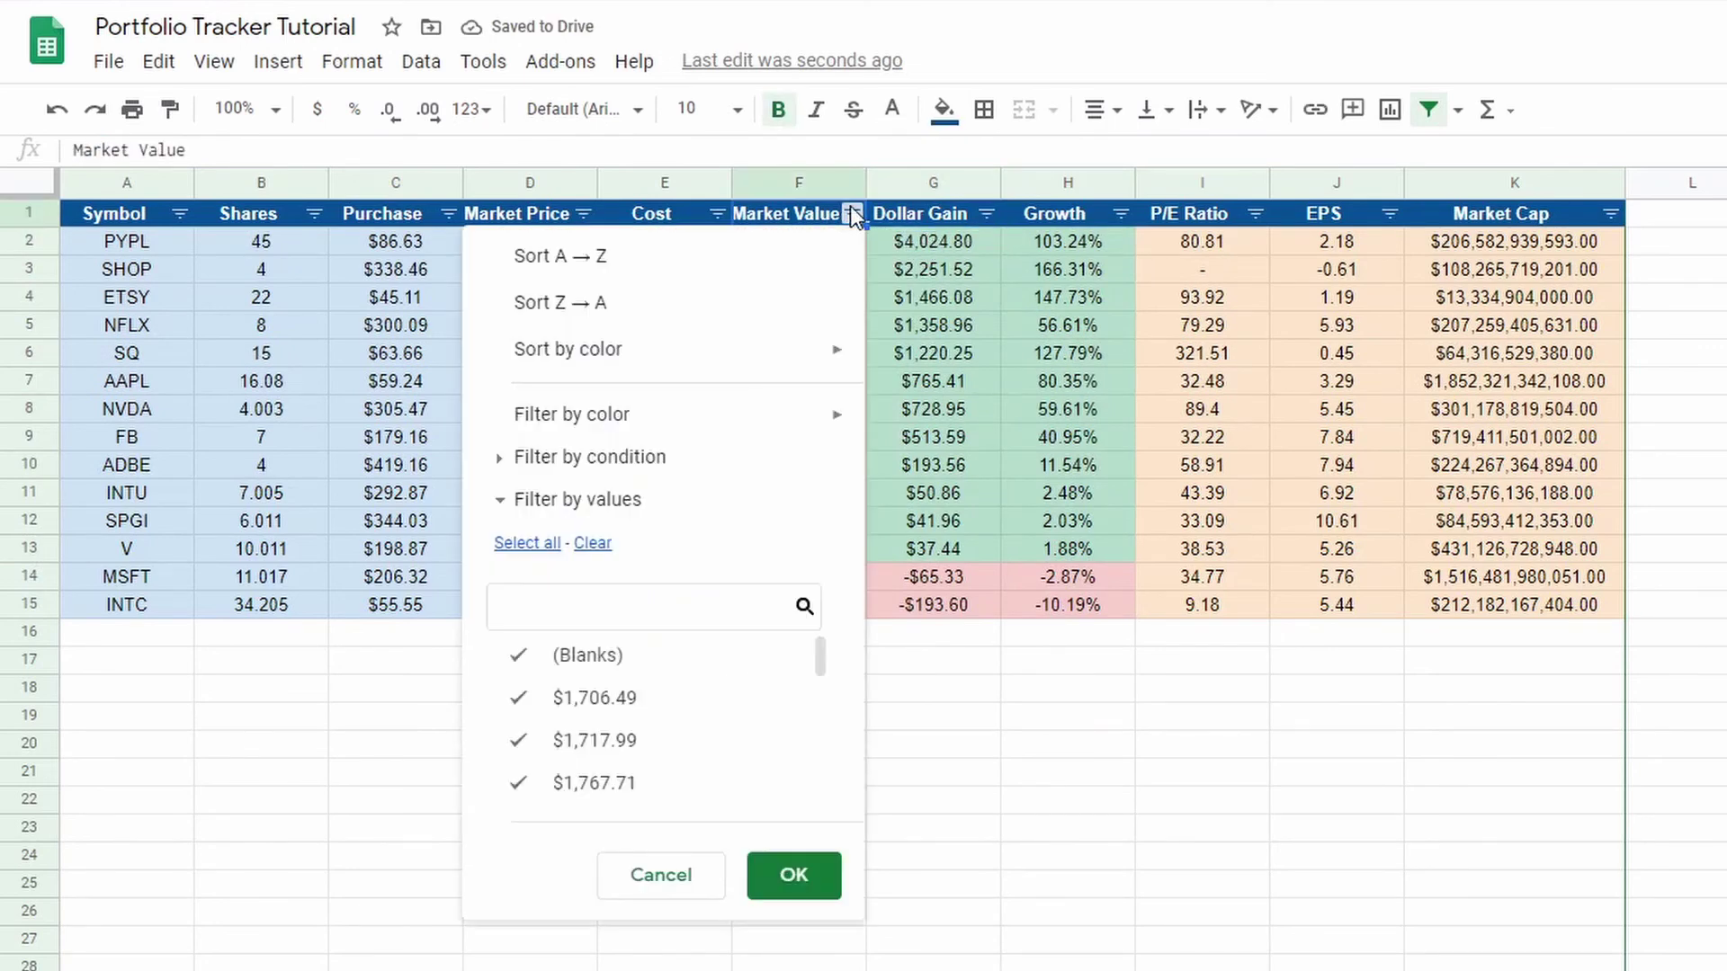
pyautogui.click(598, 310)
pyautogui.click(124, 250)
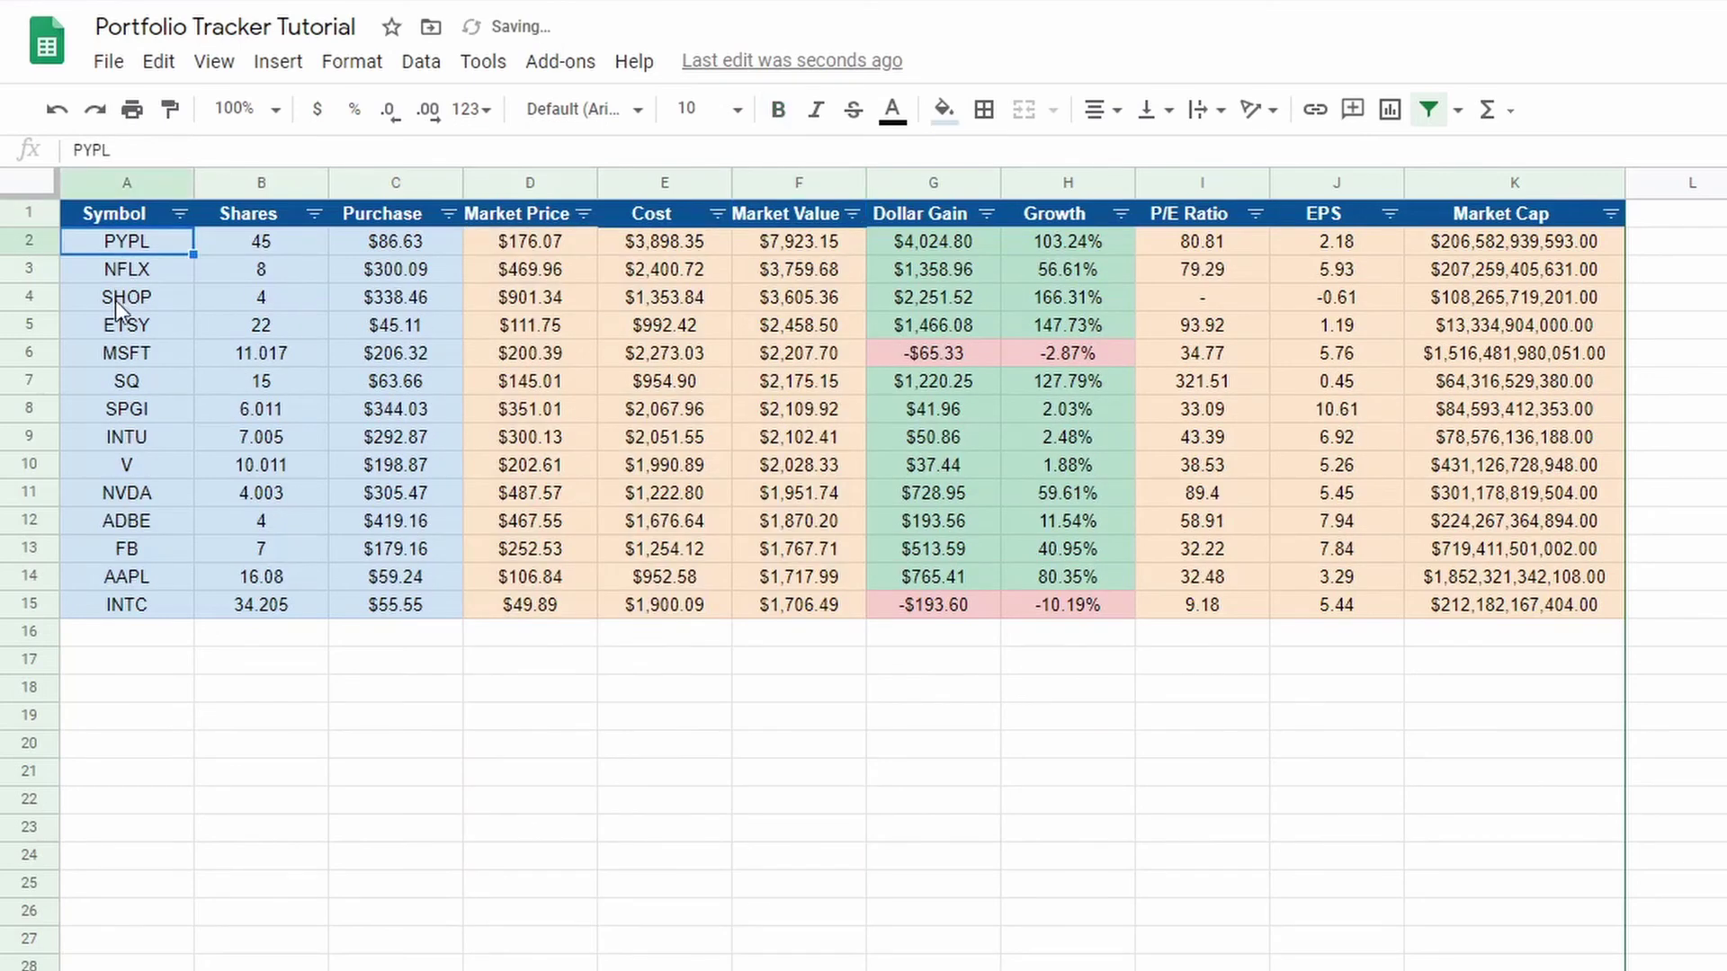
pyautogui.press('Down')
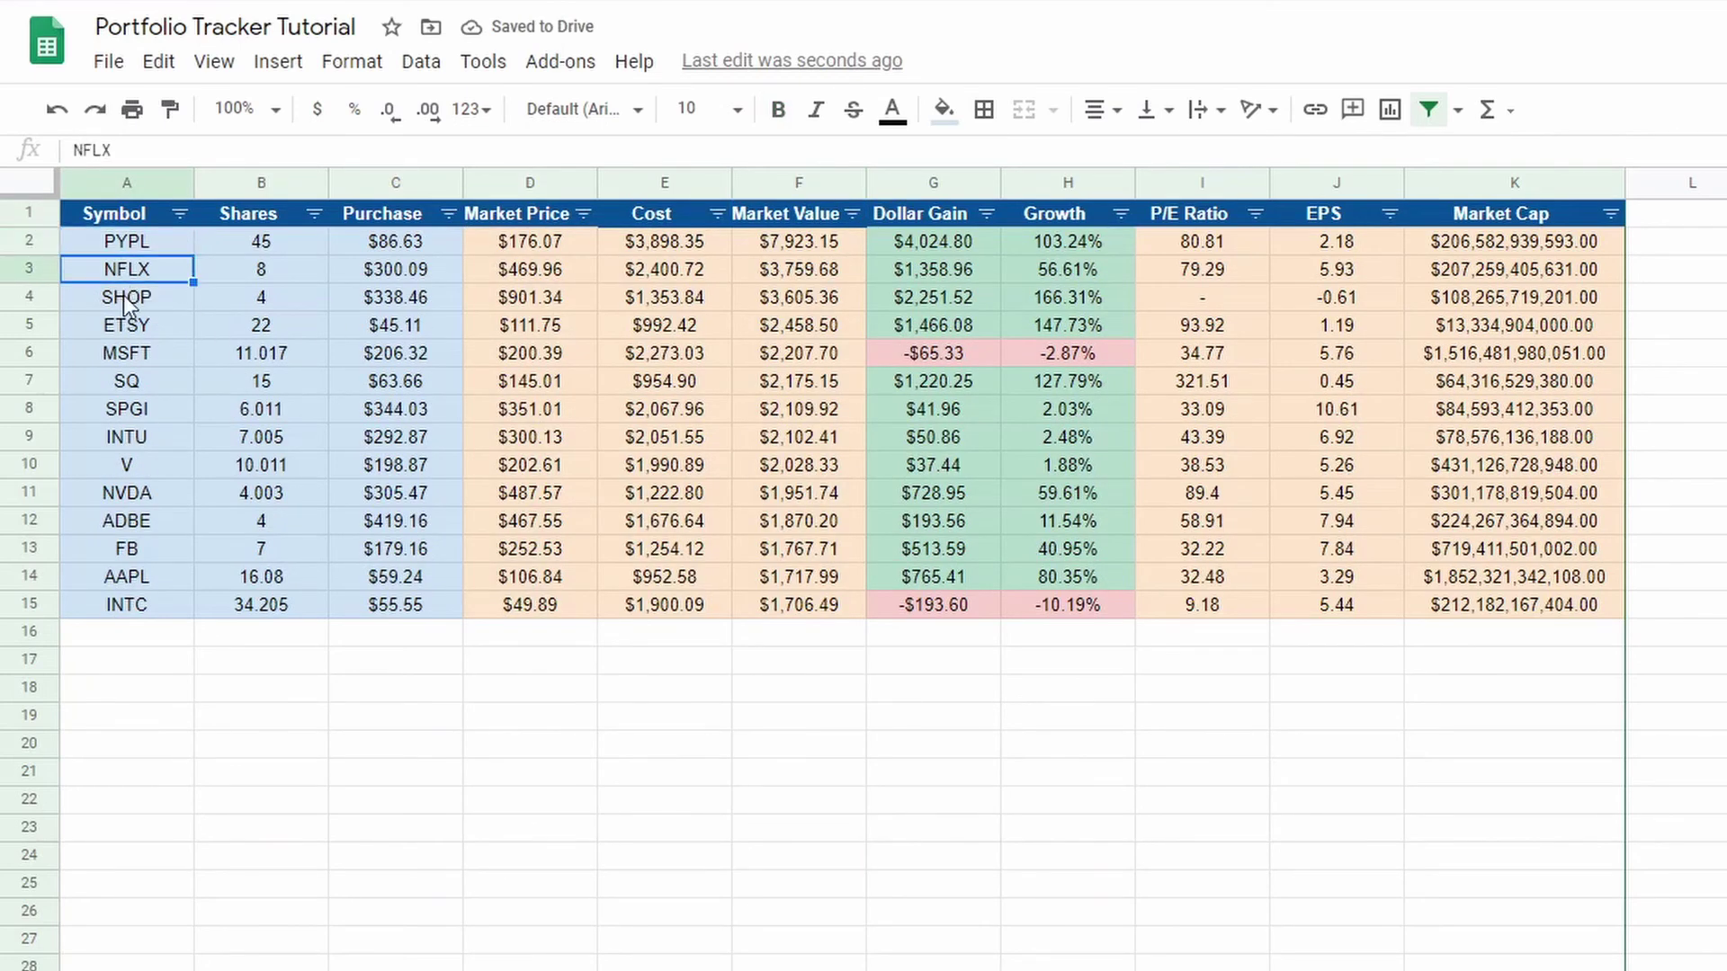
pyautogui.click(777, 275)
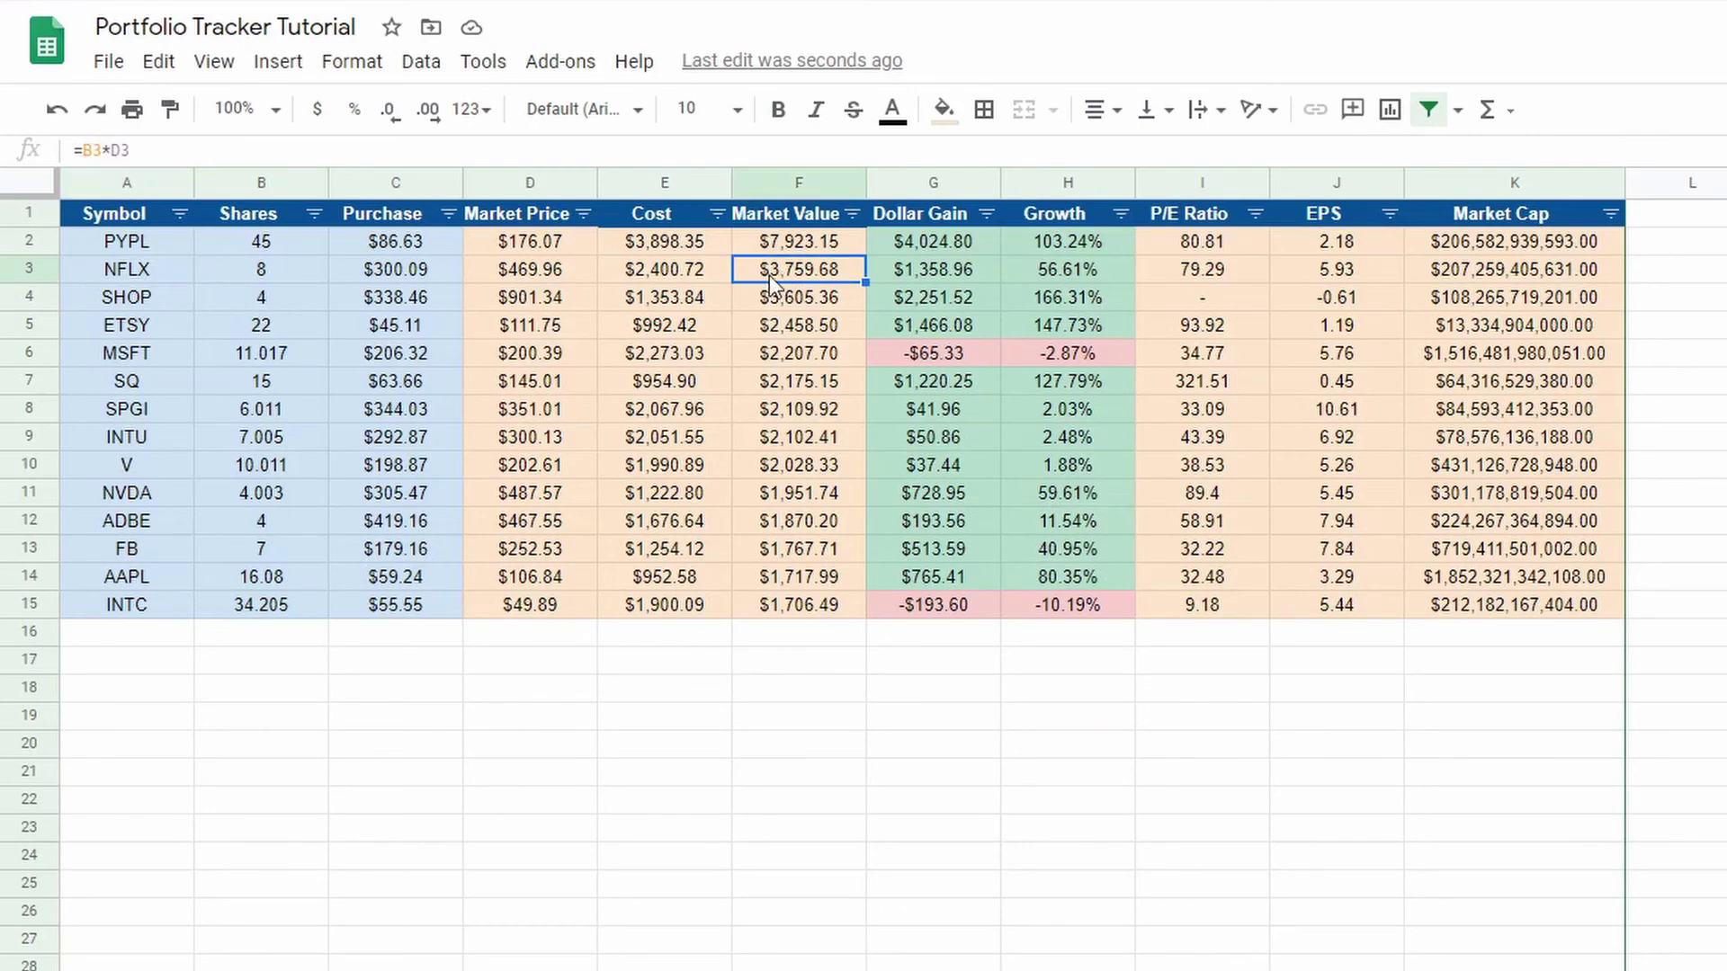
pyautogui.click(716, 214)
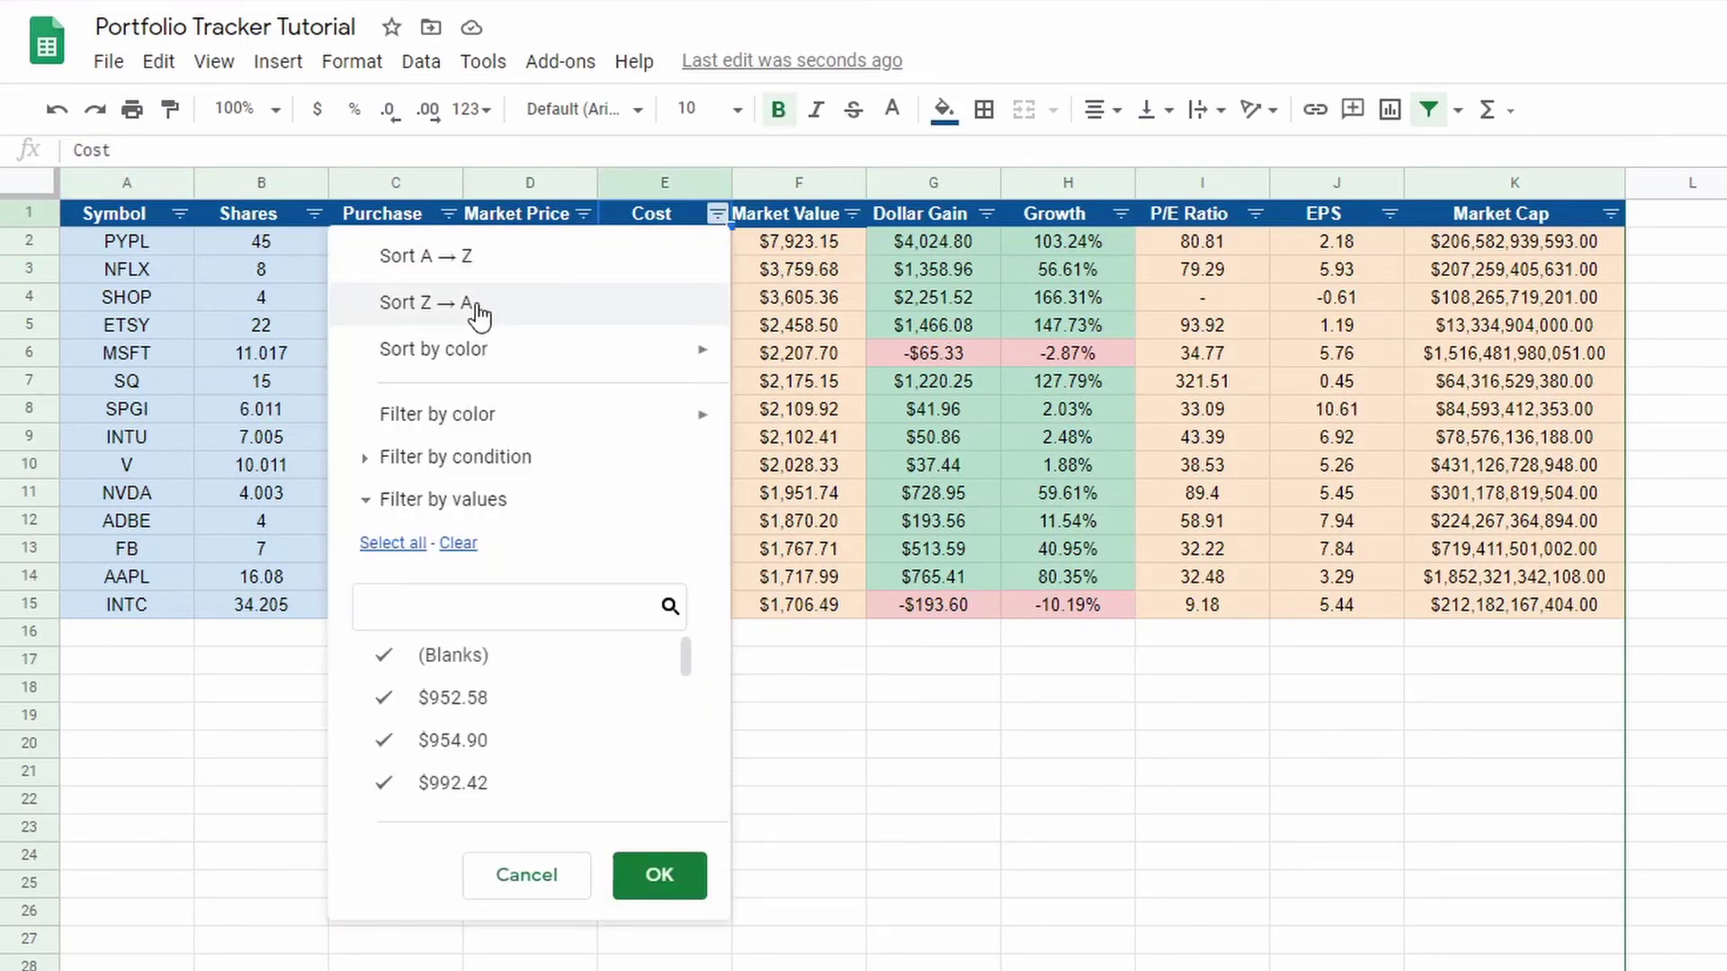
pyautogui.click(478, 306)
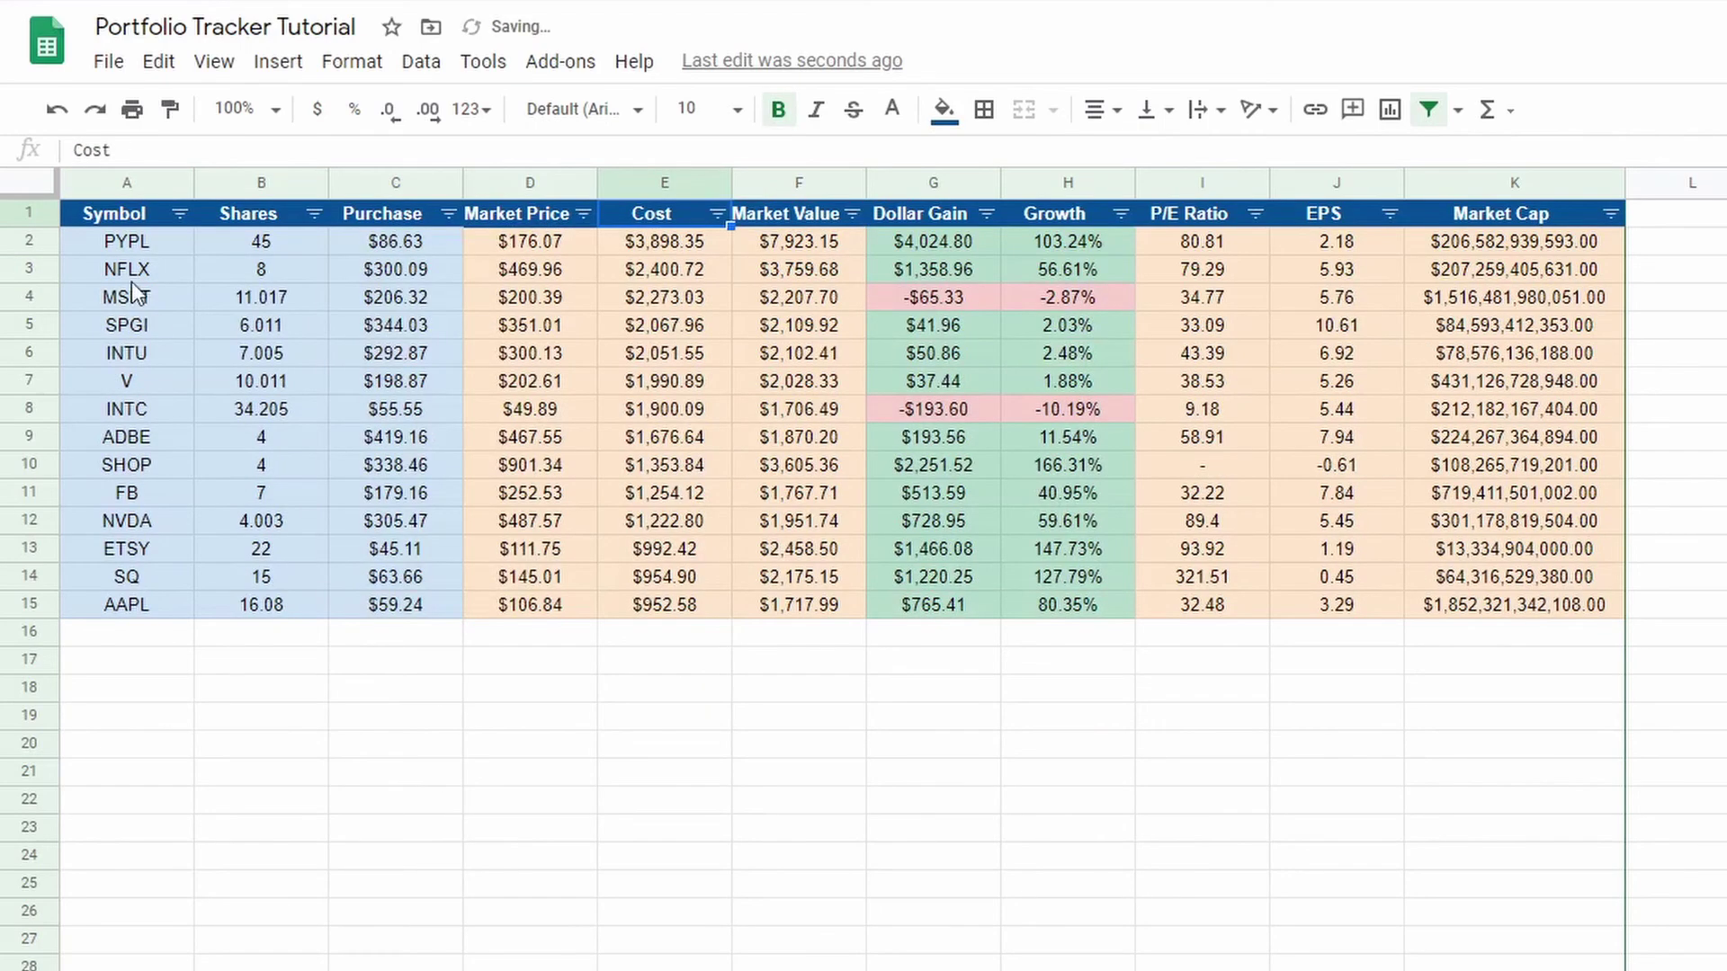
# Sort Z→A by Market Price, then Market Cap, and finally EPS
pyautogui.click(582, 213)
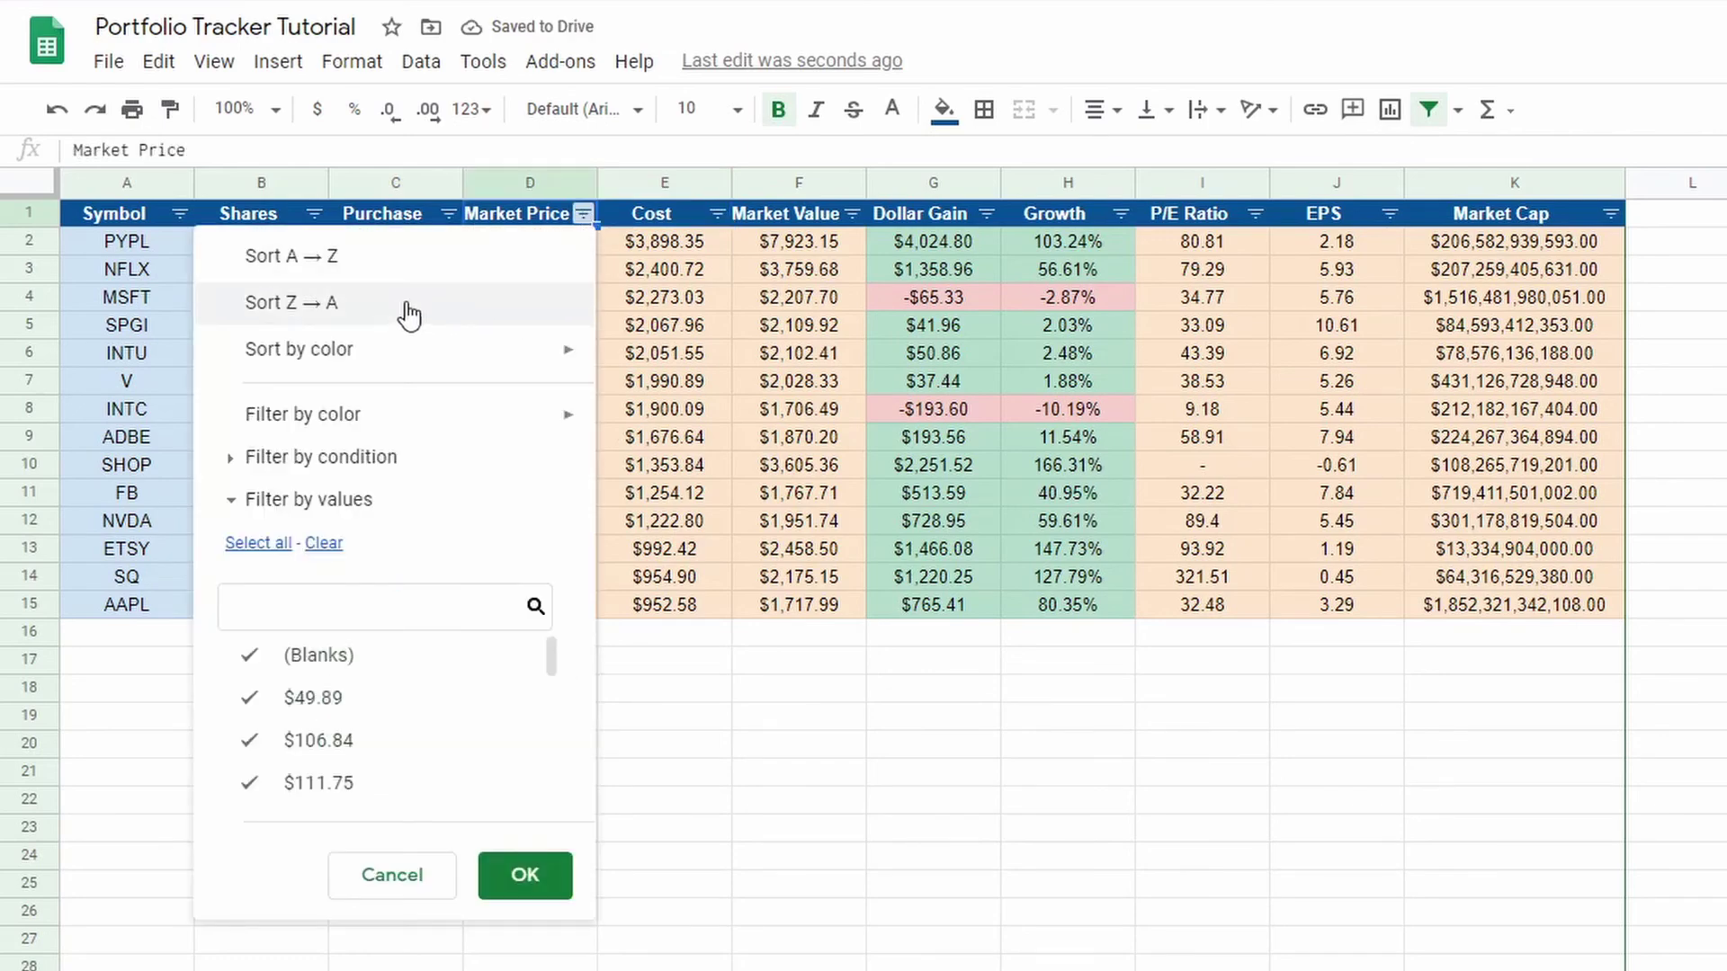
pyautogui.click(299, 305)
pyautogui.click(154, 250)
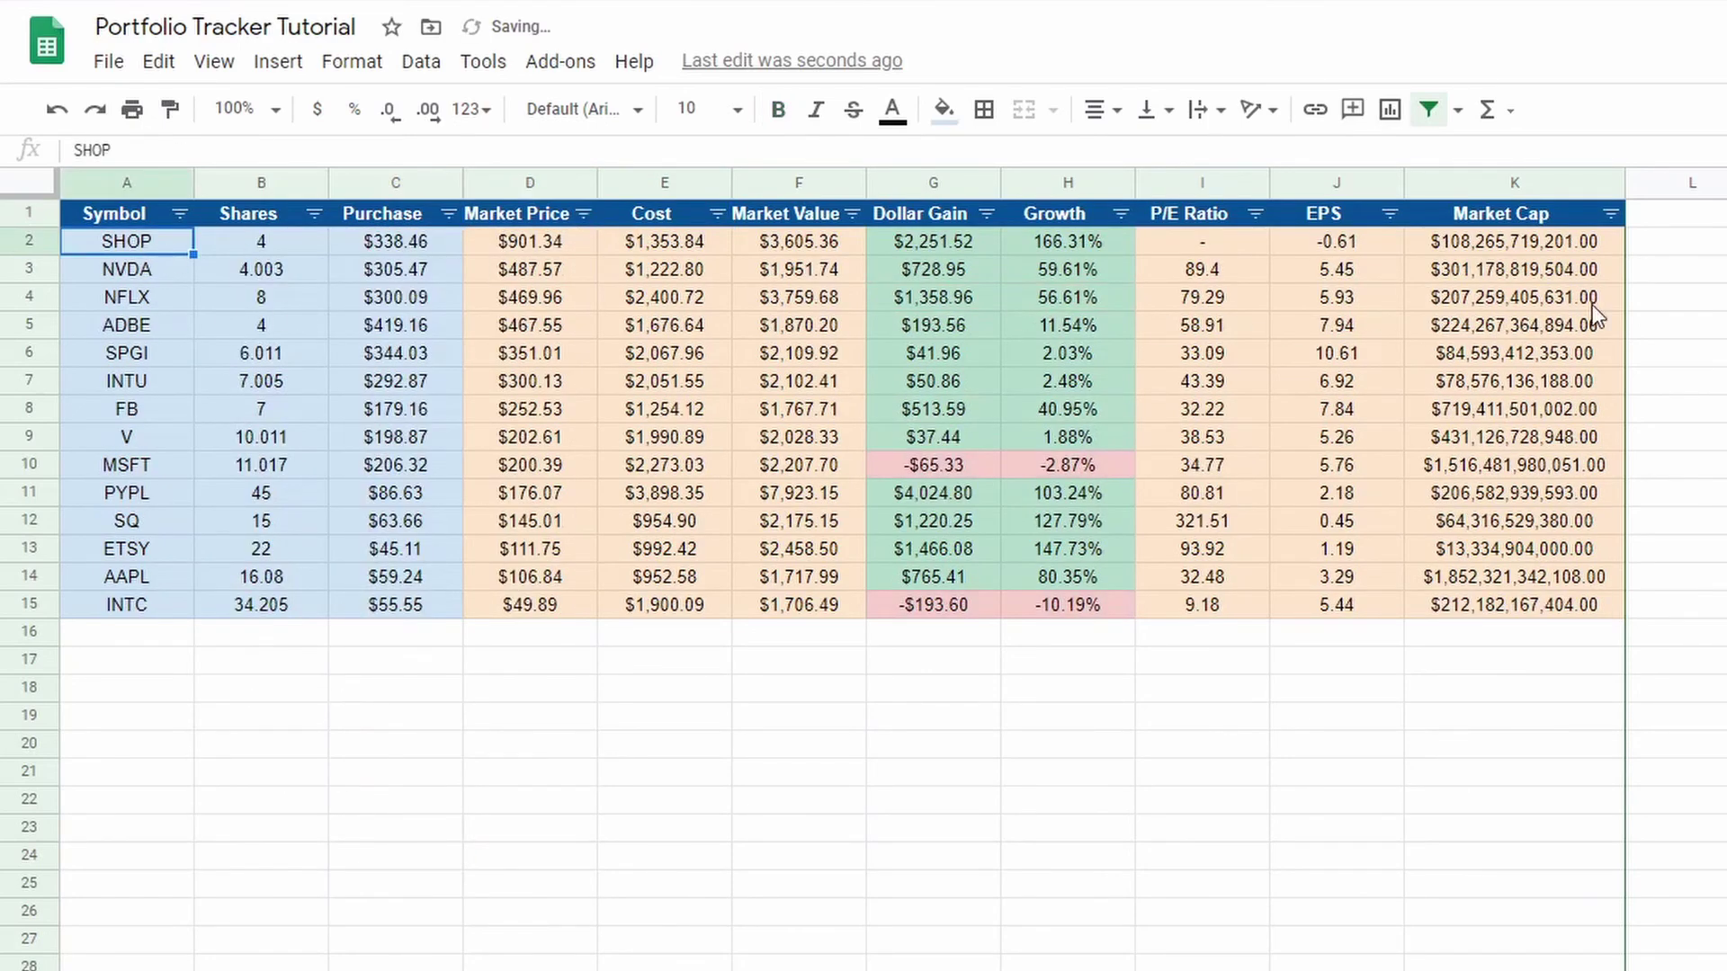
pyautogui.click(1610, 213)
pyautogui.click(1295, 300)
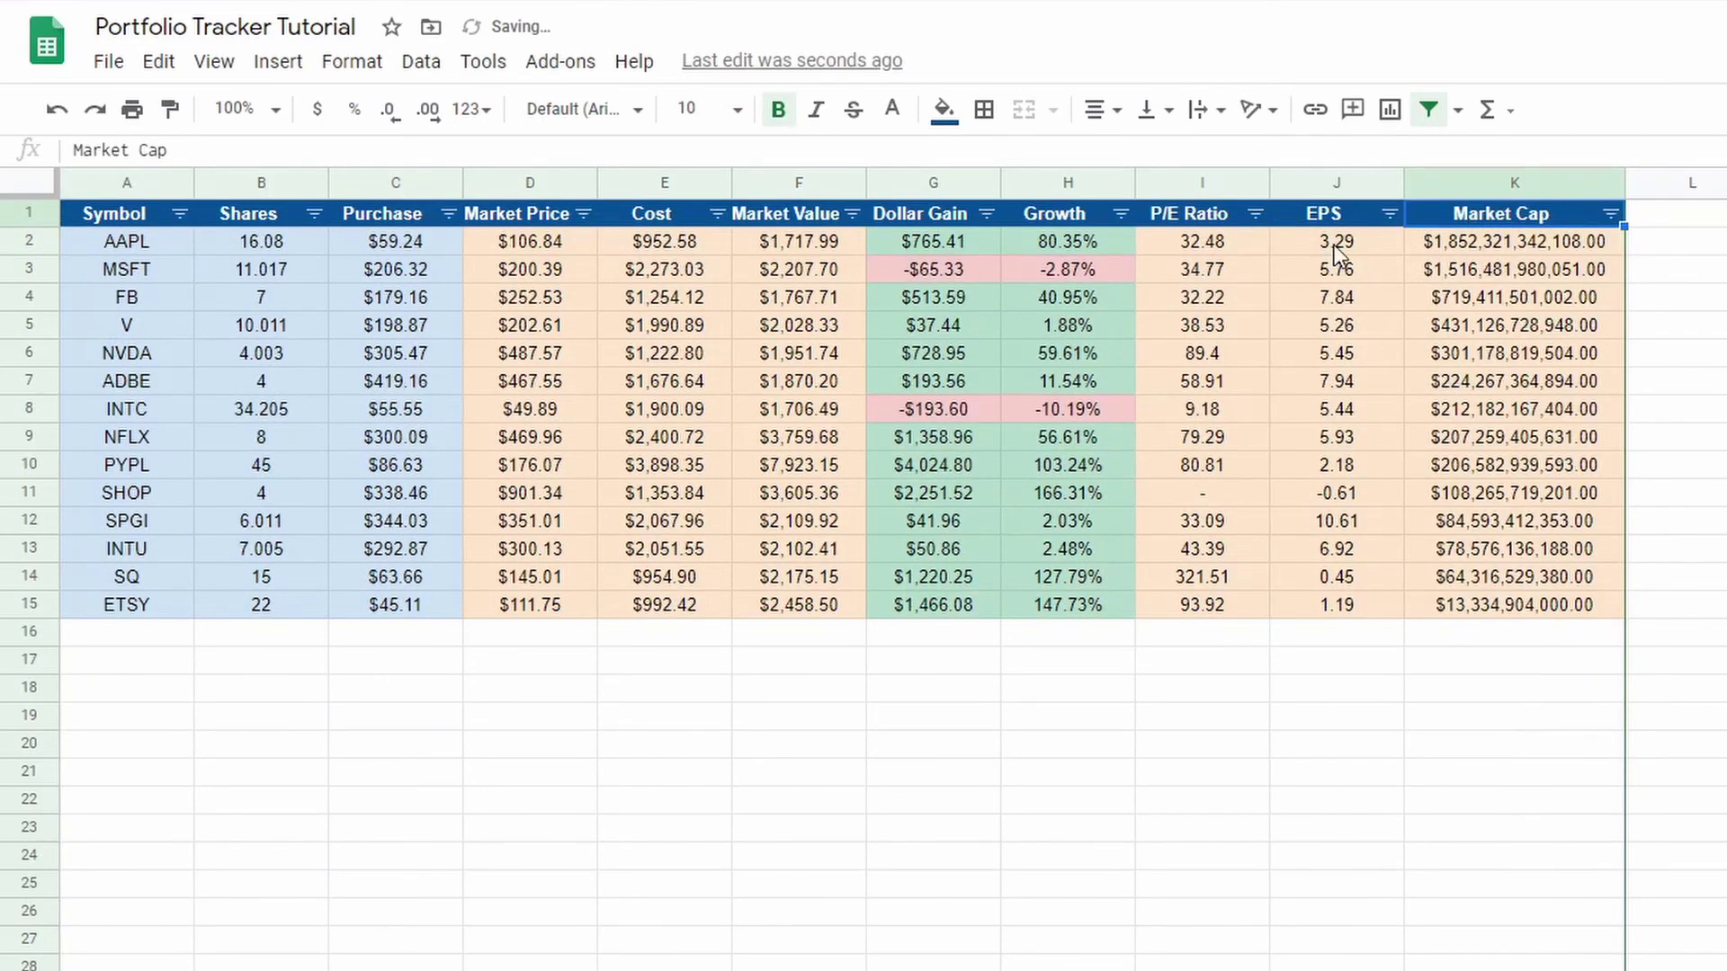
pyautogui.click(1388, 214)
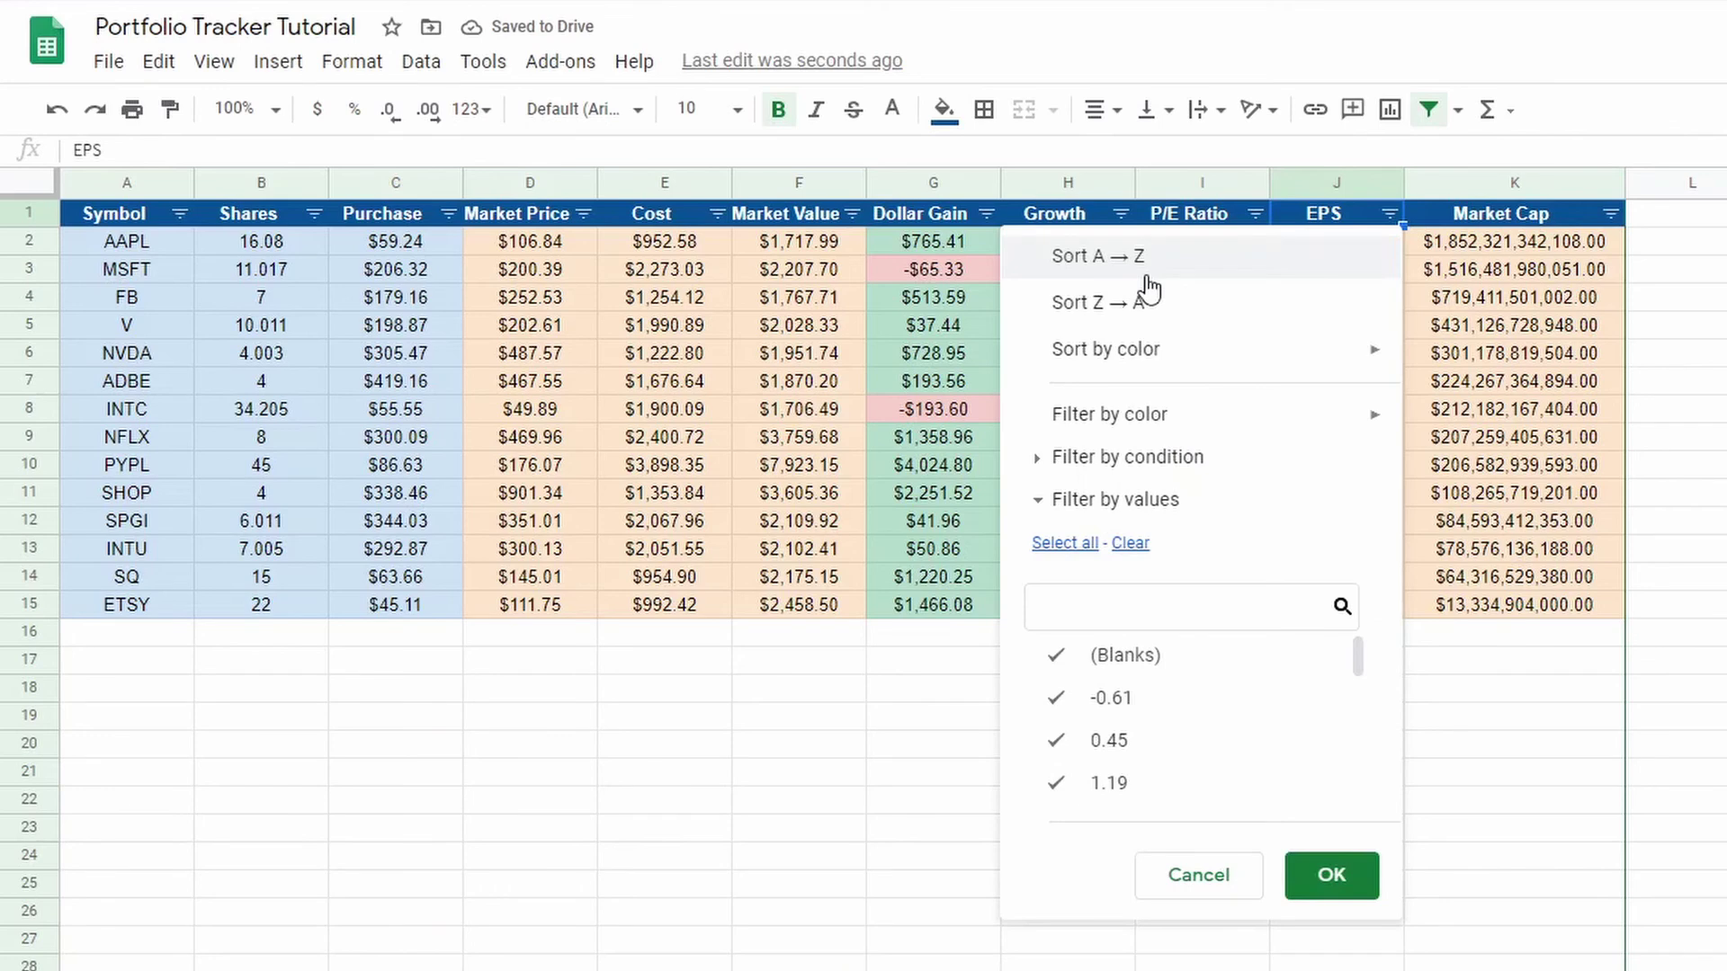
pyautogui.click(1144, 306)
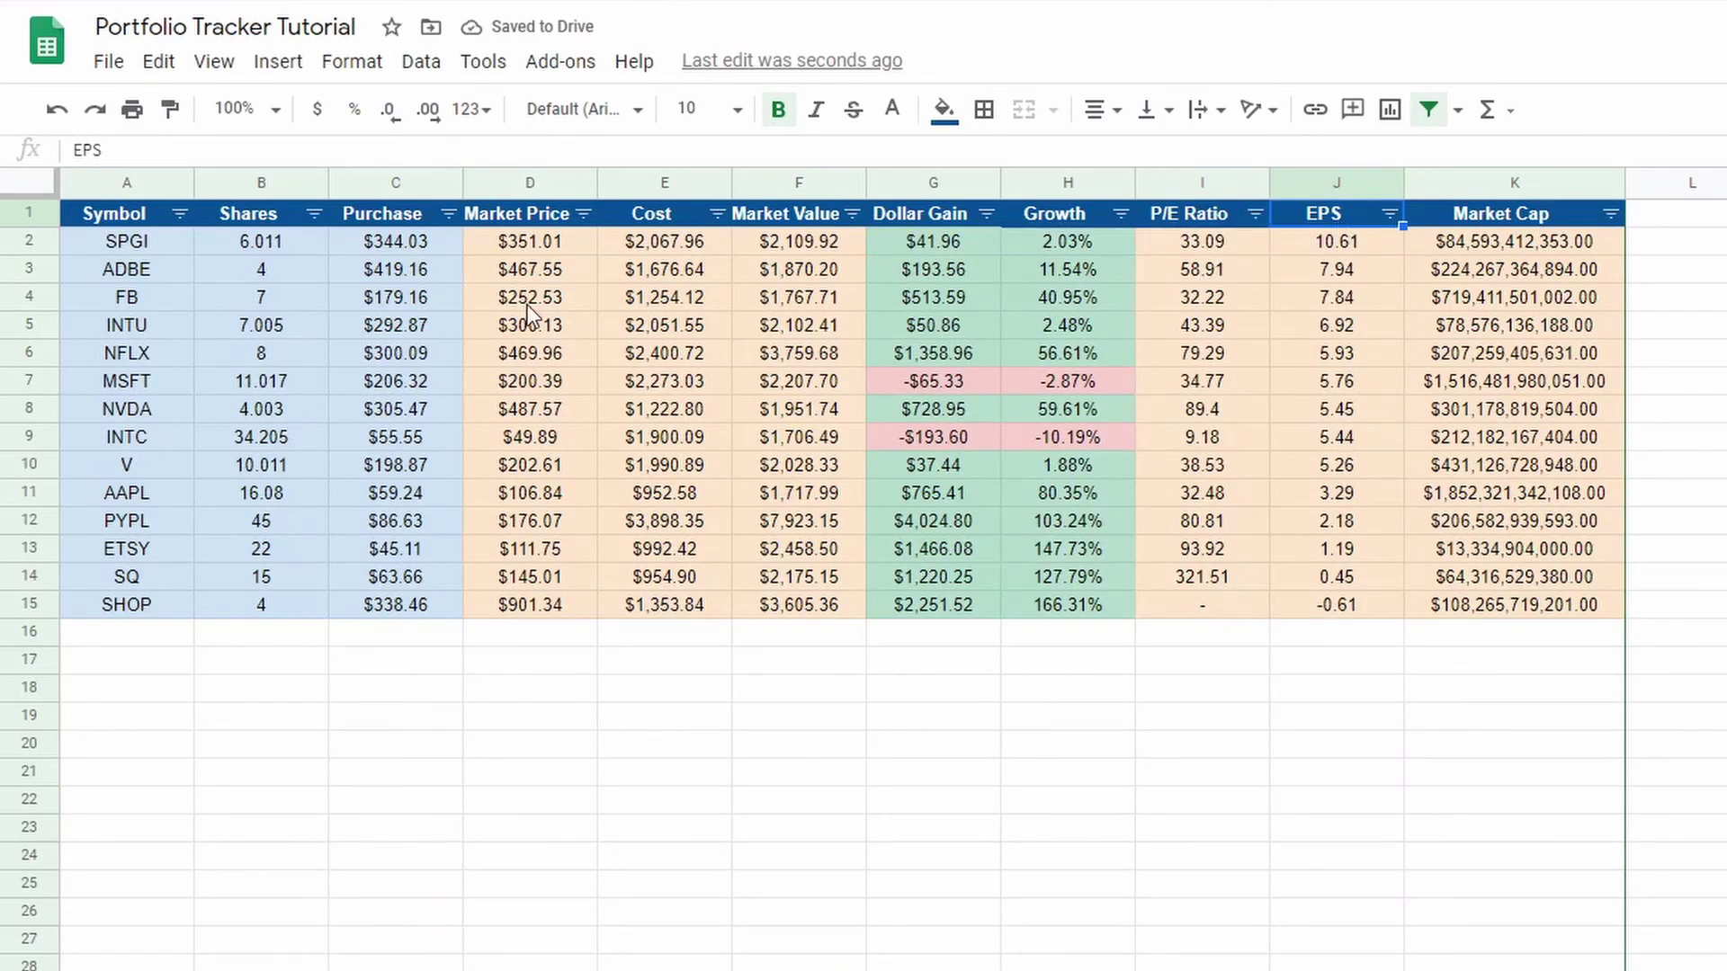
pyautogui.scroll(-10, 405, 566)
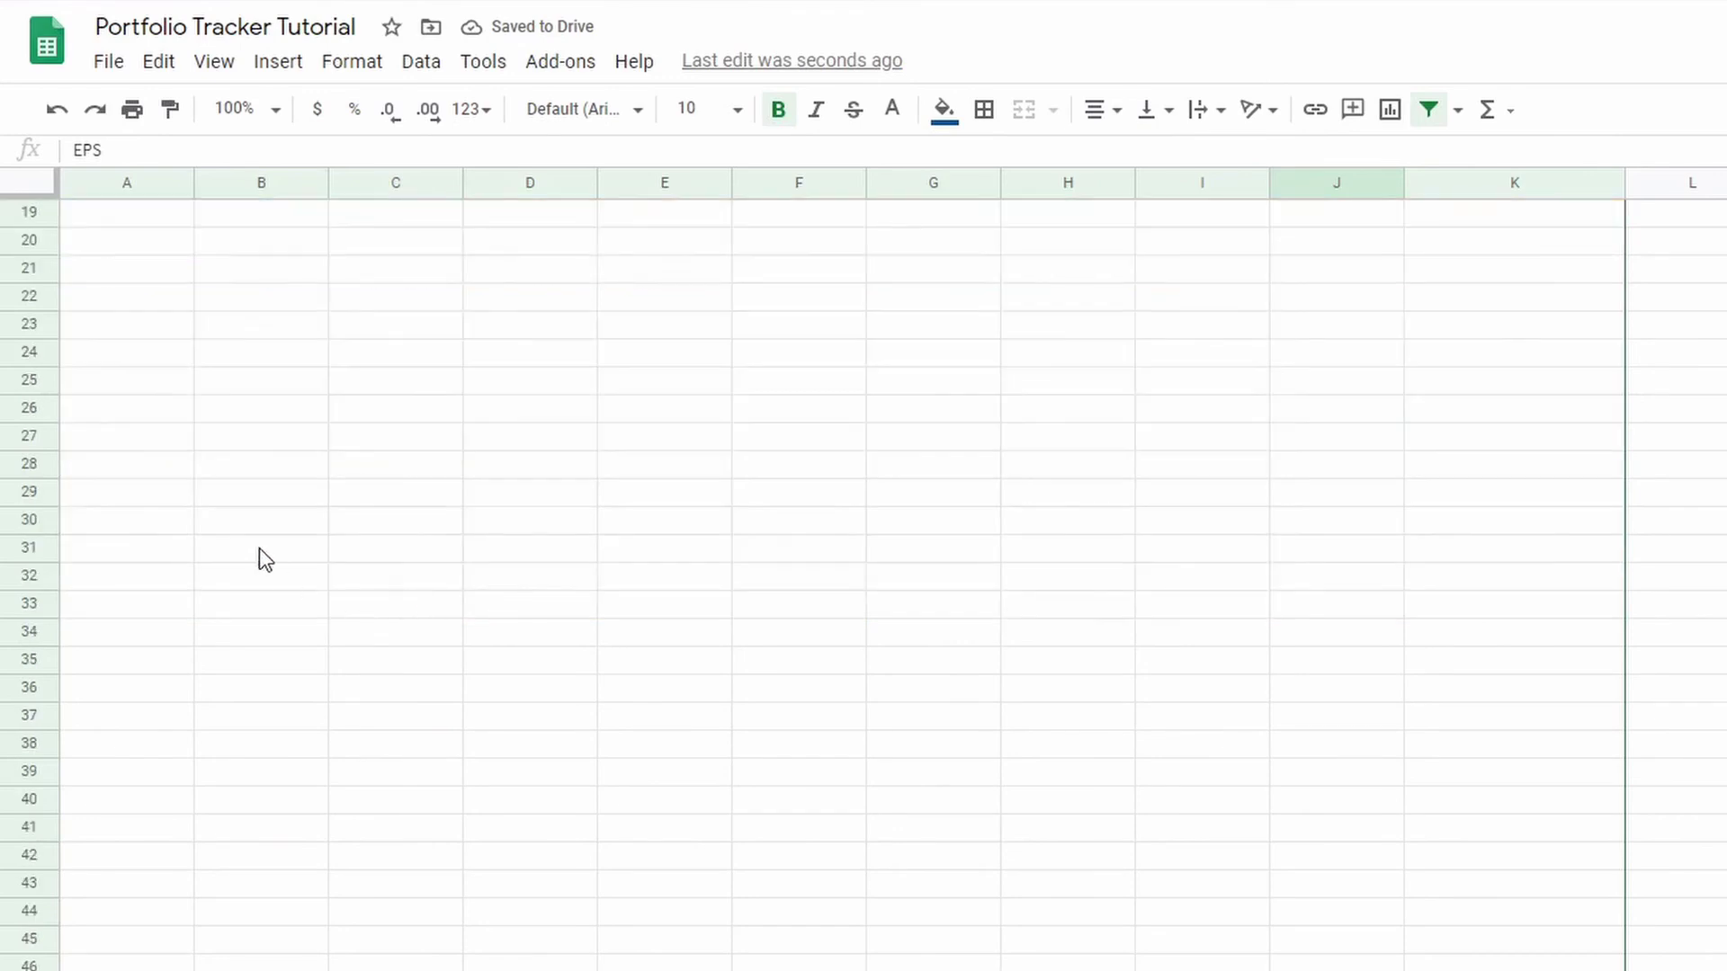
pyautogui.scroll(10, 259, 548)
pyautogui.scroll(-20, 412, 396)
pyautogui.scroll(-15, 356, 567)
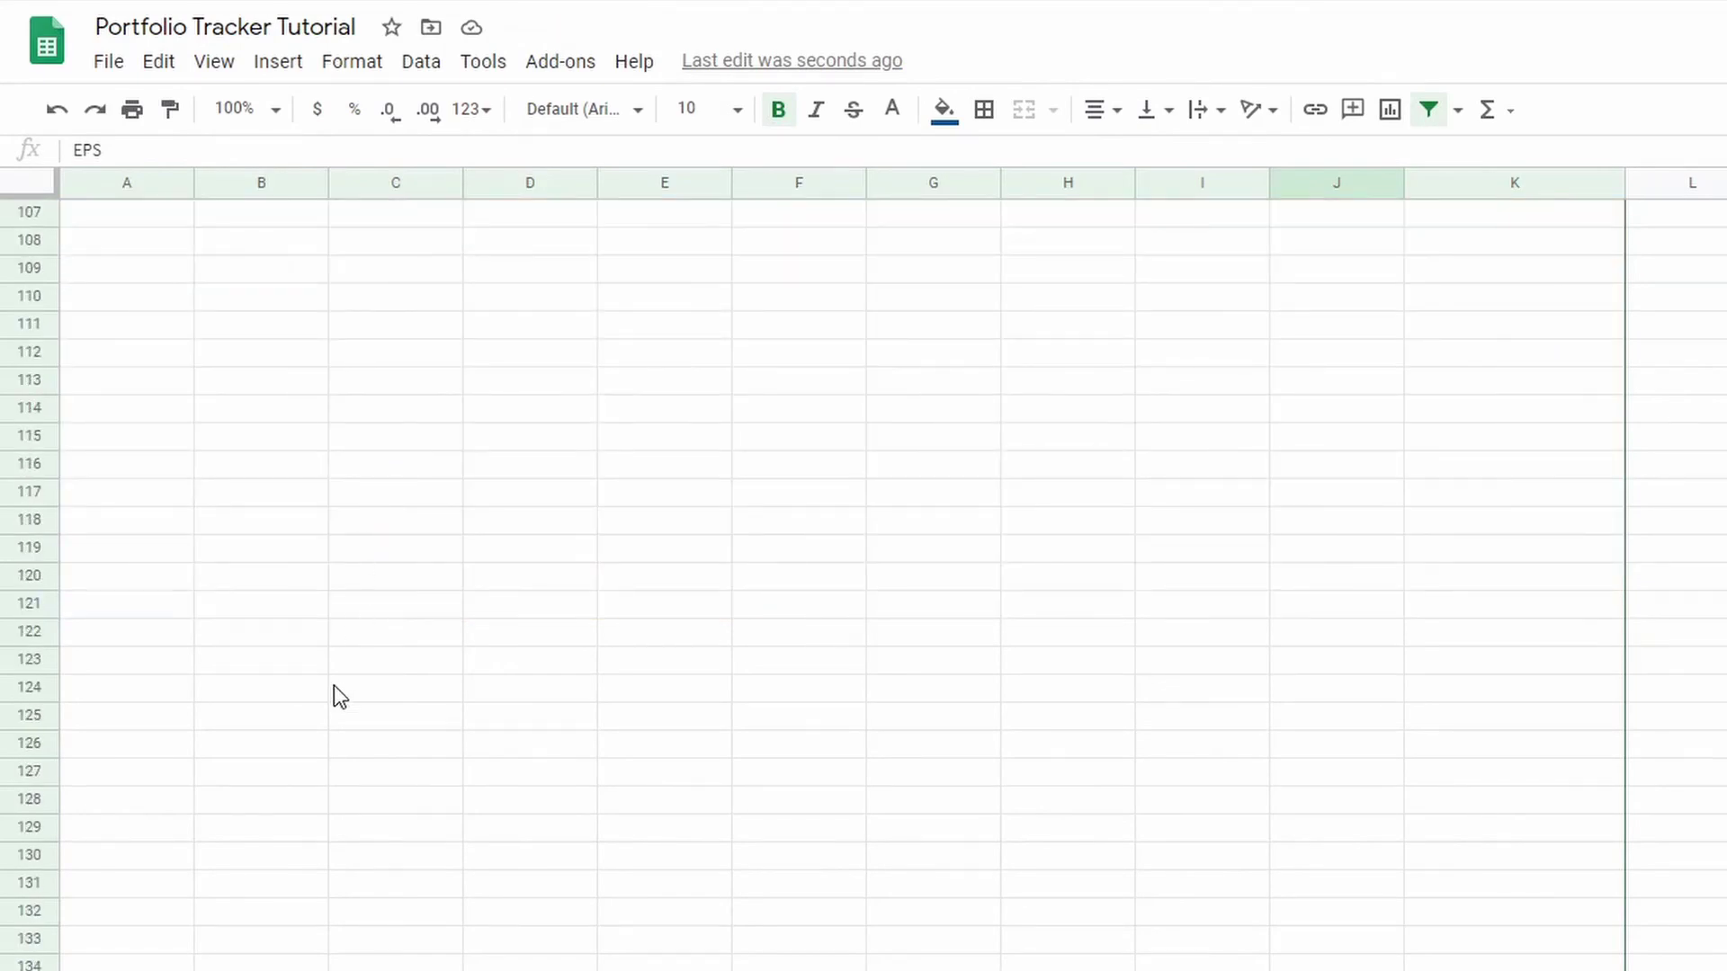
pyautogui.scroll(20, 333, 686)
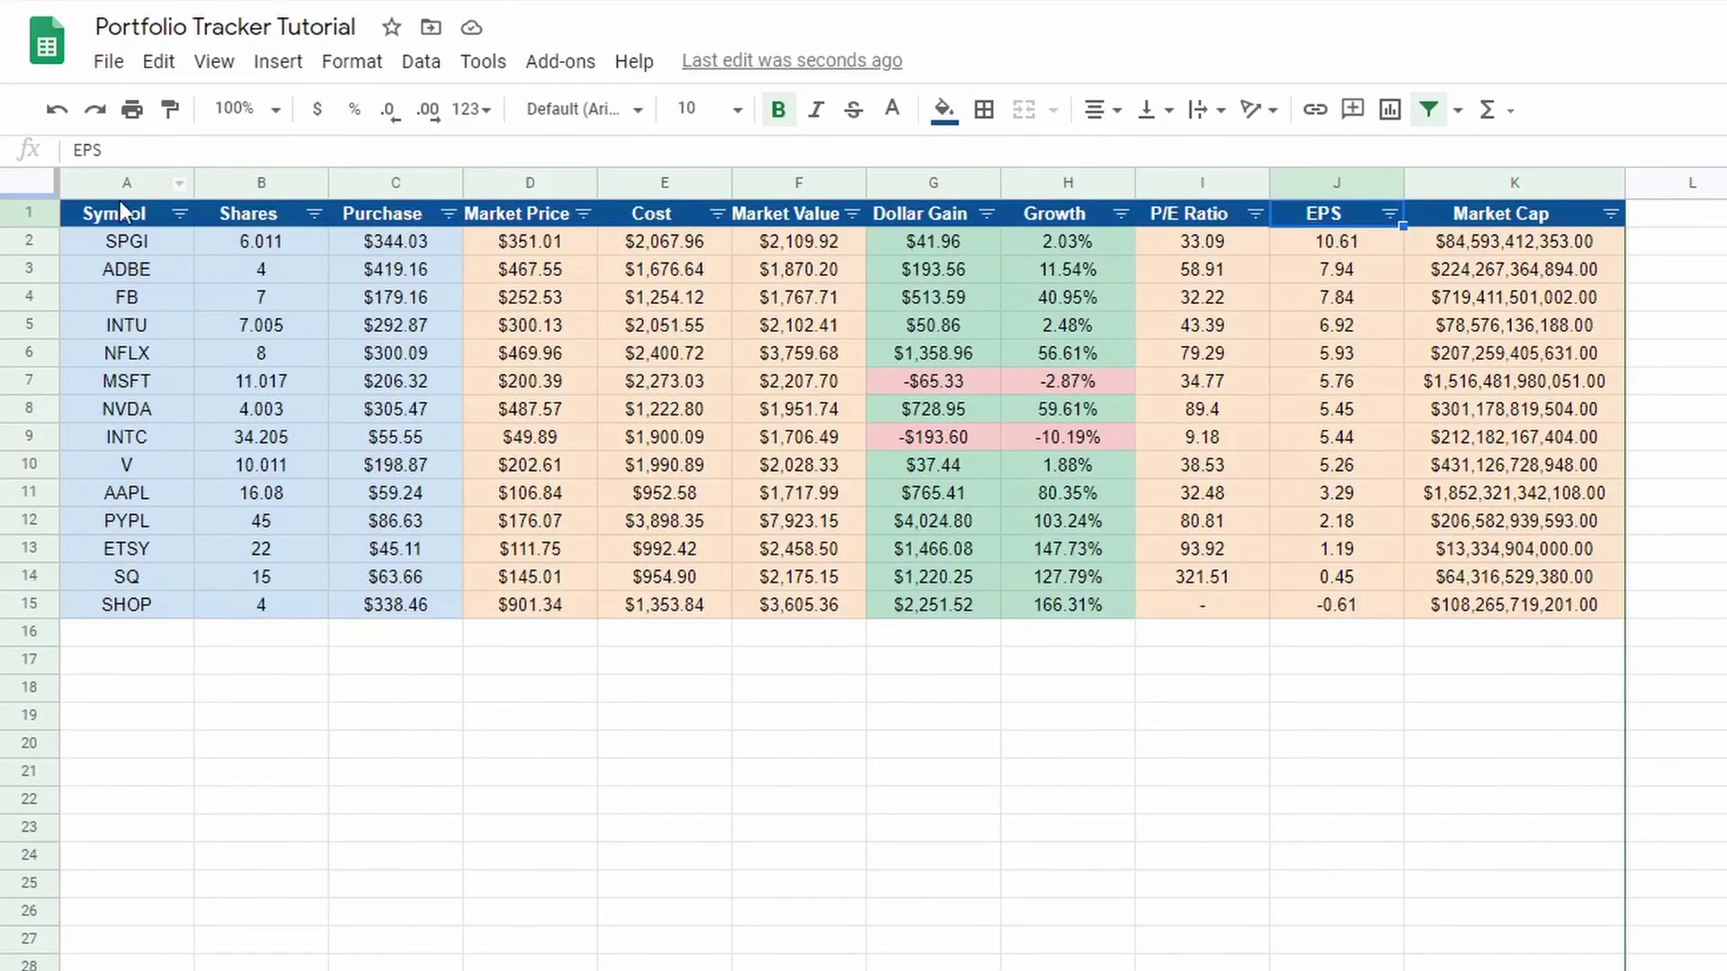
pyautogui.moveTo(121, 205)
pyautogui.mouseDown()
pyautogui.moveTo(1034, 230)
pyautogui.moveTo(1357, 208)
pyautogui.moveTo(1542, 221)
pyautogui.mouseUp()
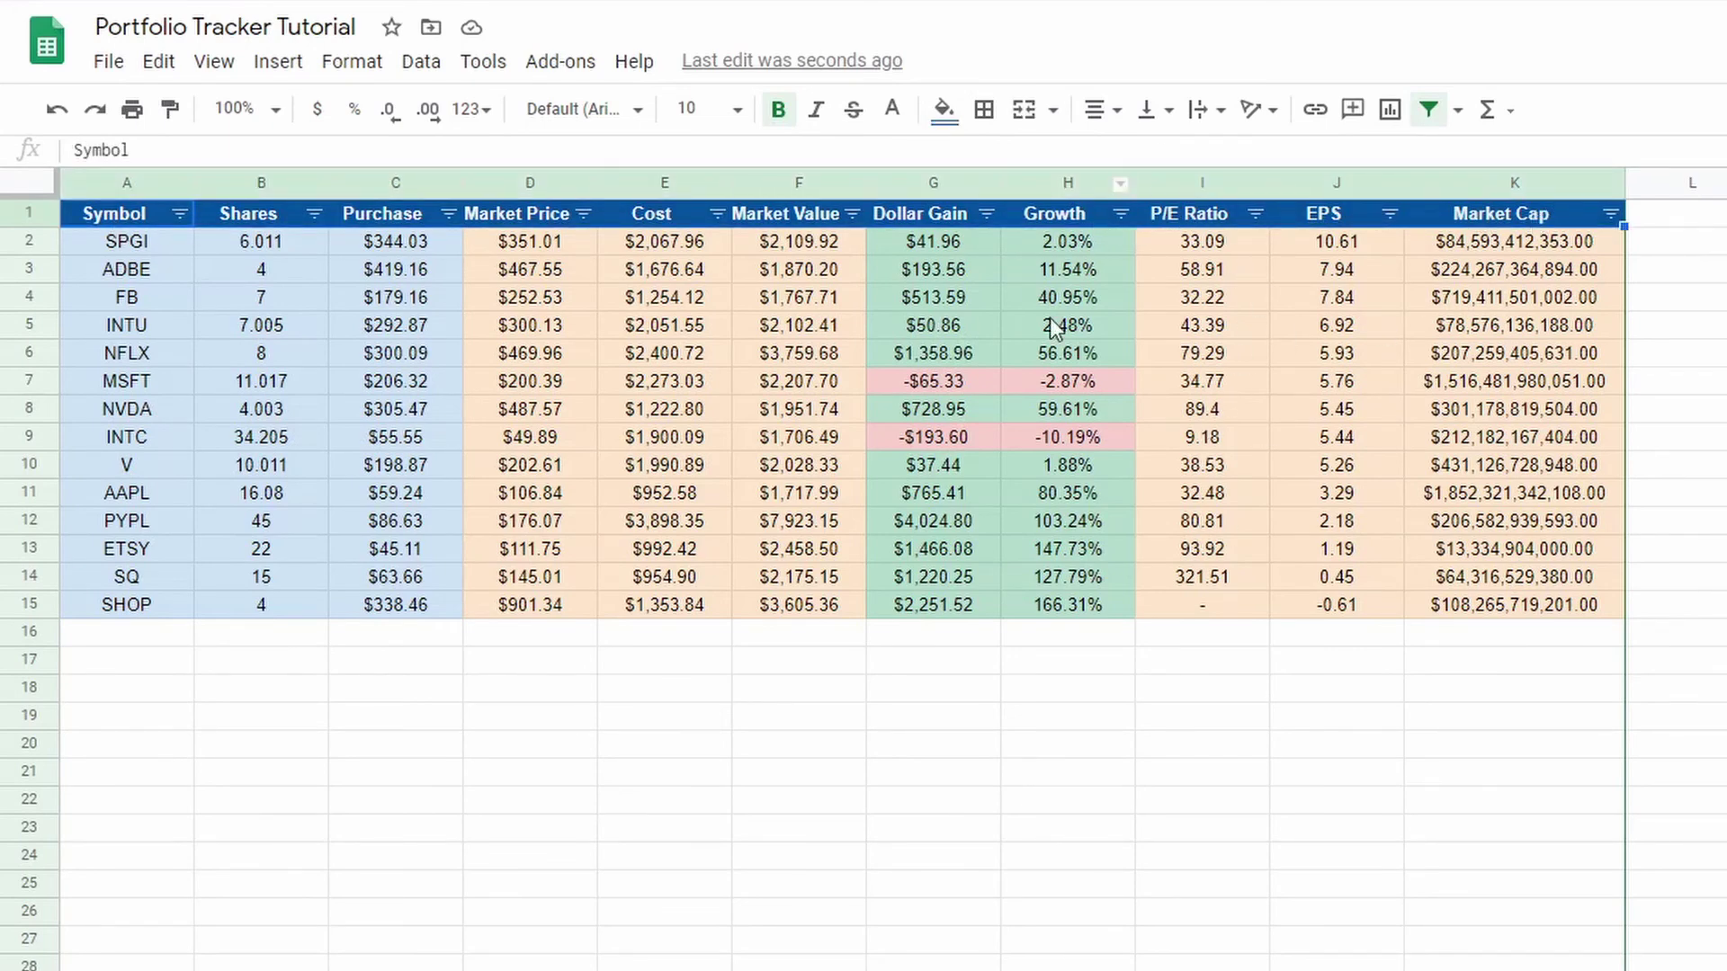
pyautogui.click(1201, 465)
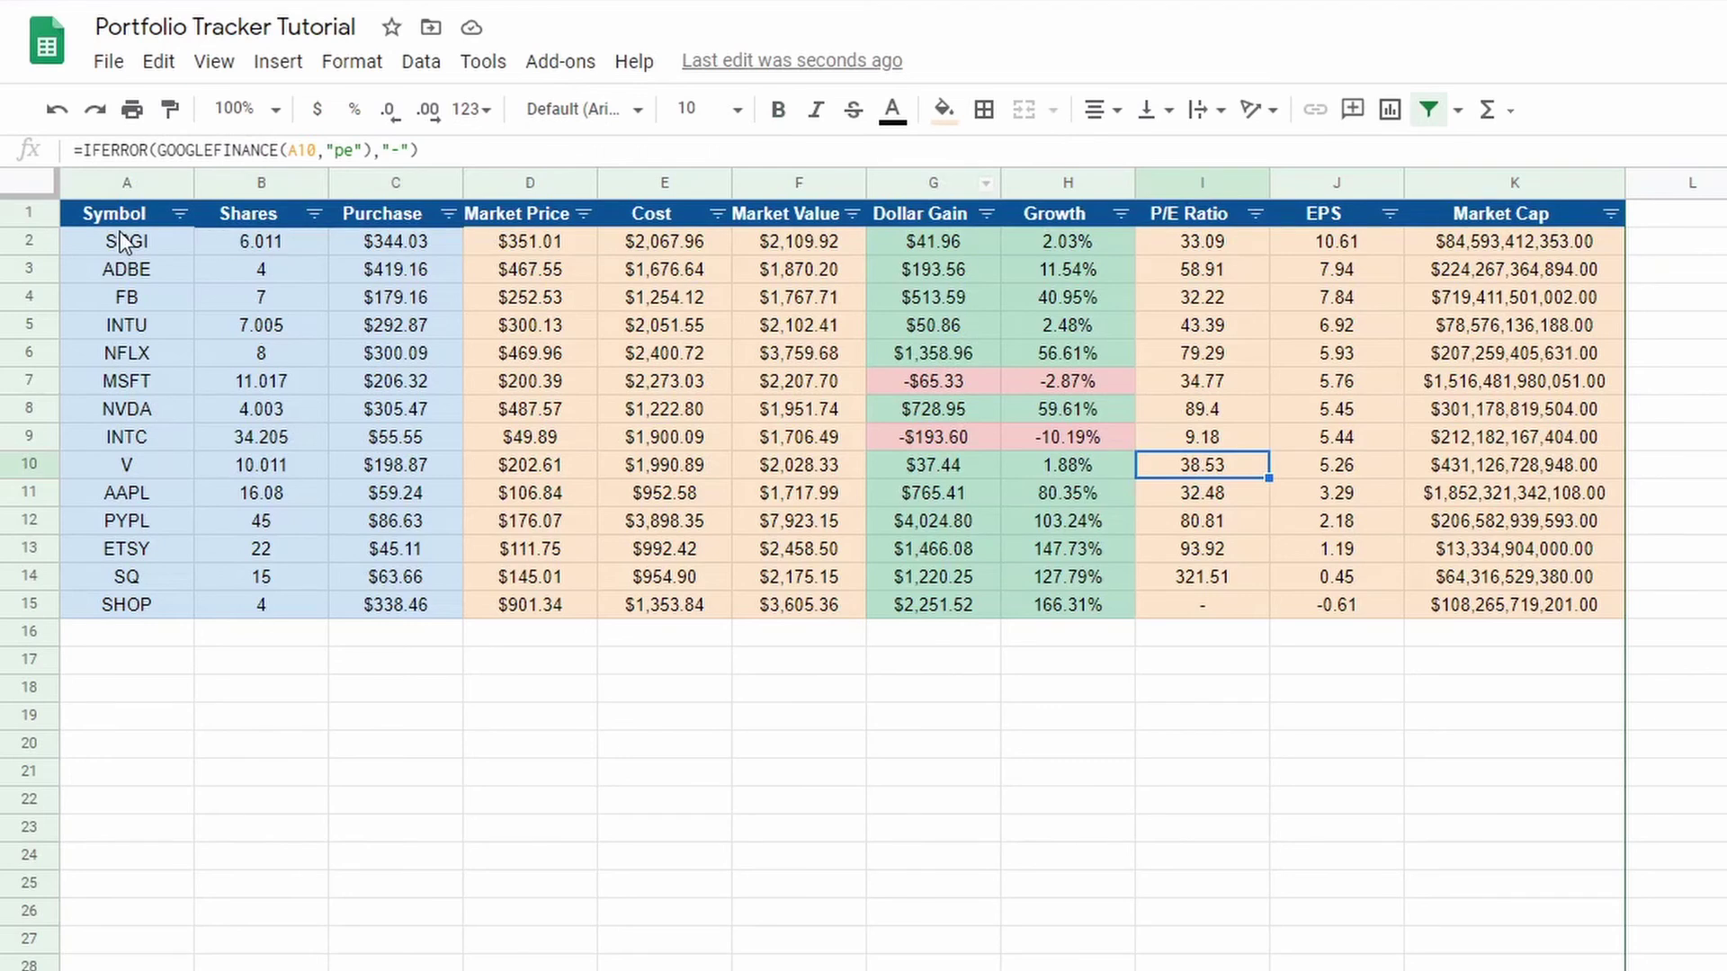
pyautogui.click(29, 212)
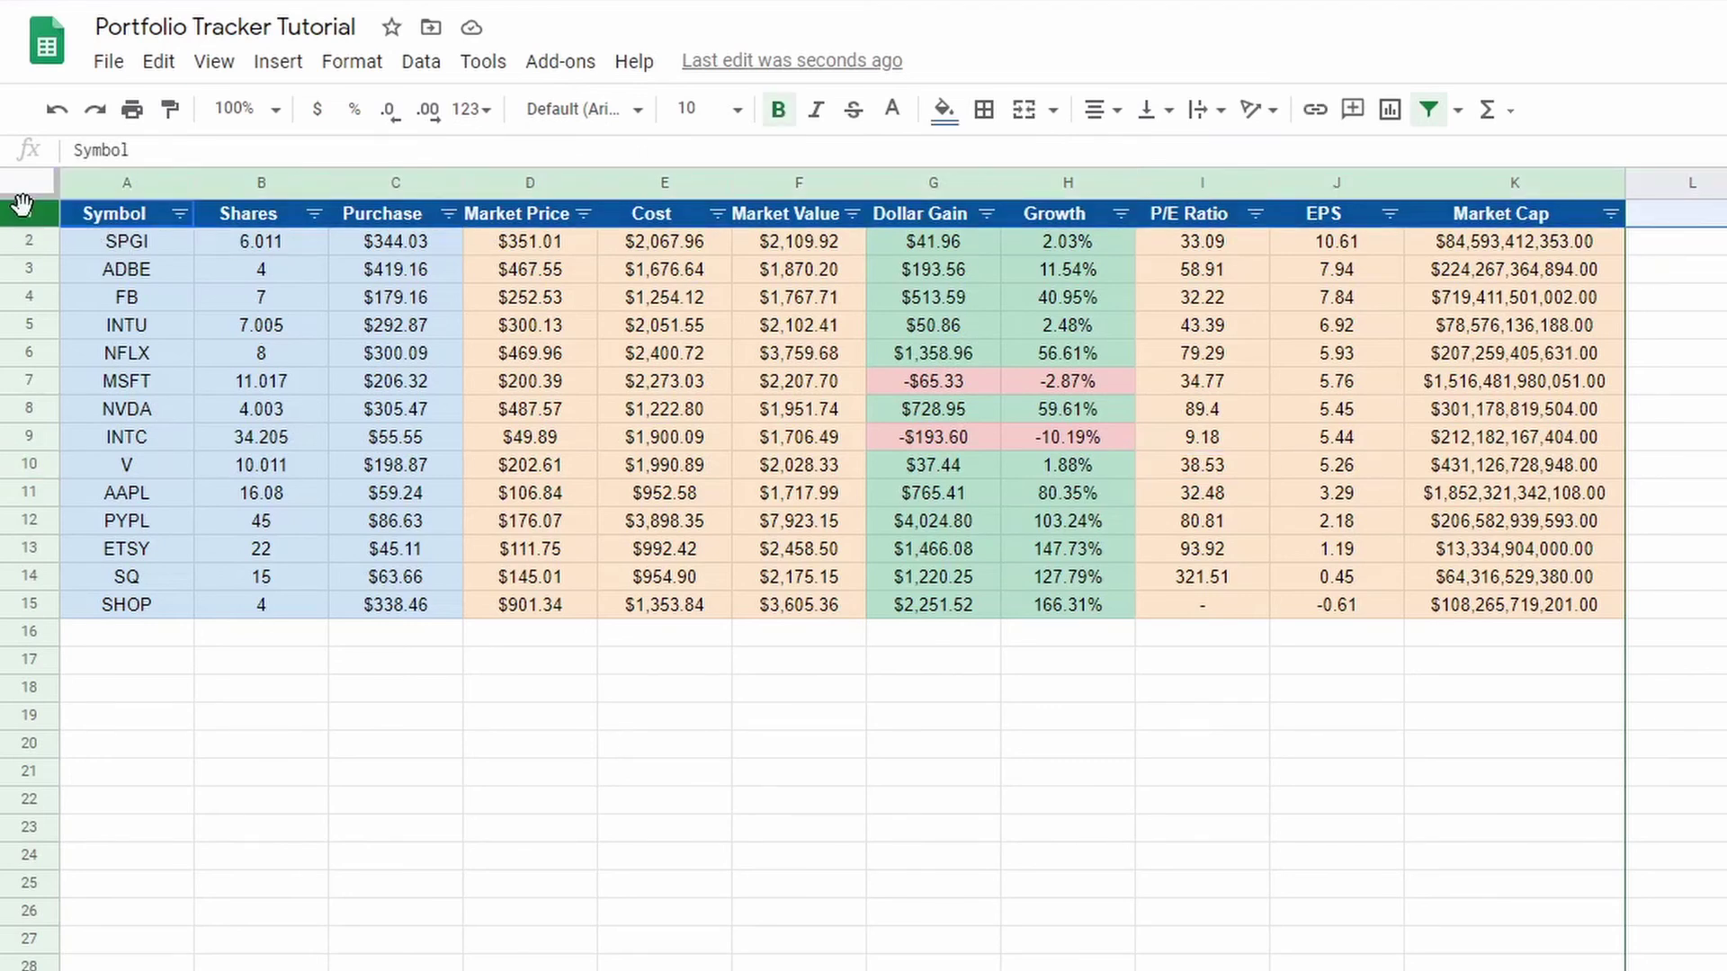
# Freeze row 1, then scroll to row 500 and back to confirm the header stays visible
pyautogui.click(214, 62)
pyautogui.moveTo(349, 122)
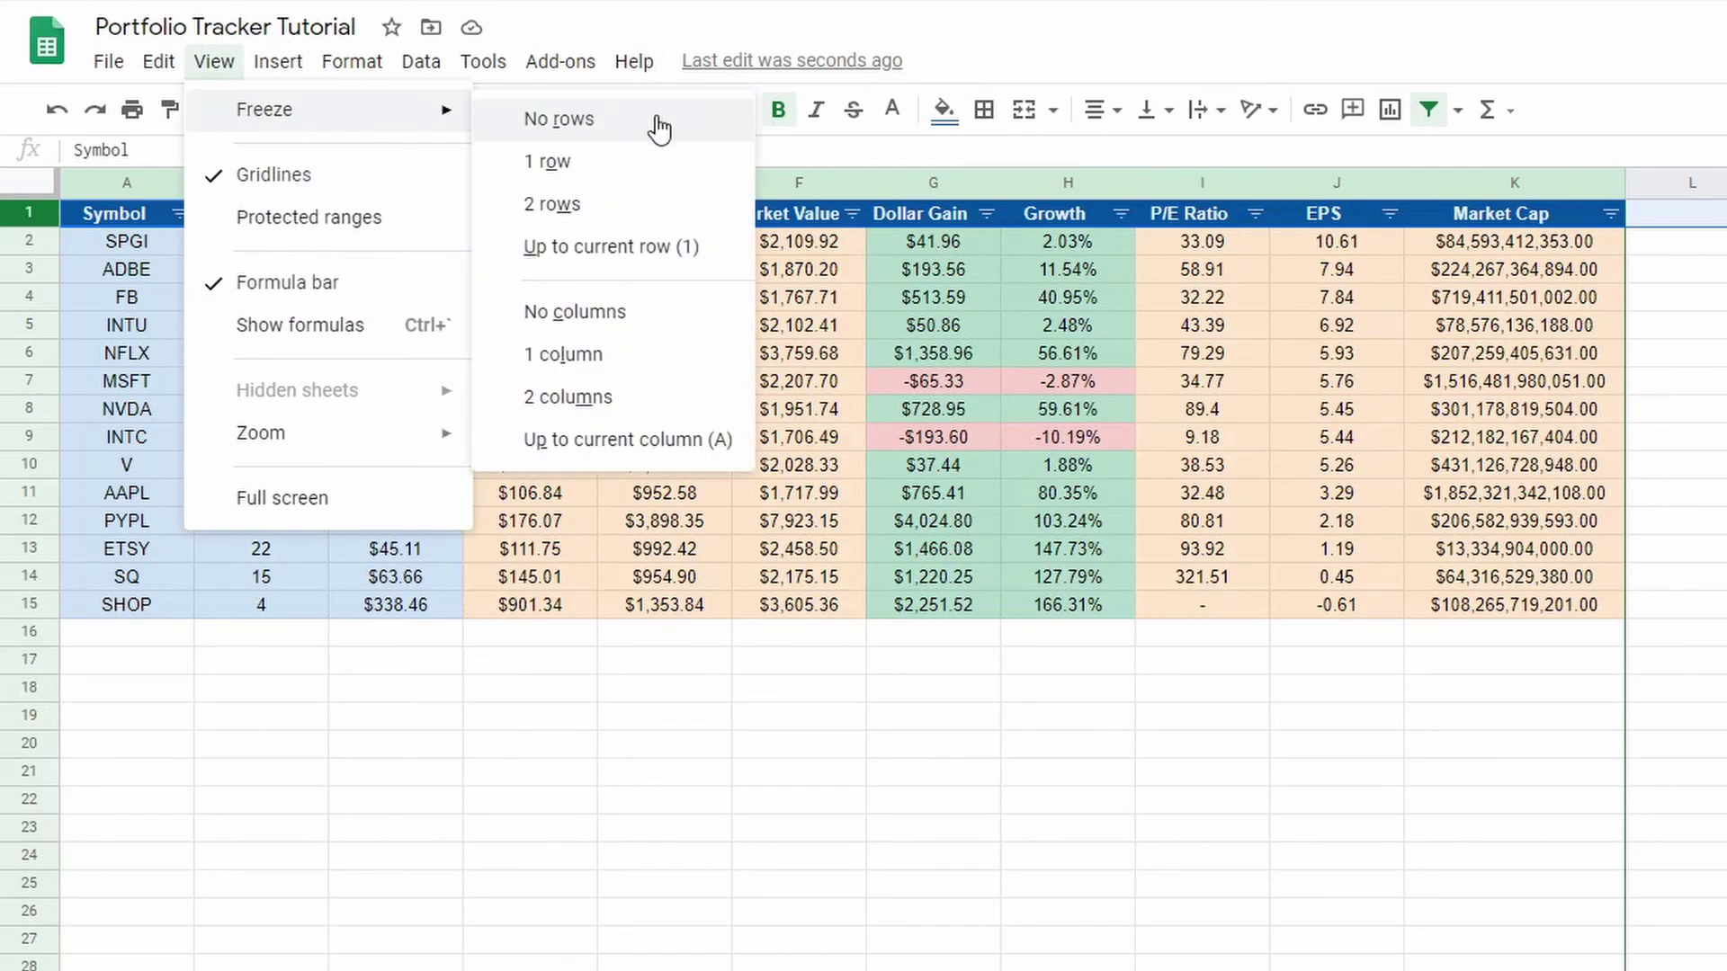
pyautogui.click(615, 180)
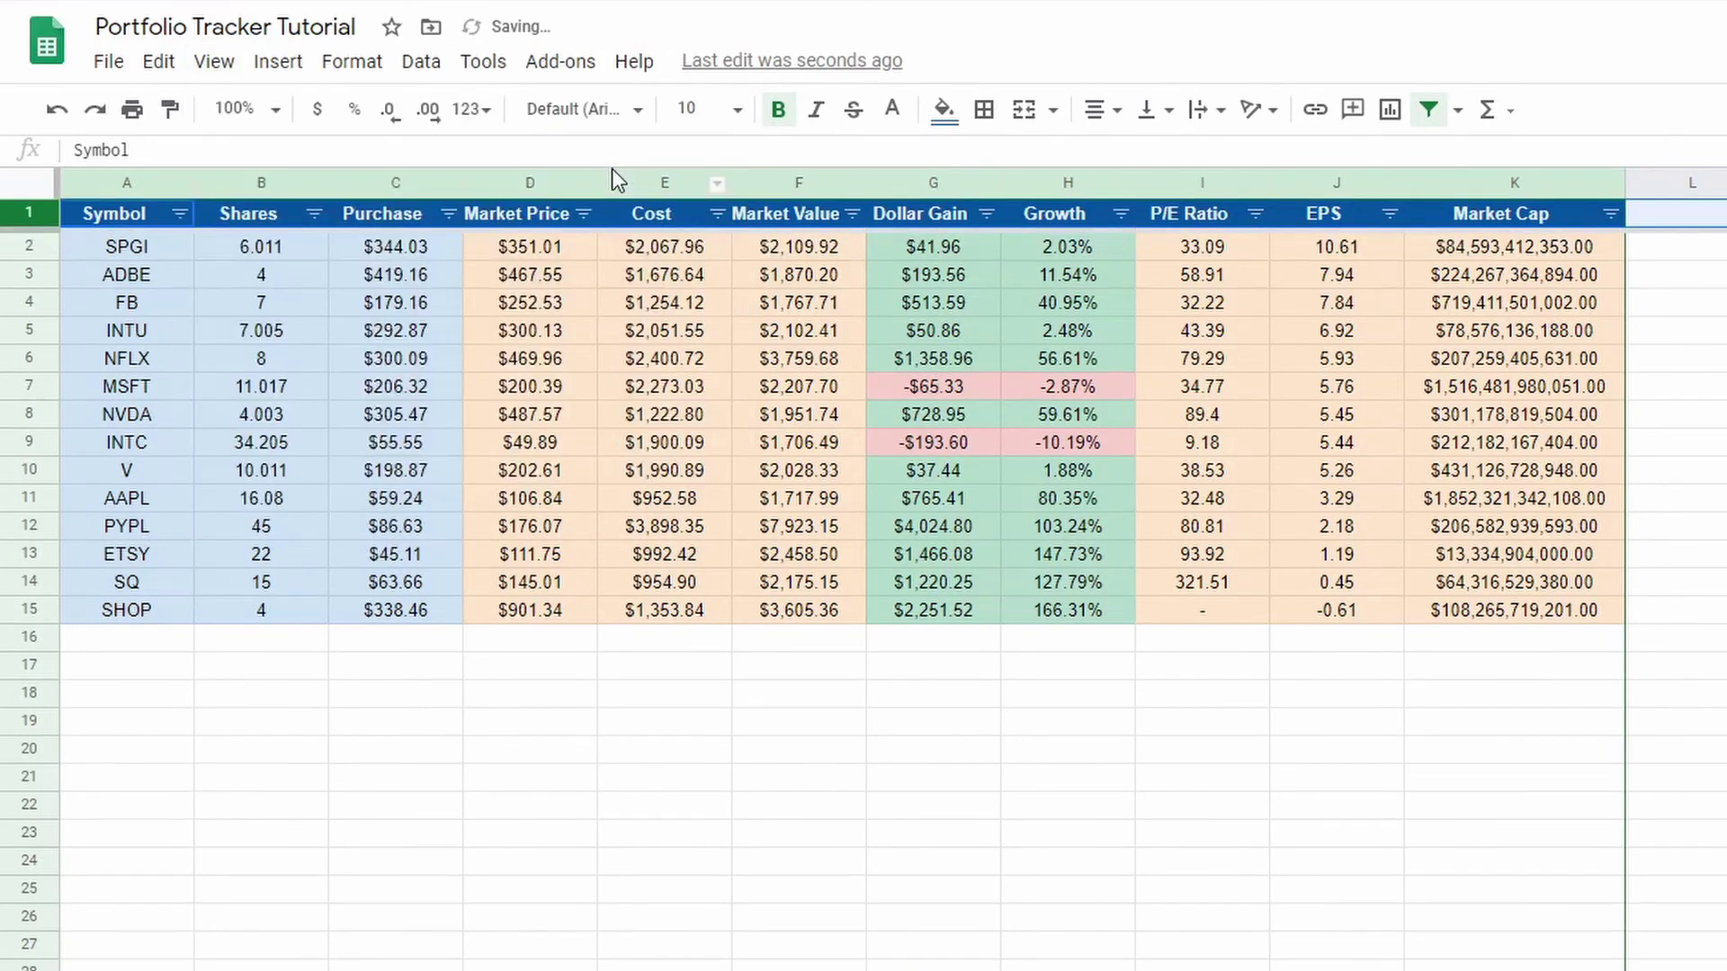
pyautogui.click(798, 326)
pyautogui.scroll(-20, 655, 270)
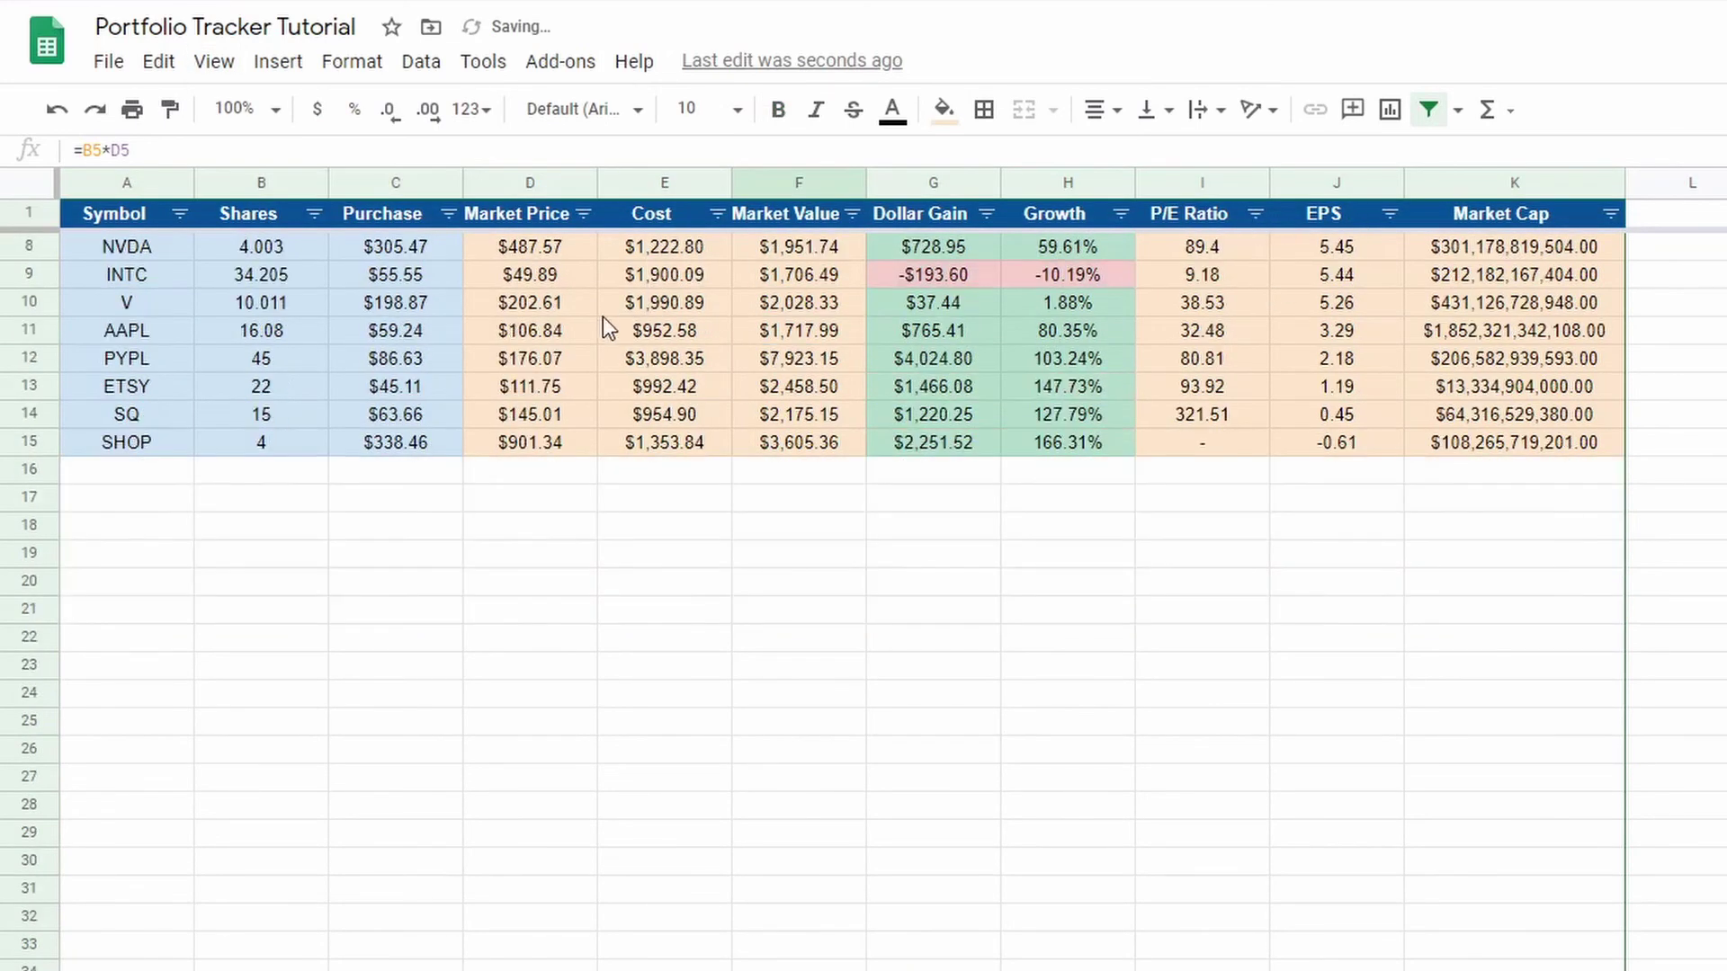
pyautogui.scroll(-20, 81, 513)
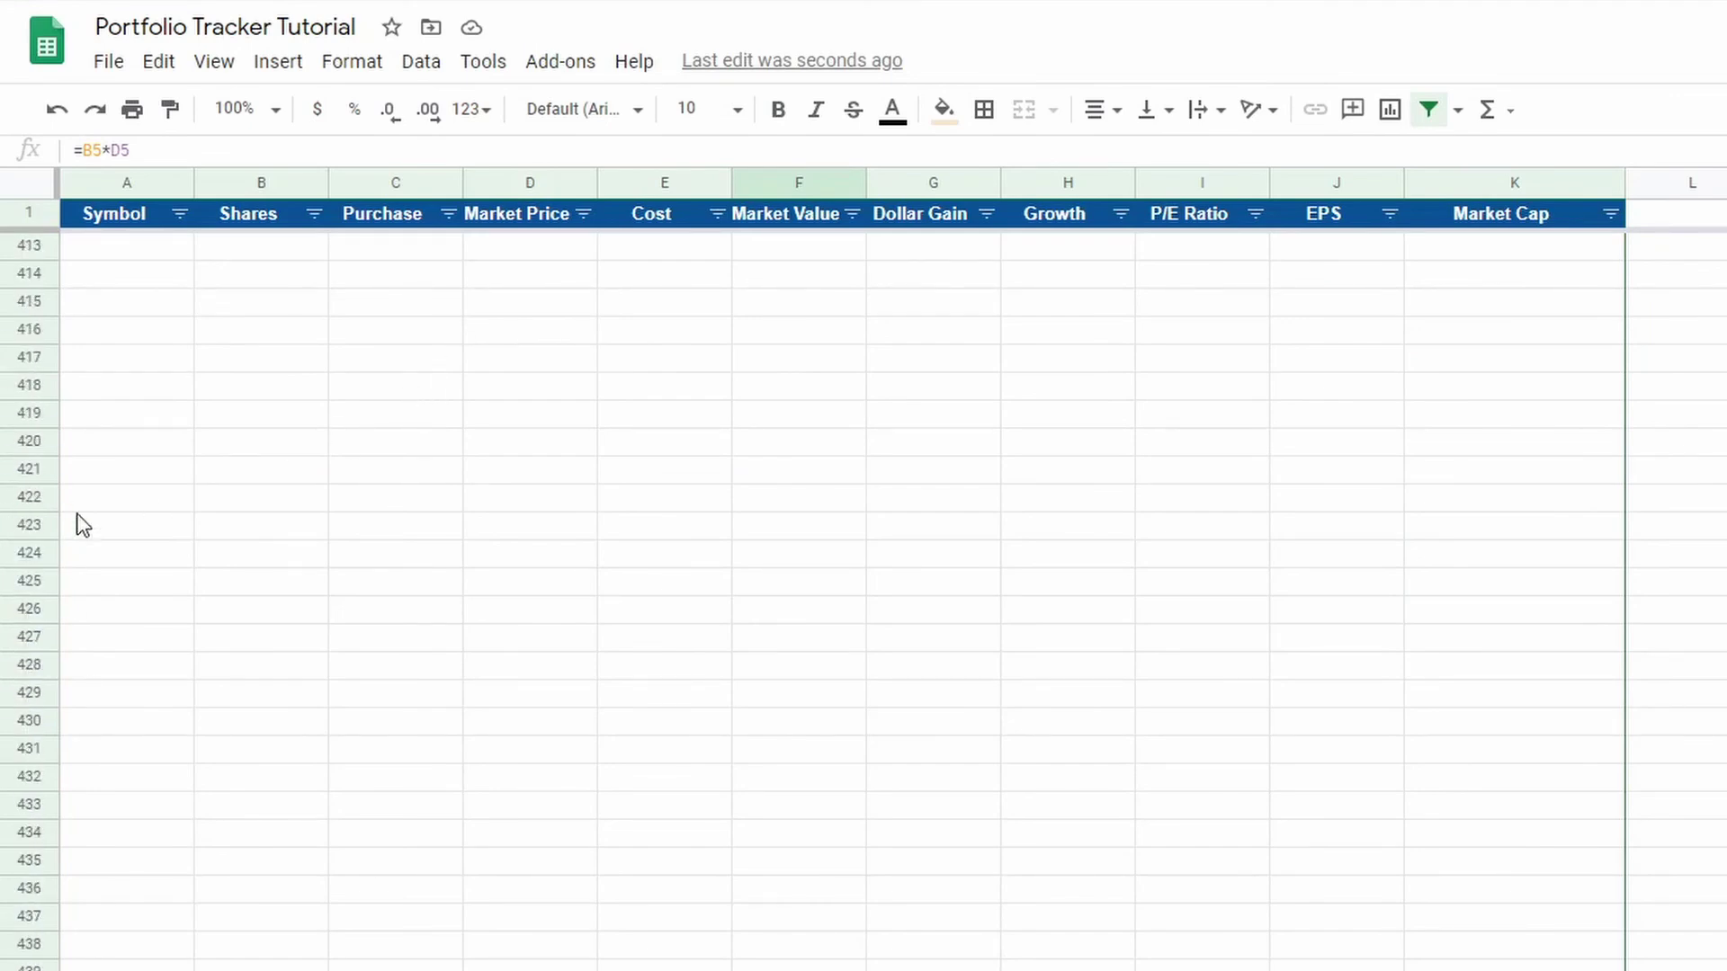
pyautogui.scroll(-20, 7, 616)
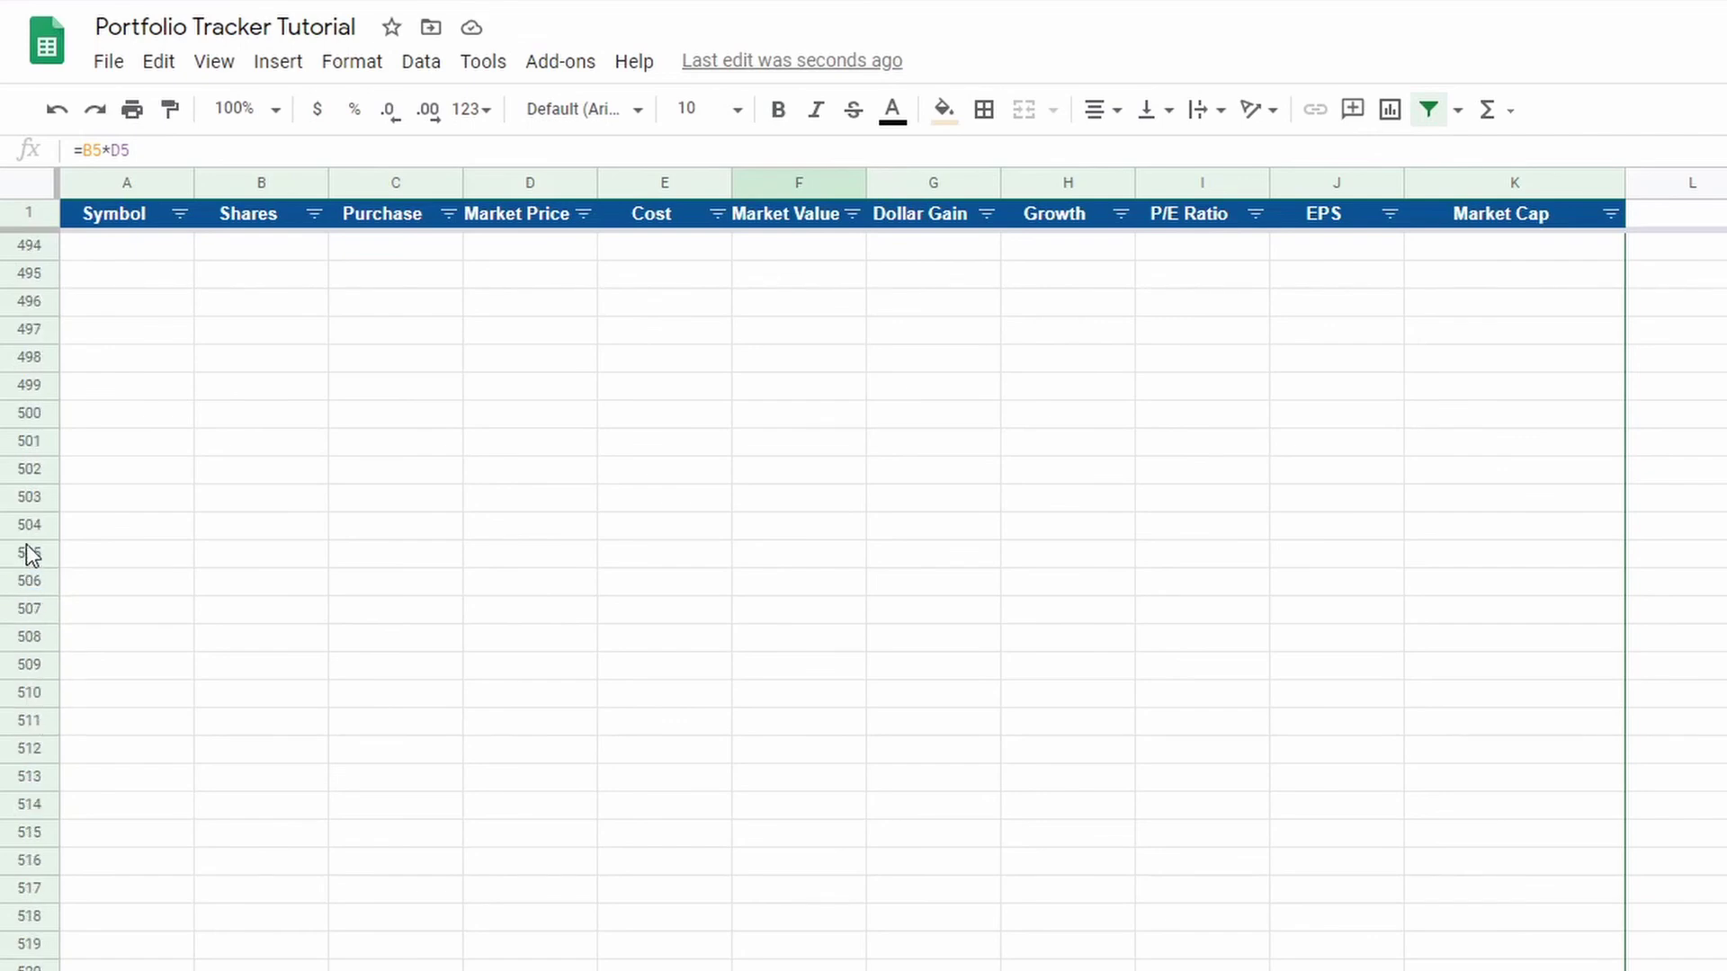
pyautogui.click(30, 413)
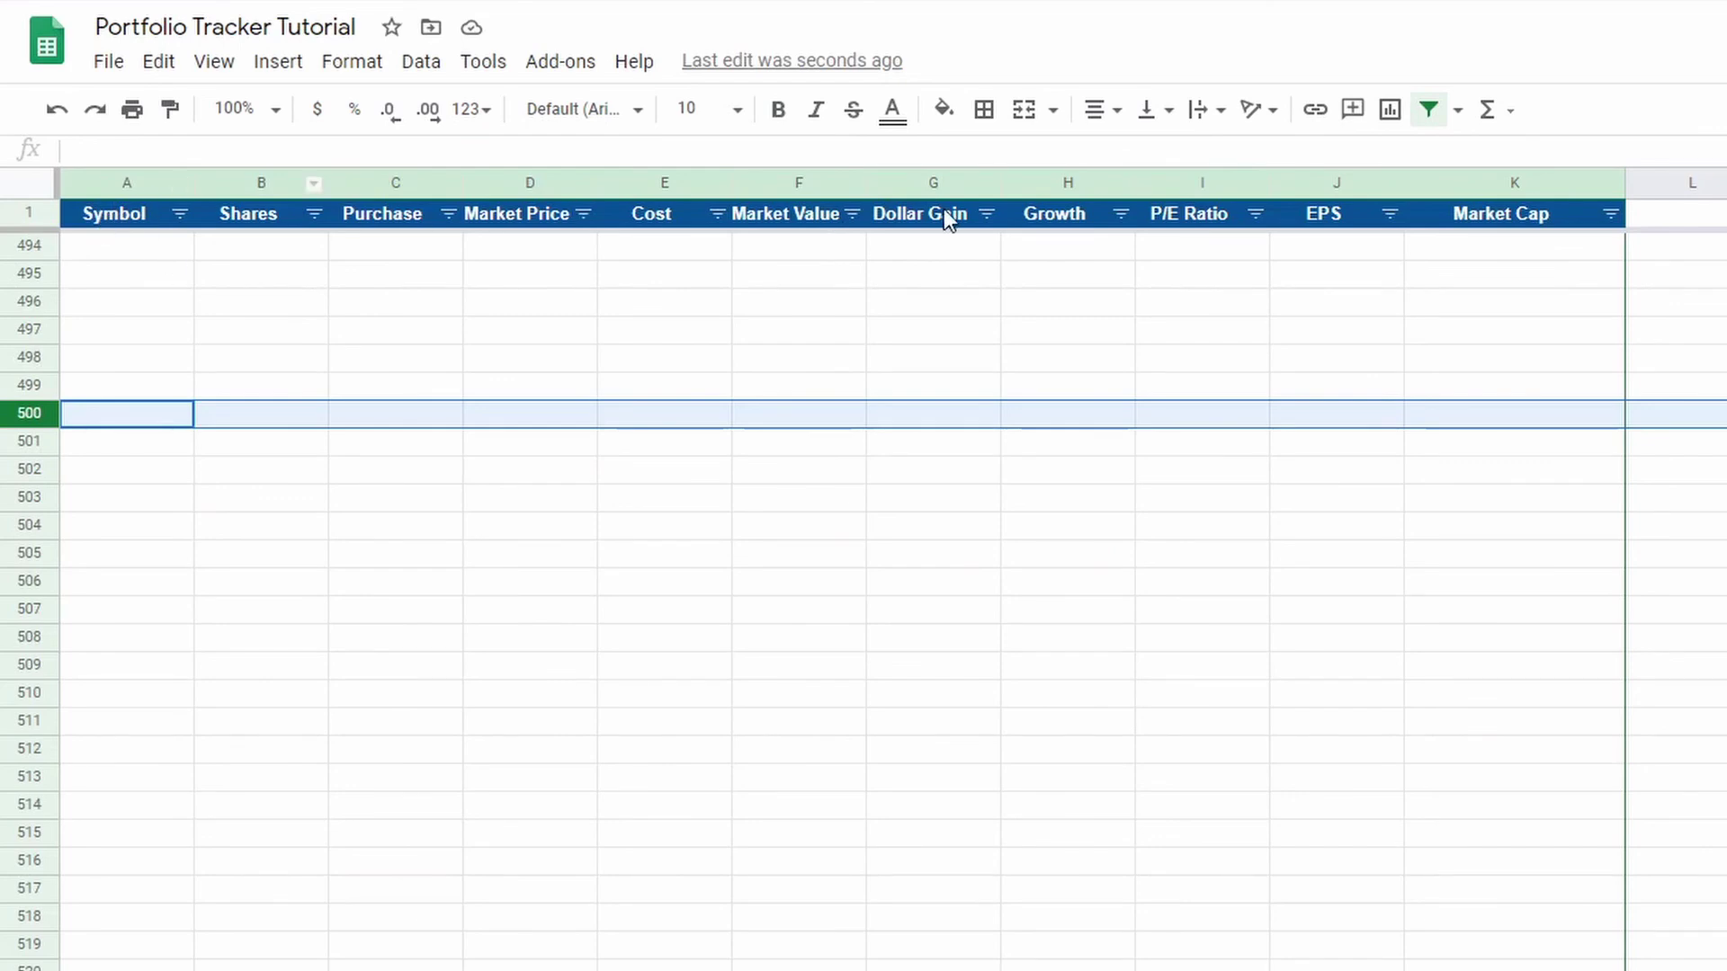
pyautogui.scroll(20, 864, 401)
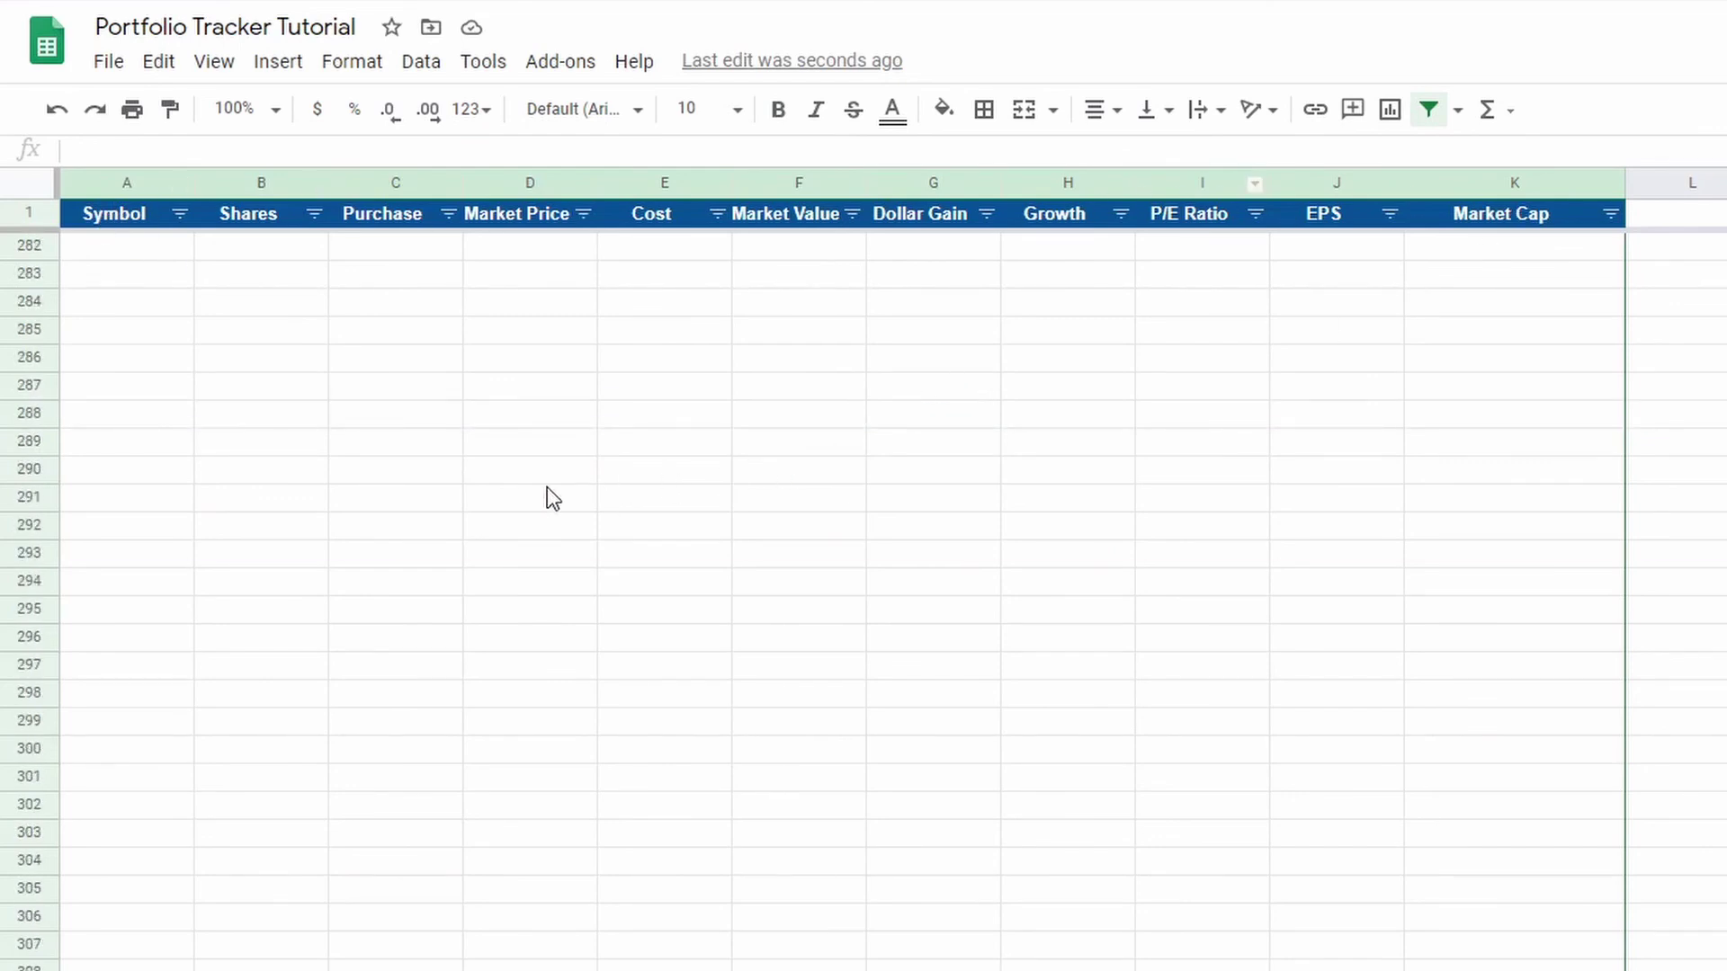
pyautogui.scroll(20, 471, 495)
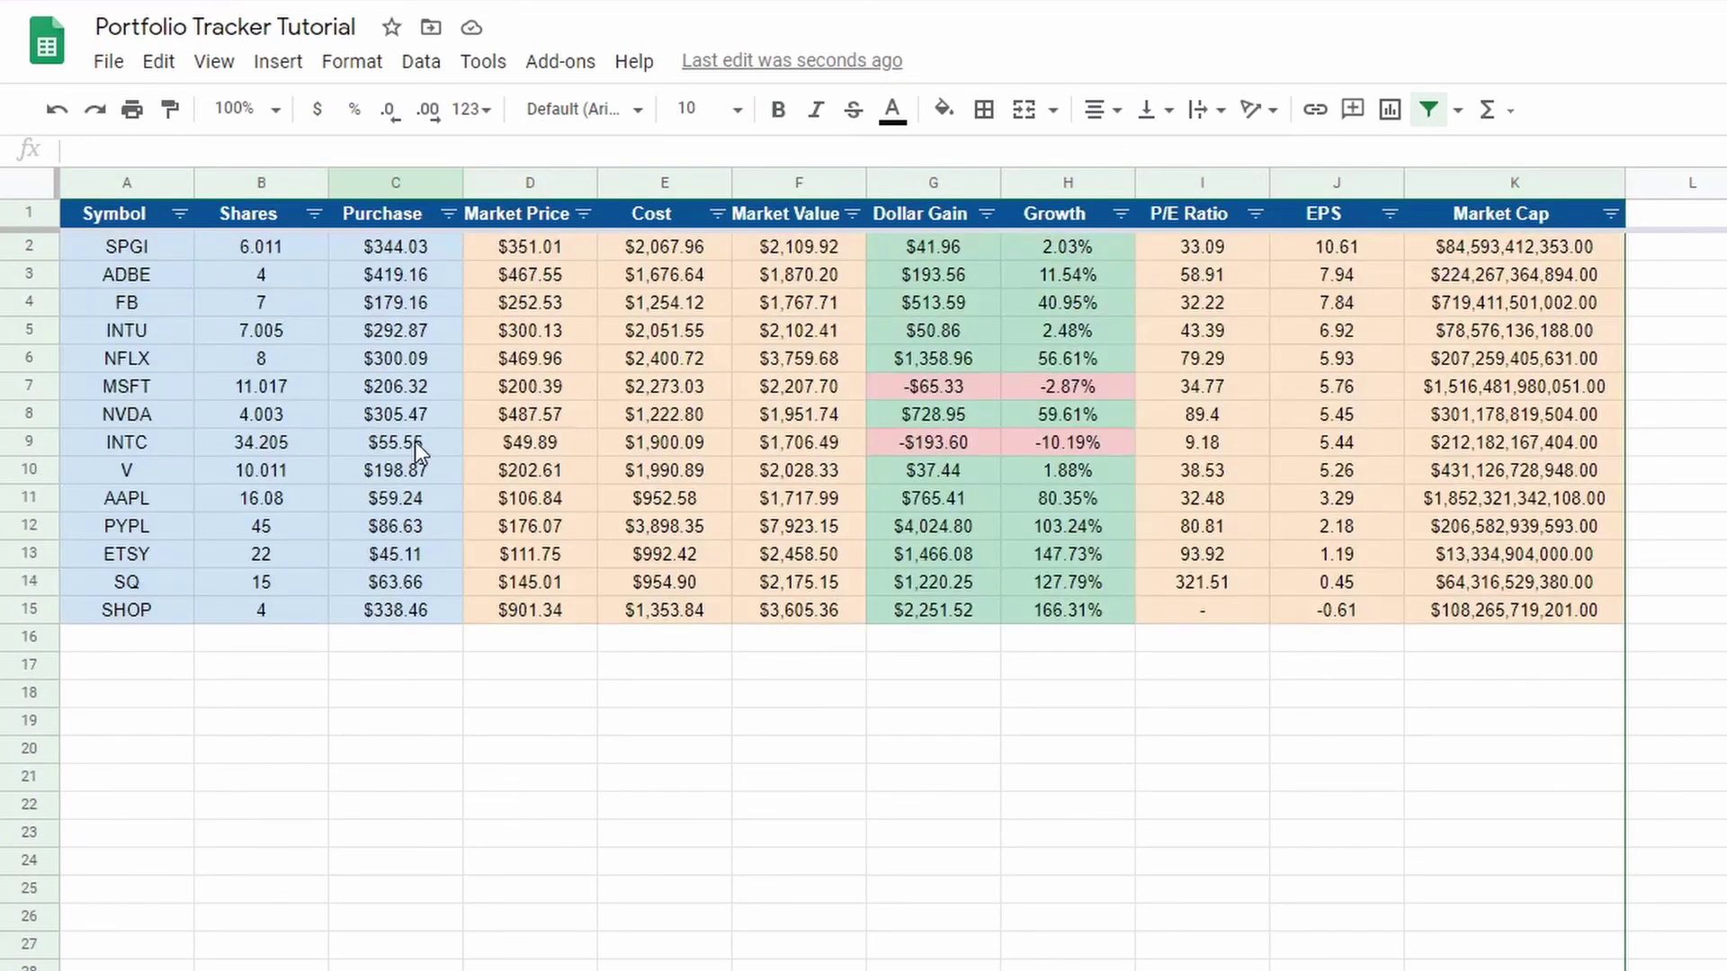
# Check a Cost cell's formula and review the Ticker, Shares, Purchase Price, Market Price, Cost and Market Value columns
pyautogui.click(604, 474)
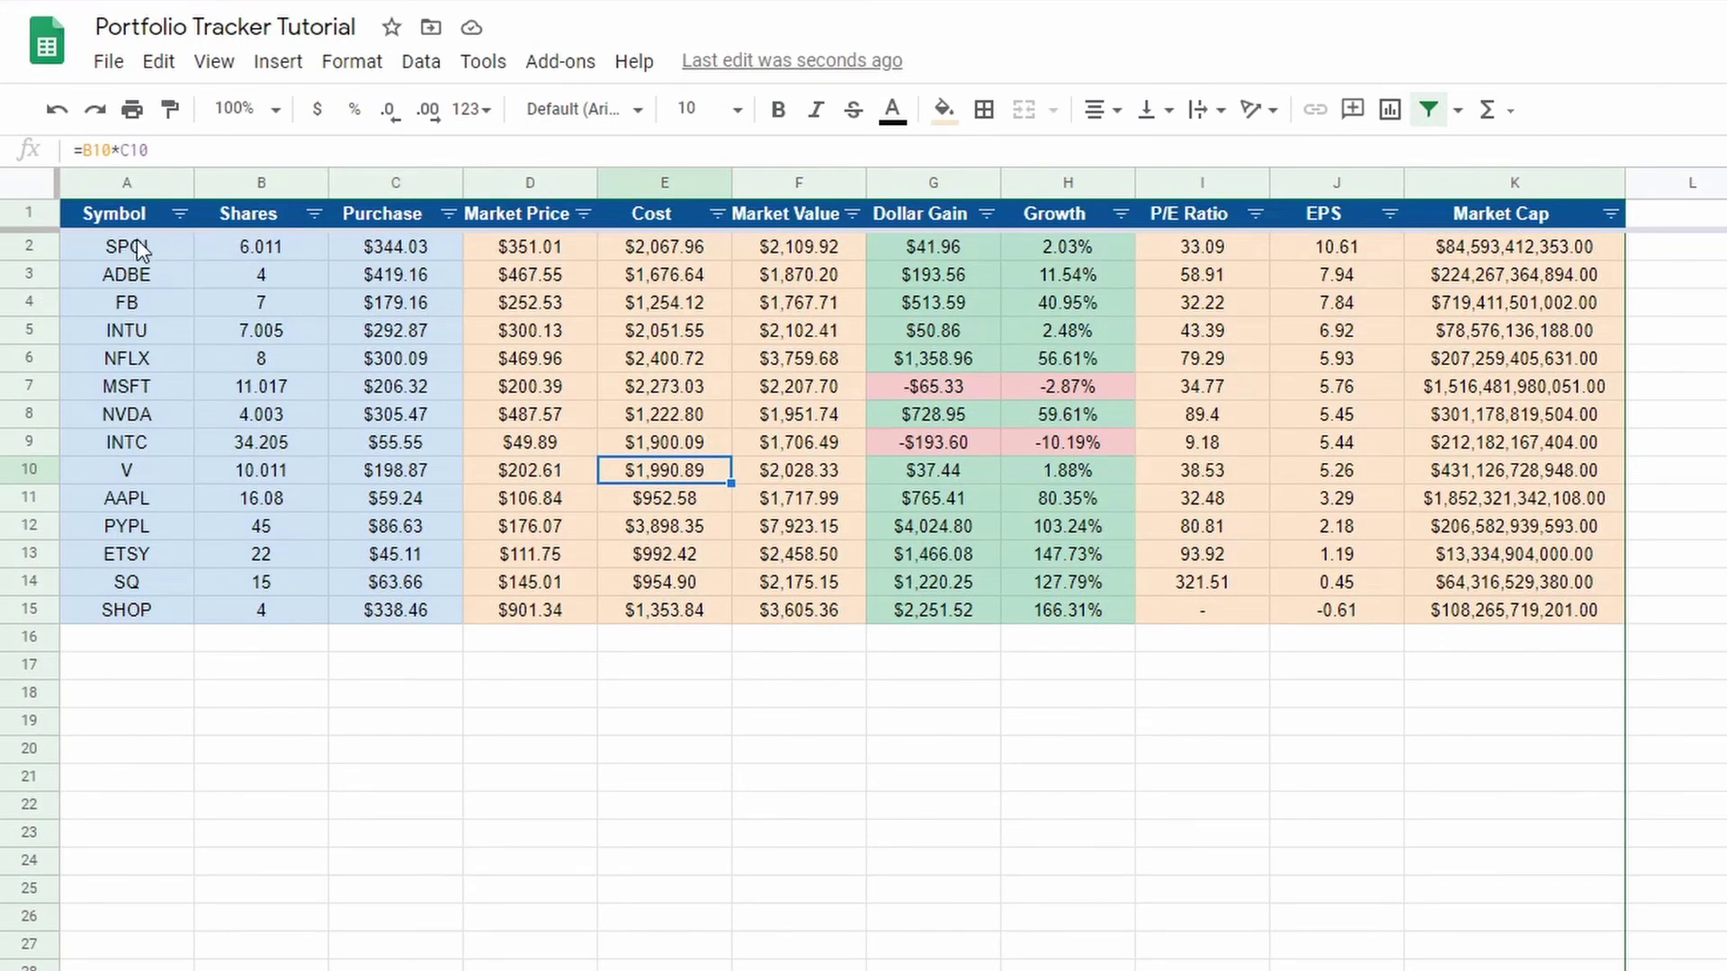
pyautogui.moveTo(139, 252); pyautogui.dragTo(126, 611)
pyautogui.click(289, 278)
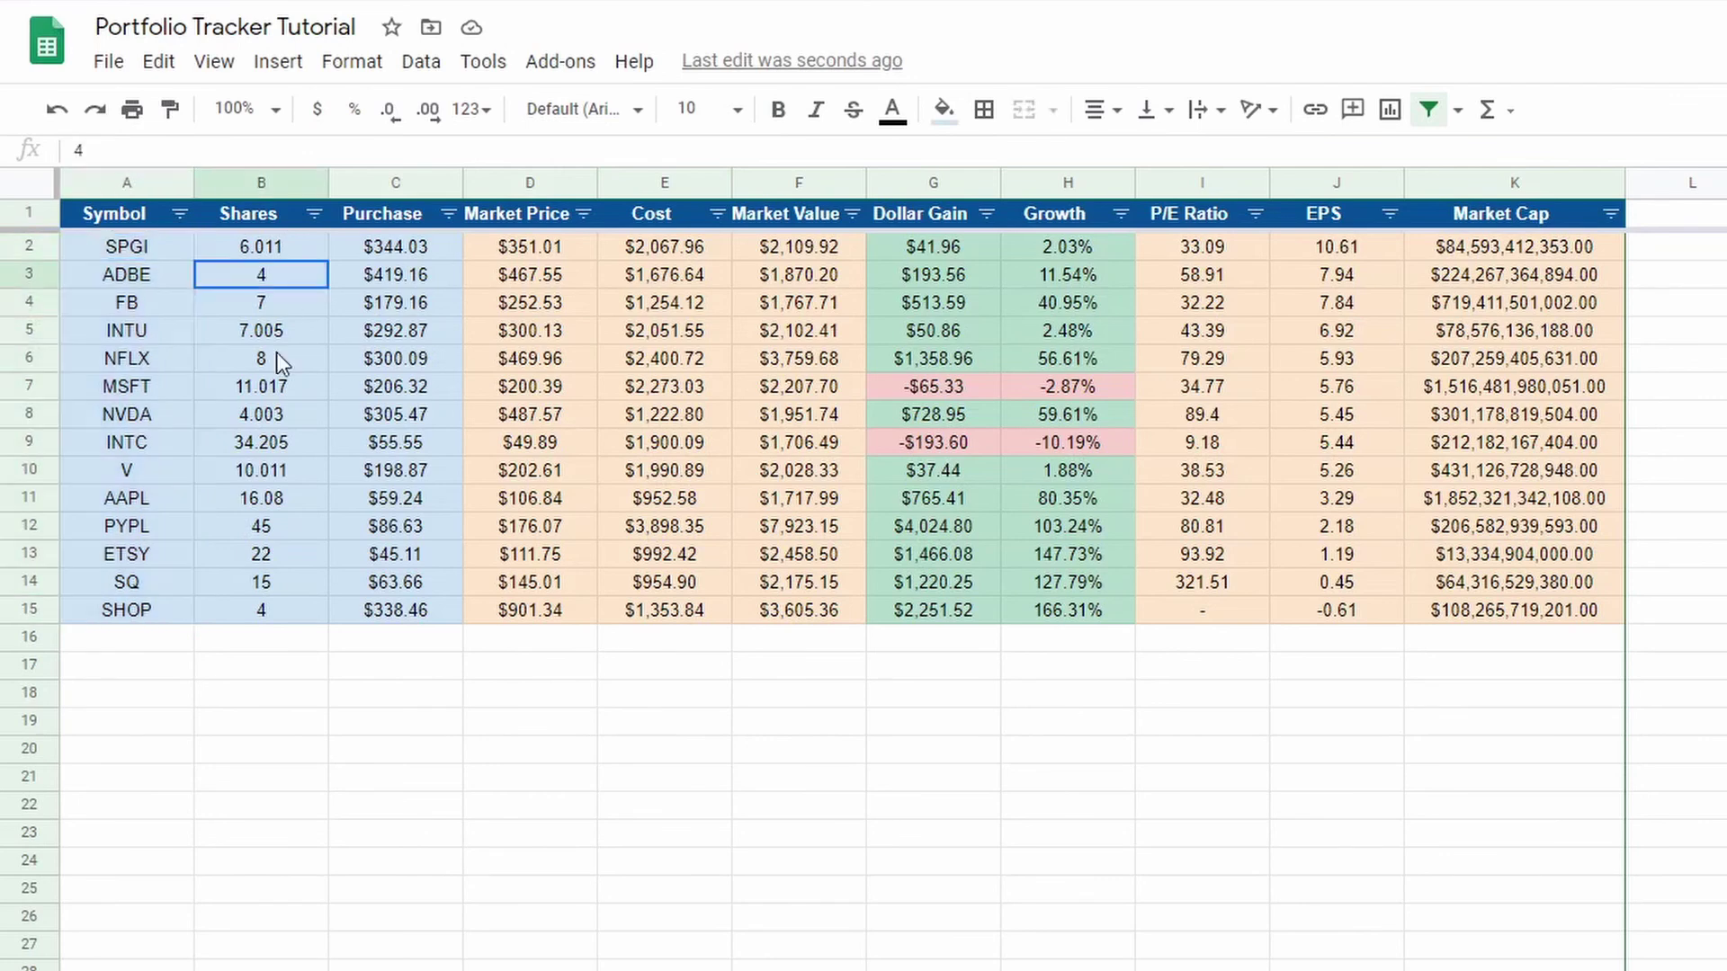
pyautogui.moveTo(260, 275); pyautogui.dragTo(319, 539)
pyautogui.moveTo(451, 239); pyautogui.dragTo(431, 582)
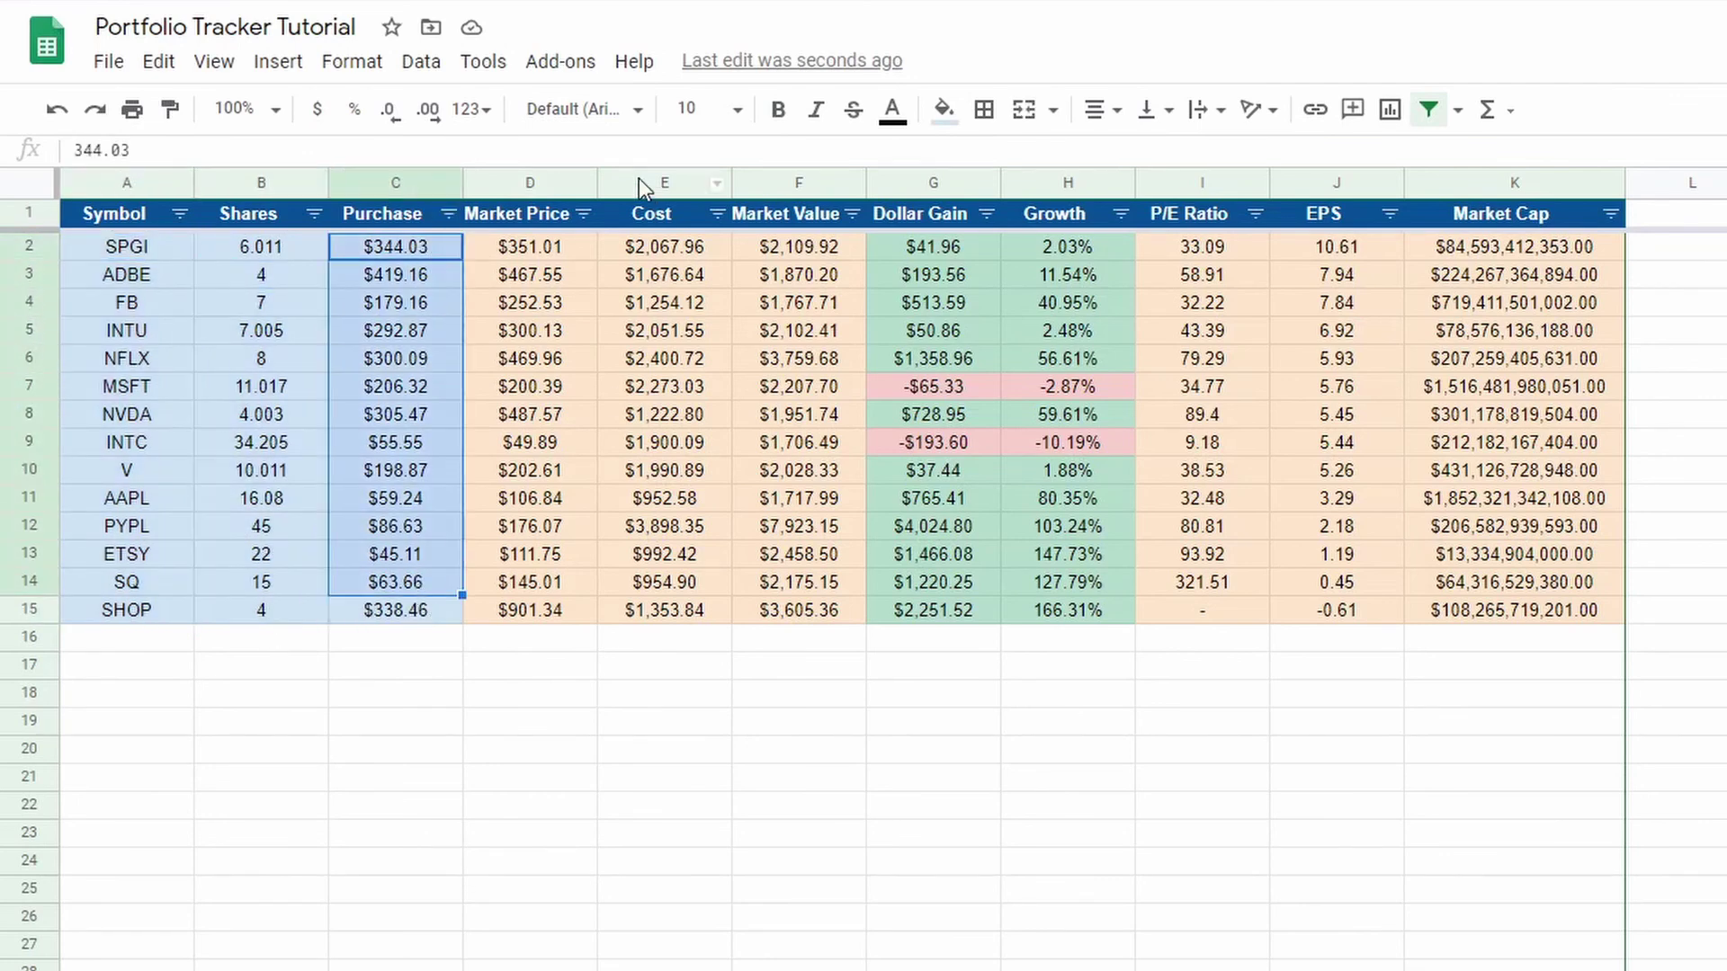
pyautogui.moveTo(533, 256); pyautogui.dragTo(531, 607)
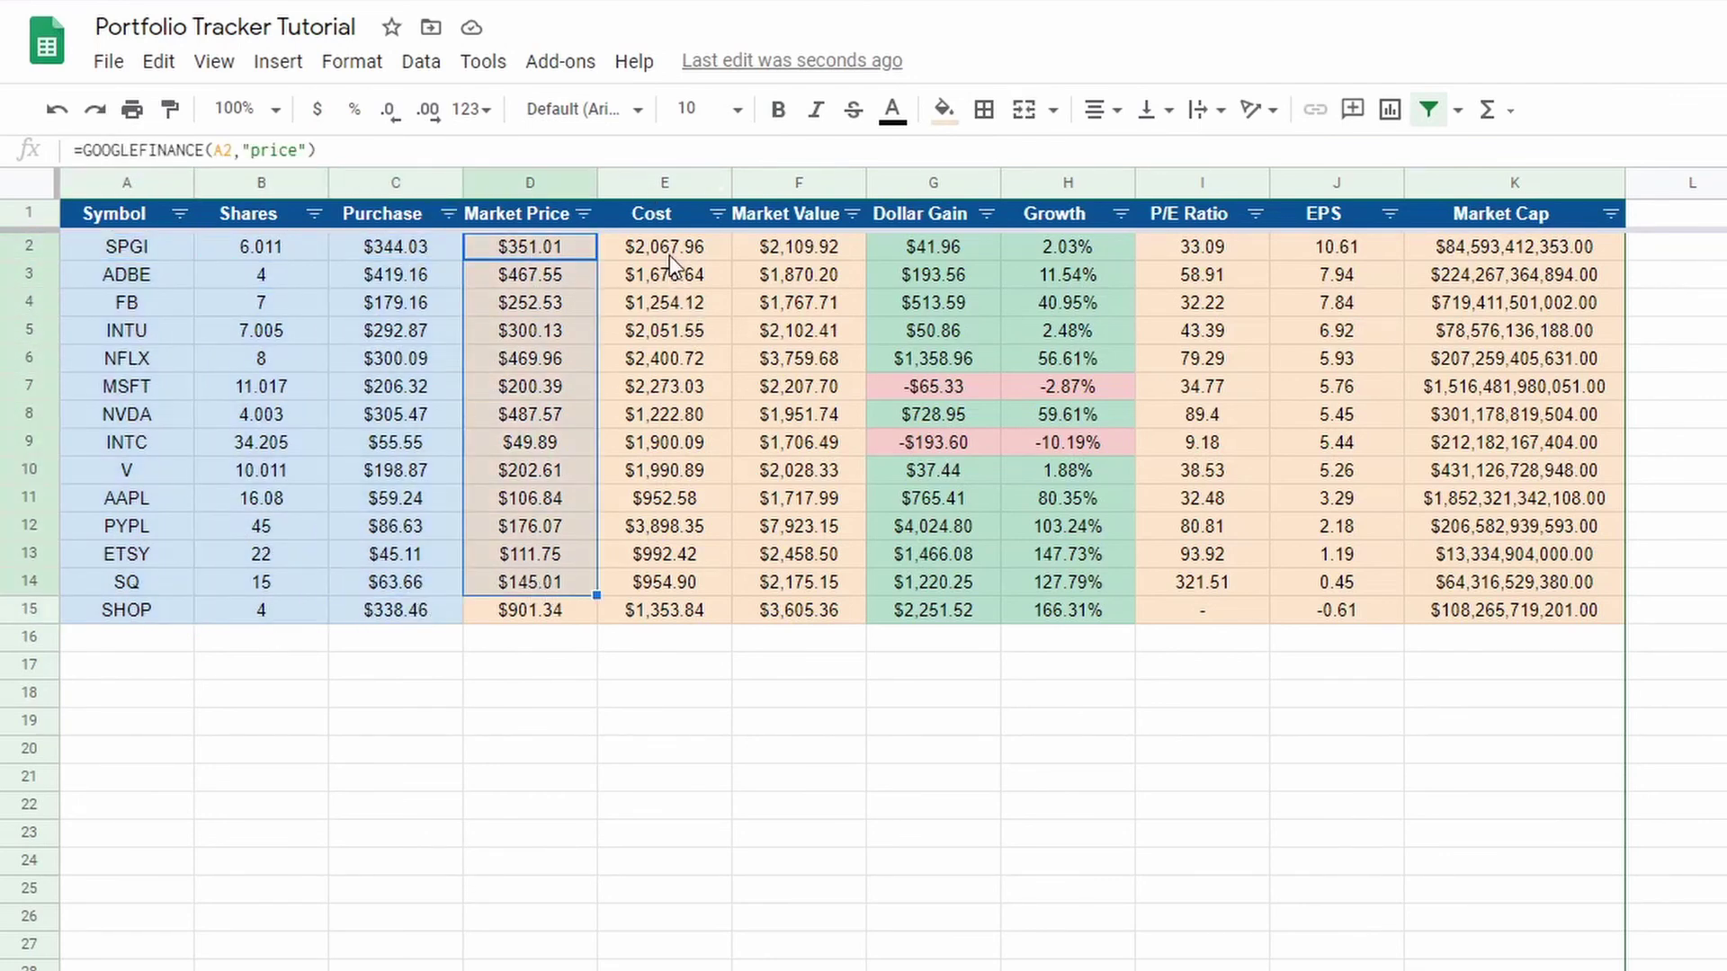
pyautogui.moveTo(670, 261); pyautogui.dragTo(665, 472)
pyautogui.moveTo(799, 246); pyautogui.dragTo(801, 499)
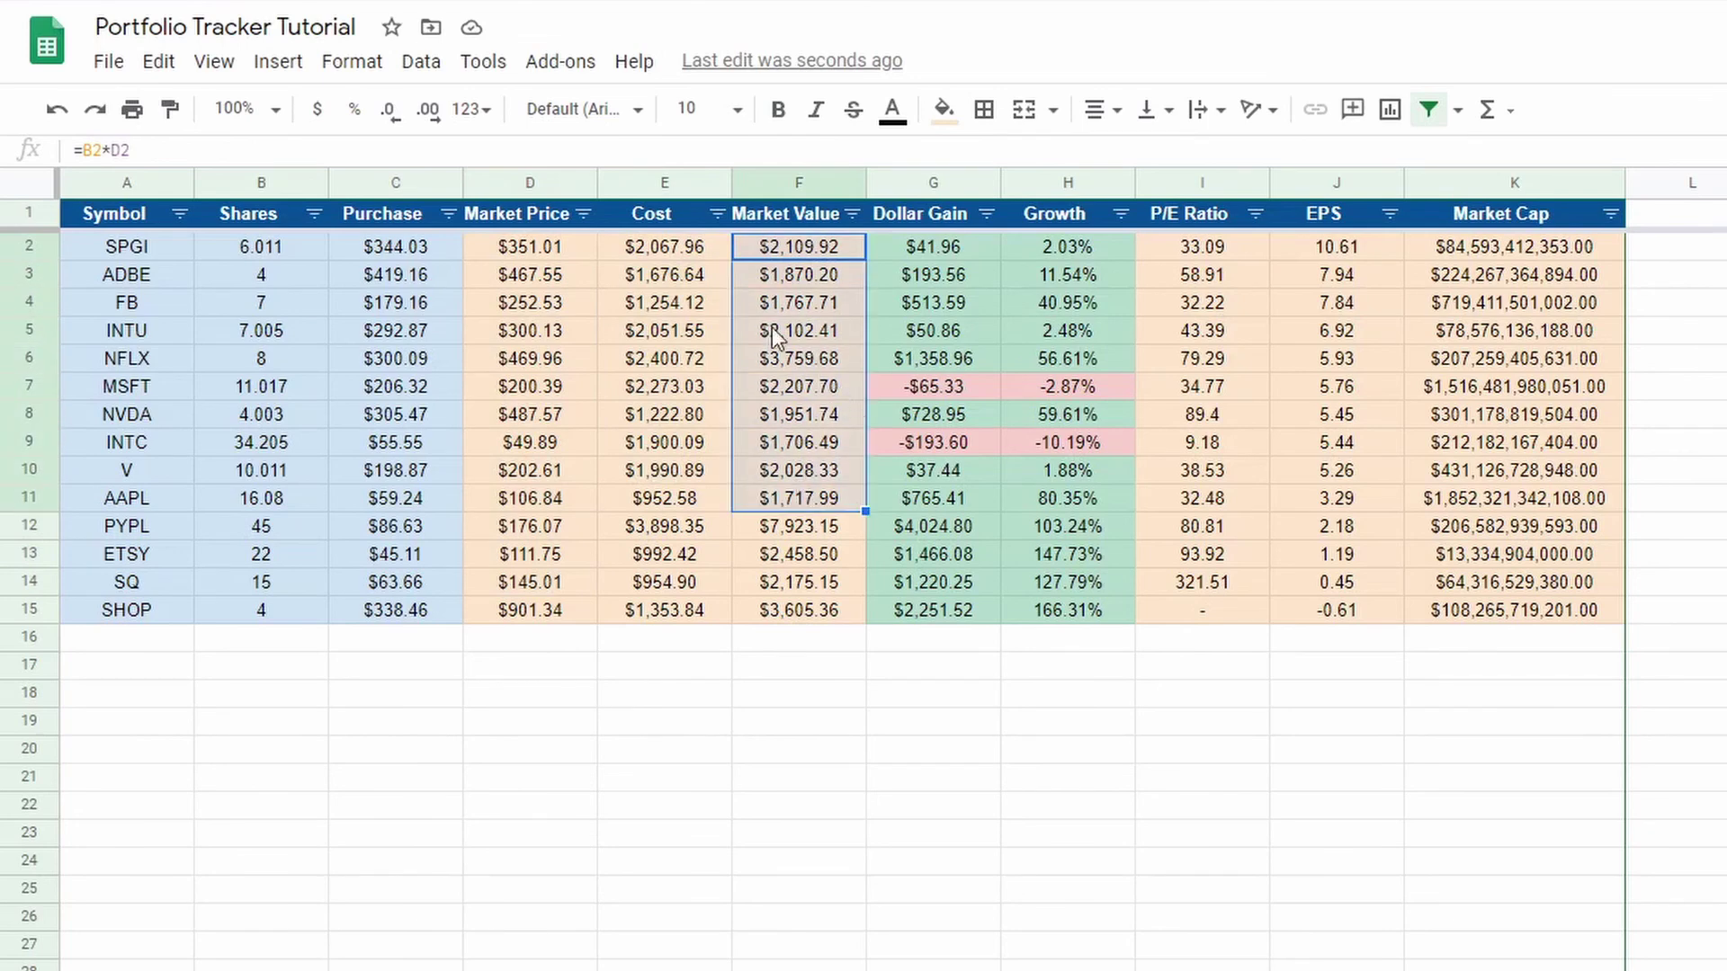
# Review the Dollar Gain, Growth, P/E Ratio and EPS values, then select the whole Market Cap column
pyautogui.moveTo(533, 261); pyautogui.dragTo(539, 423)
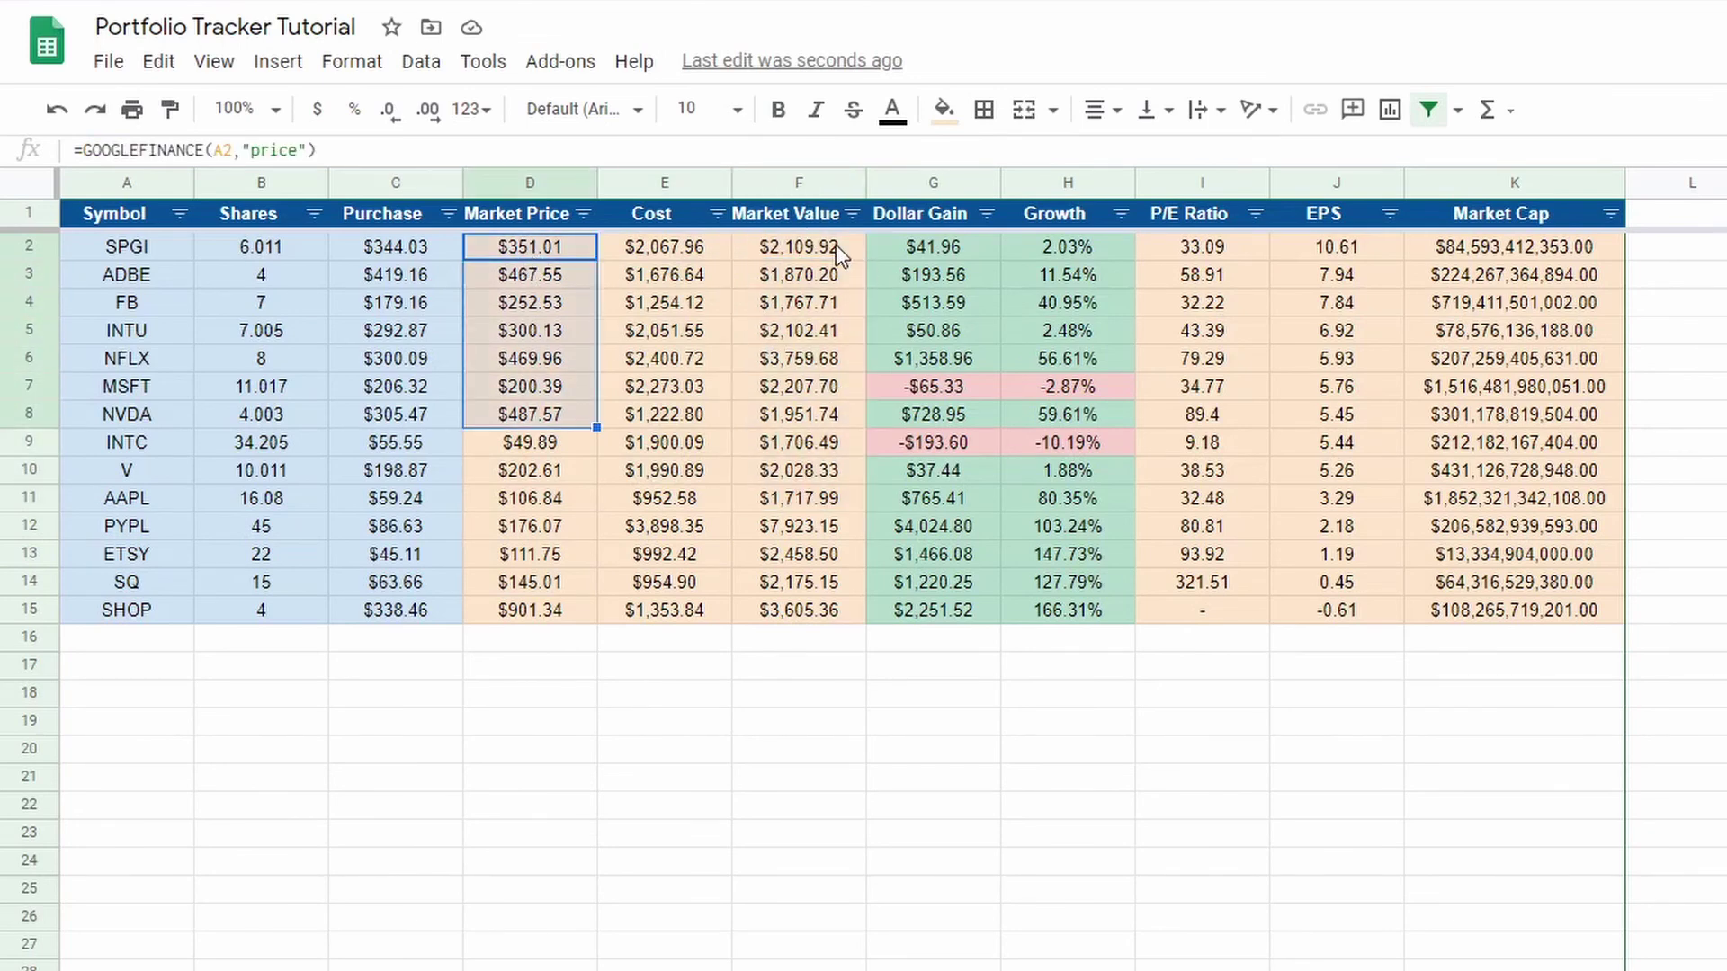
pyautogui.moveTo(798, 246); pyautogui.dragTo(847, 501)
pyautogui.moveTo(955, 236); pyautogui.dragTo(935, 610)
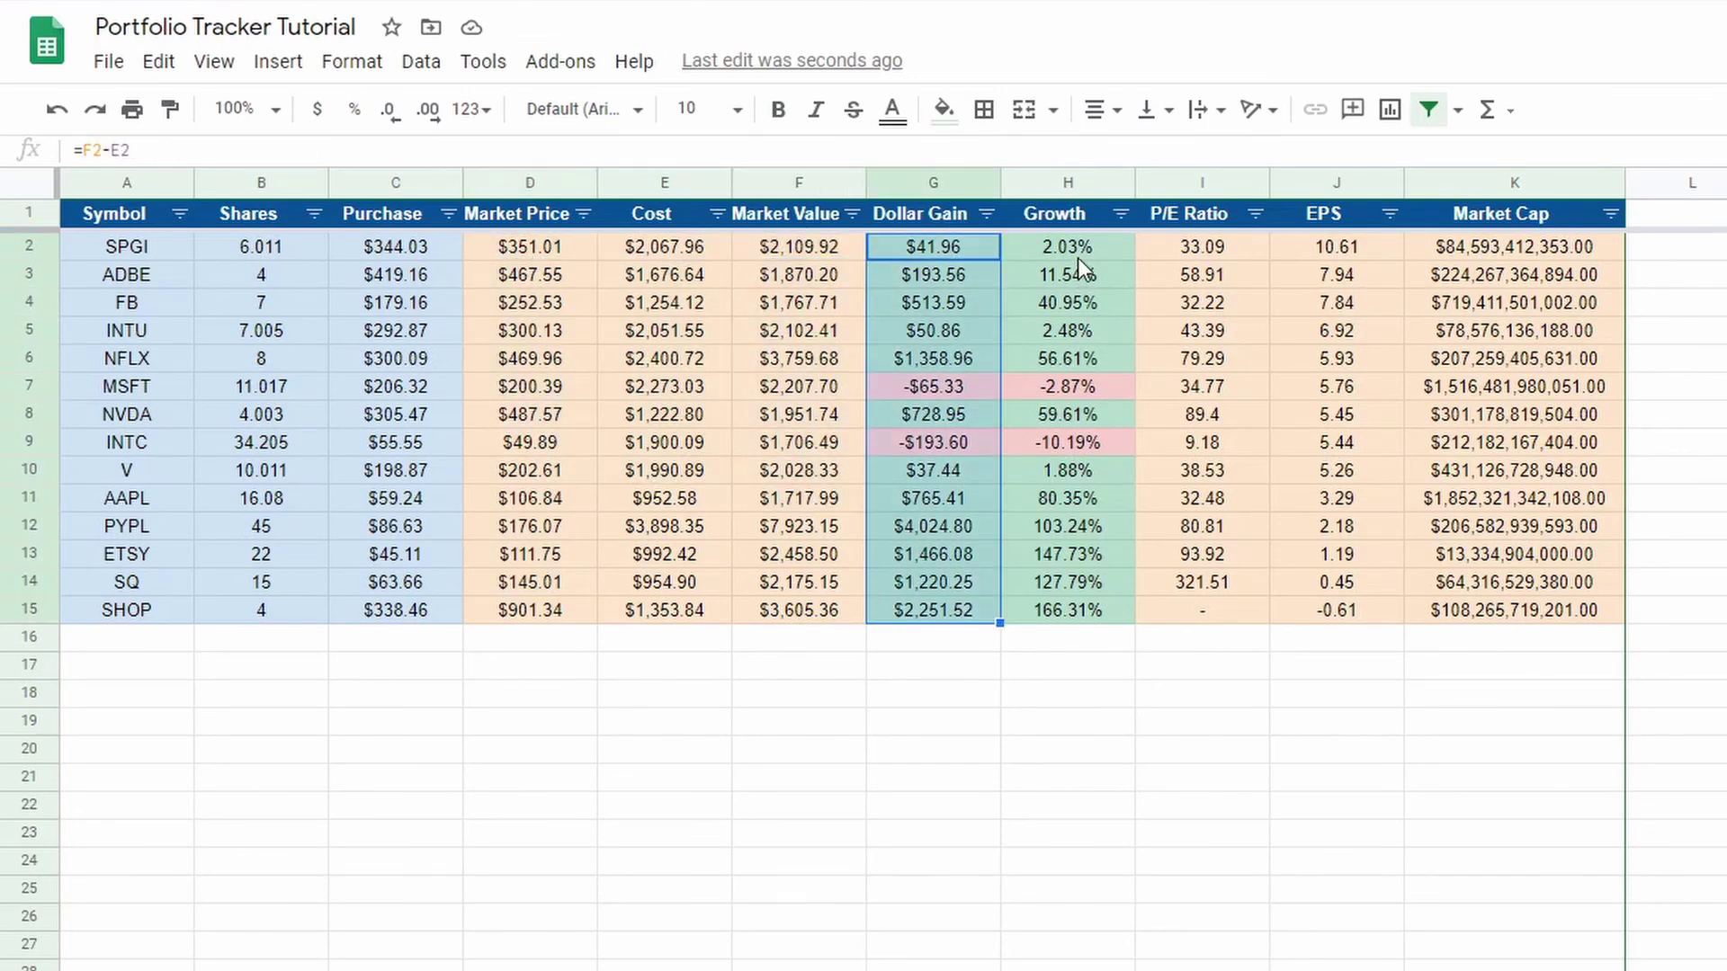
pyautogui.moveTo(1077, 252); pyautogui.dragTo(1071, 610)
pyautogui.moveTo(1207, 253); pyautogui.dragTo(1202, 612)
pyautogui.moveTo(1340, 247); pyautogui.dragTo(1358, 621)
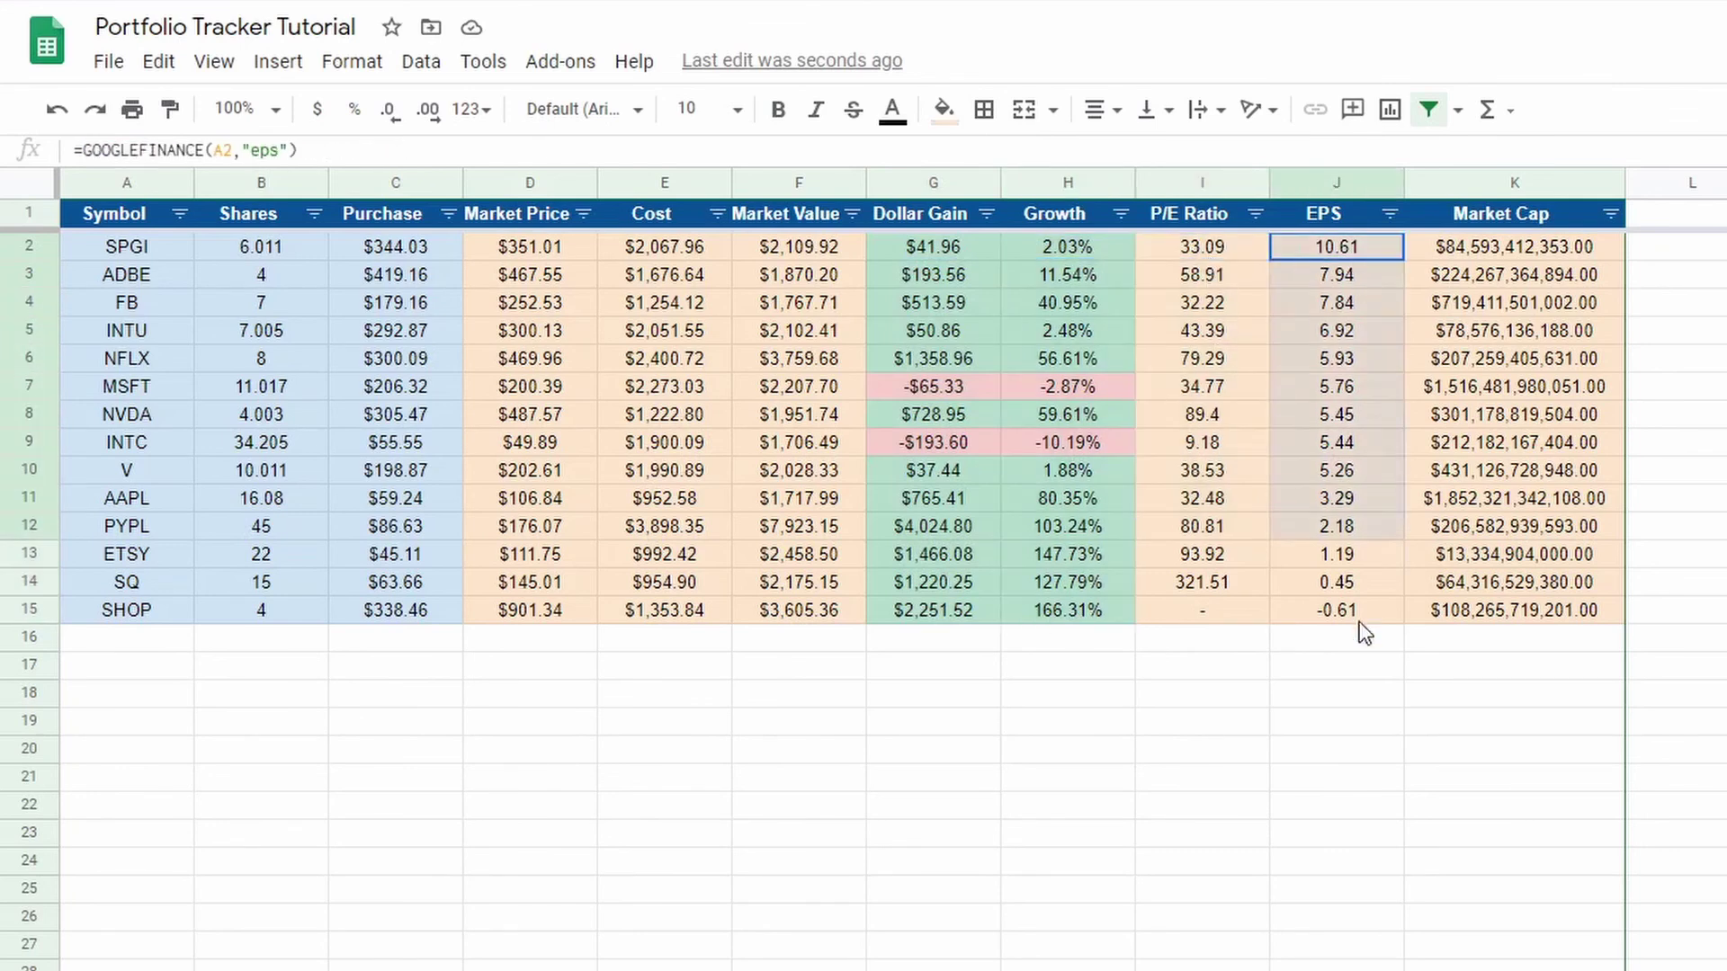
pyautogui.moveTo(1483, 220); pyautogui.dragTo(1483, 414)
pyautogui.hotkey('ctrl', 'space')
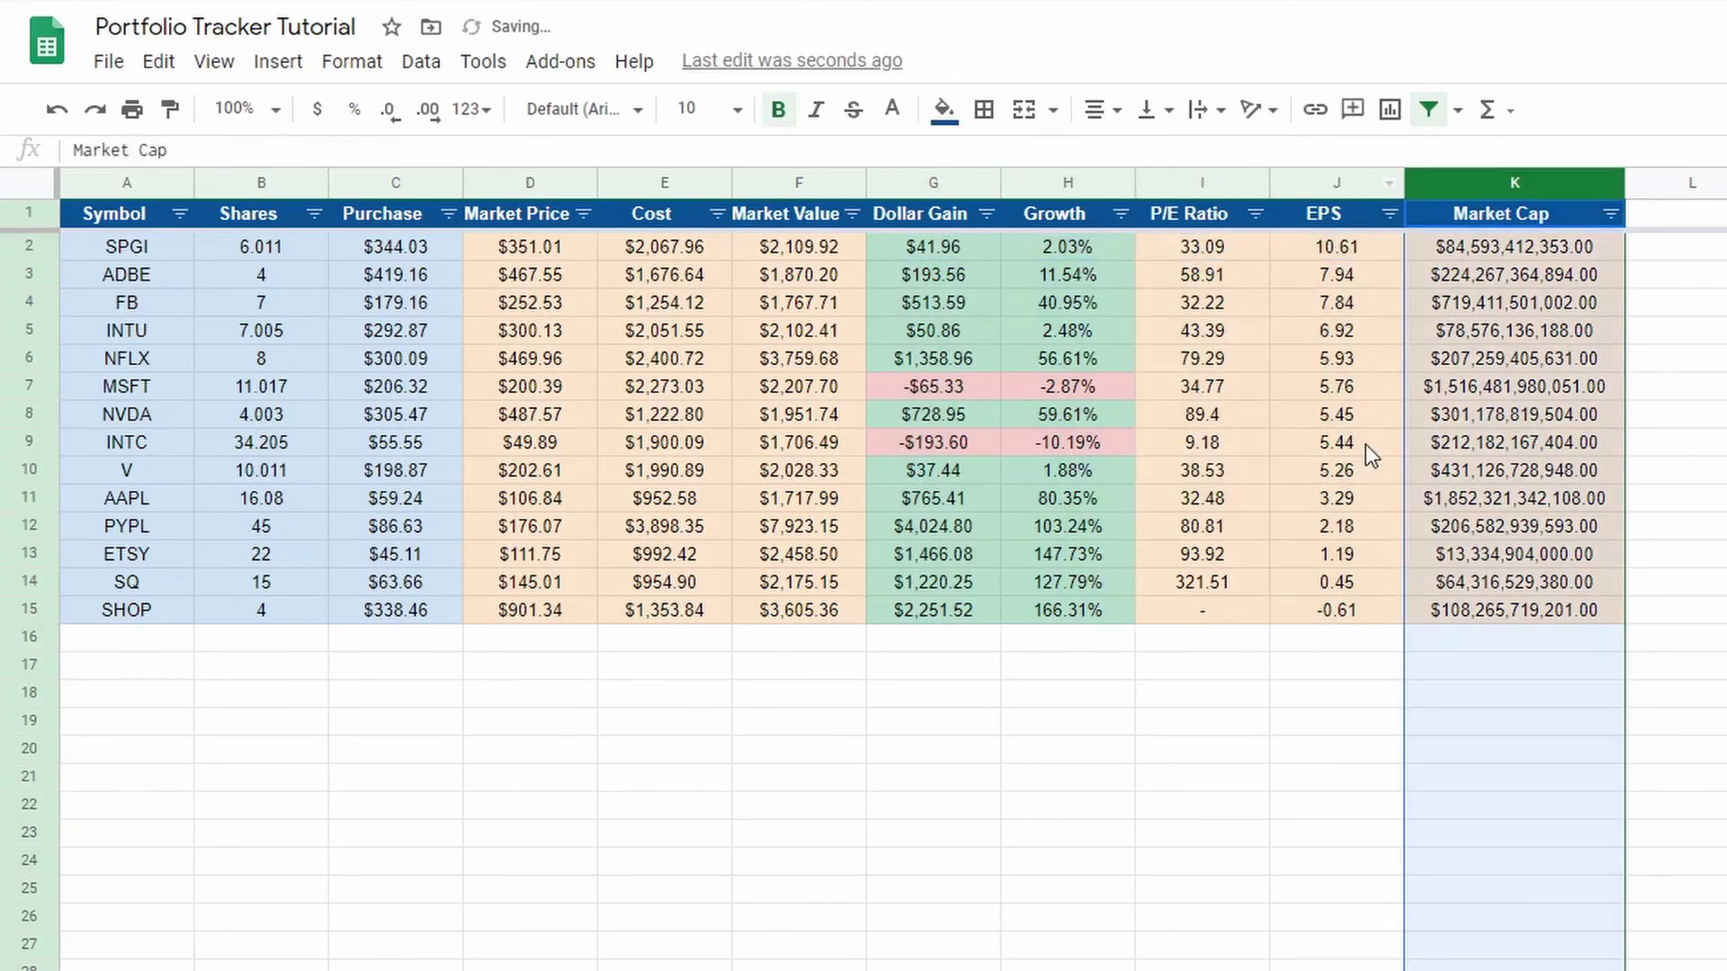
pyautogui.click(1196, 668)
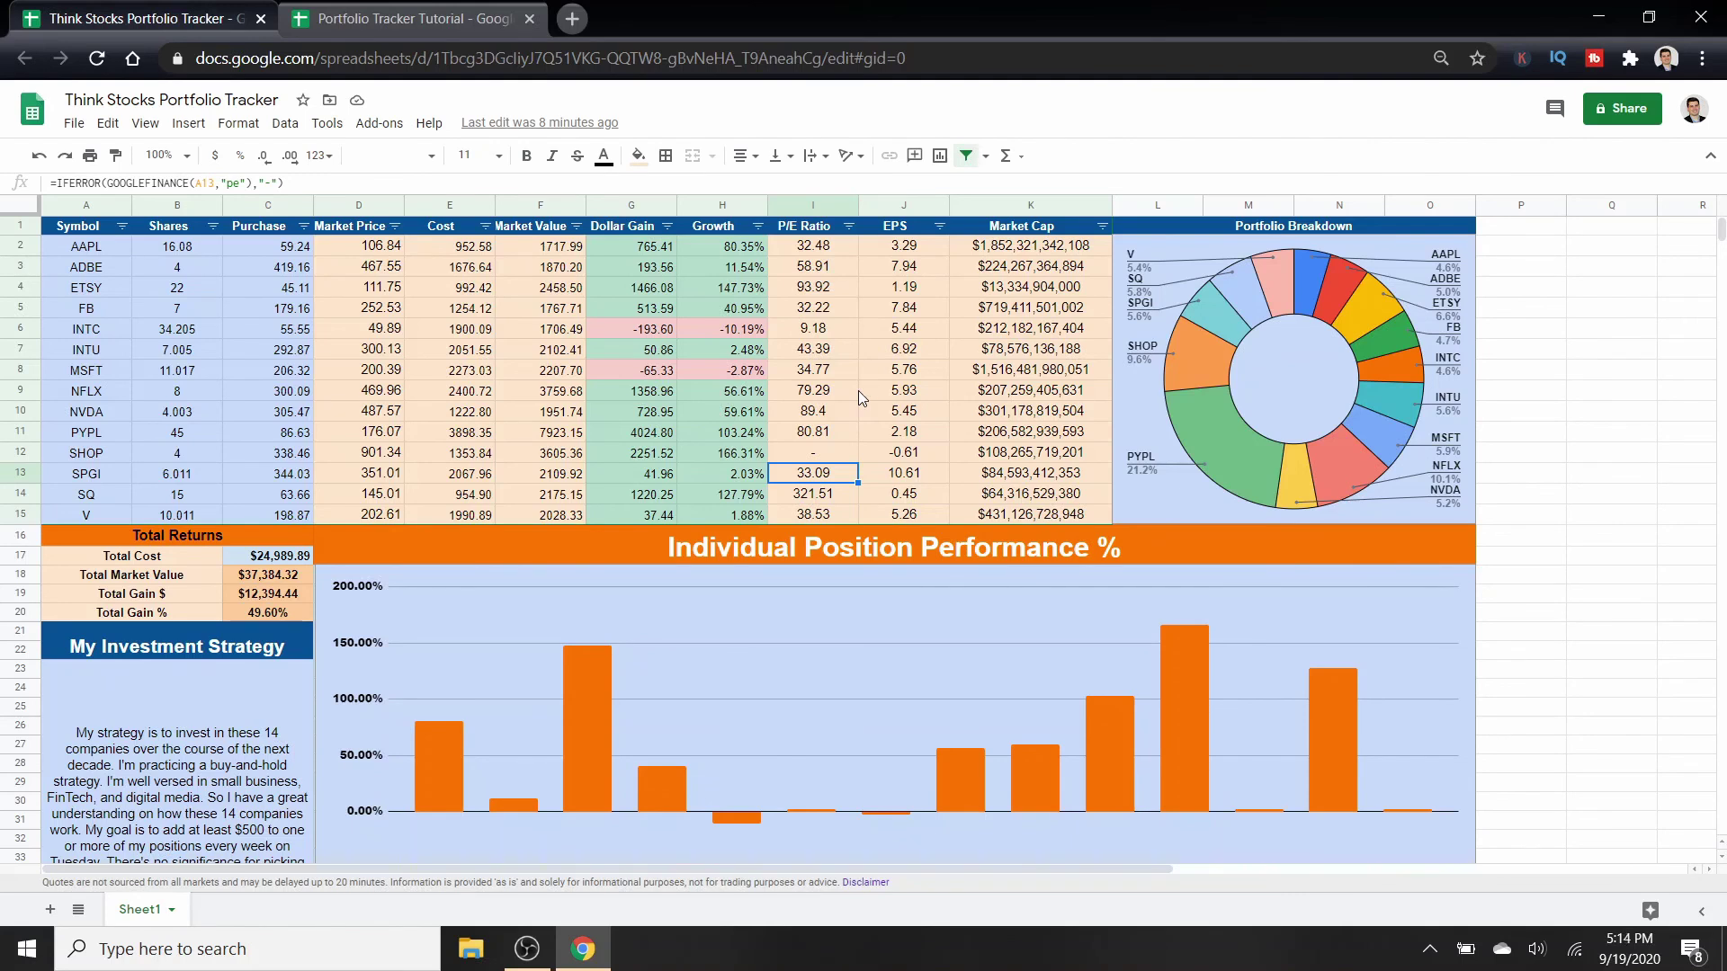
# Select the Portfolio Breakdown donut chart and the Individual Position Performance bar chart
pyautogui.click(1295, 392)
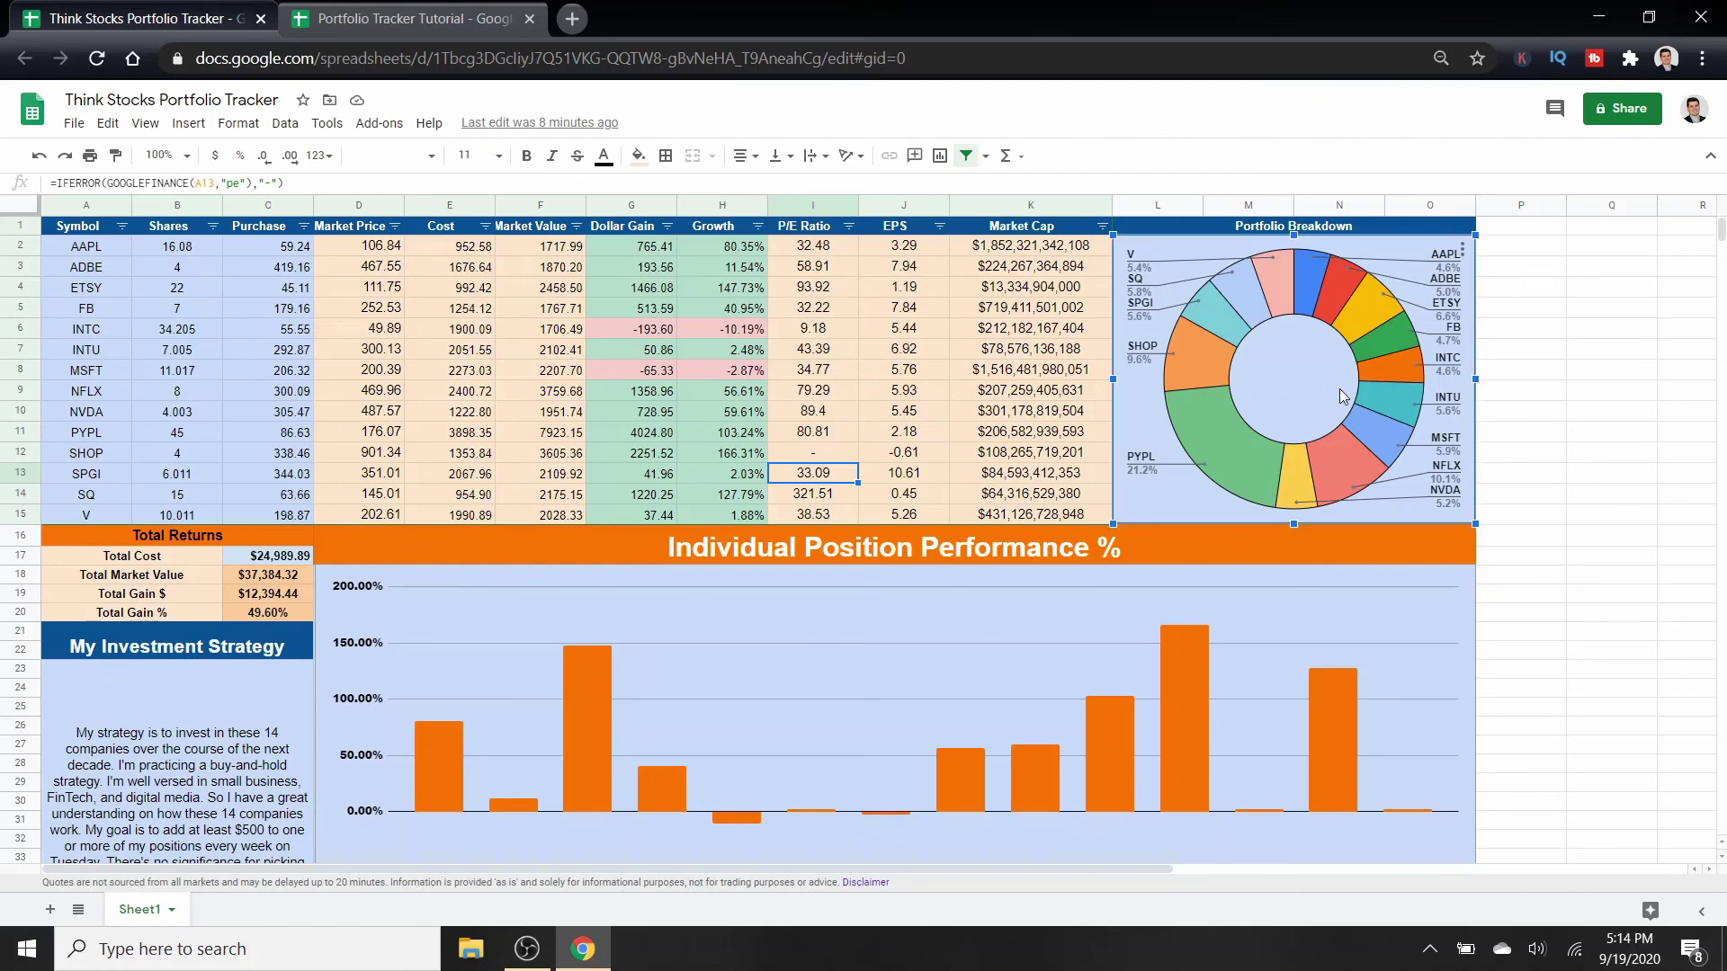
pyautogui.click(860, 776)
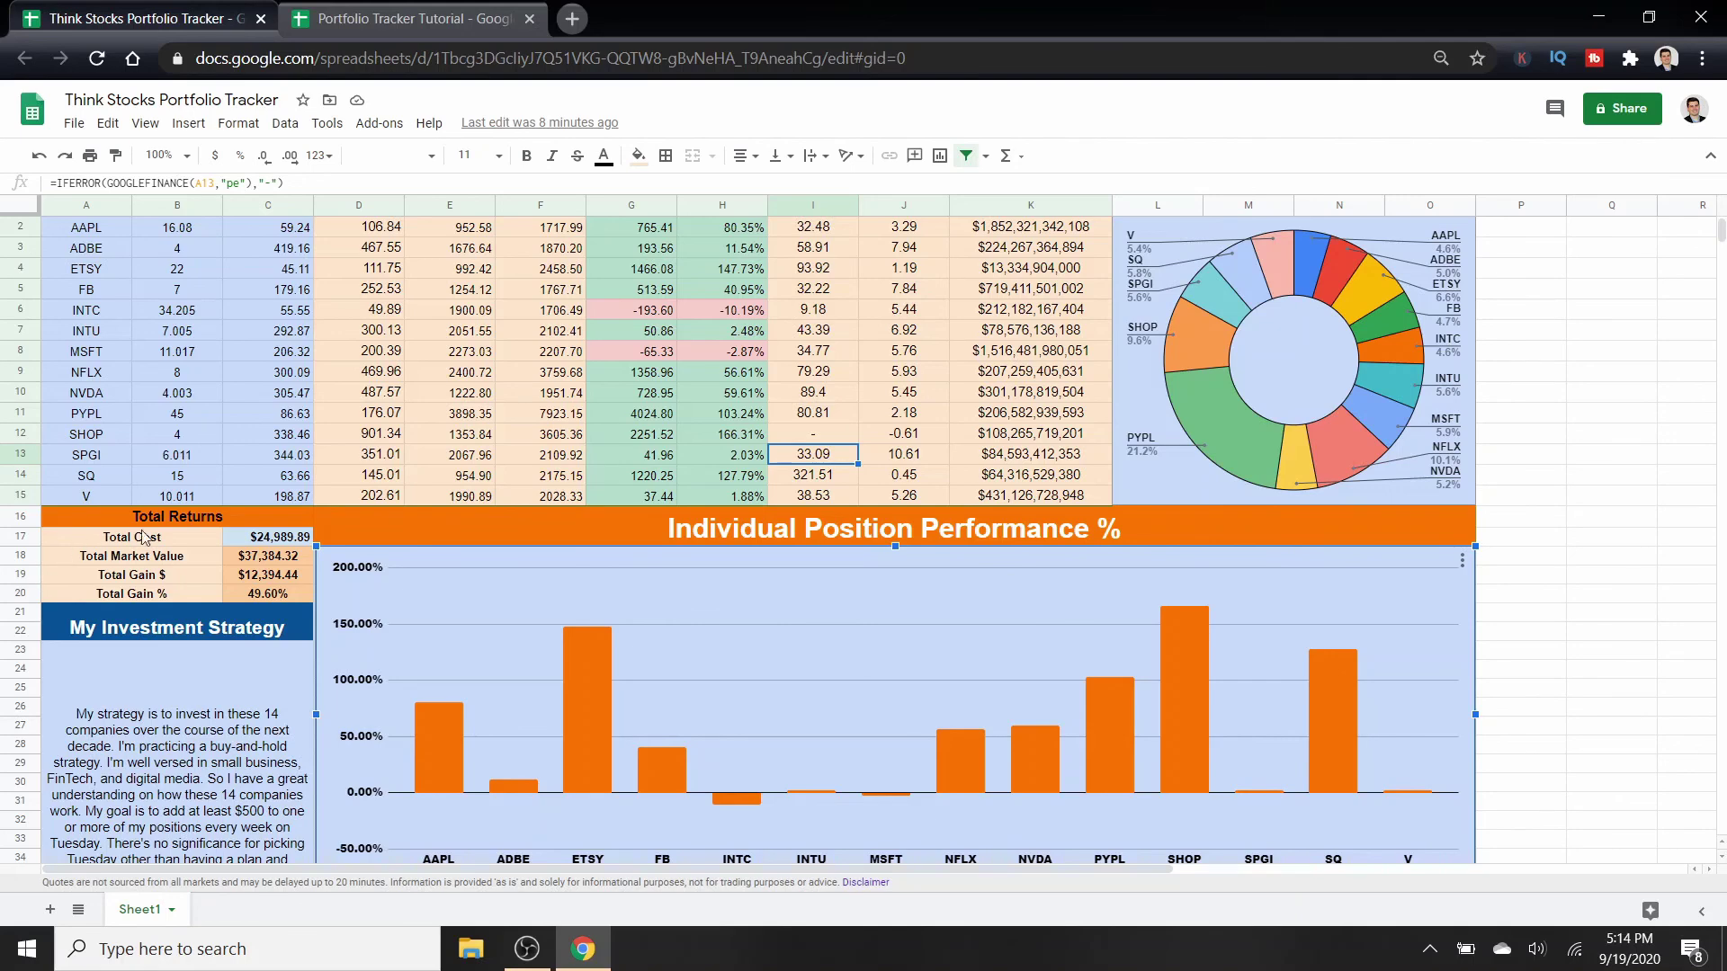
pyautogui.scroll(1, 594, 630)
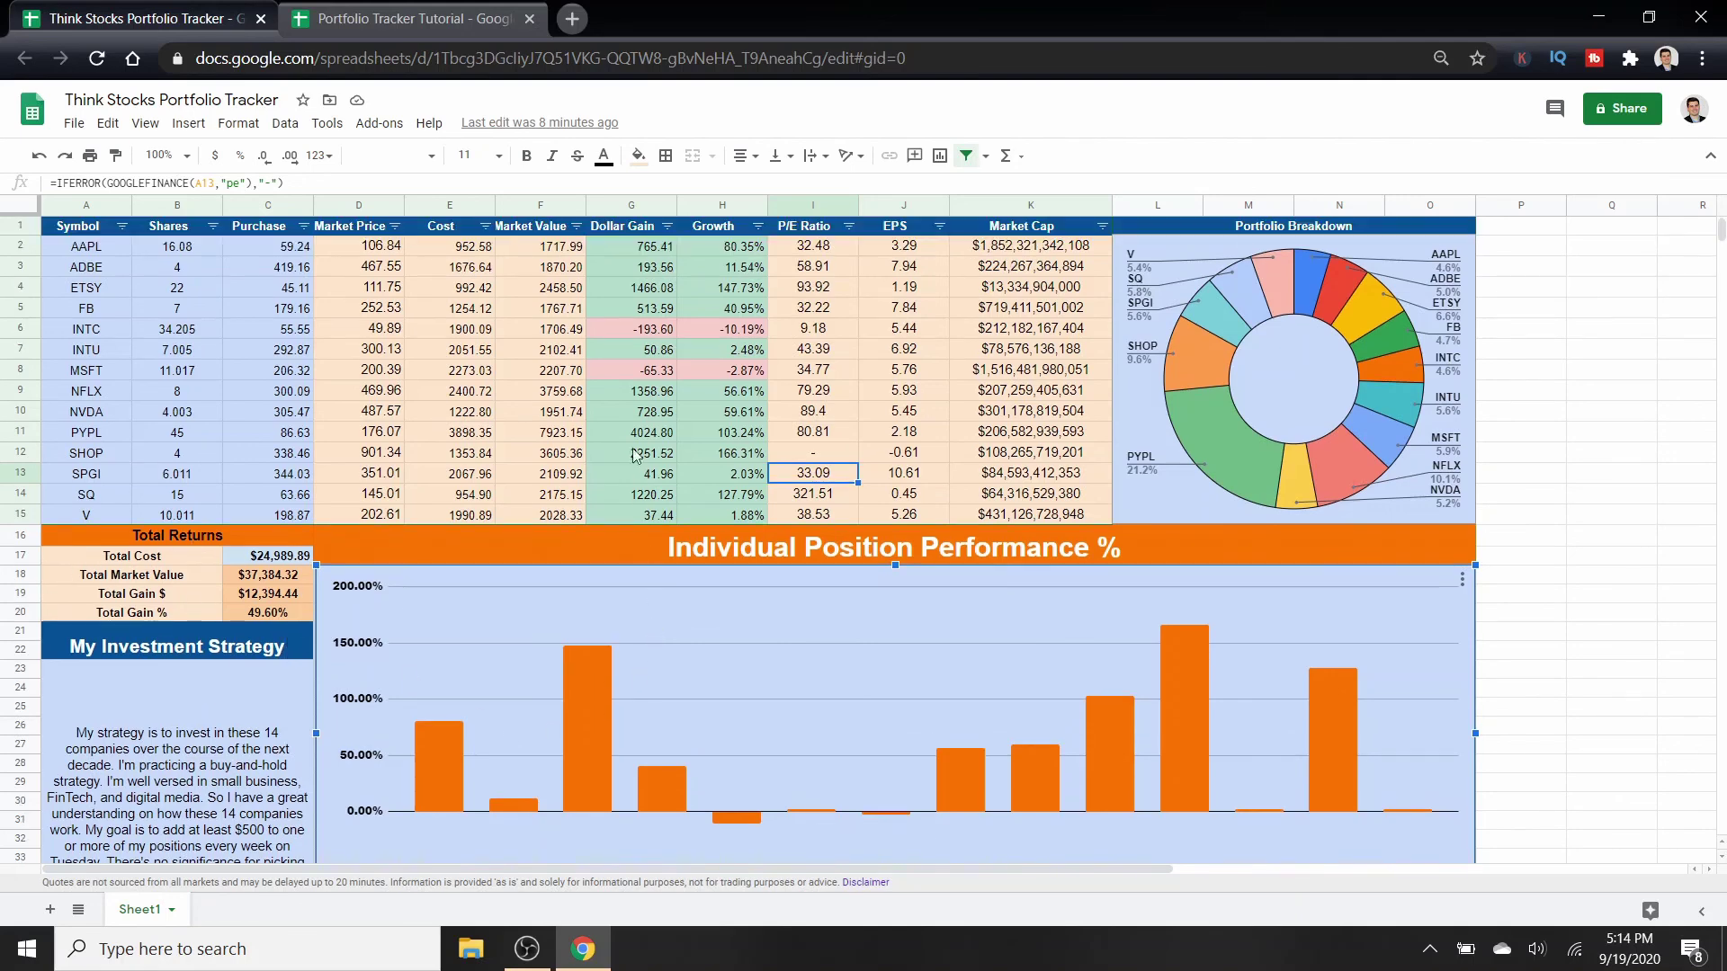
# Sort the rows Z→A by Dollar Gain, then Z→A by Growth
pyautogui.click(667, 226)
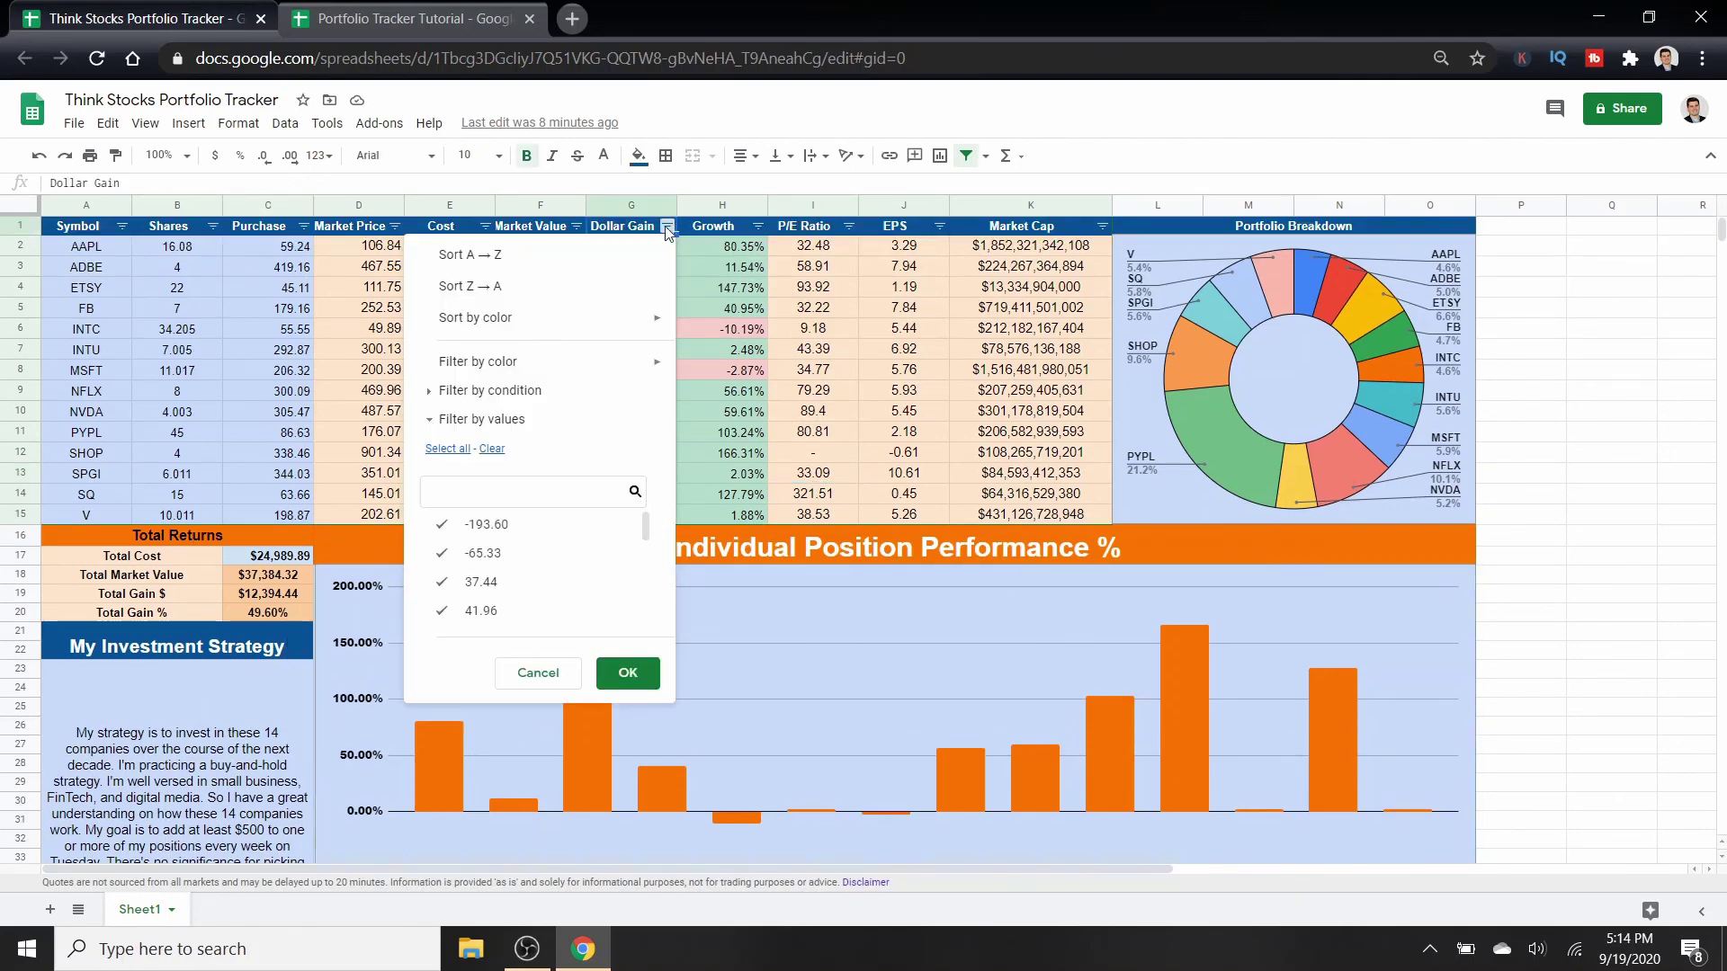
pyautogui.click(520, 284)
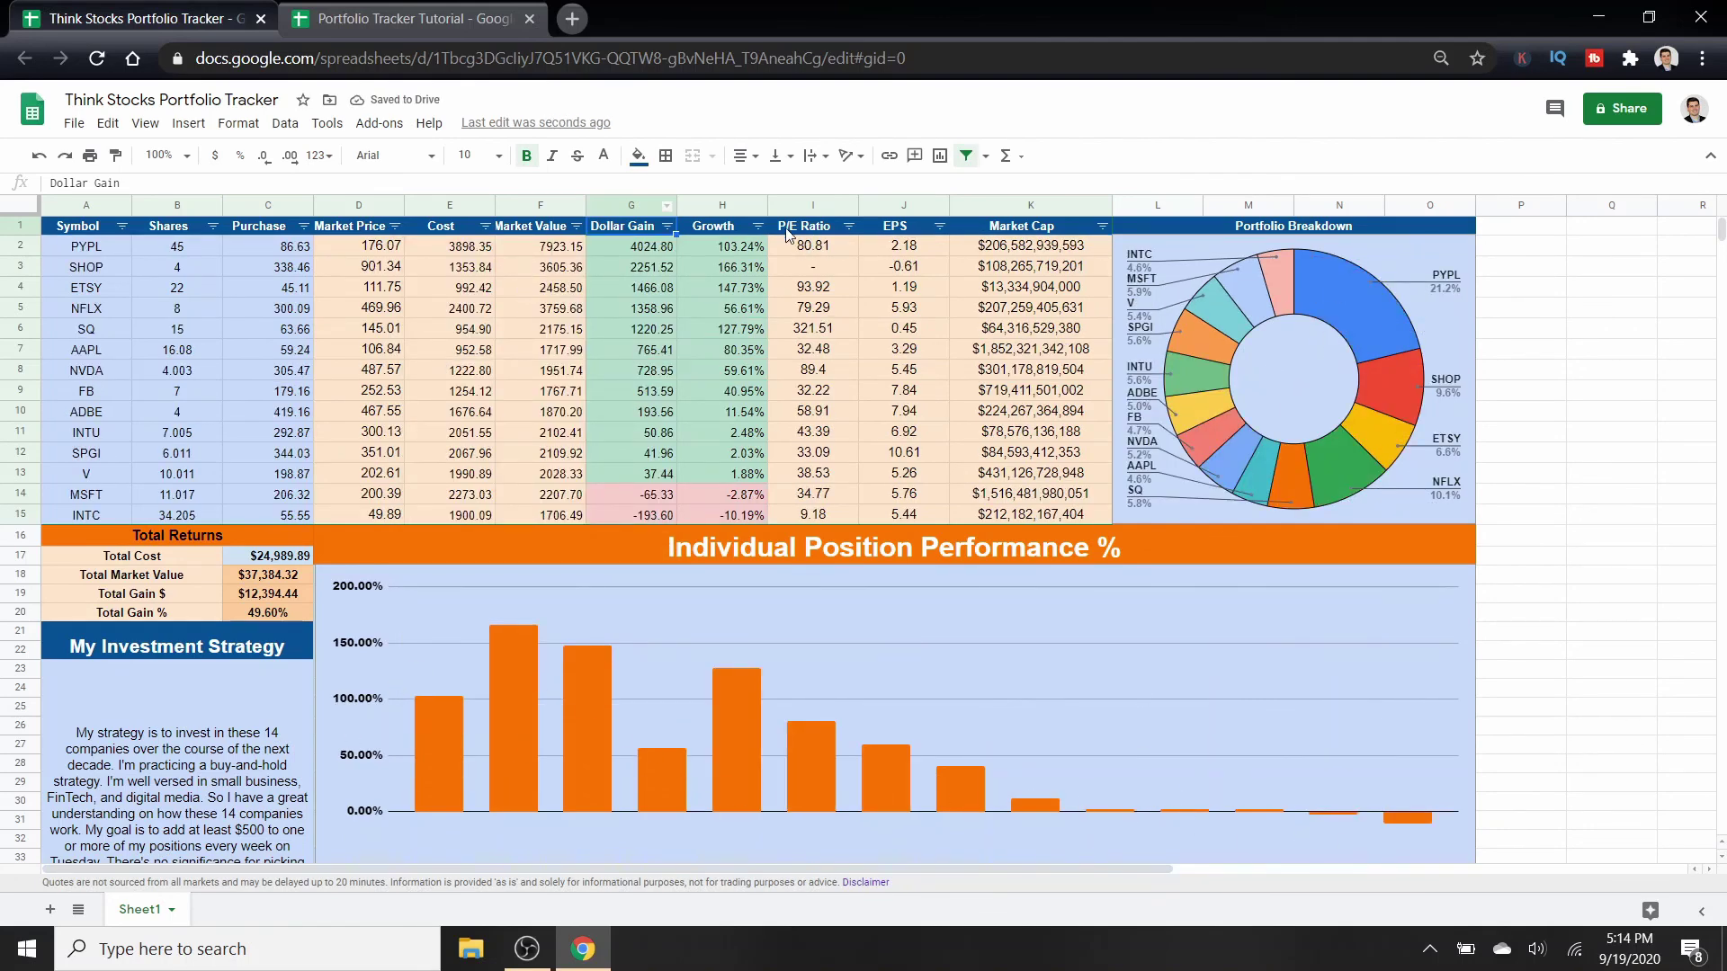
pyautogui.click(758, 225)
pyautogui.click(582, 286)
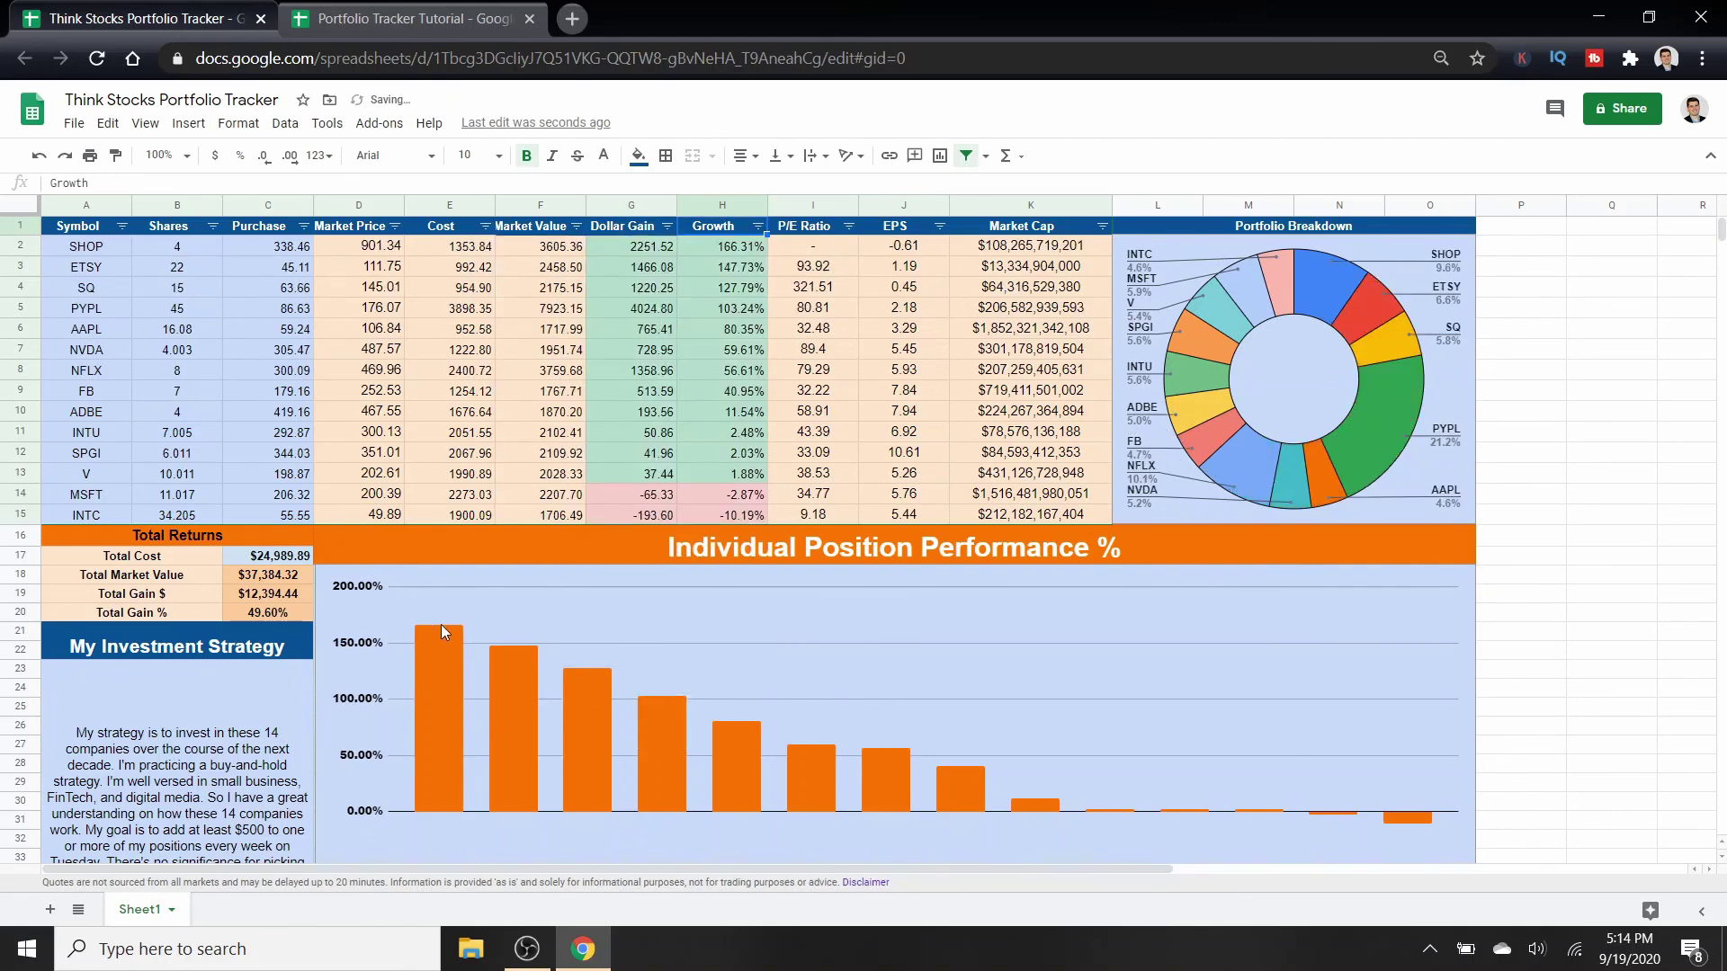
pyautogui.scroll(-2, 473, 726)
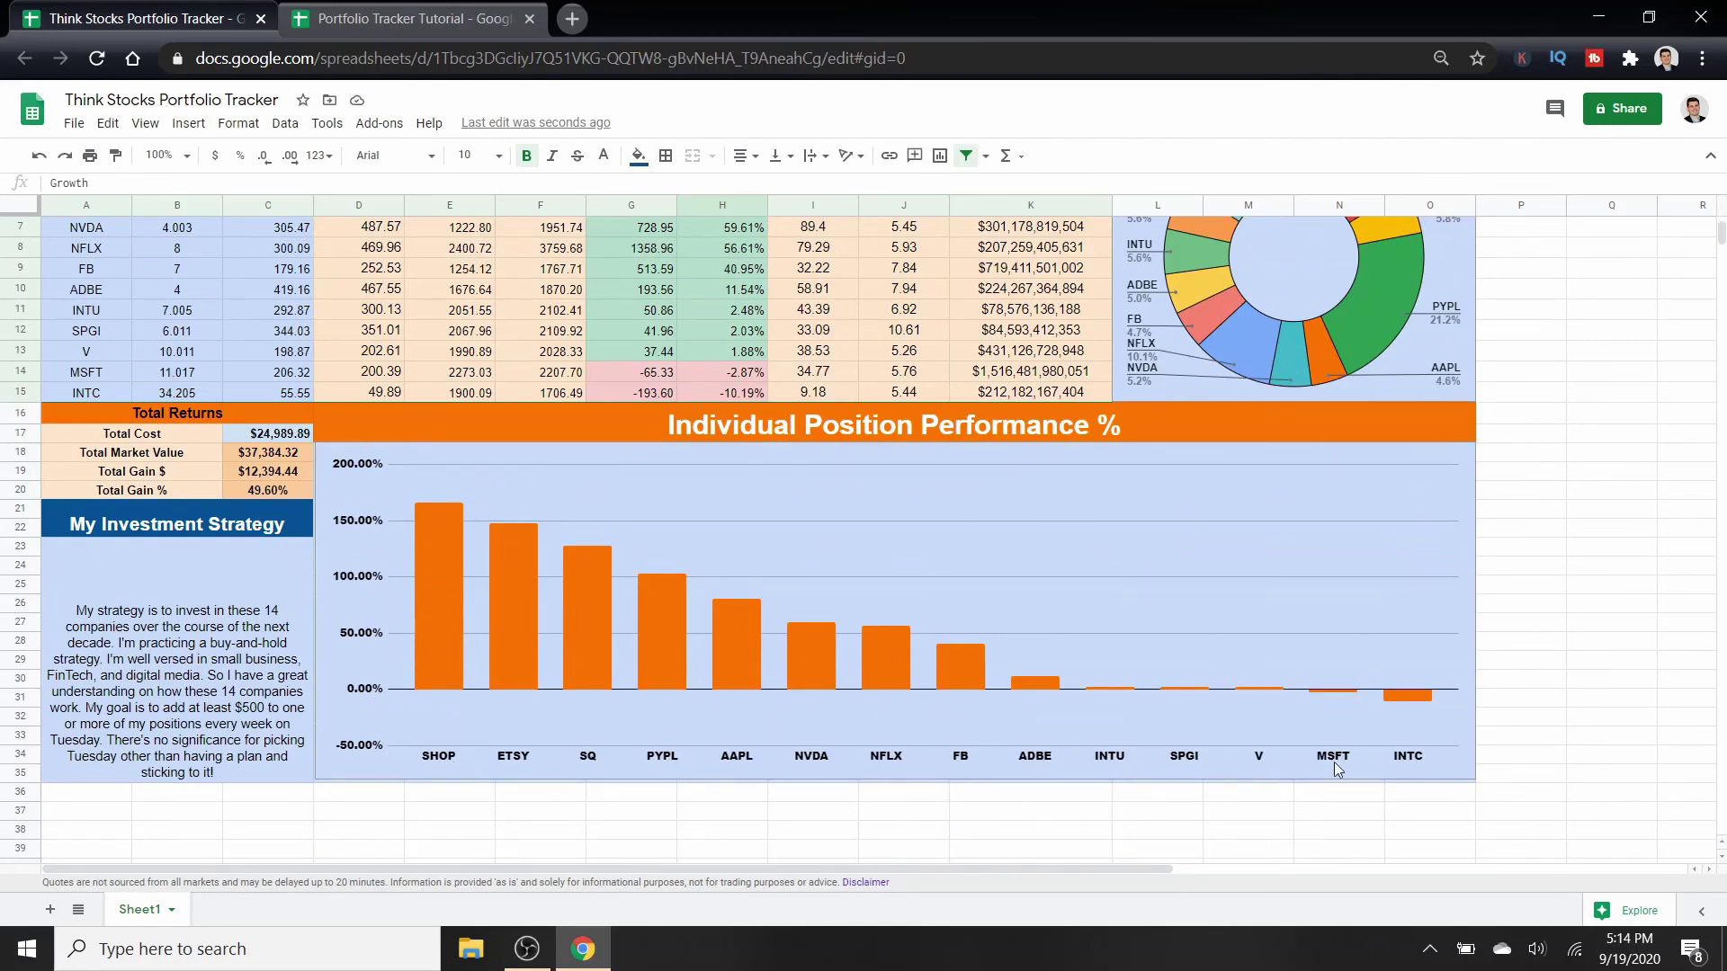
# Switch back to the Portfolio Tracker Tutorial tab and clear the table selection
pyautogui.hotkey('ctrl', 'Tab')
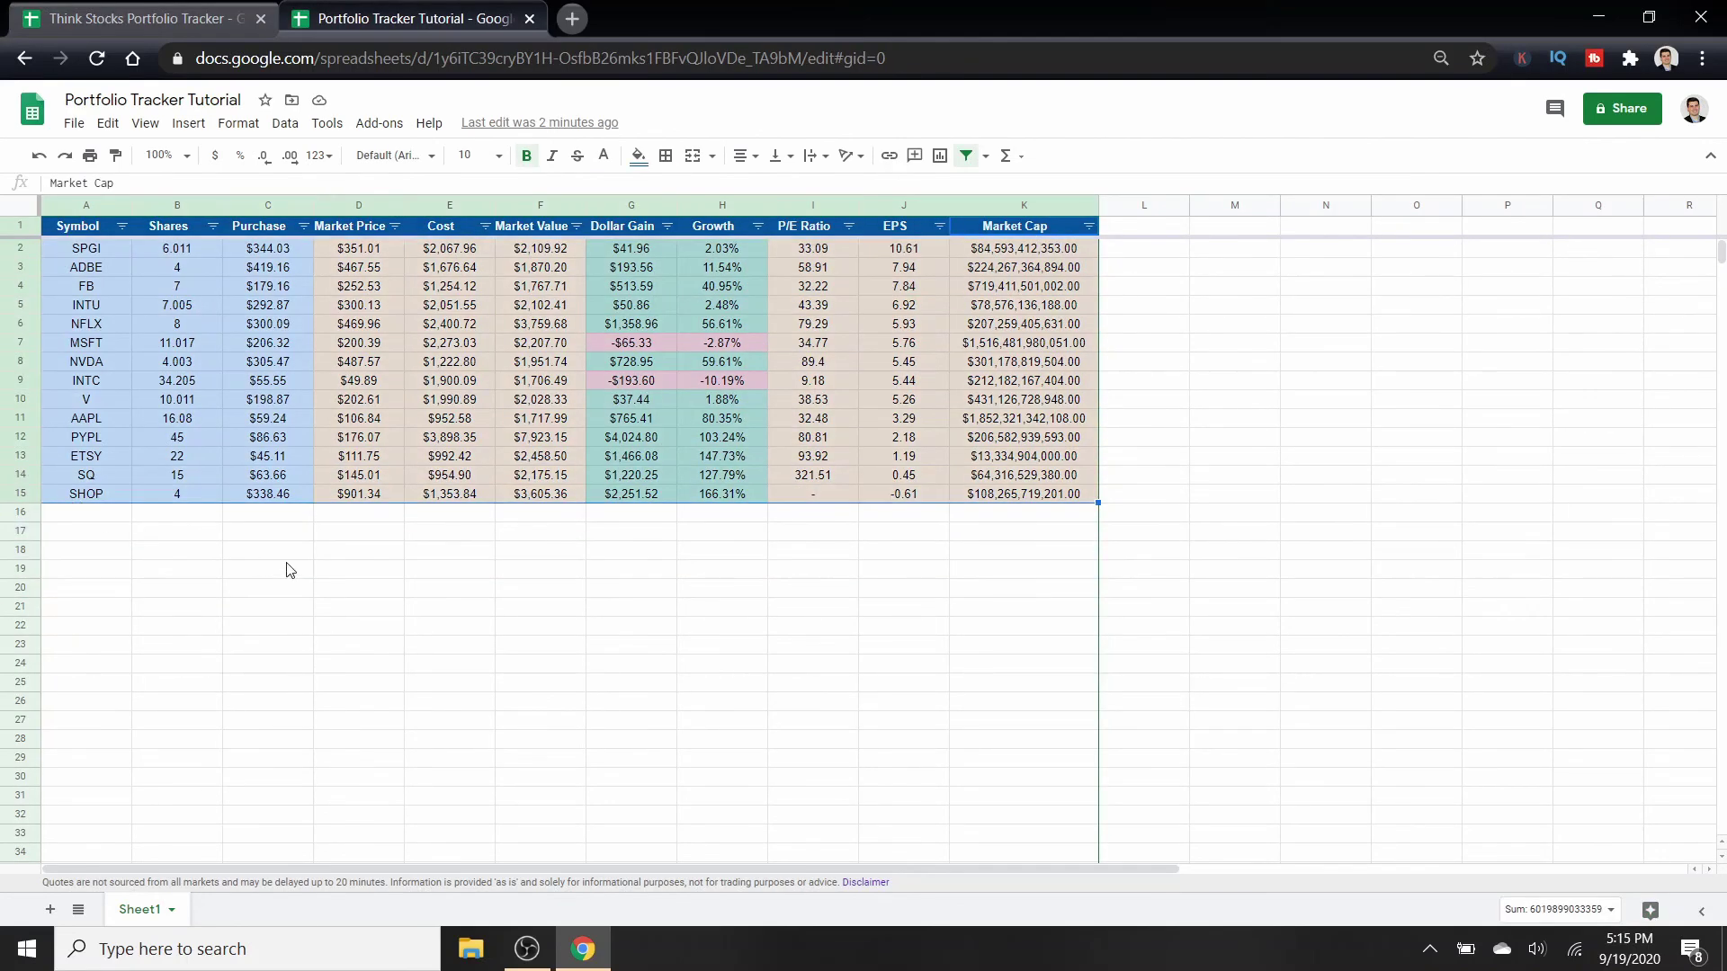
pyautogui.click(283, 564)
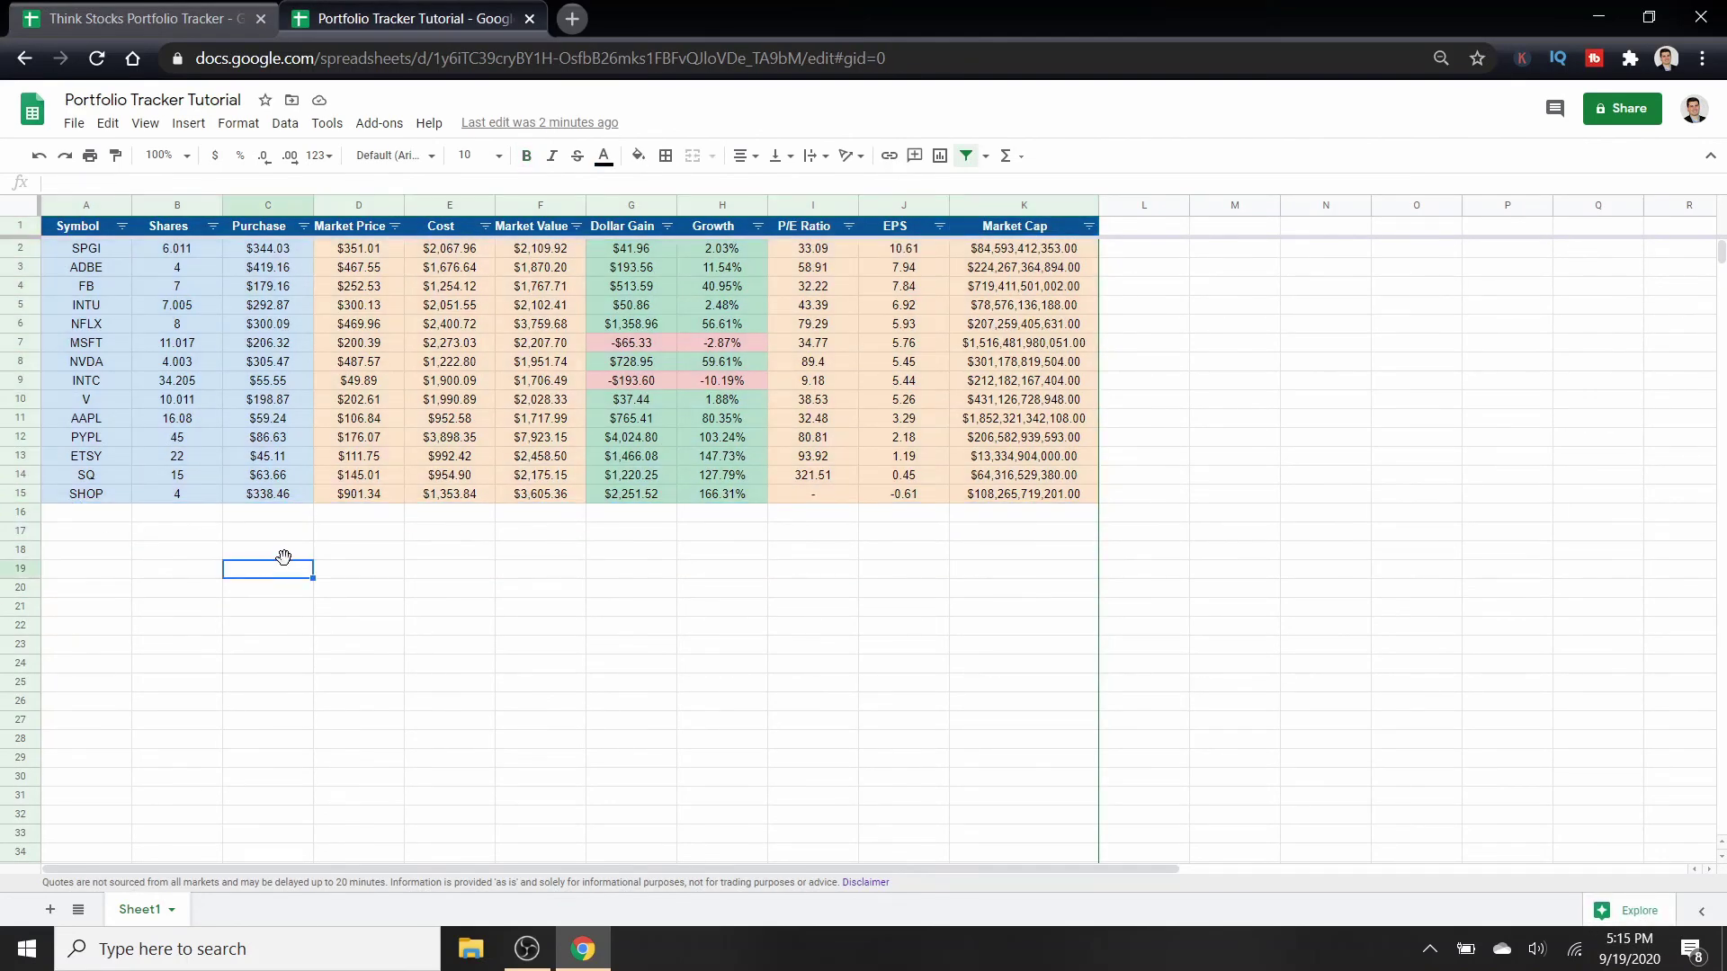